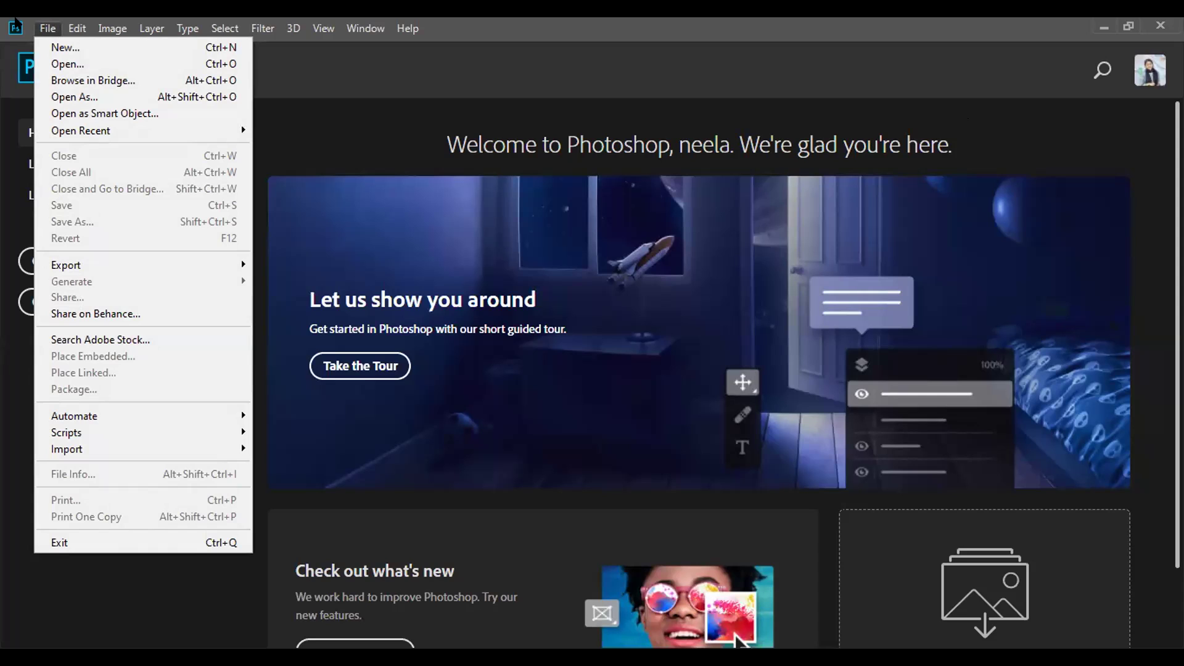
- Open shadow.jpg from the Downloads > New folder
left_click(61, 57)
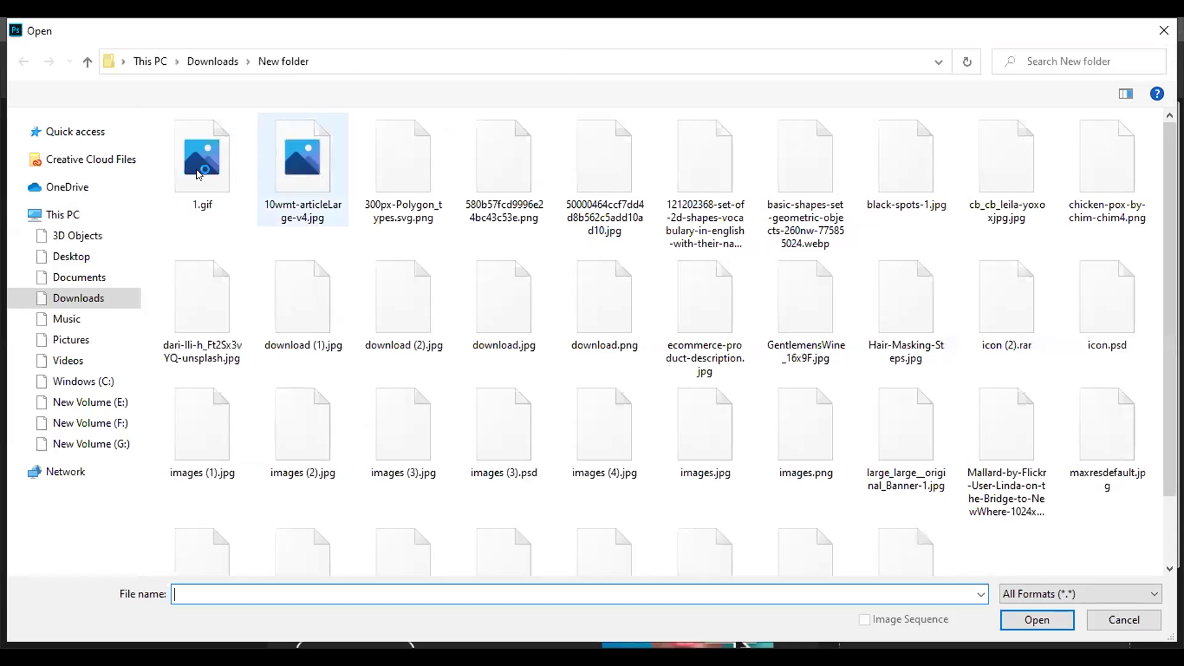
left_click(117, 234)
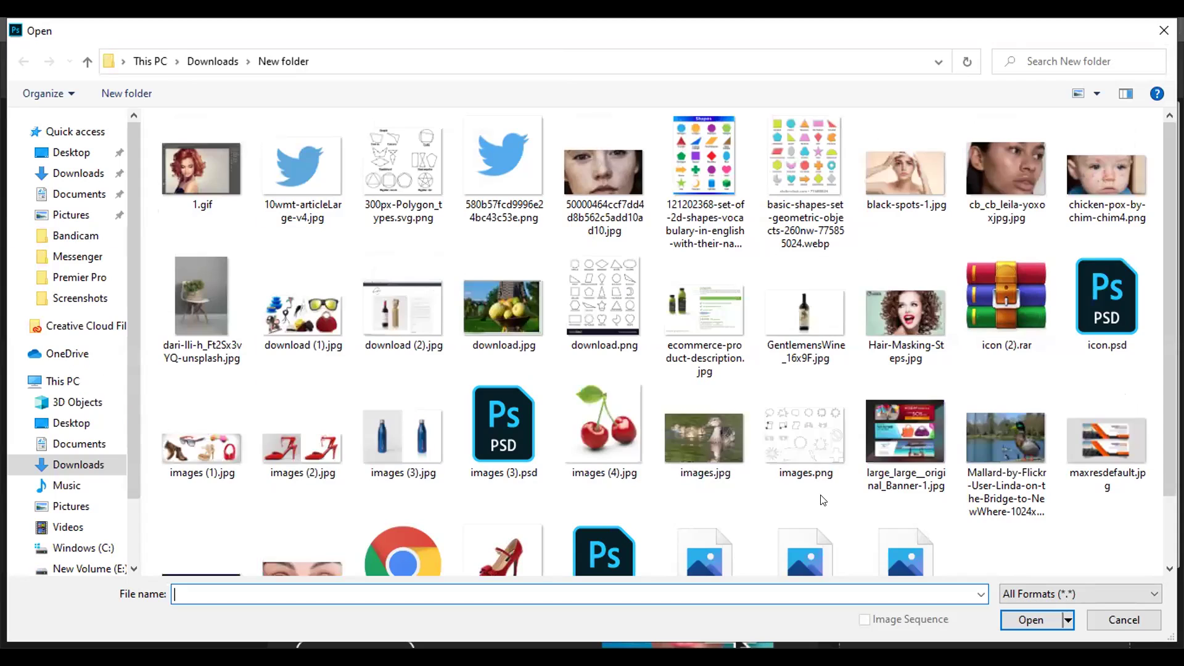
scroll(504, 486, "down", 2)
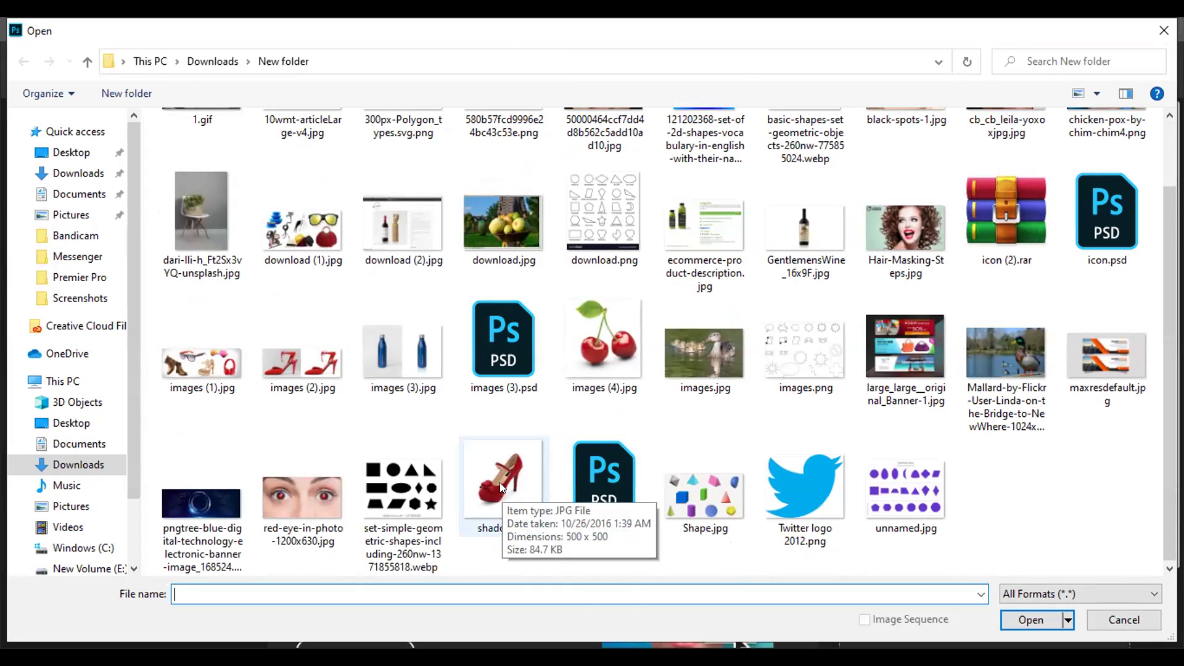
left_click(499, 482)
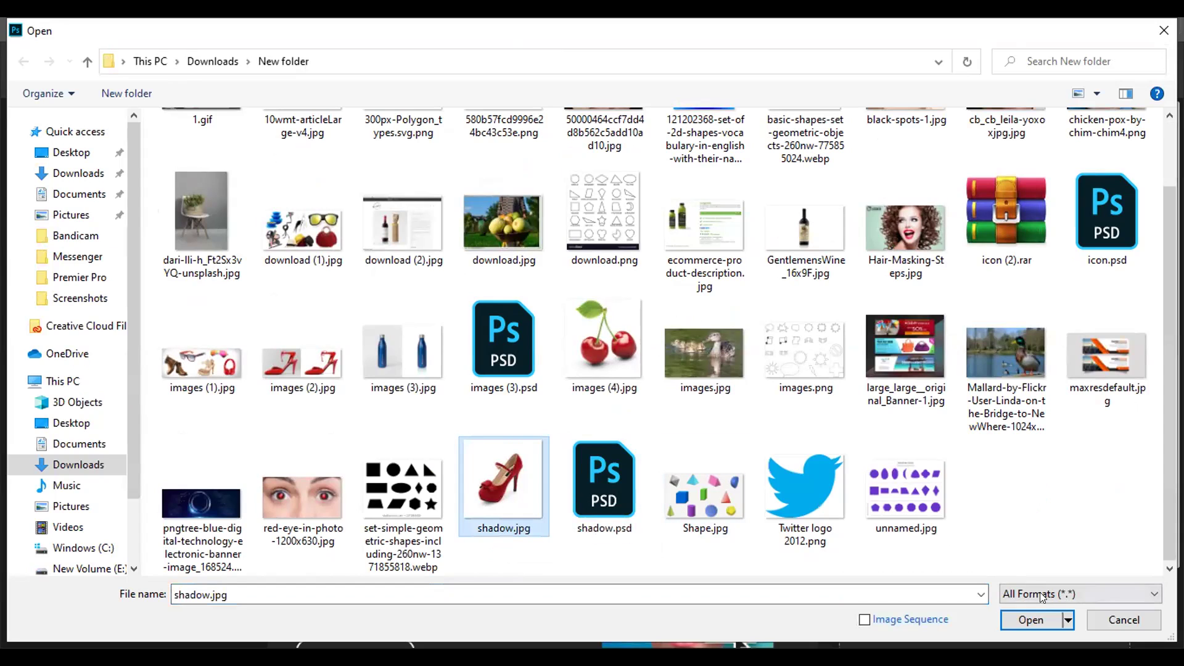
left_click(1027, 620)
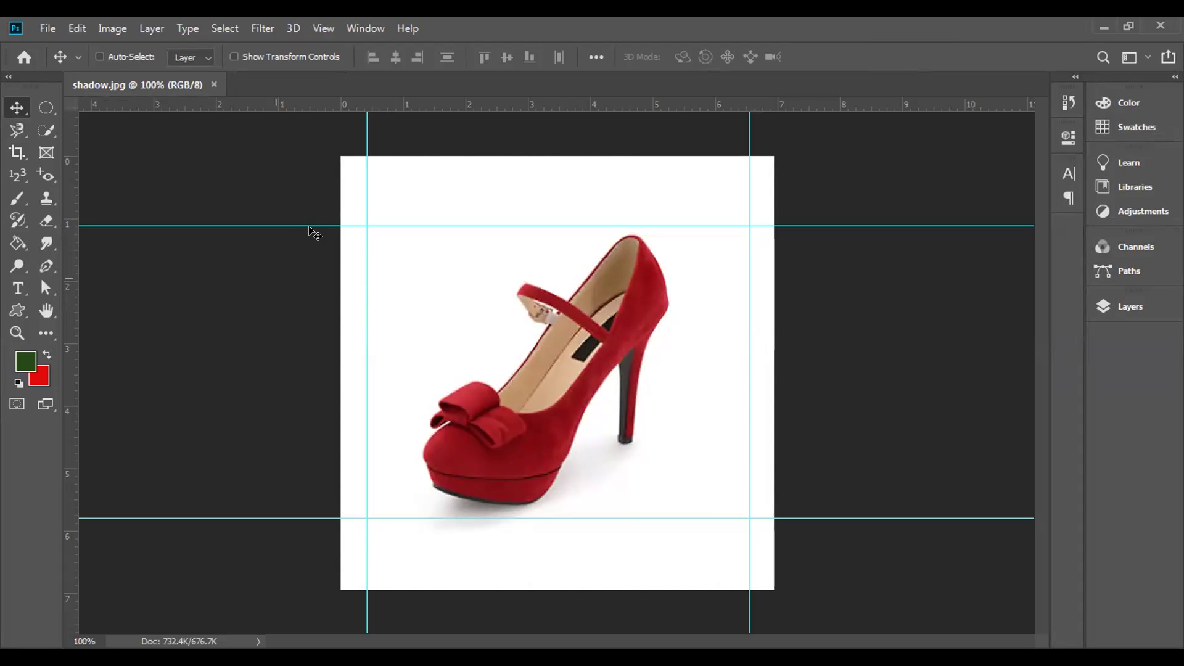
- Drag the upper, lower and vertical guides off the canvas so no guides remain
left_click_drag(311, 222, 333, 98)
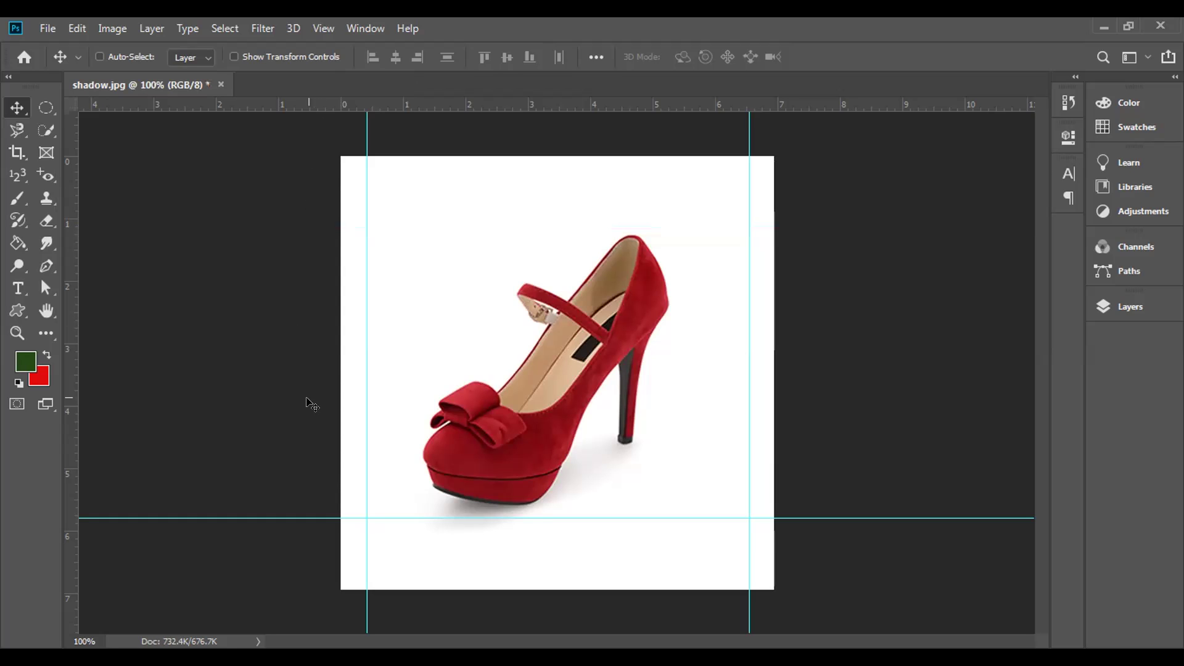
left_click_drag(311, 524, 370, 100)
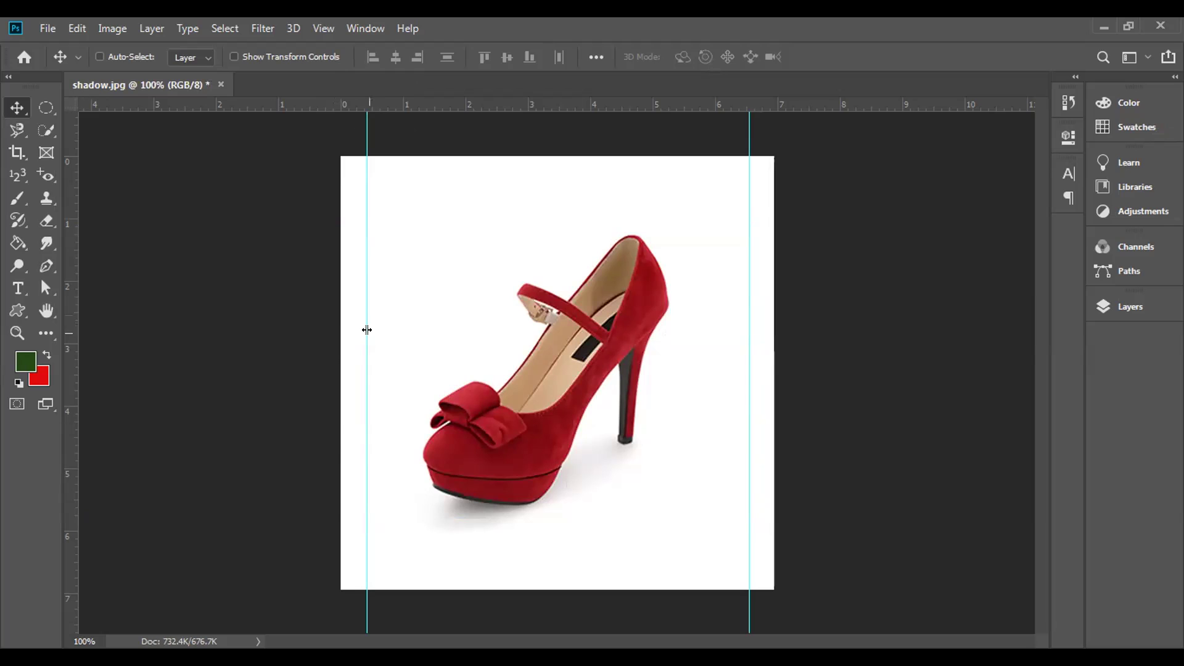
left_click_drag(301, 318, 70, 319)
left_click_drag(748, 360, 71, 336)
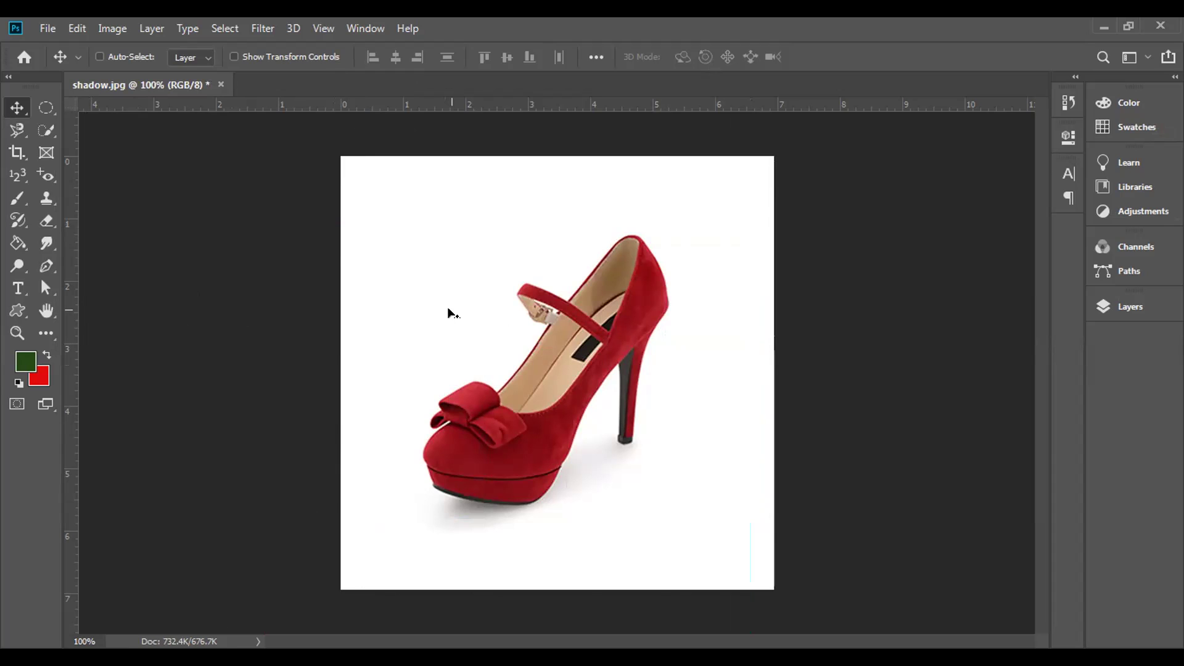
- Show the Layers panel and unlock the Background layer into Layer 0
left_click(1104, 306)
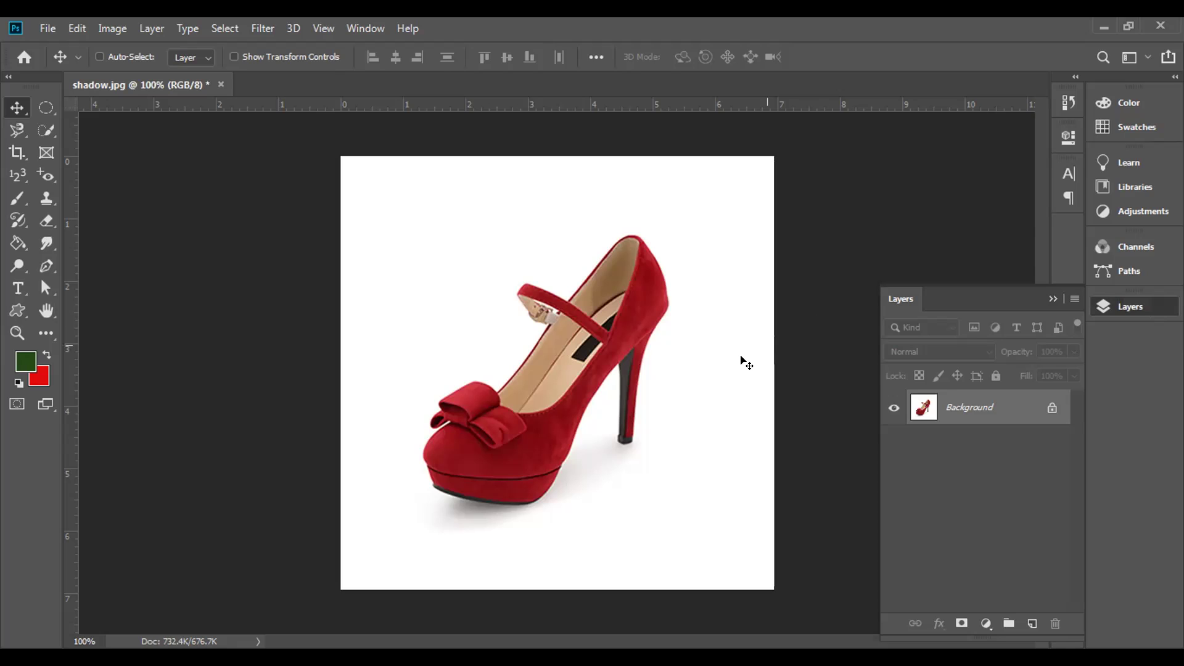
left_click(1050, 406)
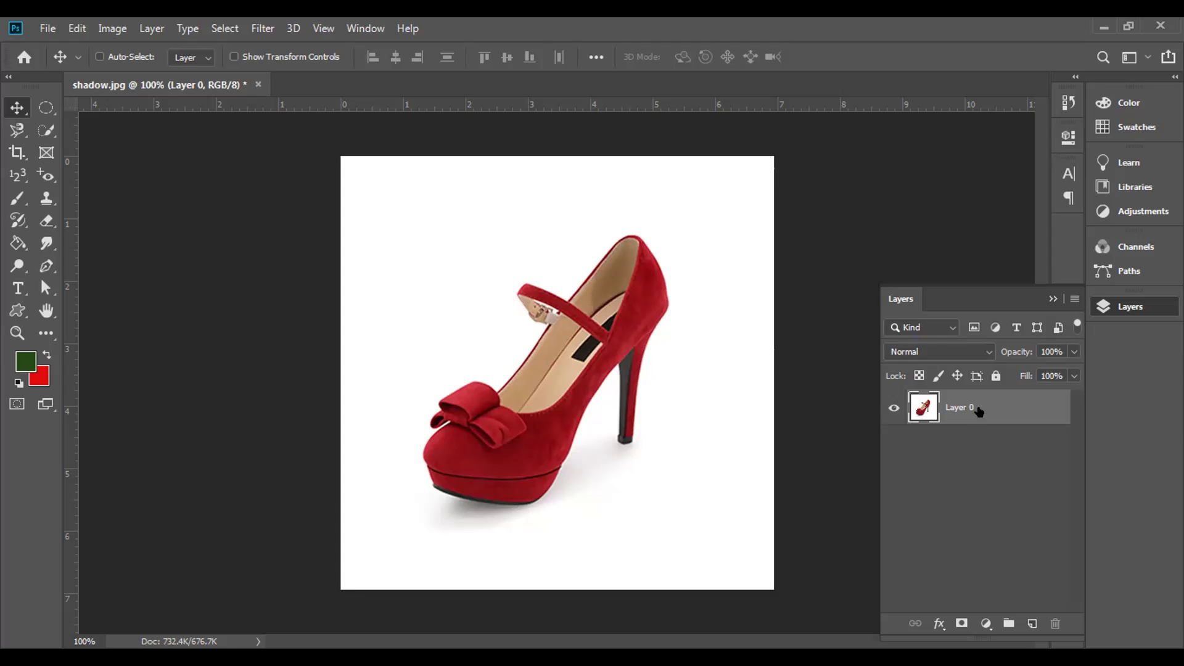
- Duplicate Layer 0 as Layer 0 copy and hide the original Layer 0
right_click(980, 411)
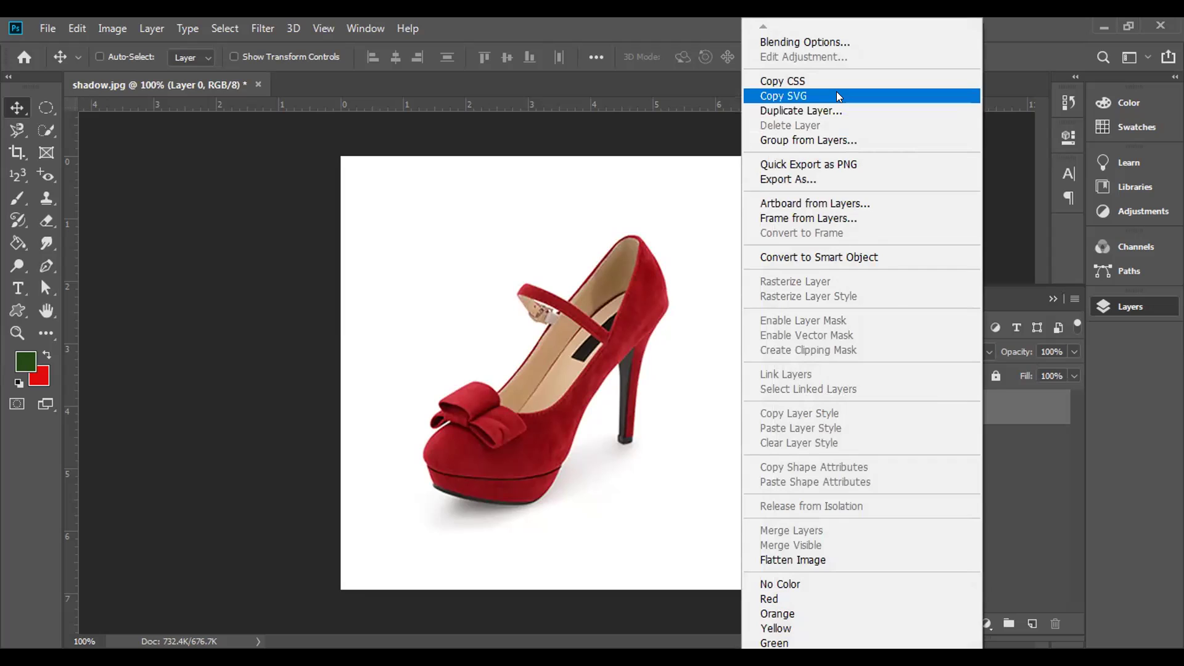
left_click(839, 111)
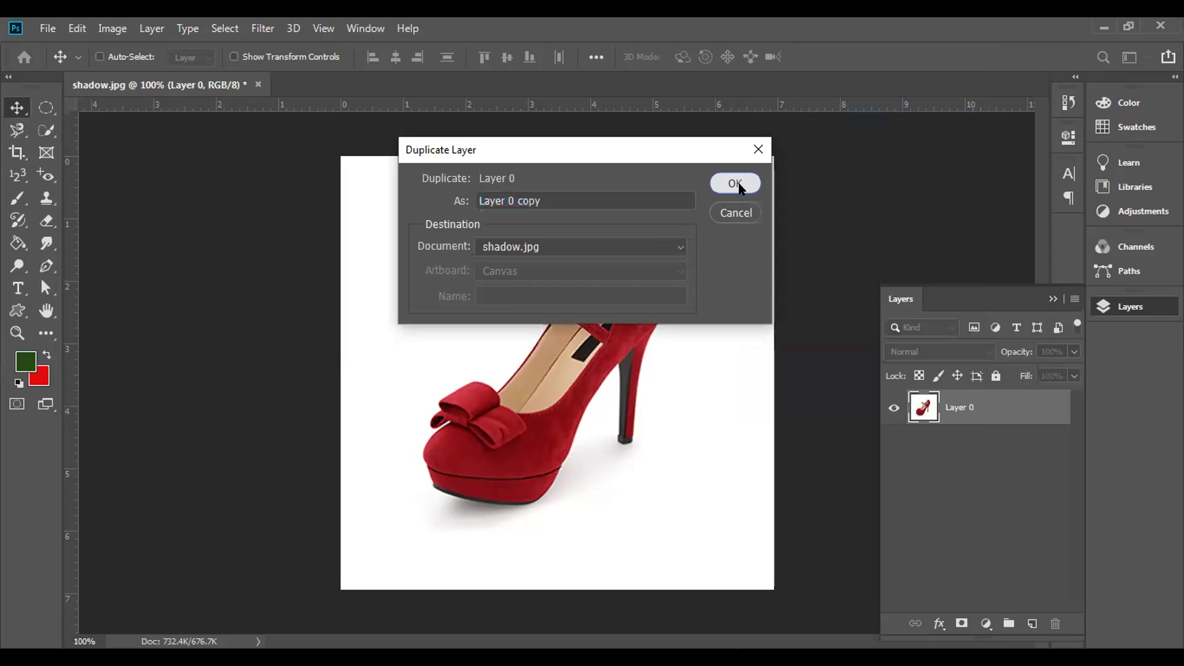
left_click(737, 184)
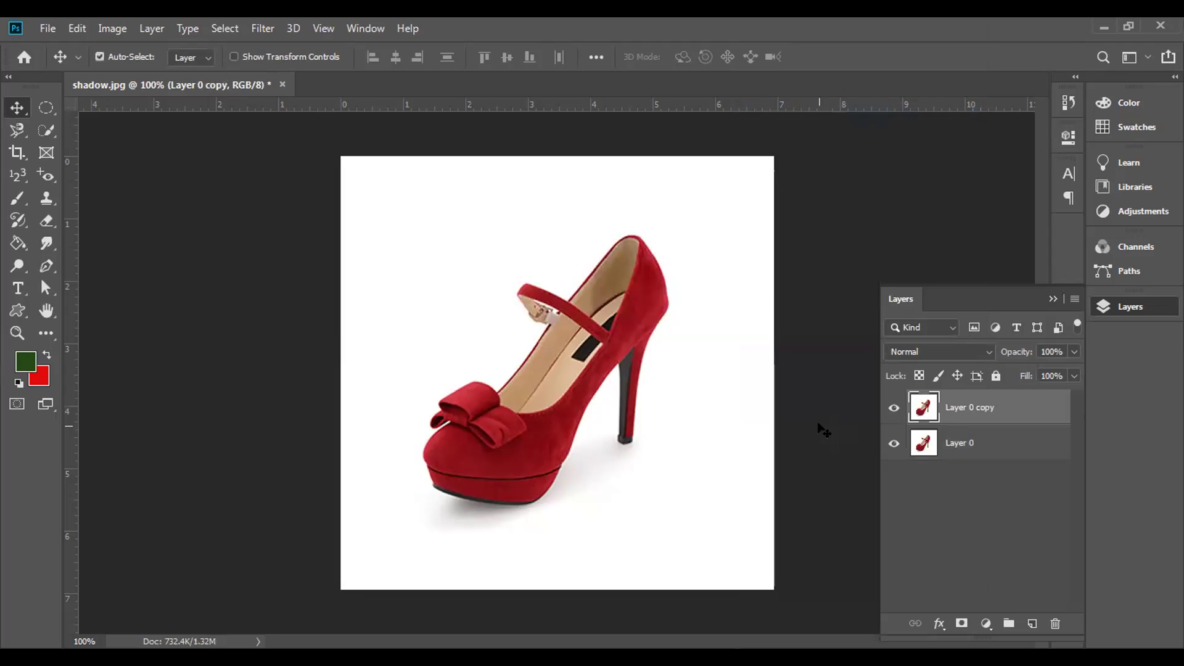
key("ctrl+z")
left_click_drag(991, 406, 1031, 614)
left_click(892, 442)
left_click(48, 103)
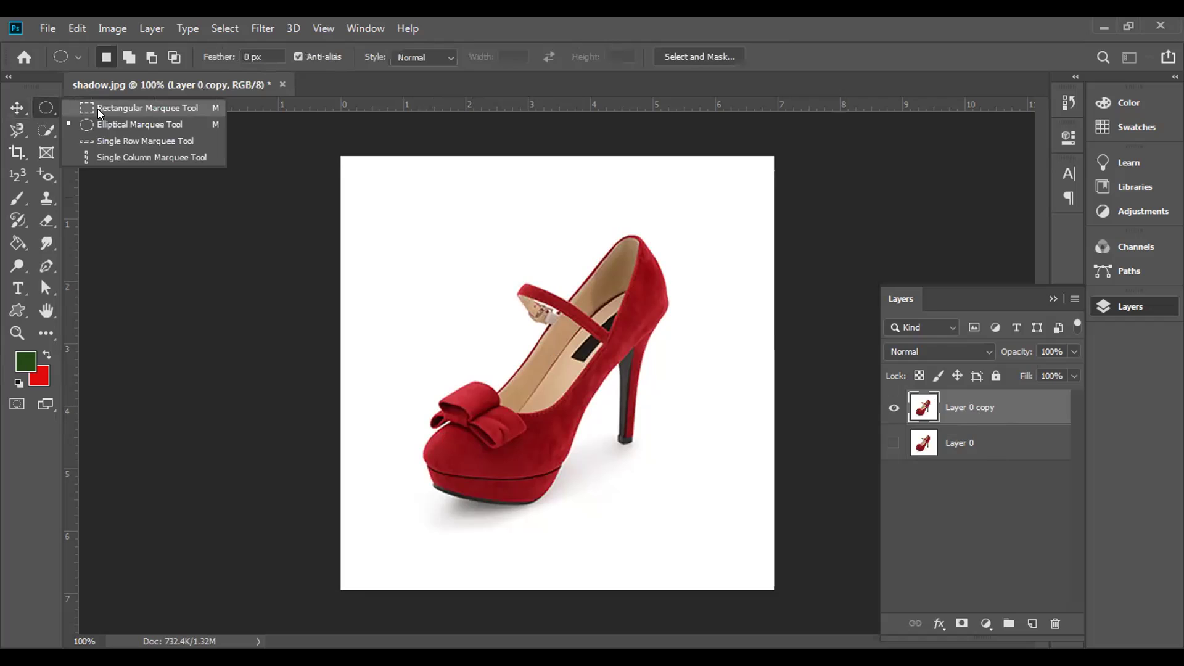
- Test-delete a fixed 10:6 rectangular selection on the shoe, undo it, and deselect
left_click(147, 108)
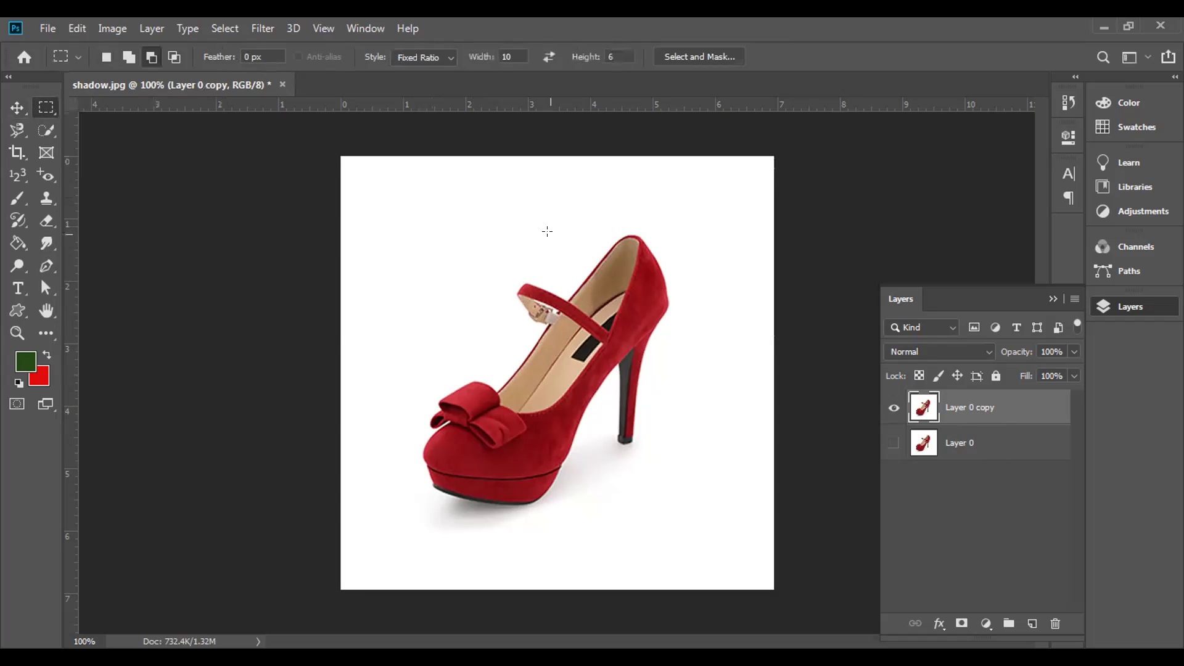
left_click_drag(511, 267, 665, 533)
key("Delete")
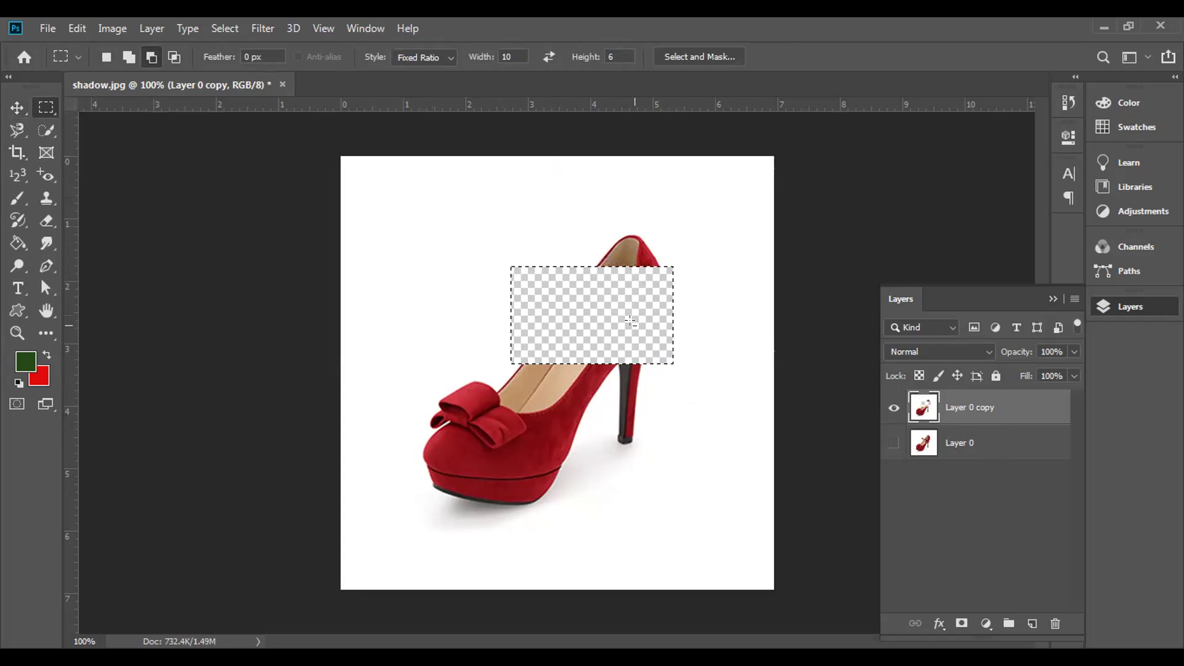
key("ctrl+z")
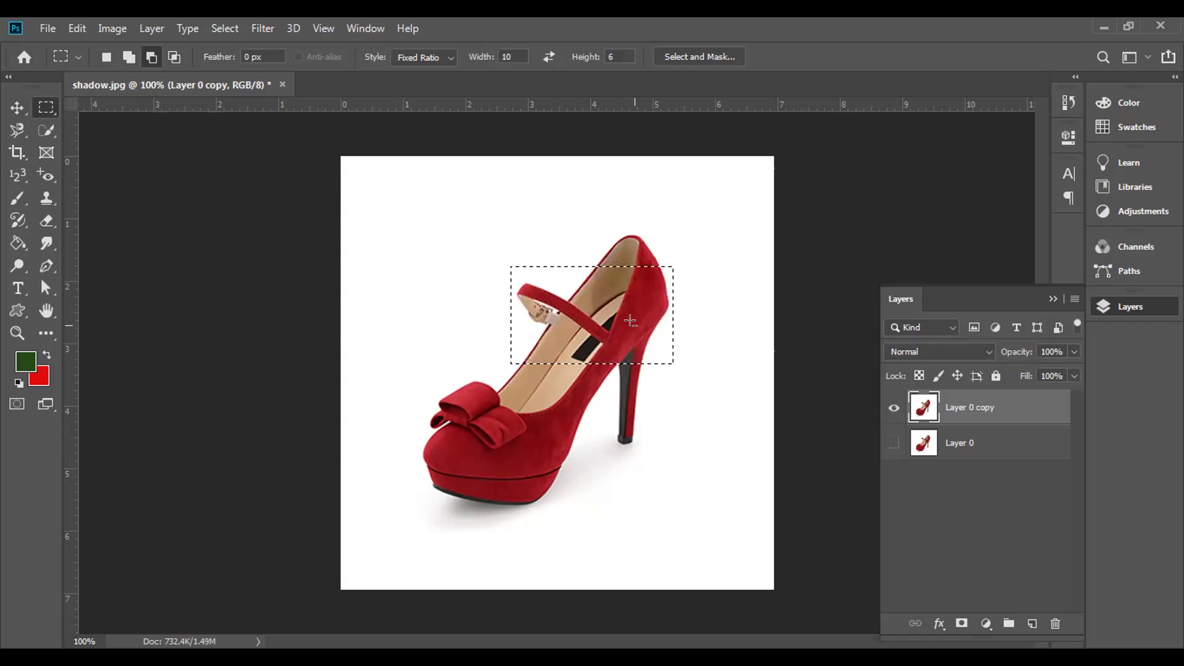
left_click(630, 321)
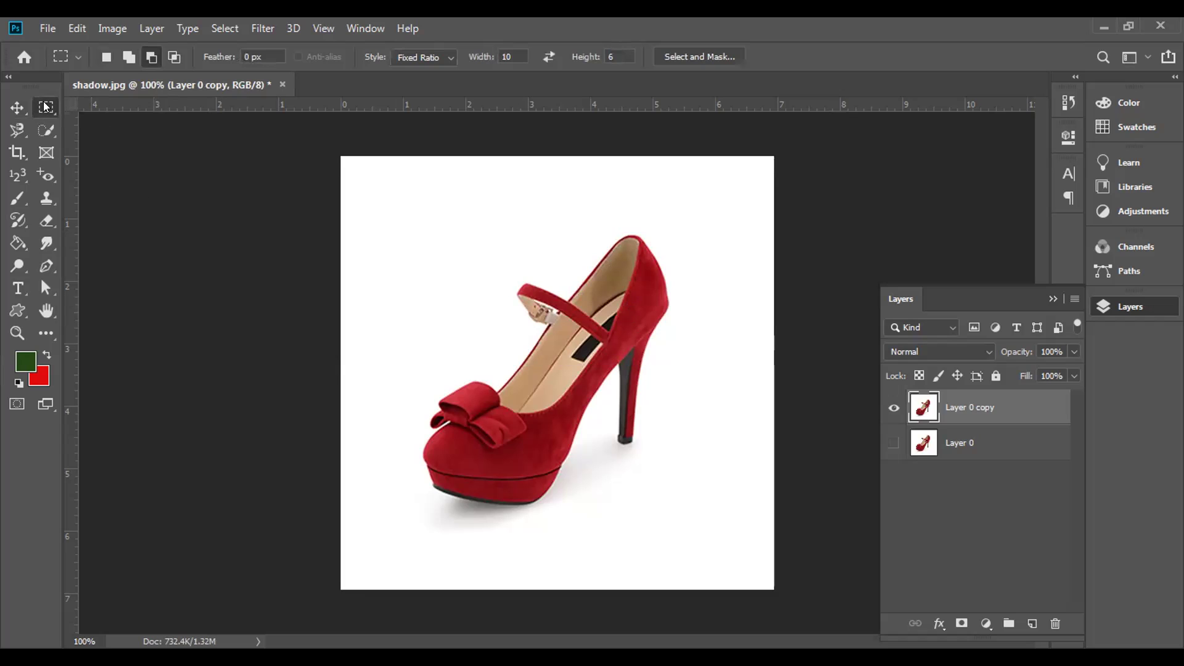
- Try the Elliptical and Single Row Marquee tools, clearing the row selection
right_click(45, 106)
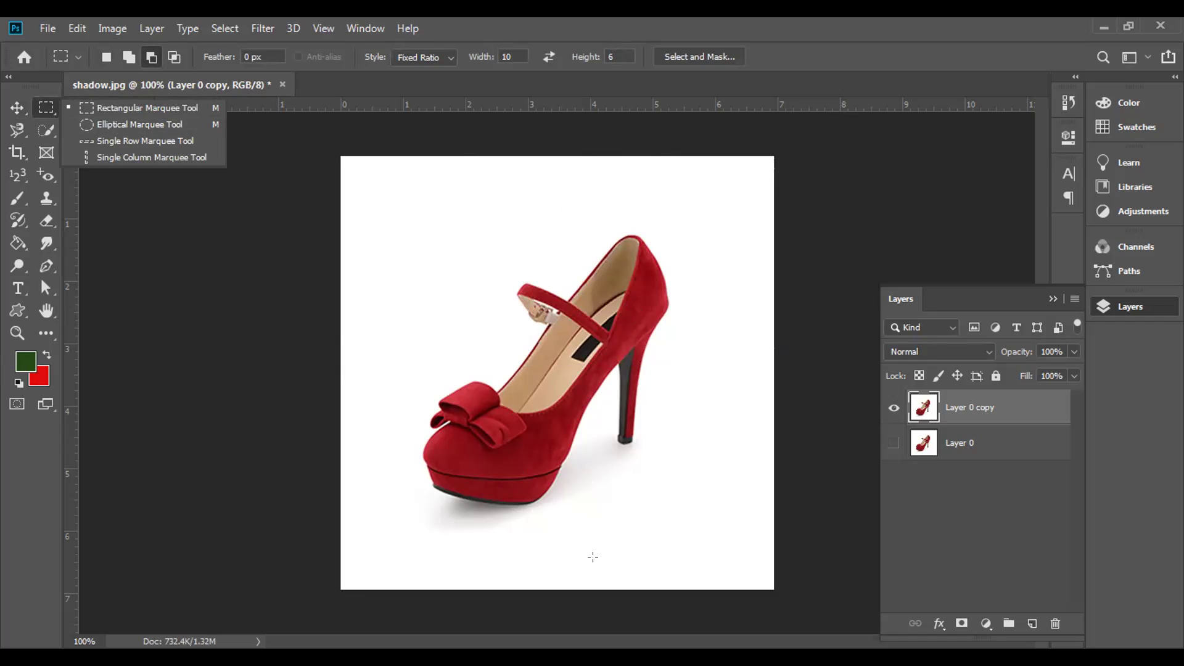
left_click(141, 116)
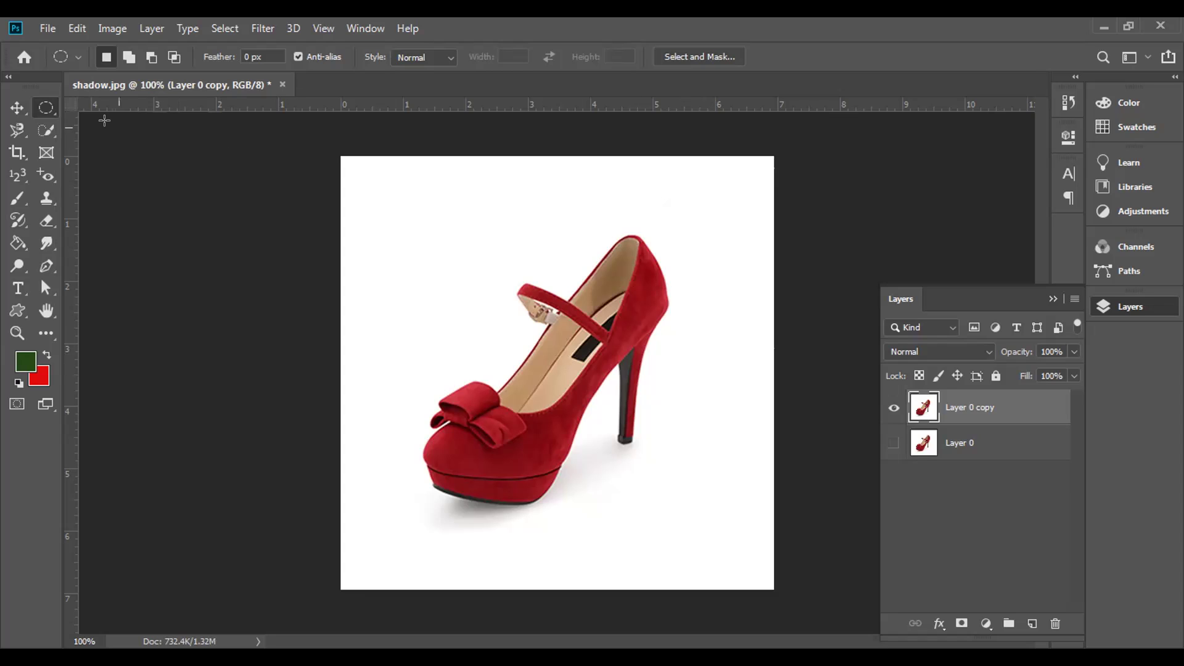
right_click(37, 109)
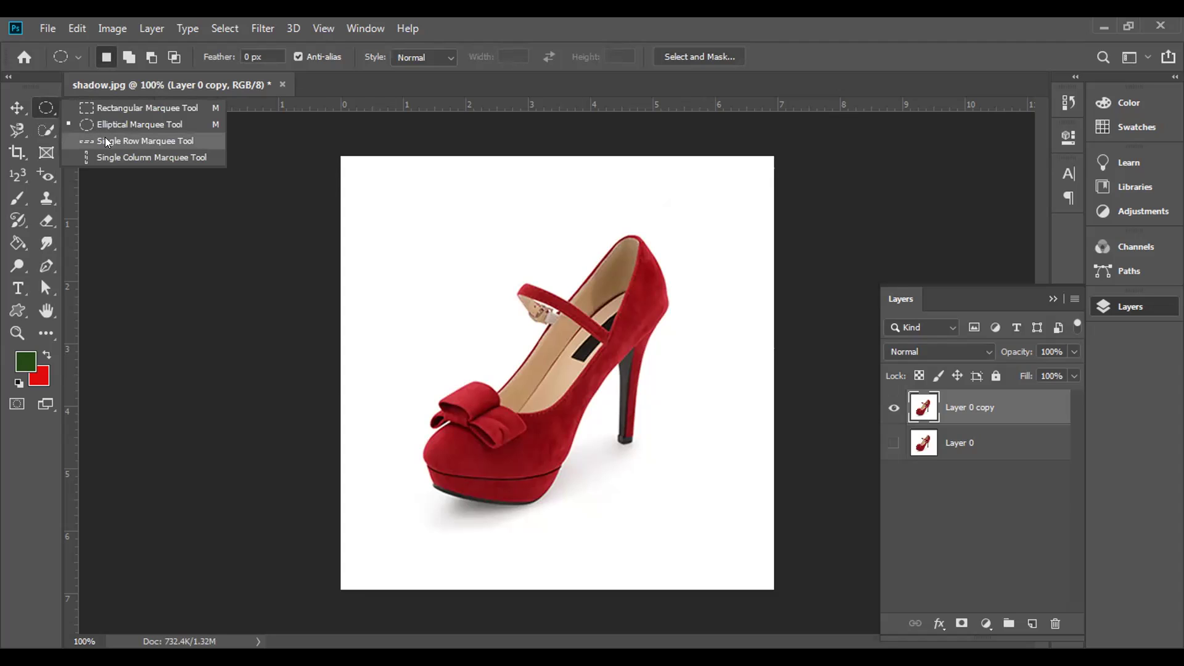
left_click(456, 194)
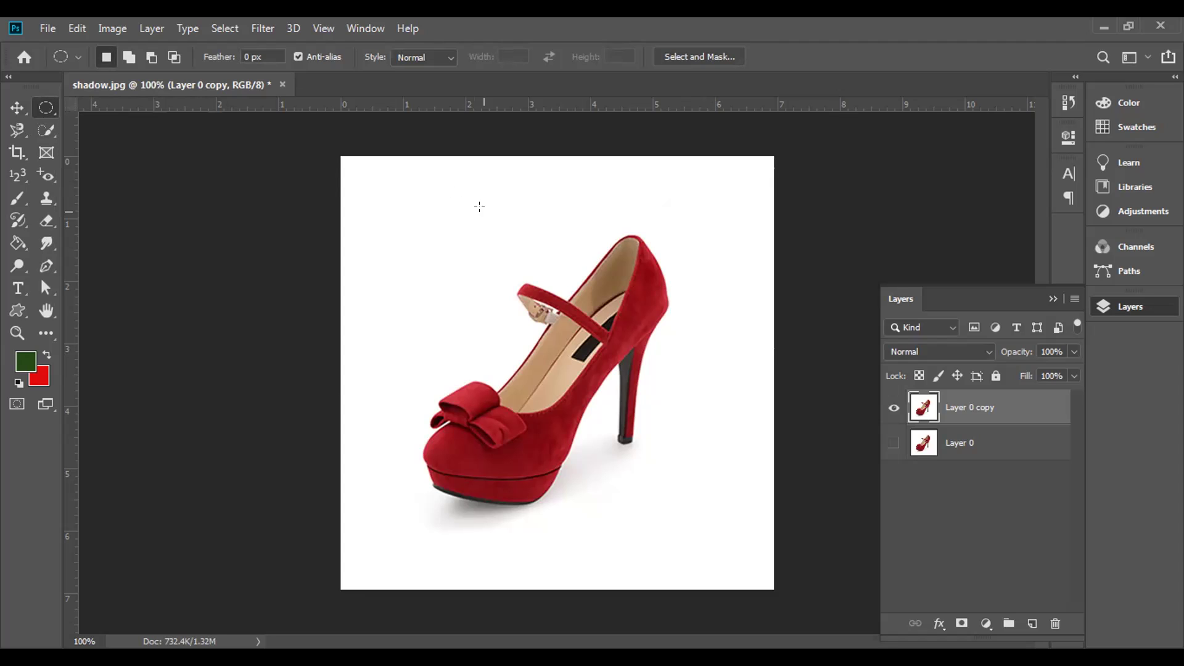
right_click(45, 107)
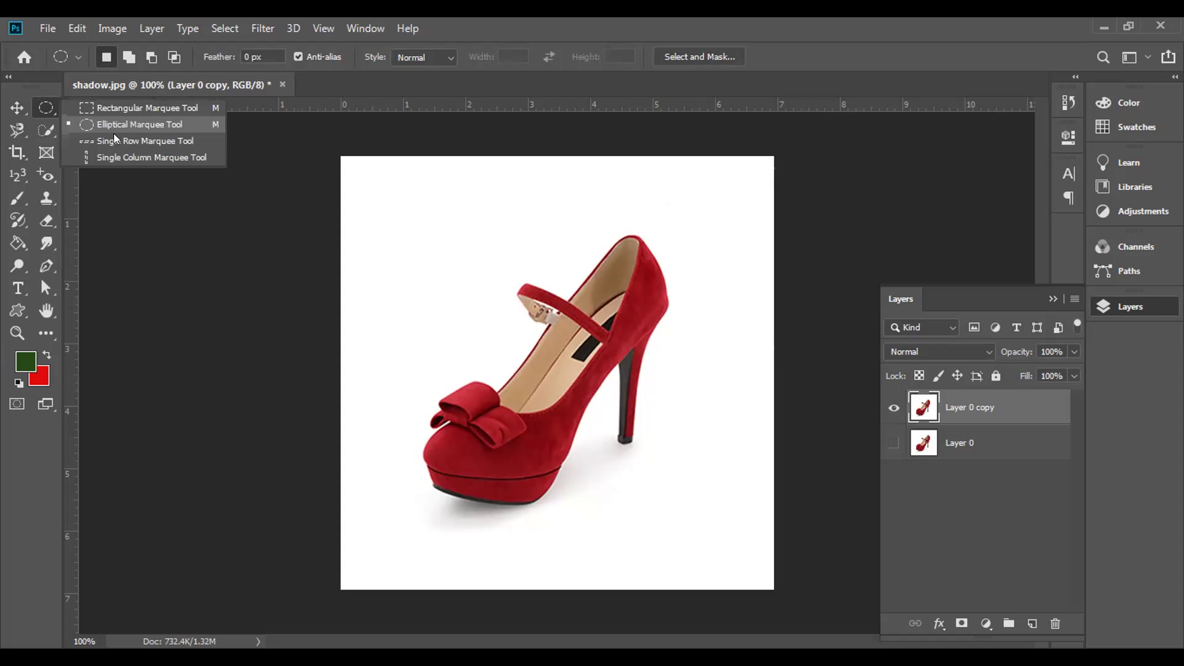
left_click(124, 142)
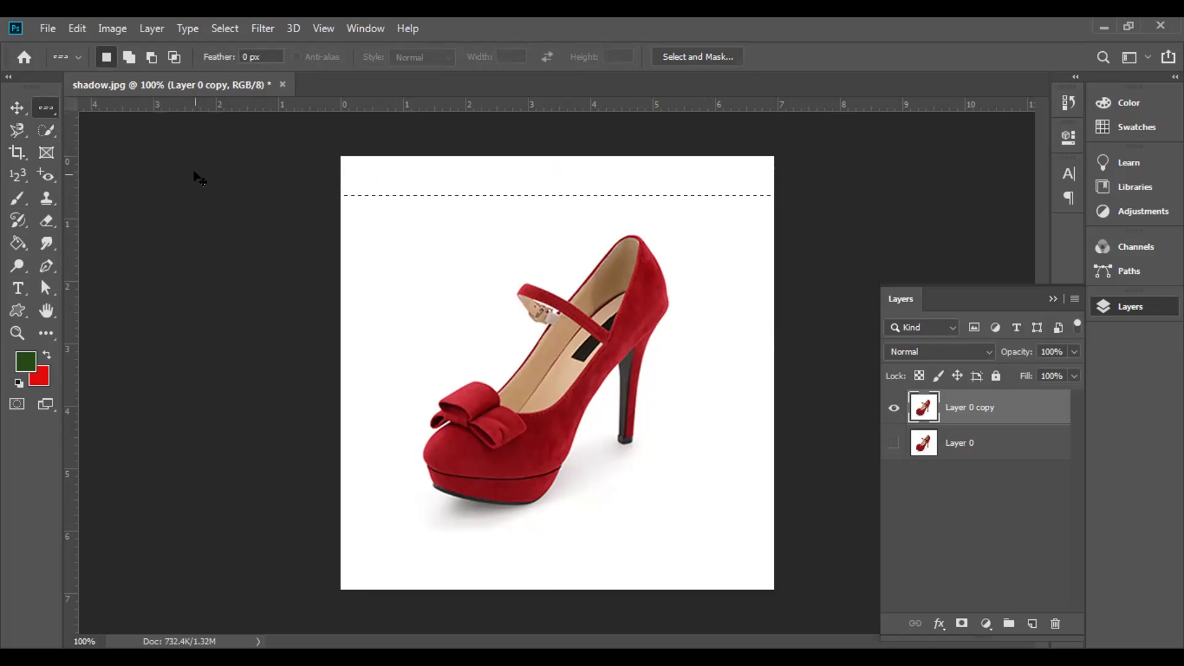
left_click(196, 177)
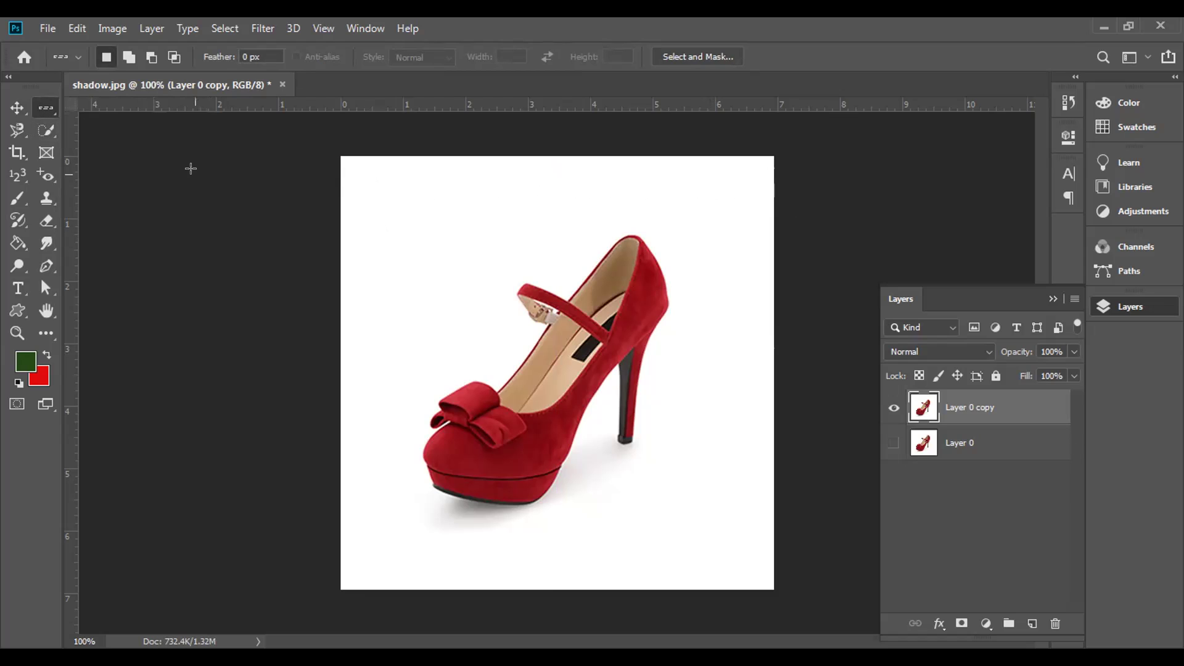
- Select a one-pixel column with the Single Column Marquee, then deselect it
right_click(44, 110)
left_click(103, 150)
left_click(376, 234)
key("ctrl+d")
left_click(16, 131)
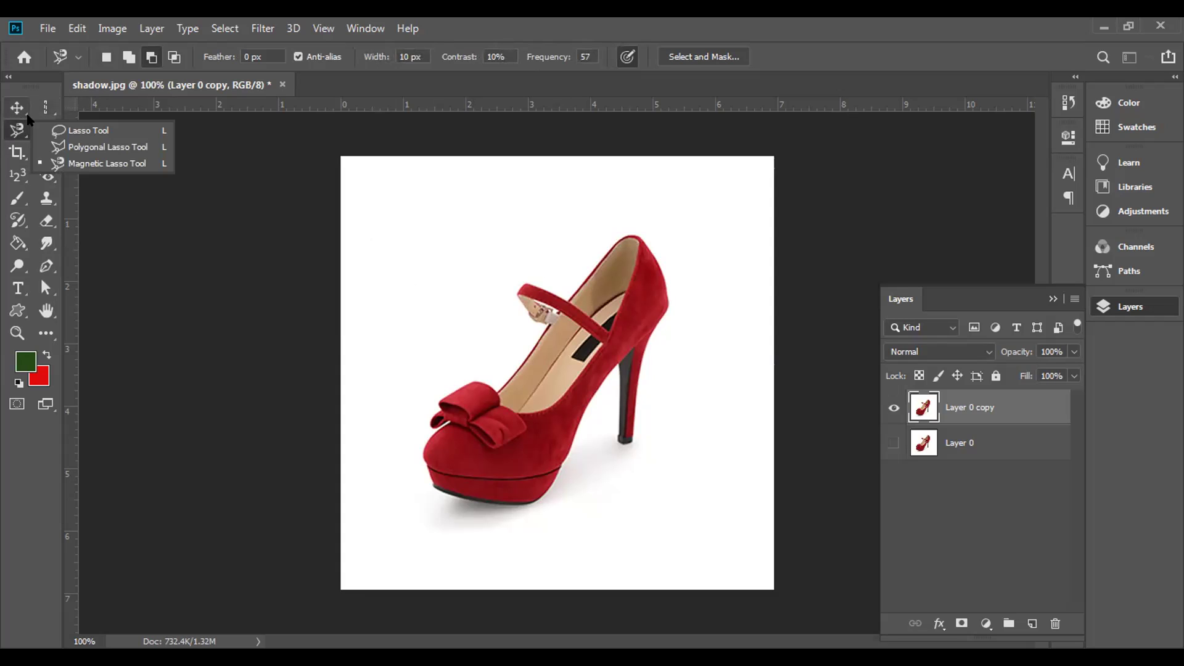
- Pick the freehand Lasso tool and zoom the shoe view to 200%
left_click(87, 130)
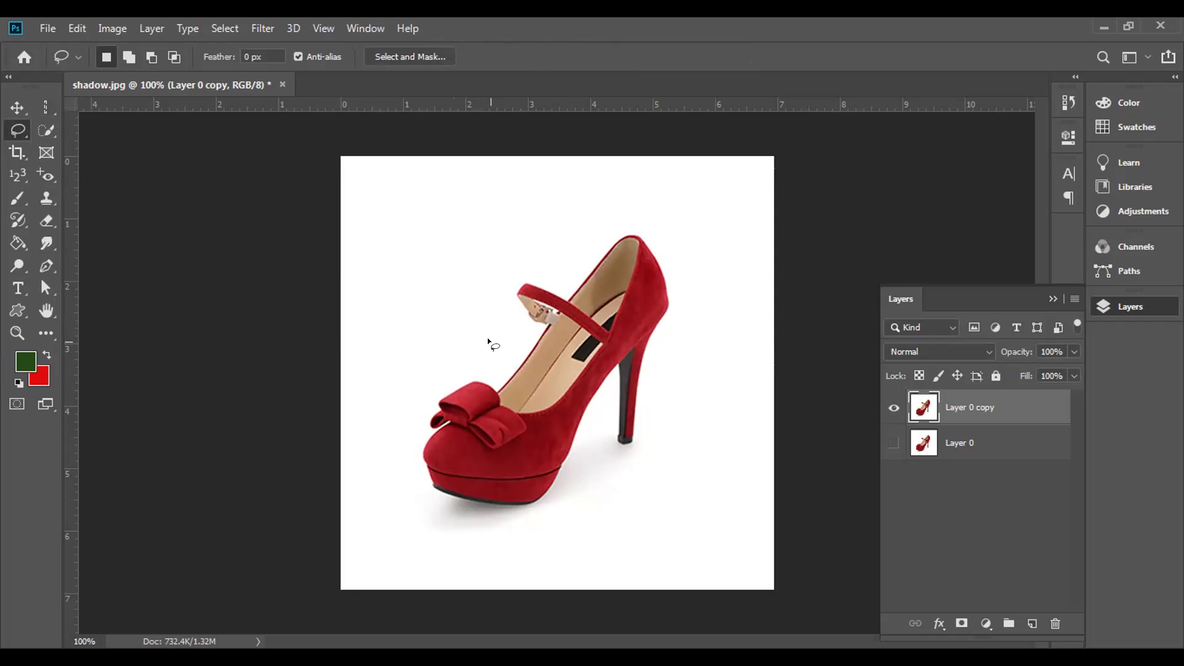
key("ctrl+plus")
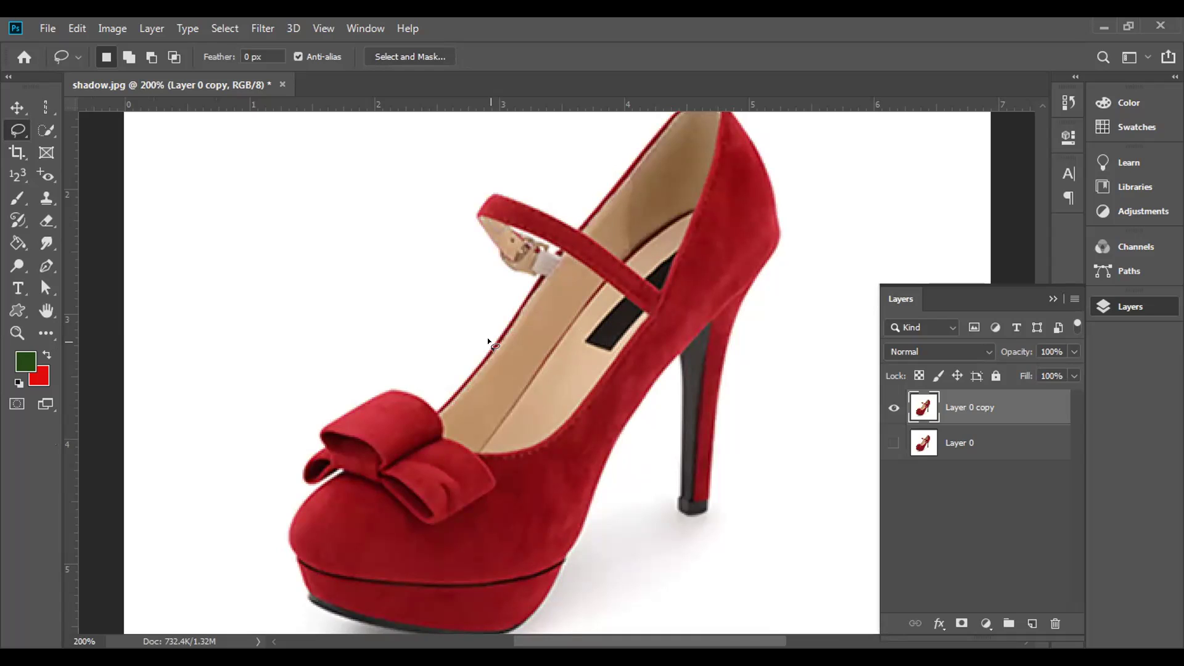
key("ctrl+minus")
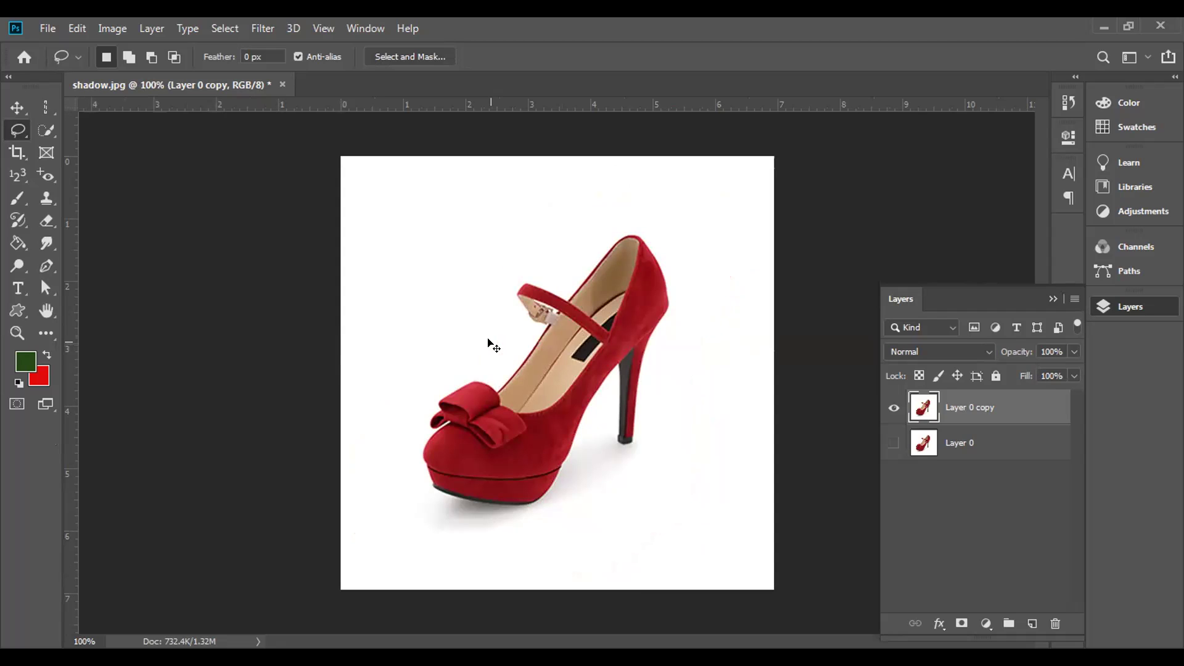
key("ctrl+plus")
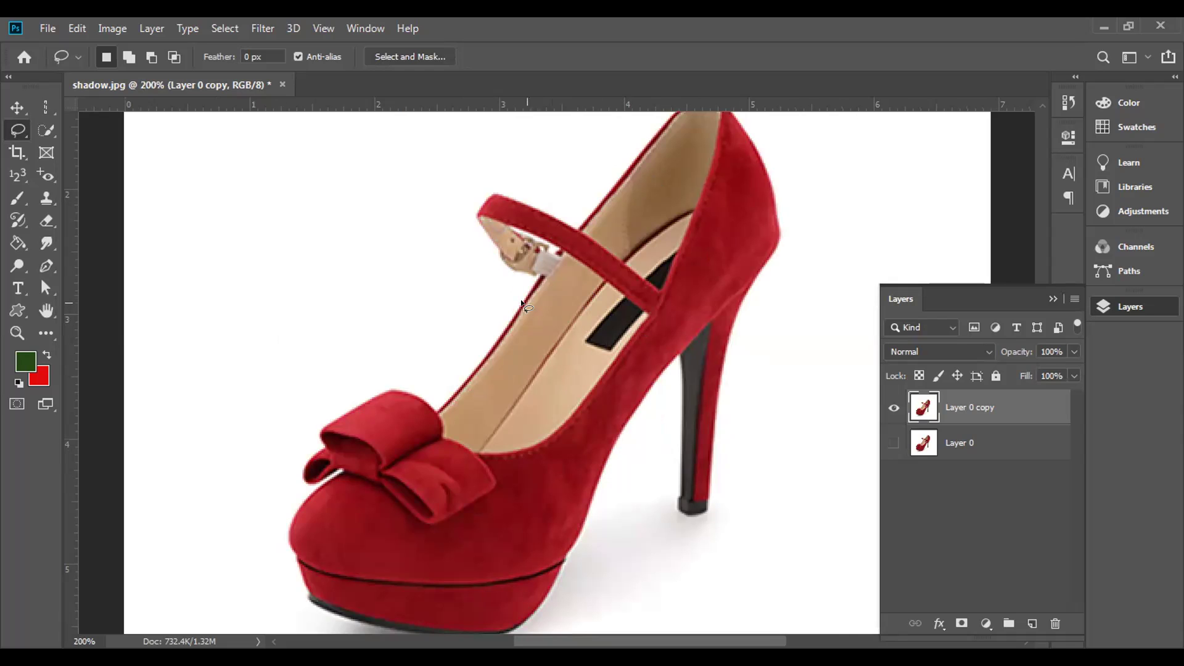
- Pan the enlarged view with the Hand tool to inspect the shoe's edges
left_click(38, 307)
left_click_drag(511, 333, 466, 292)
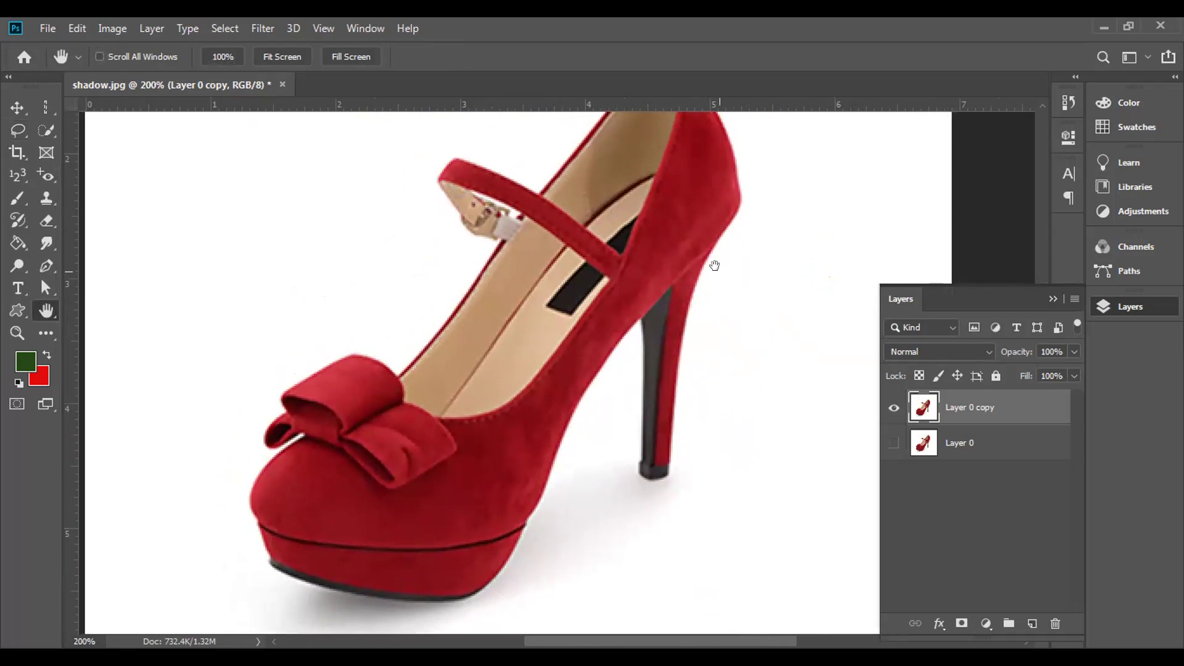
left_click_drag(402, 260, 577, 568)
left_click_drag(135, 445, 444, 261)
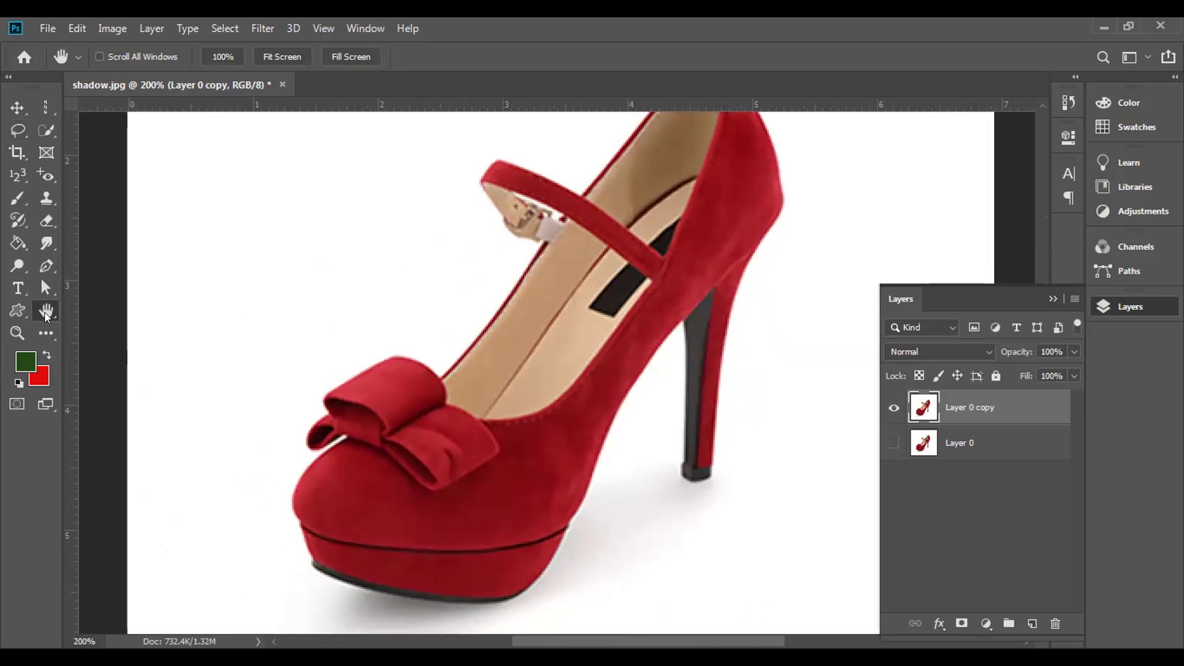
- With the Lasso active, pan to centre the shoe and discard a stray sliver selection
left_click(17, 131)
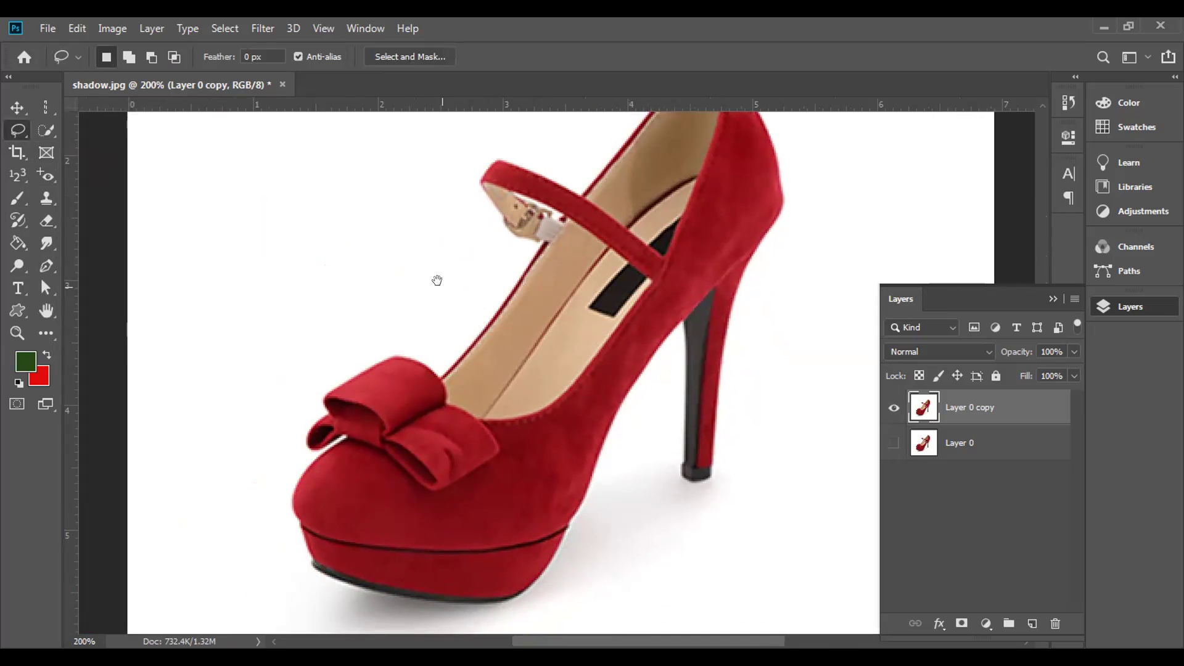
left_click_drag(462, 261, 538, 278)
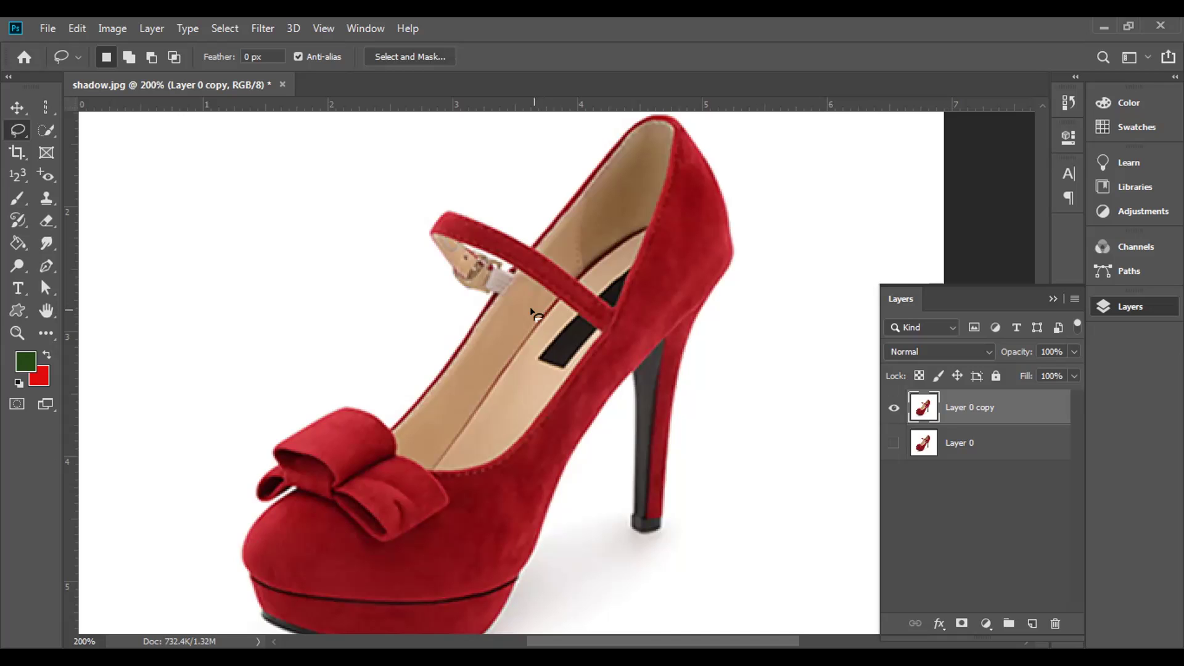
key("space")
left_click_drag(623, 156, 539, 388)
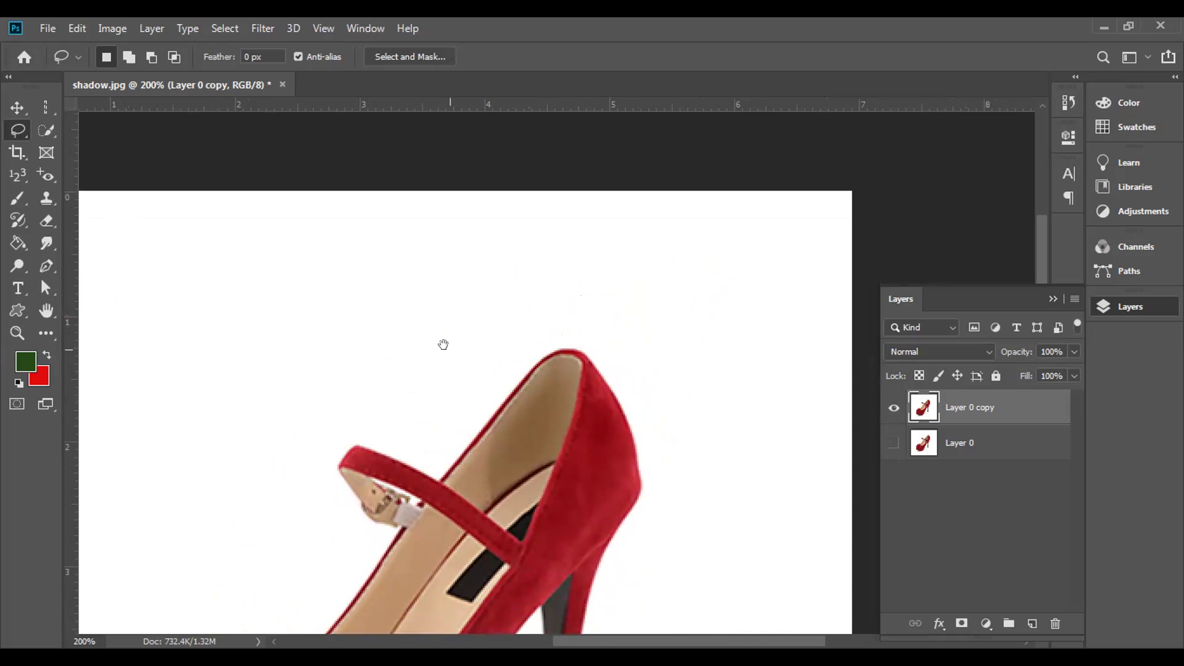
left_click_drag(444, 337, 470, 134)
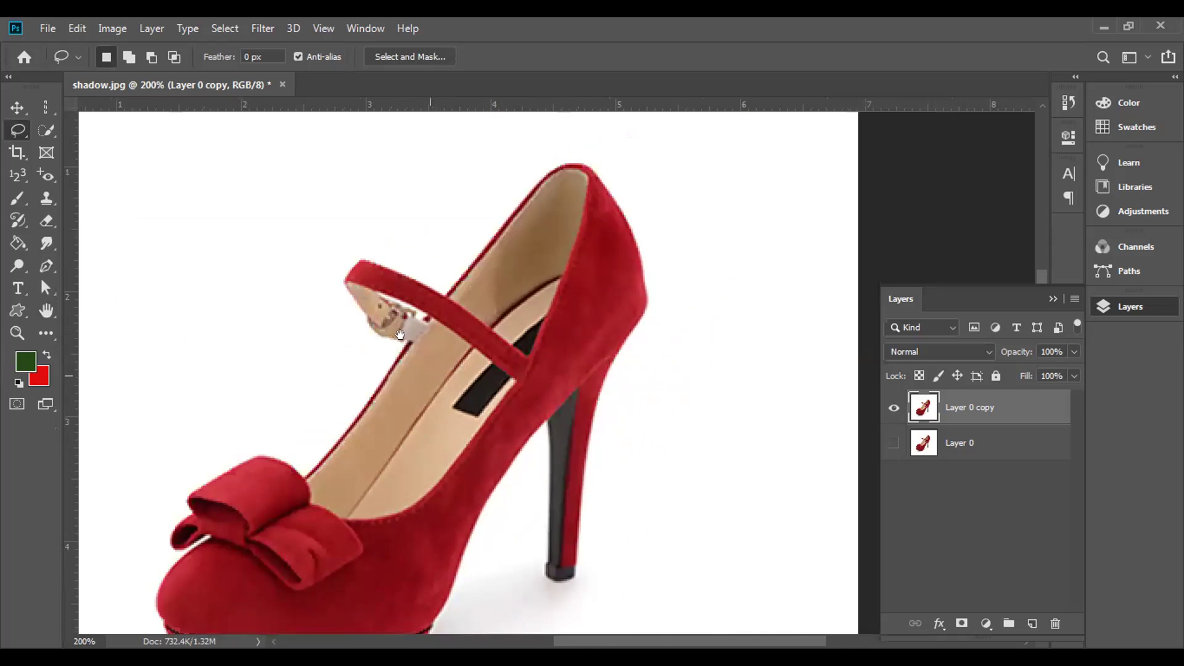
left_click_drag(464, 448, 508, 348)
mouse_move(539, 418)
left_mouse_down()
mouse_move(574, 331)
mouse_move(646, 287)
left_mouse_up()
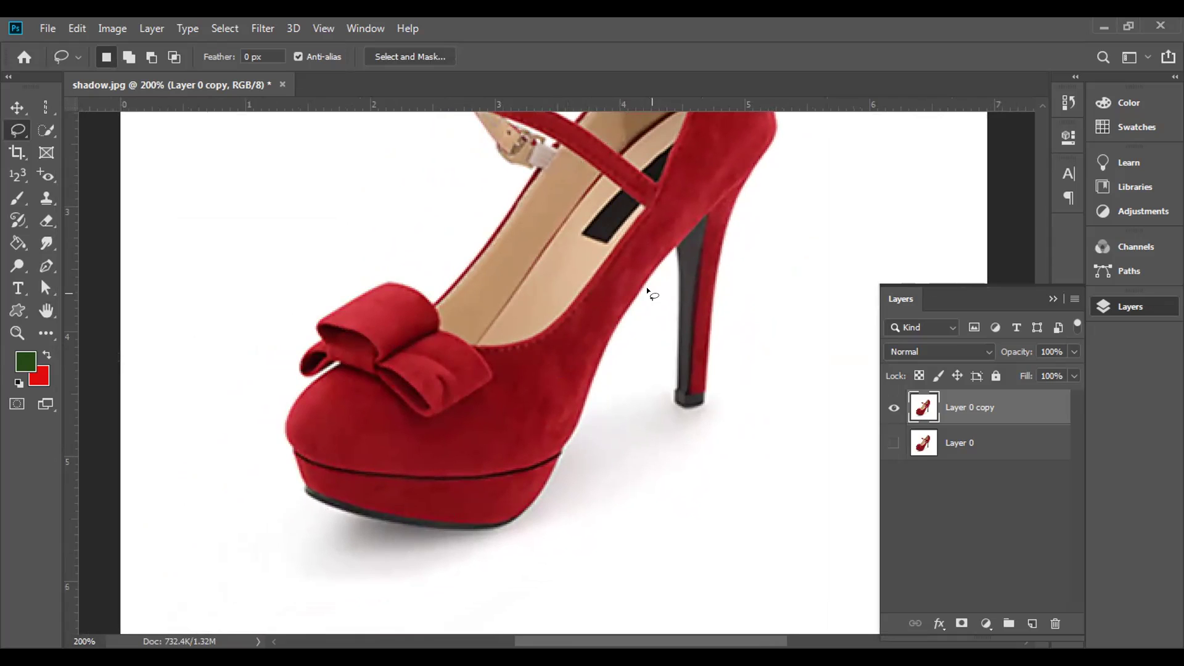
left_click_drag(614, 373, 630, 354)
key("ctrl+d")
- Trace a loose outline down the heel and around the back, toe and strap
left_click_drag(672, 248, 672, 298)
left_click_drag(669, 386, 673, 418)
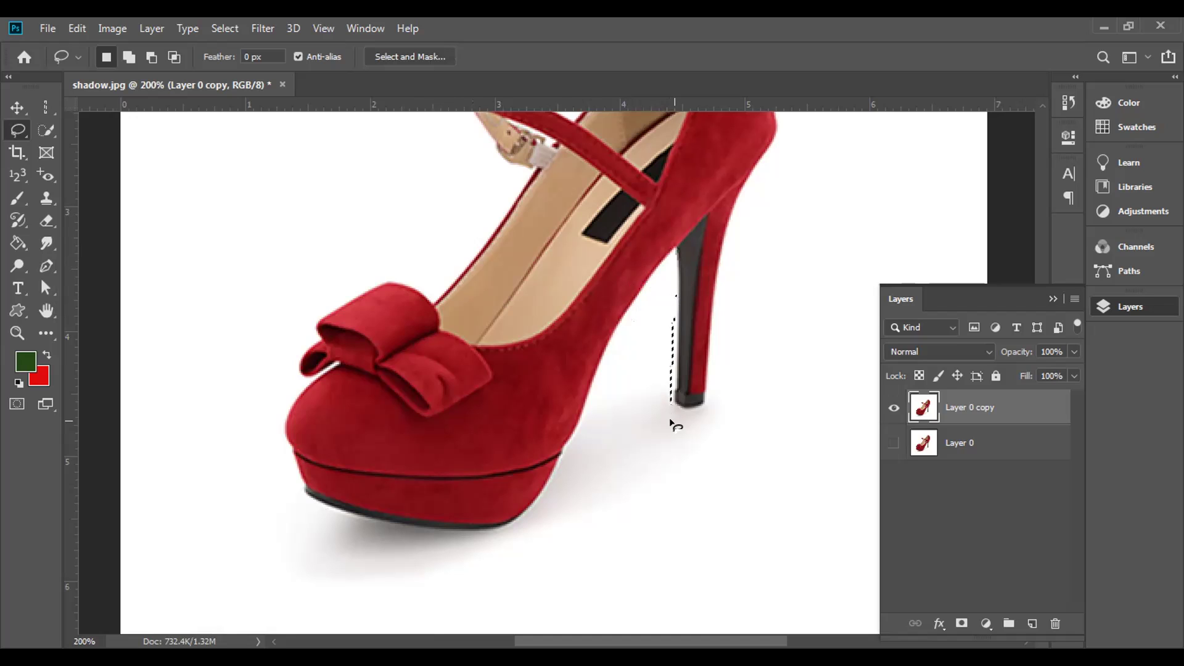
left_click(673, 254)
mouse_move(671, 273)
left_mouse_down()
mouse_move(670, 401)
mouse_move(708, 409)
mouse_move(741, 204)
mouse_move(703, 290)
mouse_move(668, 439)
left_mouse_up()
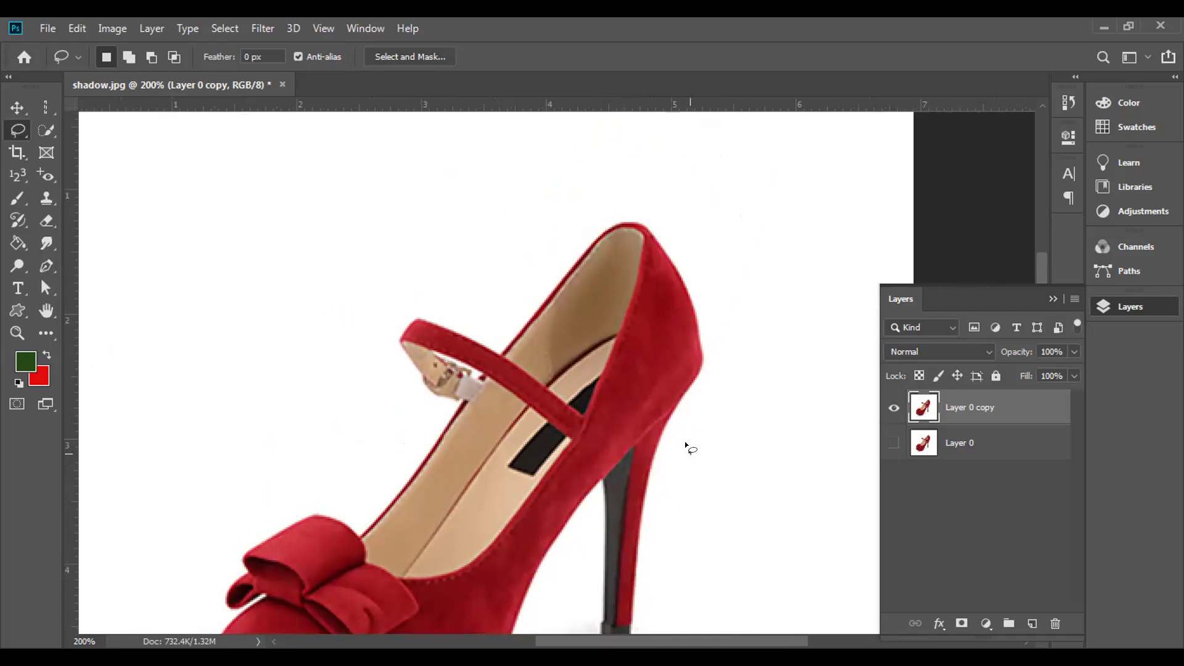
mouse_move(696, 404)
left_mouse_down()
mouse_move(725, 285)
mouse_move(696, 242)
mouse_move(658, 216)
mouse_move(605, 206)
mouse_move(557, 228)
mouse_move(486, 315)
left_mouse_up()
mouse_move(379, 358)
left_mouse_down()
mouse_move(386, 452)
mouse_move(246, 507)
mouse_move(202, 553)
mouse_move(187, 598)
mouse_move(257, 444)
mouse_move(304, 291)
mouse_move(299, 364)
mouse_move(353, 493)
mouse_move(575, 475)
mouse_move(657, 346)
mouse_move(682, 259)
mouse_move(682, 331)
mouse_move(743, 367)
left_mouse_up()
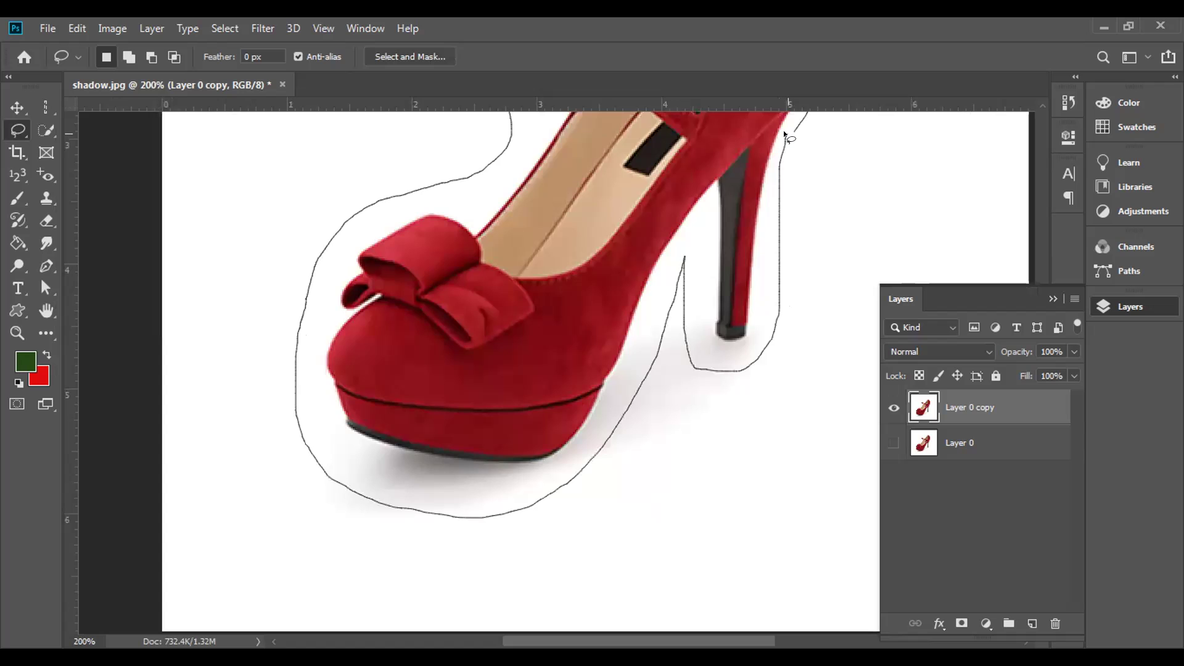
- Close the lasso outline at its start point around the whole shoe, then scroll to check
left_click_drag(791, 128, 790, 128)
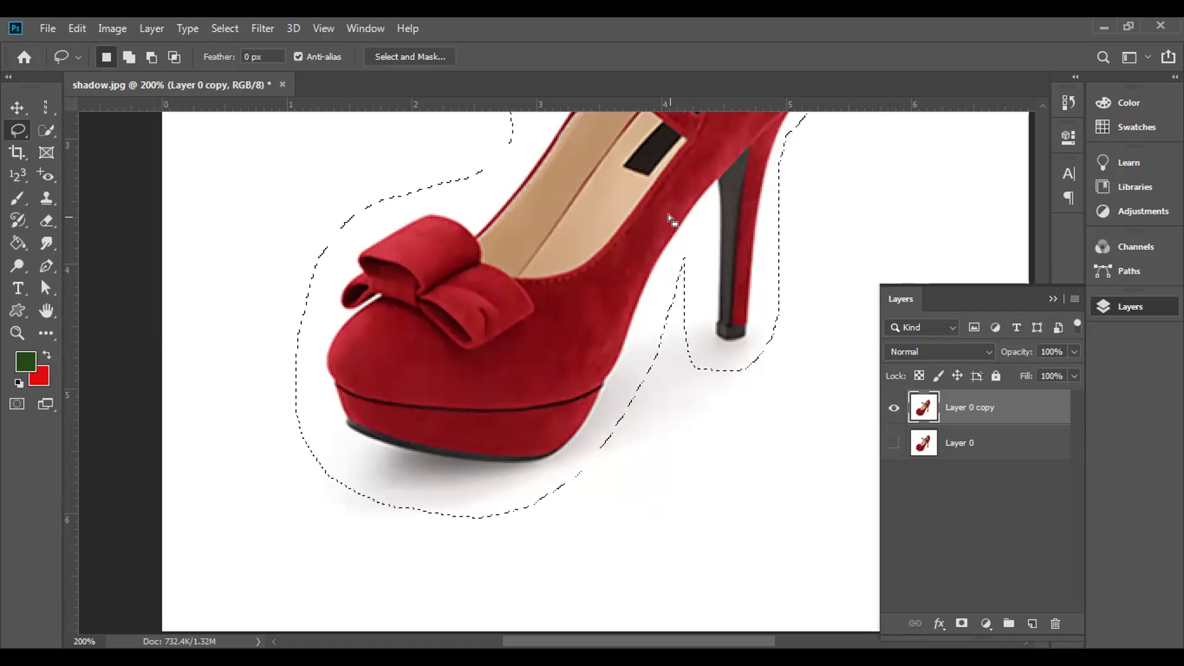
scroll(648, 308, "up", 3)
scroll(647, 308, "right", 2)
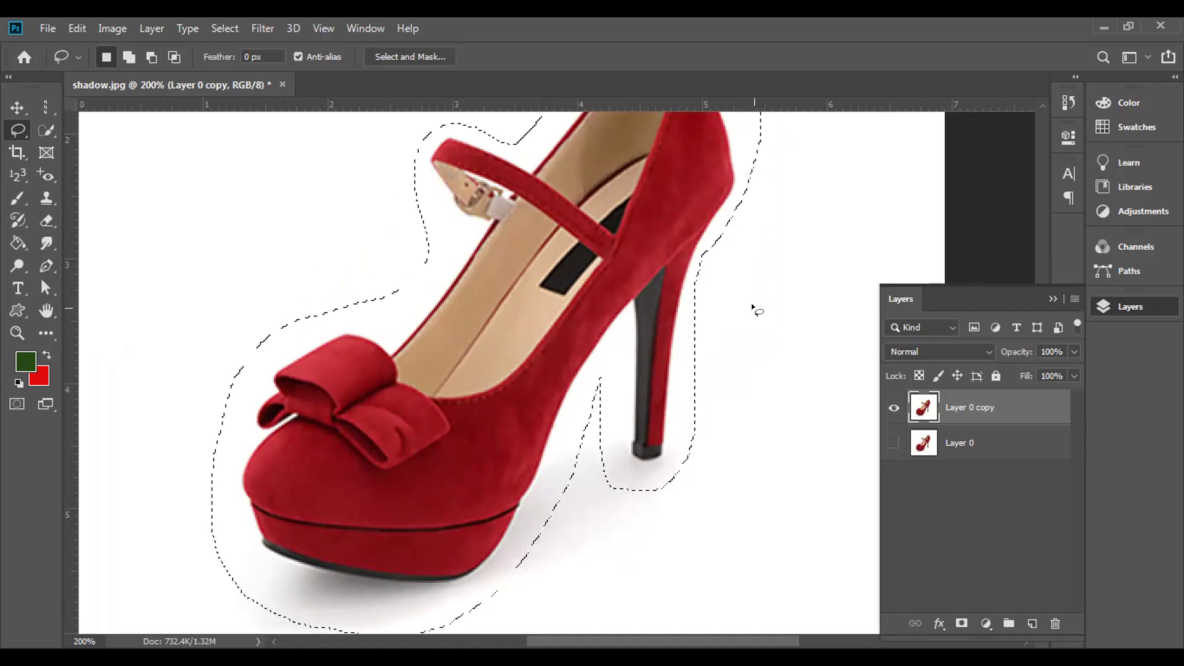
key("Delete")
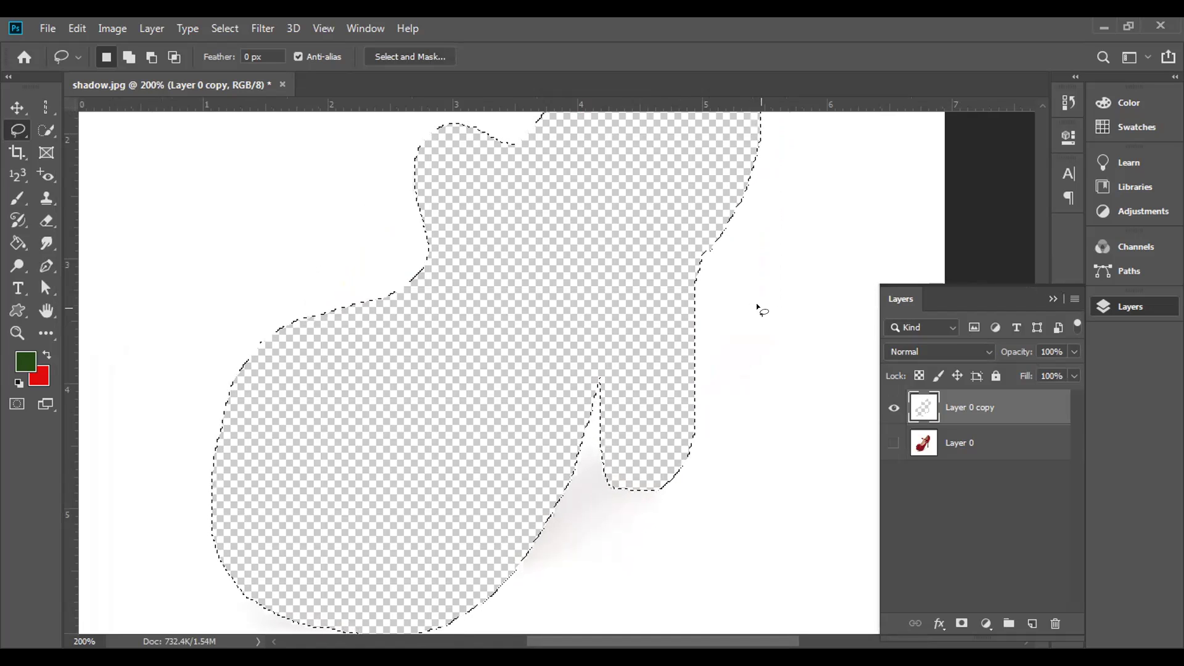
key("ctrl+z")
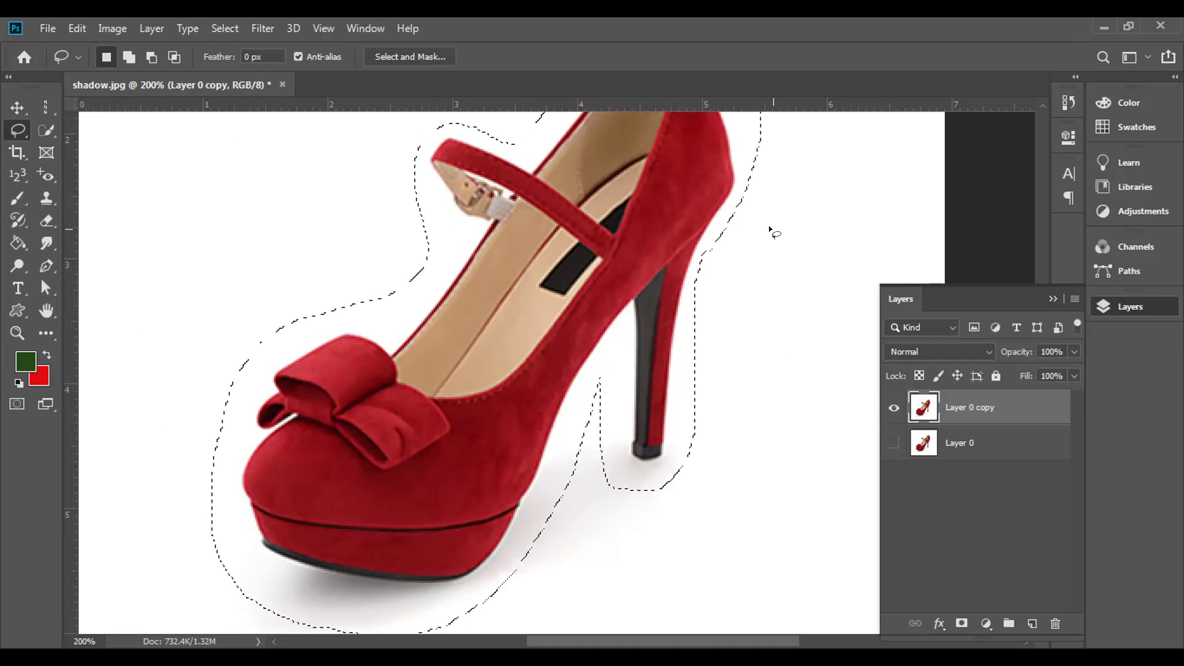
- Invert the lasso selection, delete the background around the shoe on Layer 0 copy, then deselect
left_click(224, 28)
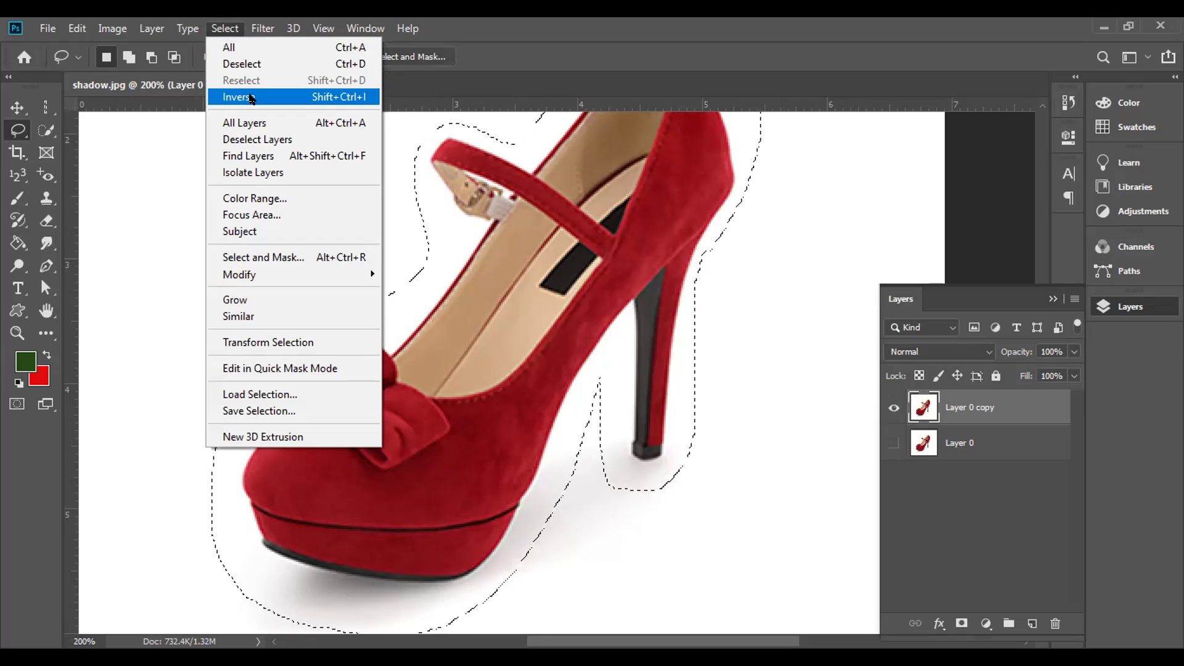
left_click(251, 99)
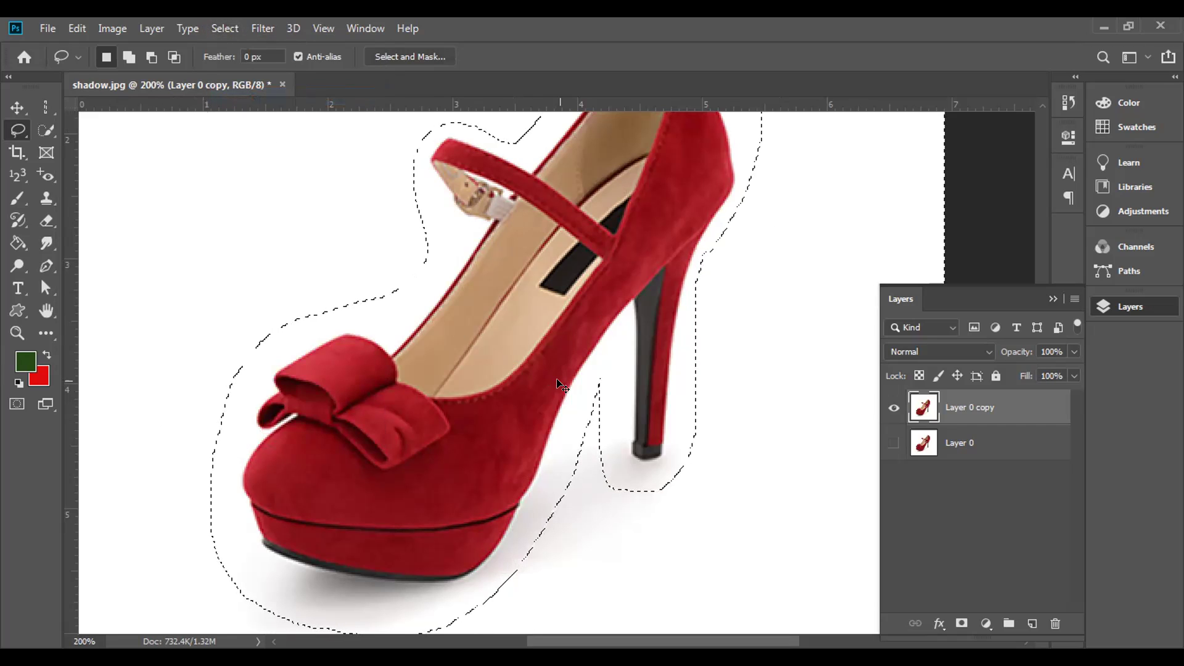
key("ctrl+minus")
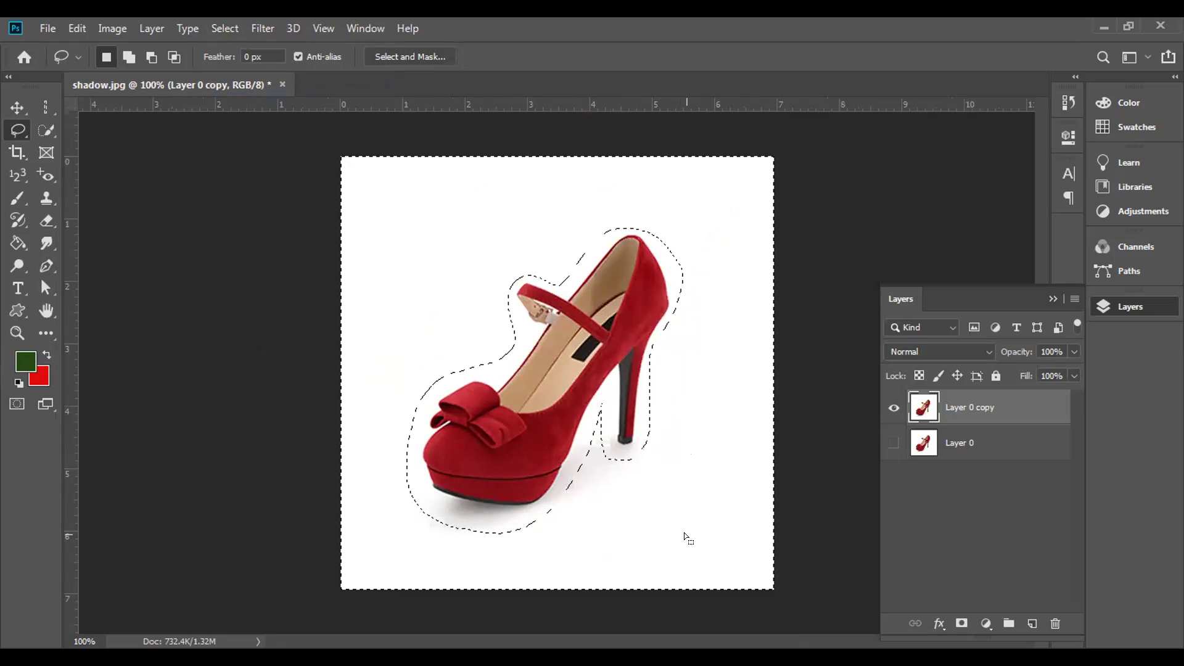
key("Delete")
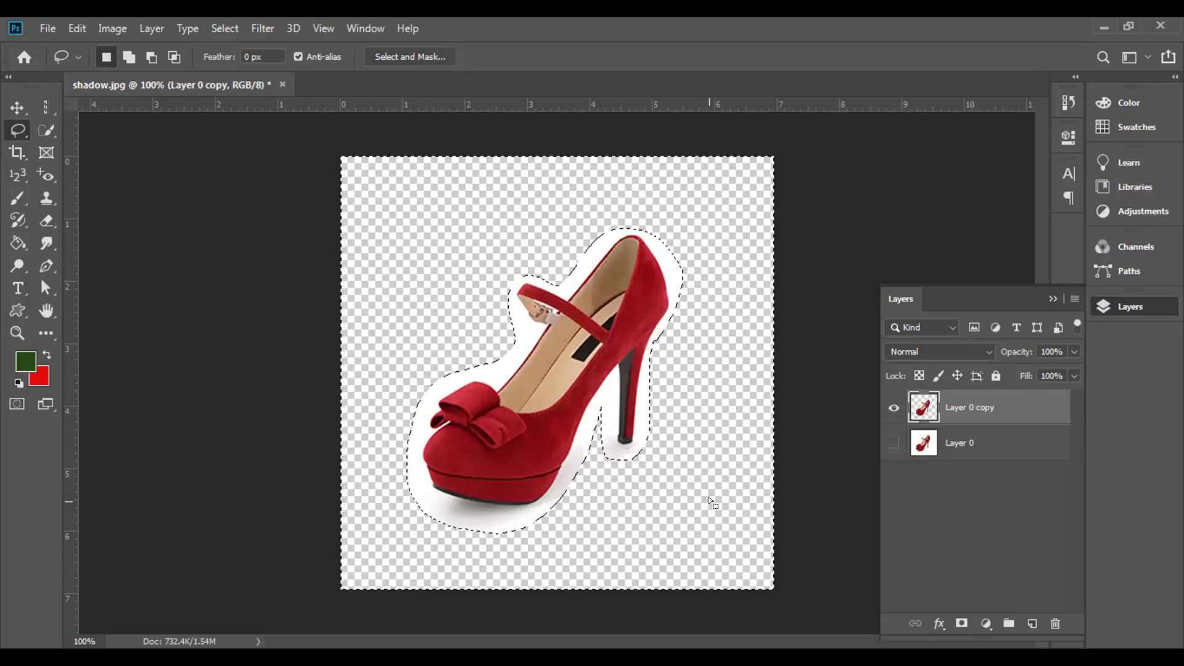
key("ctrl+d")
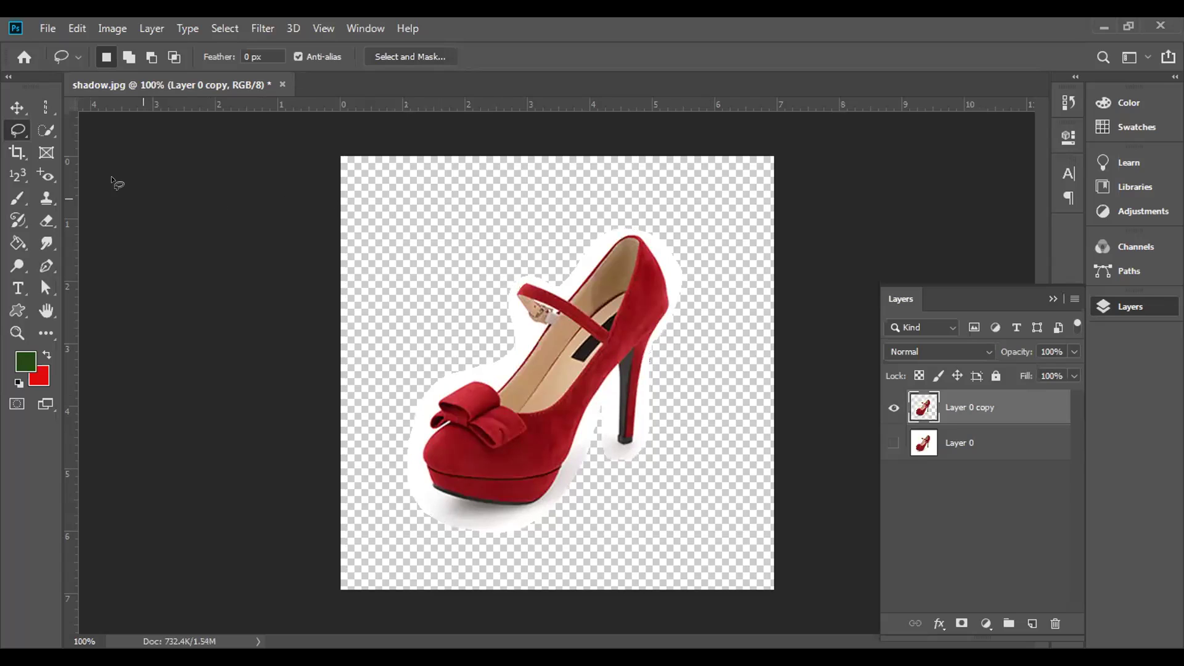
- Move the Layer 0 copy shoe up and to the right with the Move tool
left_click(17, 110)
left_click_drag(501, 327, 521, 376)
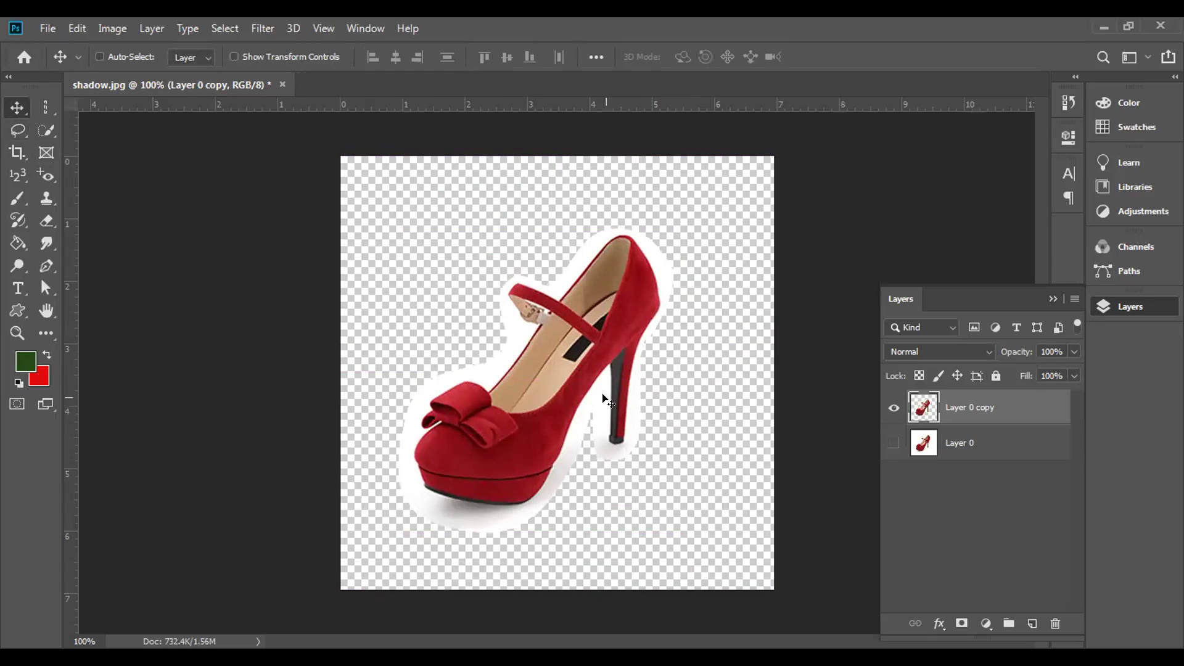
left_click_drag(502, 421, 535, 412)
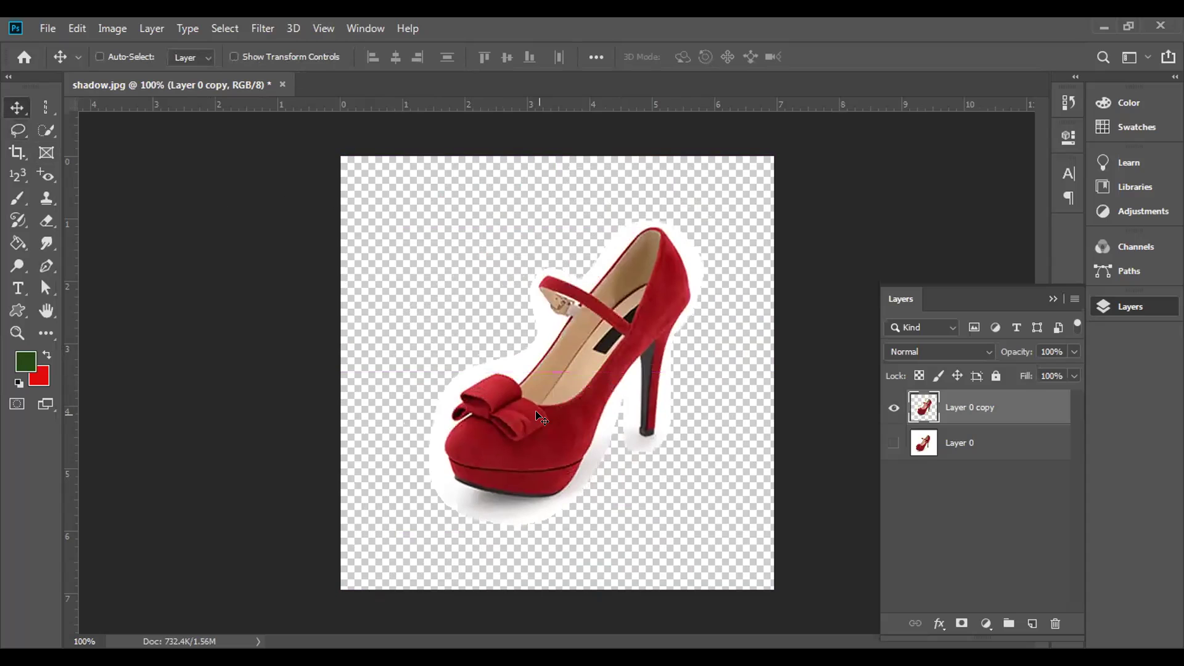
- Toggle Layer 0 and Layer 0 copy visibility to compare and check transparency, then deselect
left_click(893, 441)
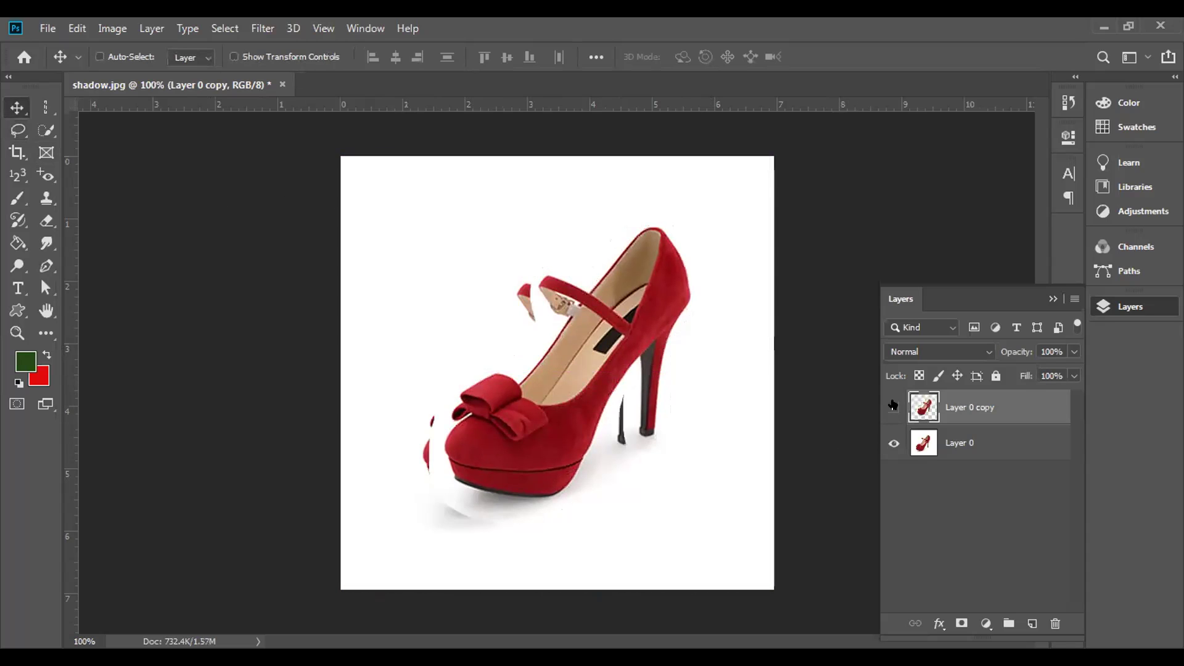
left_click(893, 406)
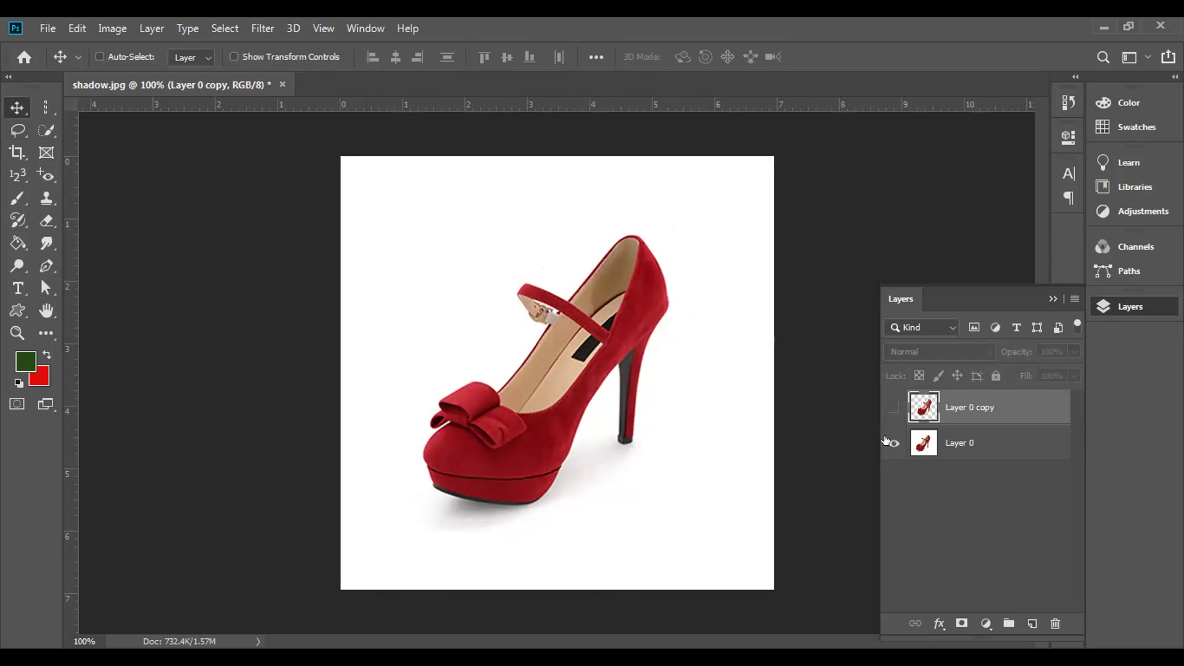
left_click(889, 406)
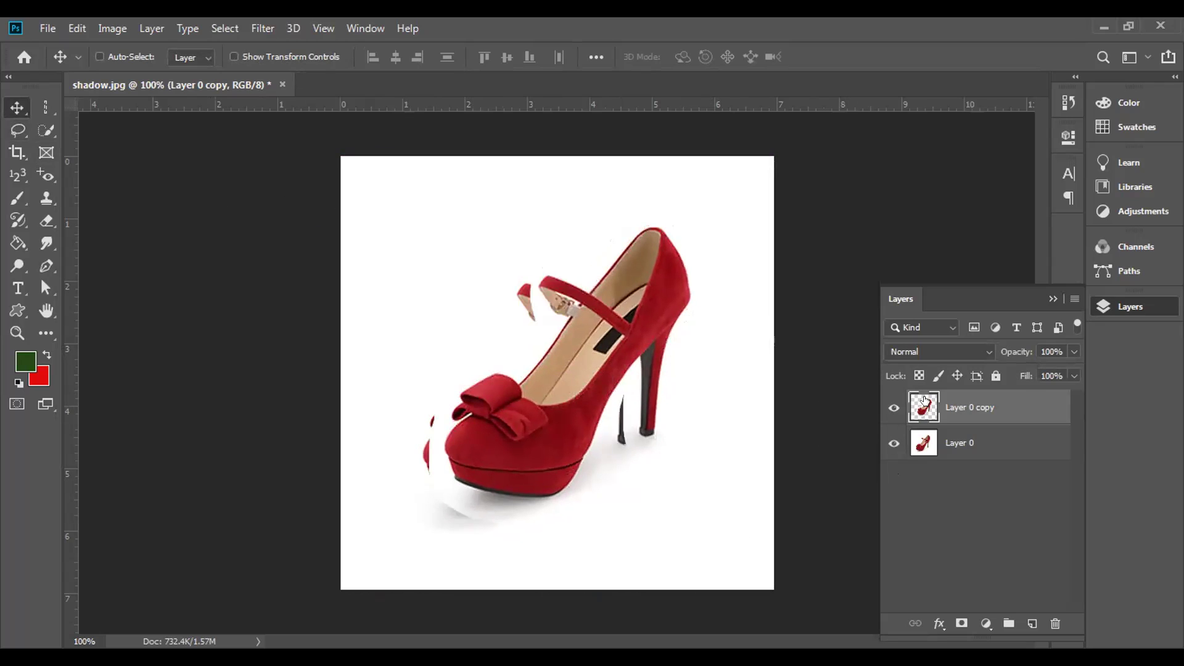
left_click(893, 444)
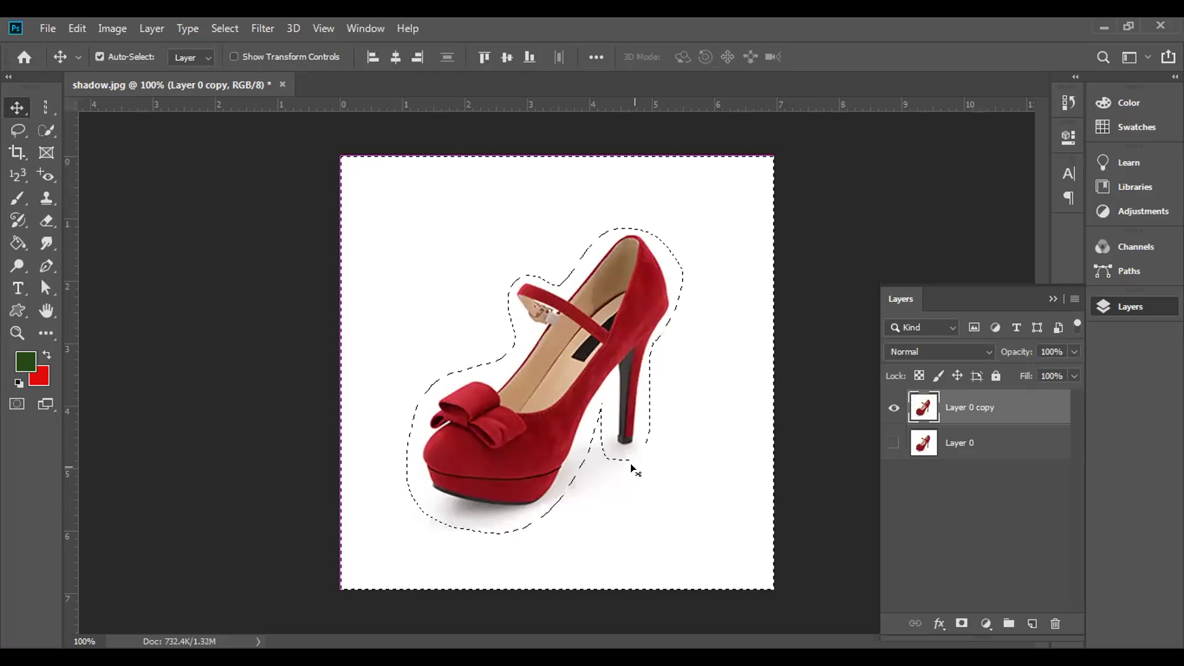
key("ctrl+d")
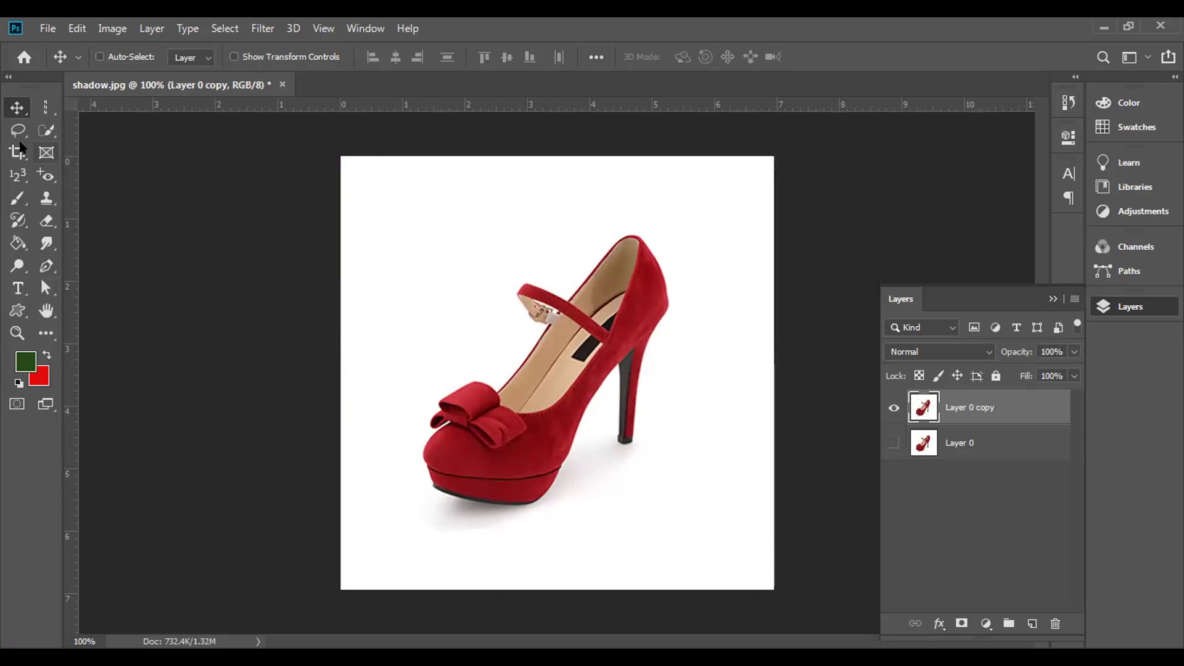
- Switch to the Polygonal Lasso Tool, zoom to 200%, and start the outline at the heel
left_click(17, 134)
left_click(76, 146)
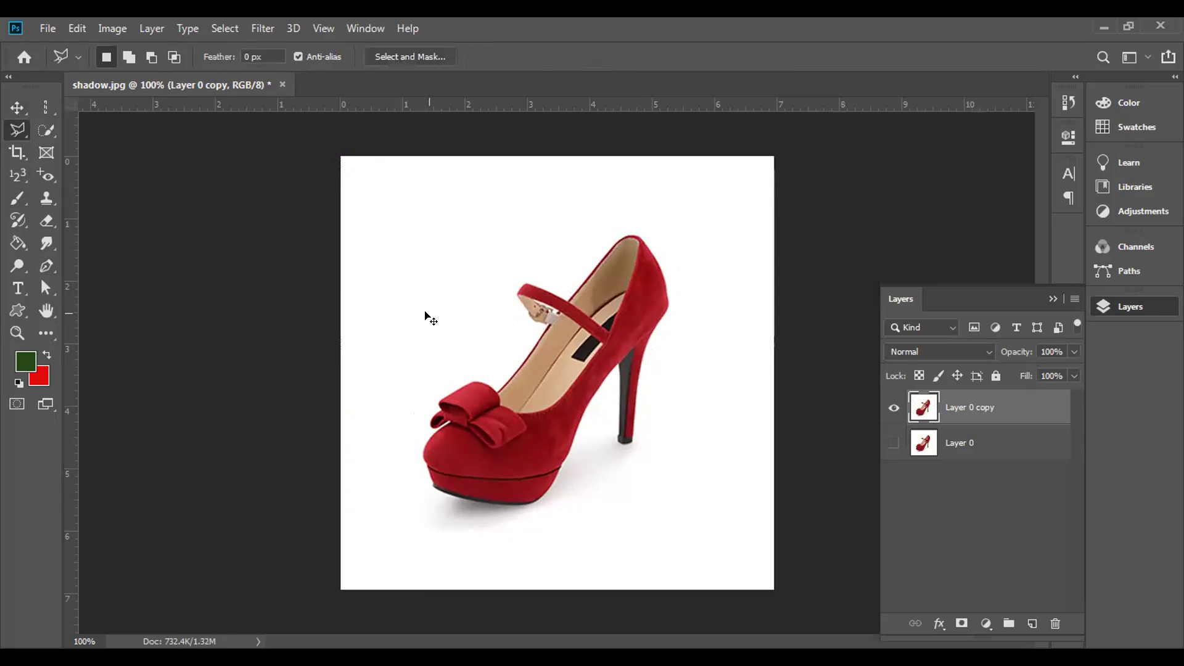
key("ctrl+plus")
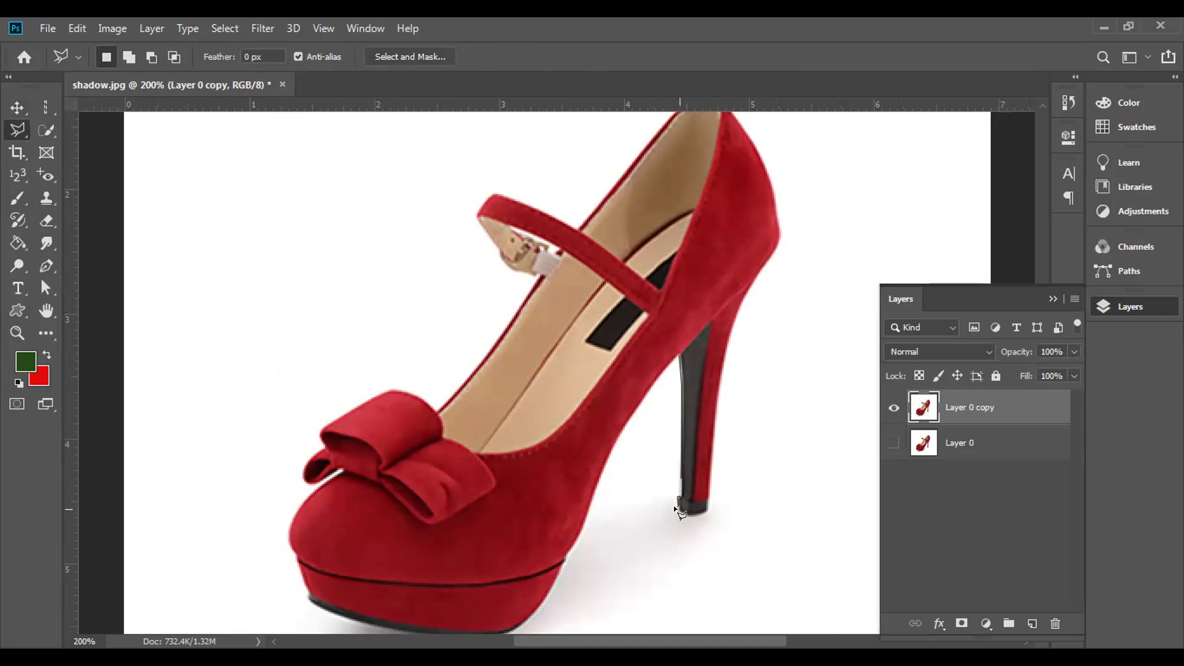
left_click(686, 512)
left_click(721, 356)
left_click(740, 300)
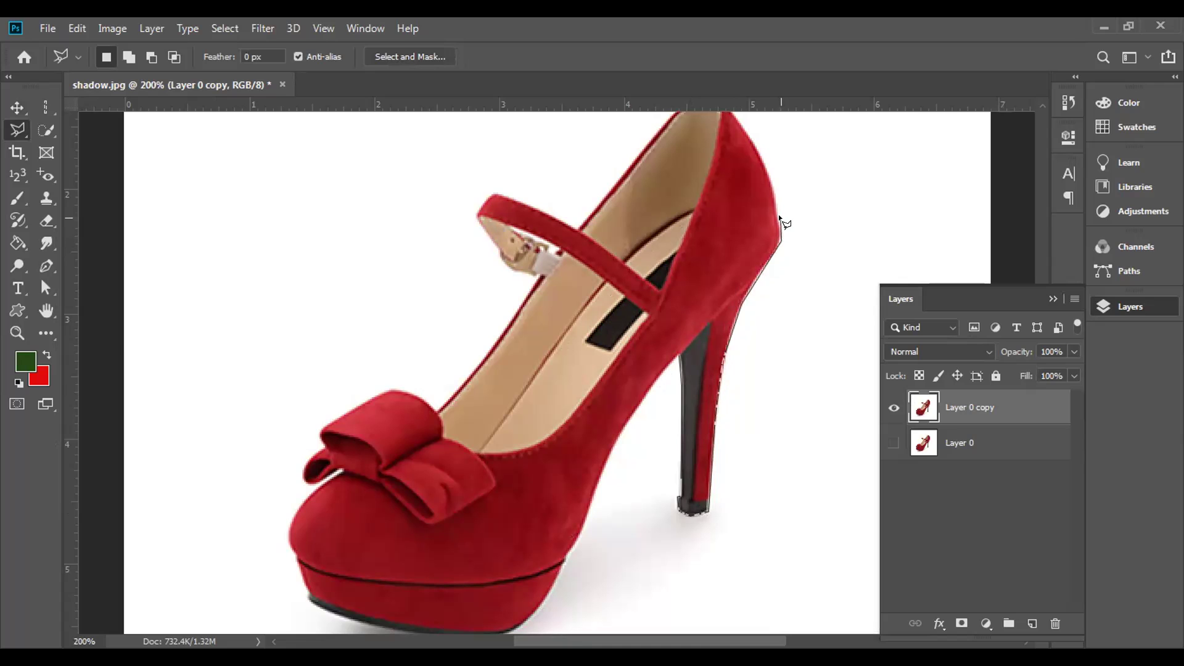
left_click_drag(775, 210, 780, 361)
- Continue the straight-edged outline up the back, along the top and strap, then close it
left_click(779, 358)
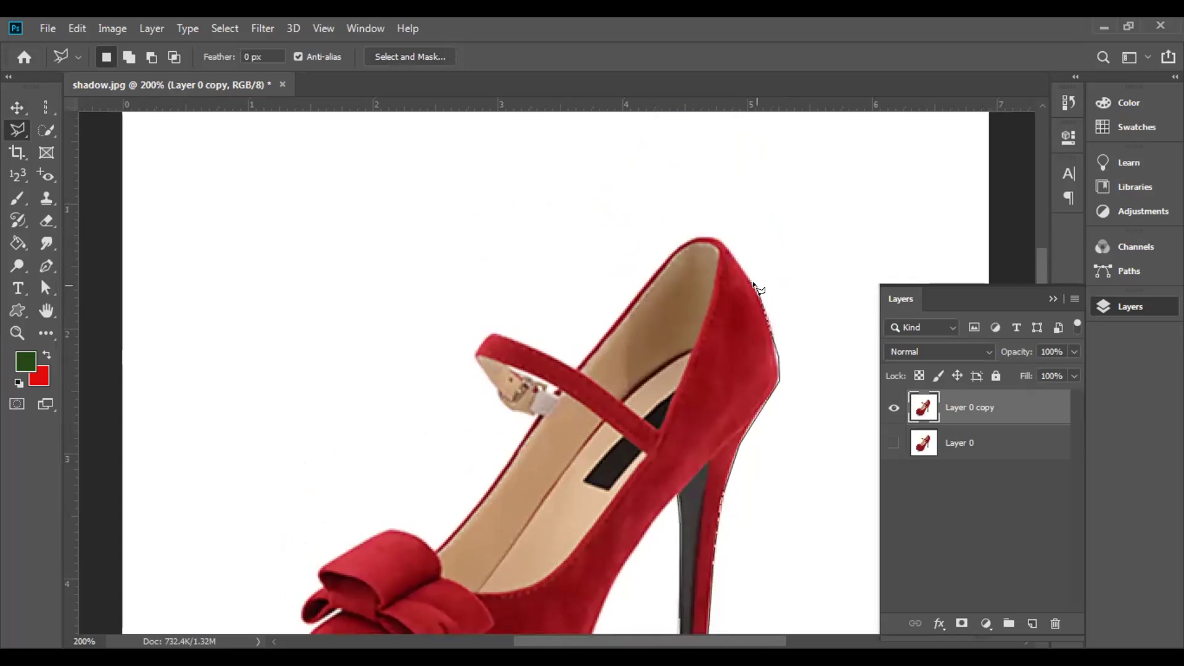
left_click(762, 292)
left_click(720, 248)
left_click(682, 243)
left_click(573, 368)
left_click(492, 332)
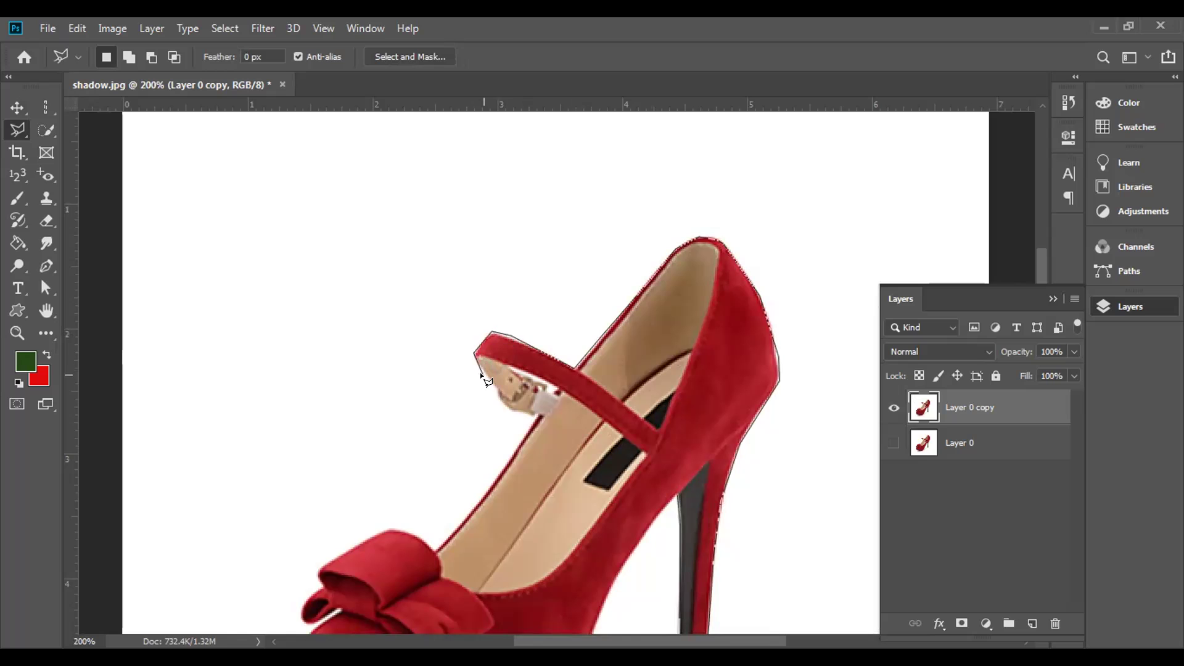
double_click(506, 407)
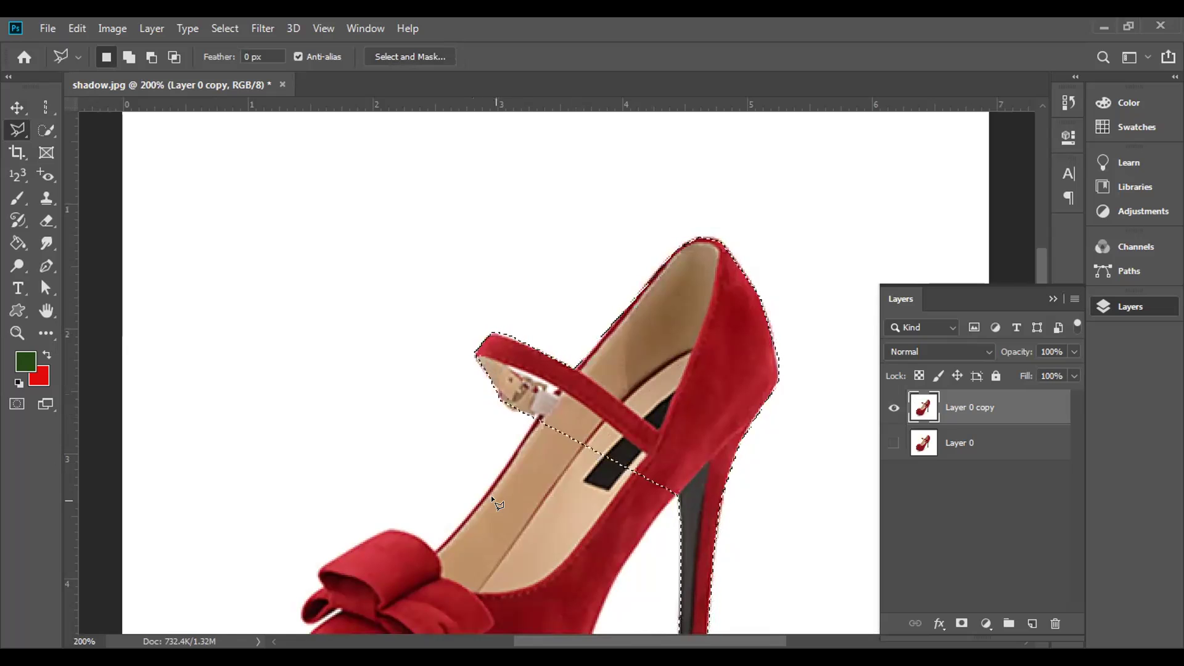
- Test-delete the selected upper and heel, then undo the deletion
left_click_drag(511, 490, 436, 350)
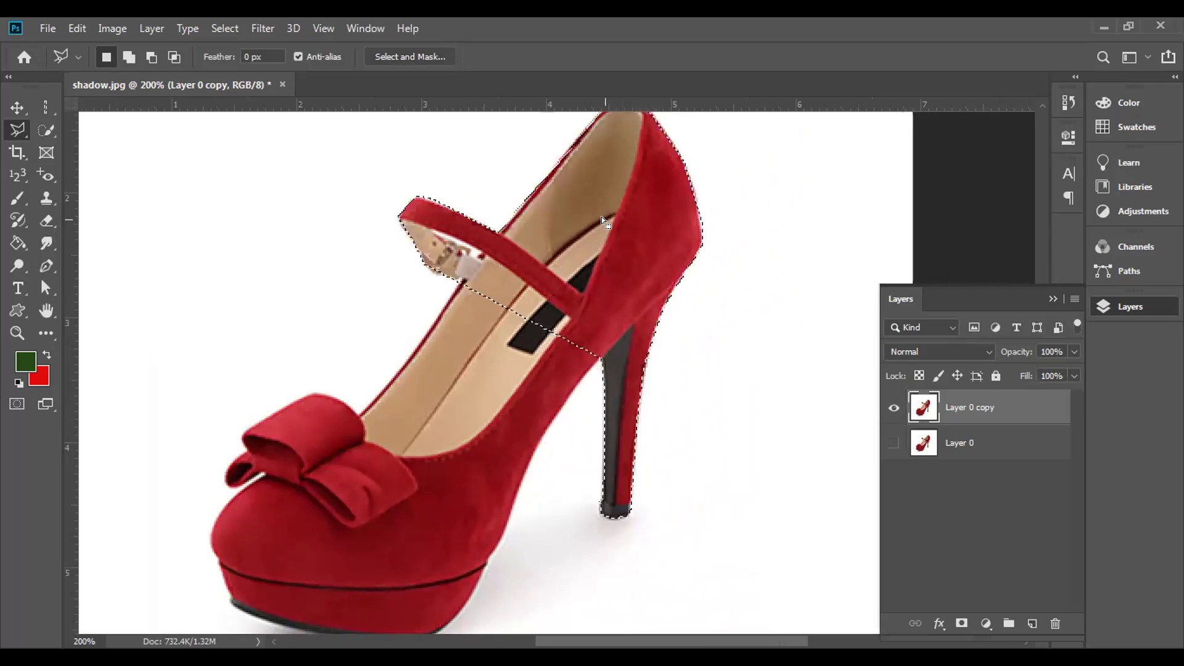
key("Delete")
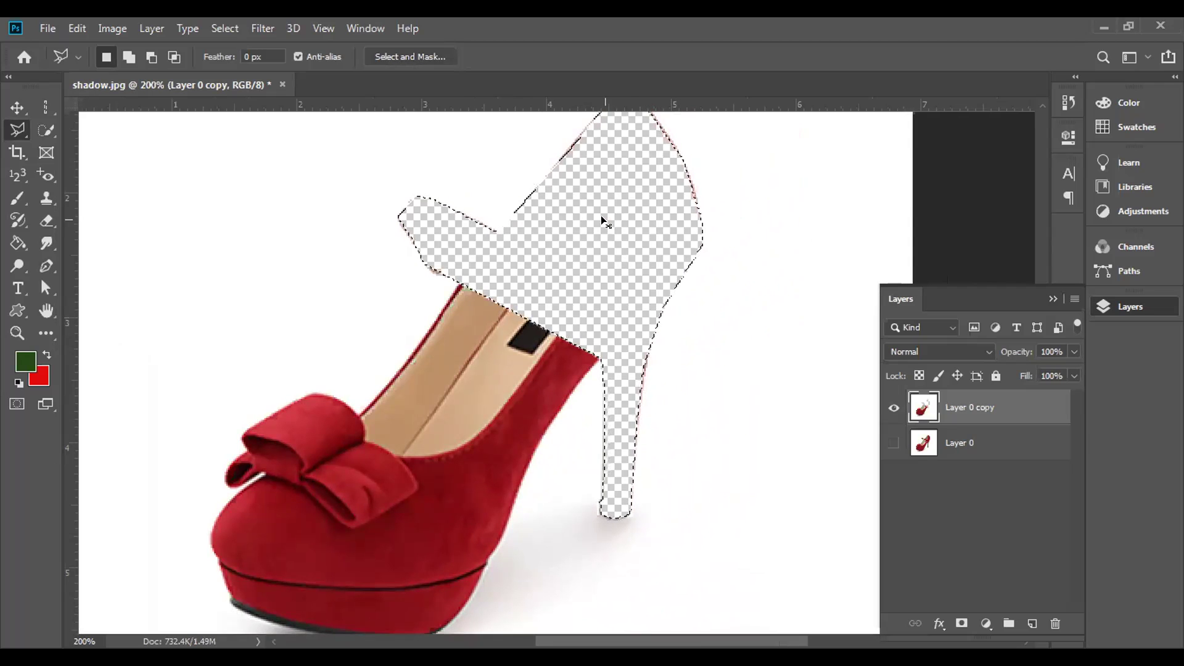
key("ctrl+z")
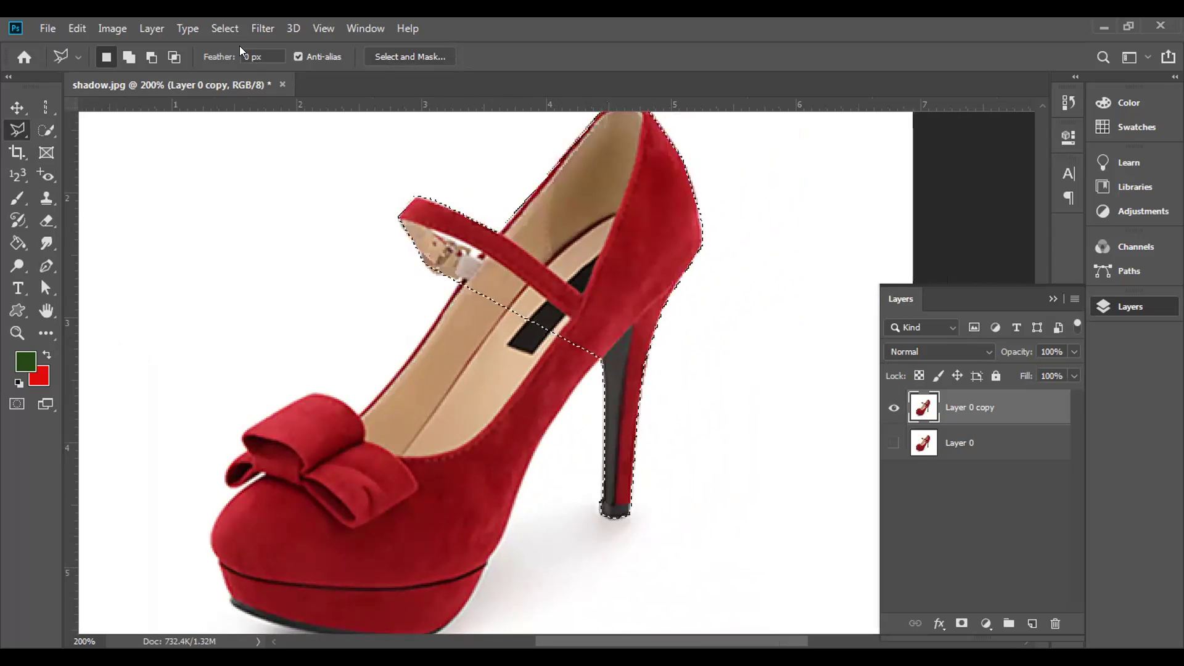
- Invert the selection, delete the background and lower shoe, and deselect
left_click(226, 28)
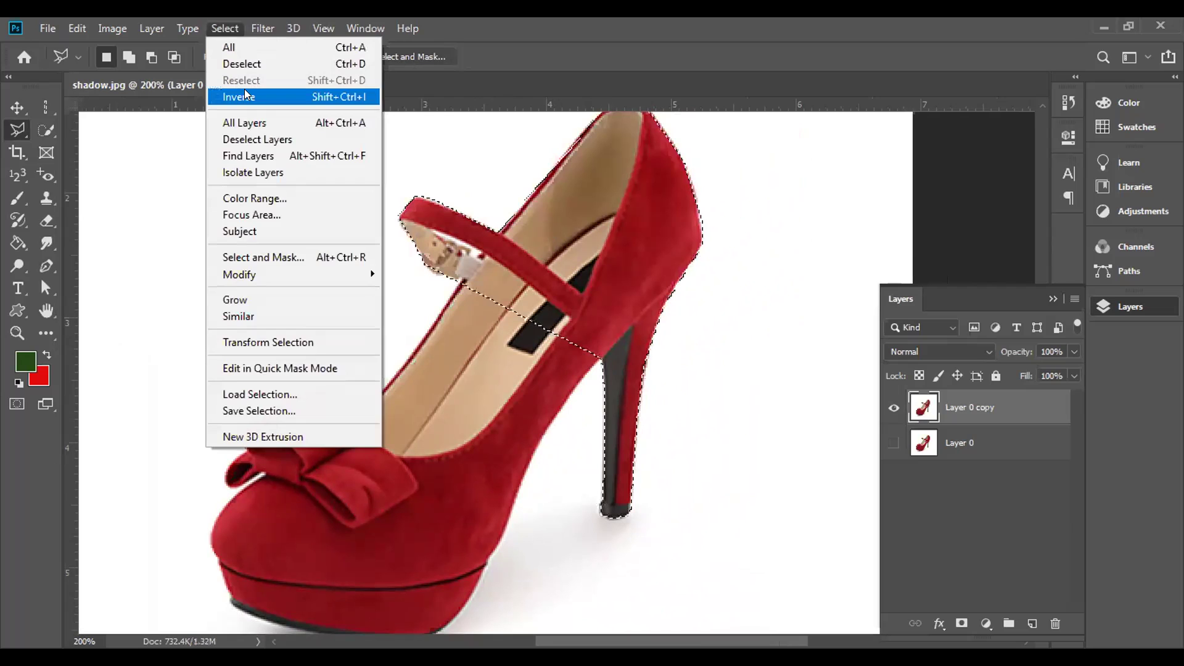
left_click(245, 97)
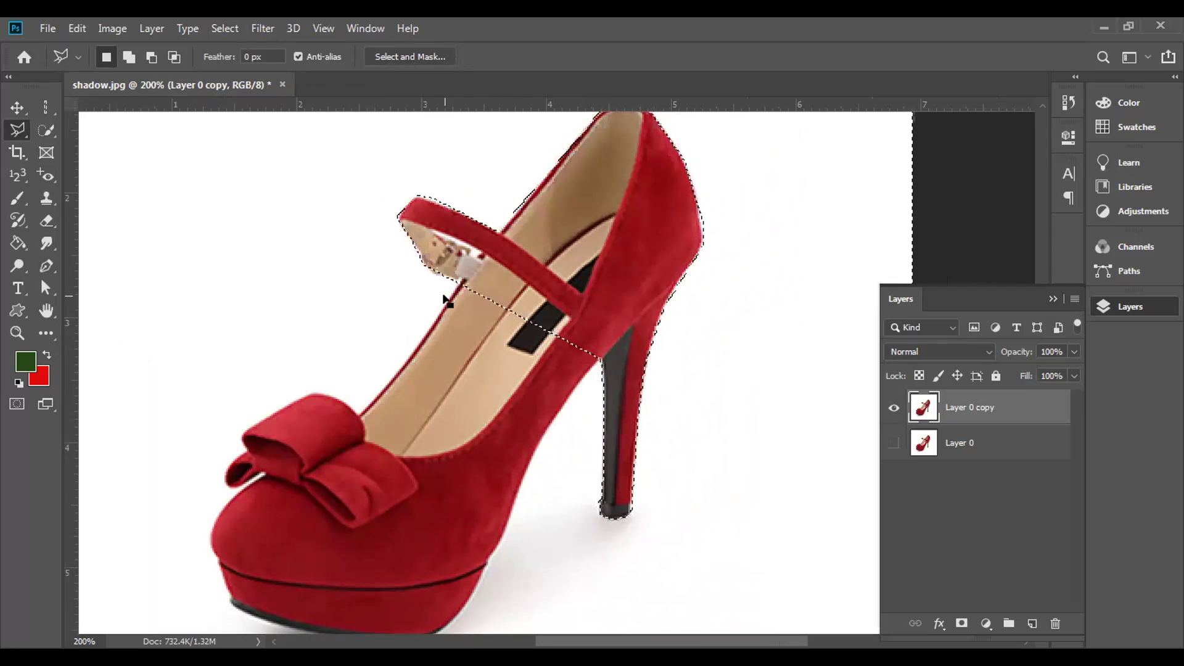
key("Delete")
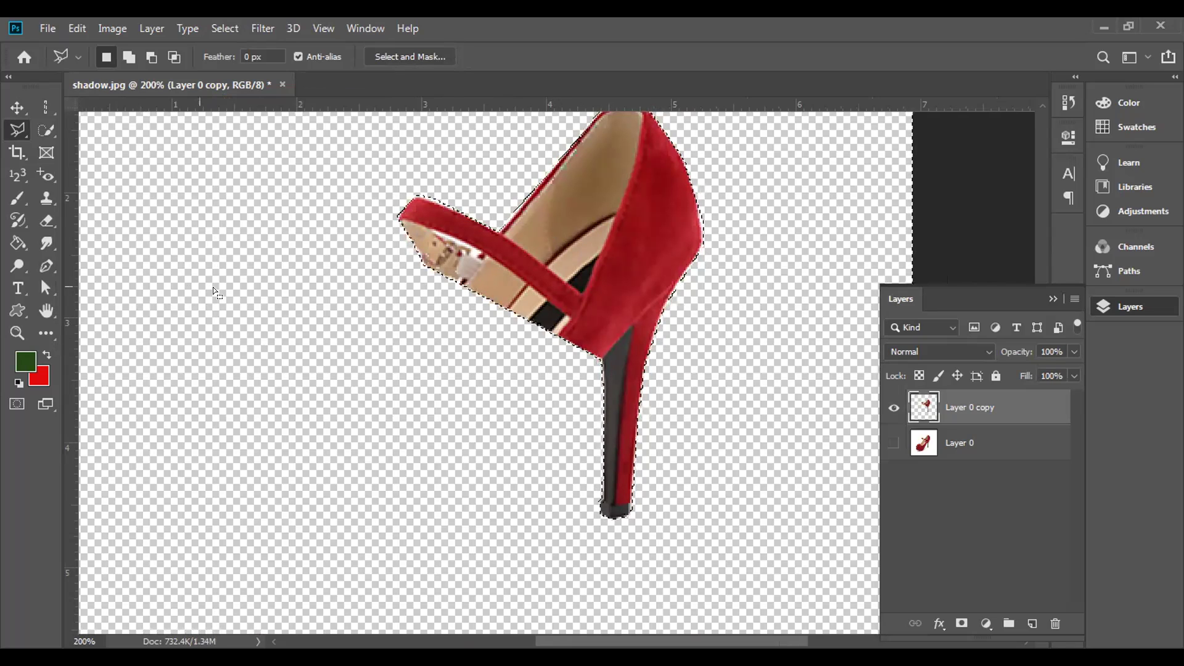
key("ctrl+d")
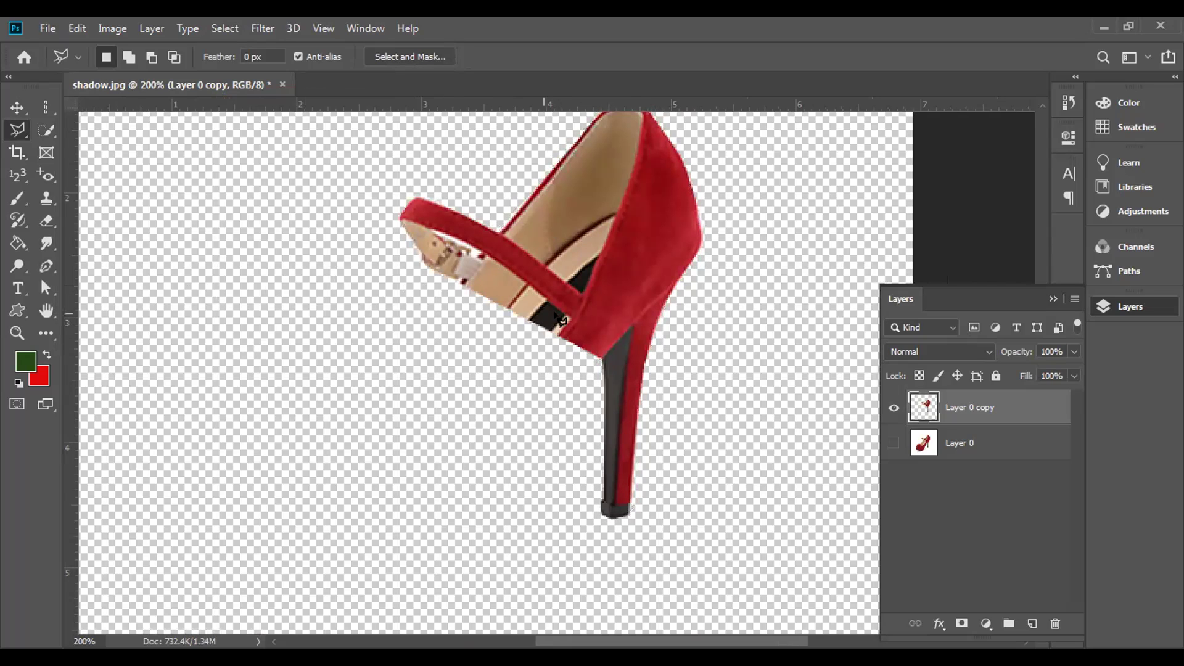
- Try moving the cut-out down and left, then undo the move and deletion and deselect
left_click(16, 107)
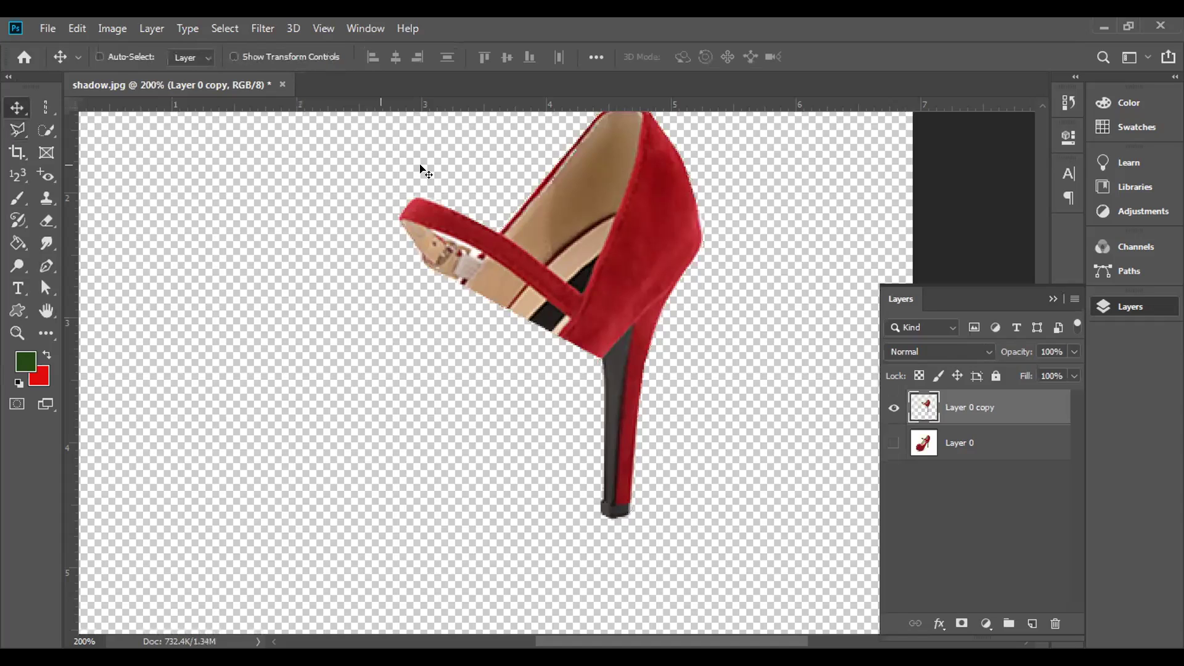
left_click_drag(591, 217, 497, 270)
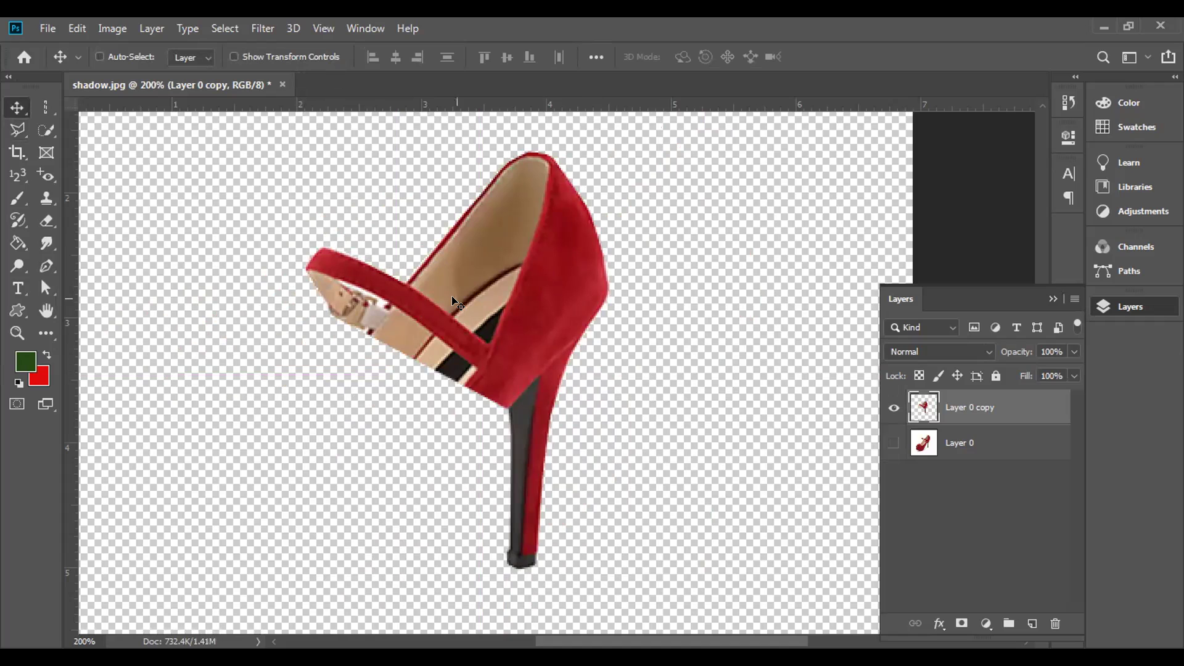
key("ctrl+z")
key("ctrl+z")
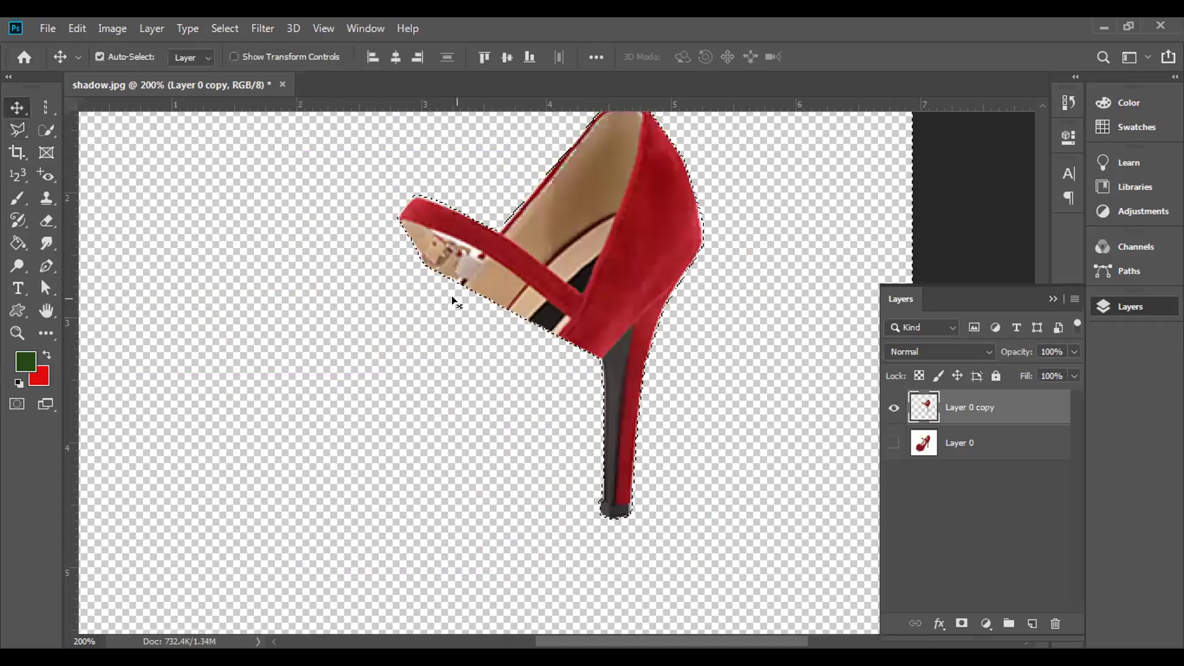
key("ctrl+z")
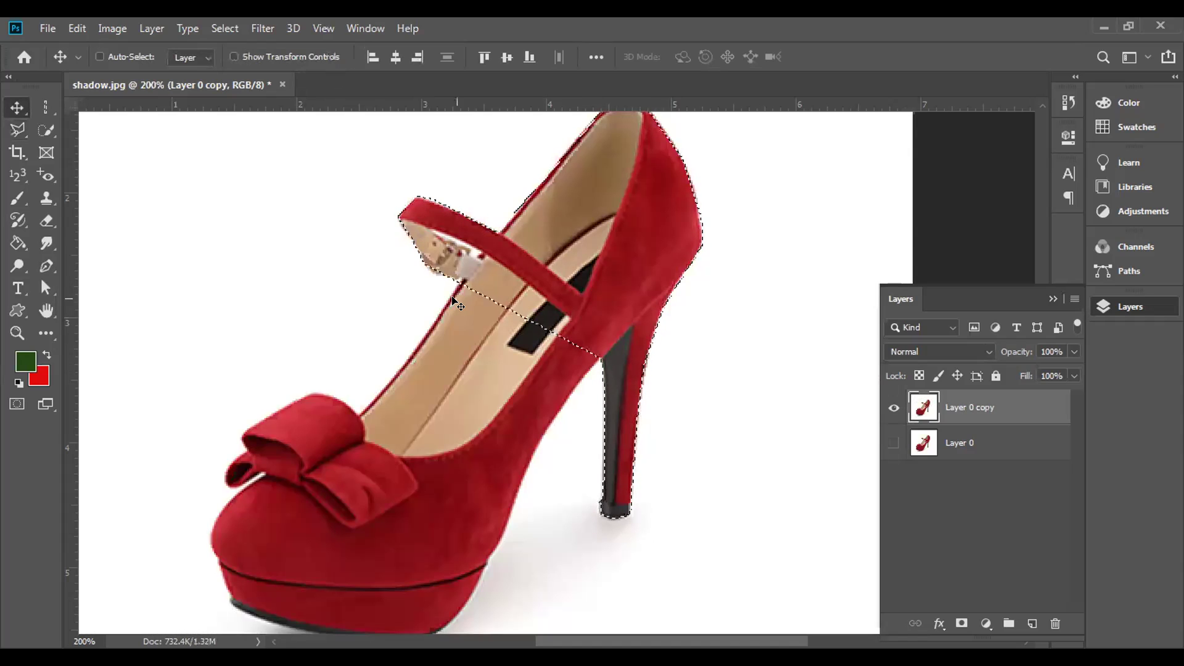
key("ctrl+d")
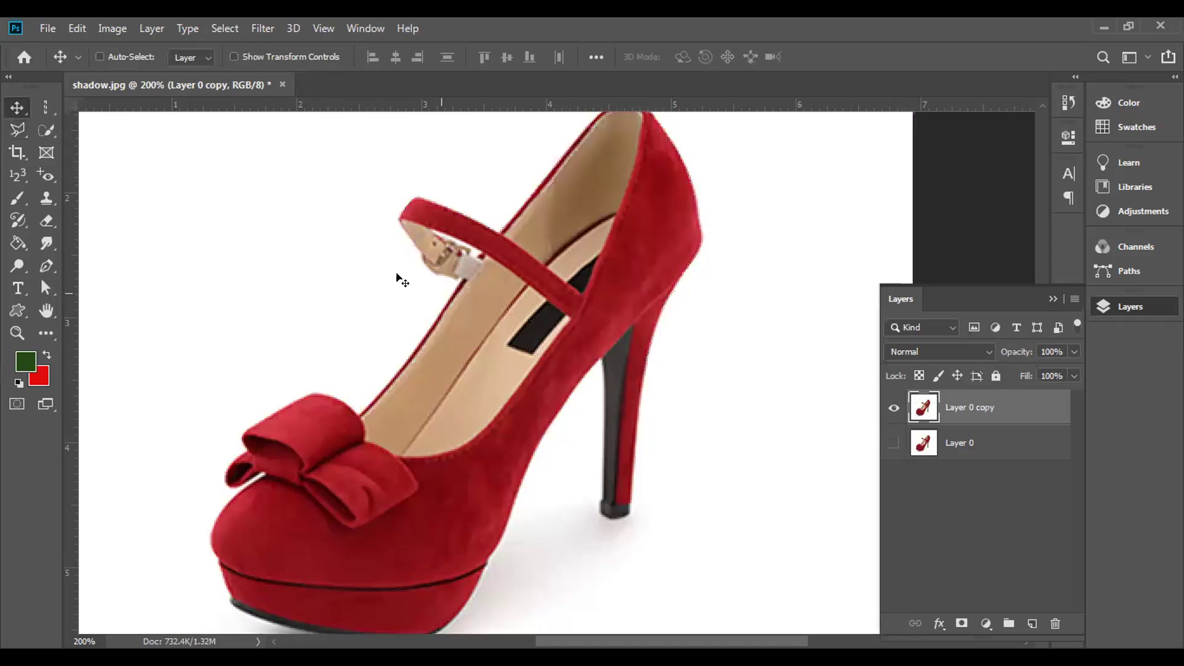
- Trace a Magnetic Lasso outline from the heel edge around the strap to the bow's corners
right_click(5, 128)
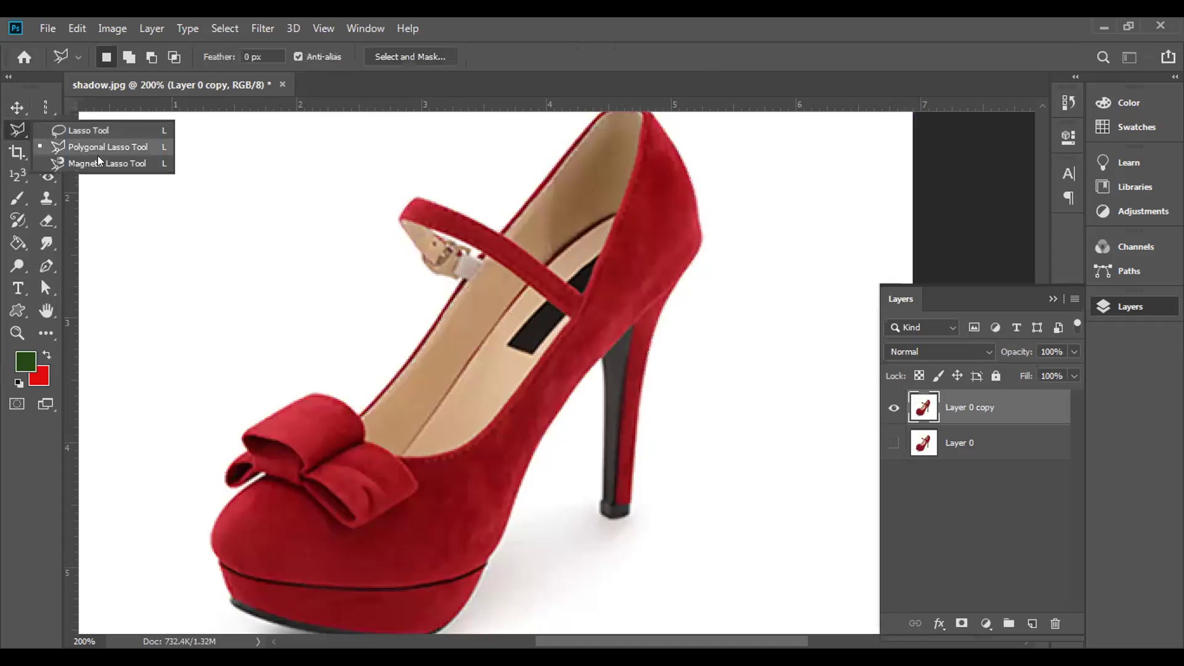
left_click(98, 158)
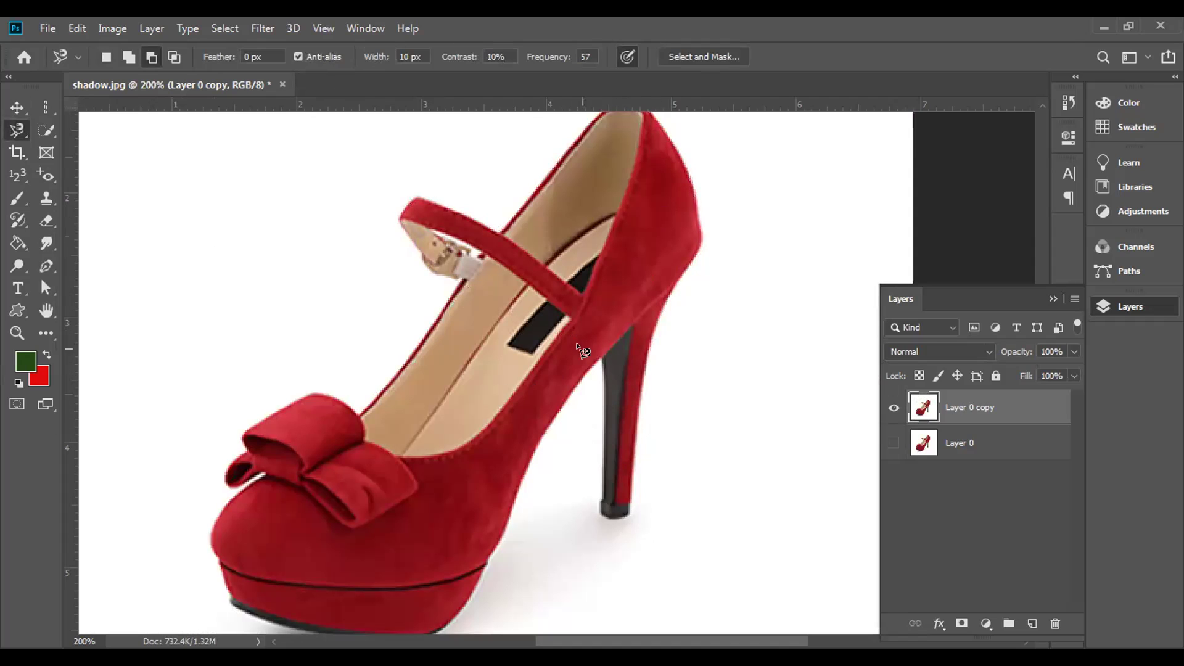
left_click(600, 360)
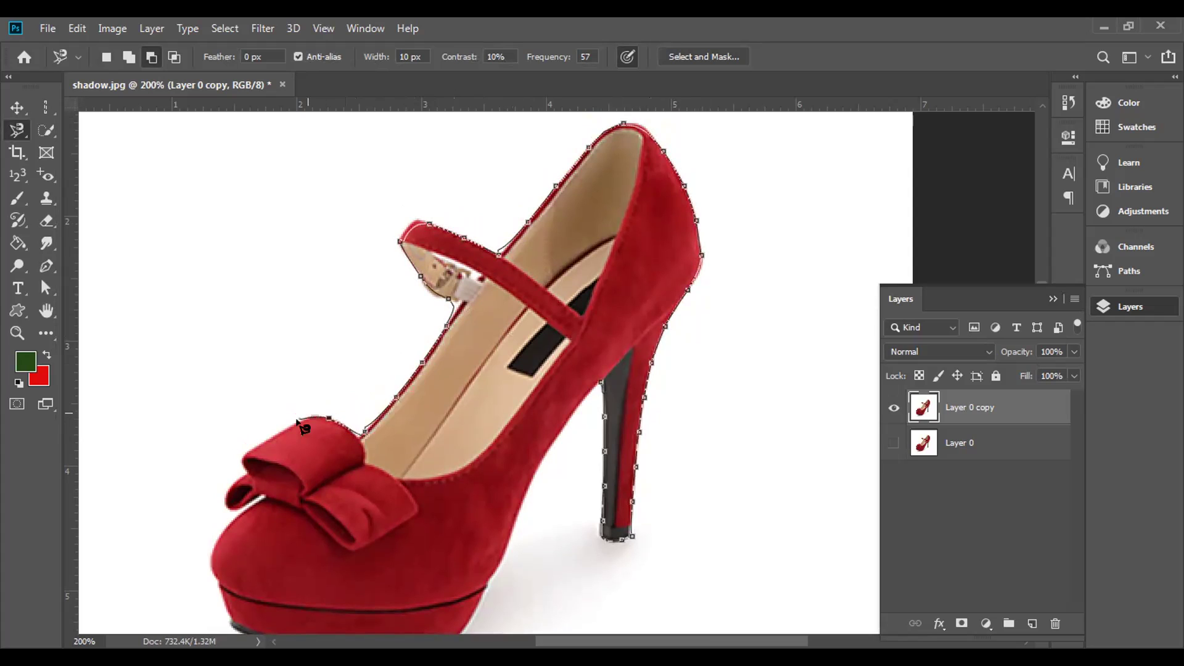
left_click(240, 455)
left_click(225, 506)
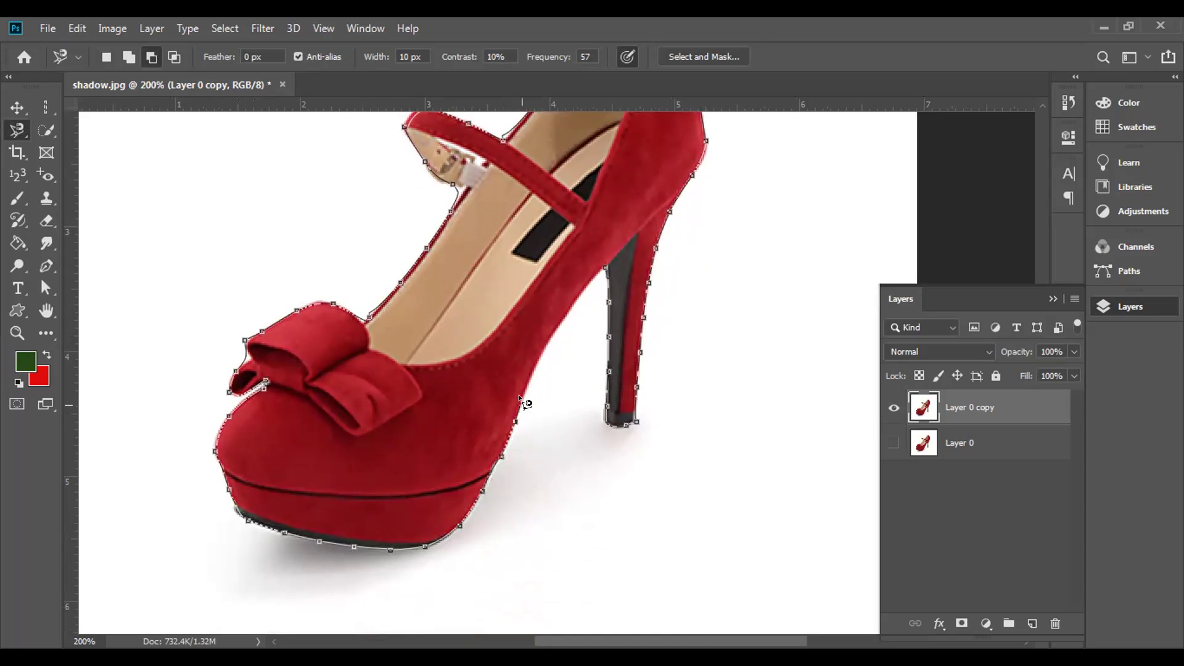
- Close the magnetic outline, invert it, delete the white background around the red shoe, and deselect
double_click(601, 264)
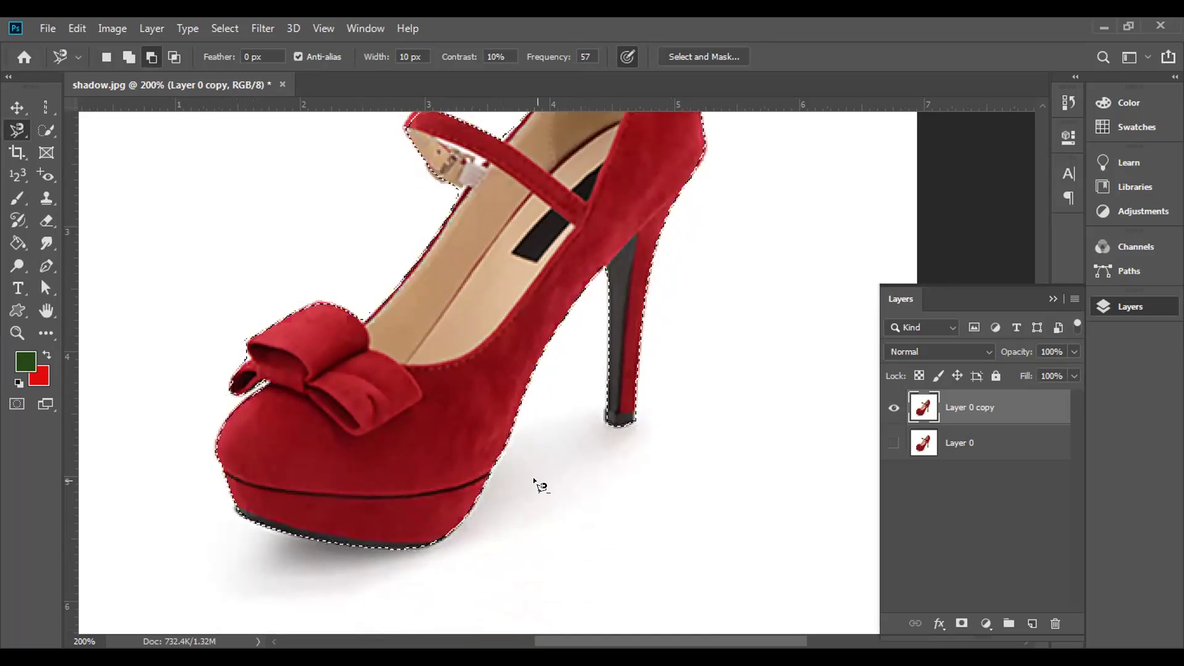
left_click_drag(537, 478, 543, 553)
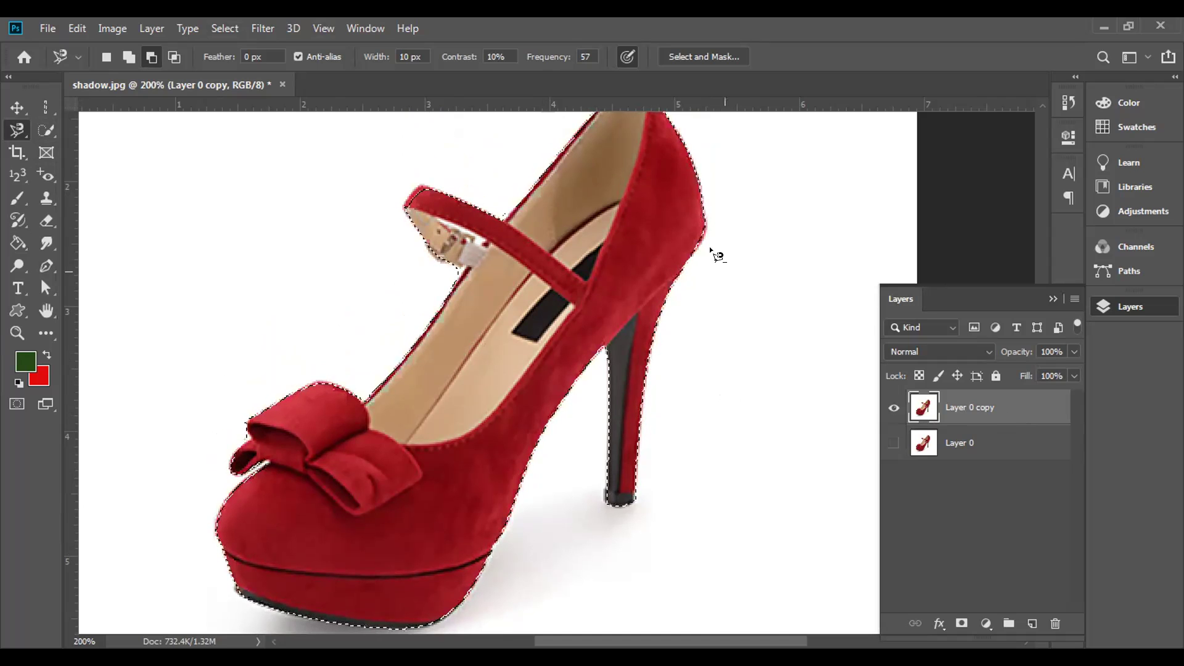
left_click(225, 28)
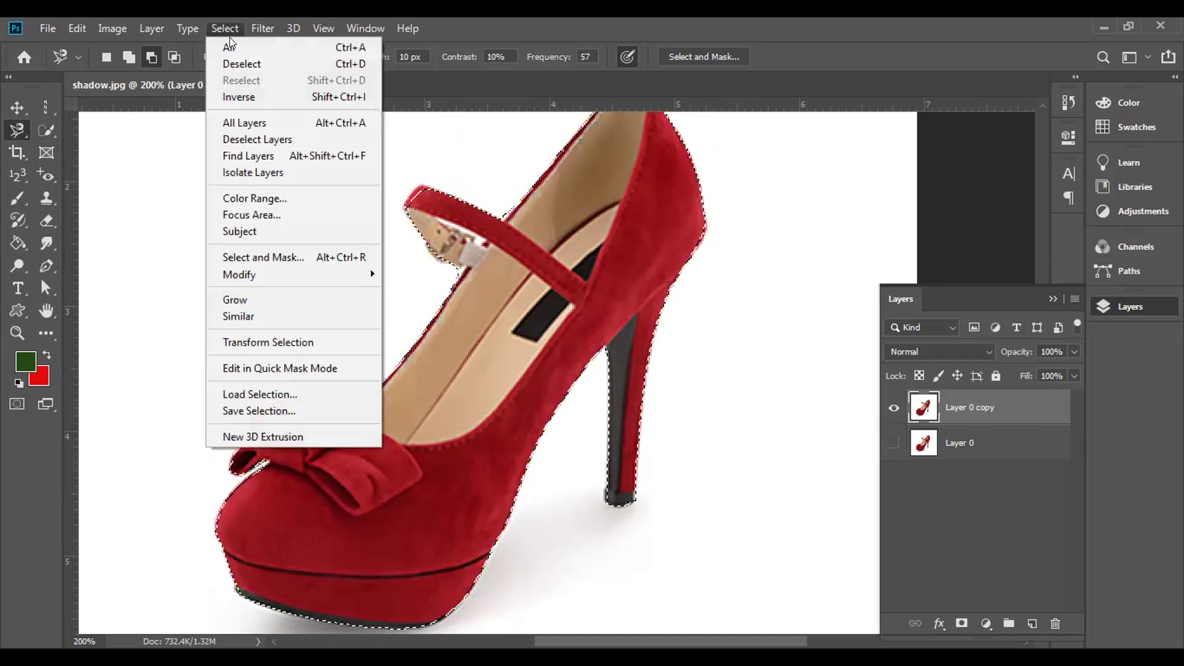
left_click(251, 98)
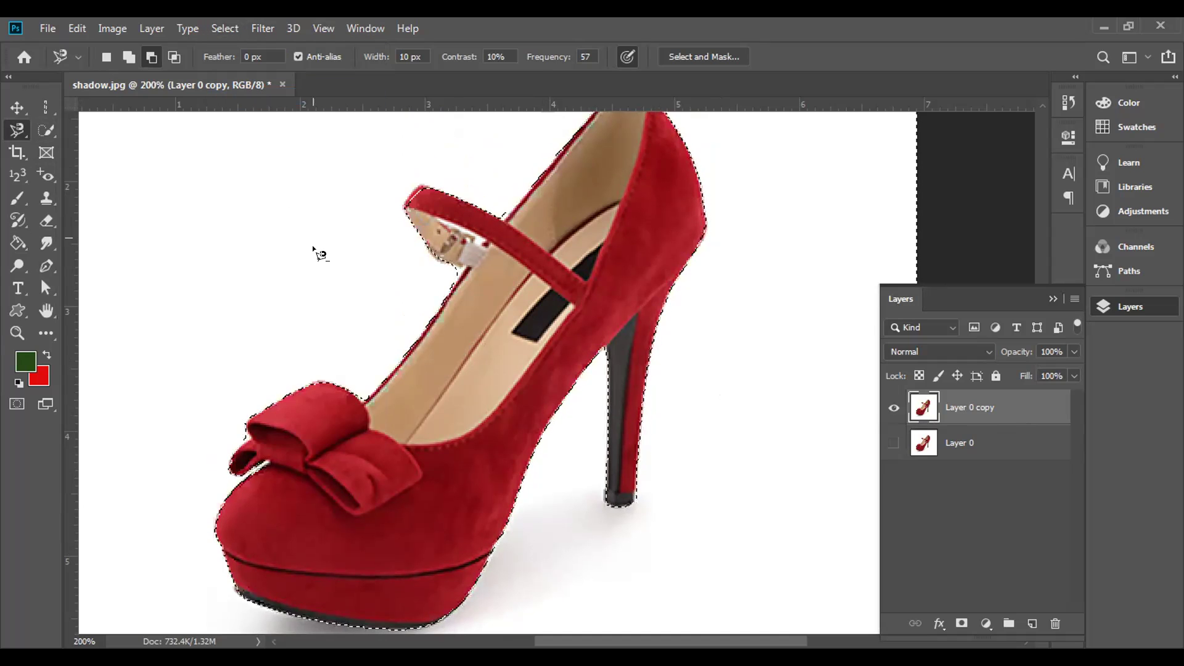
key("Delete")
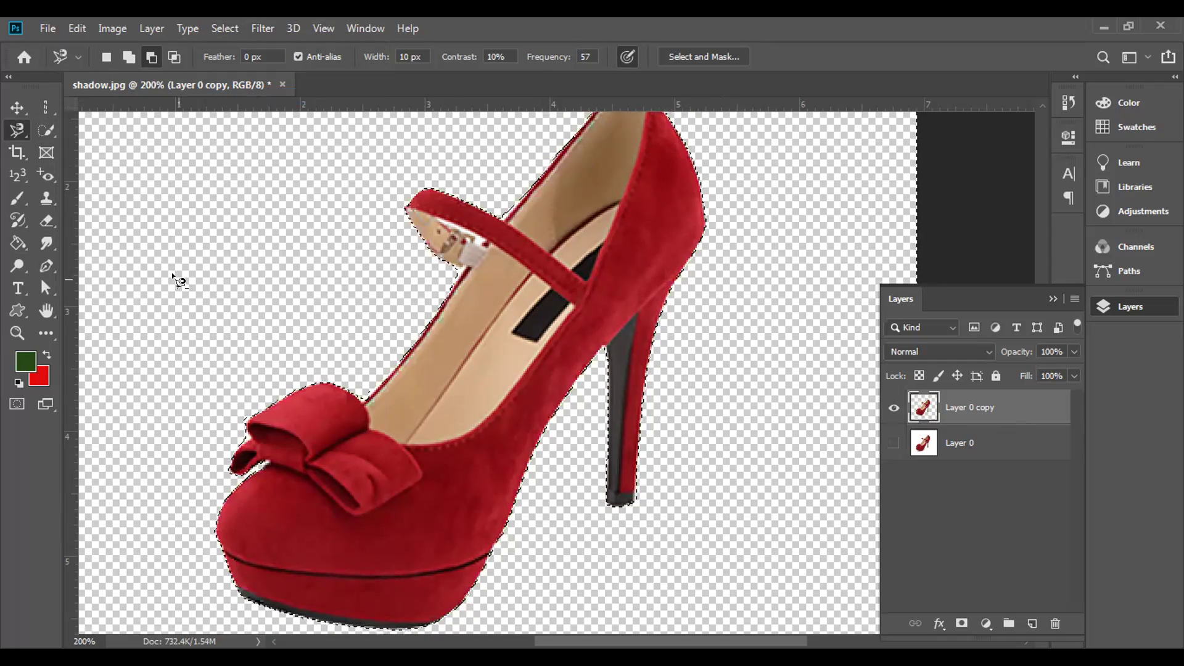
key("ctrl+d")
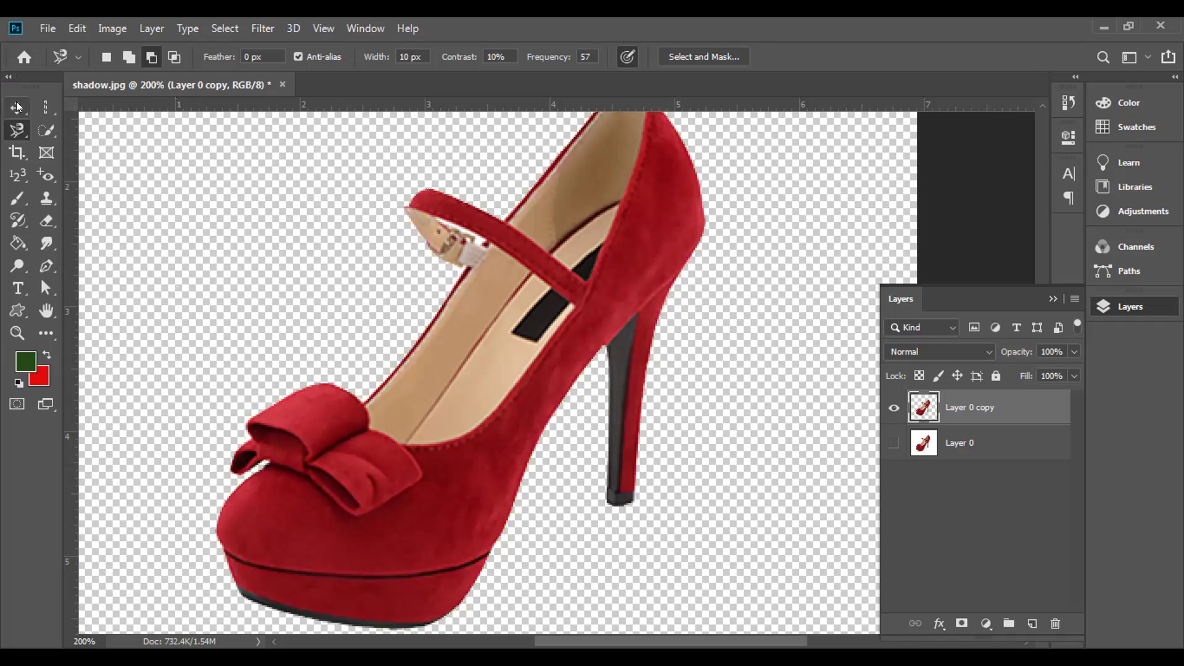
- Nudge the red shoe slightly on the canvas with the Move tool
key("v")
left_click_drag(321, 445, 315, 457)
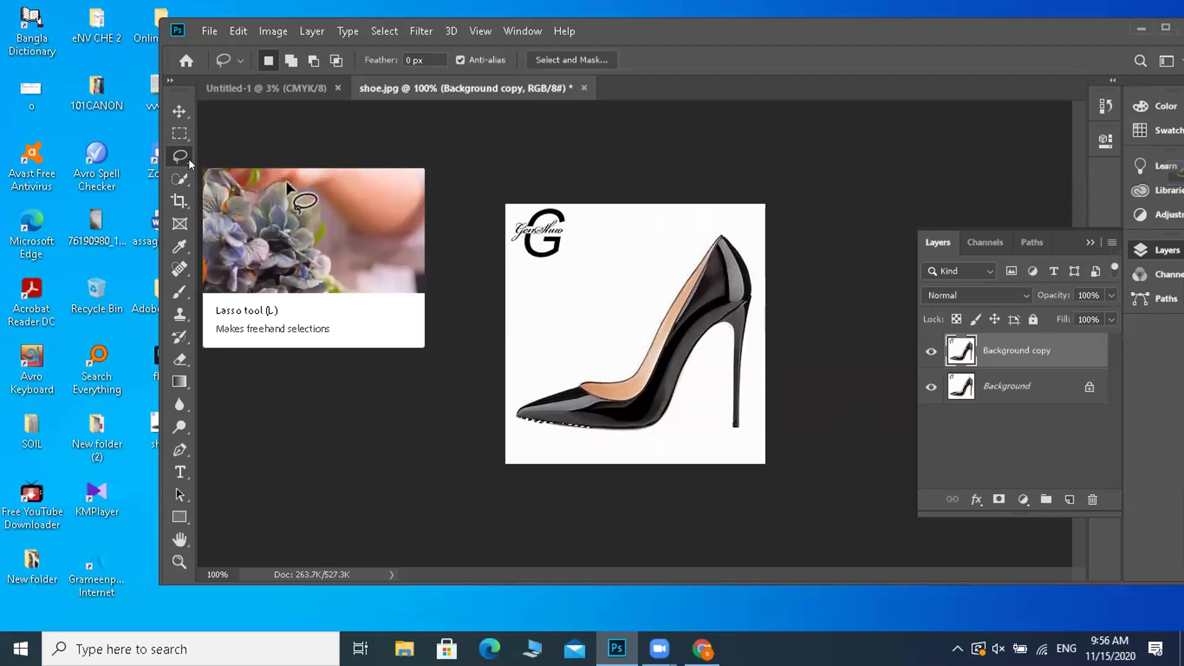
right_click(191, 164)
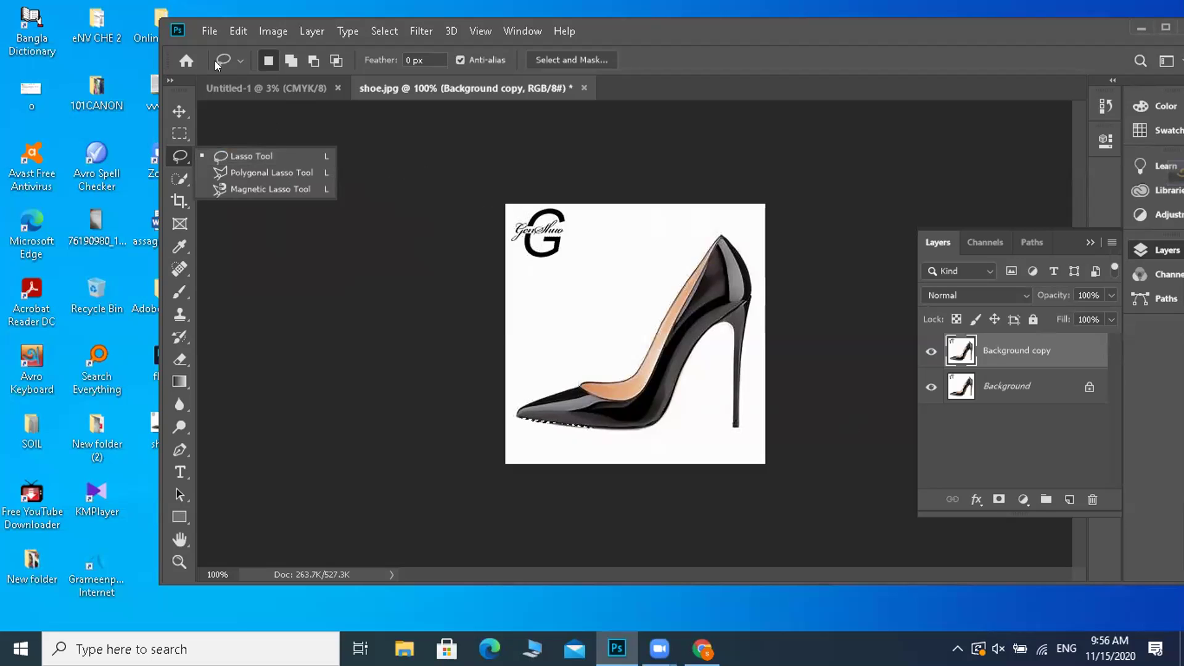
left_click(442, 178)
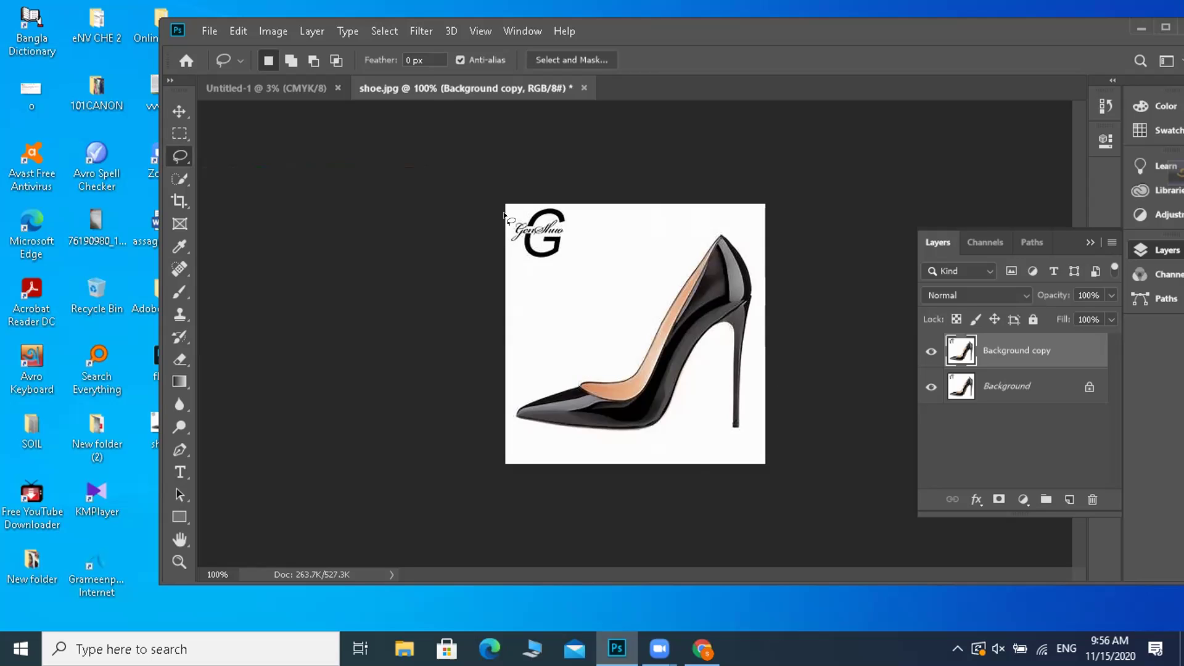
left_click_drag(528, 199, 763, 132)
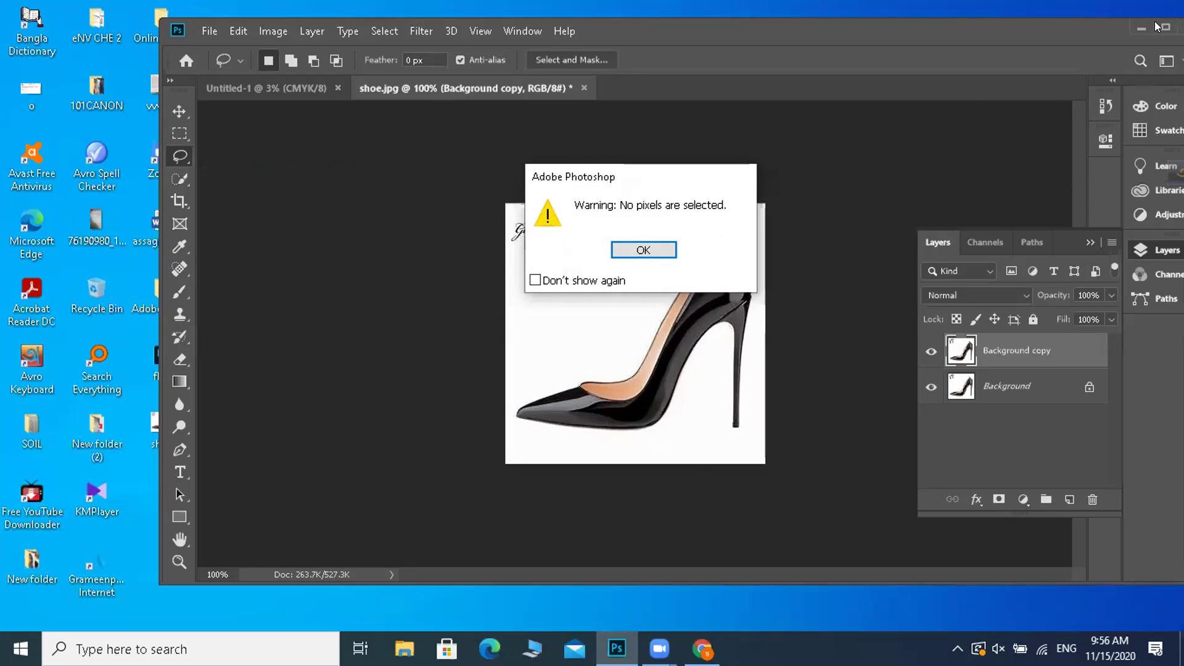
left_click(643, 249)
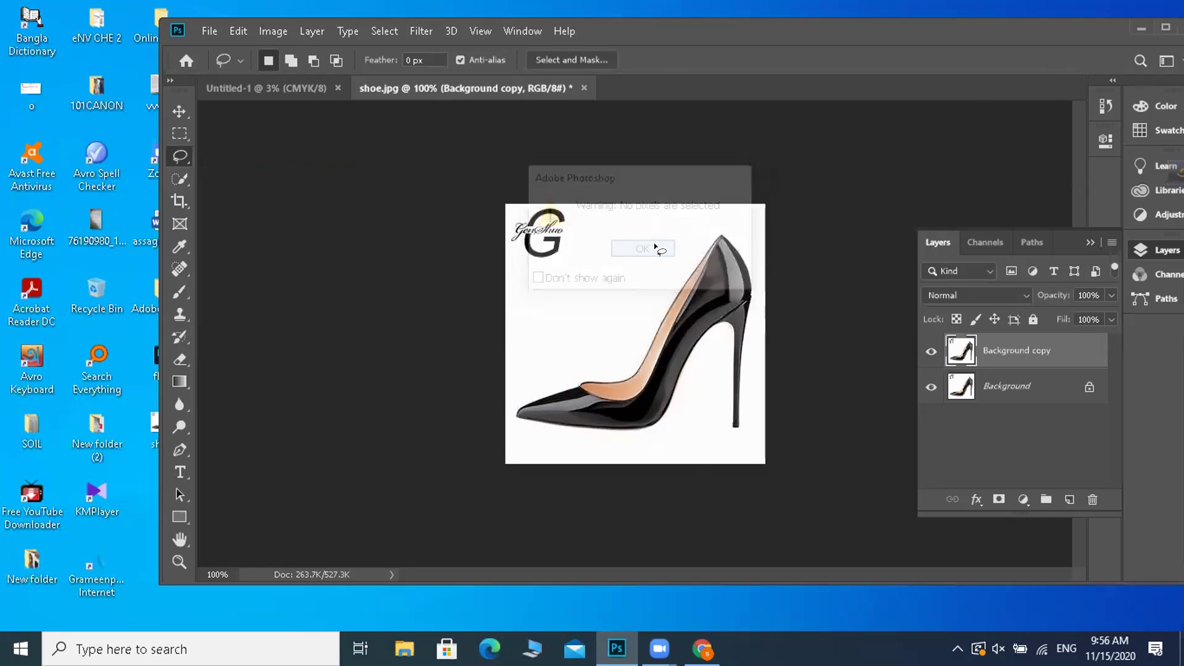
key("super+Up")
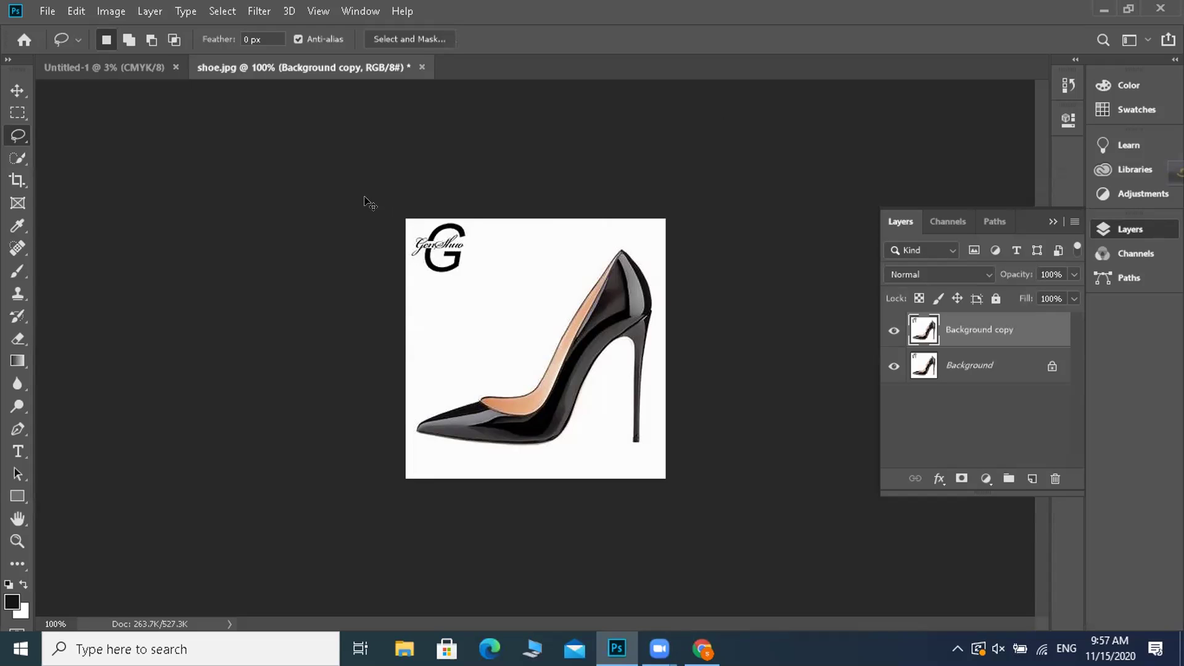
- Zoom to 200% and drag a freehand Lasso outline around the whole black heel, excluding the G logo
key("ctrl+plus")
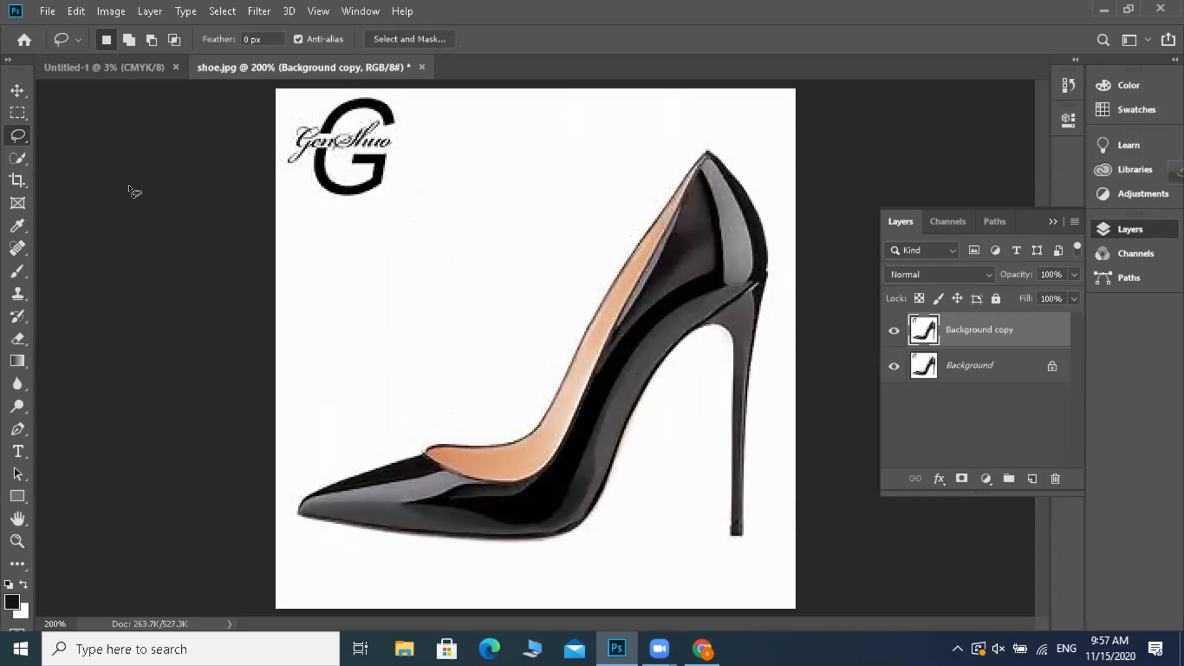
right_click(18, 135)
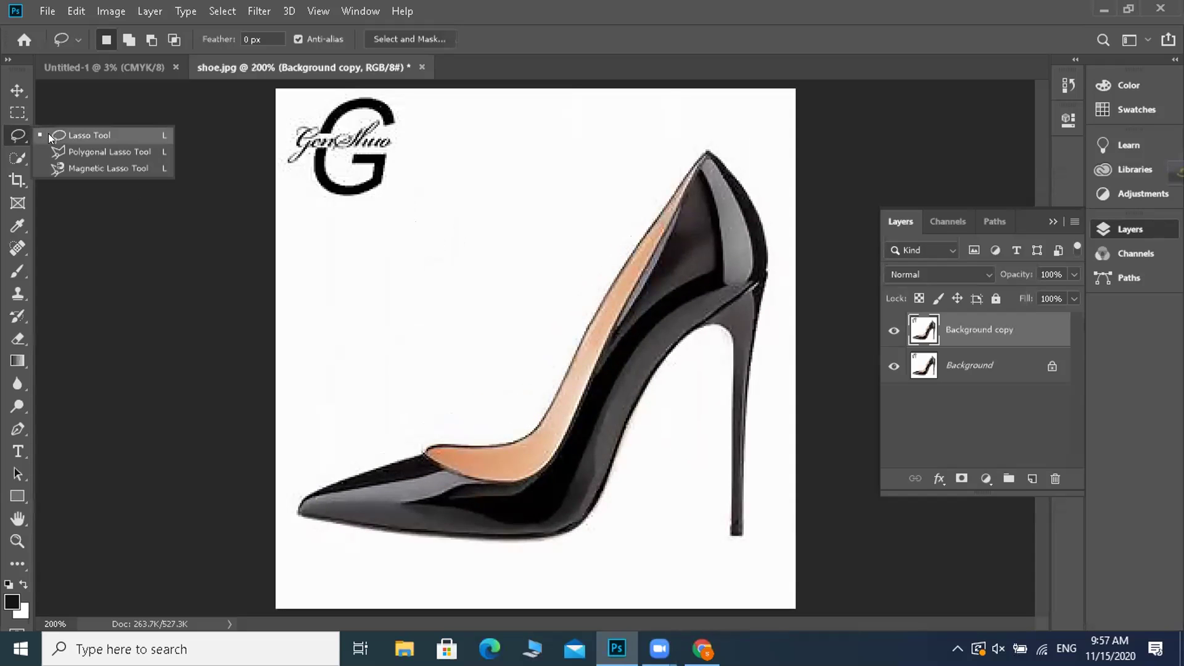
left_click(49, 133)
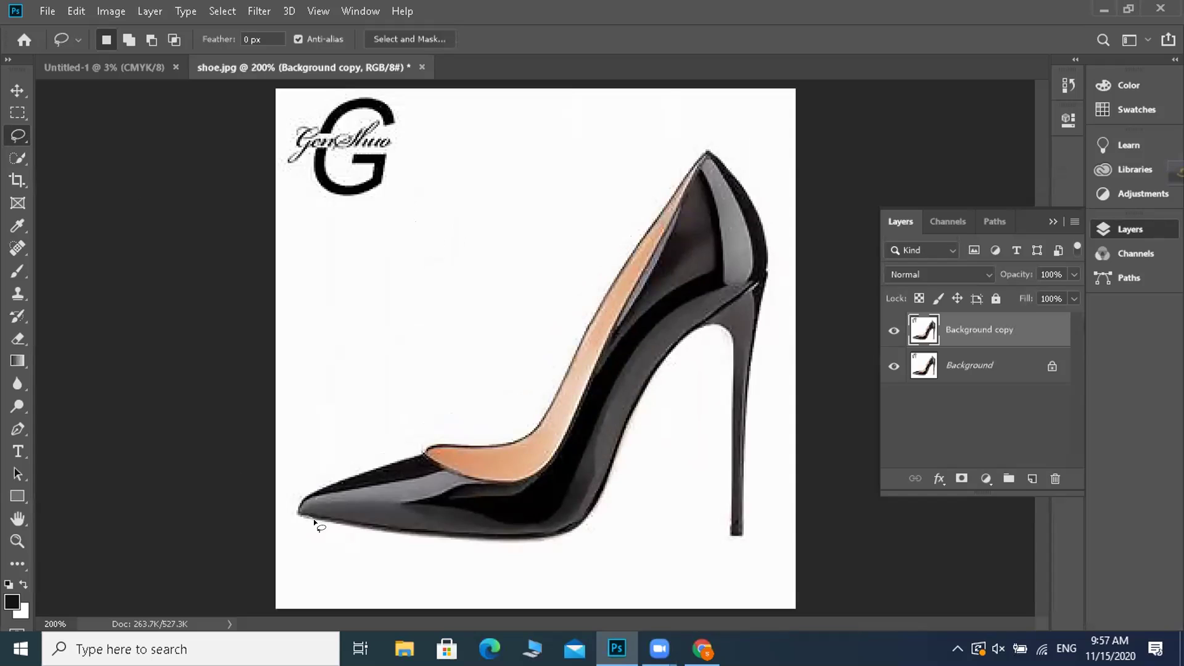
mouse_move(340, 521)
left_mouse_down()
mouse_move(514, 543)
mouse_move(583, 528)
mouse_move(613, 477)
mouse_move(631, 406)
mouse_move(675, 338)
mouse_move(708, 320)
mouse_move(728, 364)
left_mouse_up()
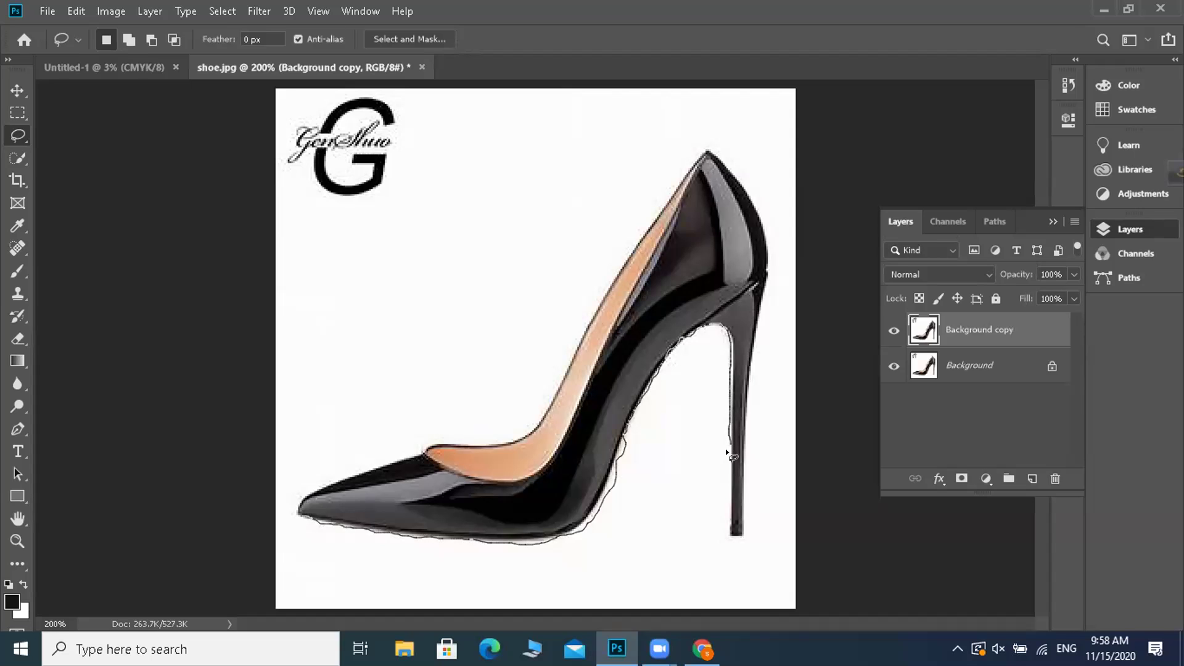
left_click_drag(725, 468, 725, 483)
mouse_move(726, 536)
left_mouse_down()
mouse_move(743, 530)
mouse_move(743, 402)
mouse_move(768, 253)
left_mouse_up()
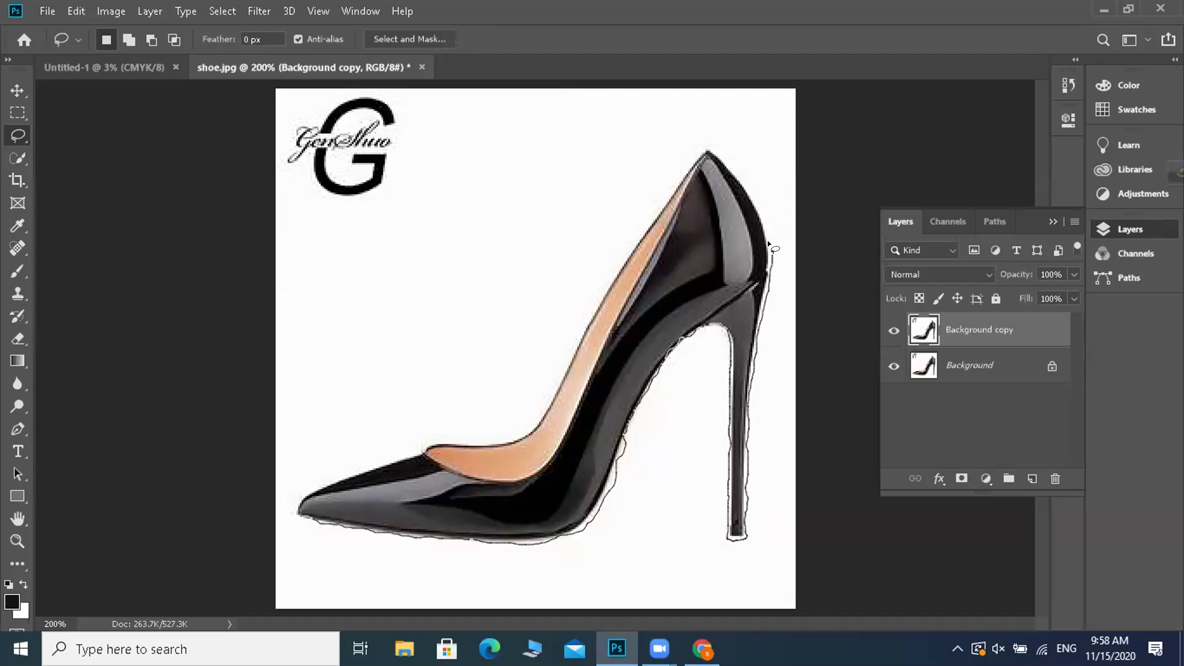
mouse_move(762, 212)
left_mouse_down()
mouse_move(734, 162)
mouse_move(707, 145)
mouse_move(687, 158)
left_mouse_up()
left_click_drag(629, 236, 618, 253)
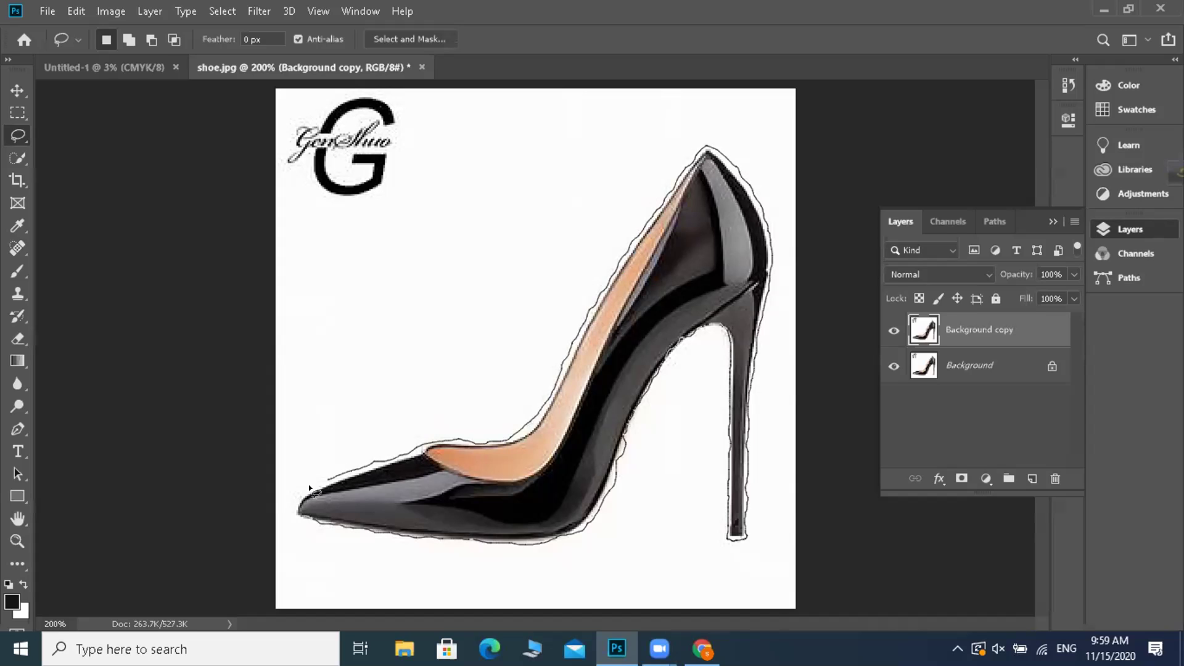
mouse_move(294, 495)
left_mouse_down()
mouse_move(291, 519)
mouse_move(313, 516)
left_mouse_up()
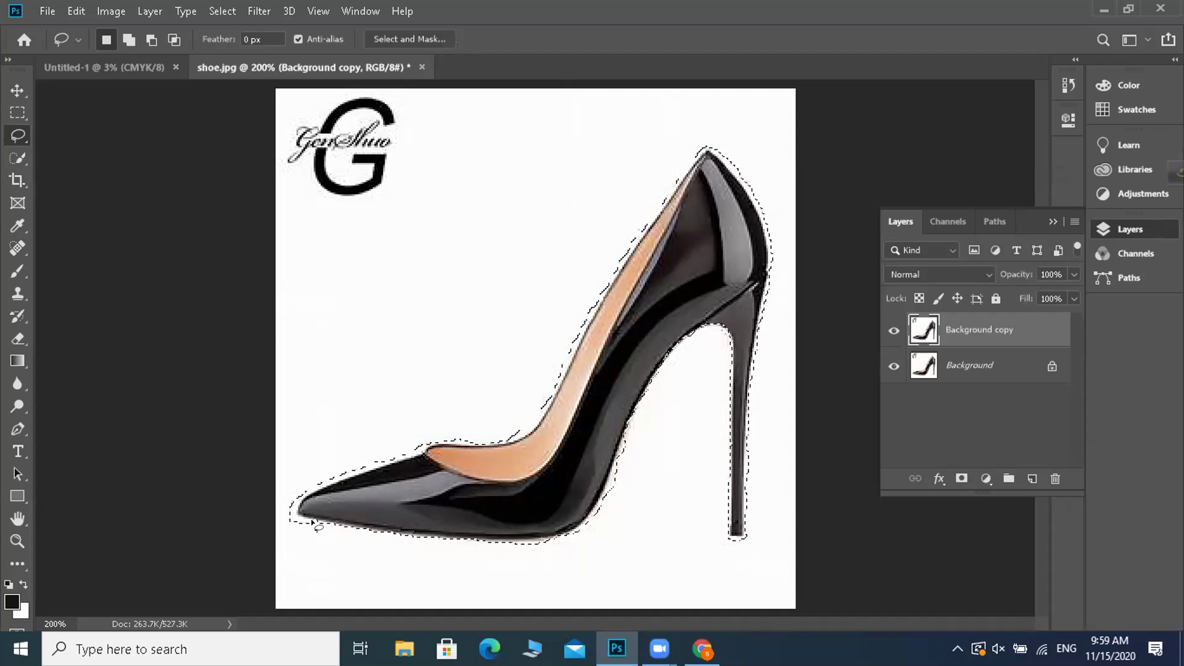
left_click(211, 15)
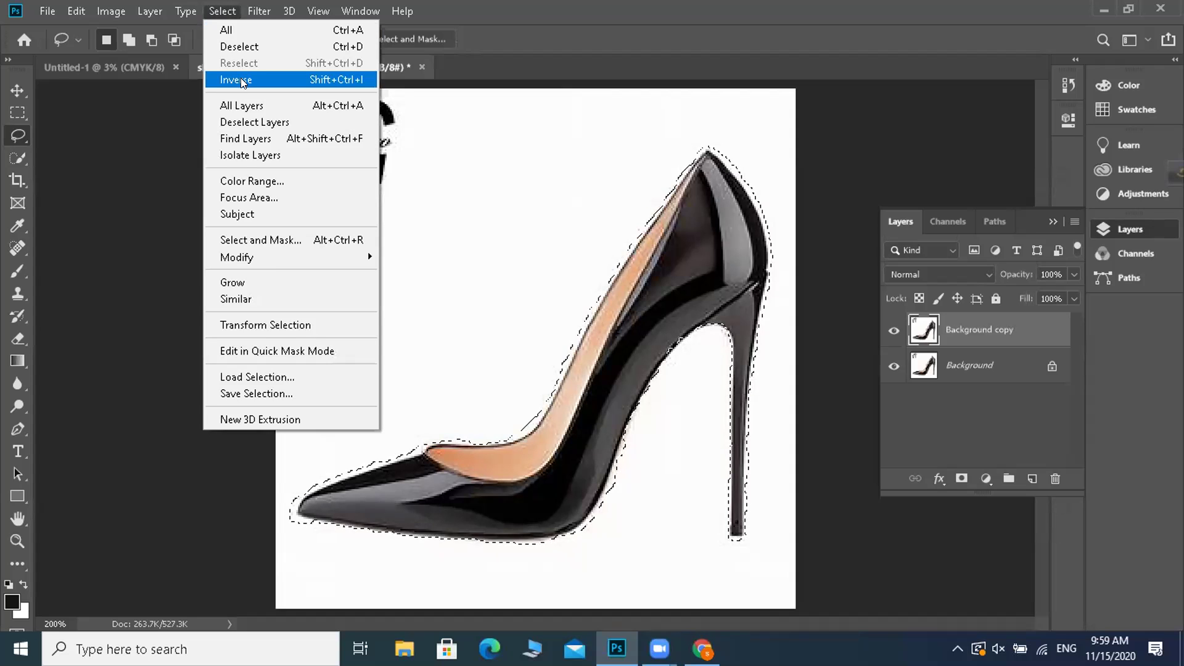
- Invert the selection, delete the white surround and G logo, deselect, and toggle Background to check transparency
left_click(240, 78)
key("Delete")
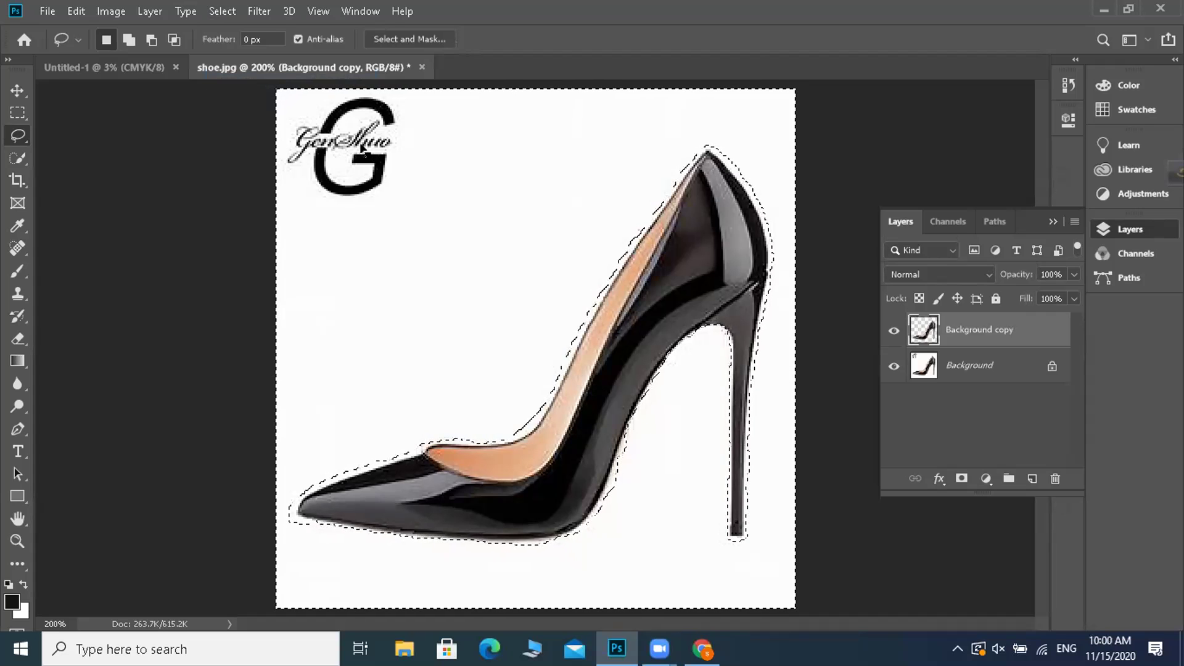
key("ctrl+d")
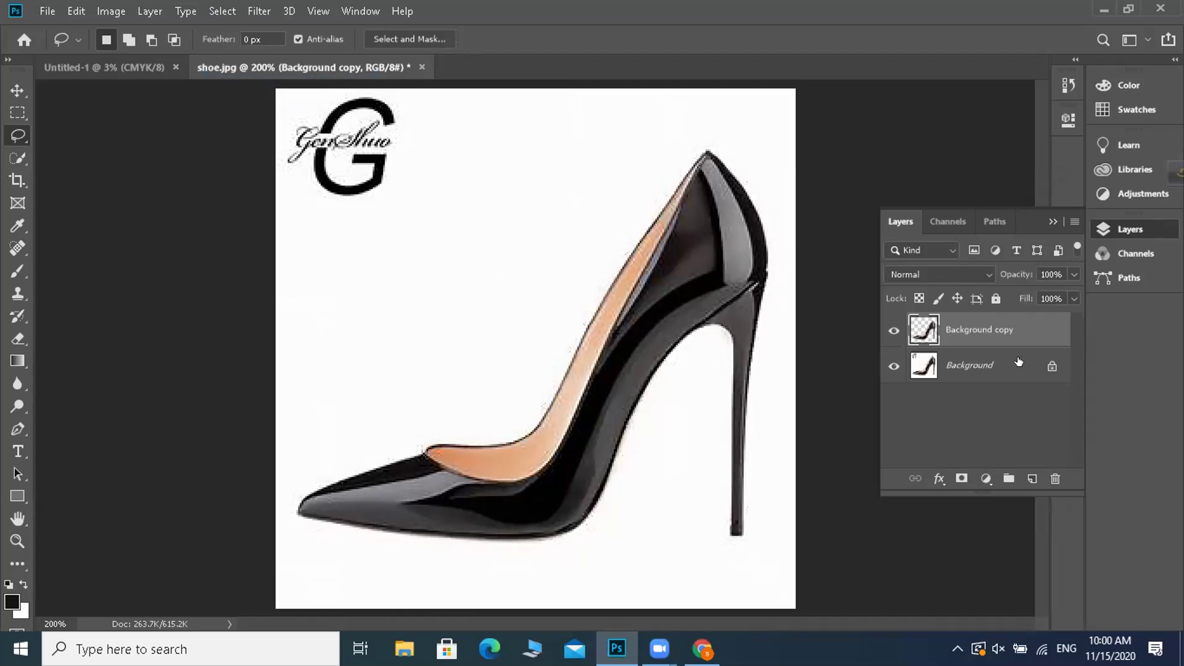
left_click(891, 368)
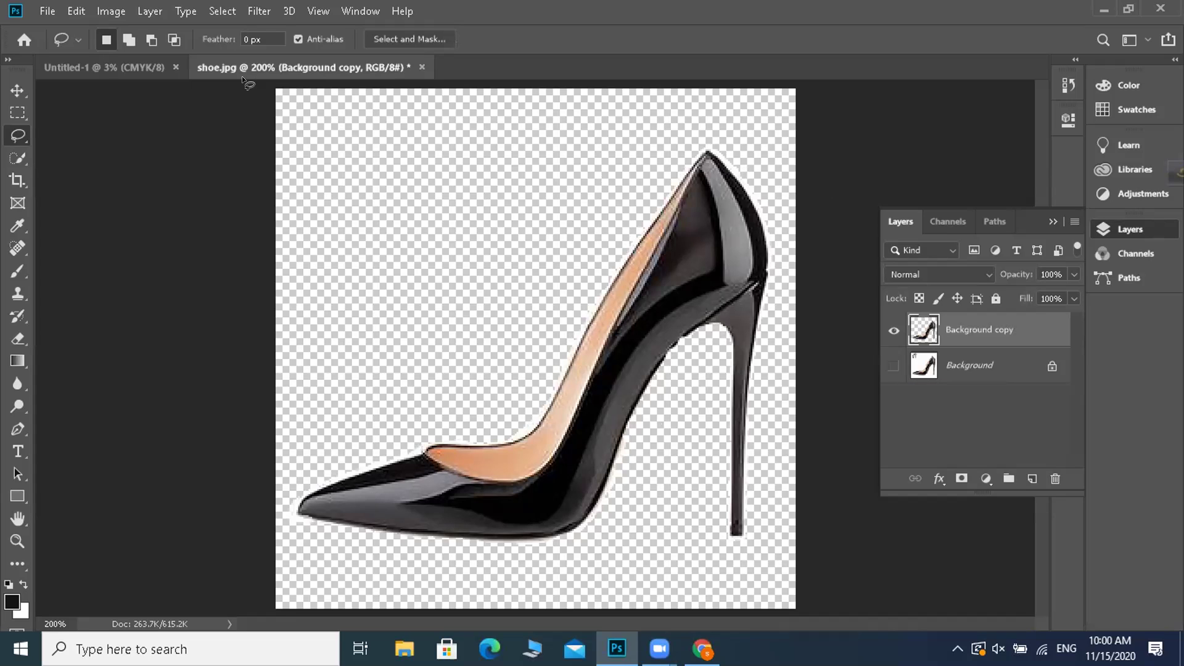
left_click(892, 367)
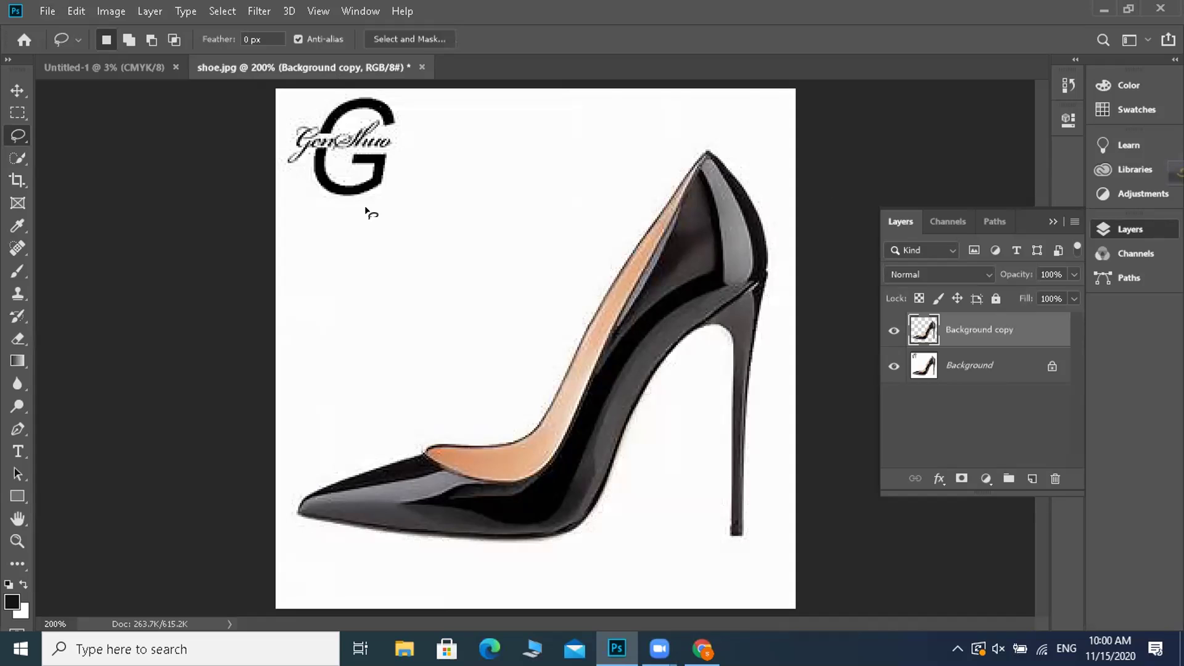
left_click(46, 9)
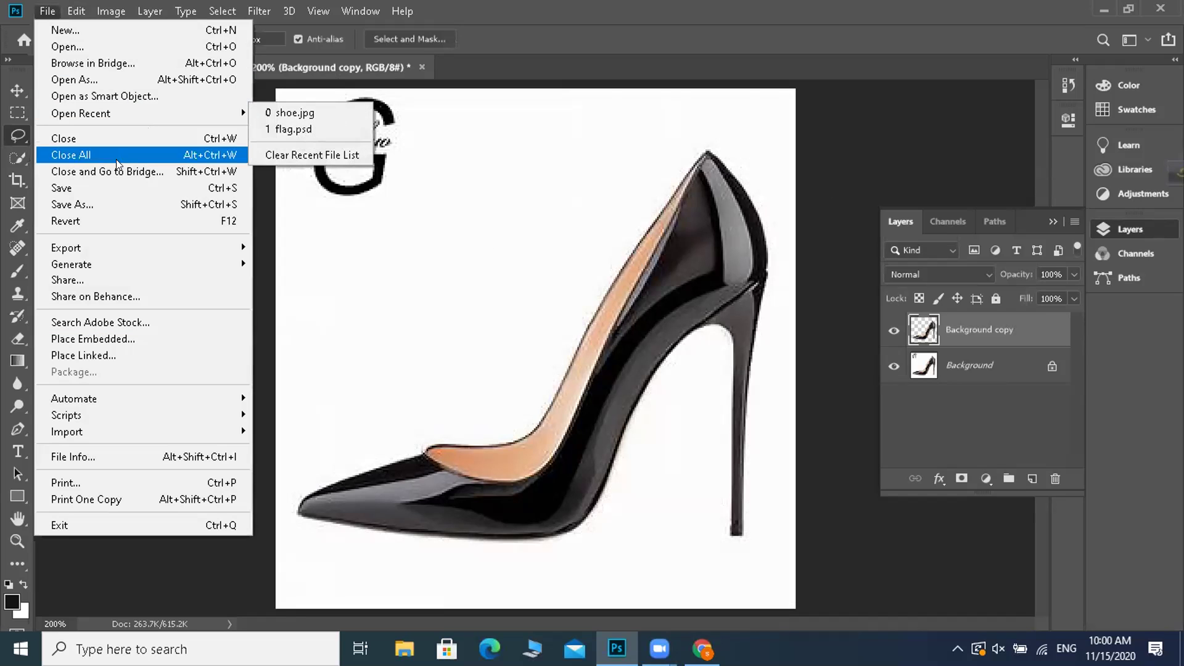
- Save the black-heel cut-out as a PSD named 'lasso tool'
left_click(105, 186)
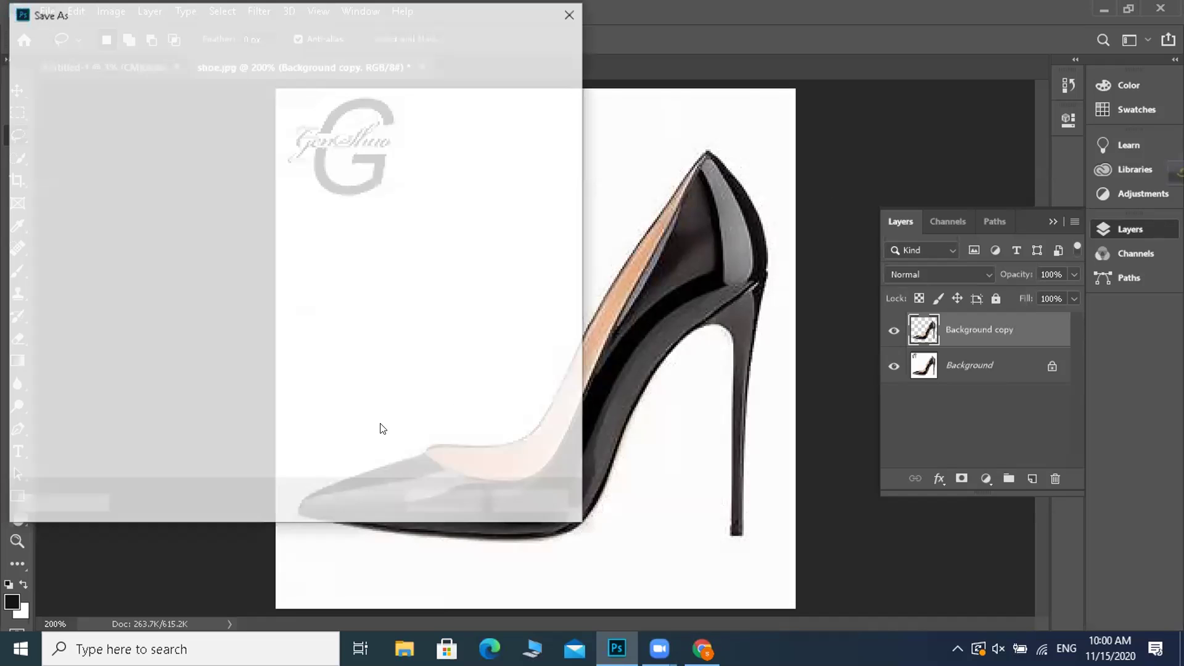
type("lasso tool")
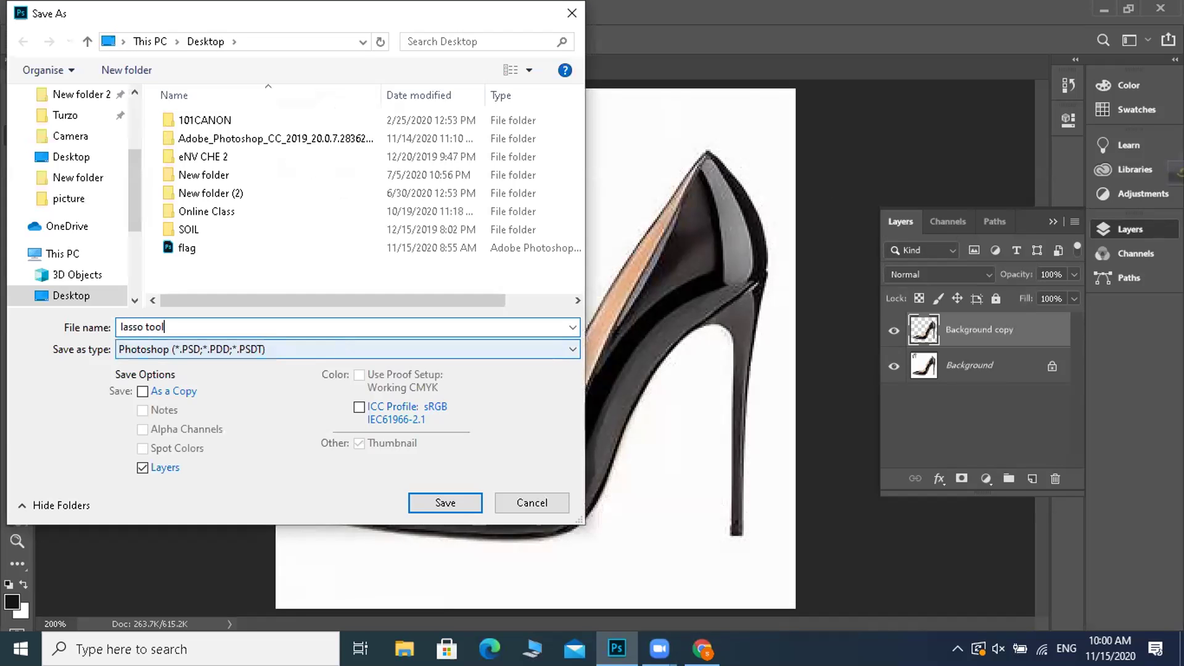
key("Return")
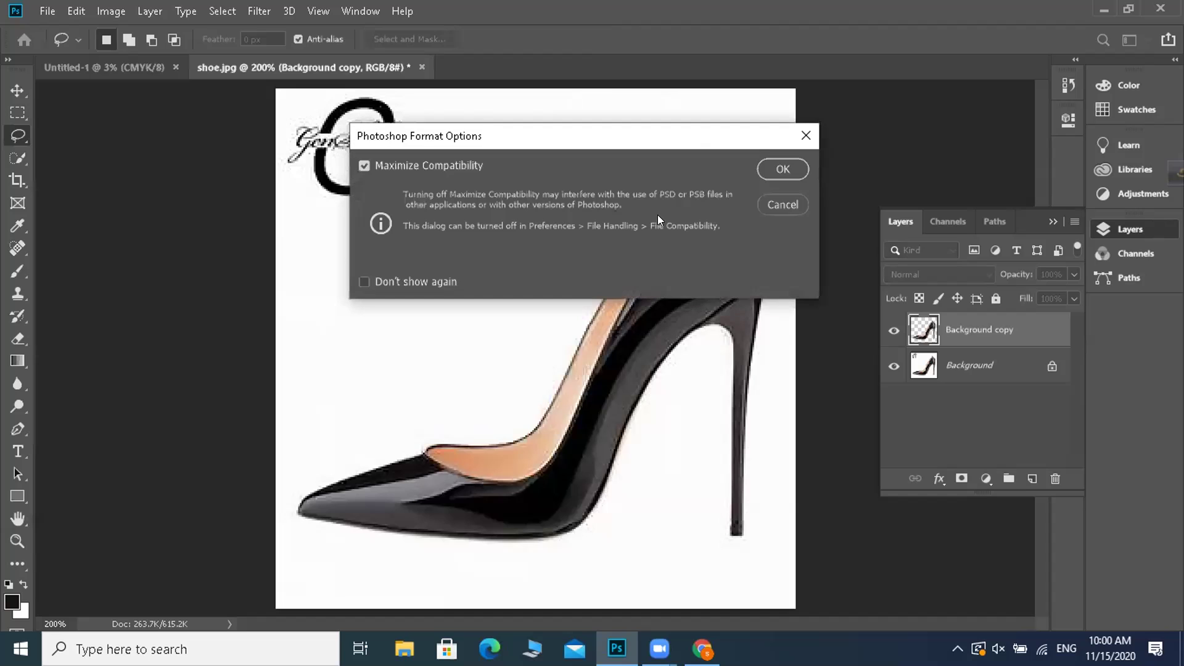
key("Return")
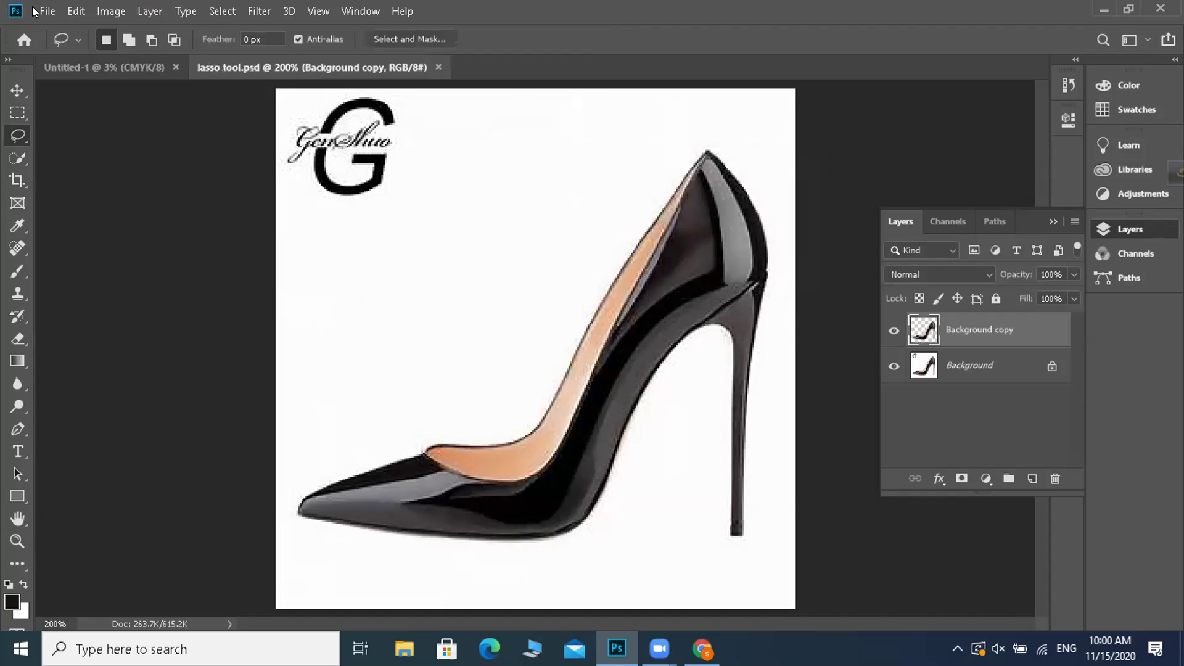
- Dismiss the File menu and restore the Photoshop window to a smaller size
left_click(47, 10)
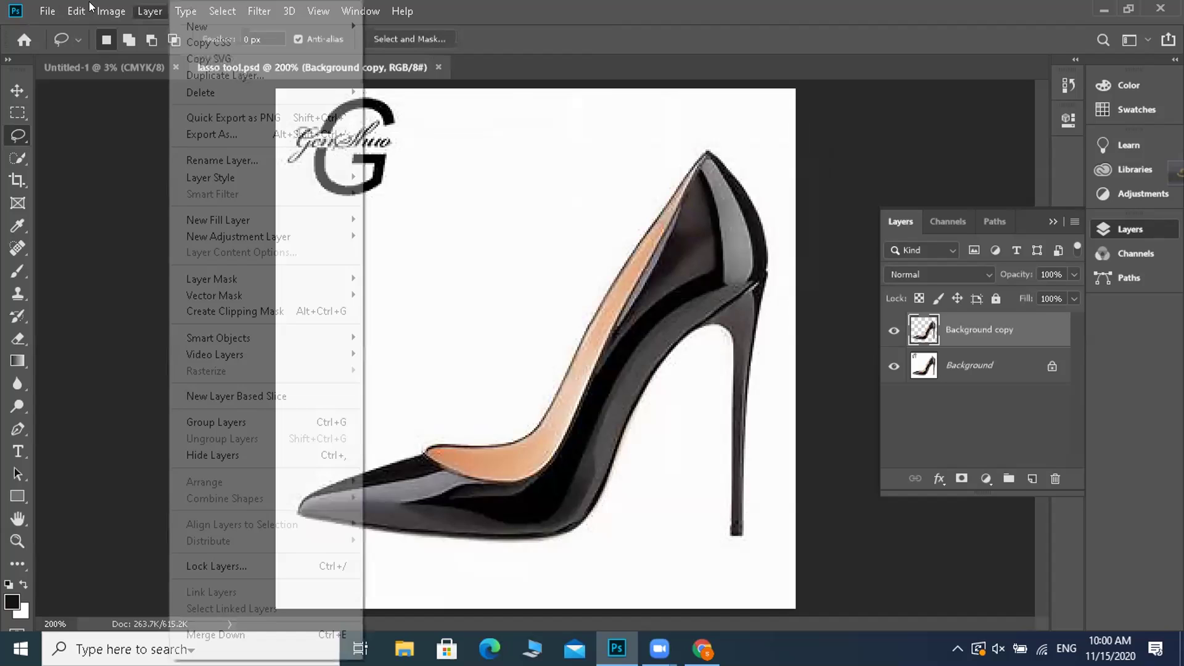
left_click(1117, 8)
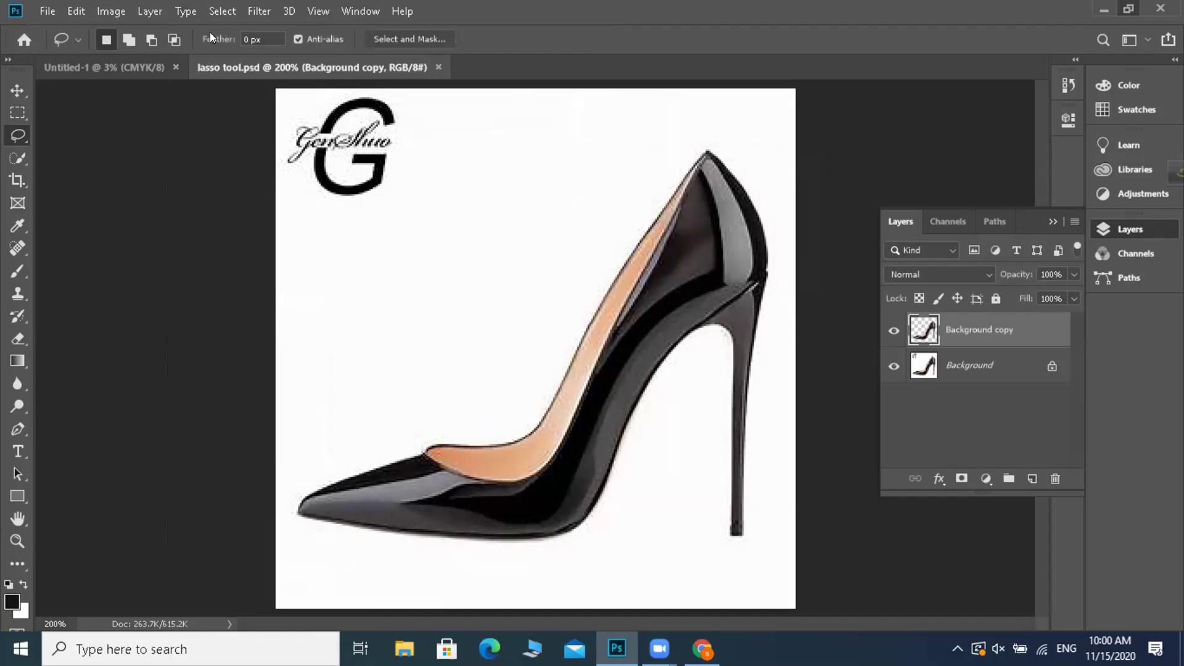
key("super+Down")
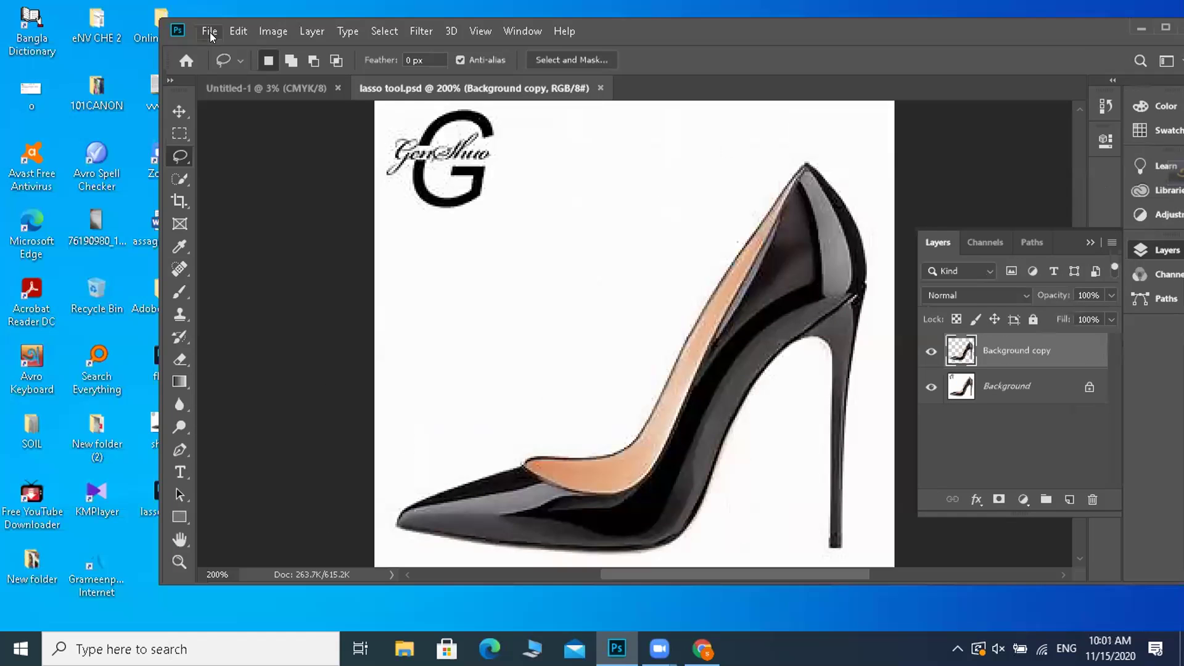
- Open shoe.jpg in a maximized window zoomed to 200%
left_click(210, 32)
left_click(237, 66)
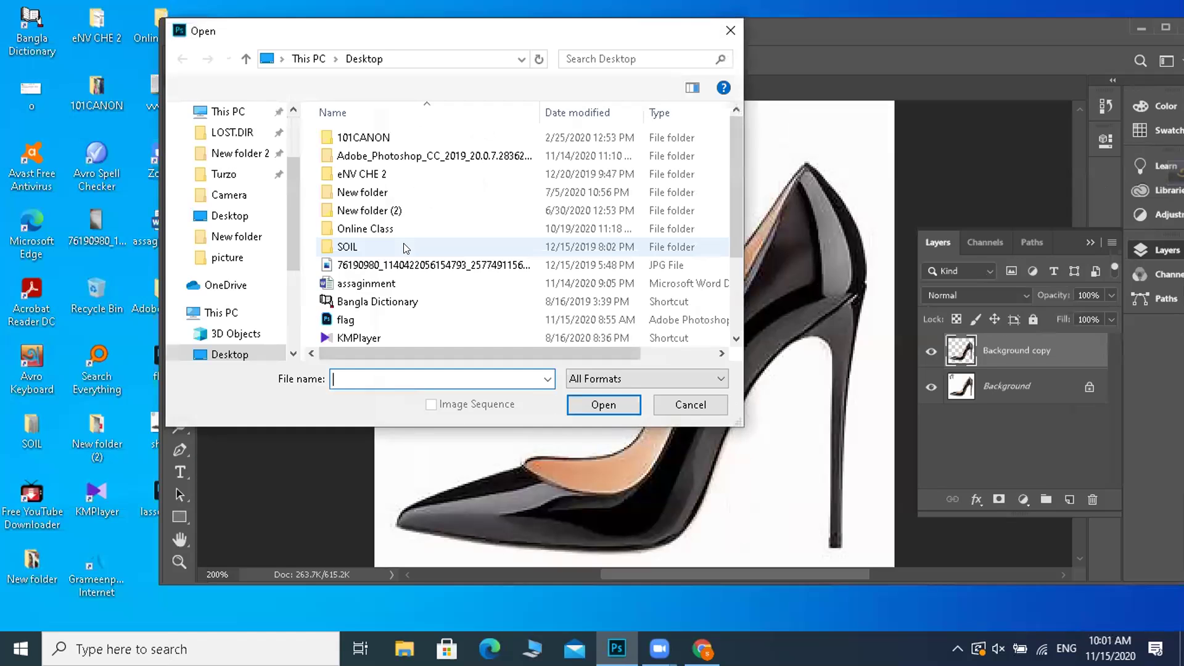
scroll(736, 222, "down", 2)
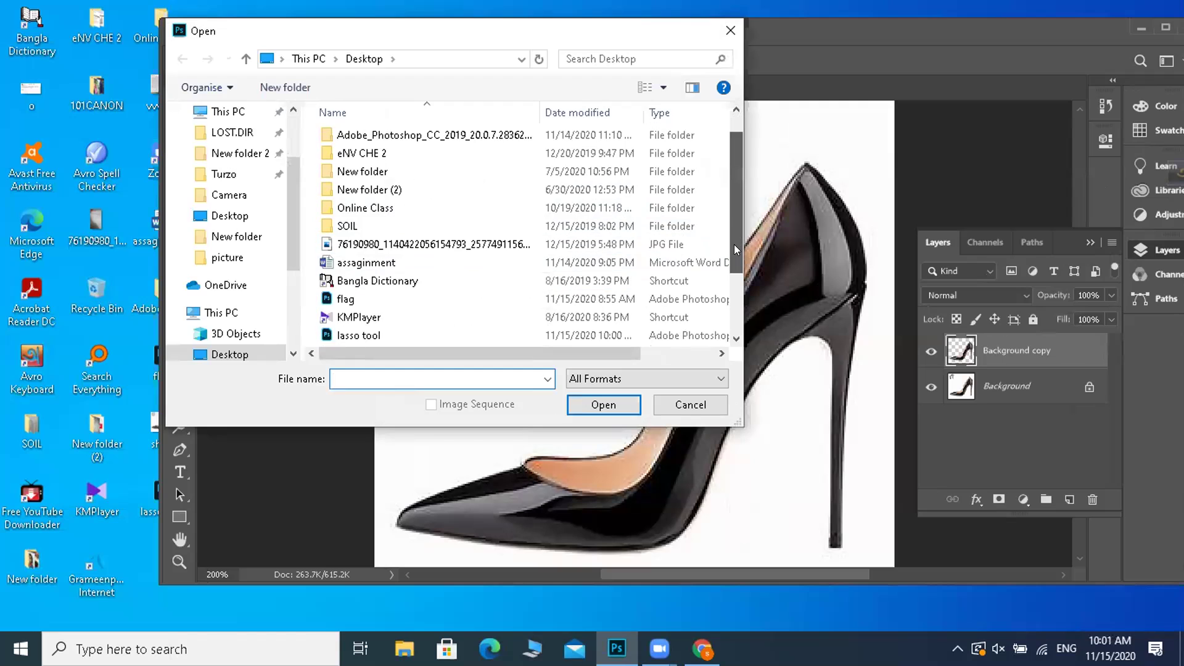
double_click(367, 306)
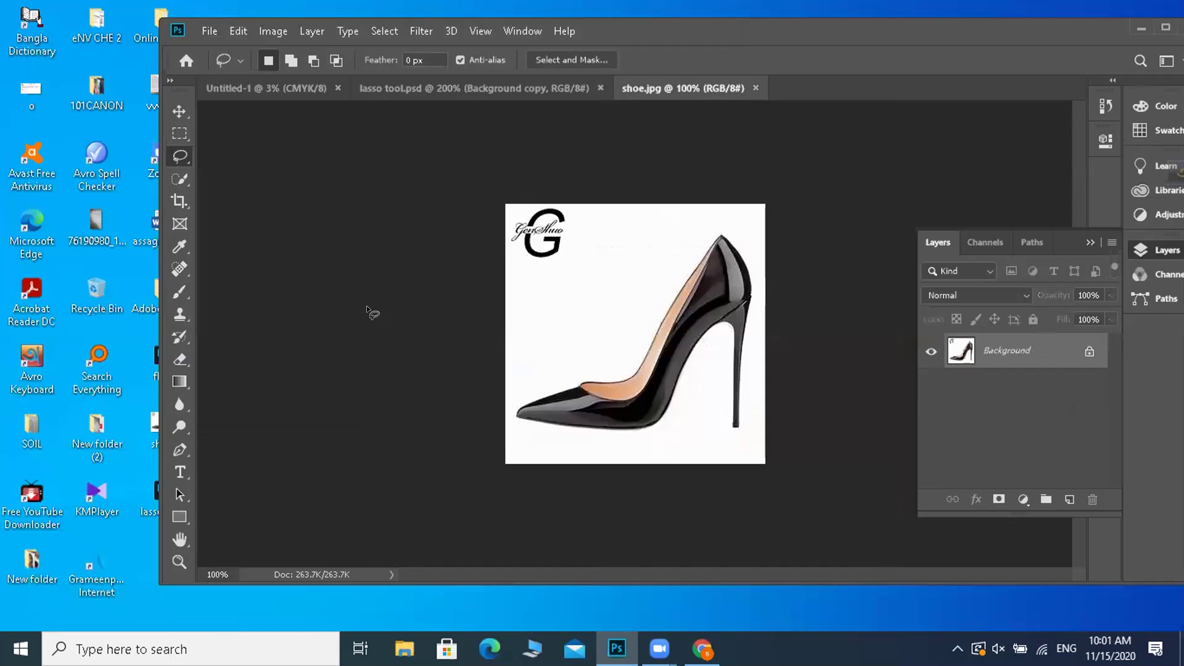
left_click(1163, 30)
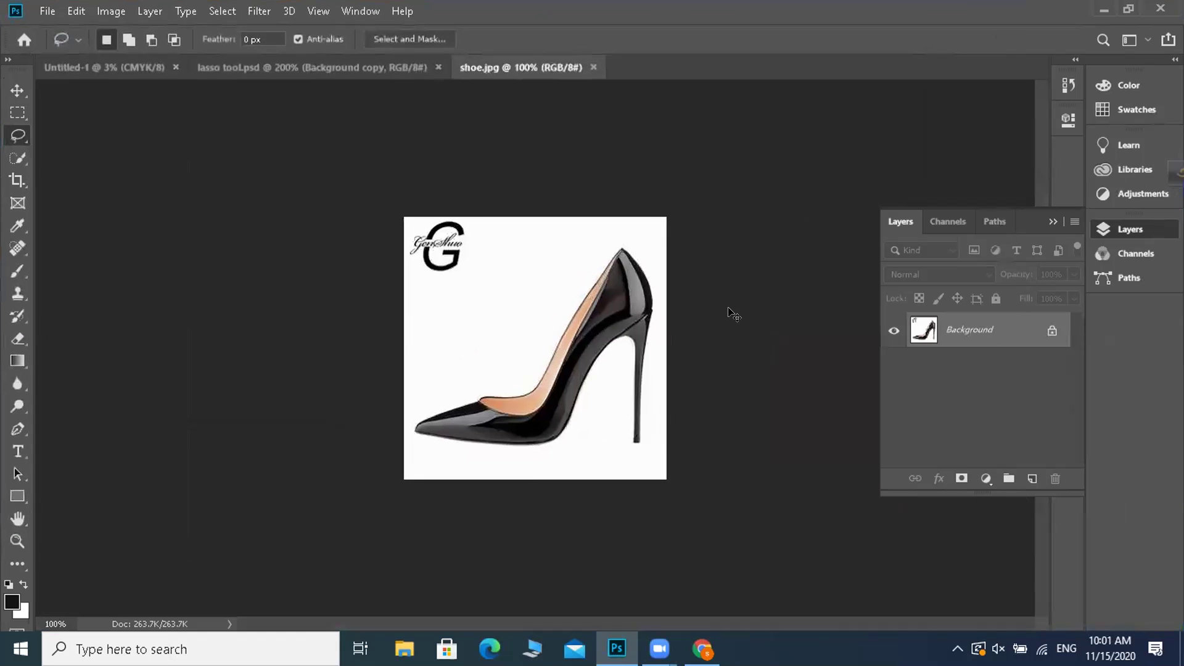
key("ctrl+plus")
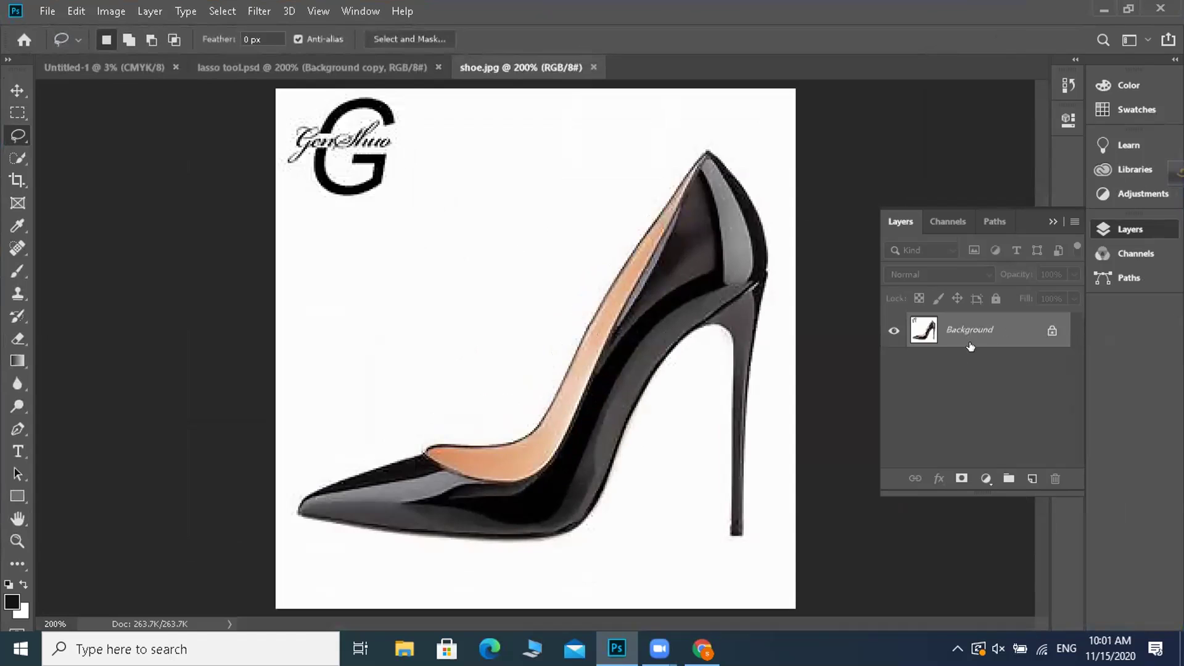
- Duplicate the Background layer as a new Background copy layer
right_click(979, 334)
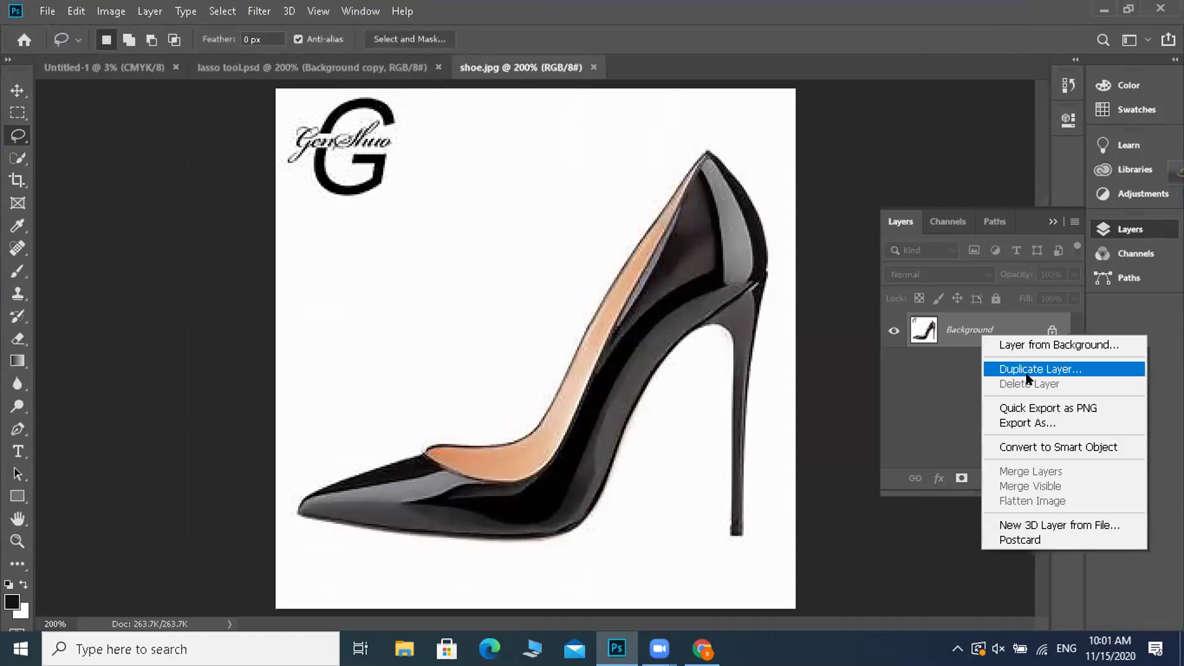
left_click(1022, 372)
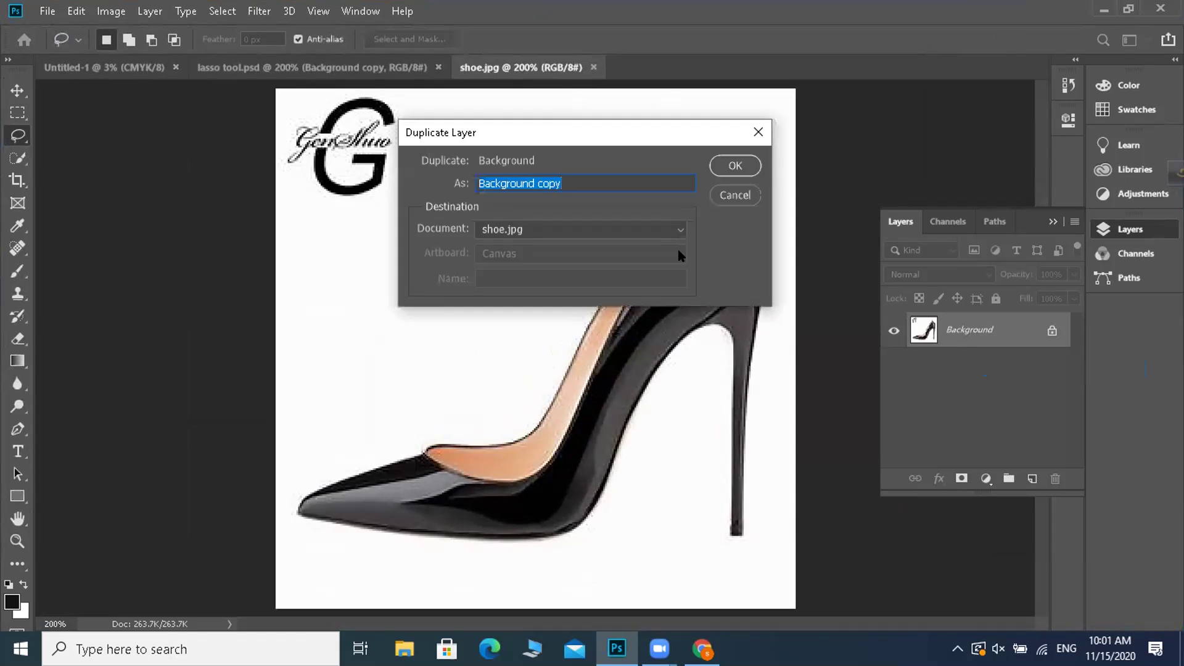
left_click(743, 159)
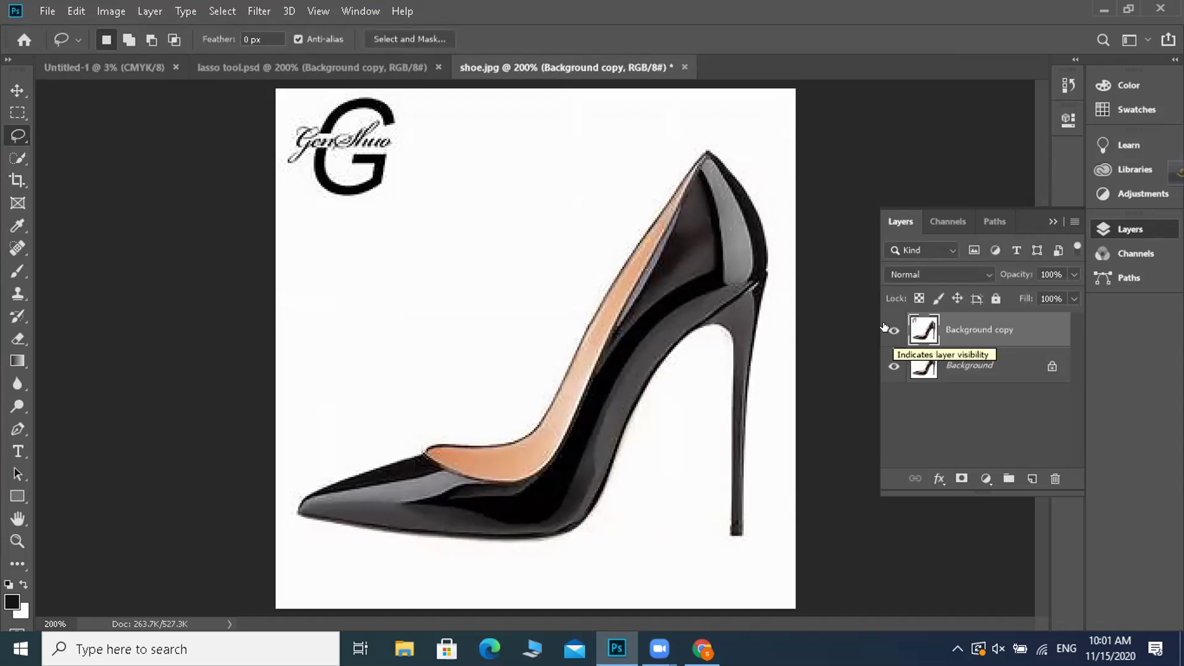
right_click(19, 136)
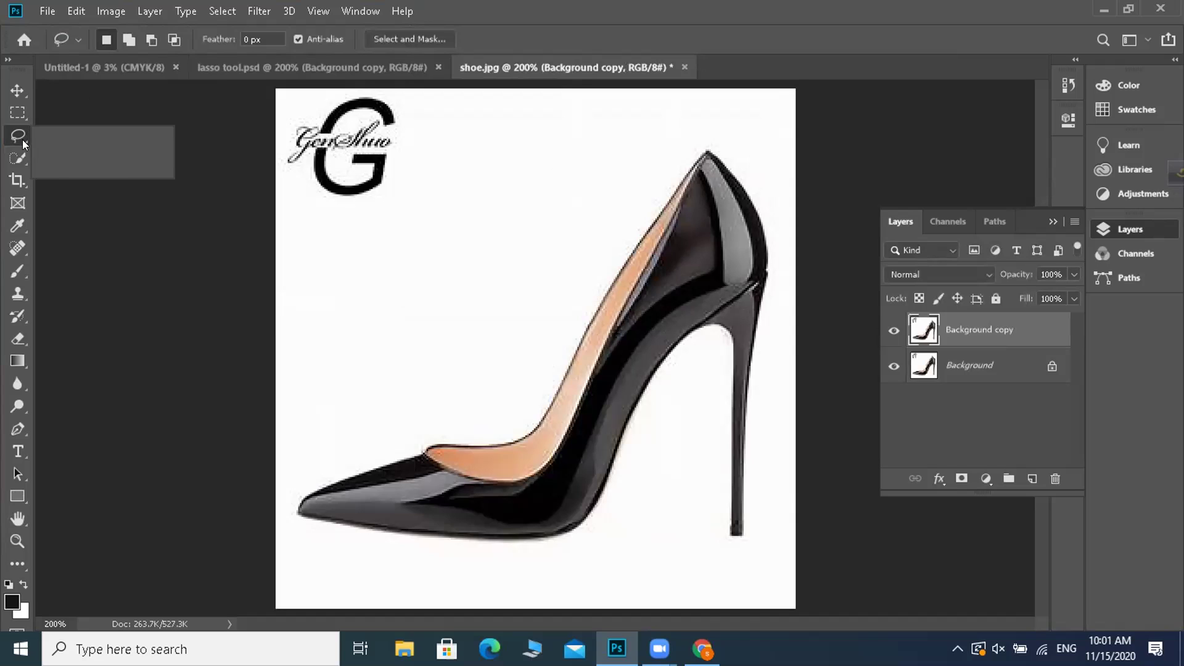
- Switch to the Polygonal Lasso and place the first outline point at the shoe's toe
left_click(75, 155)
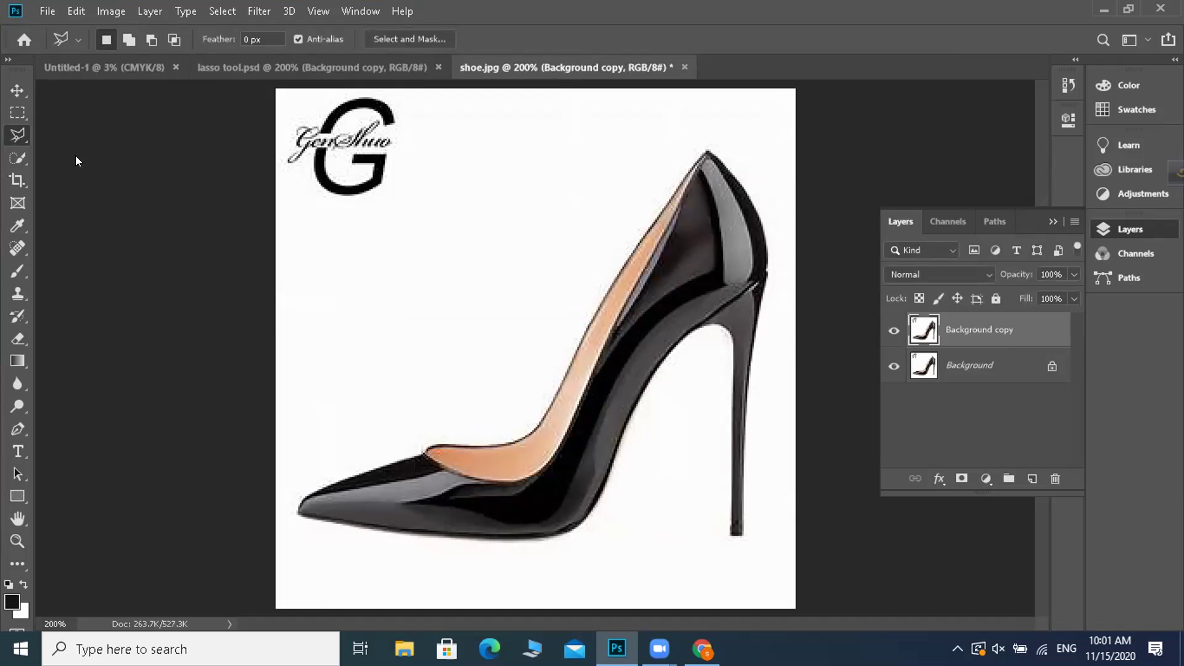
left_click(295, 515)
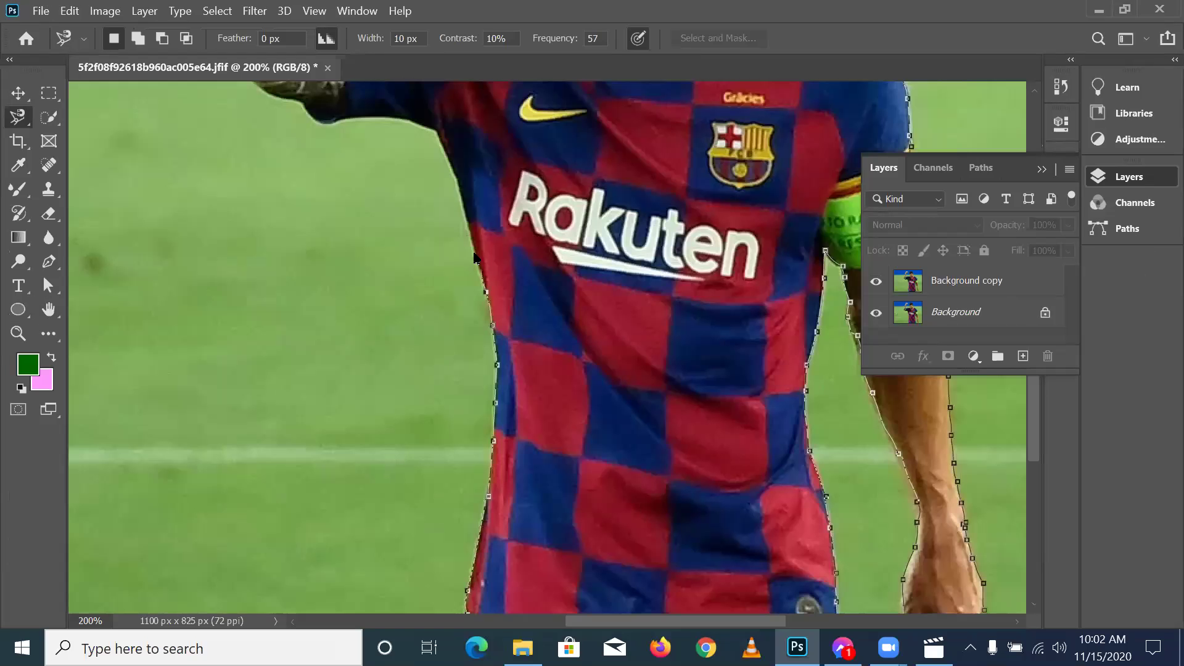
left_click_drag(465, 225, 448, 167)
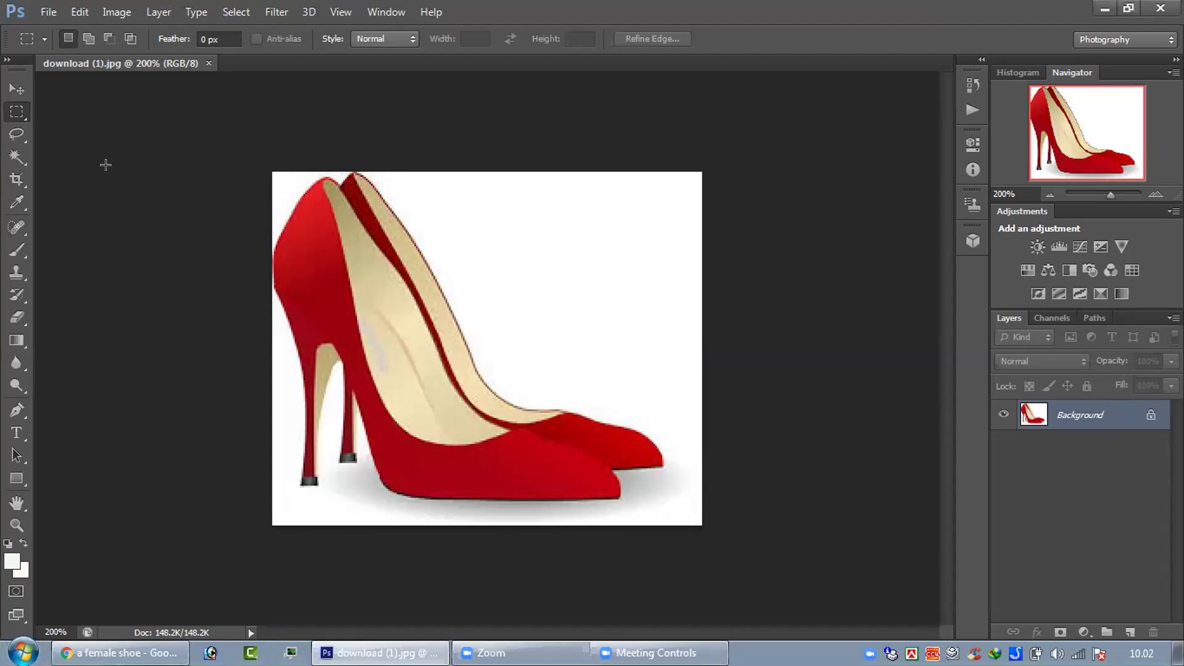
- Trace both red heels with the Magnetic Lasso, anchoring heel, sole and toe corners, then close the selection
left_click(21, 138)
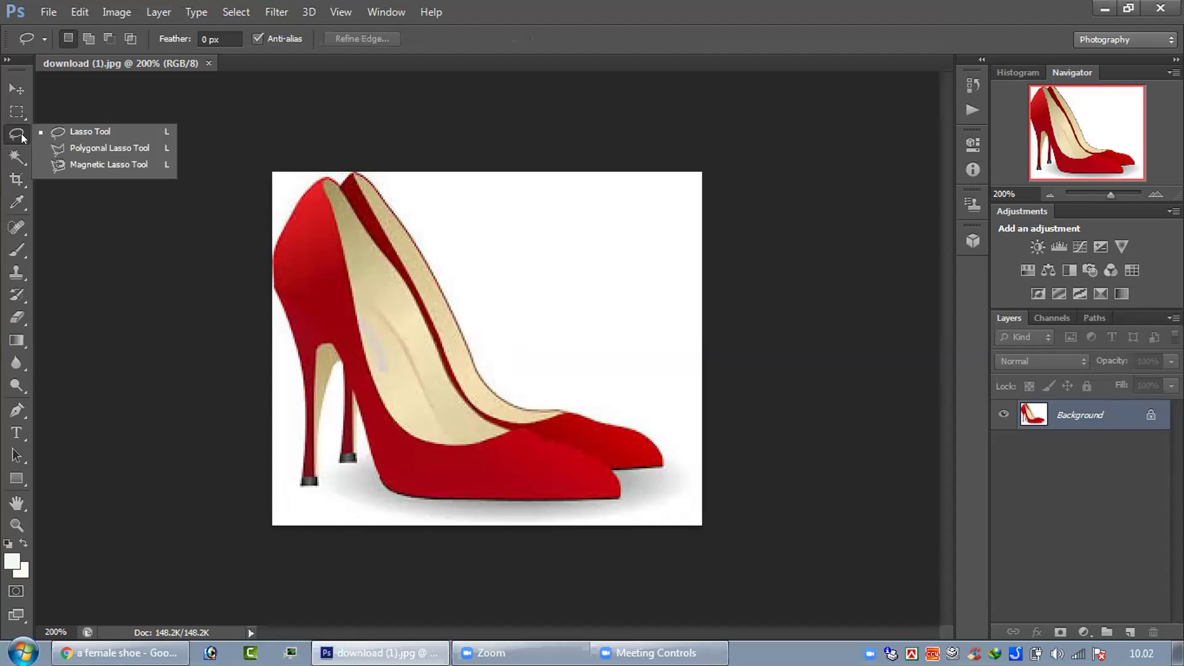
left_click(99, 163)
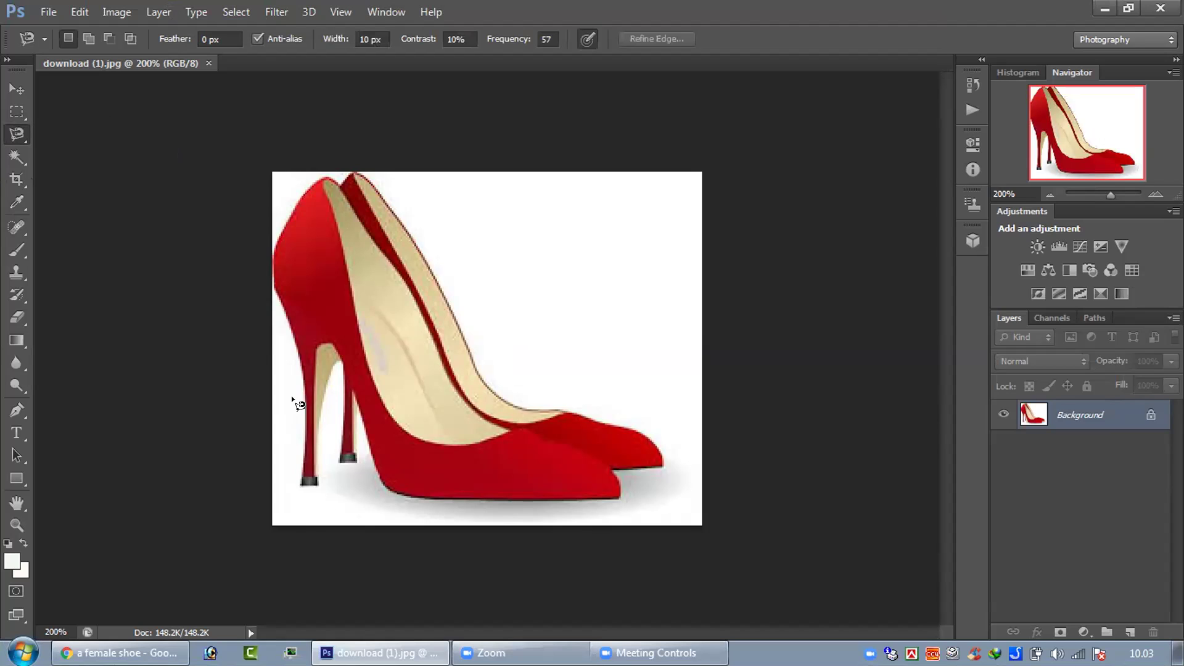
left_click(277, 292)
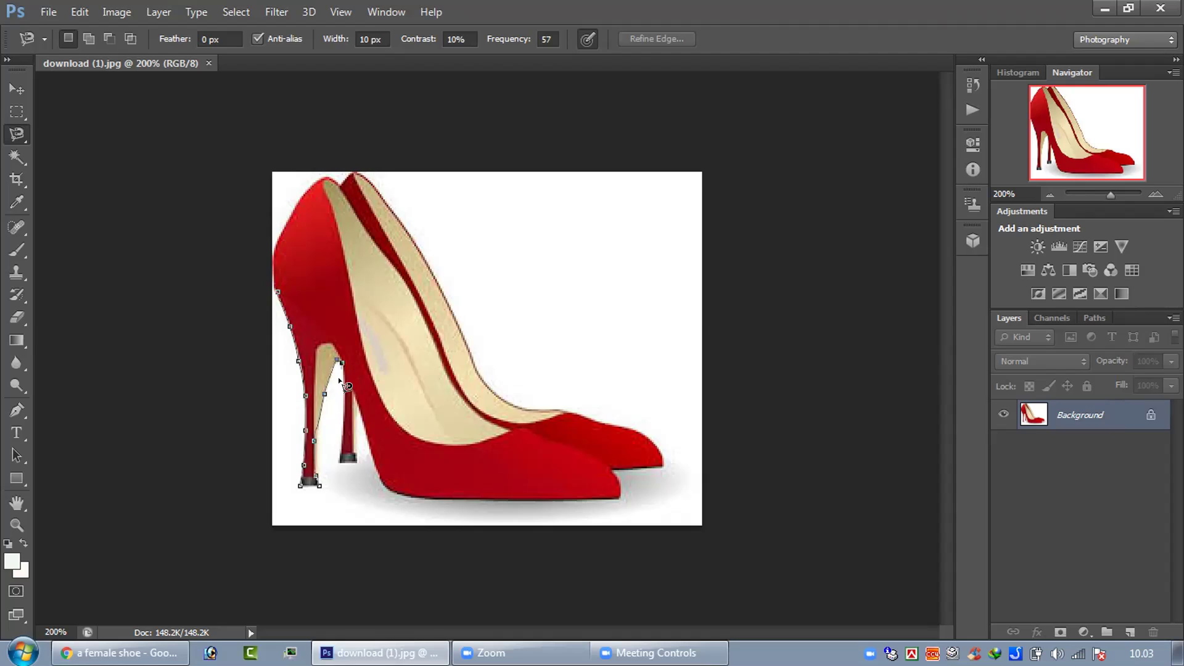
left_click(338, 461)
left_click(619, 496)
left_click(610, 469)
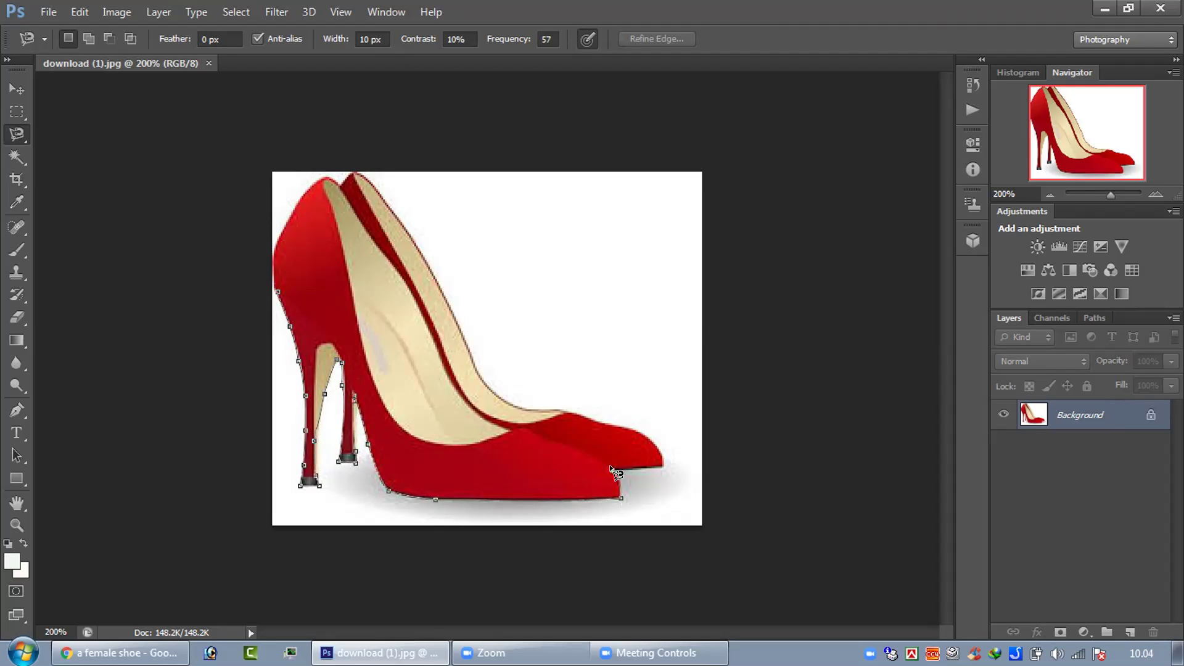
left_click(658, 466)
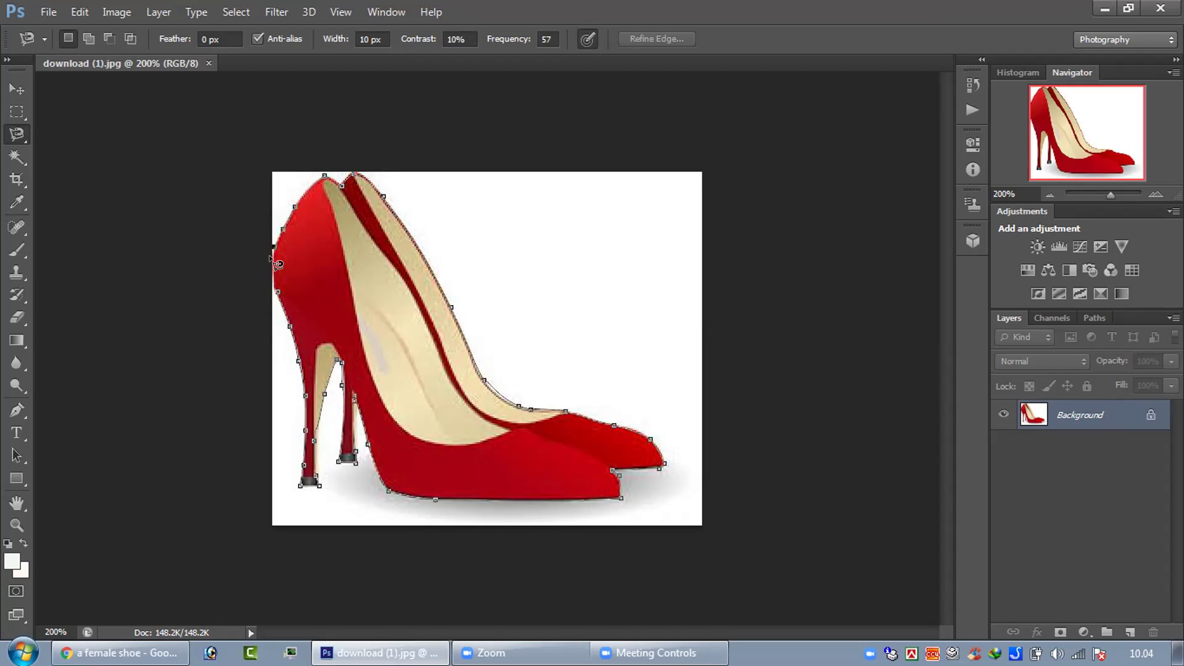
left_click(276, 294)
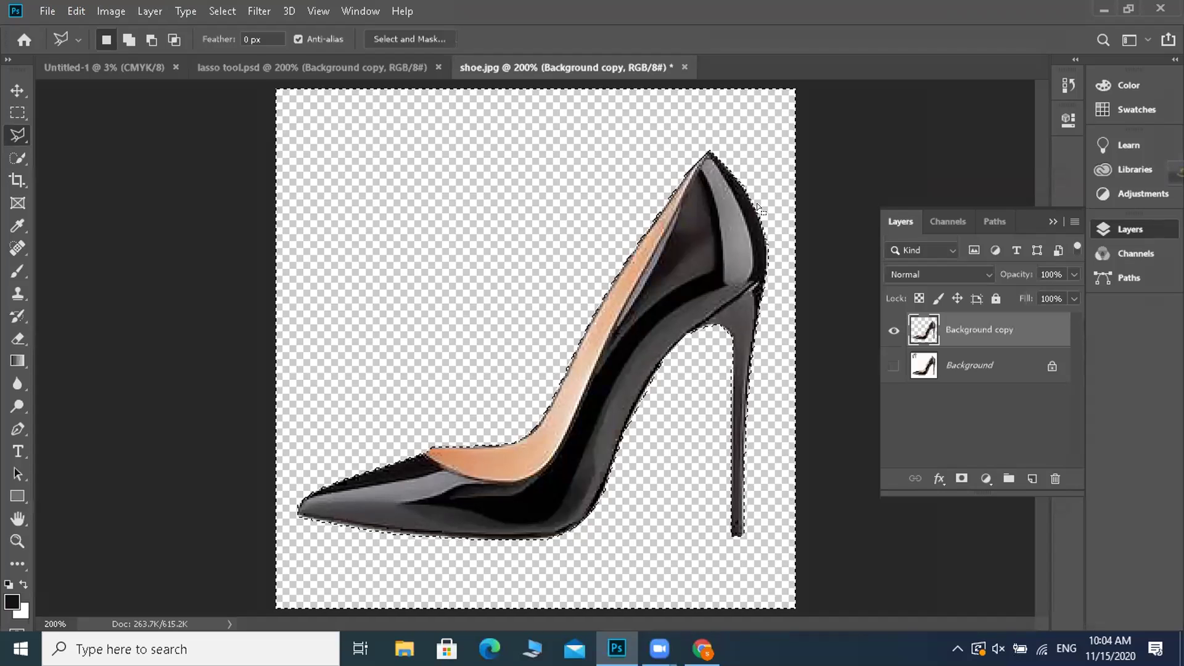
- Save the cut-out as 'polygonal lasso tool' PSD with maximized compatibility, then restore down the window
left_click(47, 11)
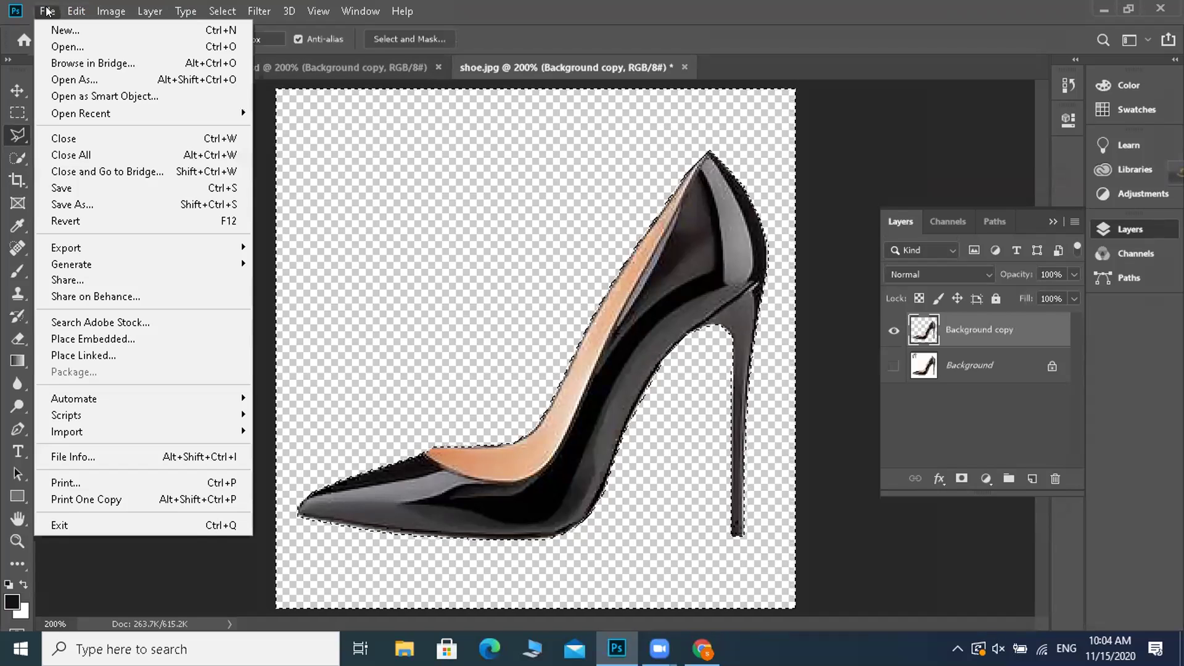
left_click(77, 188)
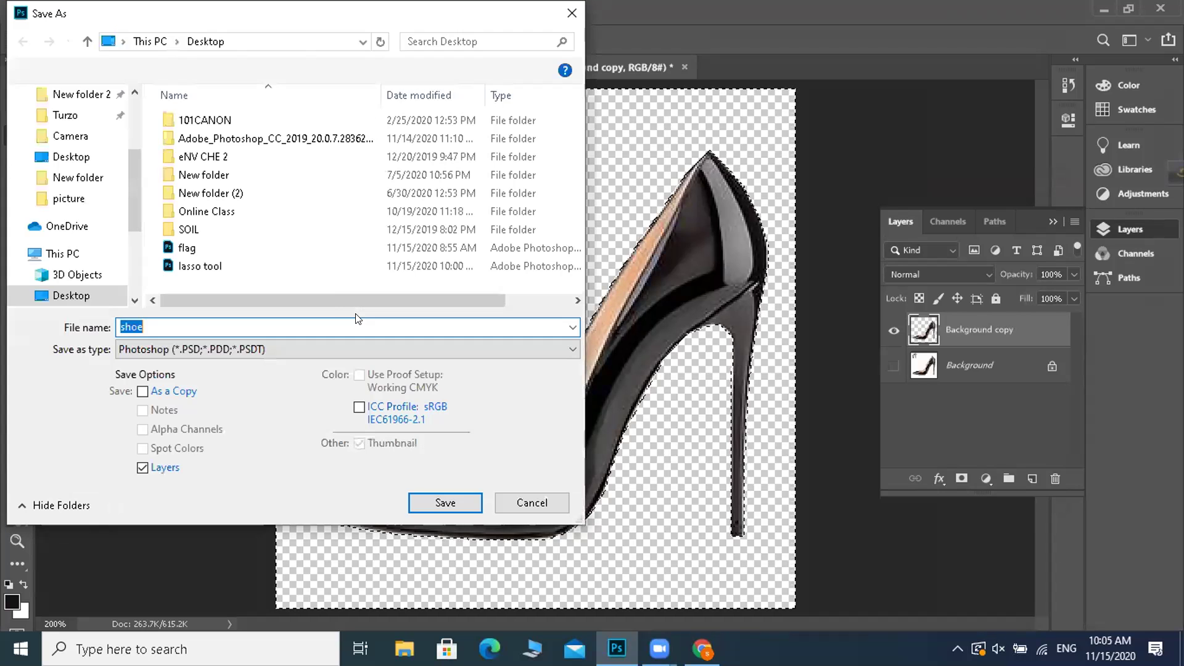
type("pol")
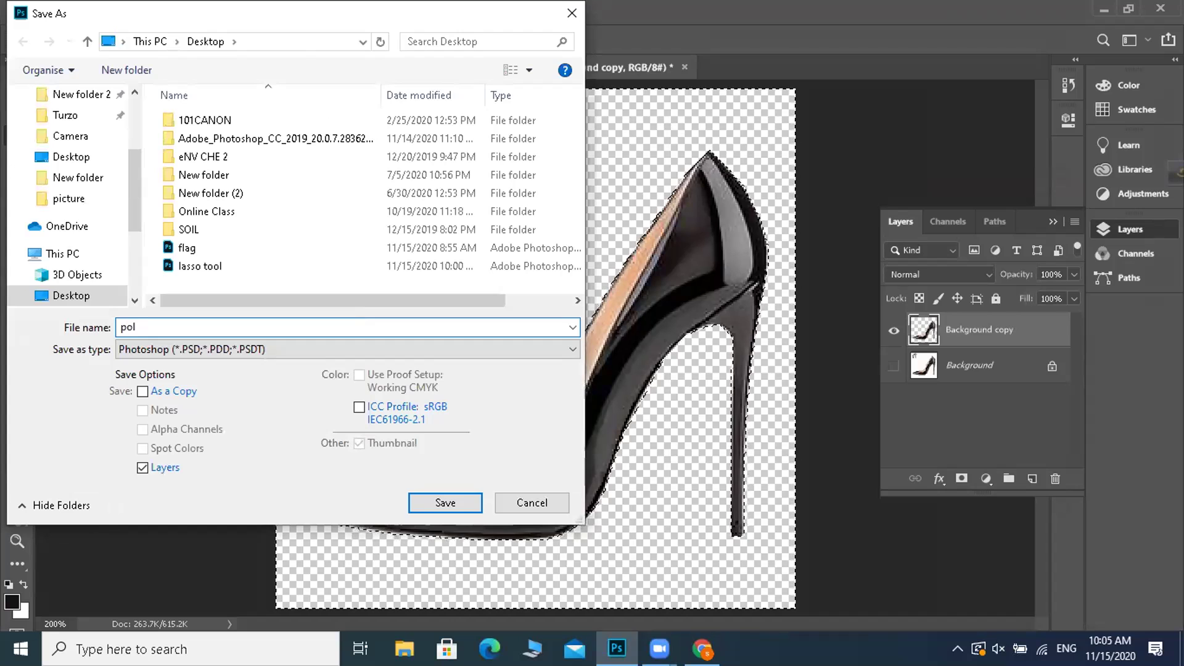
type("ygona")
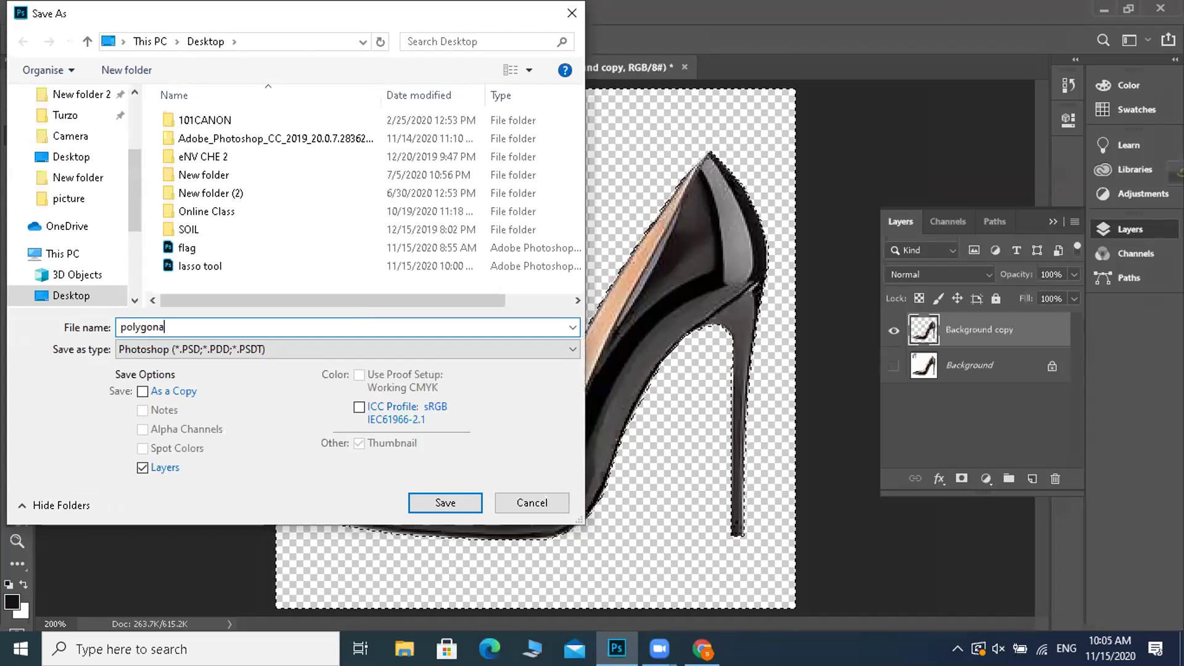
type("l lass")
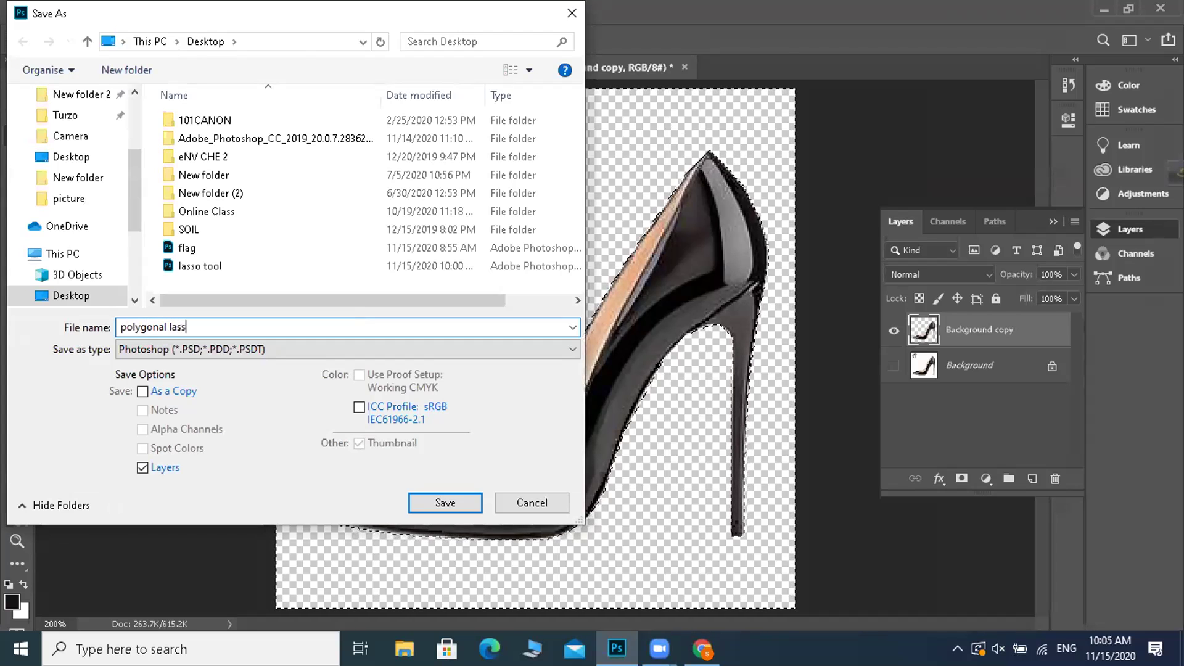
type("o tool")
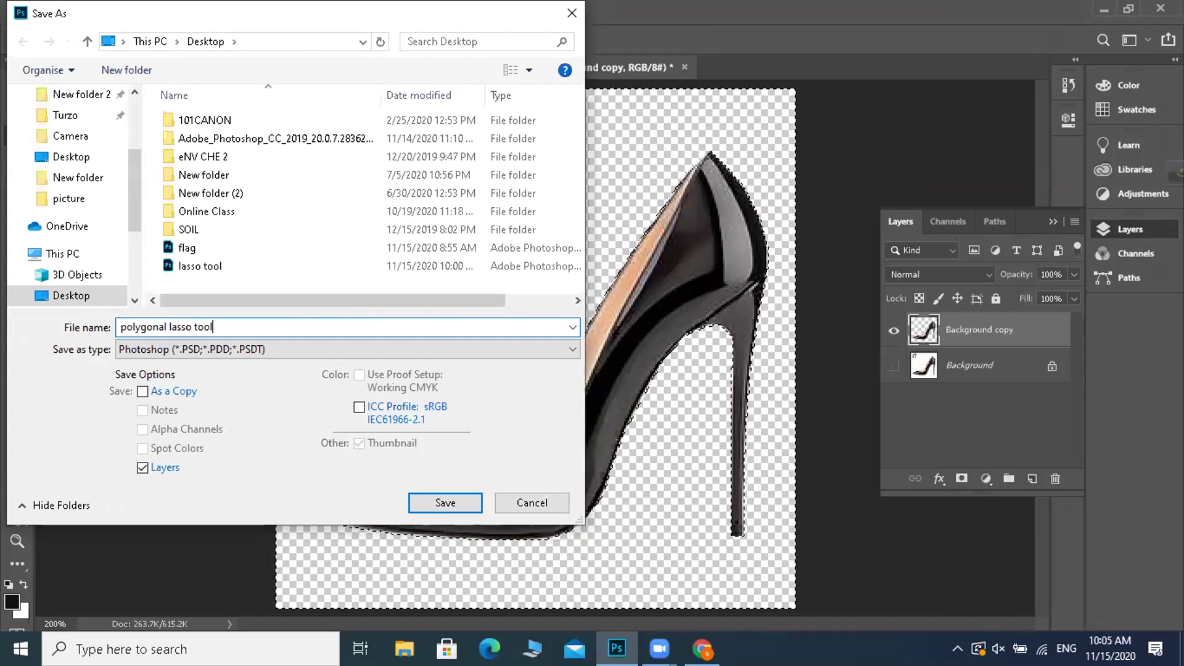
key("Return")
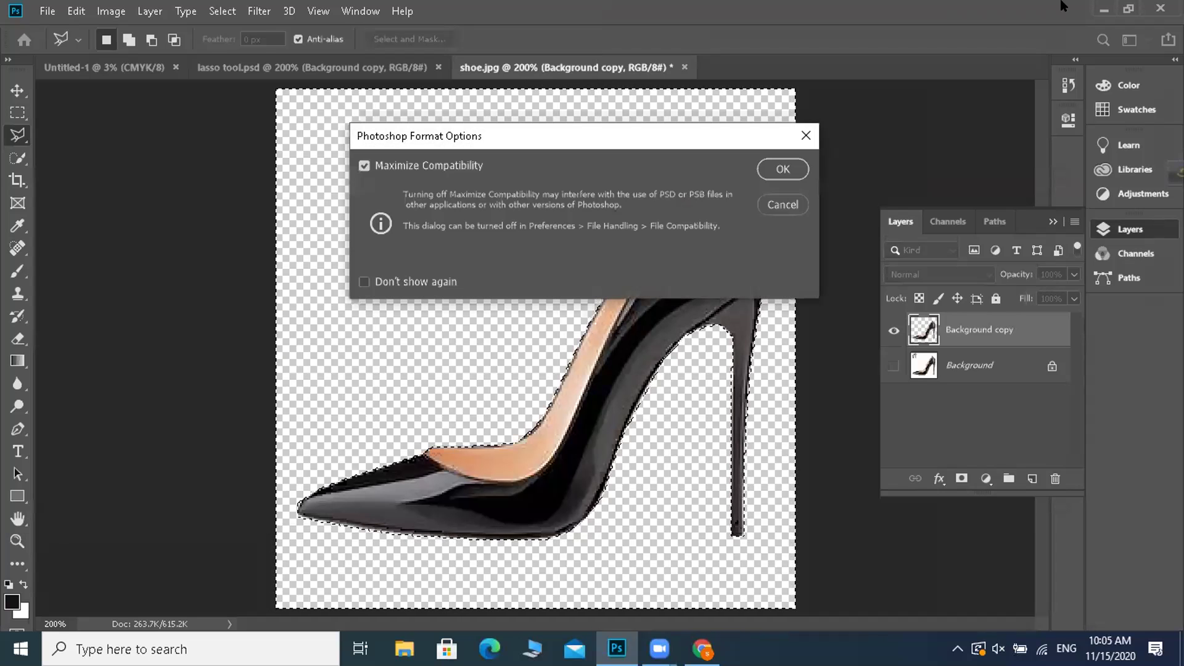
left_click(782, 169)
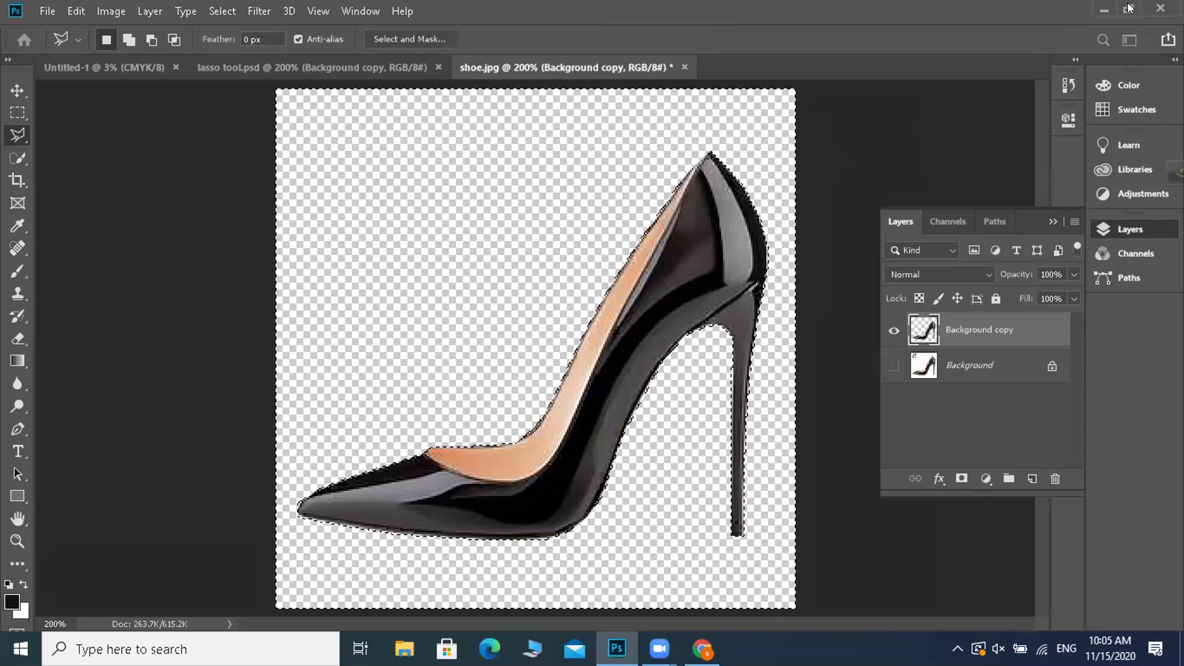
left_click(1128, 9)
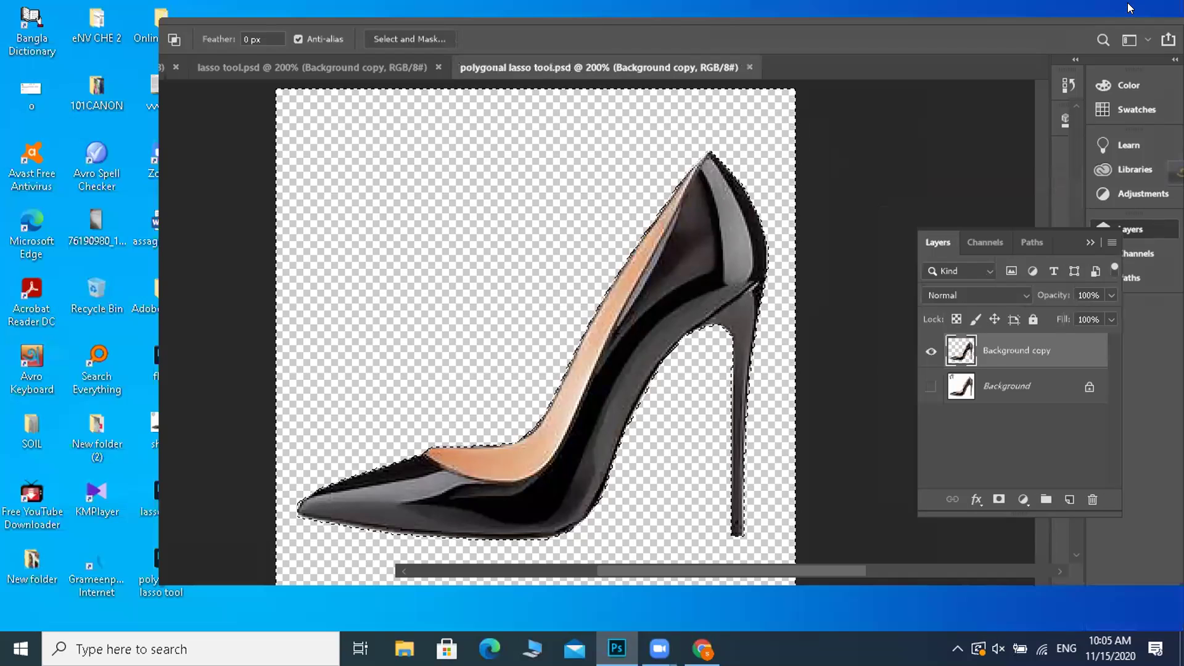
- Reopen shoe.jpg, maximize the window and zoom to 200%
left_click(213, 31)
left_click(227, 73)
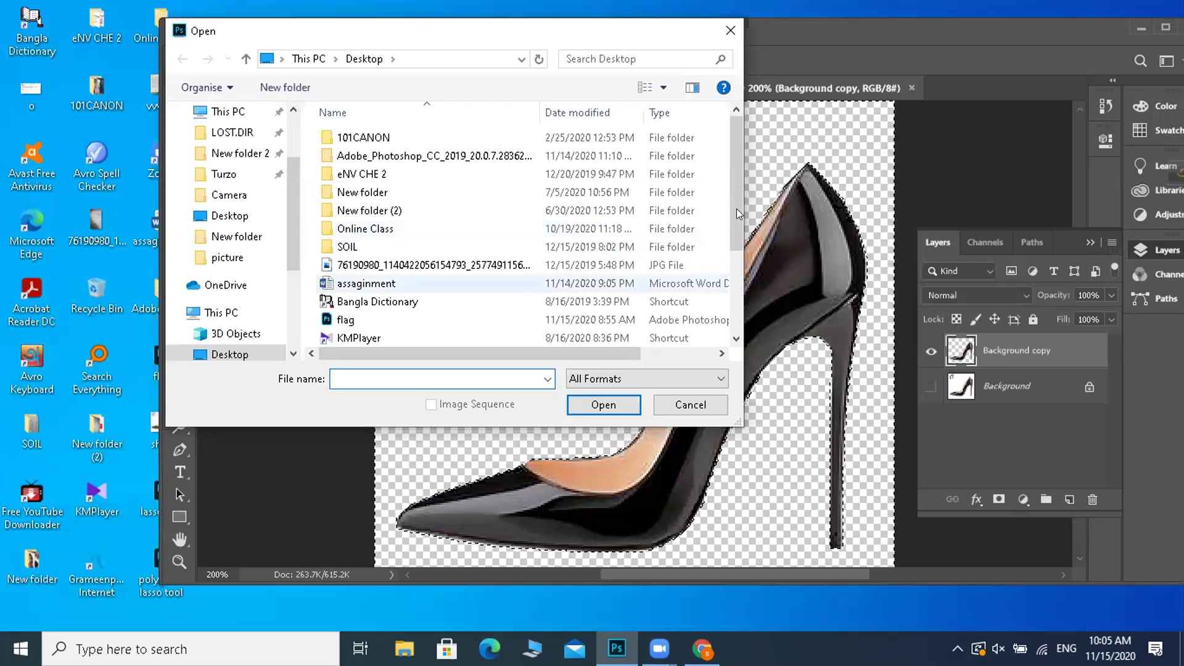
left_click_drag(735, 220, 727, 308)
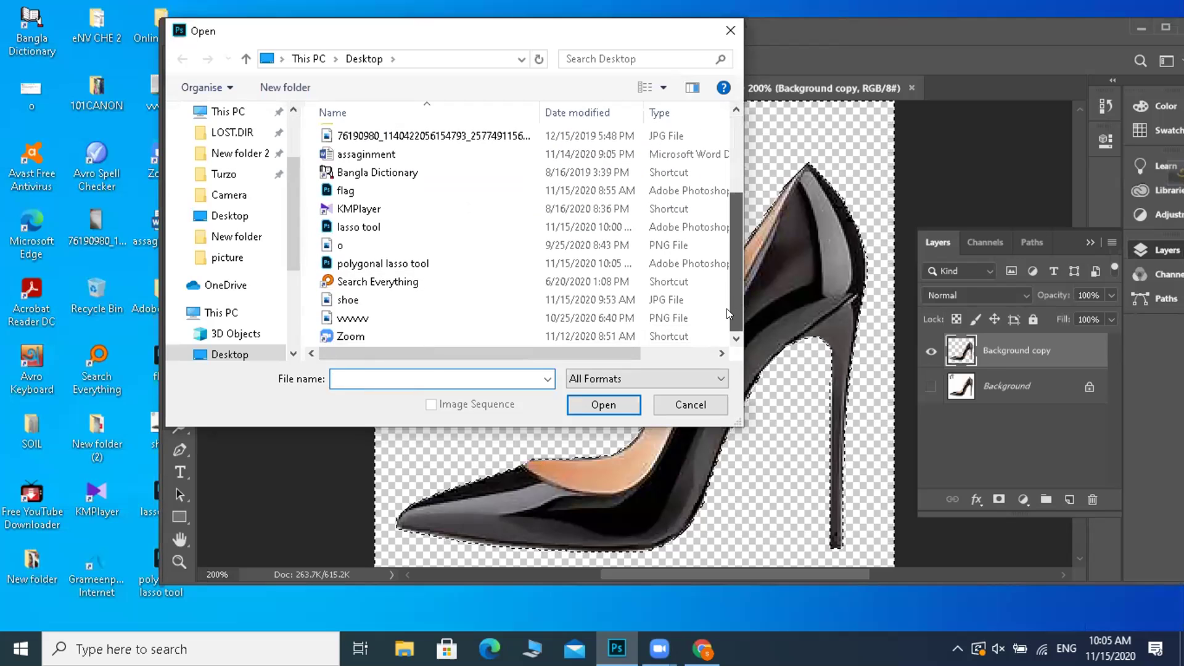
double_click(363, 299)
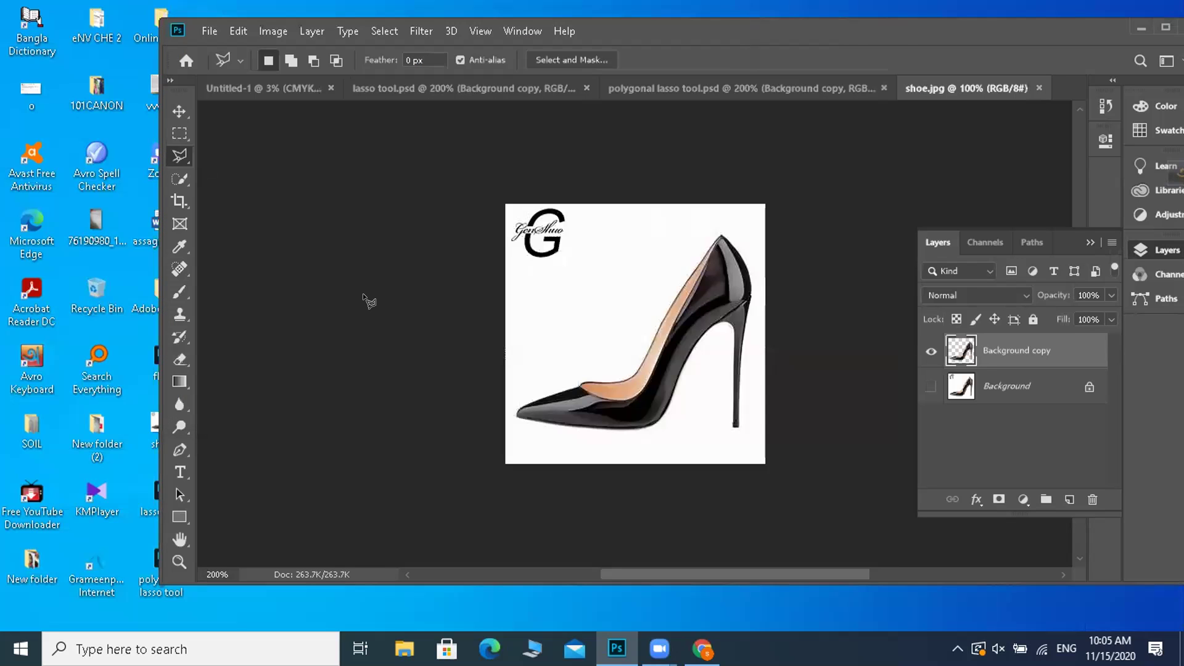
left_click(1163, 28)
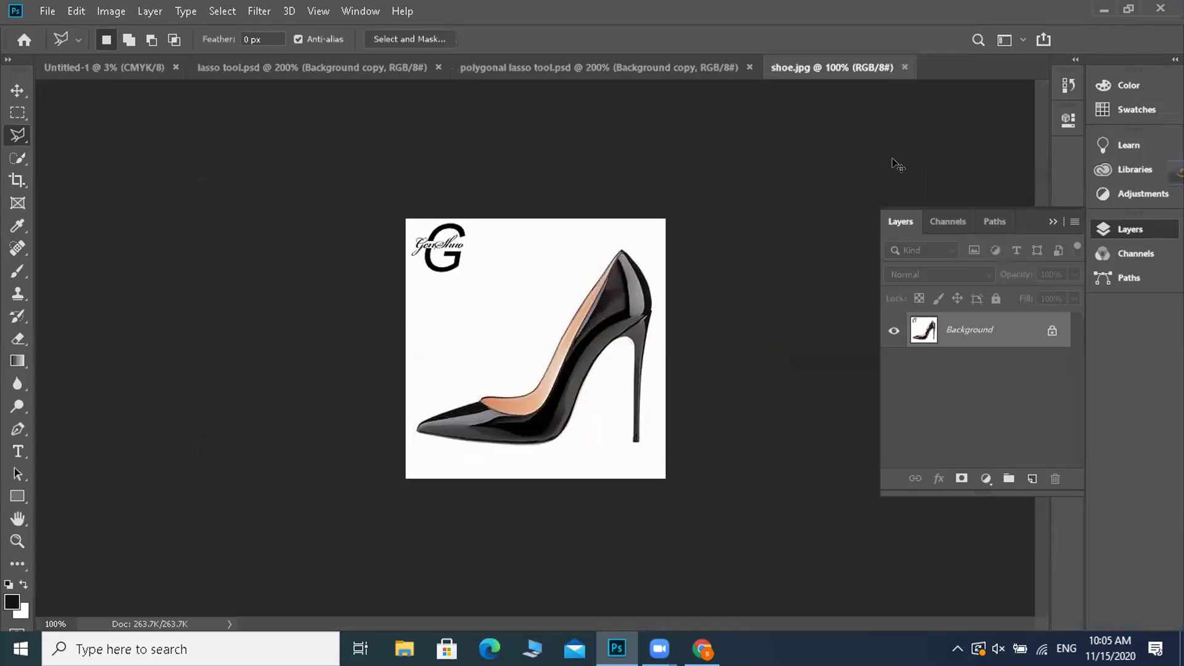
key("ctrl+plus")
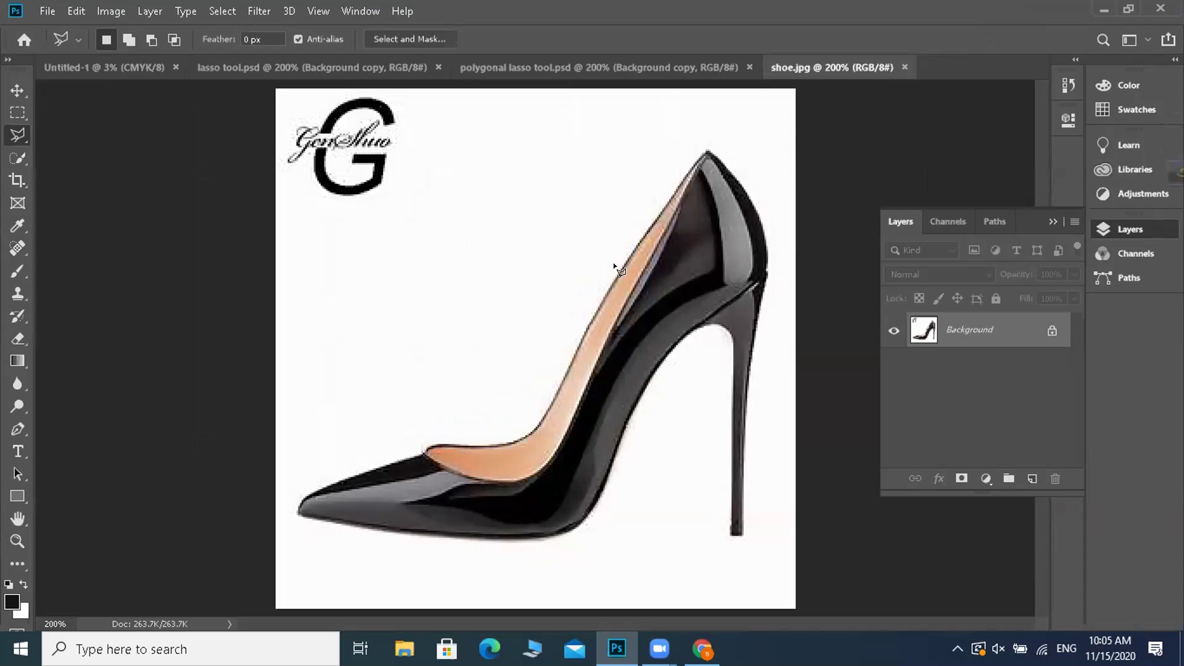
- Duplicate the locked Background into a Background copy layer
right_click(939, 337)
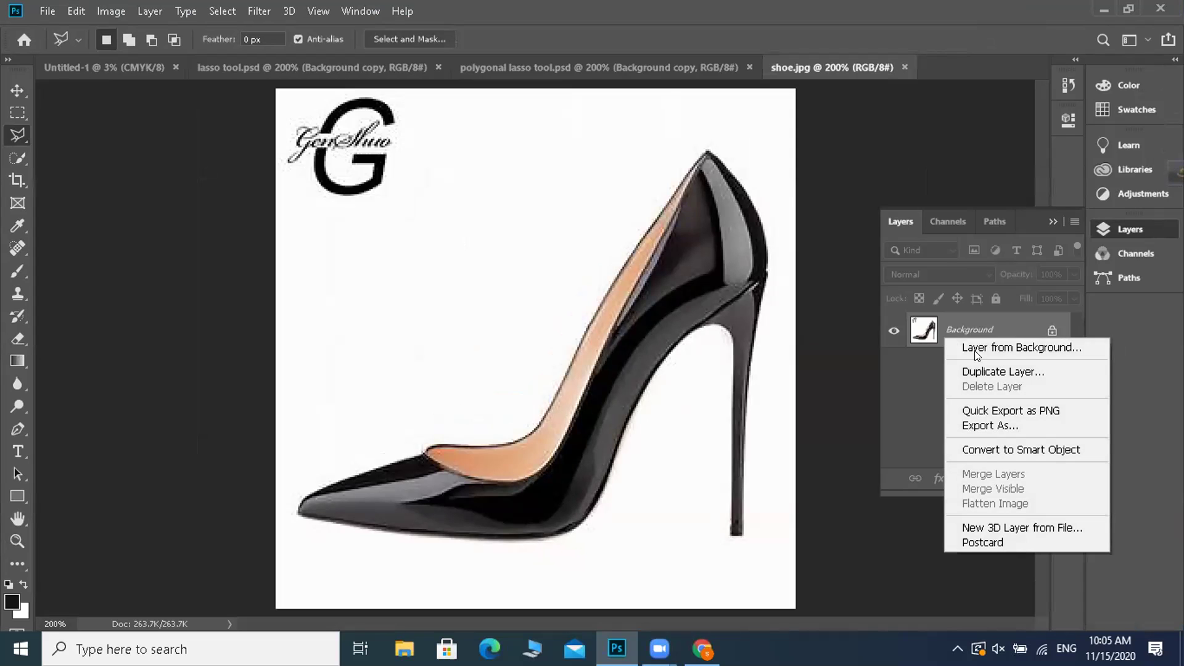
left_click(1001, 369)
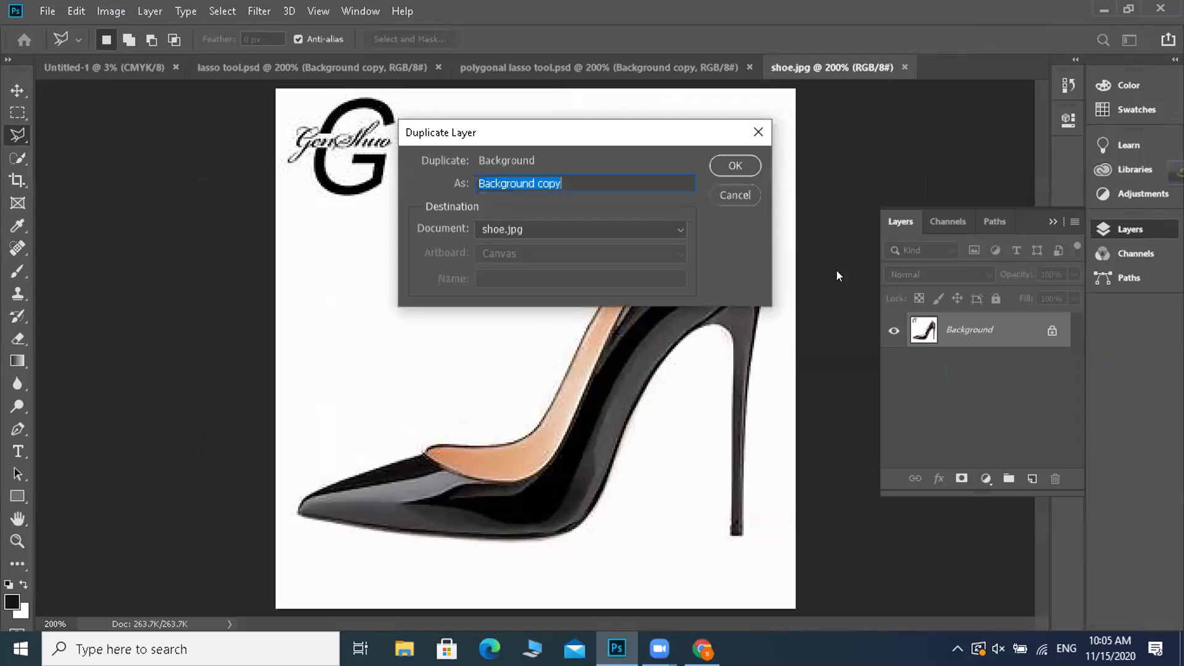
left_click(737, 162)
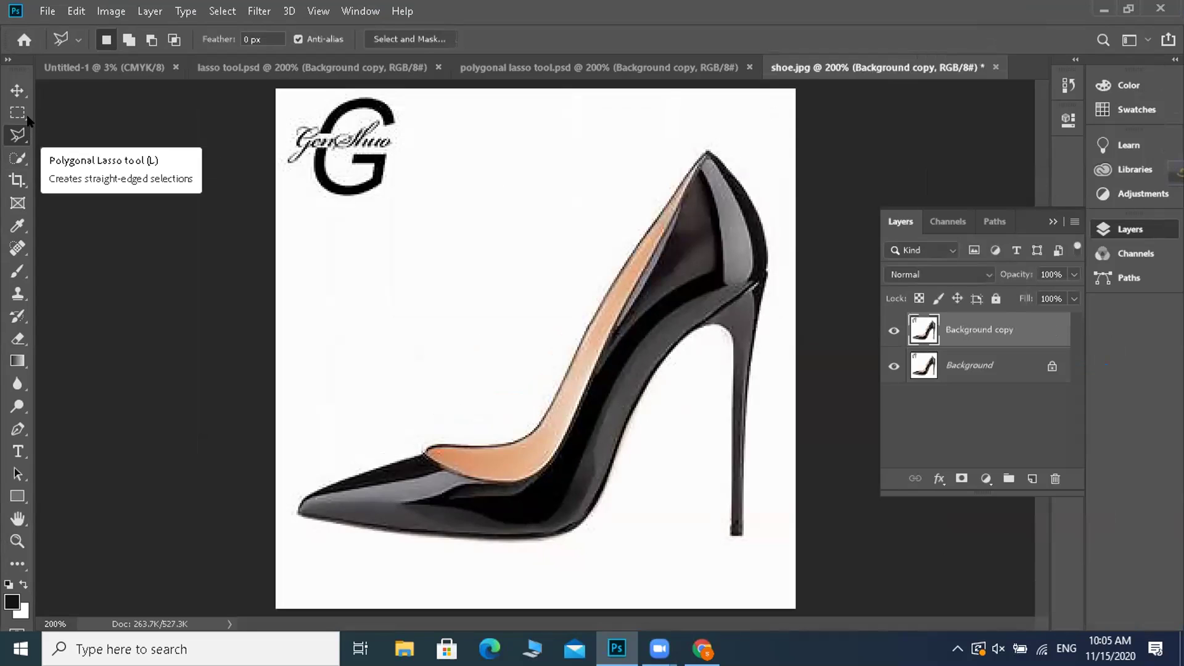
- Pick the Quick Selection tool in Add to selection mode and fit the image on screen
left_click(27, 158)
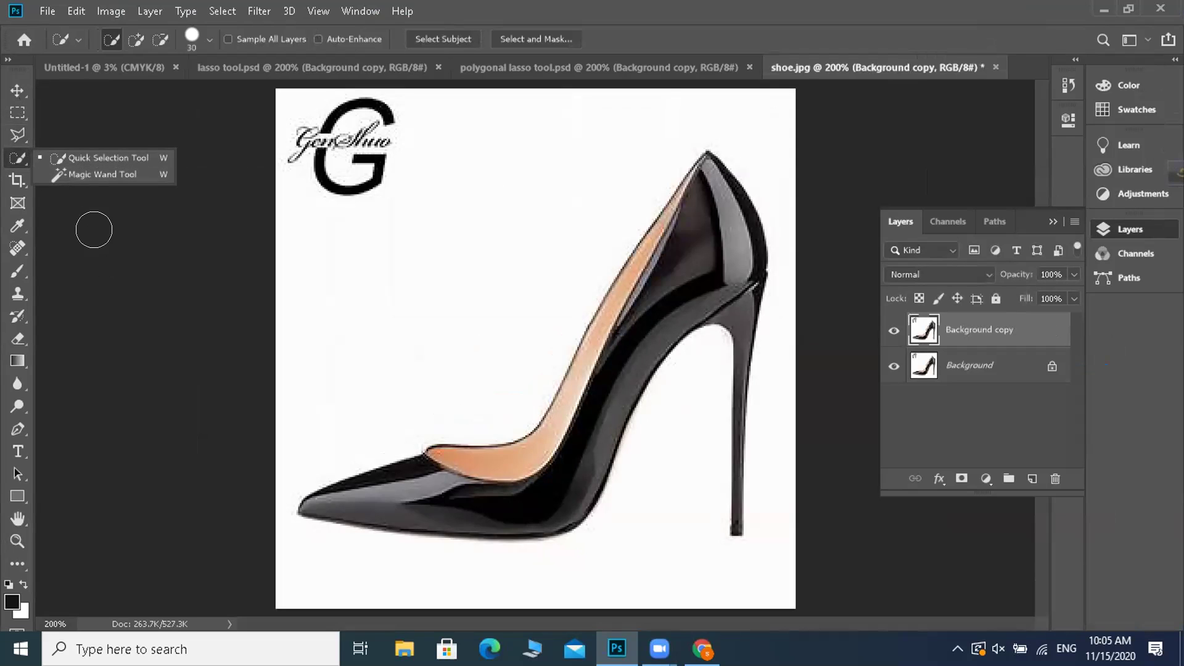
left_click(136, 39)
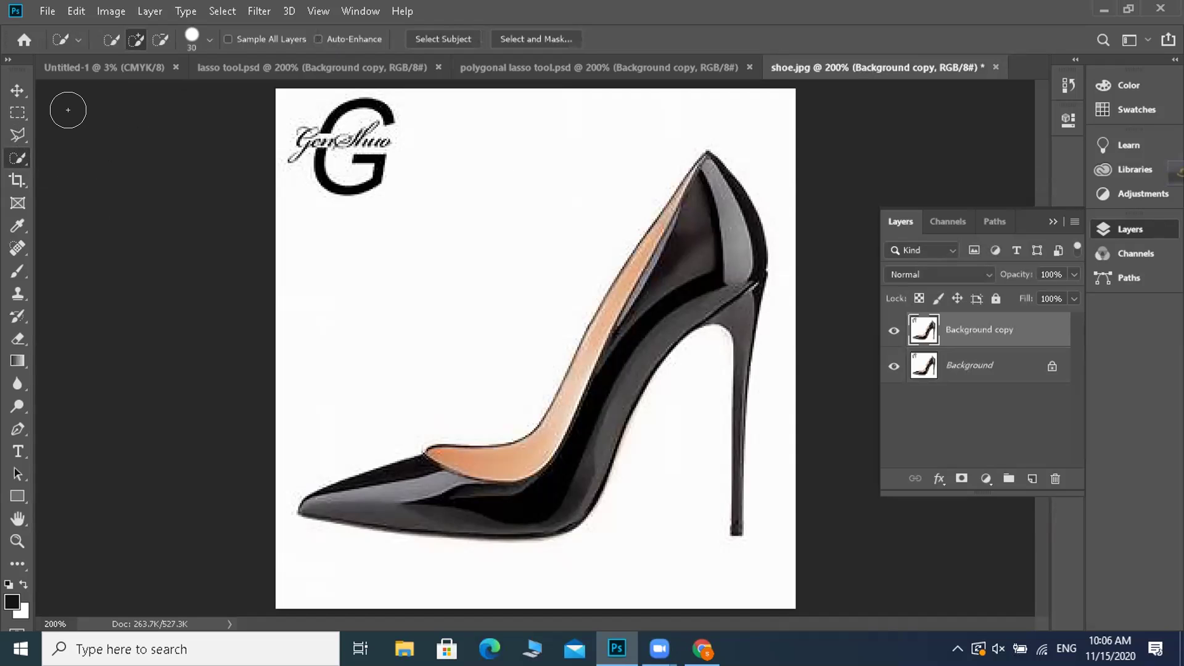
left_click(1129, 9)
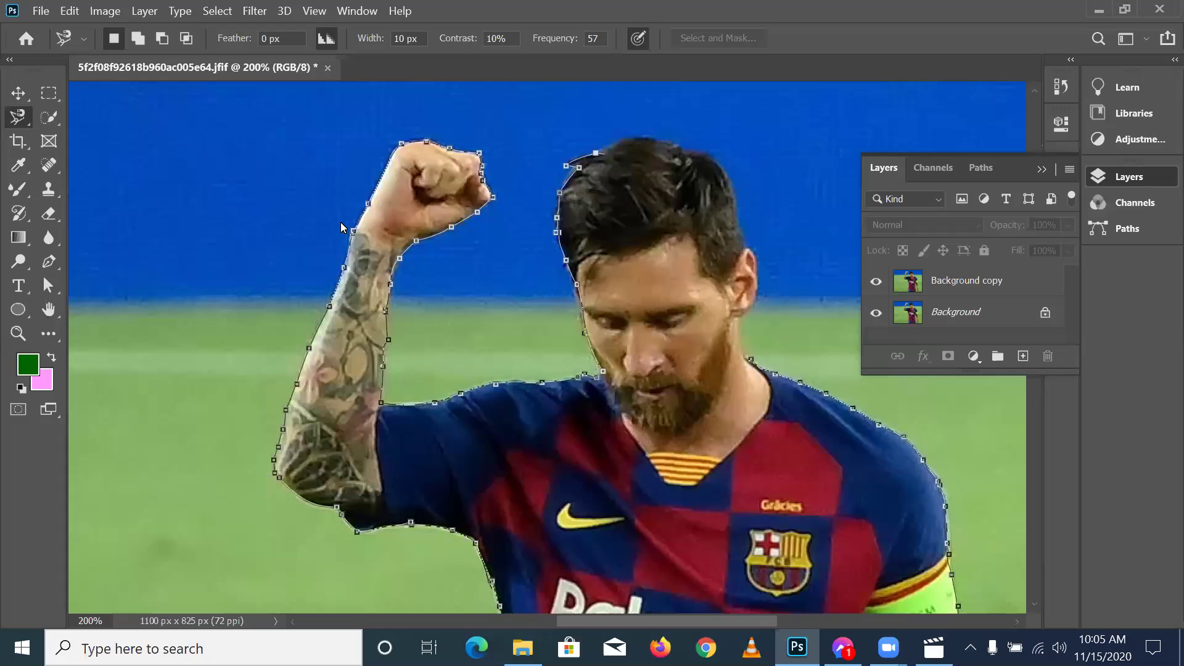
key("Return")
key("ctrl+0")
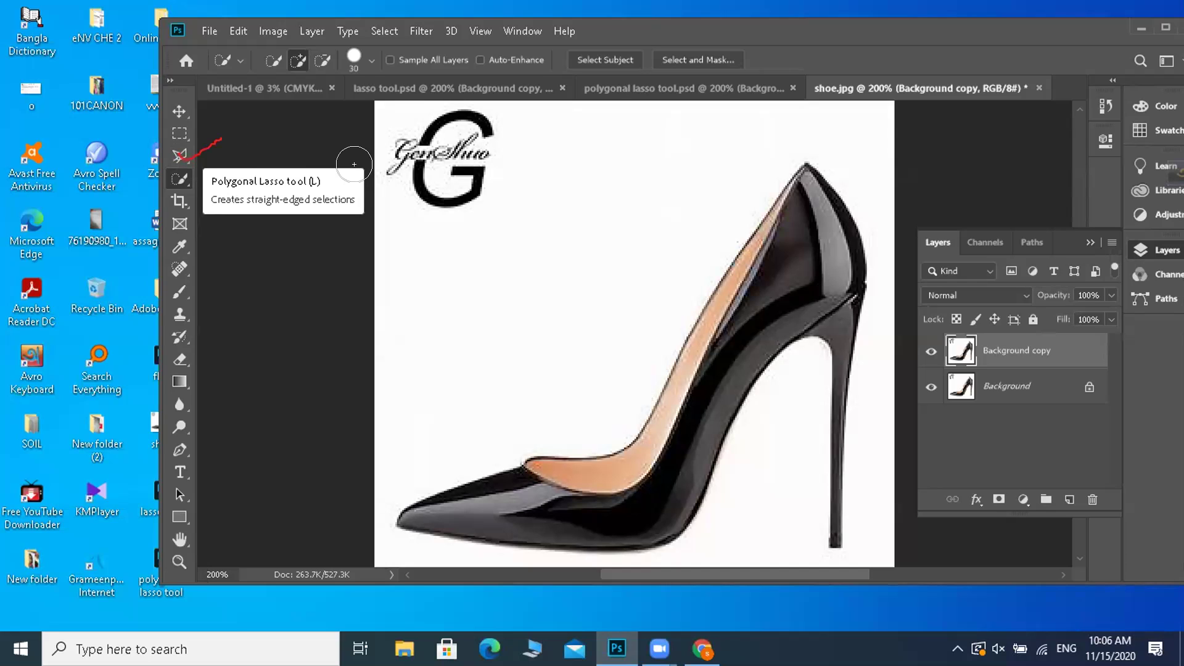
- Switch to the Magnetic Lasso and start tracing at the shoe's toe
left_click(189, 162)
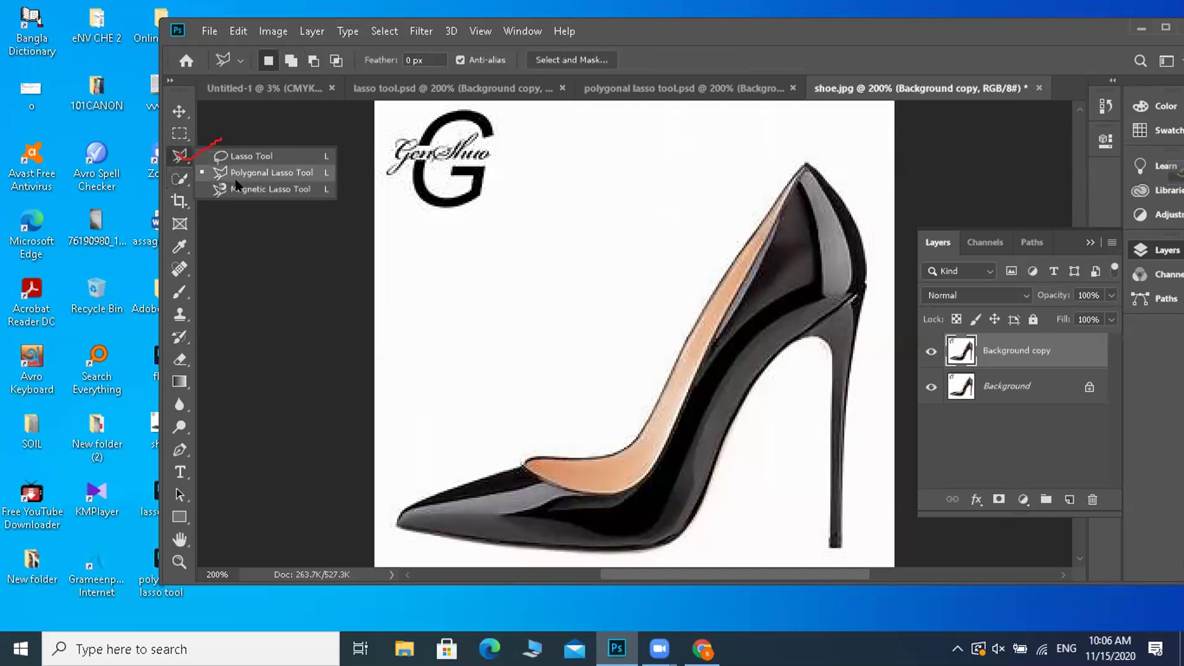
left_click(242, 189)
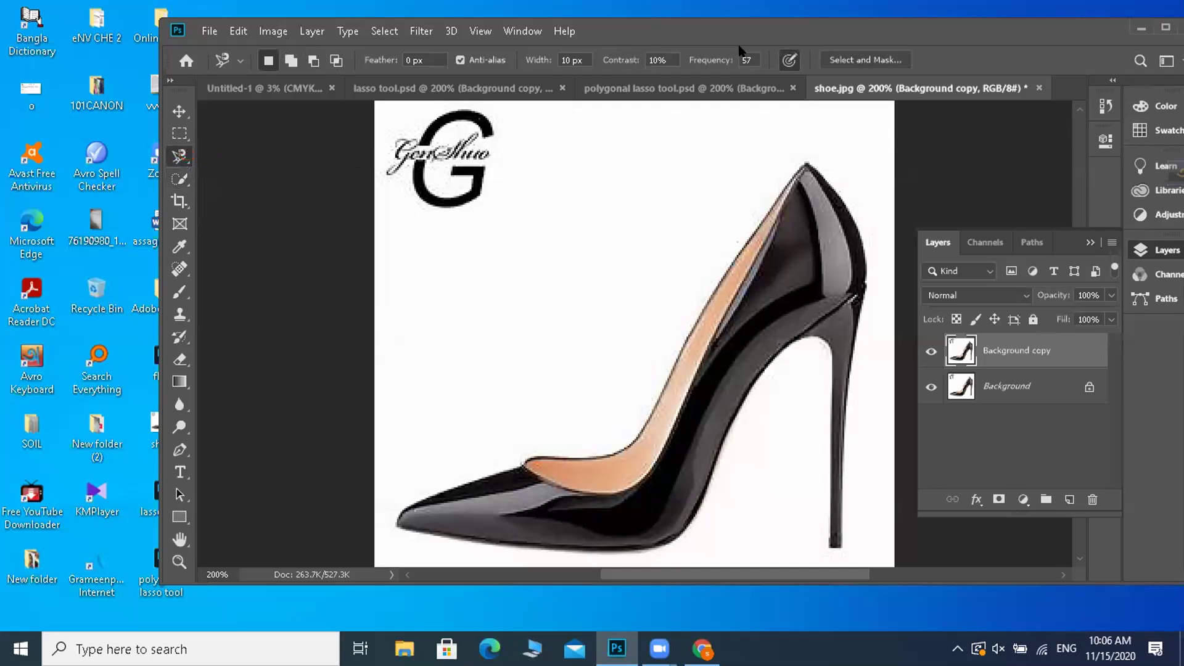
left_click(1159, 27)
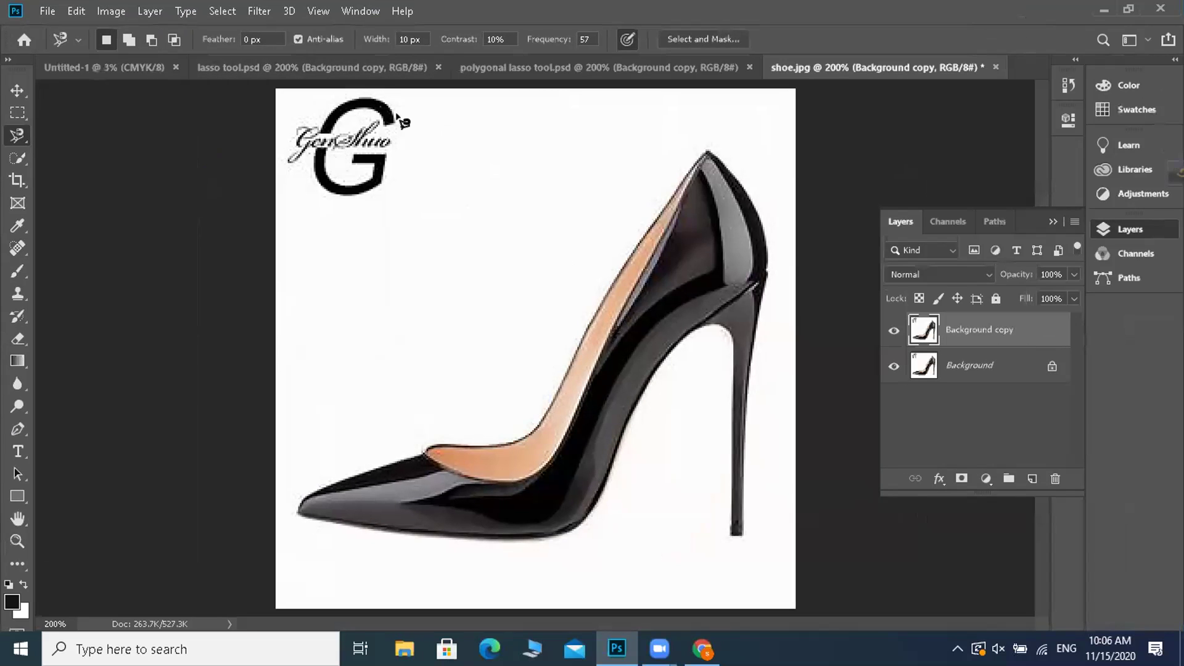
left_click(297, 515)
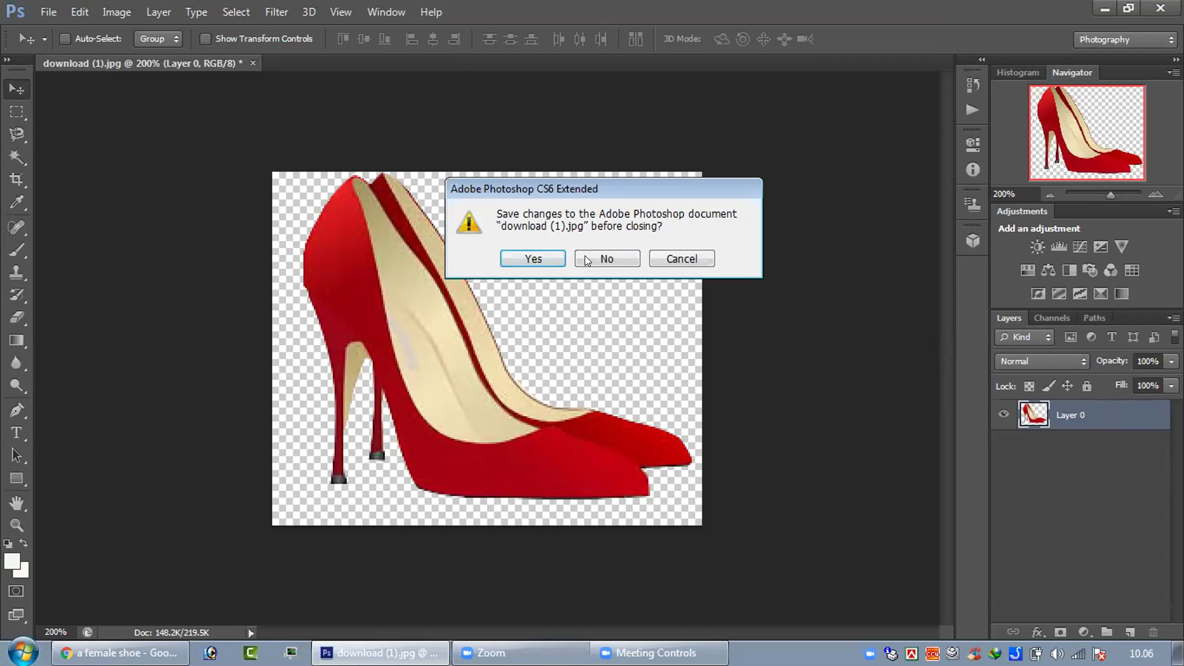
- Save the red-heels cut-out as a Photoshop PDF named 'female shoe'
left_click(545, 258)
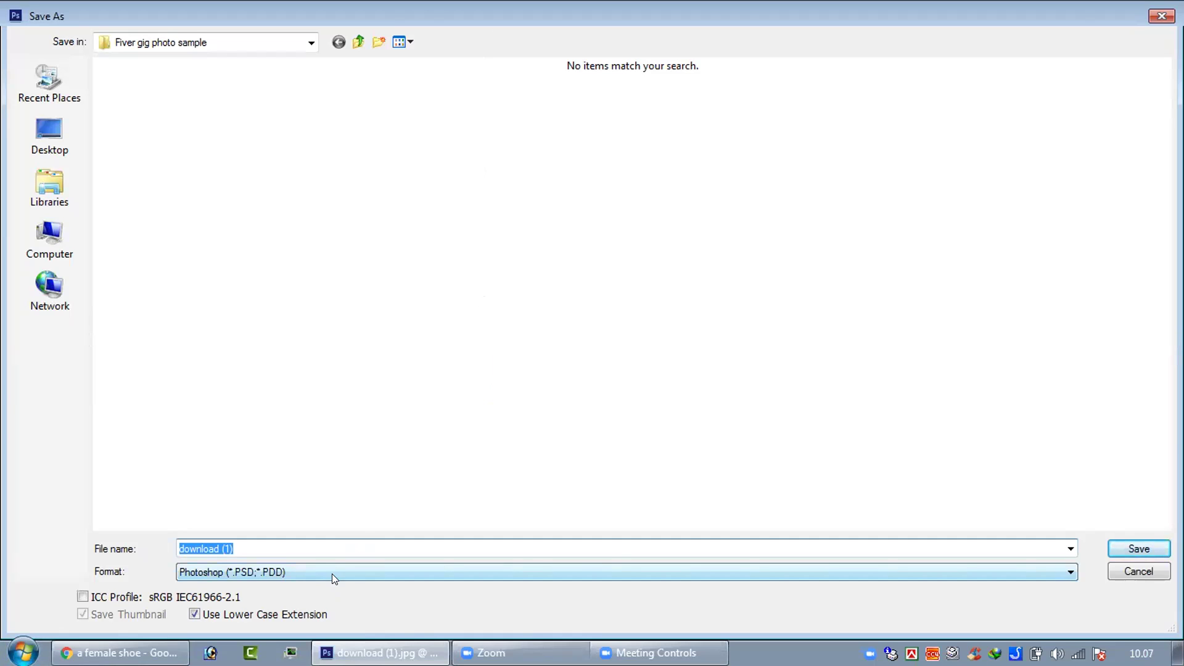
type("female shoe")
left_click(336, 570)
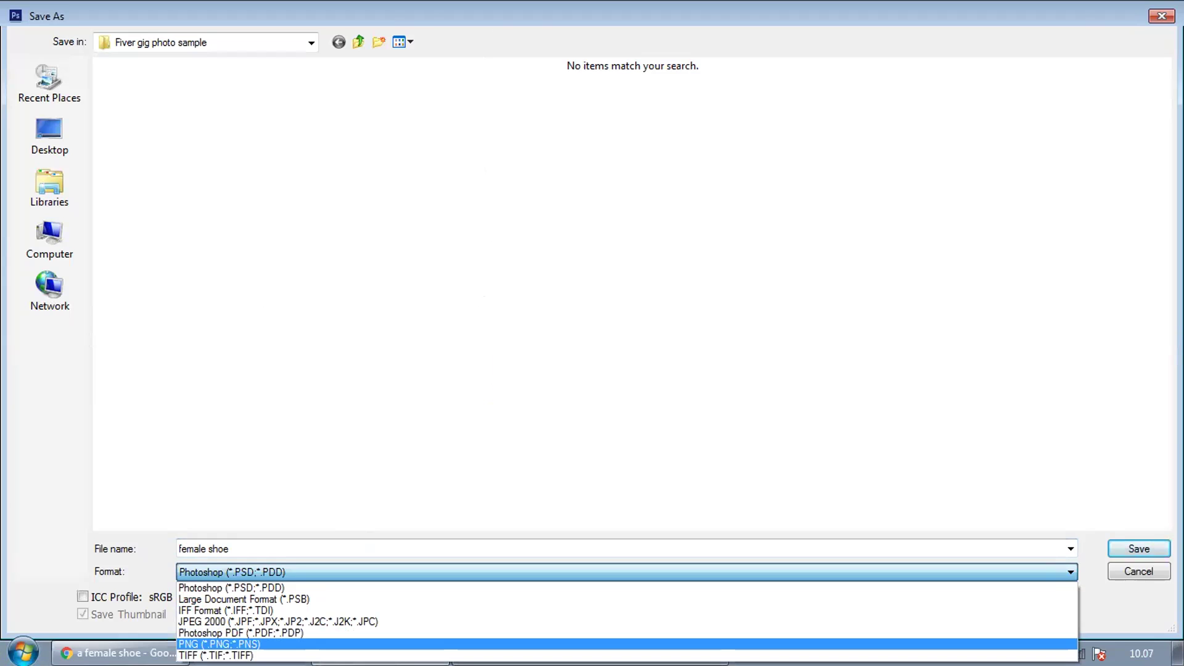
left_click(312, 633)
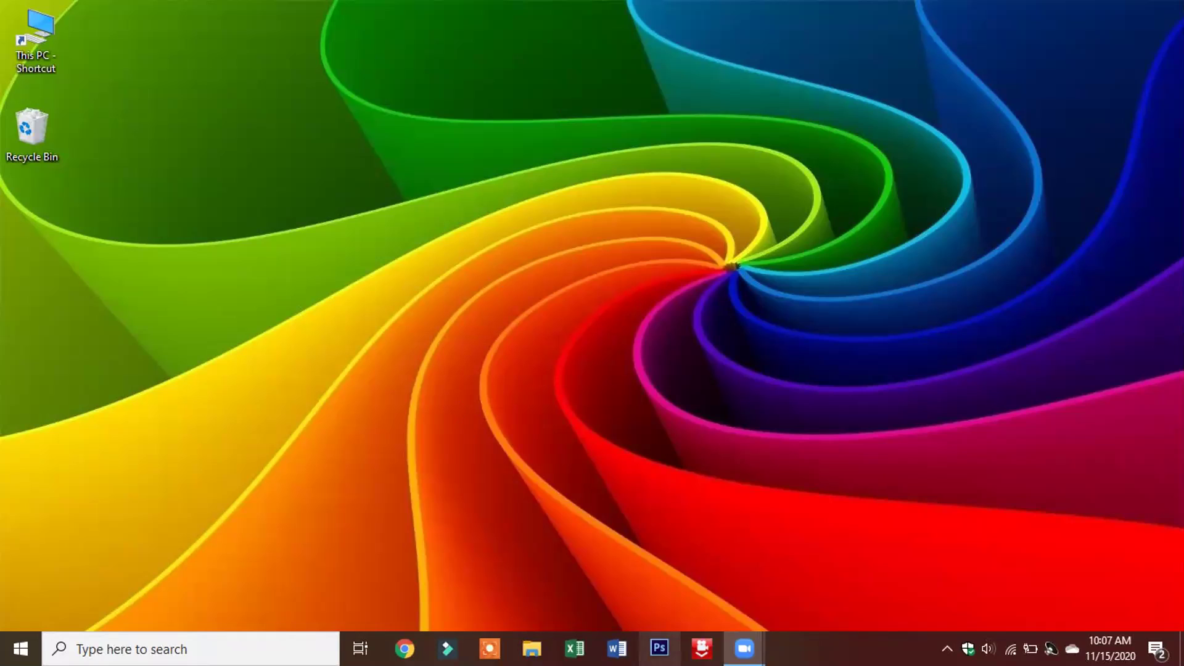
- Relaunch Photoshop CS6 from the taskbar, dismissing the 'another Photoshop is running' notice
left_click(659, 647)
left_click(706, 376)
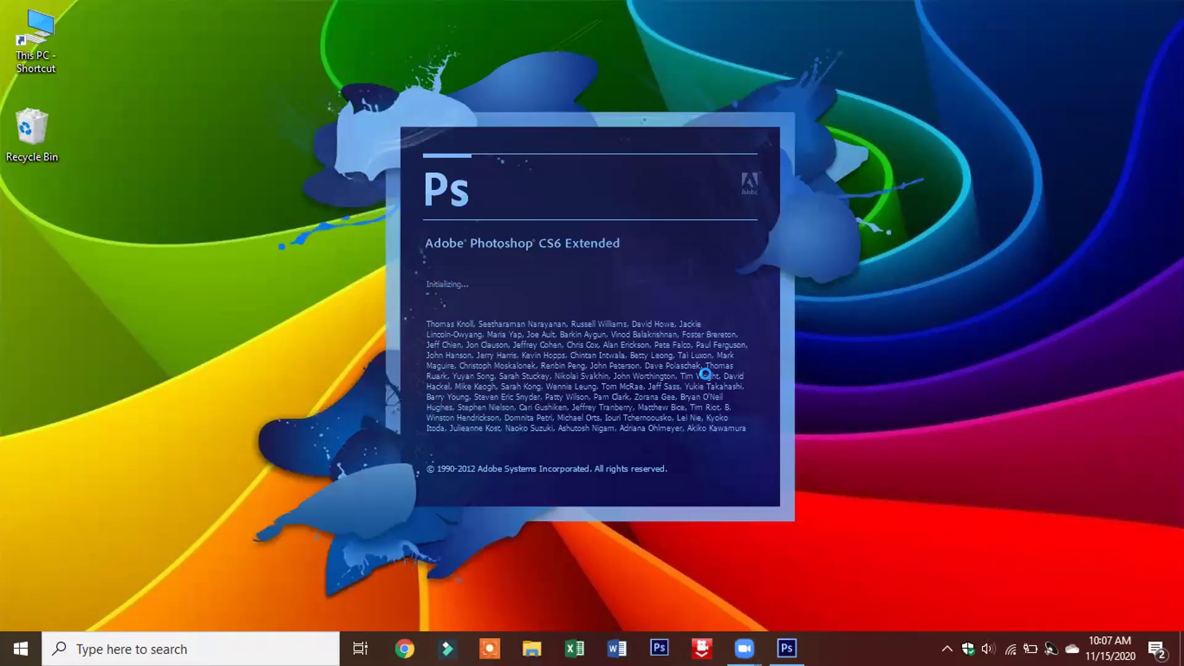
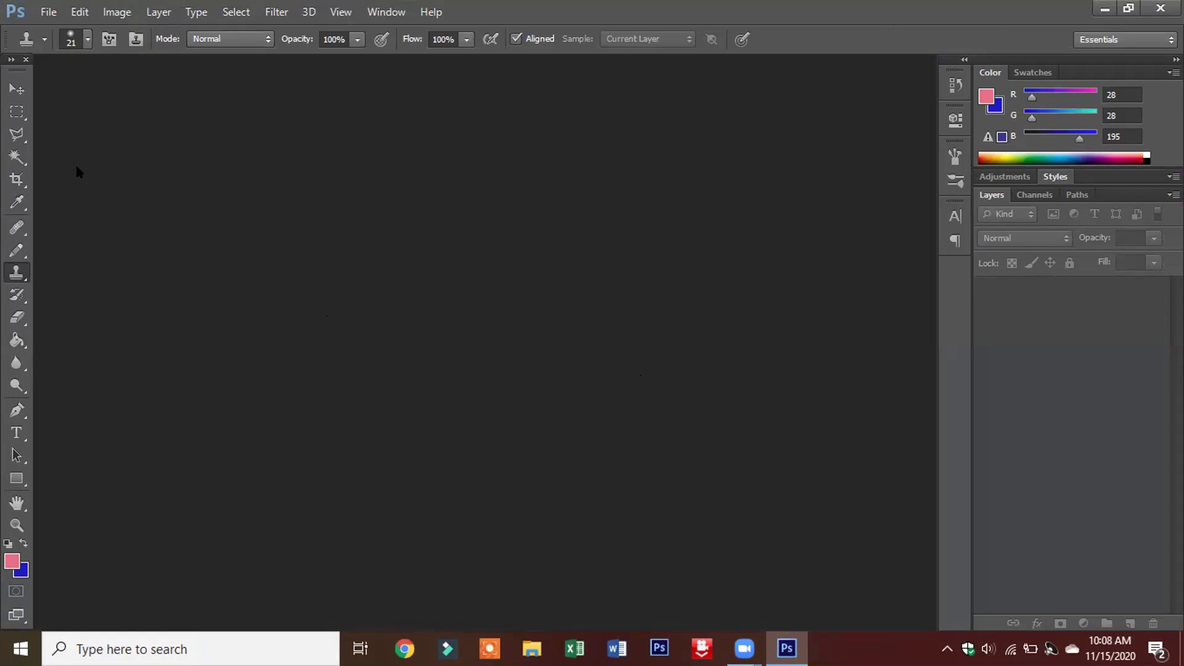
- Choose File > Open to bring up the Open dialog on the Desktop folder
left_click(52, 12)
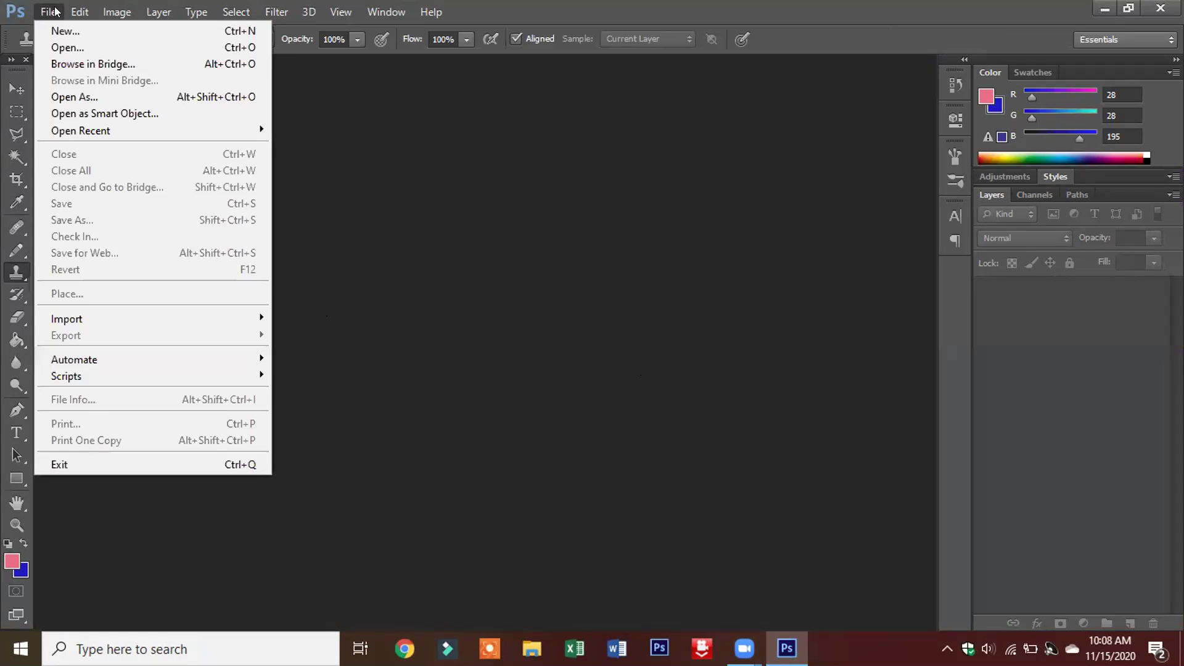
left_click(64, 48)
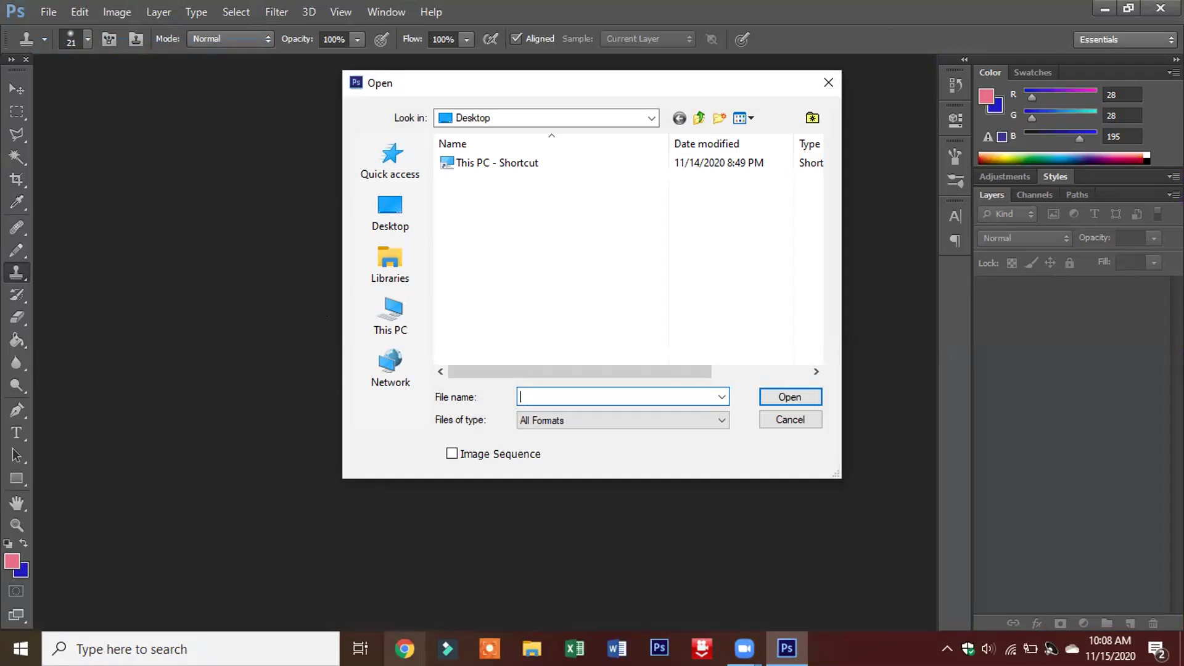
- Bring up Save As for the football player photo as a layered PSD on New Volume (D:)
left_click(405, 648)
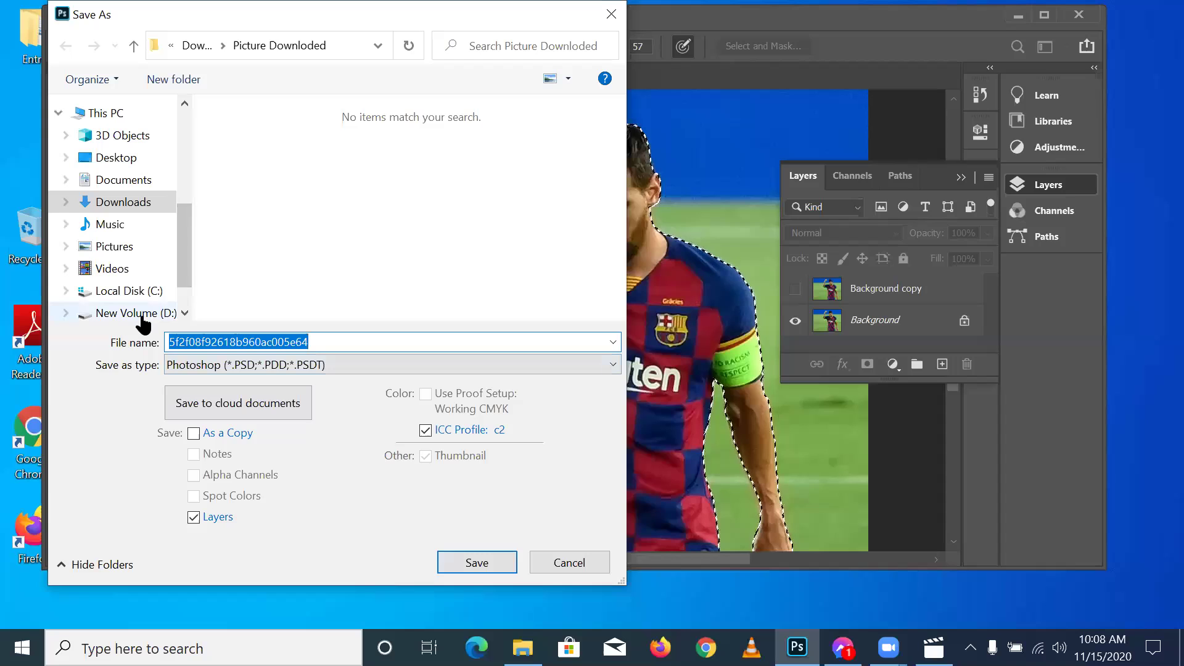
left_click(130, 313)
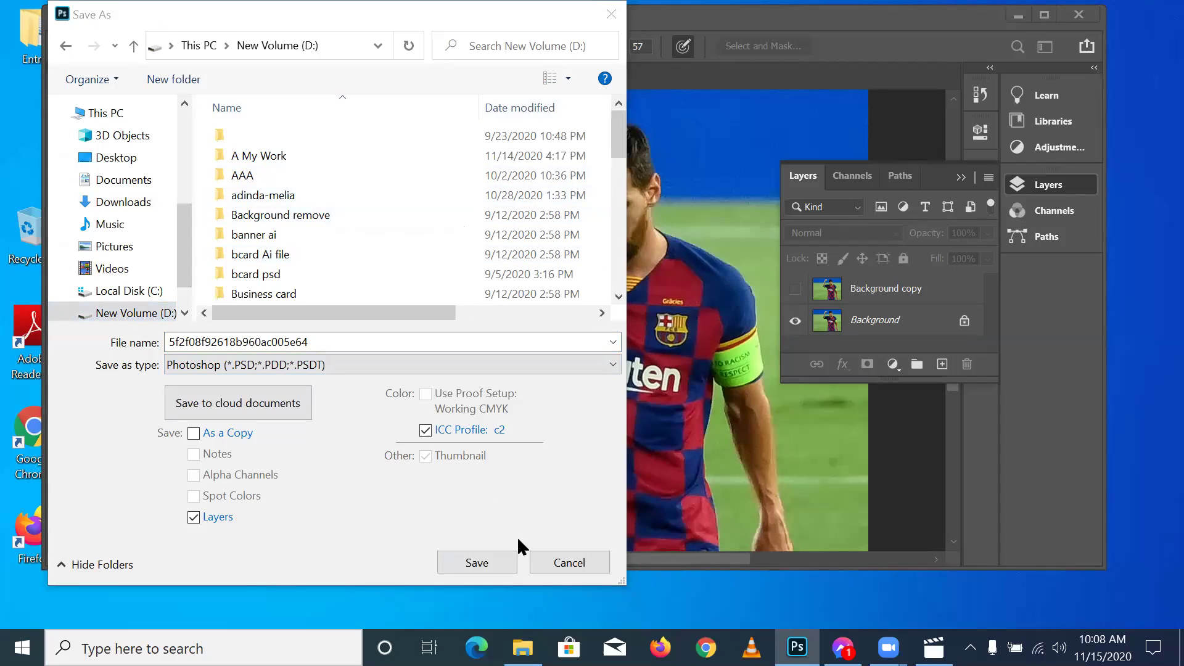
- Cancel Save As, make Background copy visible and active, and hide the original Background layer
key("Escape")
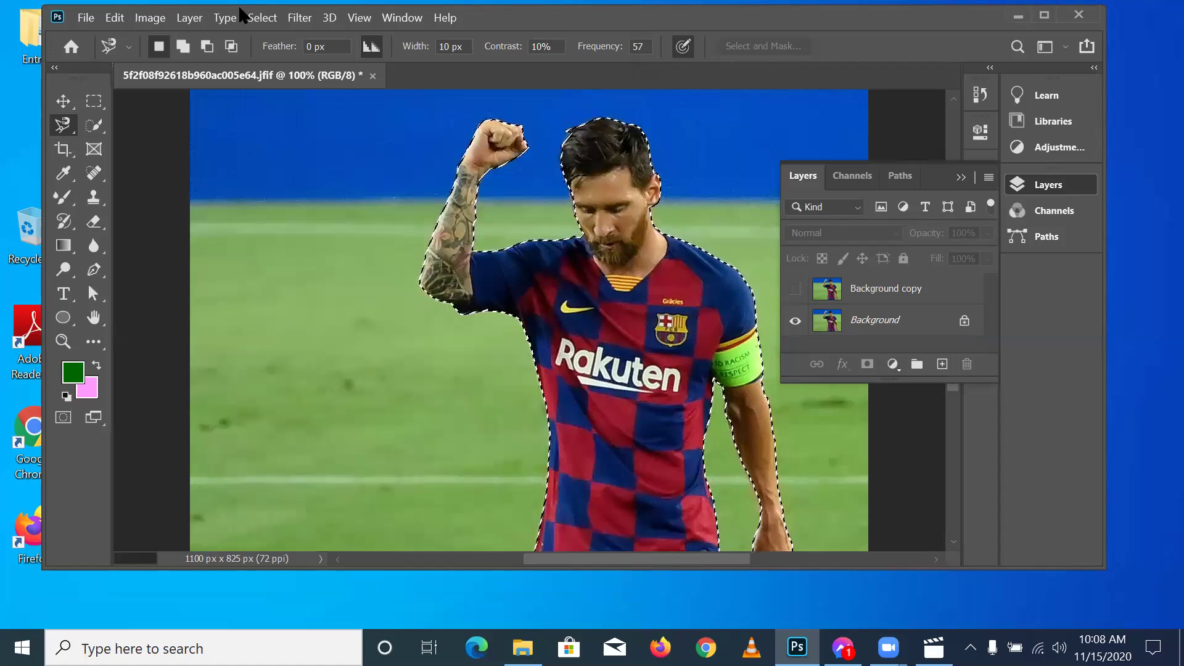
left_click(262, 18)
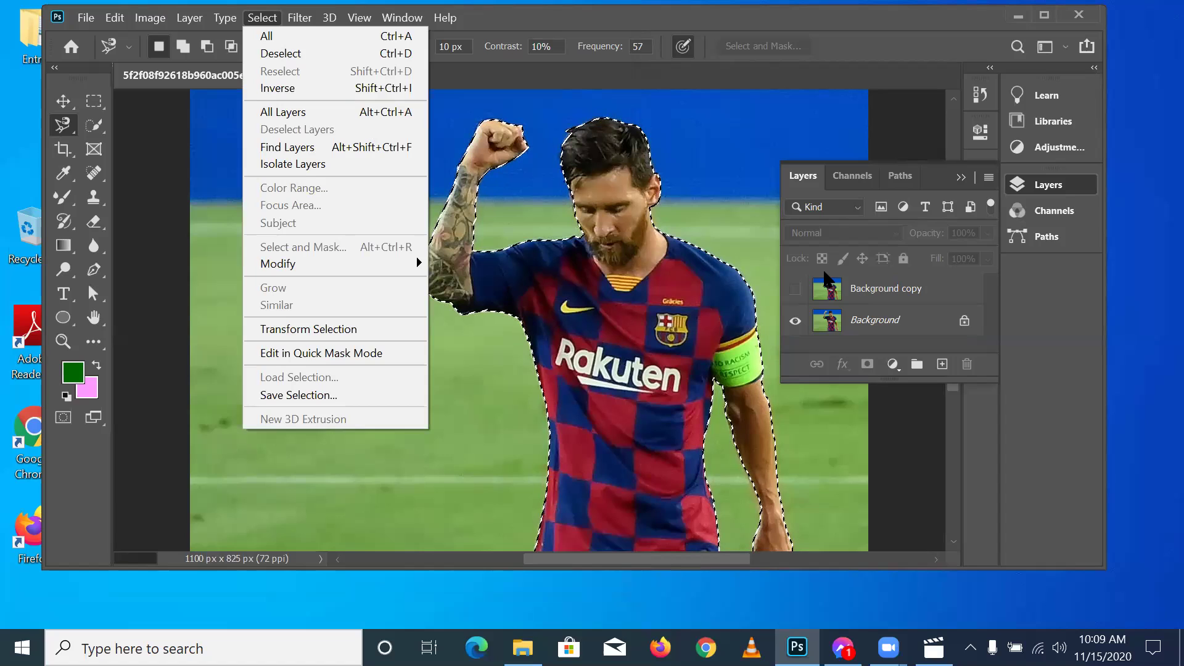
left_click(795, 289)
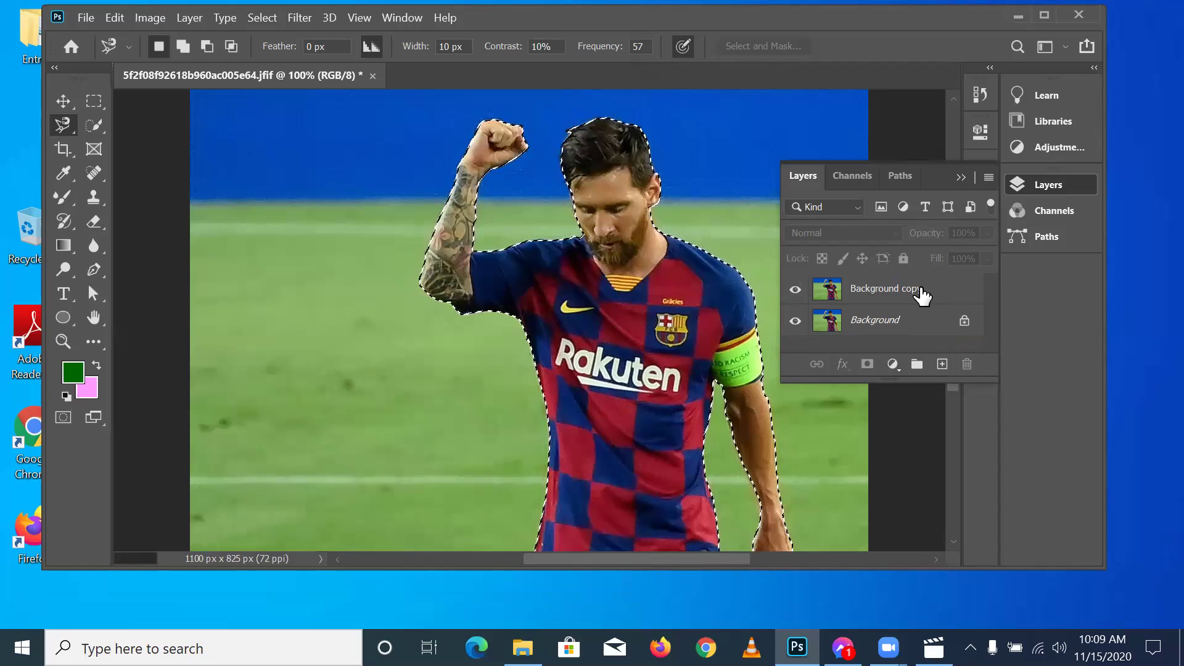
left_click(917, 294)
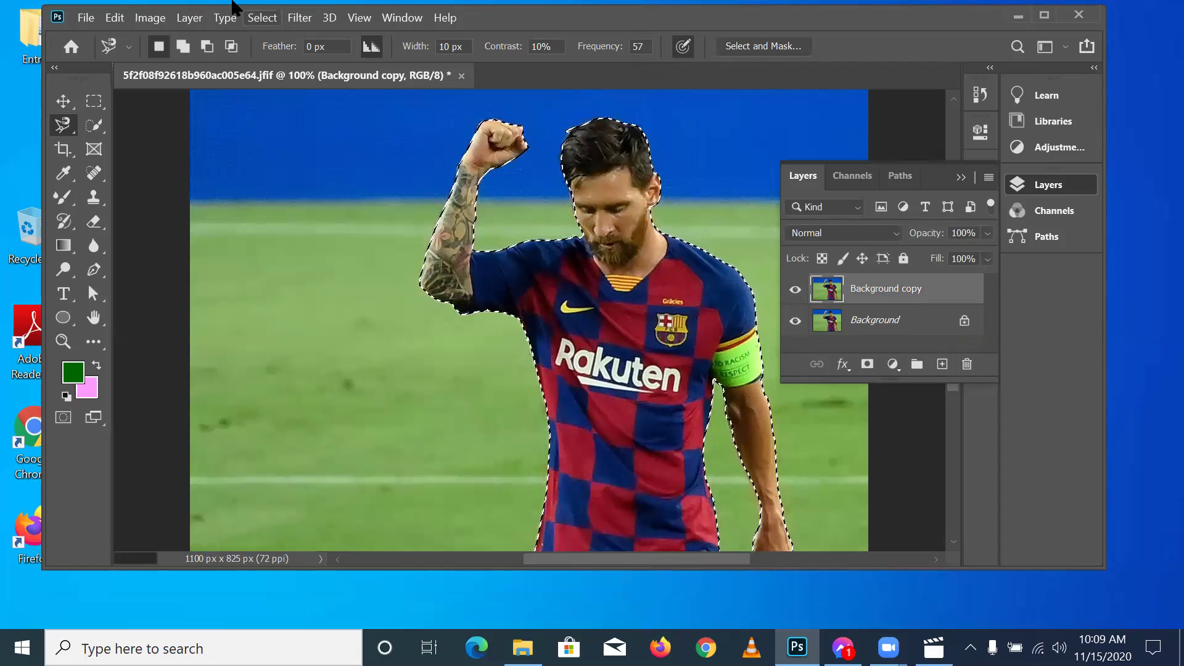
left_click(236, 9)
left_click(795, 320)
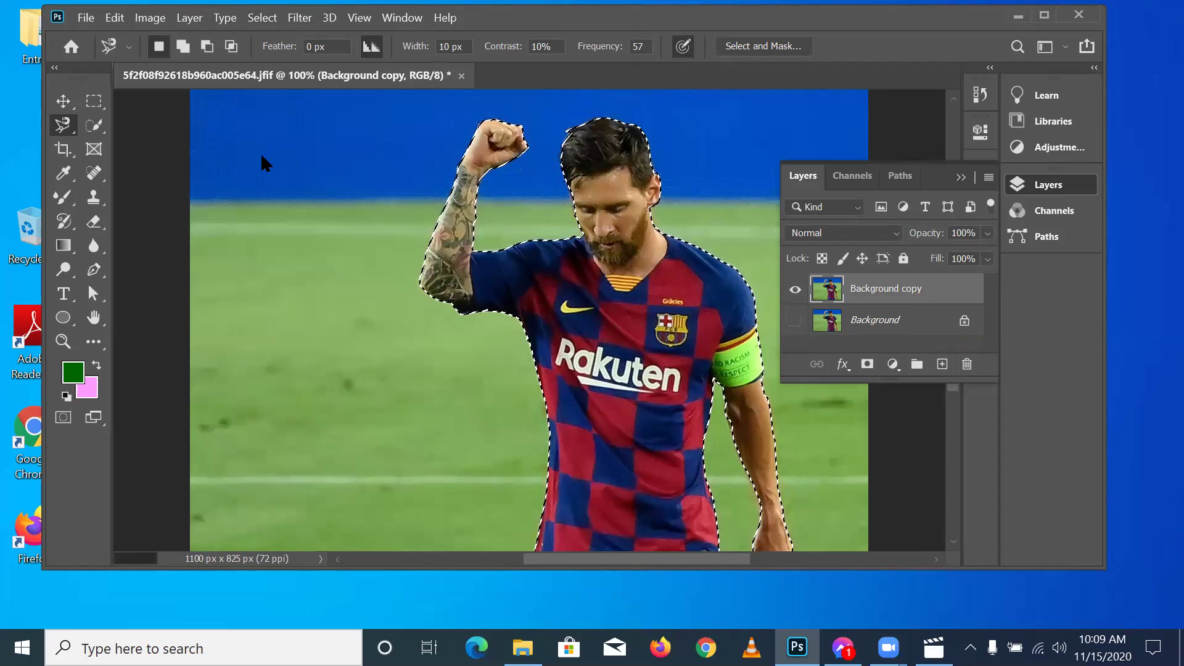
- Invert the selection and delete the field and sky around the player
key("alt+s")
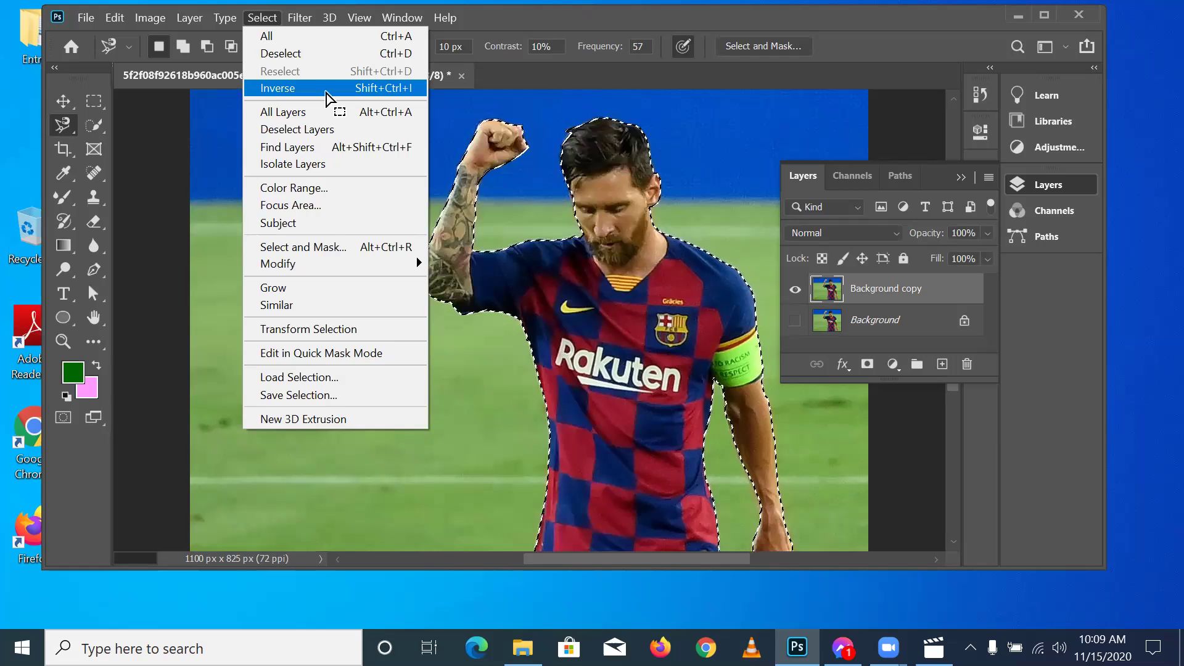
left_click(327, 92)
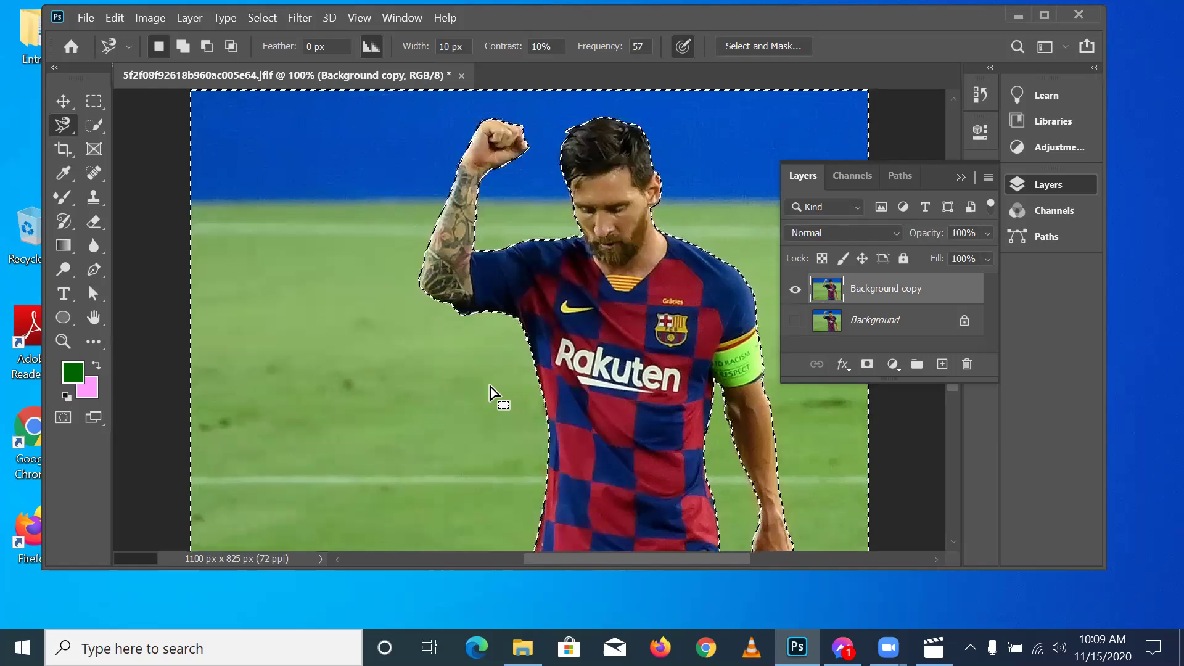
key("Delete")
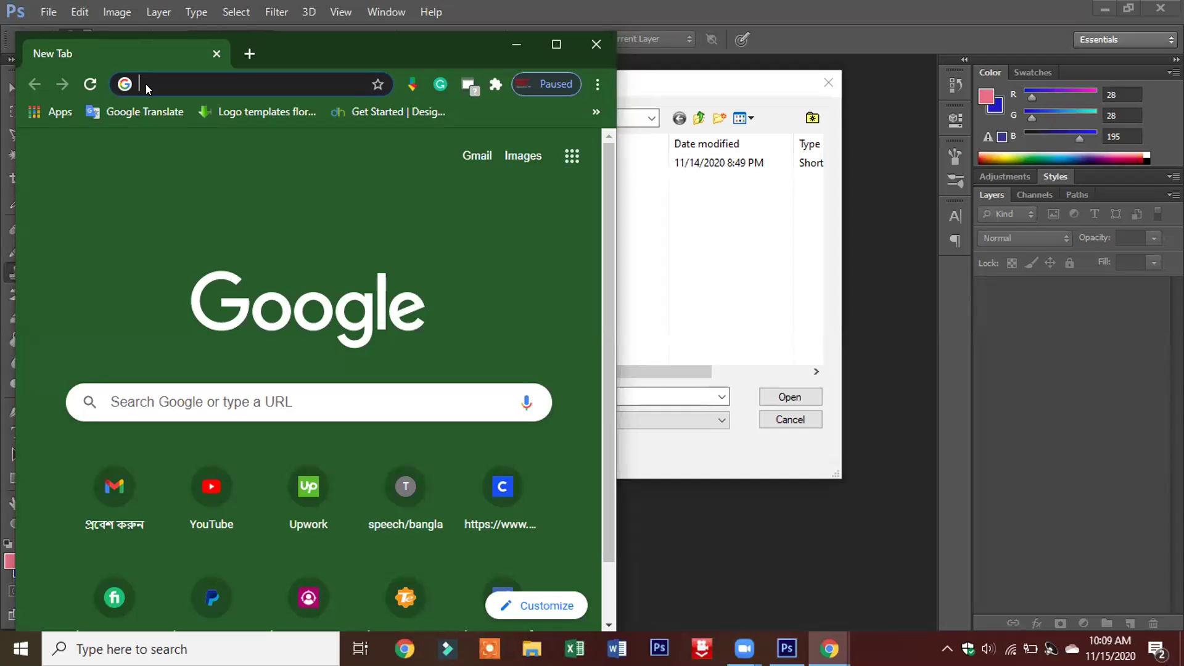
- Search Google for 'ecommerce product image' to get a grid of product photos
type("e")
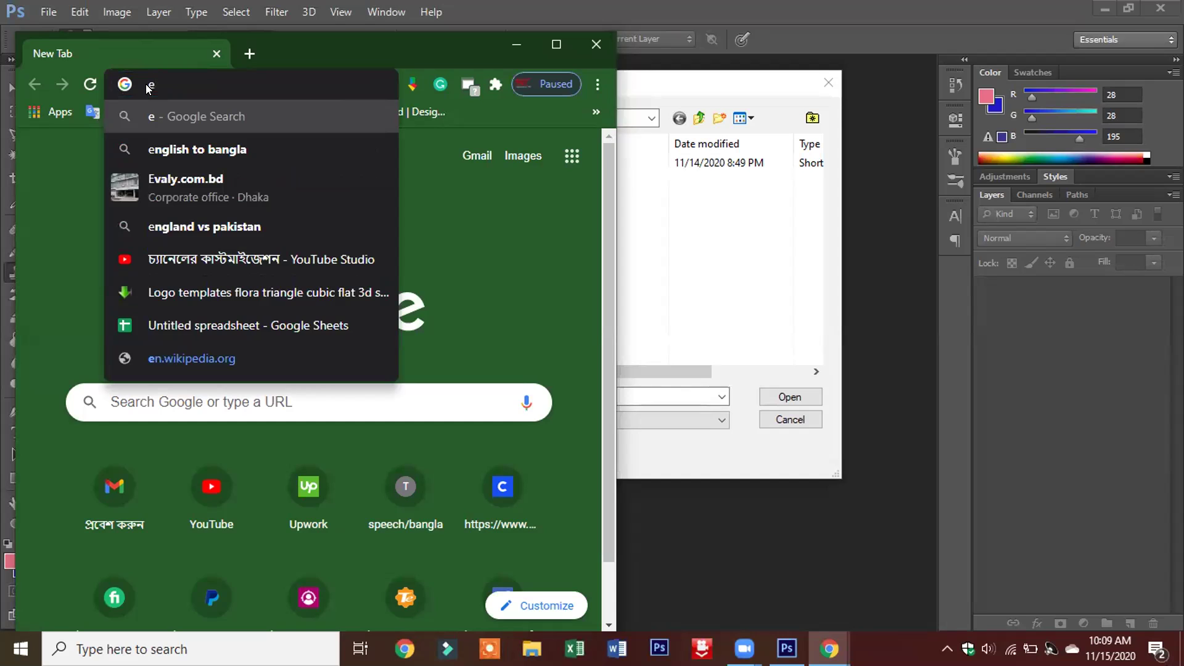
left_click(148, 85)
type("co")
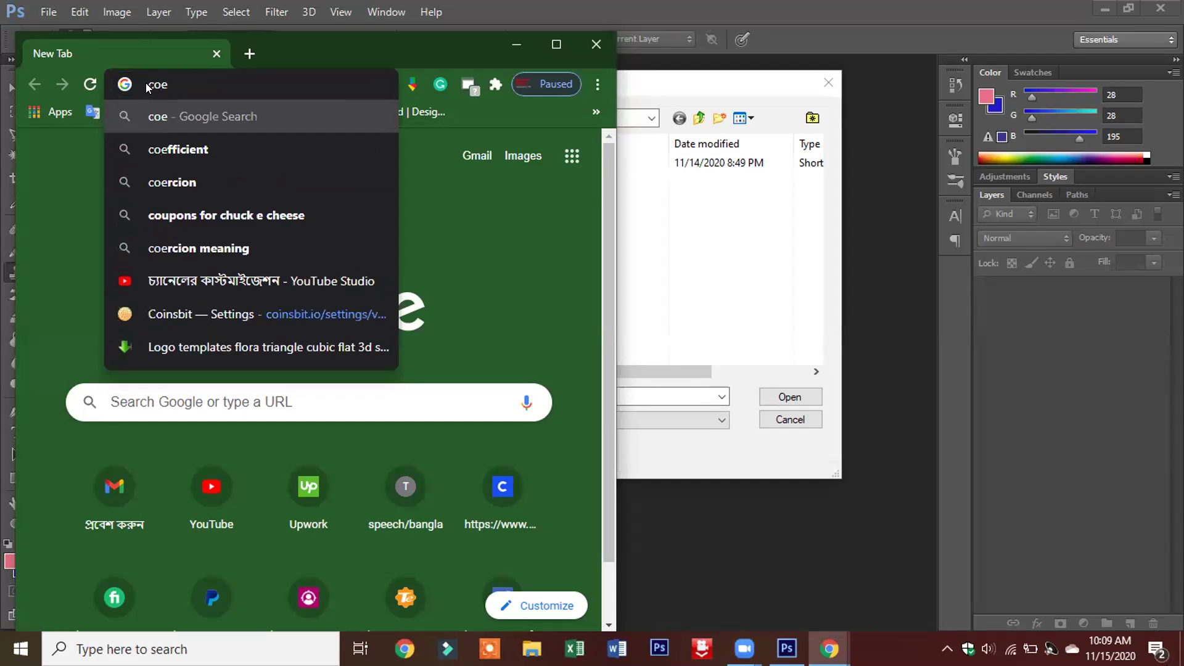
key("BackSpace")
key("BackSpace")
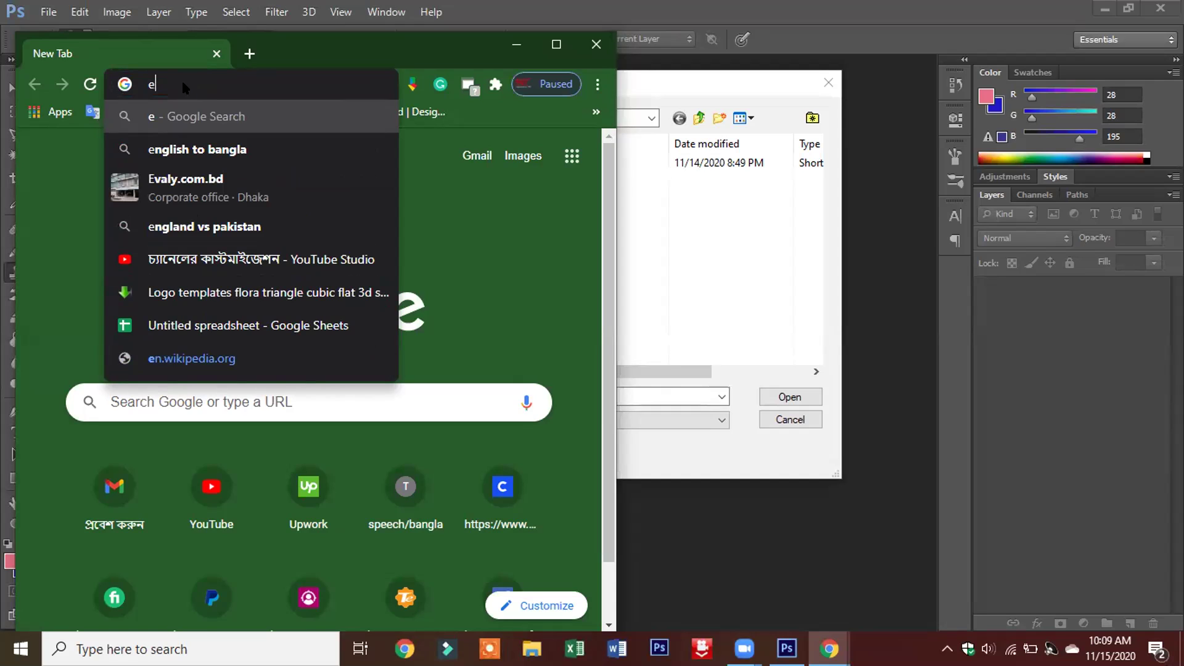
type("co")
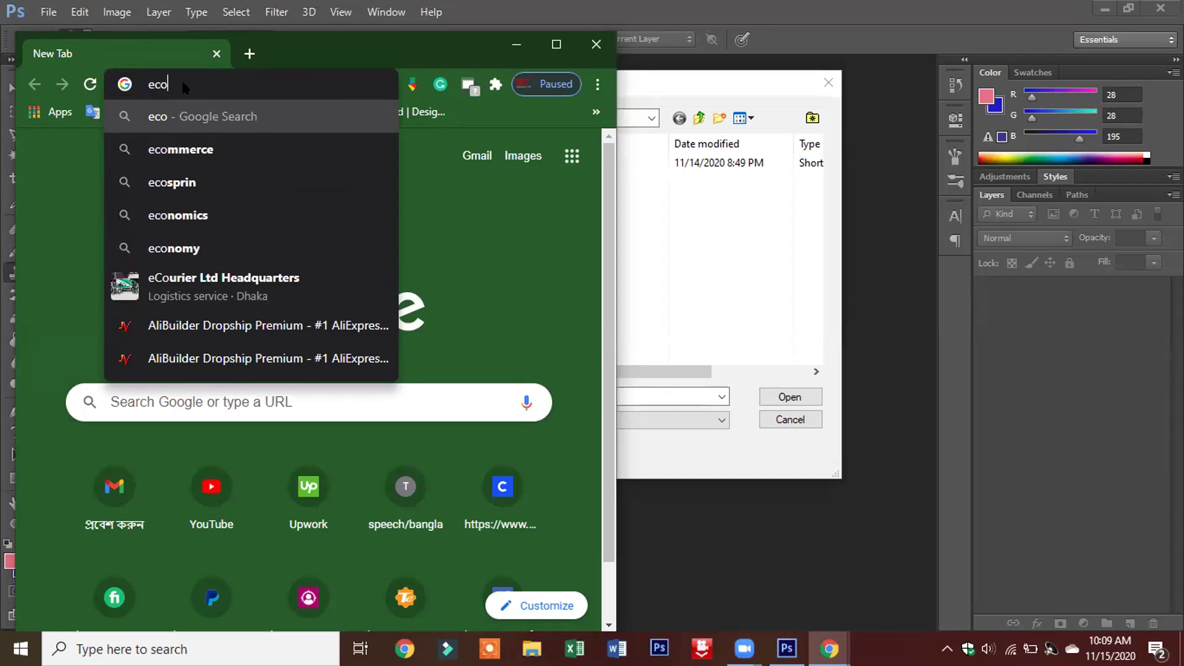
type("mm")
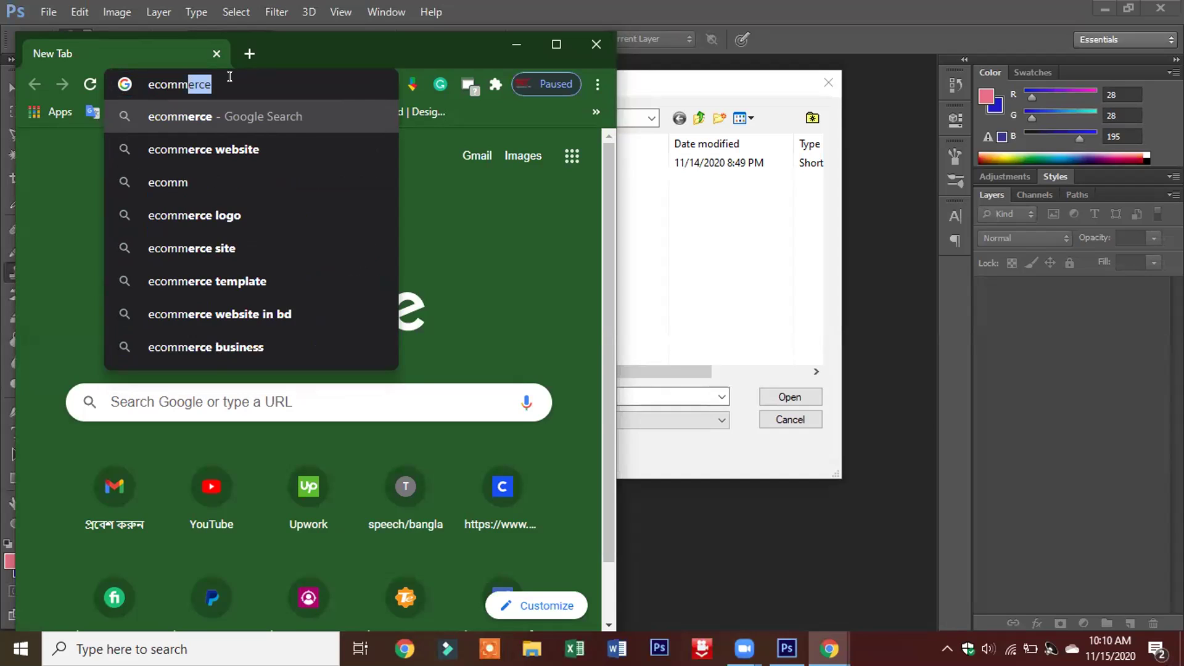
type("erce prod")
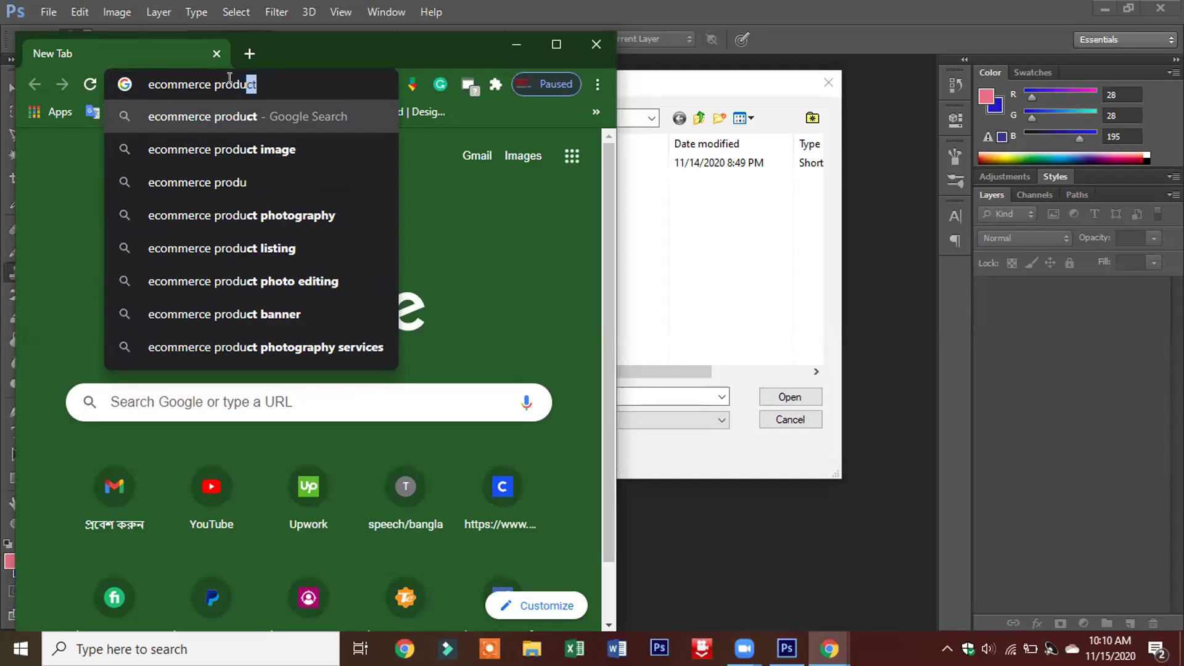
type("uct")
left_click(249, 150)
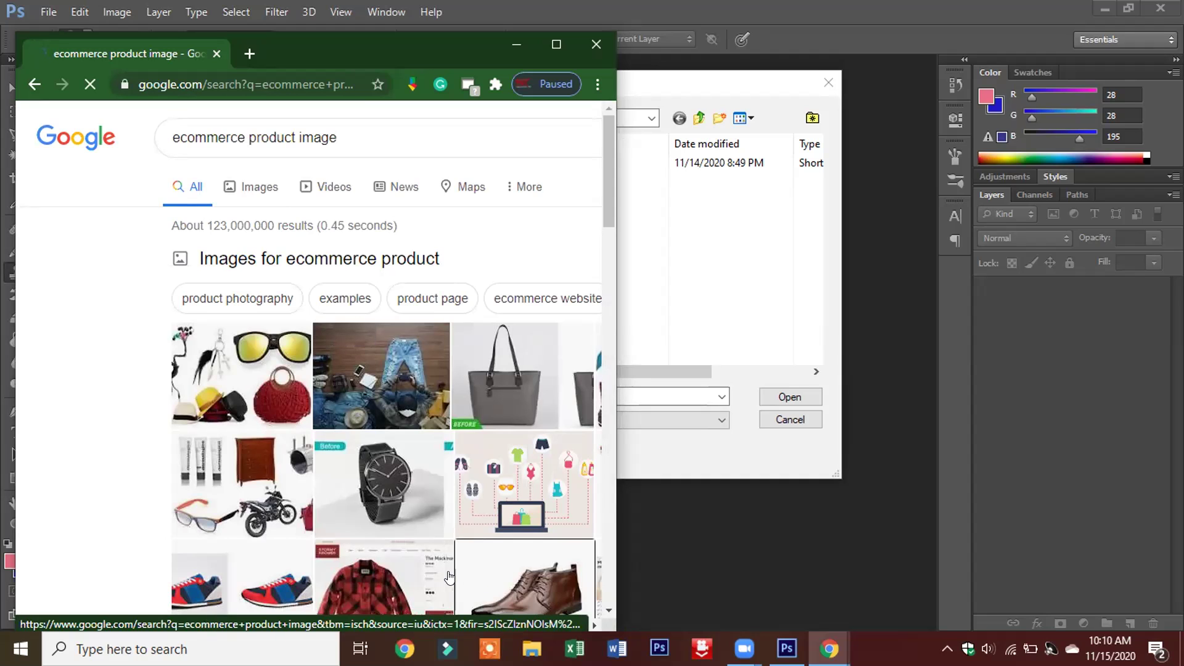
- Preview the brown leather shoe result and start saving it as download.jpg in Downloads
right_click(492, 580)
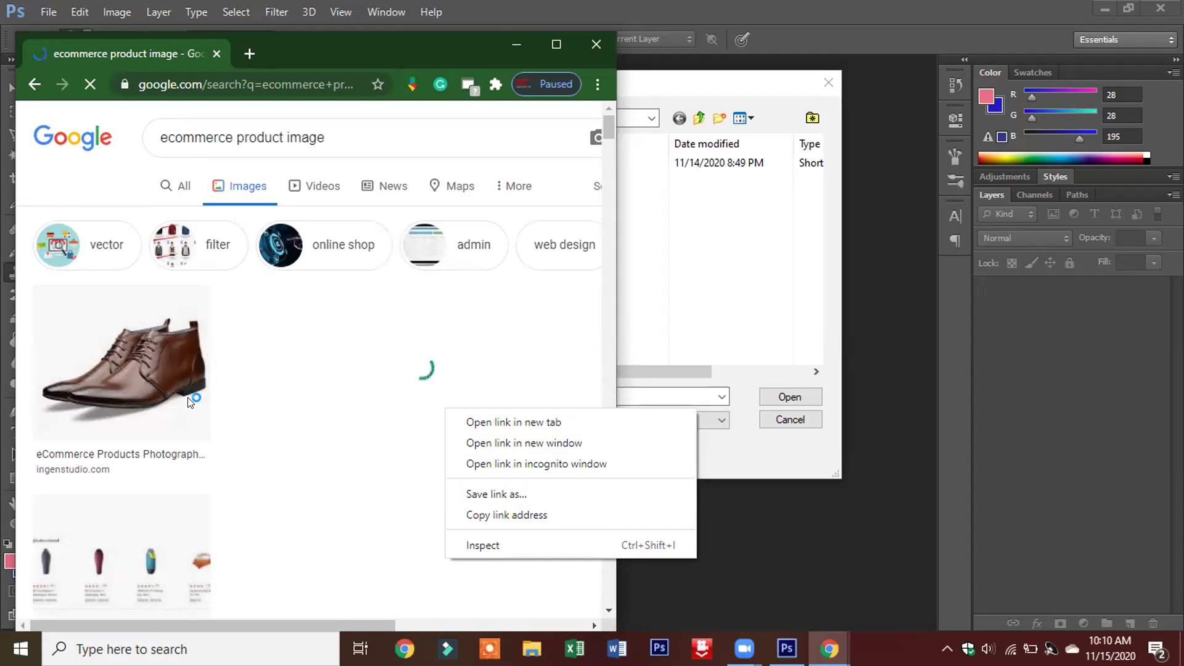
left_click(167, 383)
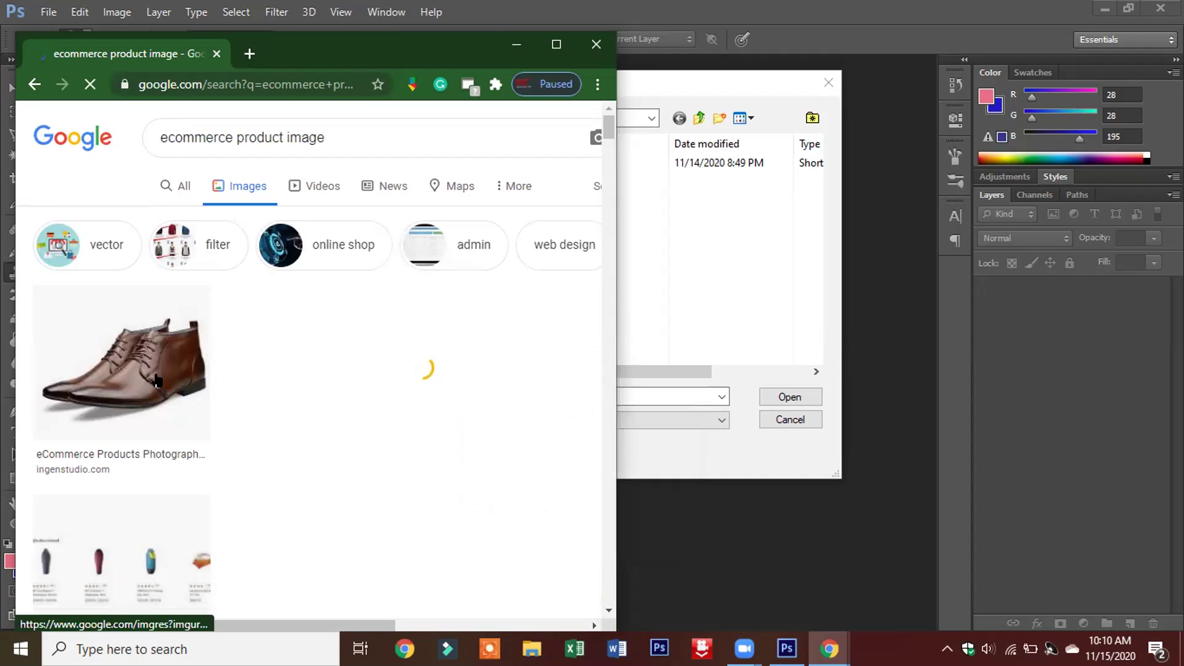
left_click(157, 381)
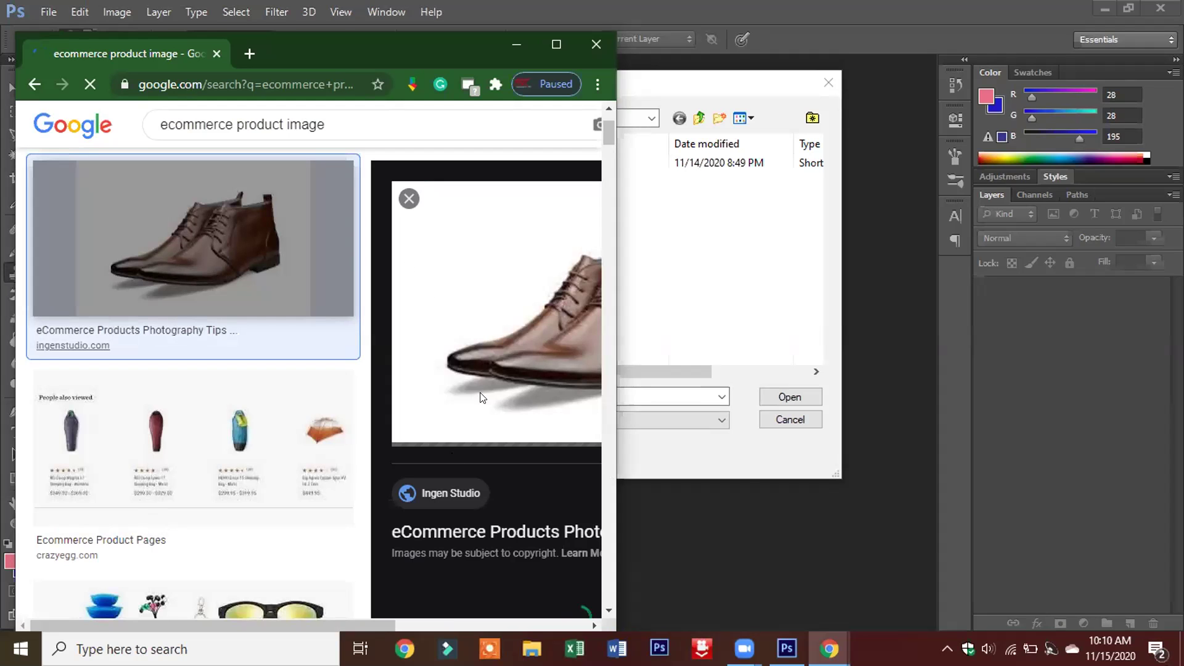
right_click(498, 377)
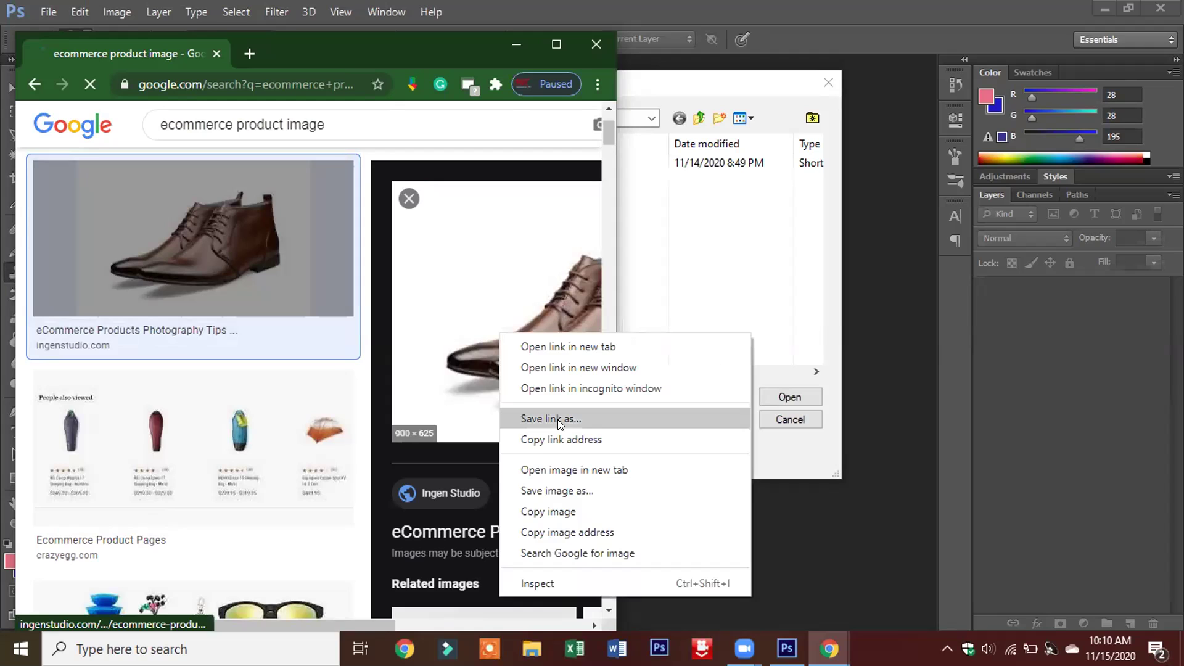
left_click(563, 494)
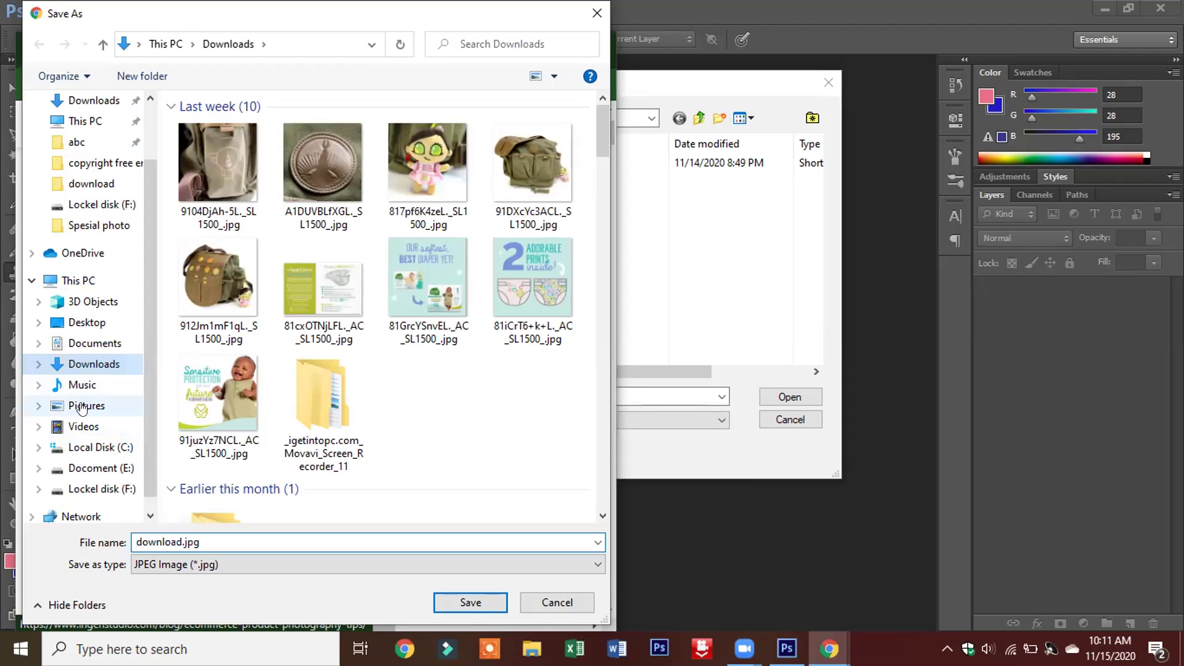
- Save the shoe image as download.jpg in Pictures > Saved Pictures
right_click(85, 406)
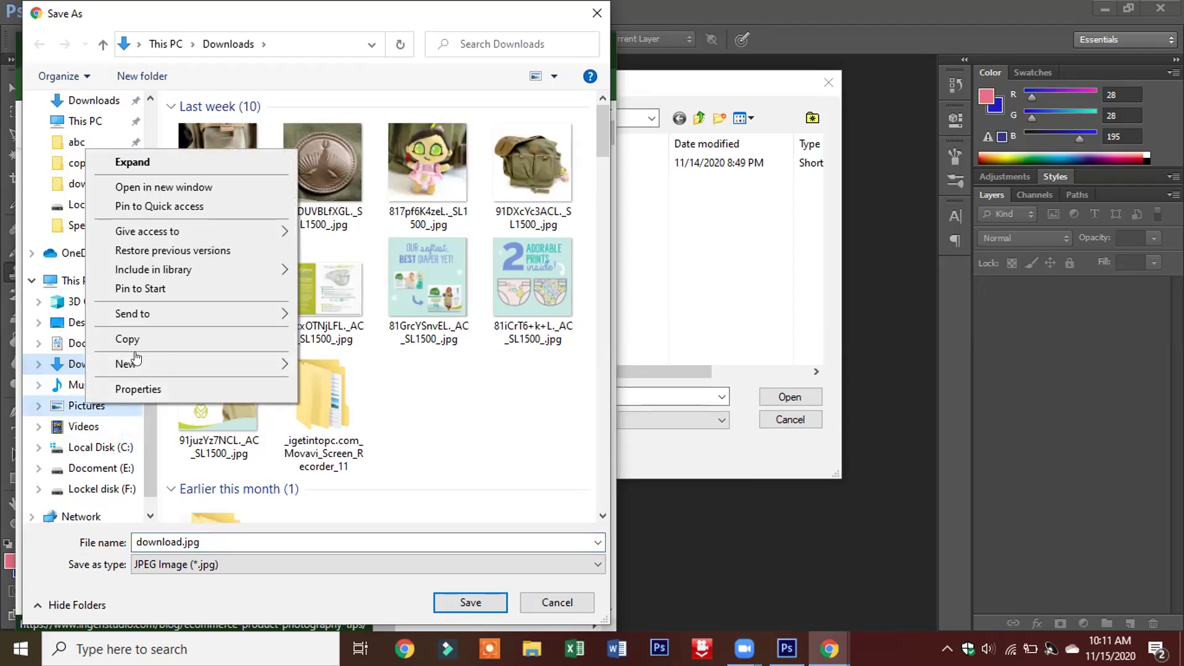
left_click(68, 406)
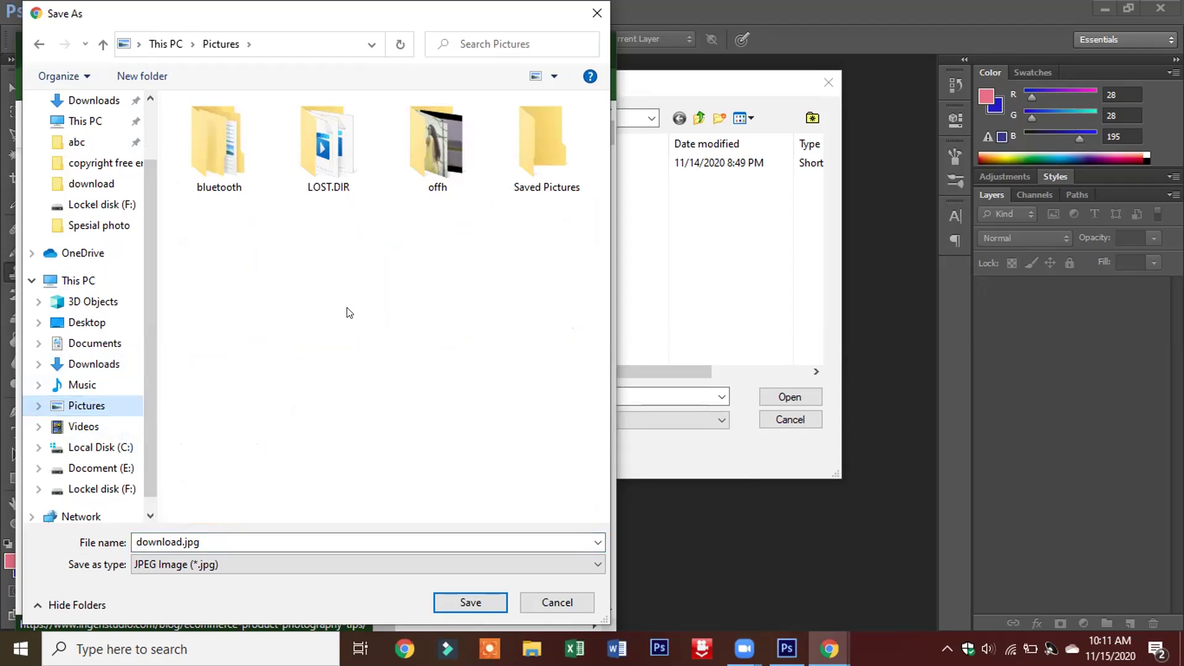
left_click(530, 167)
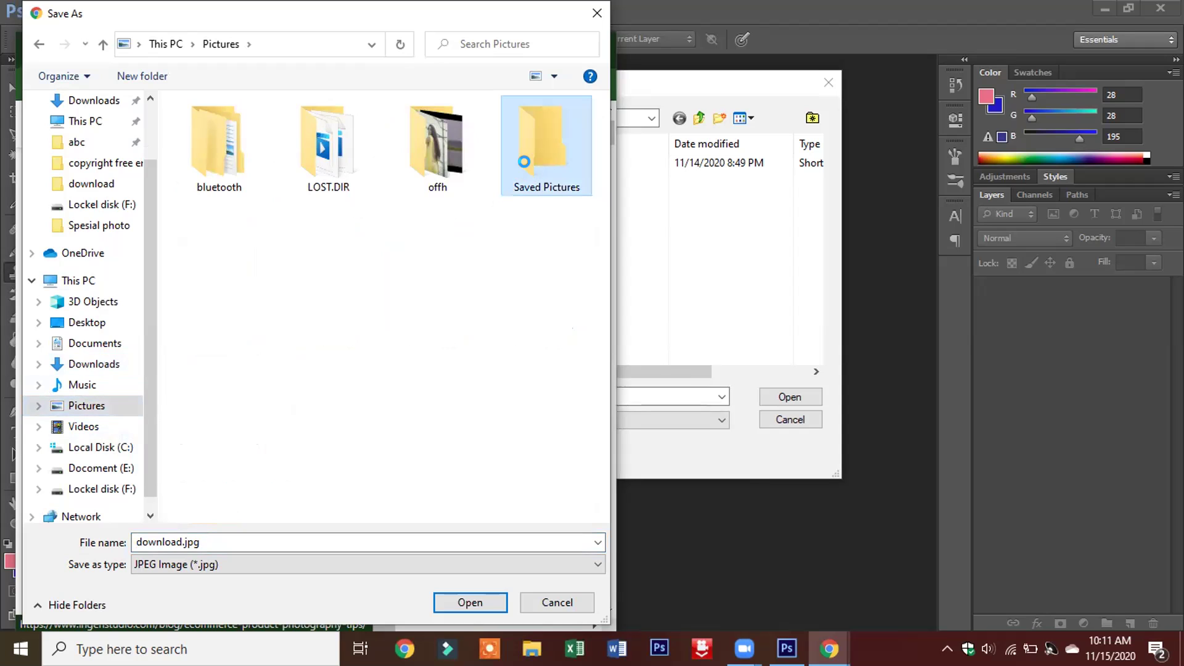
right_click(529, 168)
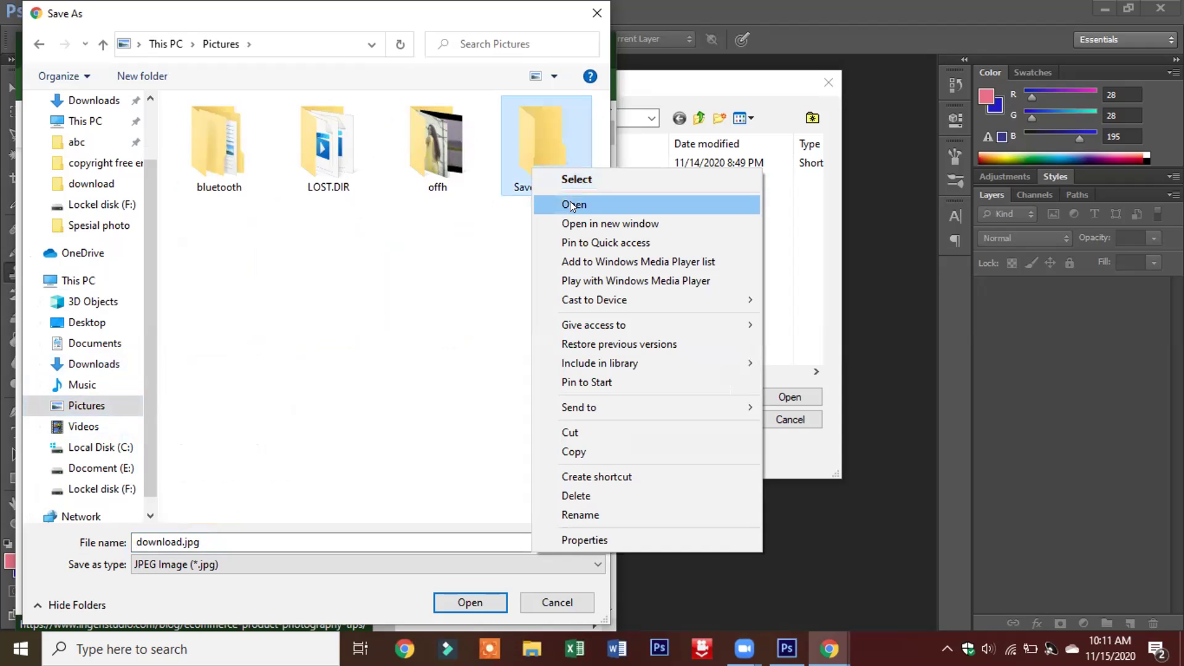
left_click(570, 203)
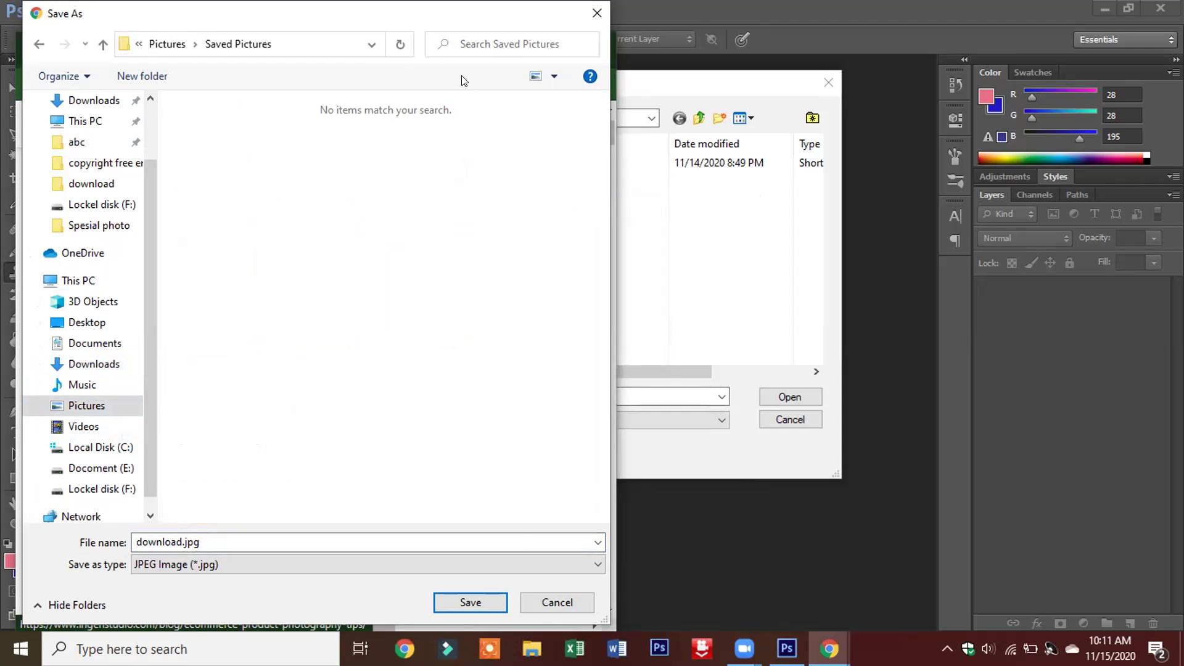
left_click(455, 603)
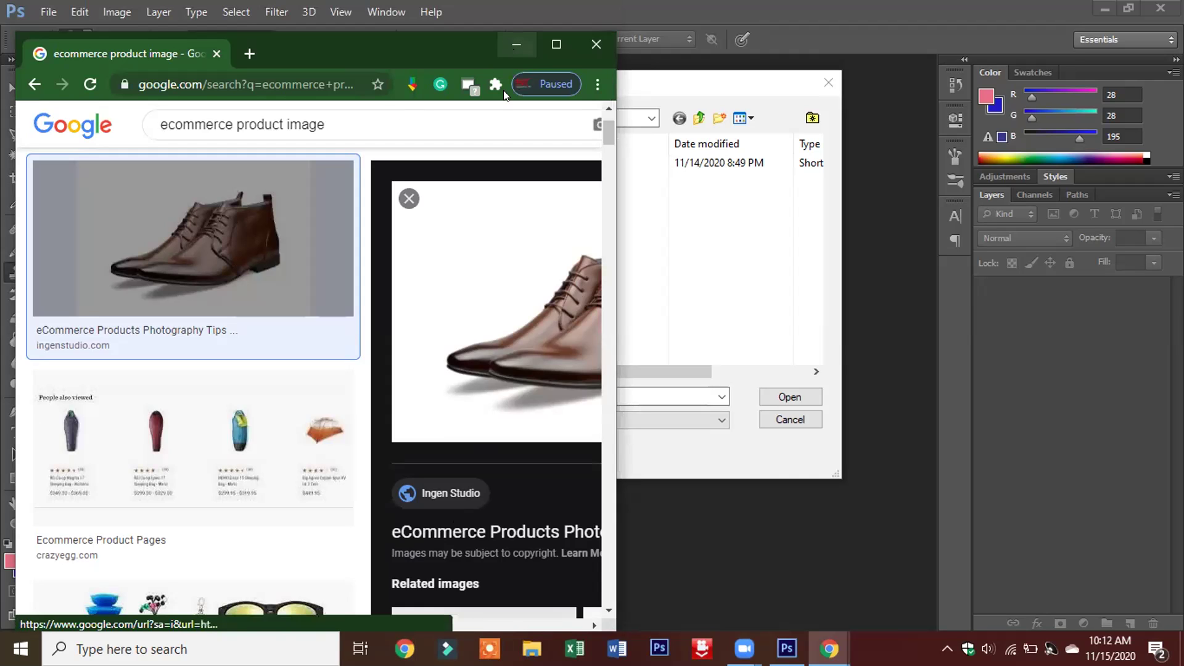
- Minimize Chrome and browse Photoshop's Open dialog from the Desktop to the Pictures folder
left_click(515, 48)
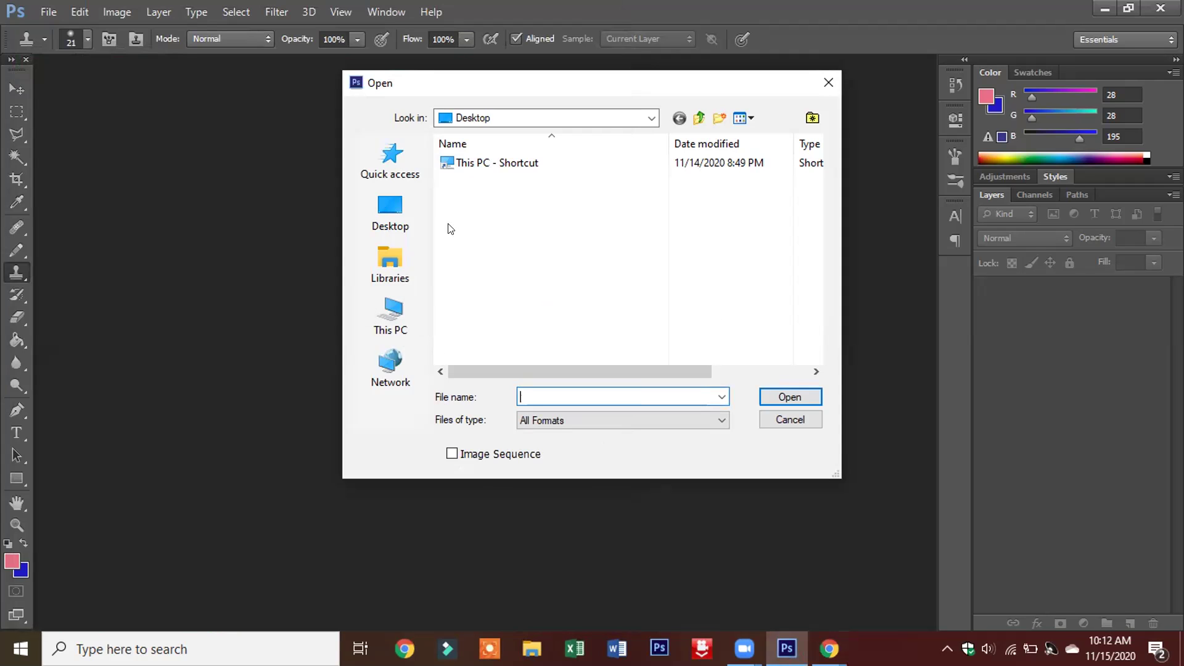
left_click(385, 206)
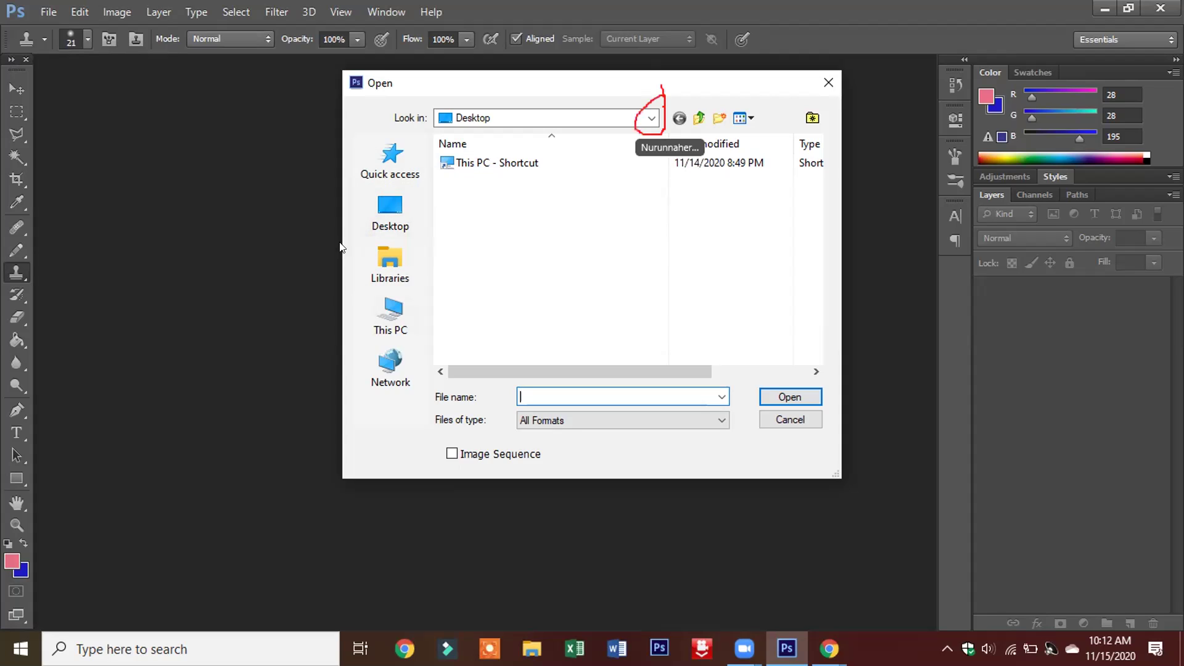
left_click(648, 120)
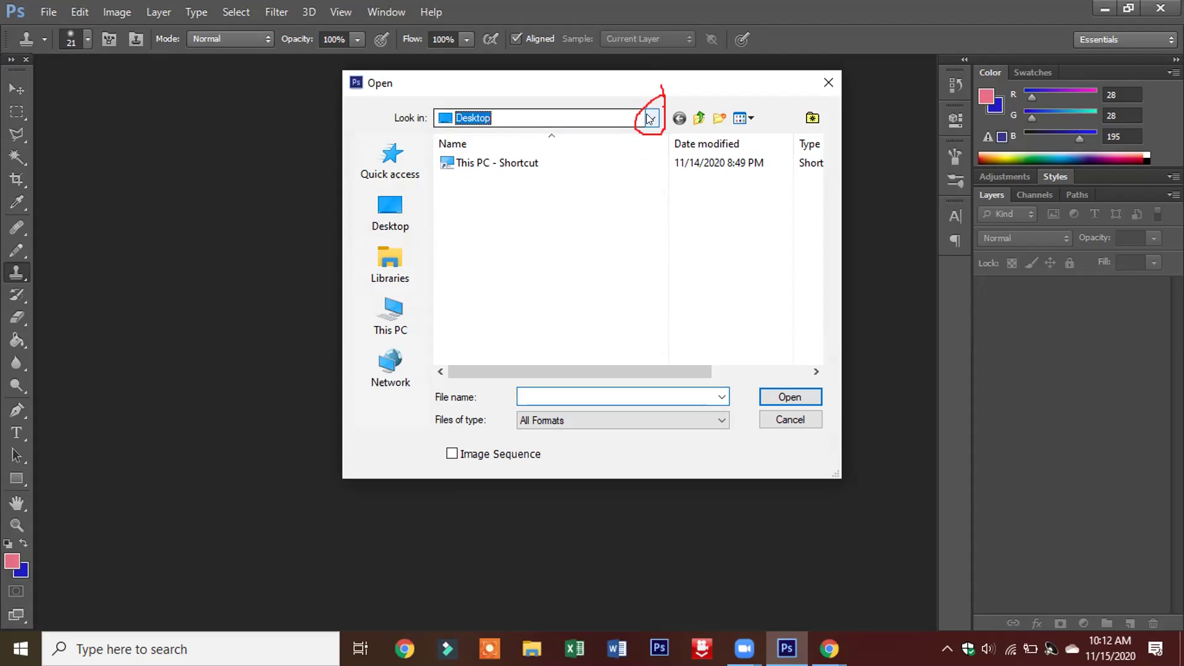
left_click(648, 117)
left_click(649, 119)
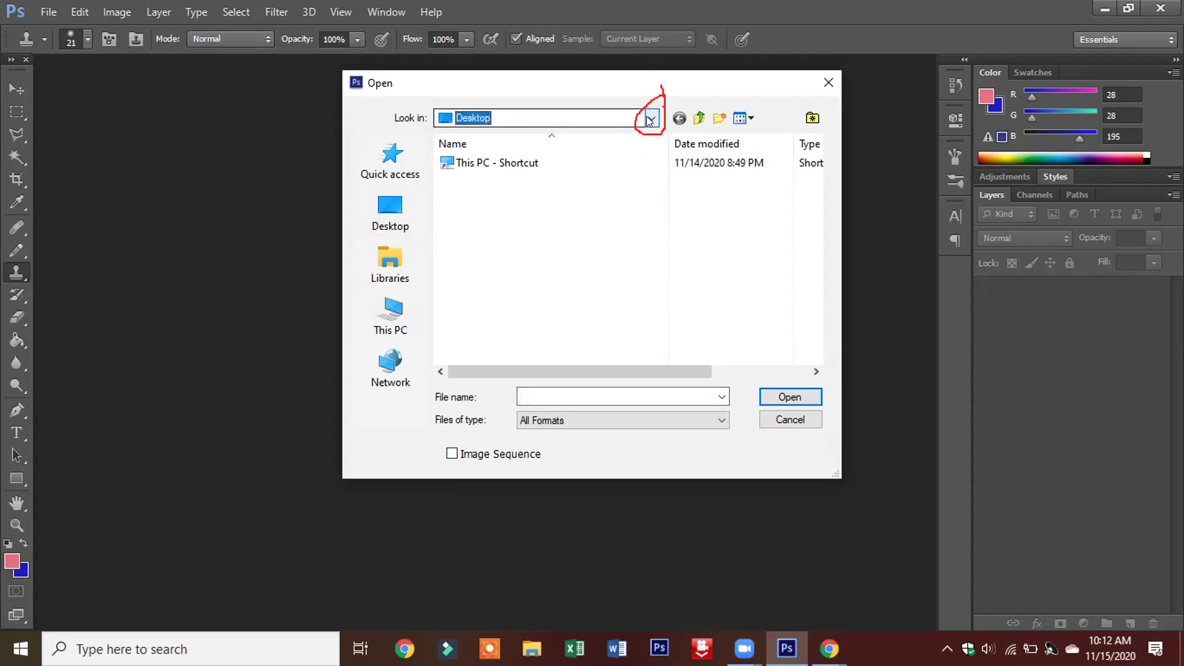
left_click(649, 119)
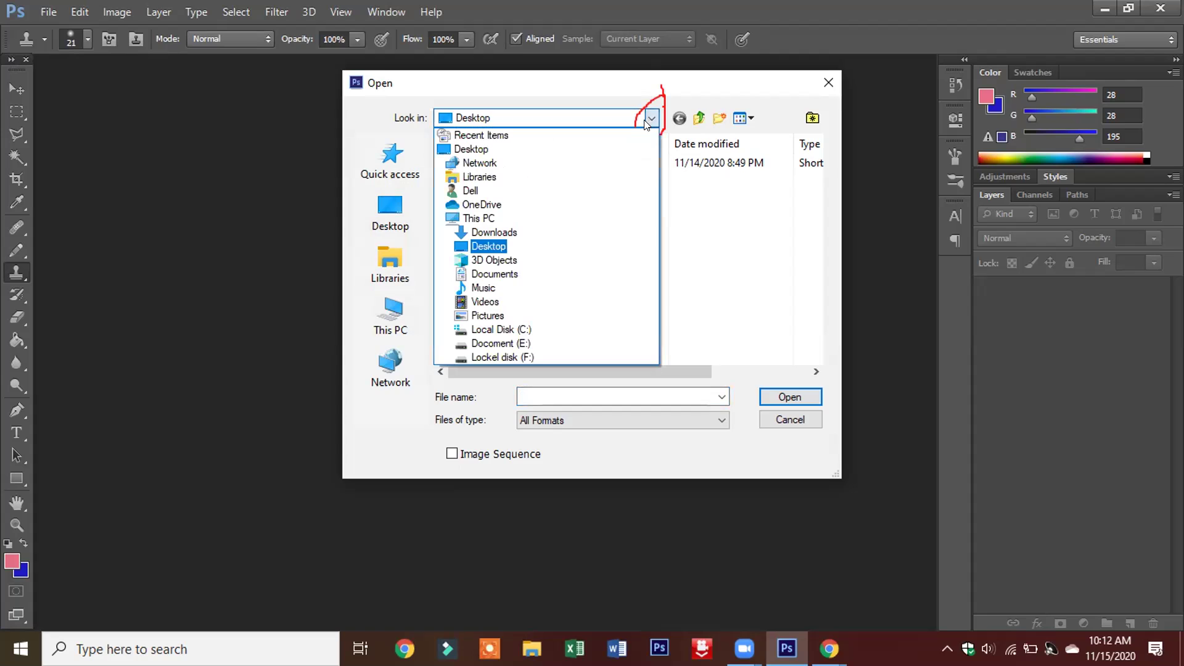
left_click(500, 313)
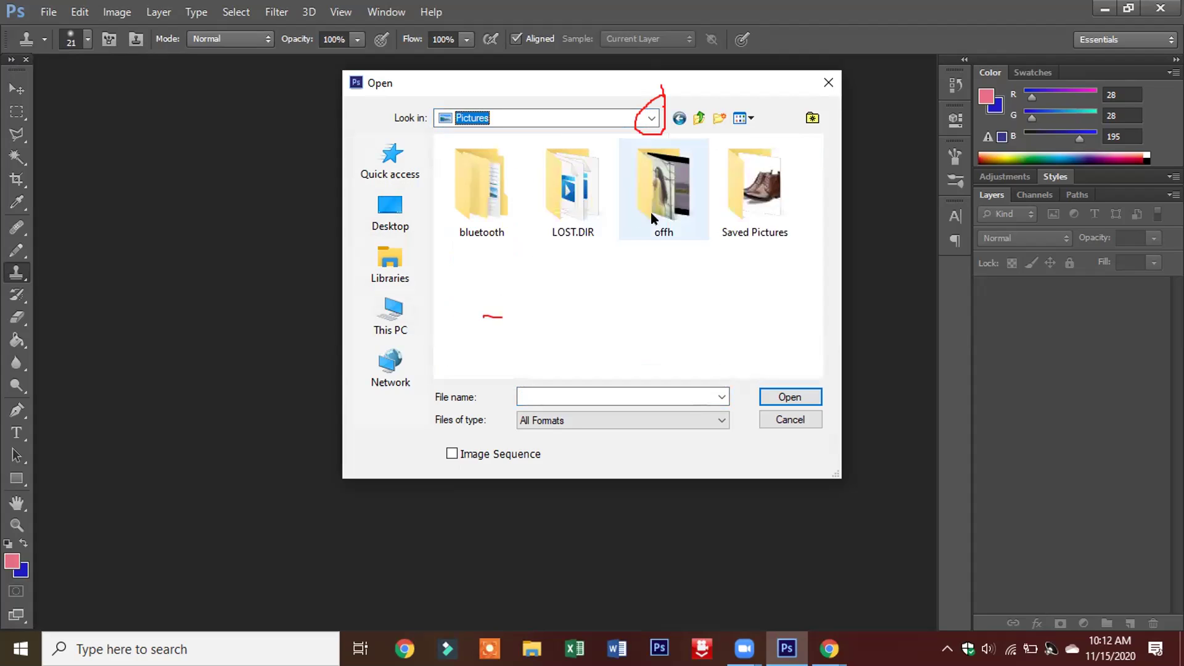
- Enter Saved Pictures, select download.jpg, and close the stray black window
left_click(737, 192)
right_click(741, 197)
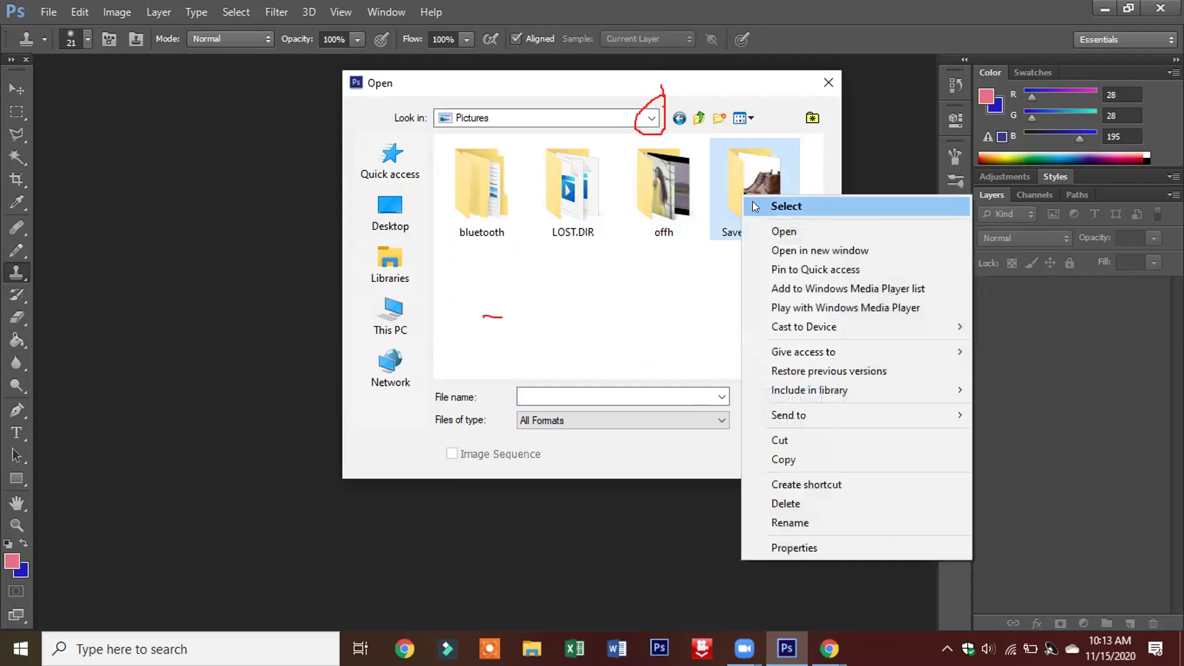
left_click(759, 234)
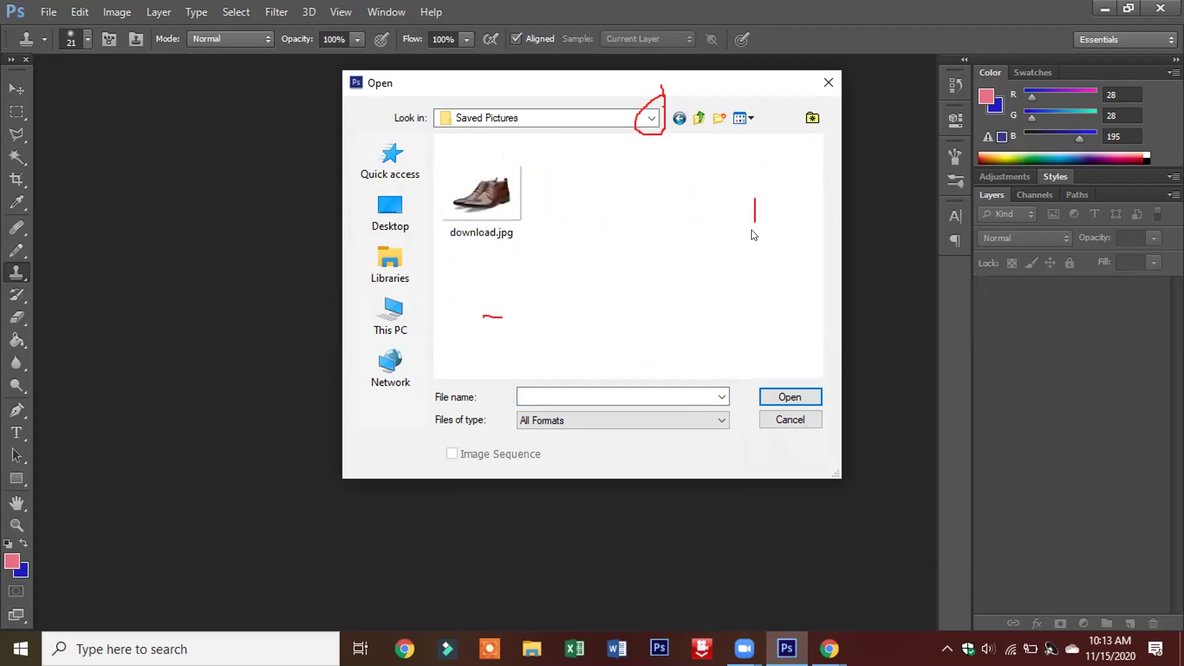
left_click(506, 203)
right_click(513, 204)
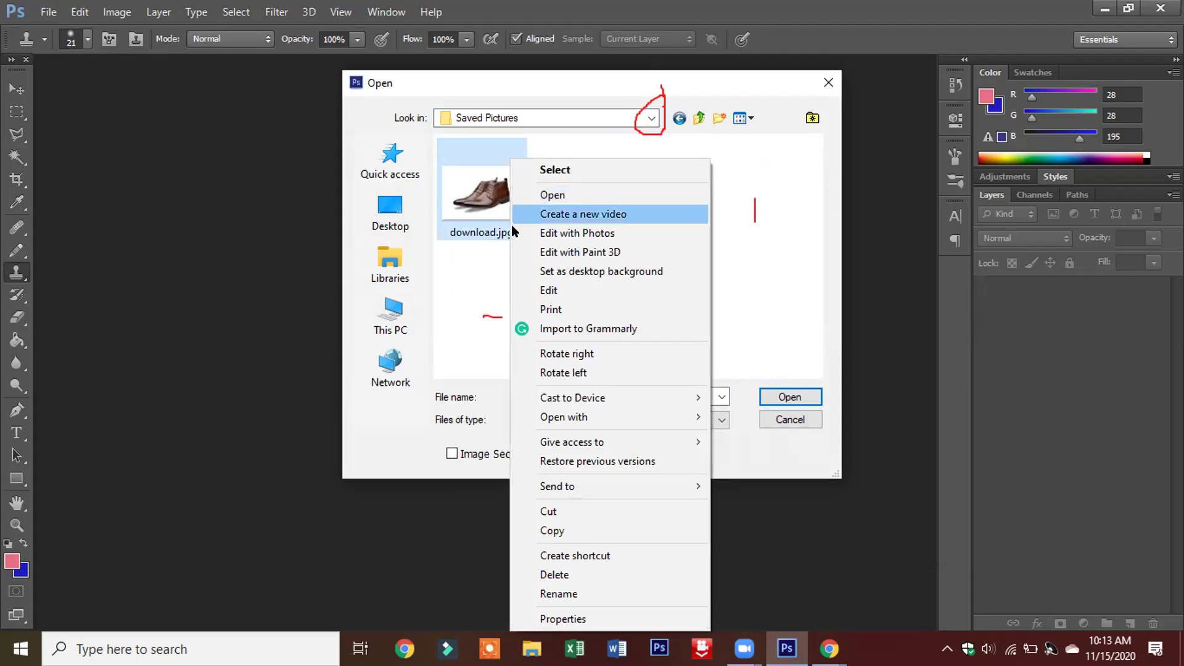
left_click(542, 199)
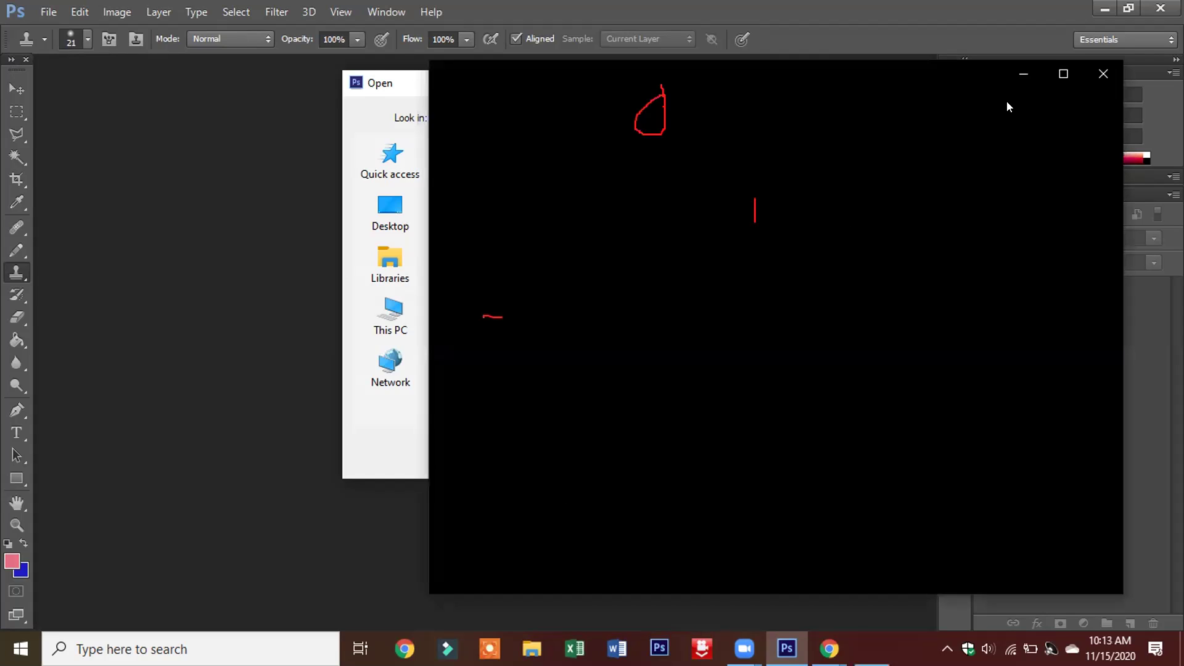
right_click(1102, 79)
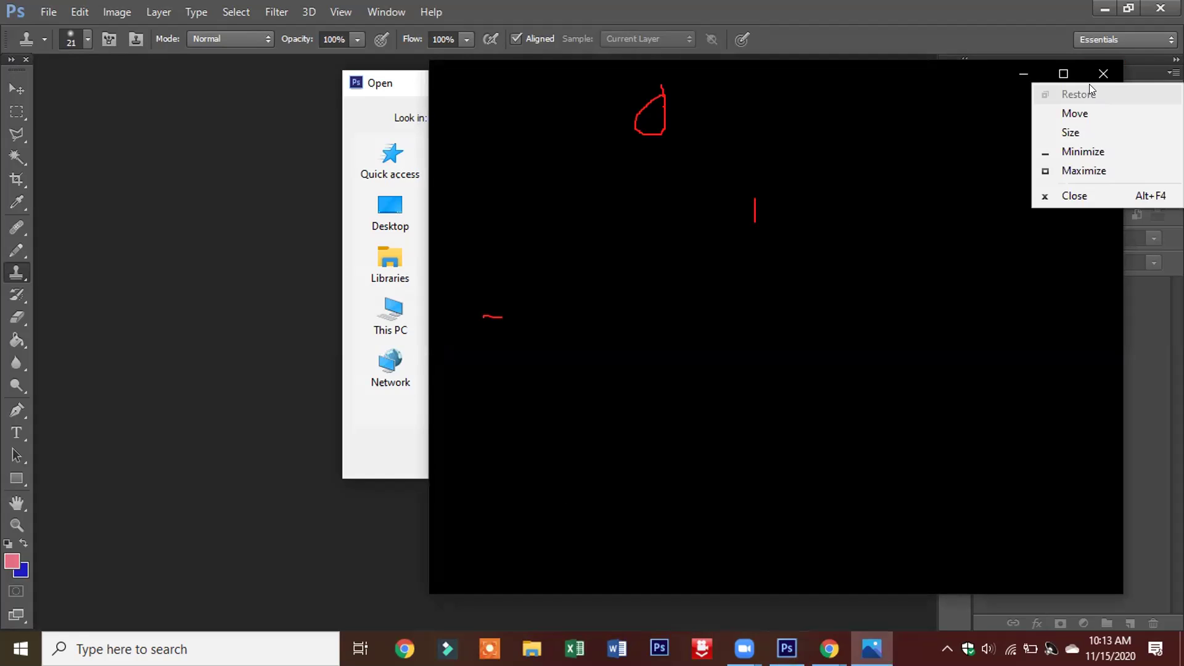
left_click(1103, 75)
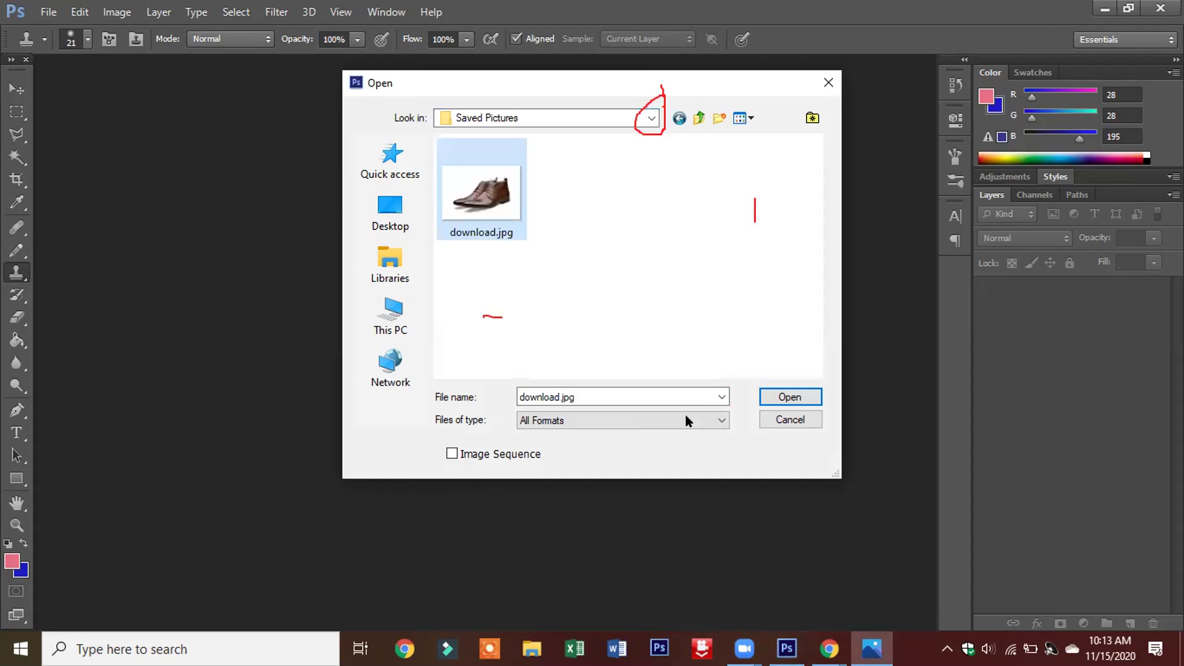
- Open download.jpg in Photoshop and lasso-trace along the blue sneaker's bottom edge
left_click(786, 397)
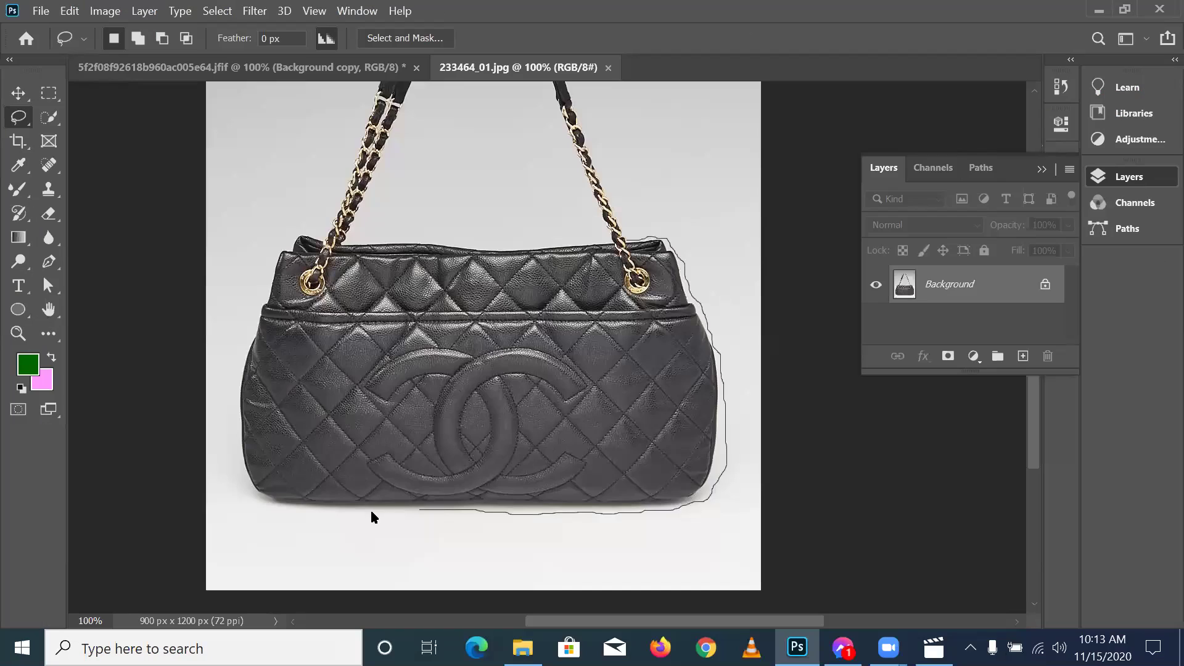
mouse_move(371, 512)
left_mouse_down()
mouse_move(276, 509)
mouse_move(247, 490)
mouse_move(231, 425)
mouse_move(230, 349)
mouse_move(259, 316)
left_mouse_up()
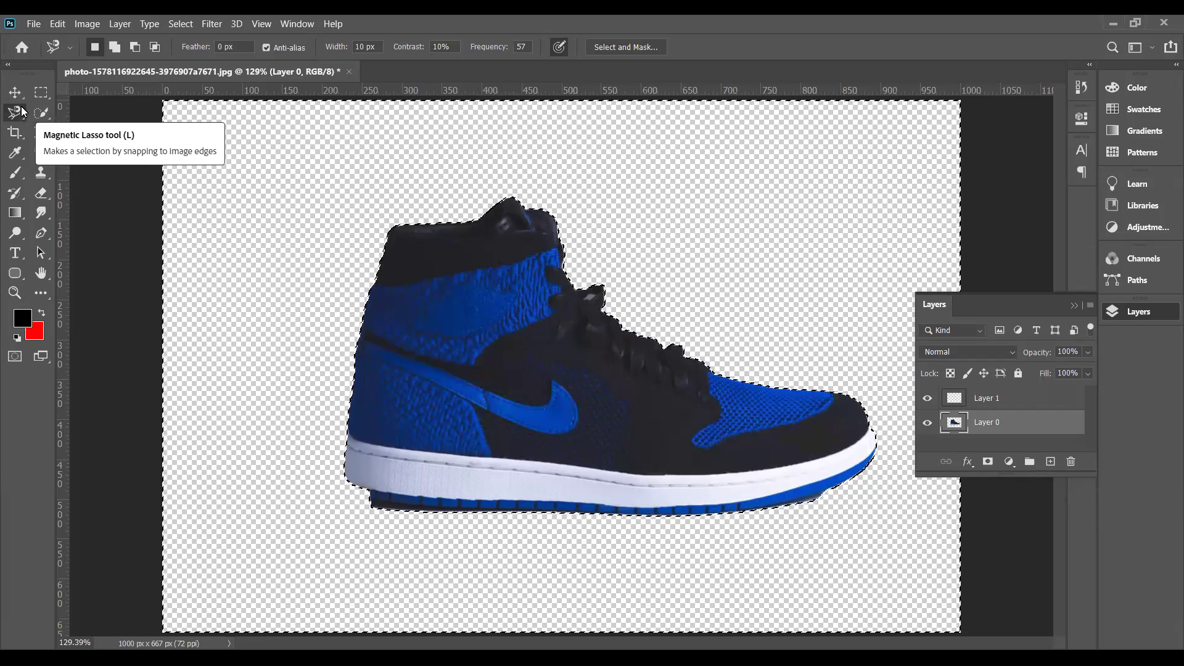
- Clear the selection with Ctrl+D and begin a Magnetic Lasso outline at the sneaker's heel
key("ctrl+d")
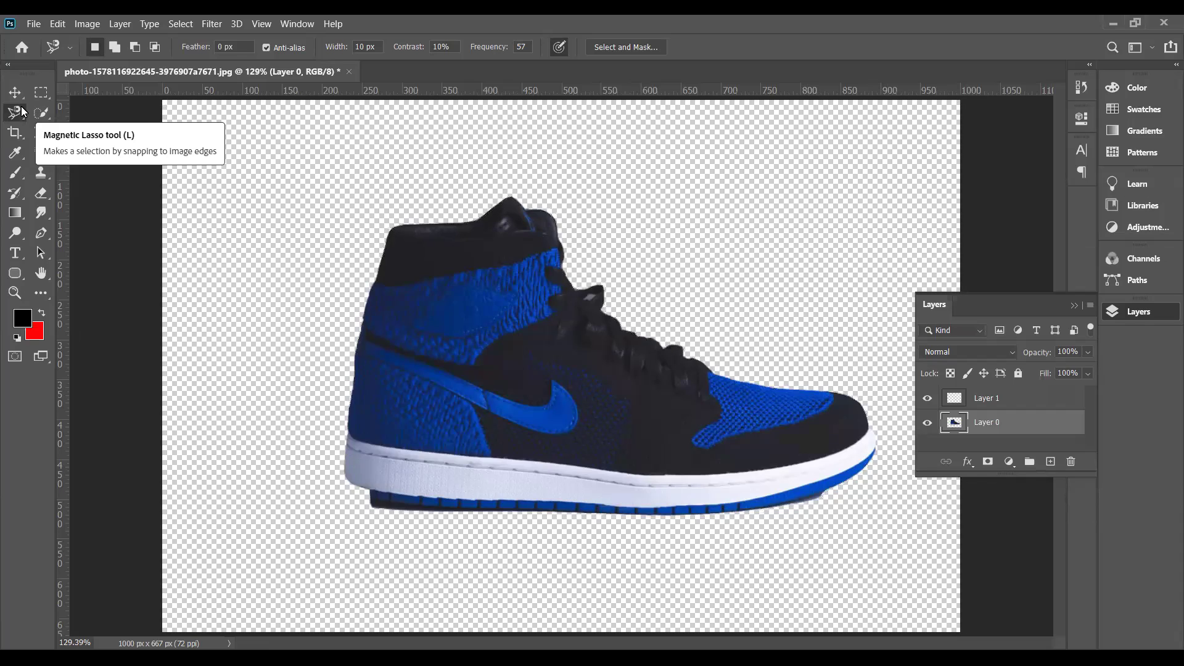
left_click(355, 365)
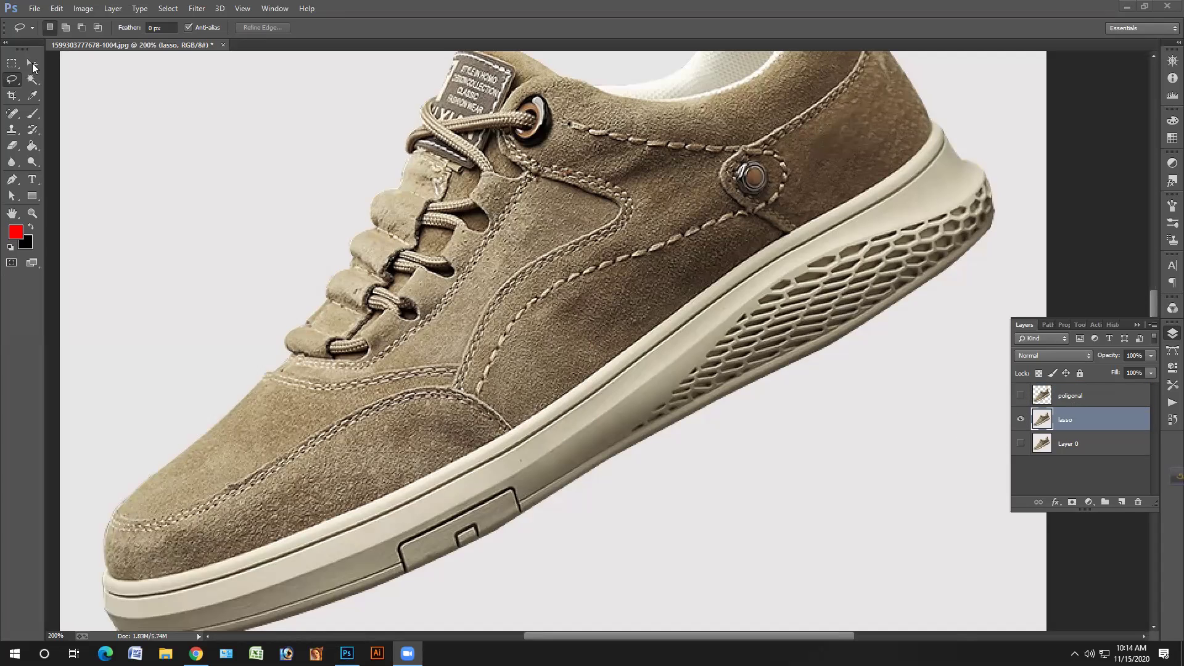
- Compare the poligonal and lasso cutout layers of the tan suede shoe by toggling their visibility
left_click(1021, 395)
left_click(1020, 419)
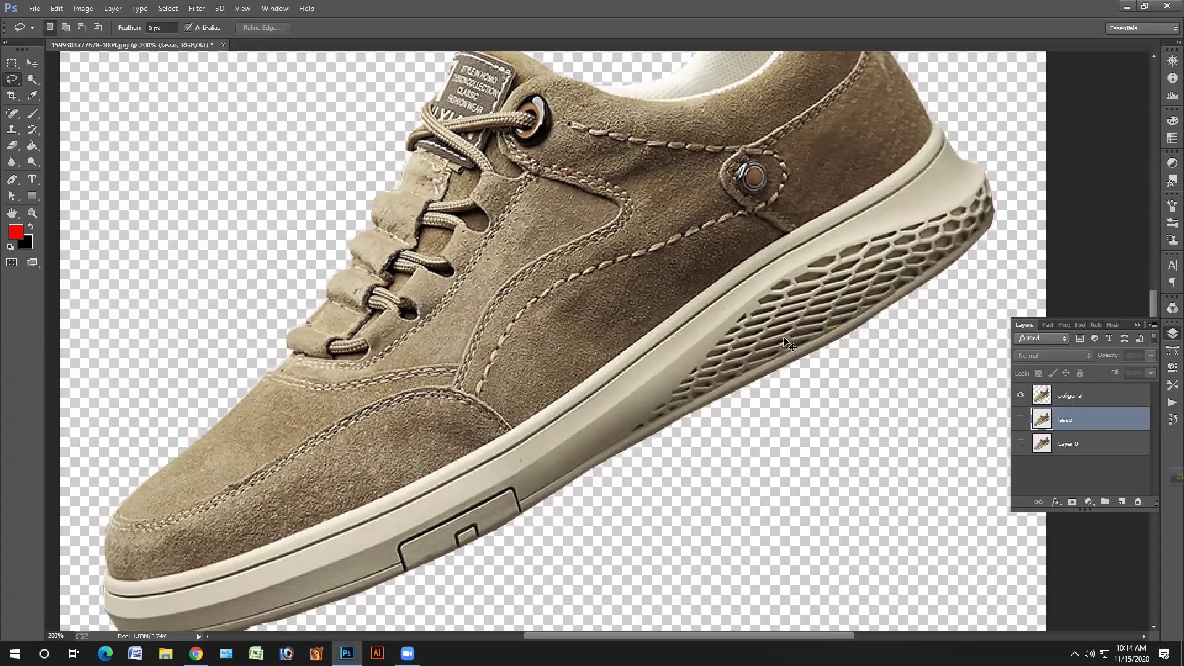
key("ctrl+minus")
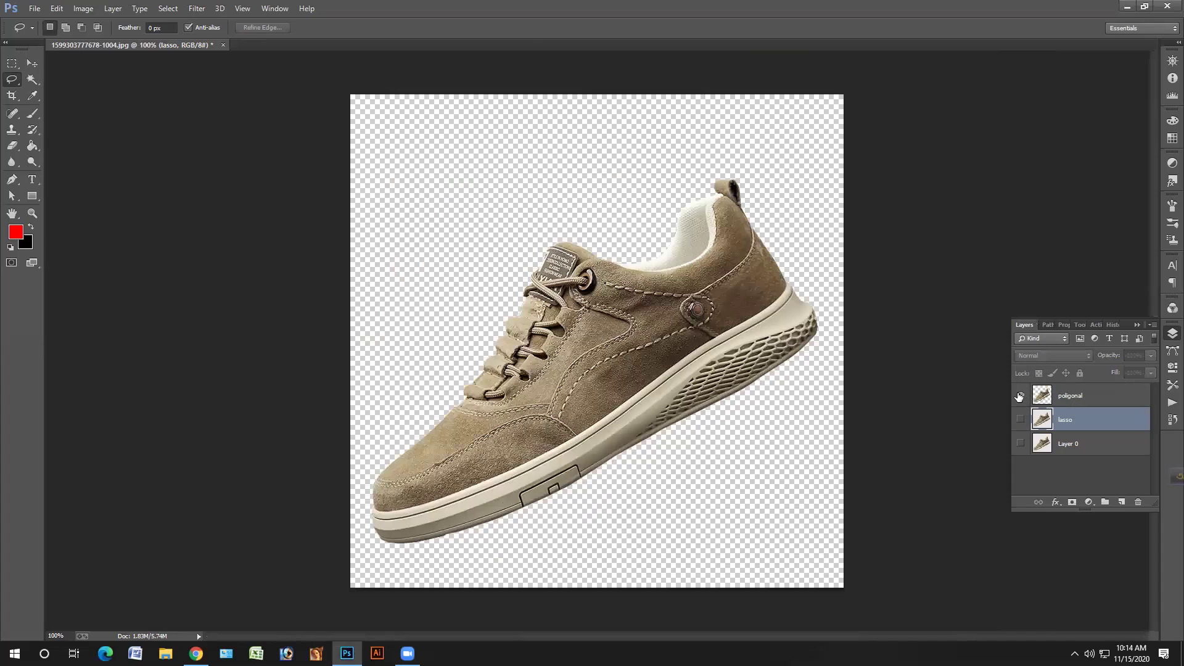
left_click(1021, 395)
left_click(1020, 419)
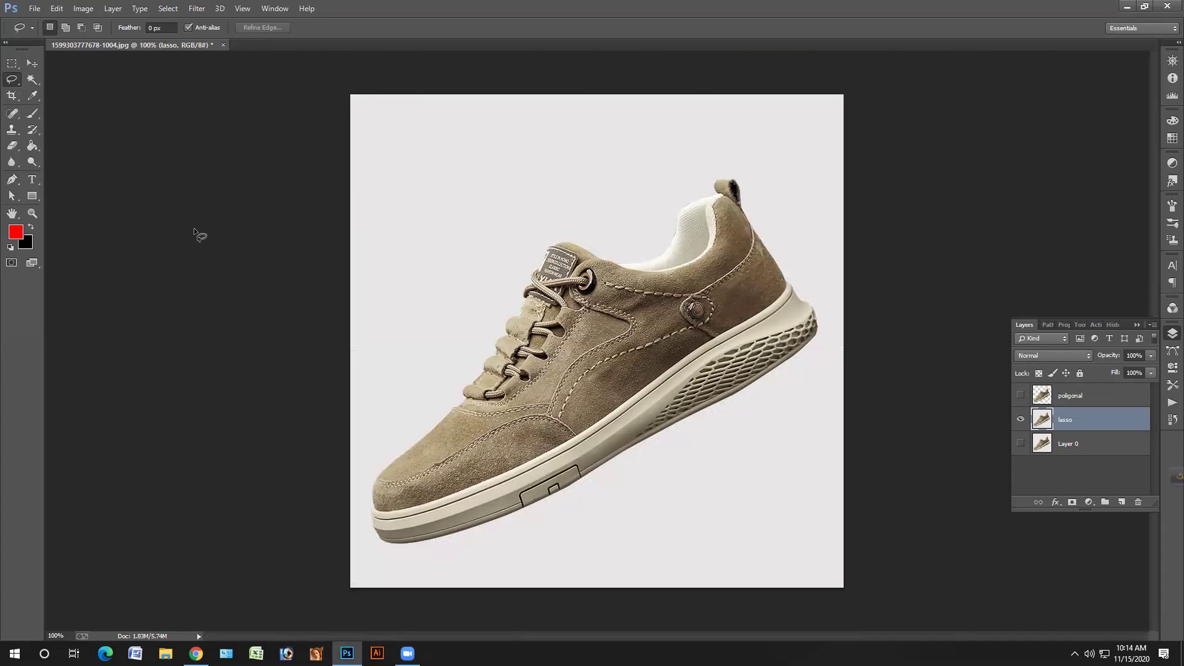
- Zoom to 200% and trace a freehand lasso outline along the shoe's sole
key("ctrl+plus")
key("ctrl+plus")
key("ctrl+plus")
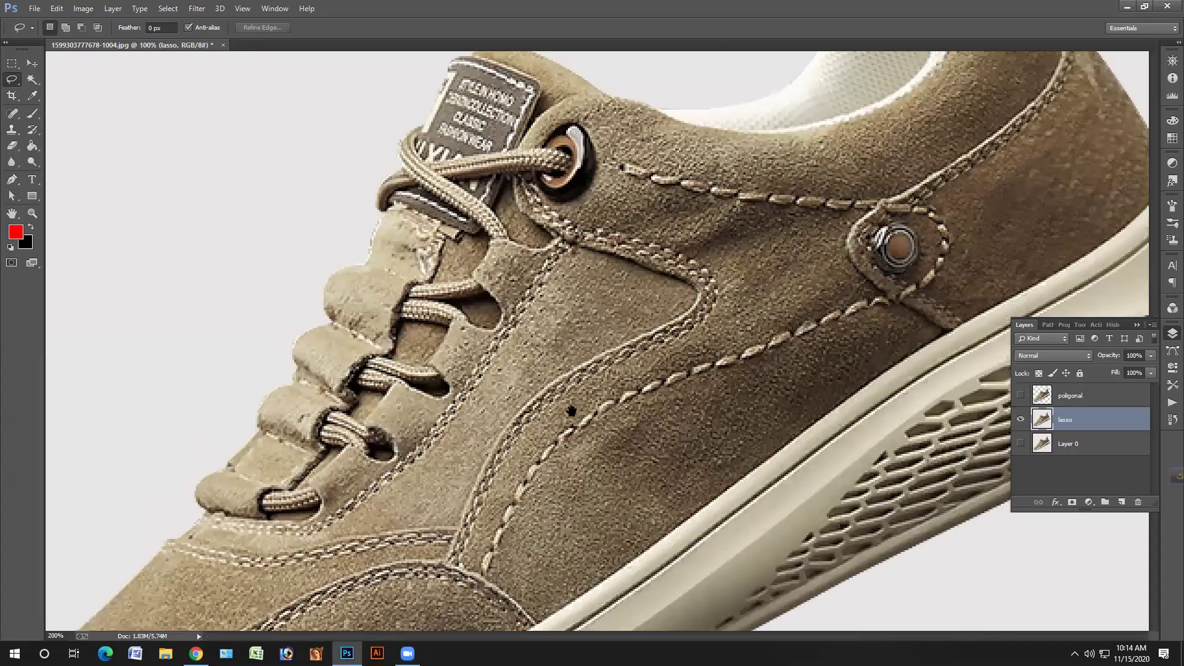
scroll(568, 482, "down", 4)
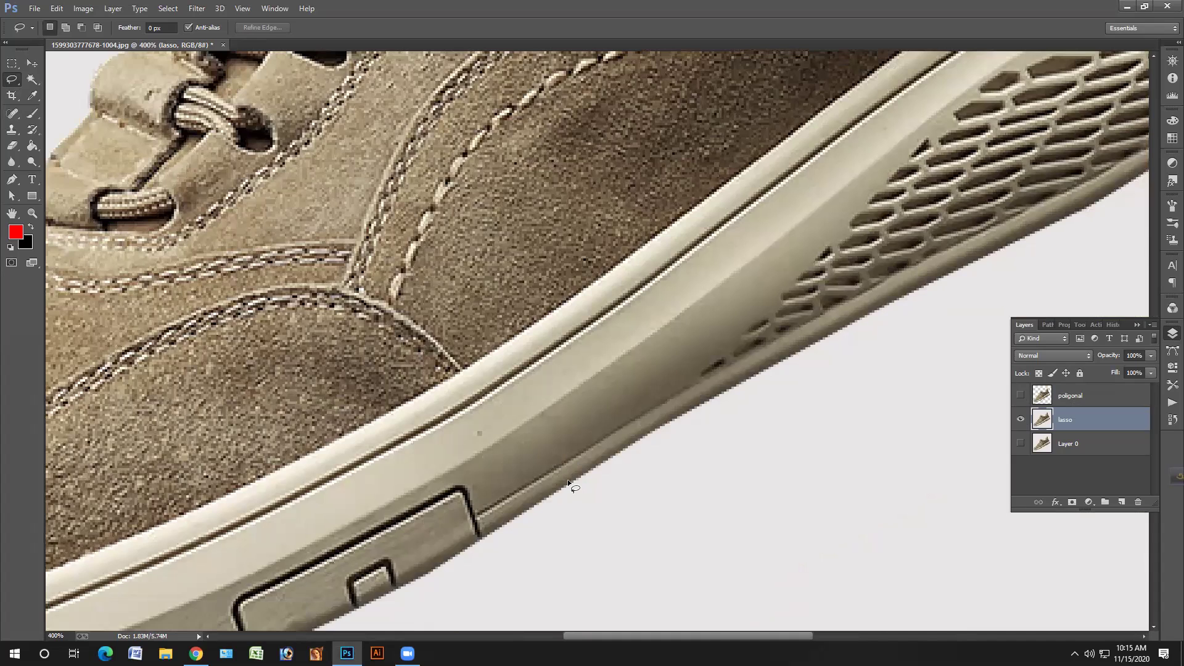
mouse_move(568, 479)
left_mouse_down()
mouse_move(961, 267)
mouse_move(723, 355)
mouse_move(268, 487)
mouse_move(294, 485)
mouse_move(462, 391)
left_mouse_up()
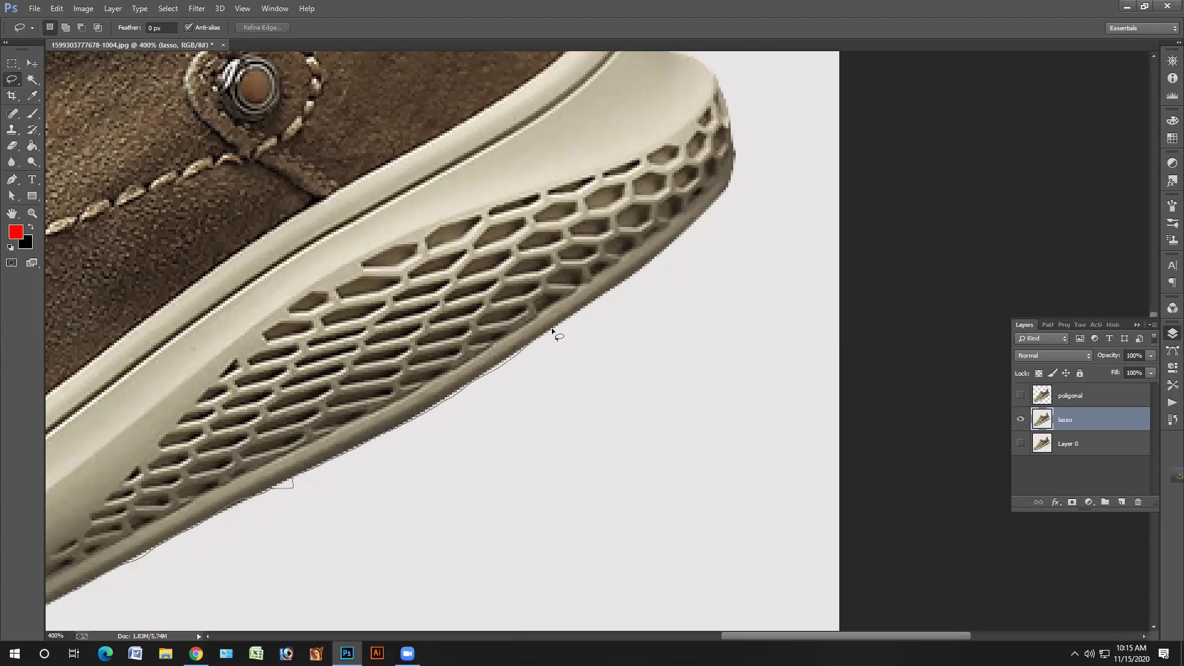
mouse_move(552, 331)
left_mouse_down()
mouse_move(322, 553)
mouse_move(468, 454)
mouse_move(502, 416)
mouse_move(507, 370)
mouse_move(714, 469)
mouse_move(687, 396)
mouse_move(654, 384)
mouse_move(760, 569)
mouse_move(740, 505)
mouse_move(692, 452)
mouse_move(834, 592)
mouse_move(854, 568)
mouse_move(846, 536)
mouse_move(697, 302)
mouse_move(700, 394)
mouse_move(912, 555)
mouse_move(936, 510)
mouse_move(832, 350)
mouse_move(783, 245)
mouse_move(836, 333)
mouse_move(812, 222)
mouse_move(776, 196)
mouse_move(723, 202)
mouse_move(713, 240)
mouse_move(731, 258)
mouse_move(716, 269)
left_mouse_up()
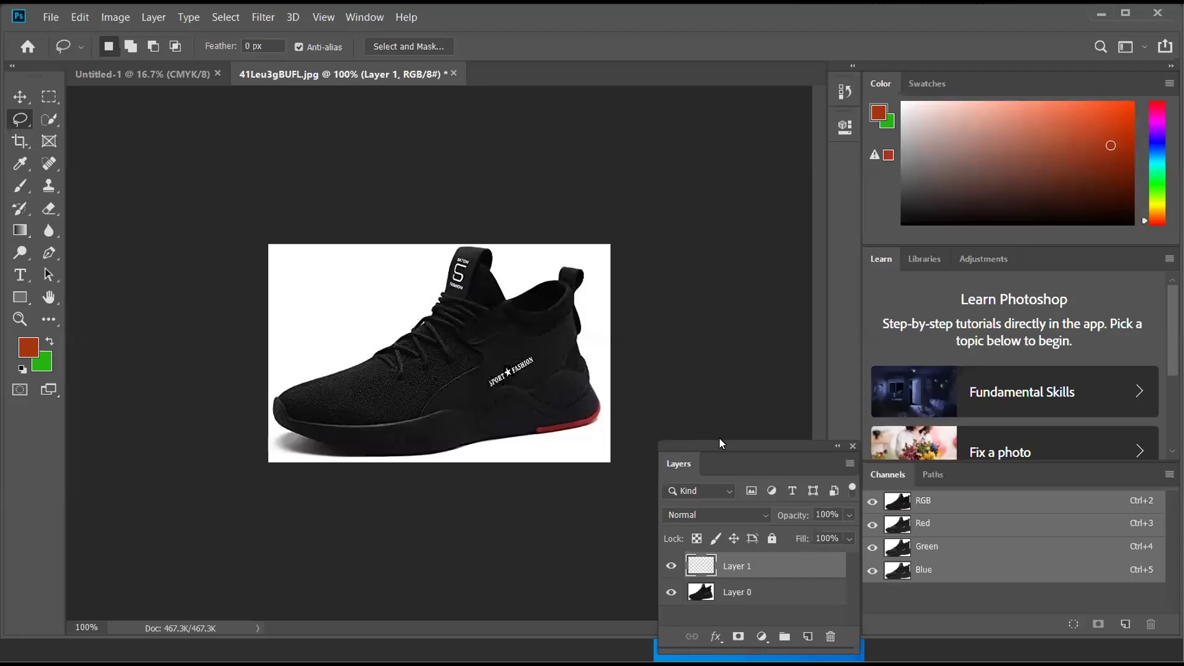
- Dock the floating Layers panel beside the canvas, zooming to 200% on the sneaker
left_click_drag(734, 447, 824, 447)
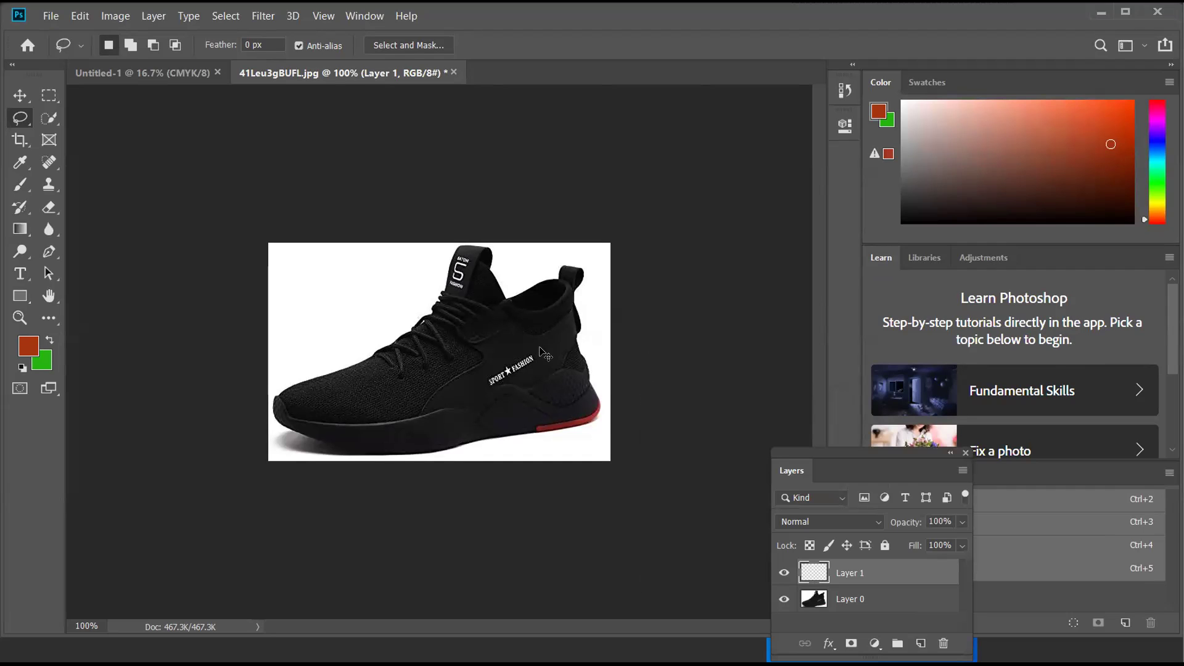
key("ctrl+plus")
key("ctrl+plus")
key("ctrl+plus")
key("ctrl+minus")
key("ctrl+minus")
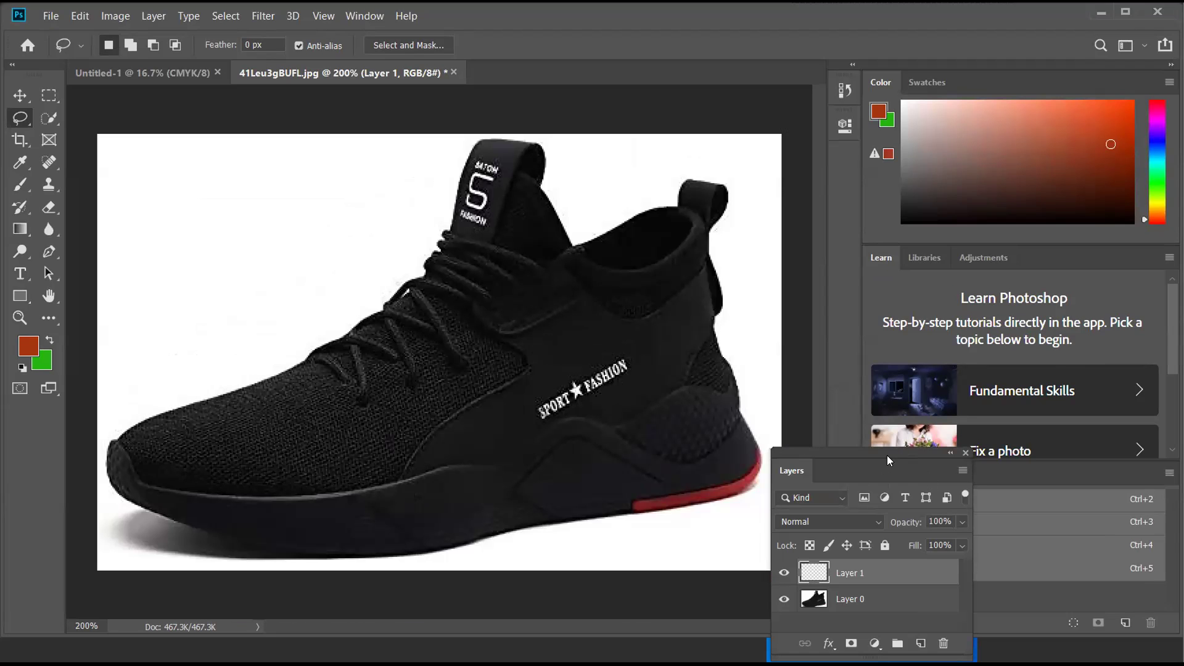
left_click_drag(886, 455, 682, 444)
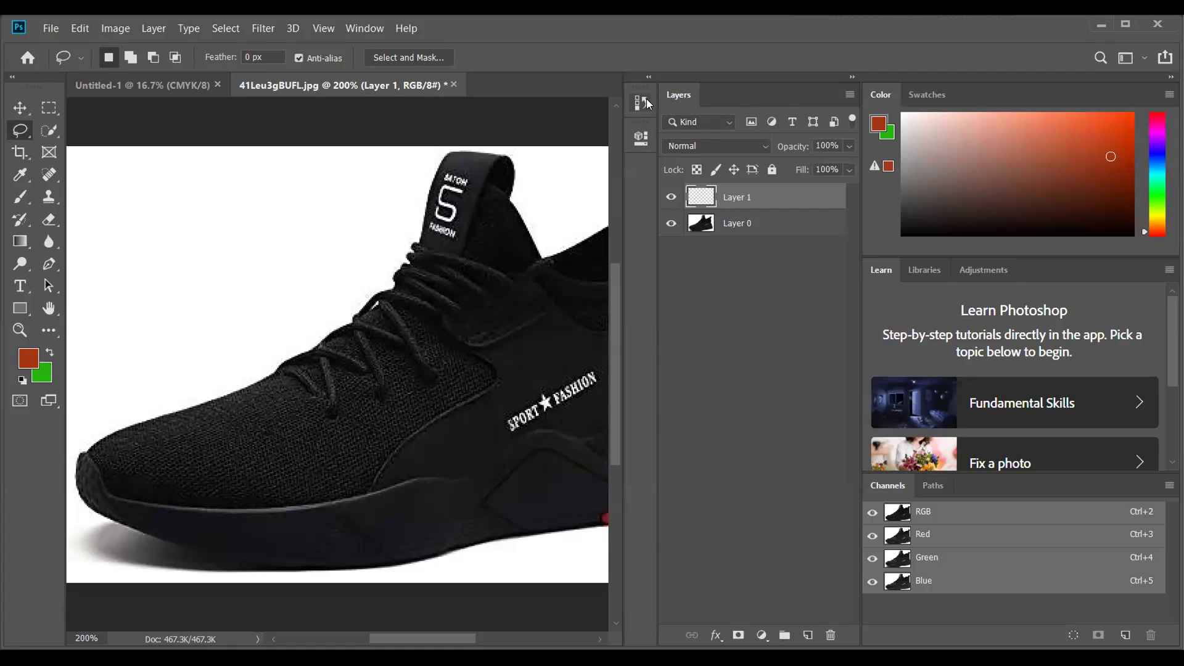
- Delete the empty Layer 1 by dragging it to the trash, then duplicate Layer 0
right_click(767, 198)
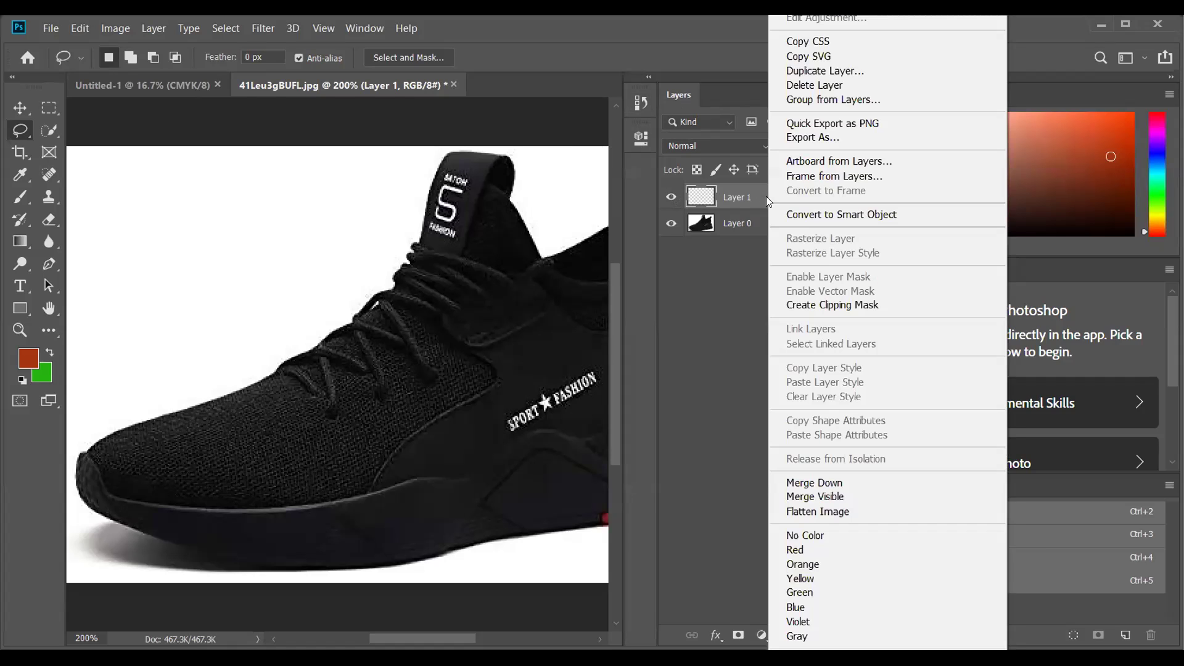
left_click(758, 196)
left_click_drag(765, 200, 831, 632)
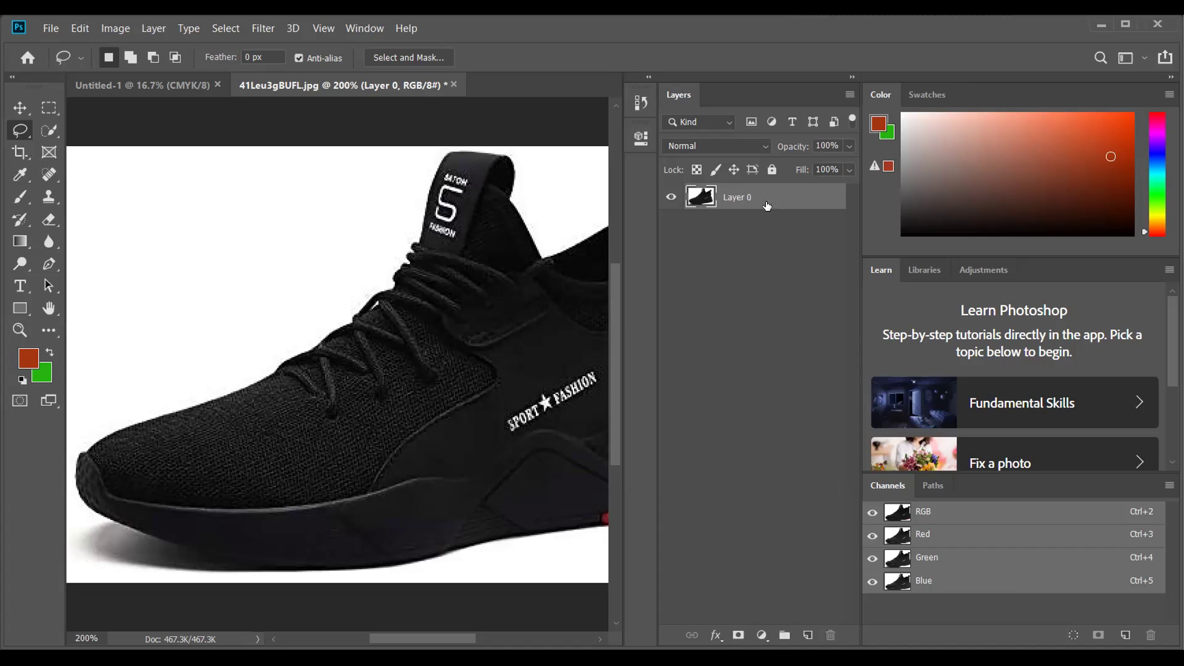
left_click_drag(765, 201, 809, 636)
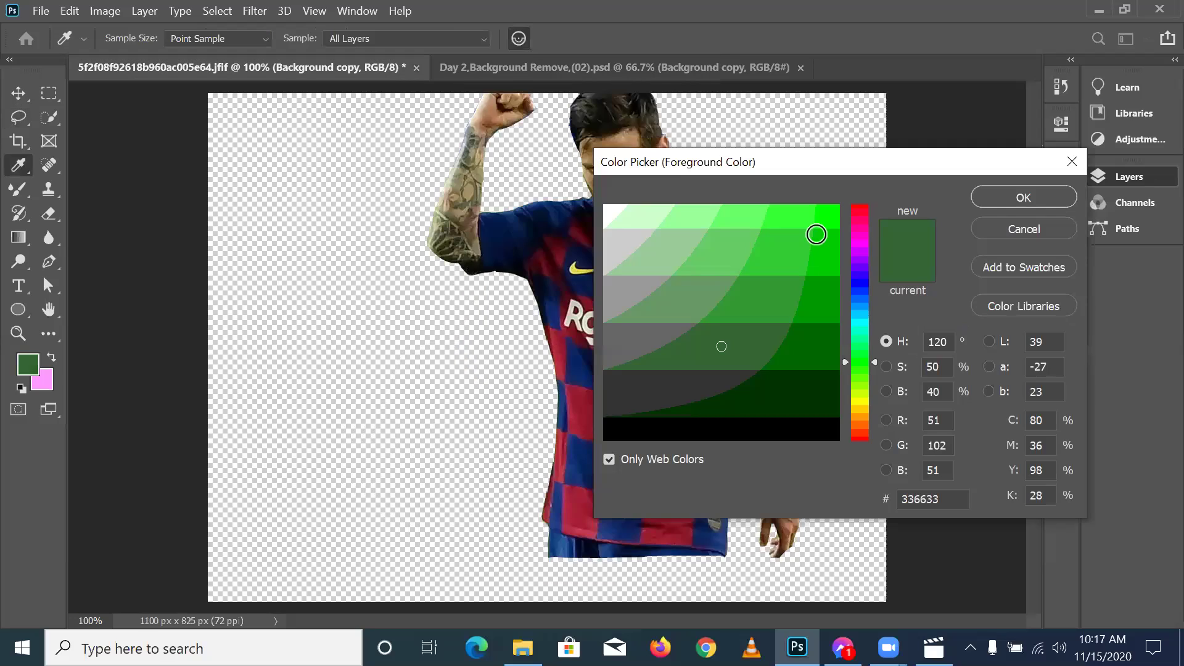
- Pick hex 00cc00 in the foreground Color Picker and confirm it with OK
left_click(816, 258)
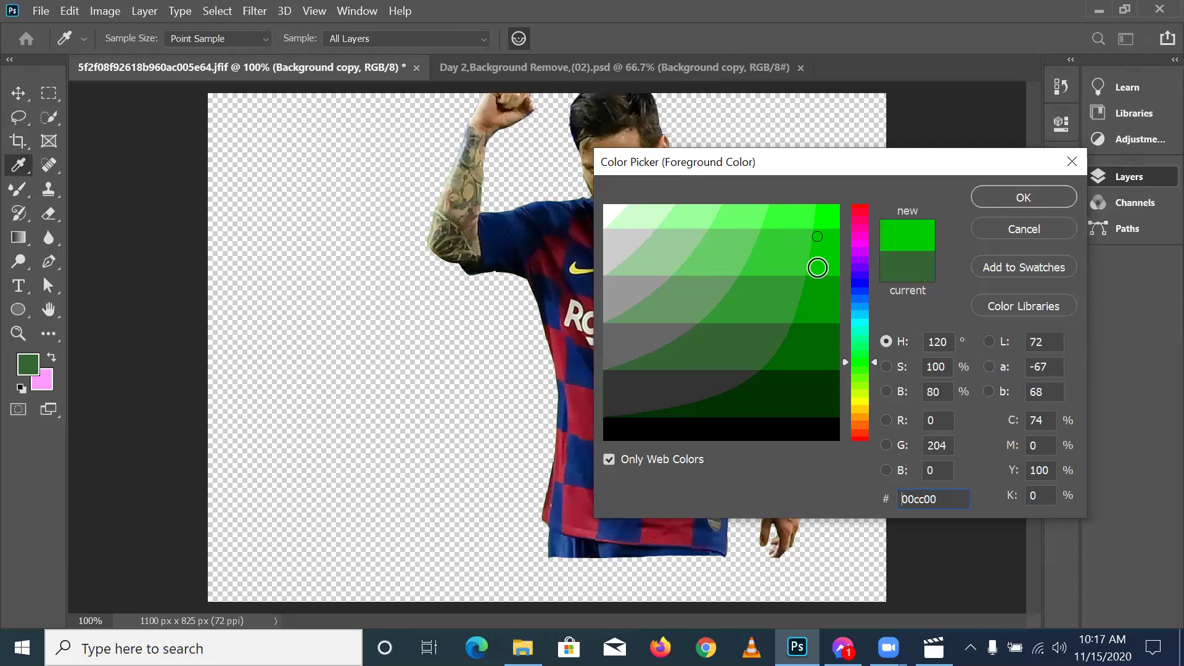
left_click(990, 202)
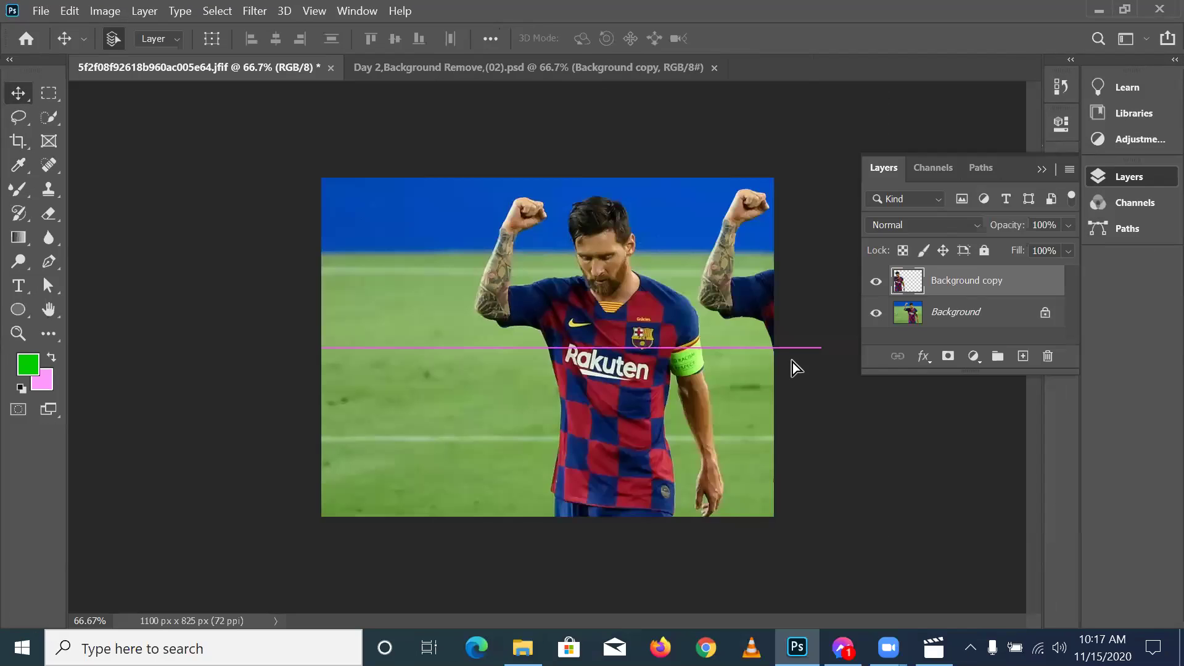
- Reposition the footballer cut-out, hide the original Background layer, and shift the copy 173 px right
left_click_drag(793, 364, 408, 370)
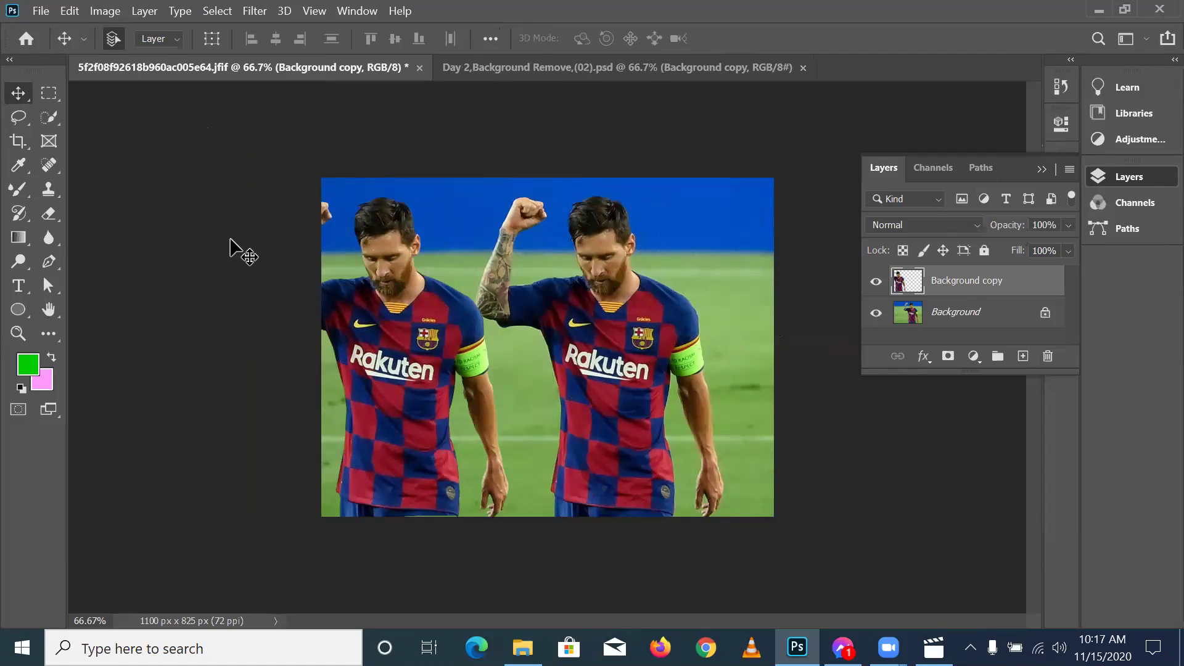
left_click(534, 69)
left_click(225, 68)
left_click(876, 318)
left_click_drag(422, 336, 559, 337)
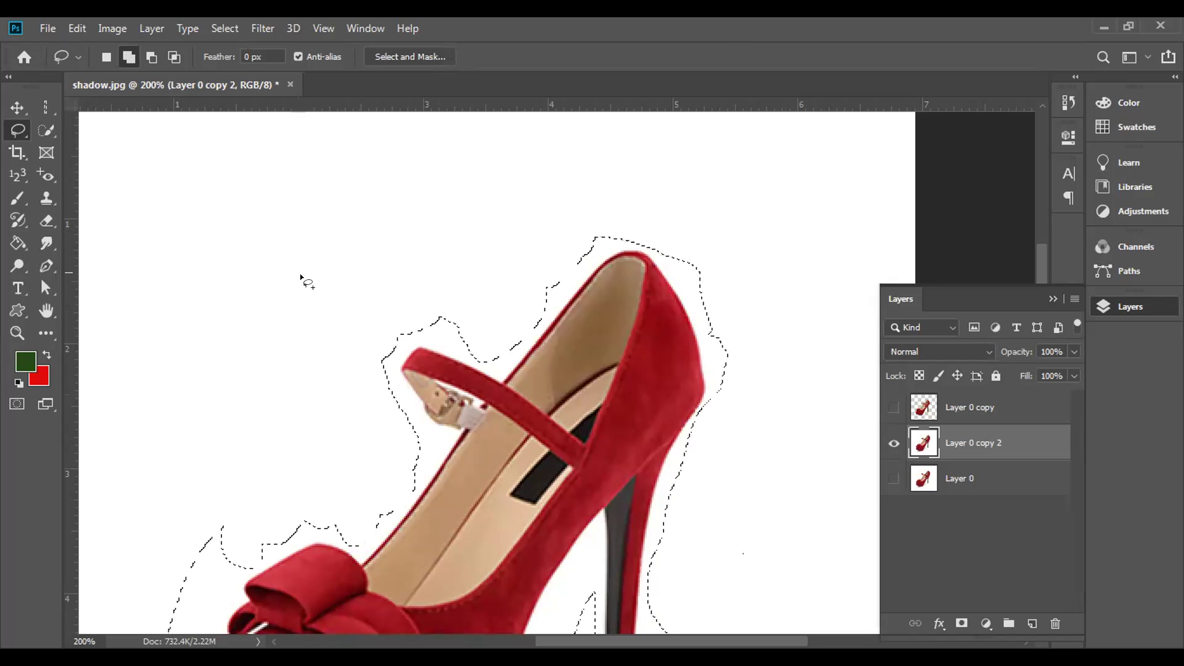
- Subtract the areas beside the heel with Alt-Lasso and add the heel's edge back
mouse_move(315, 373)
left_mouse_down()
mouse_move(410, 185)
mouse_move(357, 203)
mouse_move(317, 196)
left_mouse_up()
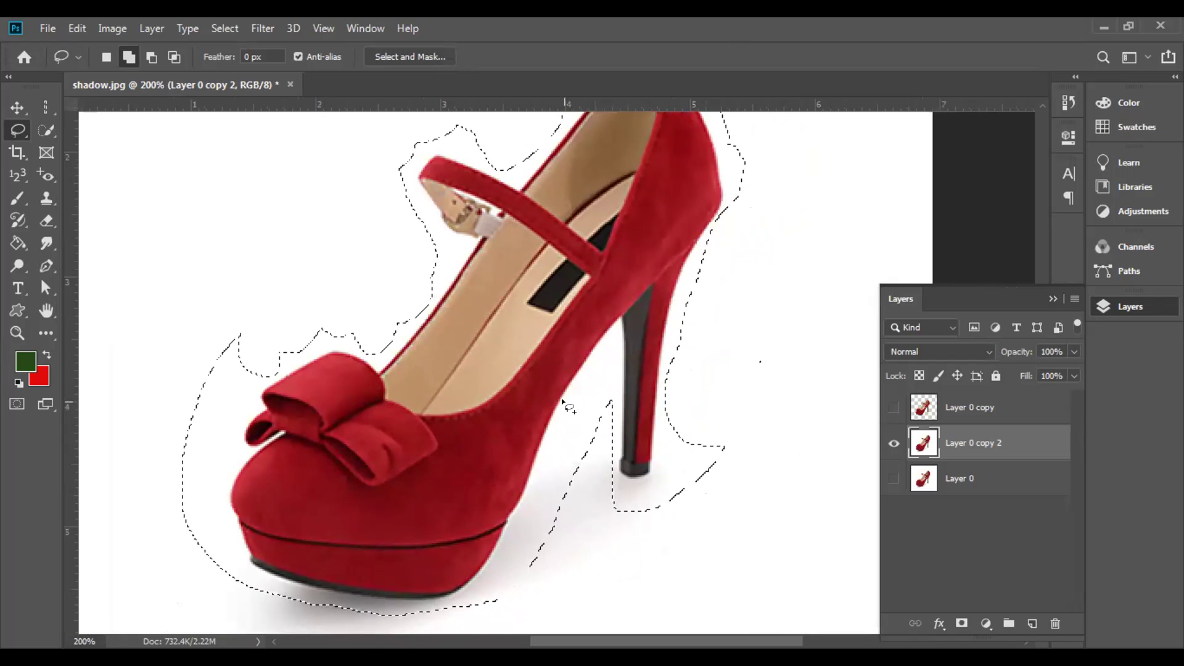
key("alt")
mouse_move(714, 309)
left_mouse_down()
mouse_move(599, 507)
mouse_move(730, 367)
mouse_move(714, 309)
left_mouse_up()
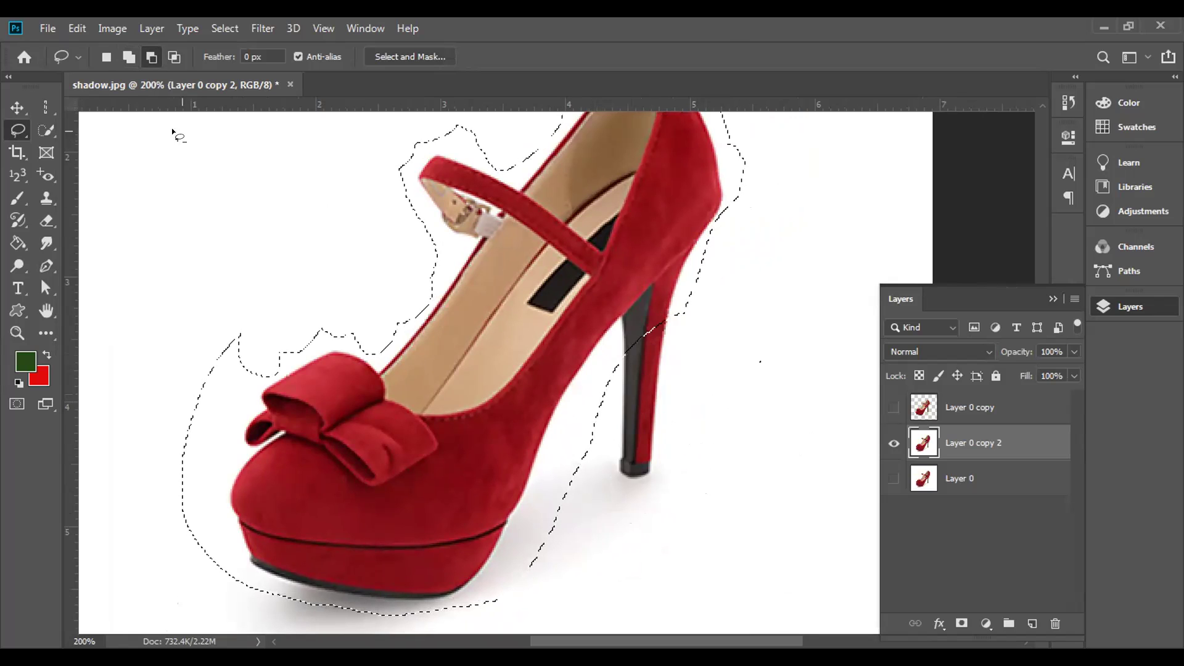
left_click(130, 59)
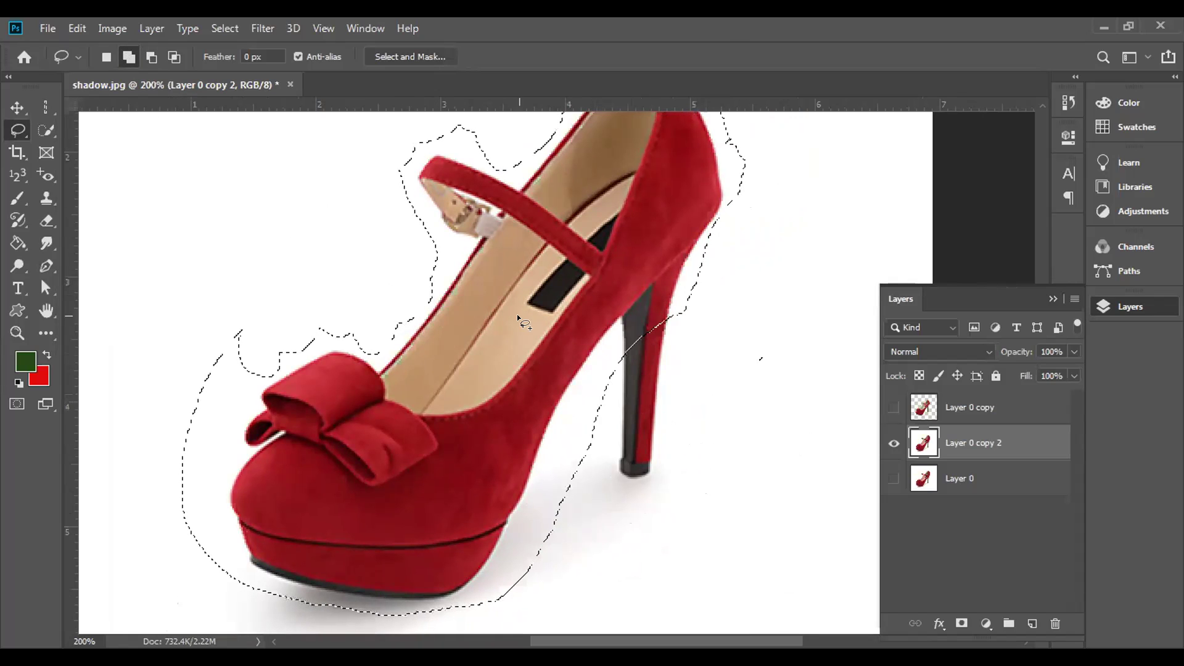
left_click_drag(617, 361, 616, 429)
mouse_move(617, 478)
left_mouse_down()
mouse_move(668, 471)
mouse_move(673, 422)
mouse_move(659, 315)
mouse_move(621, 362)
left_mouse_up()
key("alt")
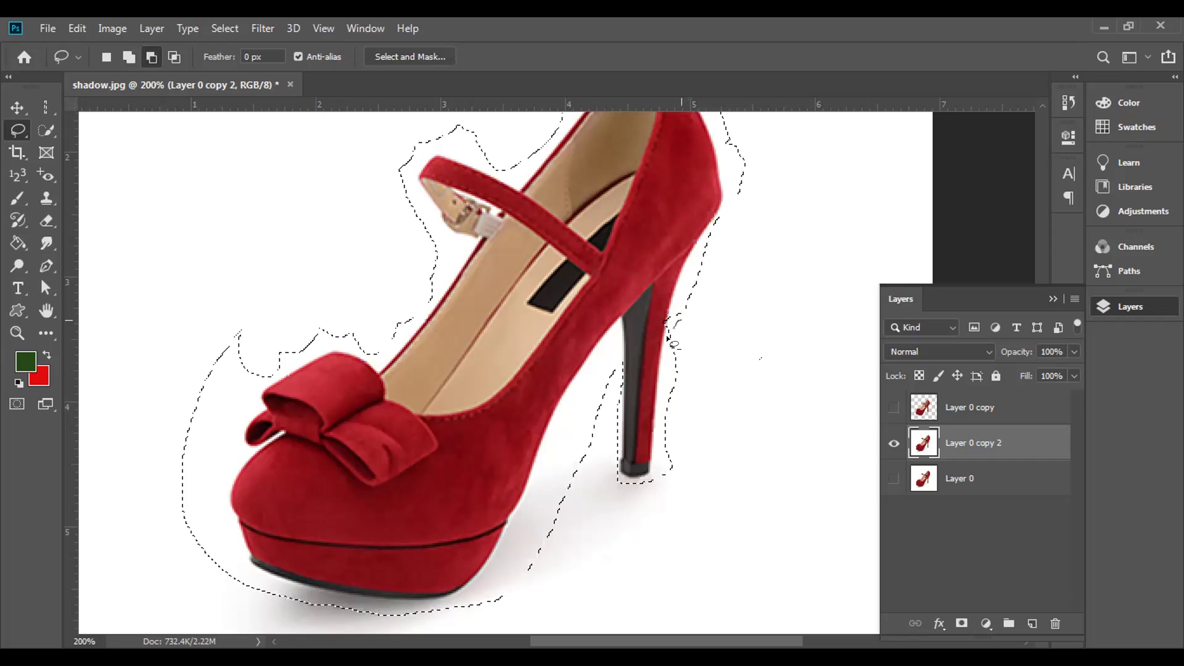
left_click_drag(680, 336, 674, 330)
mouse_move(666, 370)
left_mouse_down()
mouse_move(660, 471)
mouse_move(673, 421)
mouse_move(661, 391)
mouse_move(672, 423)
mouse_move(661, 472)
left_mouse_up()
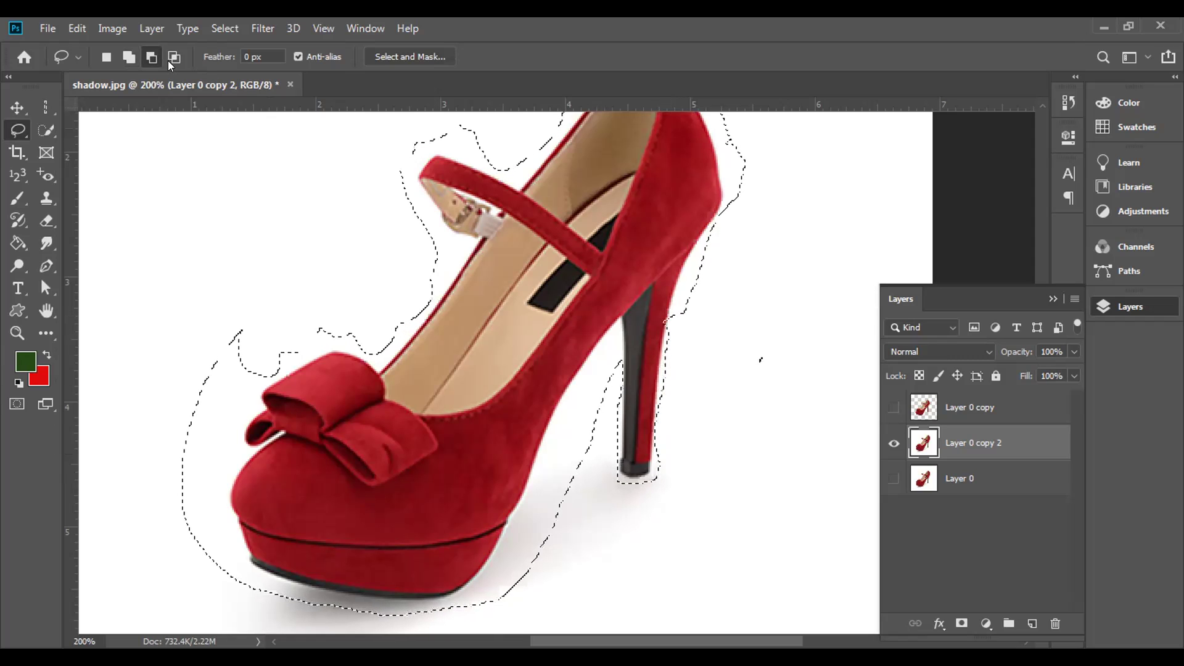
left_click(128, 57)
mouse_move(668, 310)
left_mouse_down()
mouse_move(662, 337)
mouse_move(677, 317)
left_mouse_up()
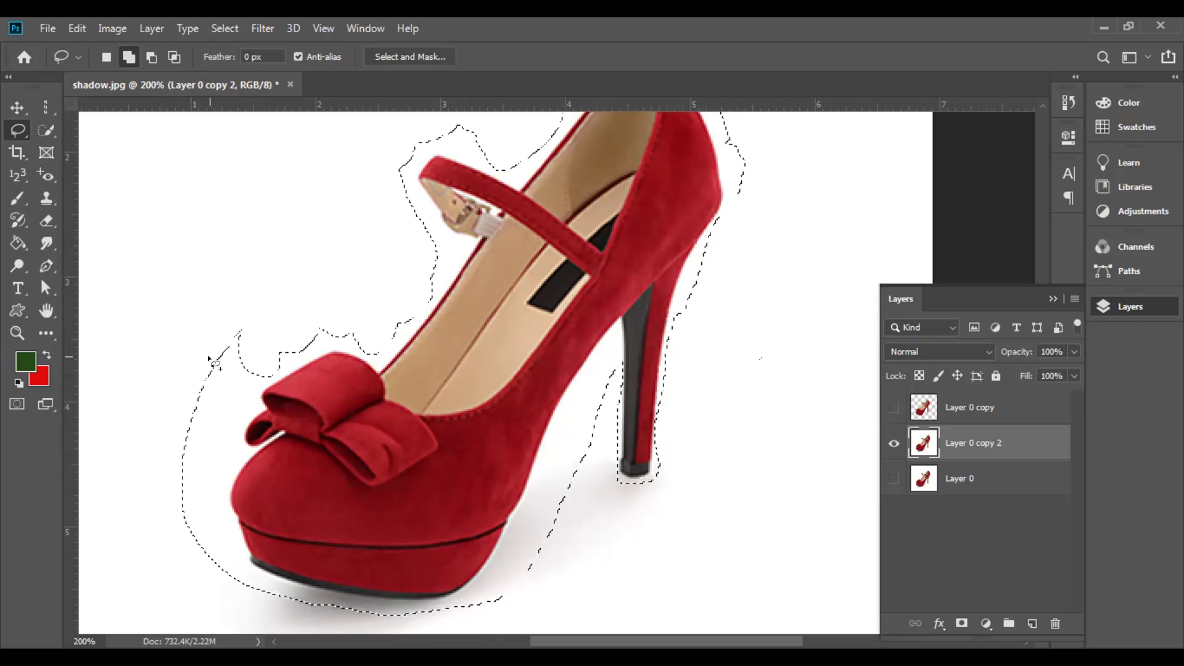
- Adjust the selection left of the bow and toe, and remove the area below the heel
mouse_move(256, 306)
left_mouse_down()
mouse_move(151, 407)
mouse_move(271, 389)
mouse_move(256, 306)
left_mouse_up()
mouse_move(205, 405)
left_mouse_down()
mouse_move(172, 431)
mouse_move(170, 507)
mouse_move(236, 445)
mouse_move(217, 402)
mouse_move(199, 419)
left_mouse_up()
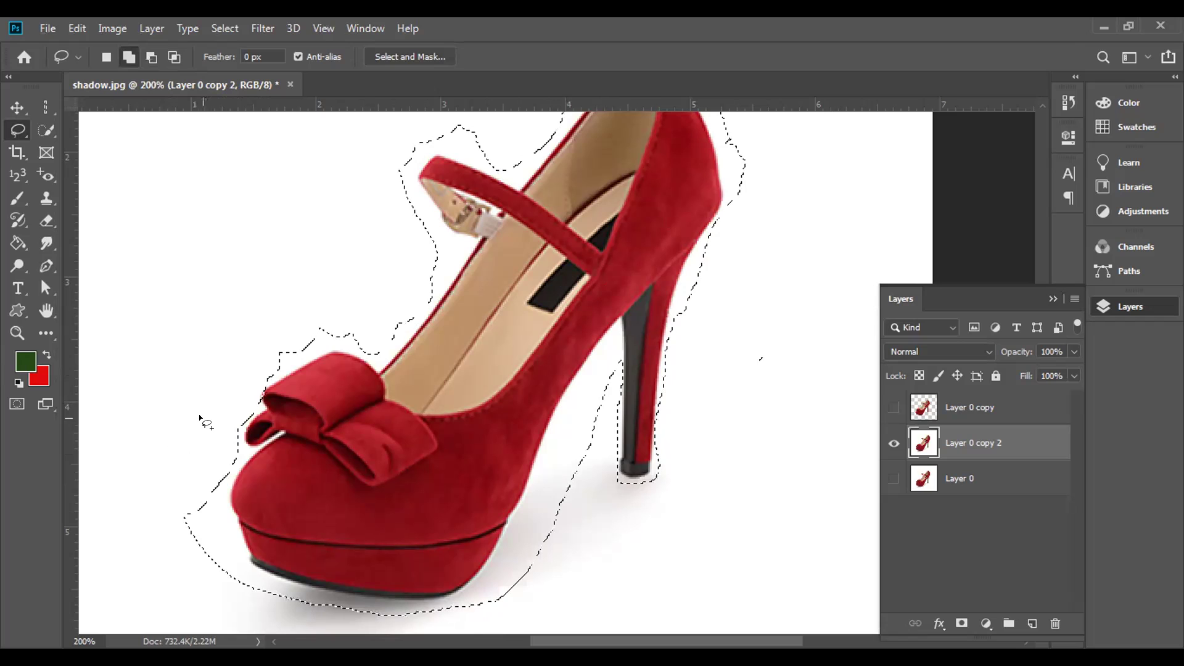
left_click_drag(211, 487, 197, 475)
mouse_move(177, 515)
left_mouse_down()
mouse_move(222, 586)
mouse_move(215, 505)
mouse_move(194, 496)
mouse_move(179, 518)
left_mouse_up()
key("alt")
mouse_move(595, 521)
left_mouse_down()
mouse_move(506, 600)
mouse_move(582, 523)
mouse_move(587, 453)
mouse_move(564, 506)
mouse_move(590, 436)
left_mouse_up()
key("shift")
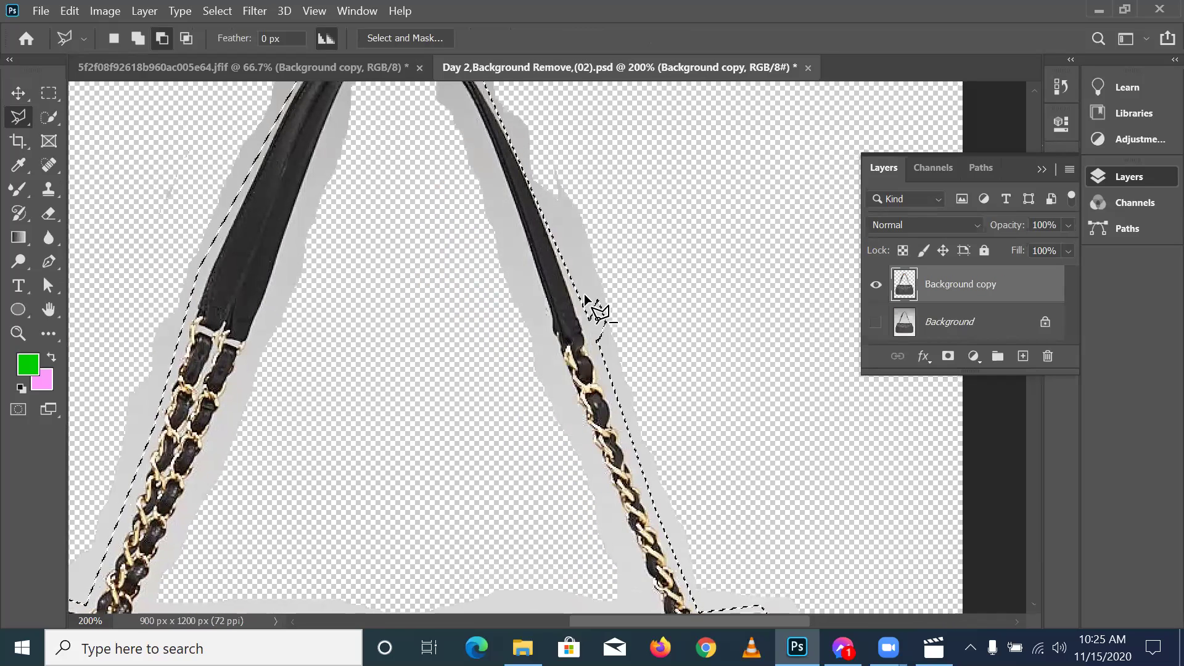
- Add two Polygonal Lasso points down the handbag's chain strap edge
left_click(597, 301)
left_click(606, 322)
- Place one more strap point, then lasso around the front and back heels of the red pumps
left_click(598, 341)
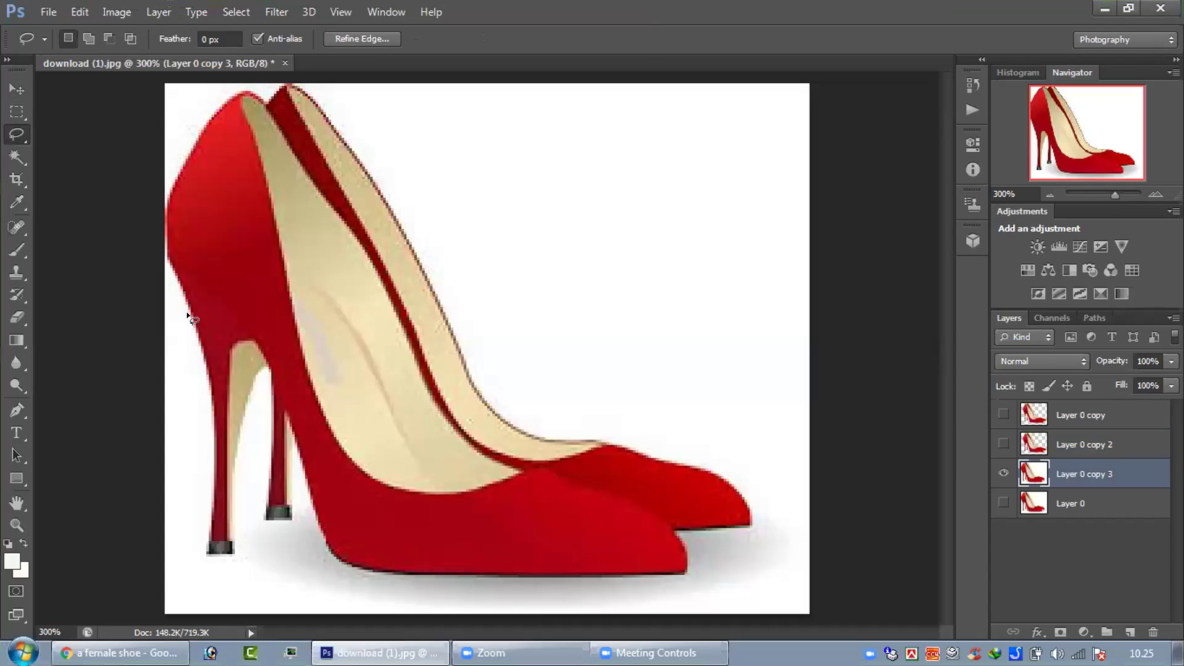
left_click_drag(191, 313, 212, 454)
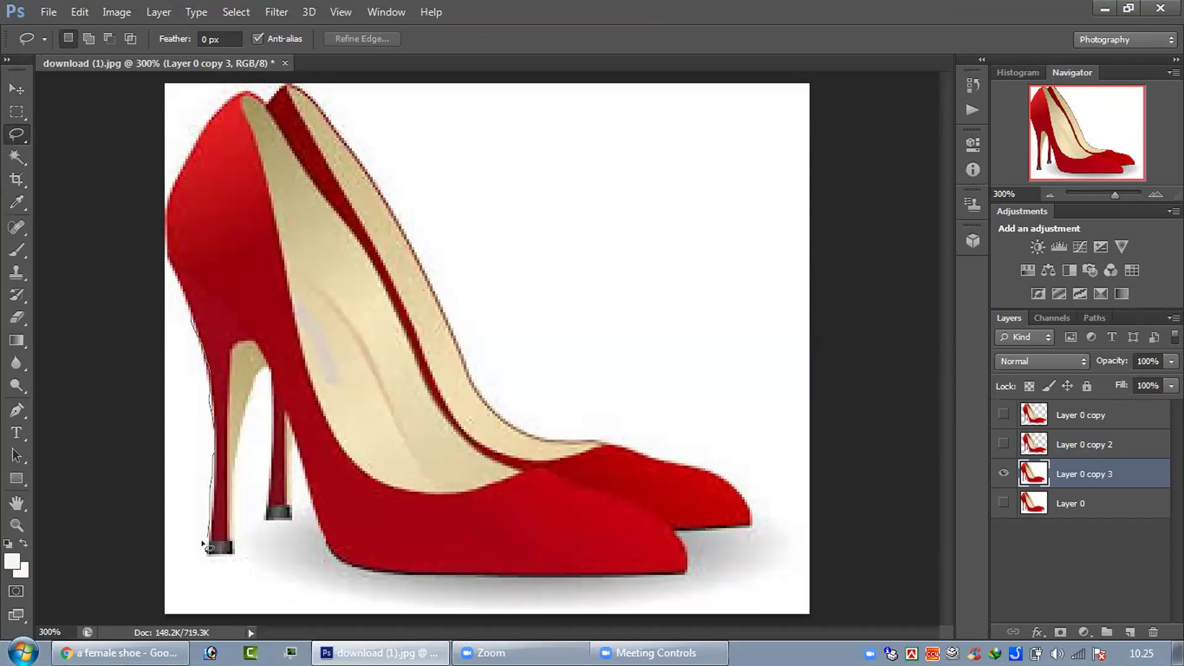
mouse_move(201, 545)
left_mouse_down()
mouse_move(229, 556)
mouse_move(236, 545)
left_mouse_up()
left_click_drag(229, 472, 238, 432)
left_click_drag(245, 382, 266, 369)
mouse_move(266, 410)
left_mouse_down()
mouse_move(258, 517)
mouse_move(294, 514)
mouse_move(284, 430)
left_mouse_up()
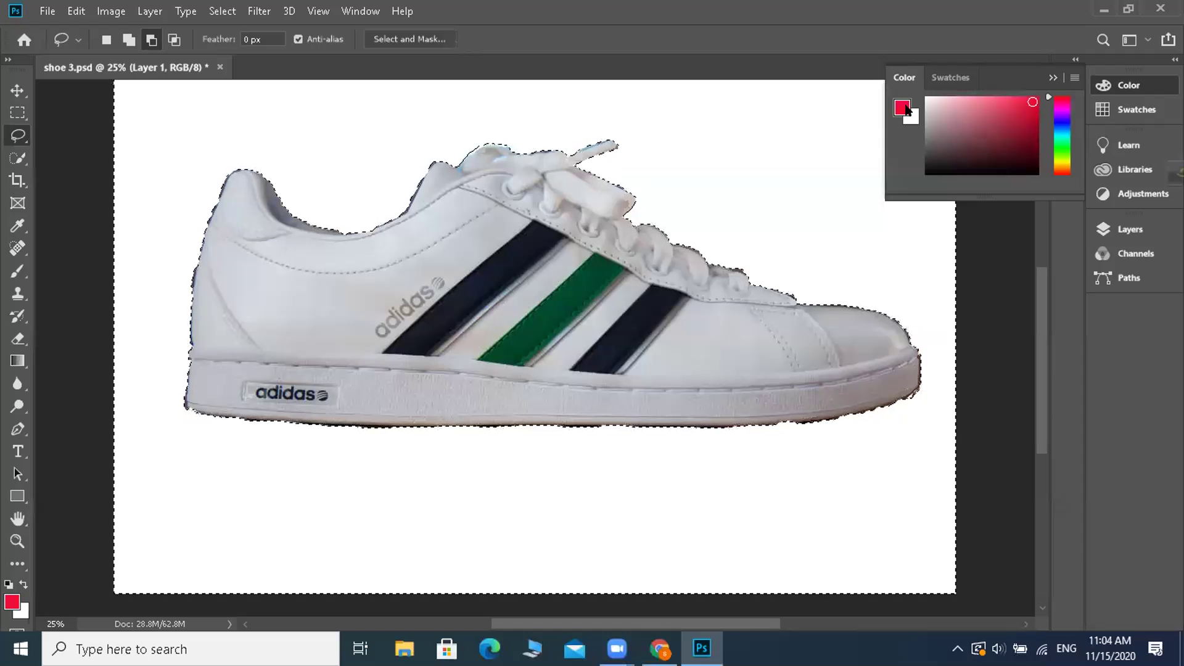
left_click(899, 108)
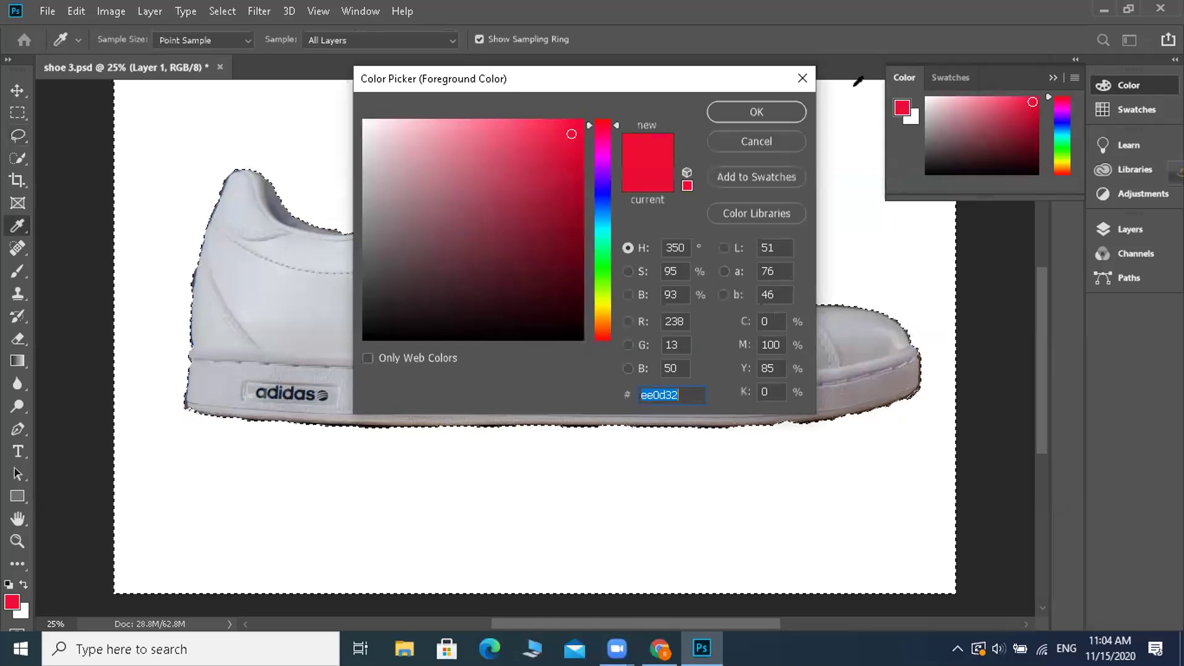
left_click(757, 112)
key("l")
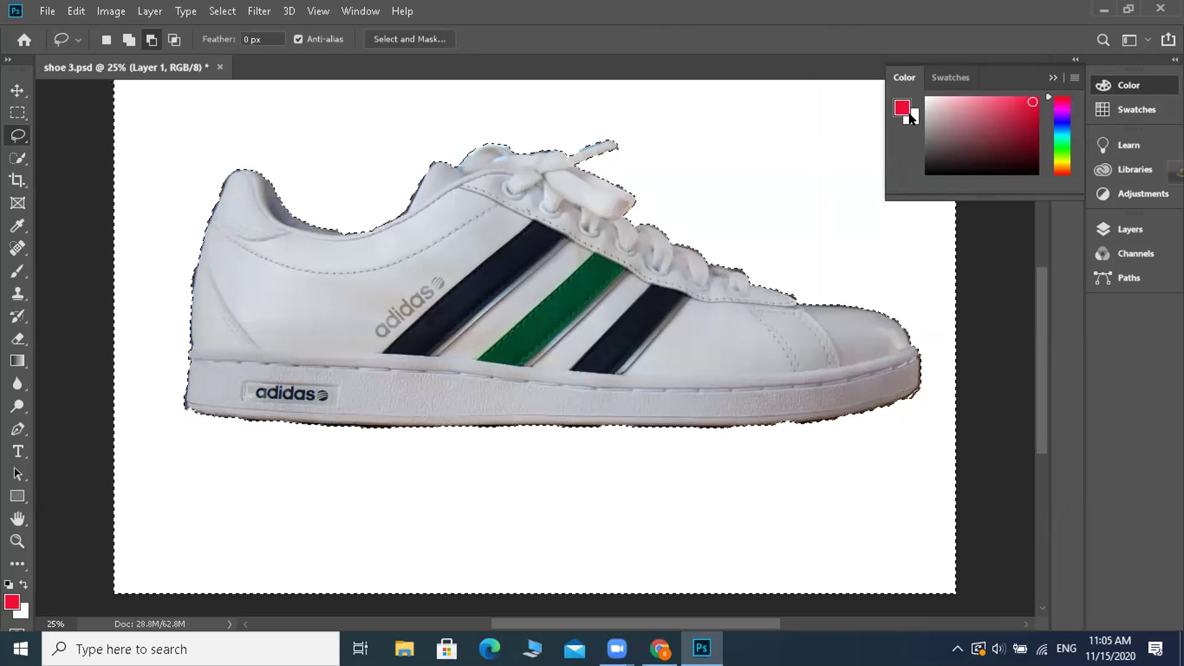
left_click(901, 108)
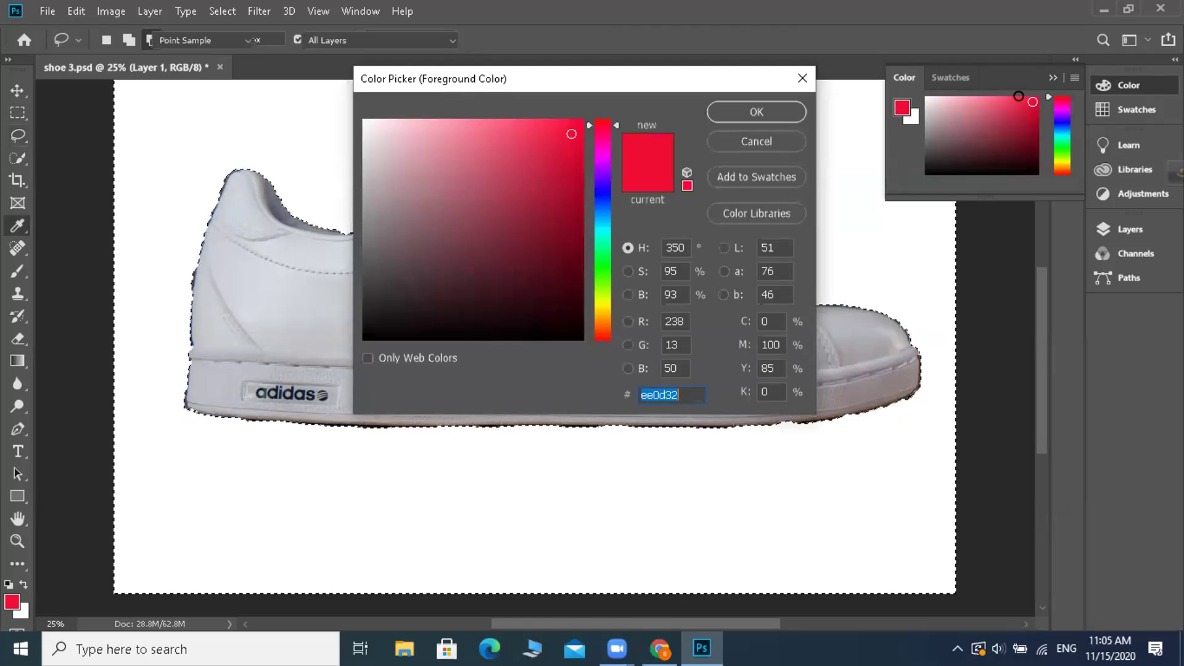
left_click(756, 112)
key("l")
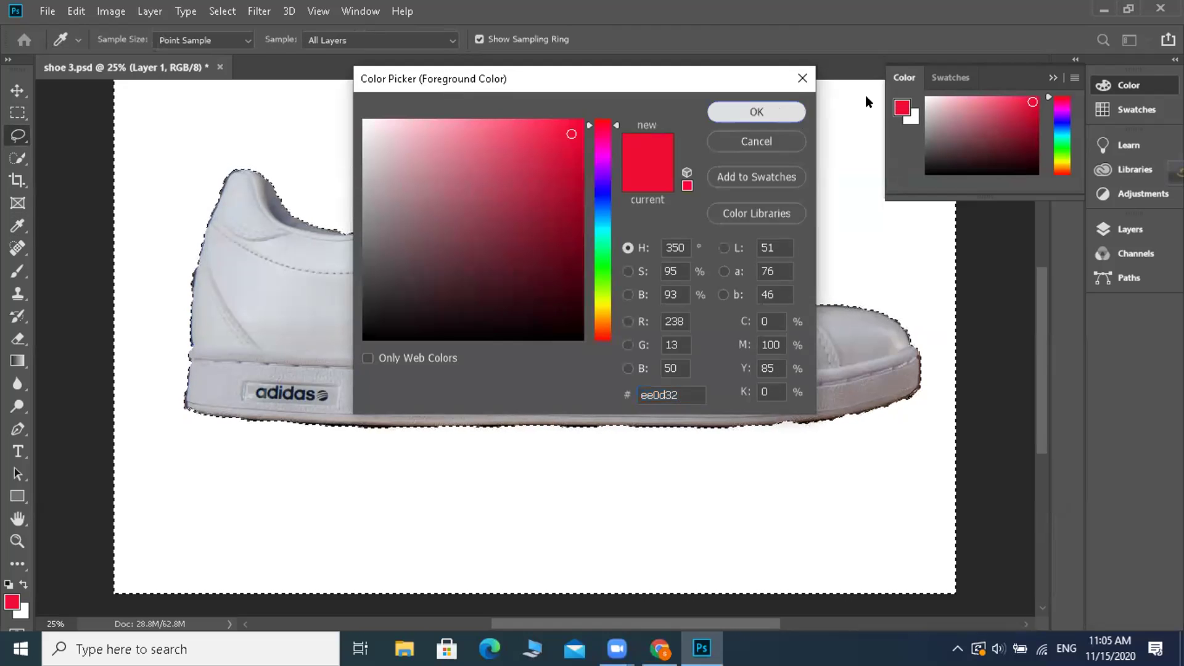
left_click(902, 108)
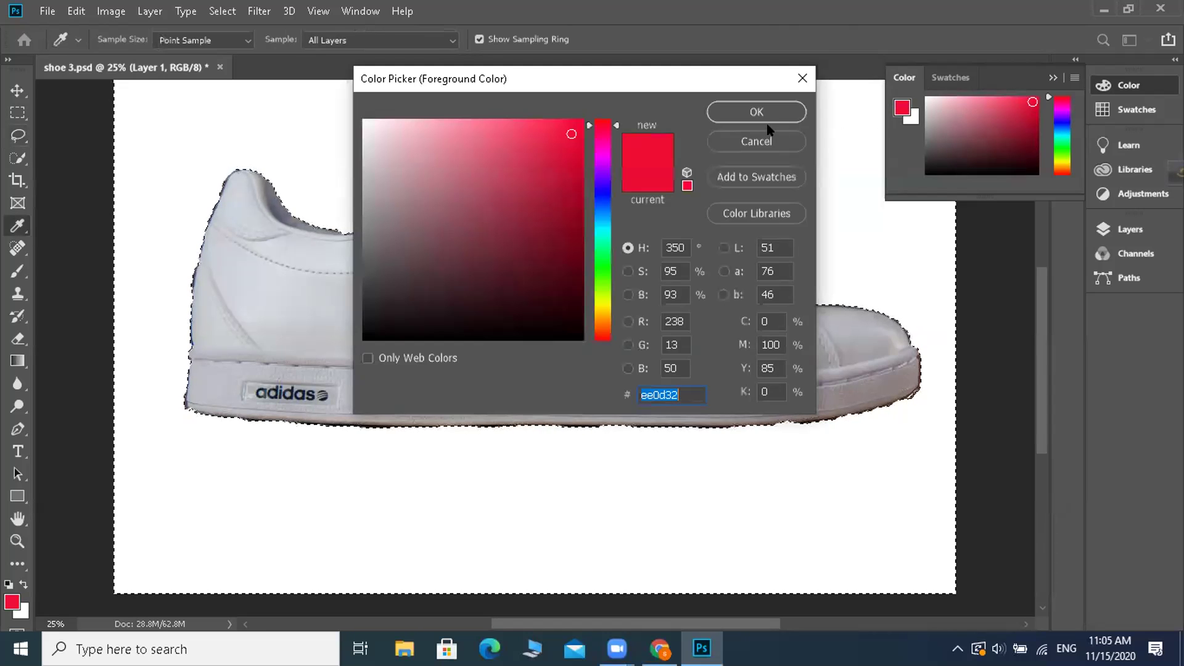
key("Return")
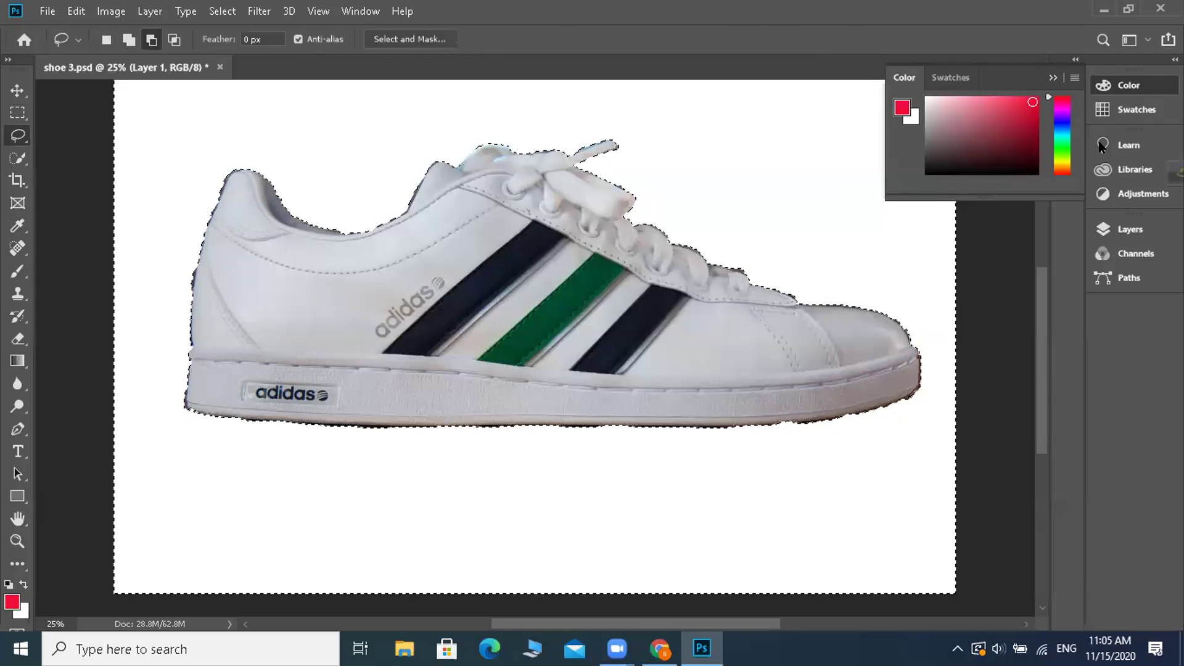
left_click(1126, 232)
left_click(1125, 232)
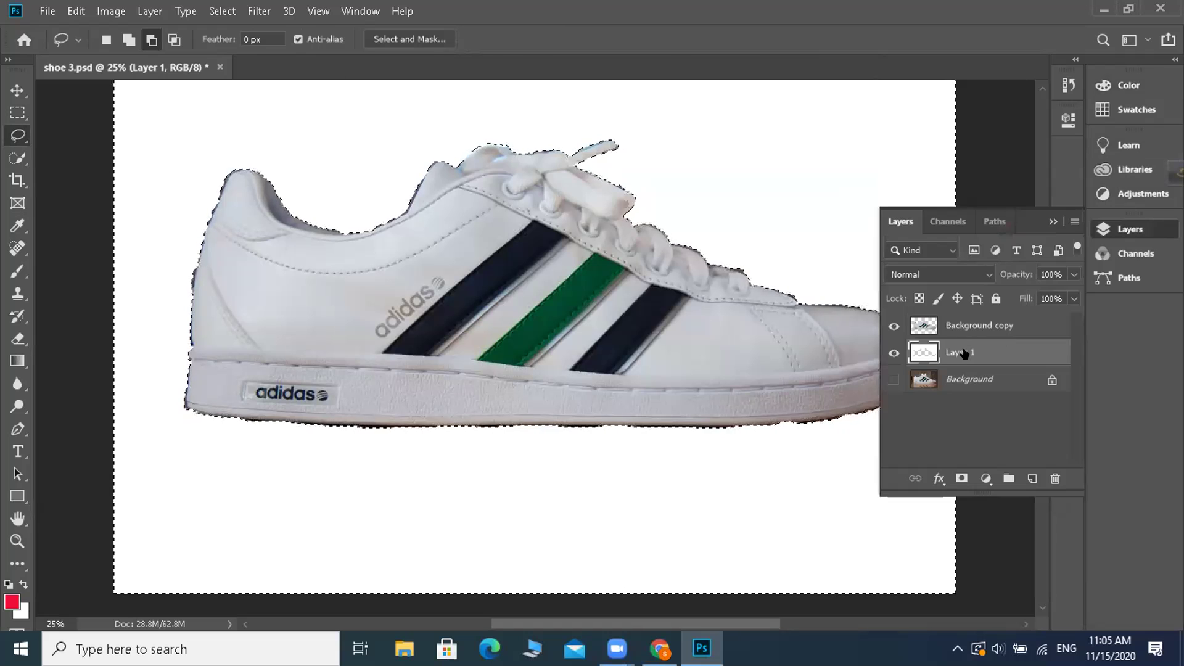
left_click(975, 327)
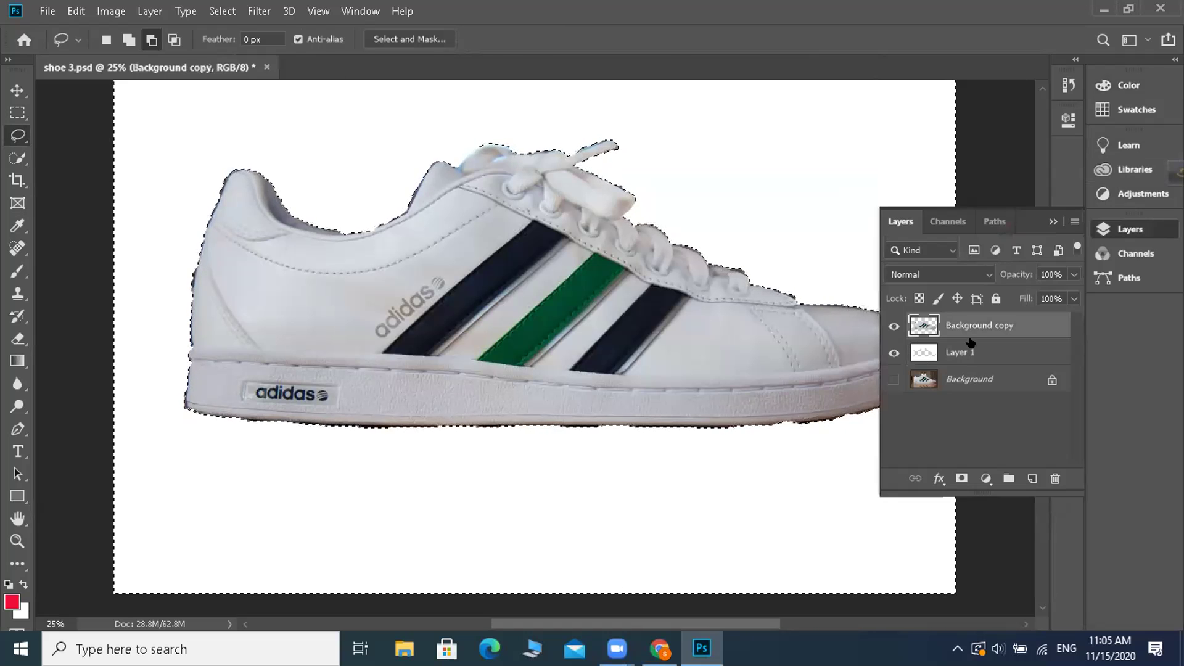
left_click(964, 357)
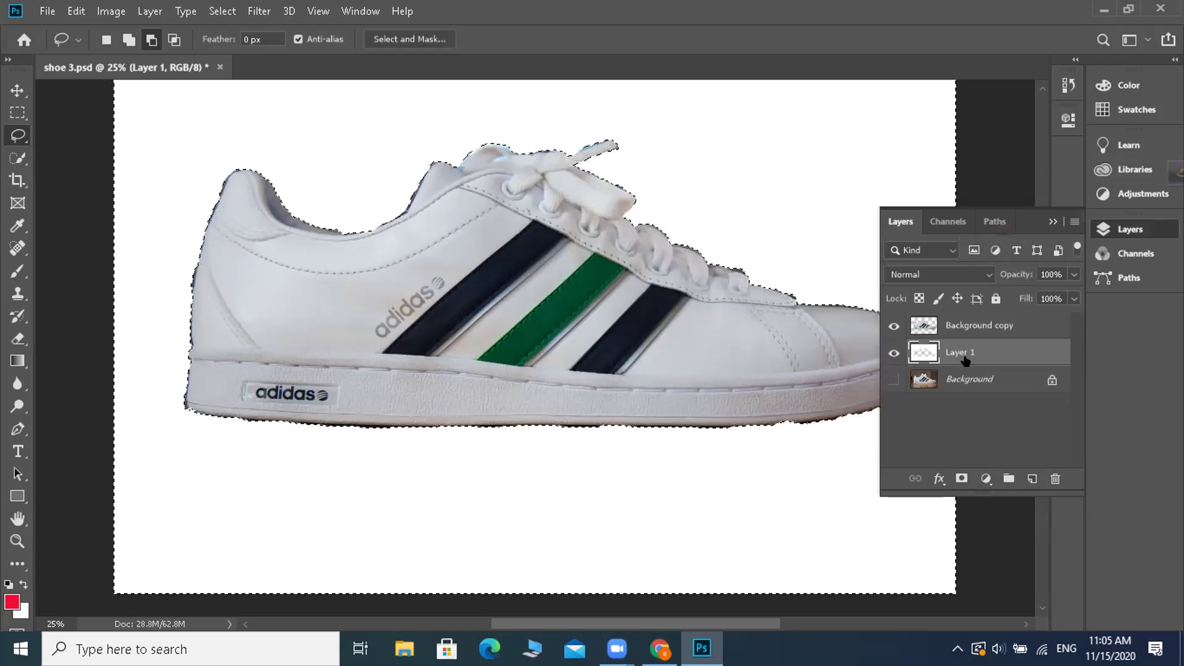
left_click(1115, 90)
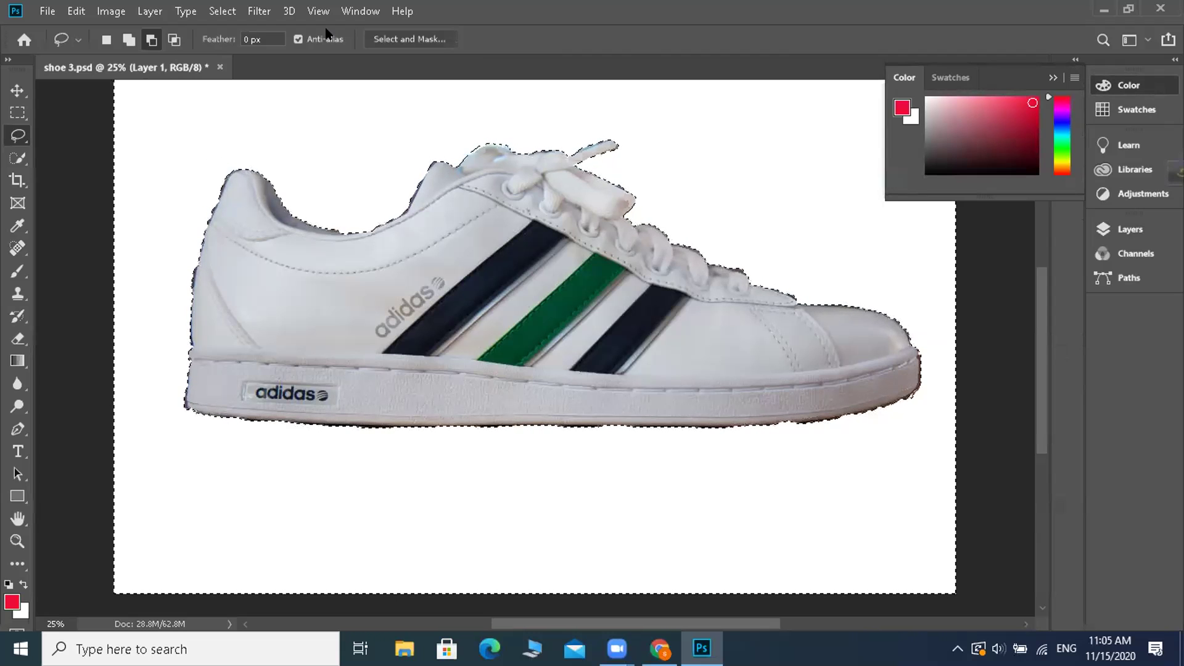
- Apply Select > Inverse to select the background, then deselect with Ctrl+D
left_click(222, 10)
left_click(221, 9)
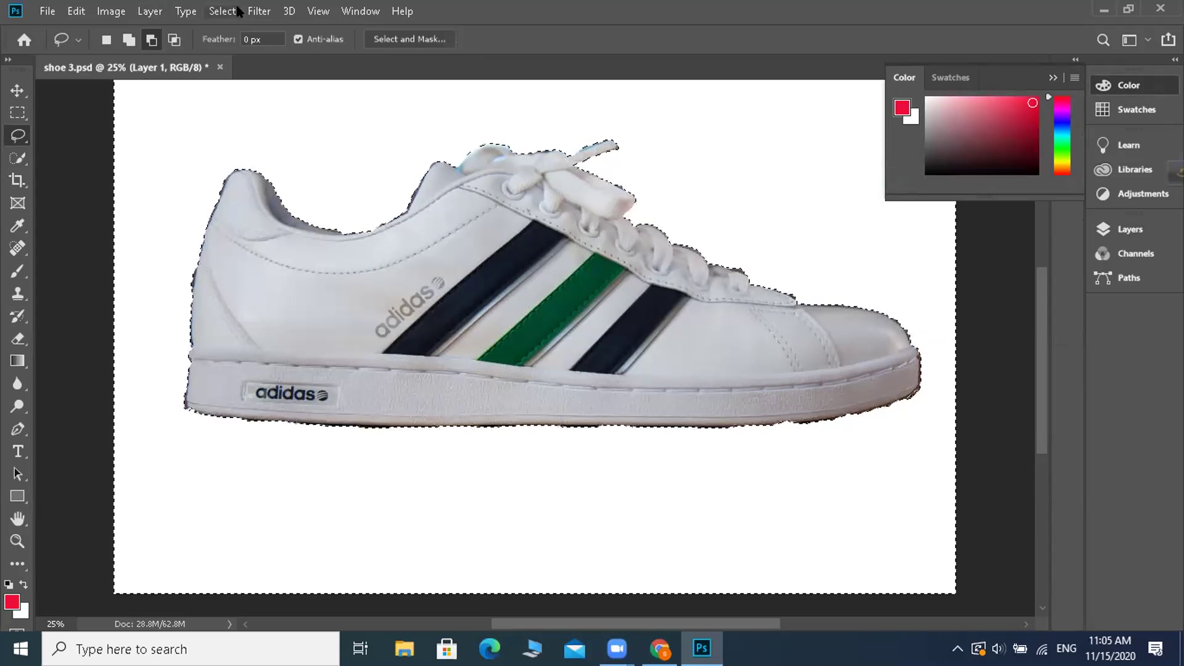
left_click(229, 12)
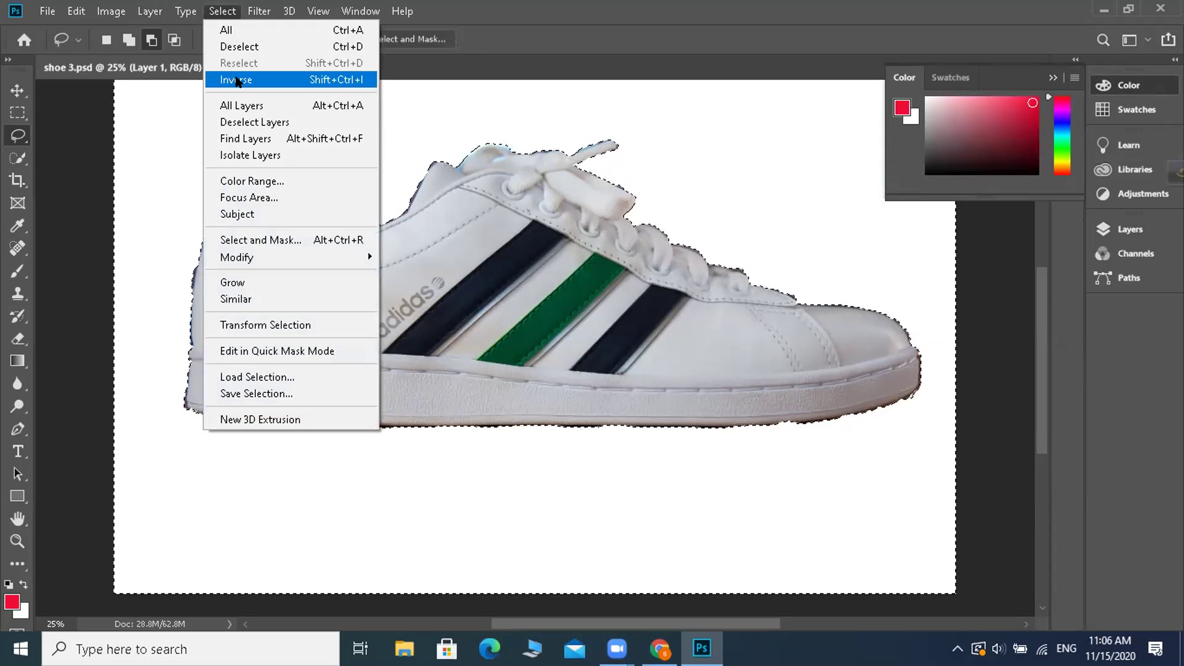
left_click(266, 84)
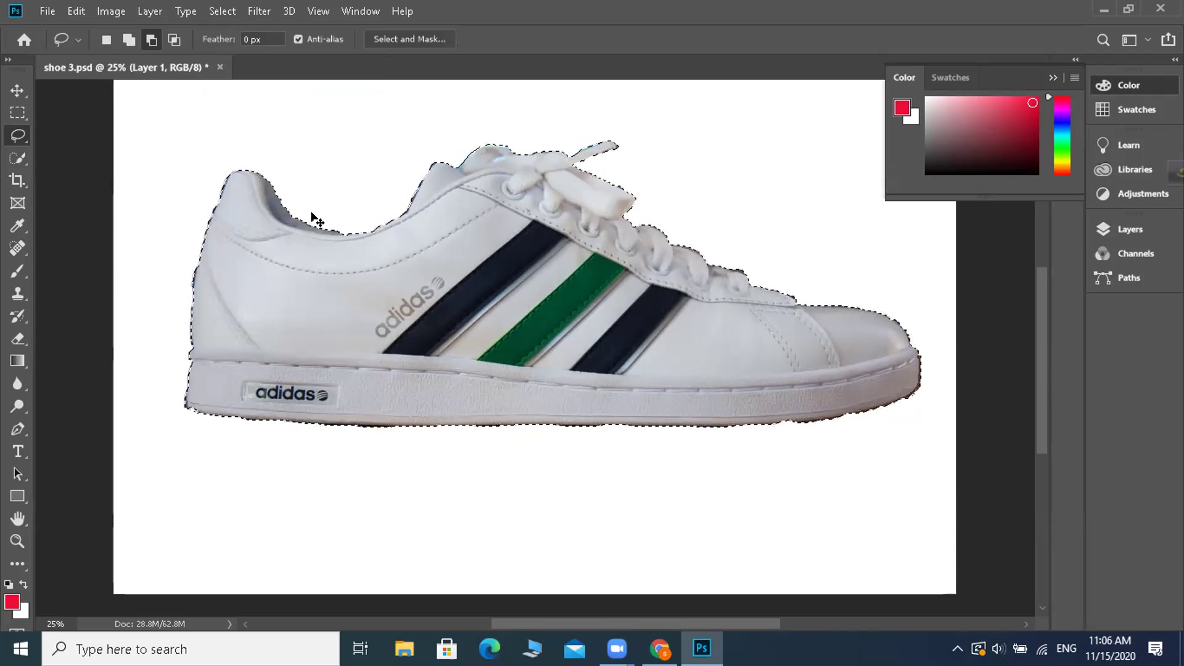
key("ctrl+d")
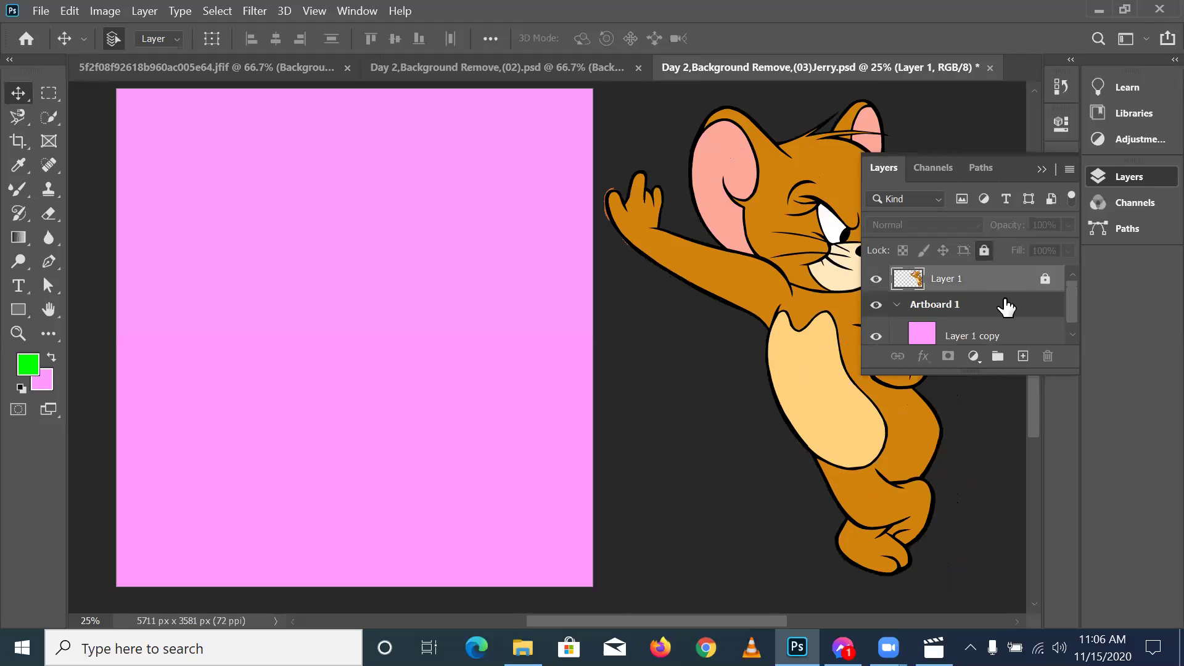
- Make Layer 1 copy active and hide its pink fill
left_click(991, 338)
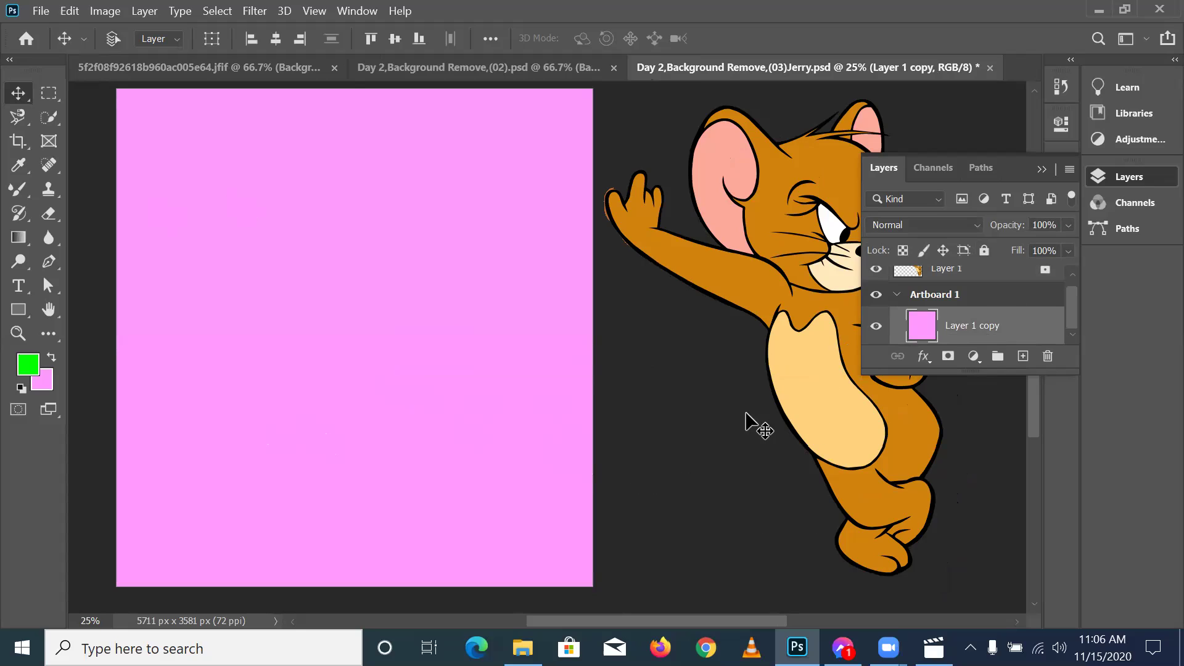
key("ctrl+comma")
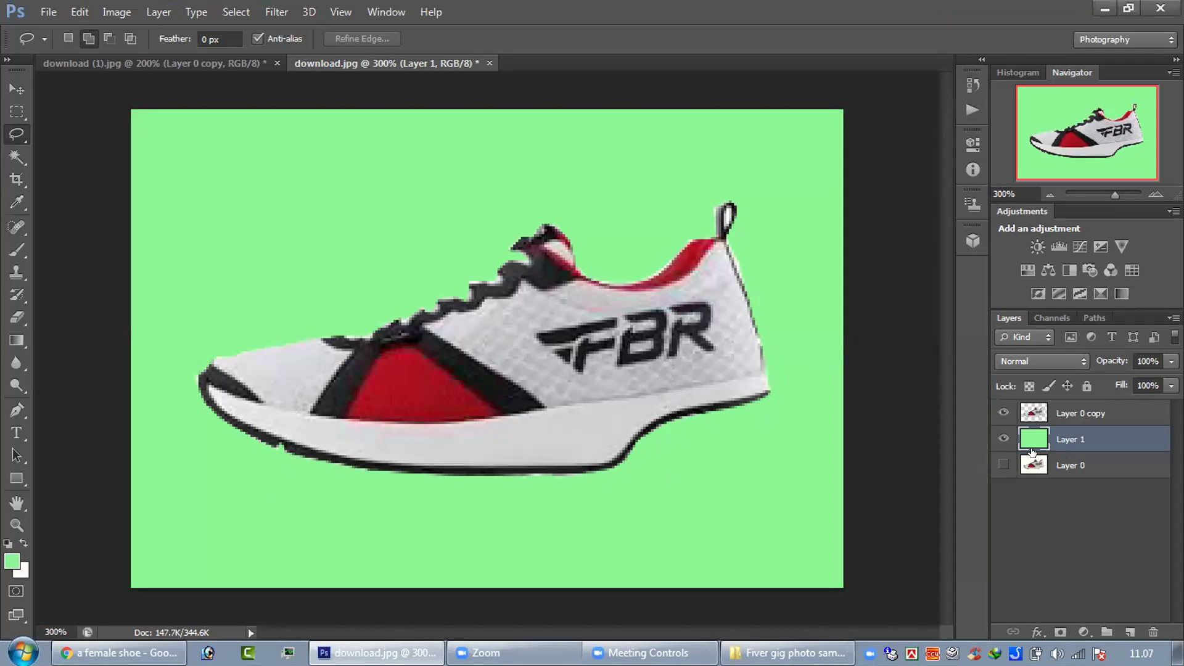
- Toggle layer visibility to compare, ending with green Layer 1 and cut-out Layer 0 copy shown
left_click(1000, 462)
left_click_drag(996, 414, 1003, 439)
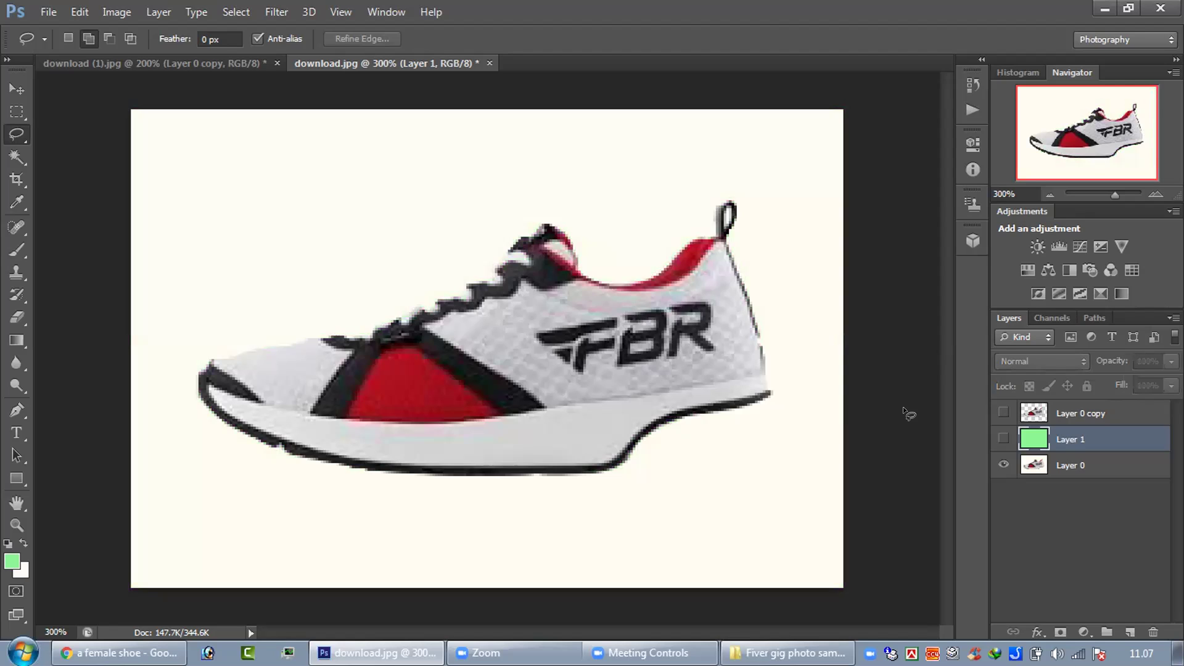
left_click(1004, 440)
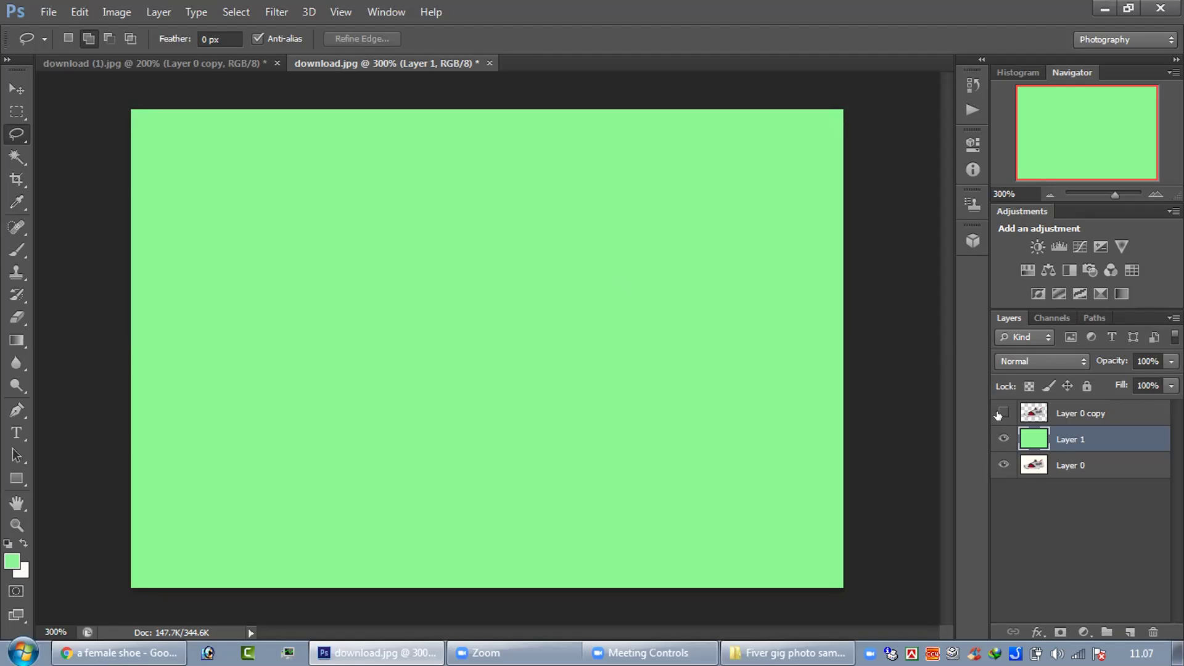
left_click(1003, 413)
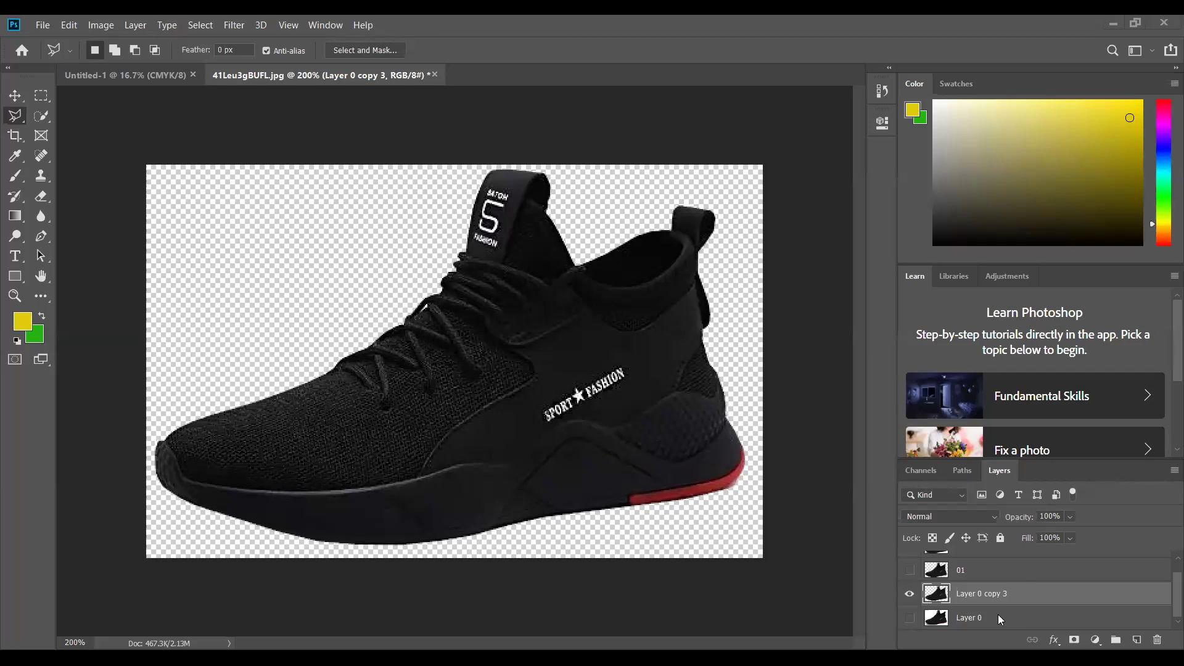
- Briefly preview layer 01, then duplicate the original black sneaker Layer 0
left_click(908, 569)
left_click(909, 594, "alt")
scroll(1016, 617, "up", 1)
scroll(1015, 612, "down", 1)
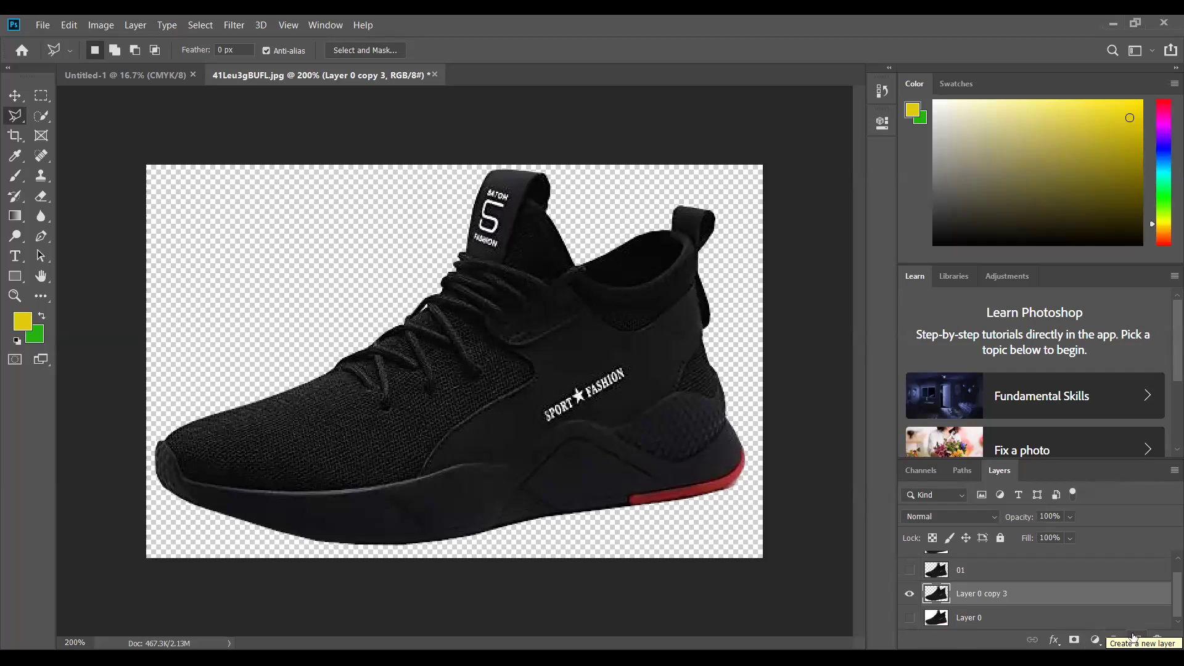
scroll(1058, 604, "up", 1)
scroll(1043, 605, "down", 1)
left_click_drag(943, 617, 1136, 640)
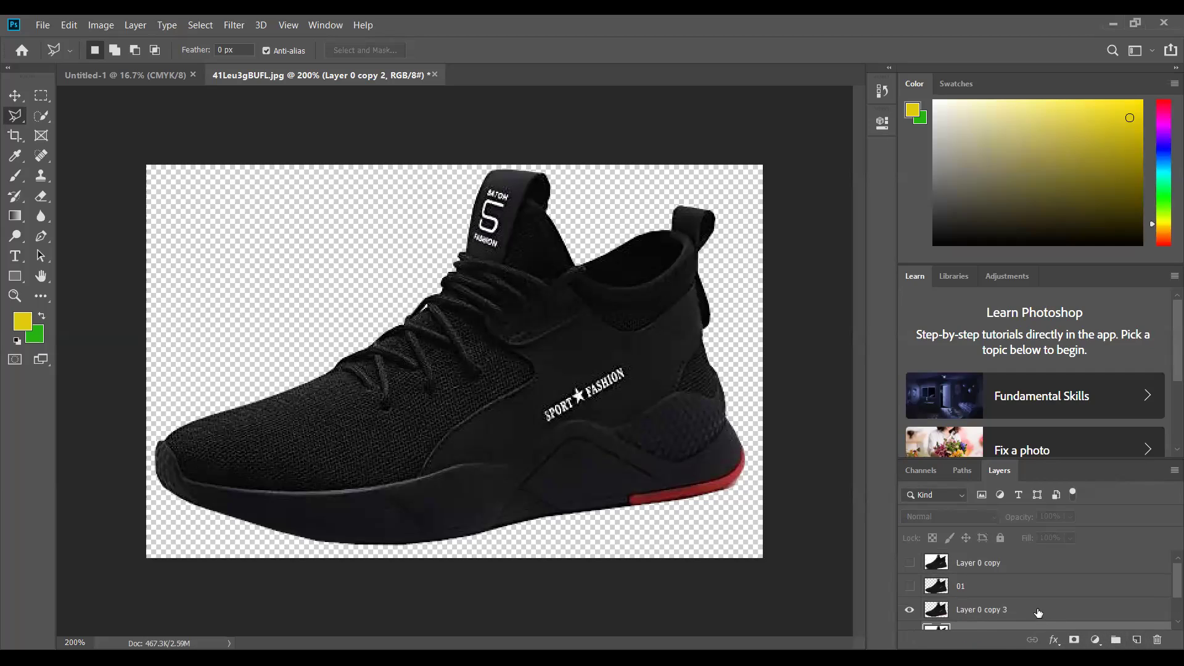
- Add a new empty Layer 1 beneath the cut-out Layer 0 copy 3
scroll(1039, 614, "down", 1)
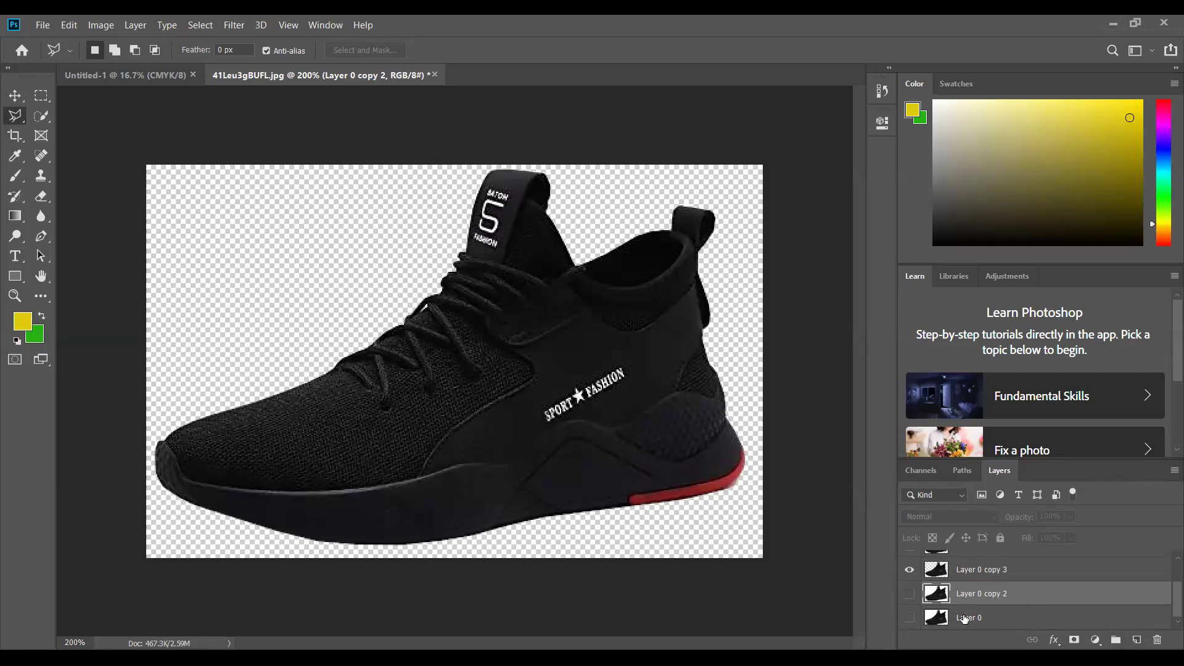
scroll(964, 616, "up", 2)
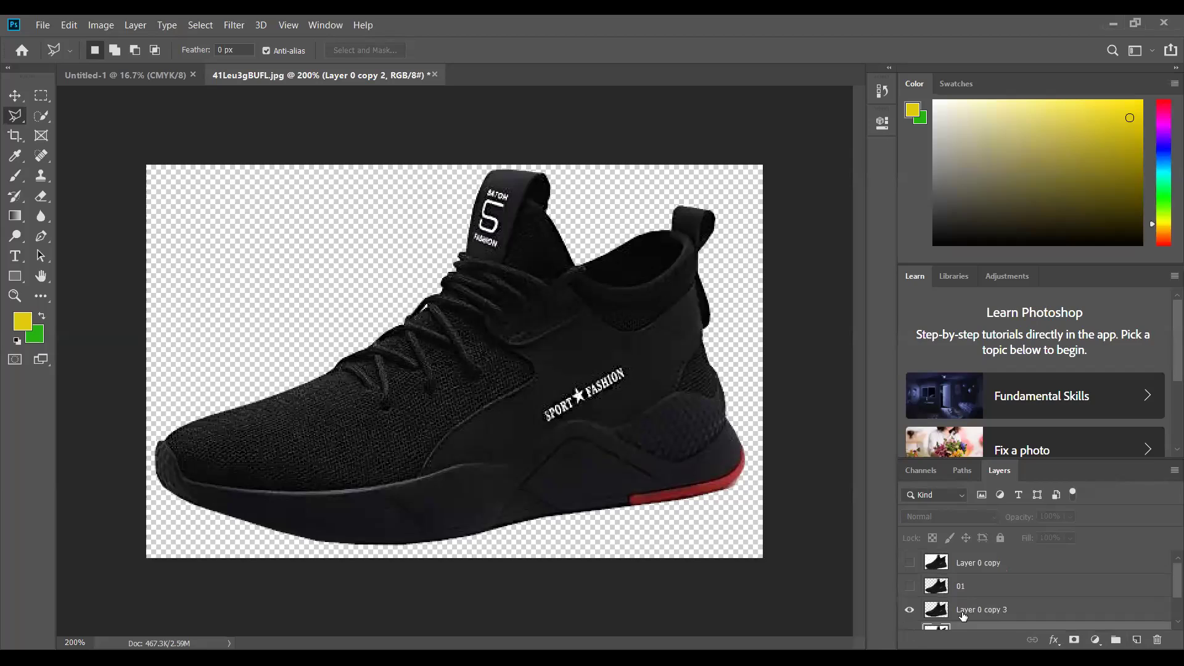
scroll(963, 616, "down", 2)
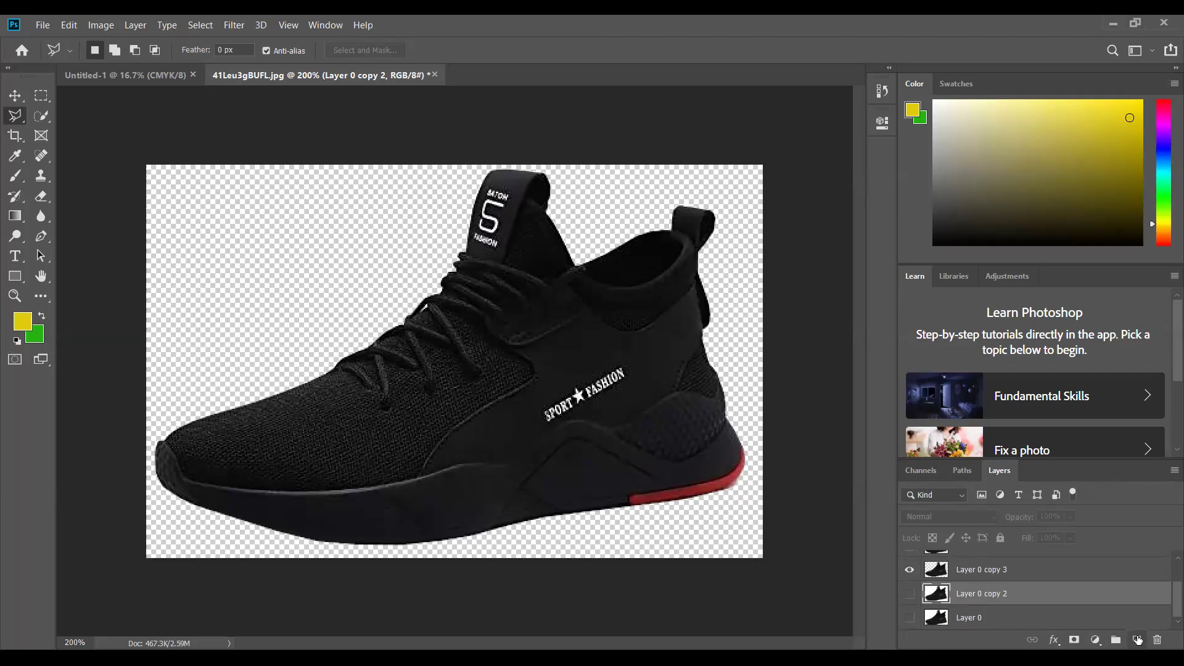
left_click(1137, 639)
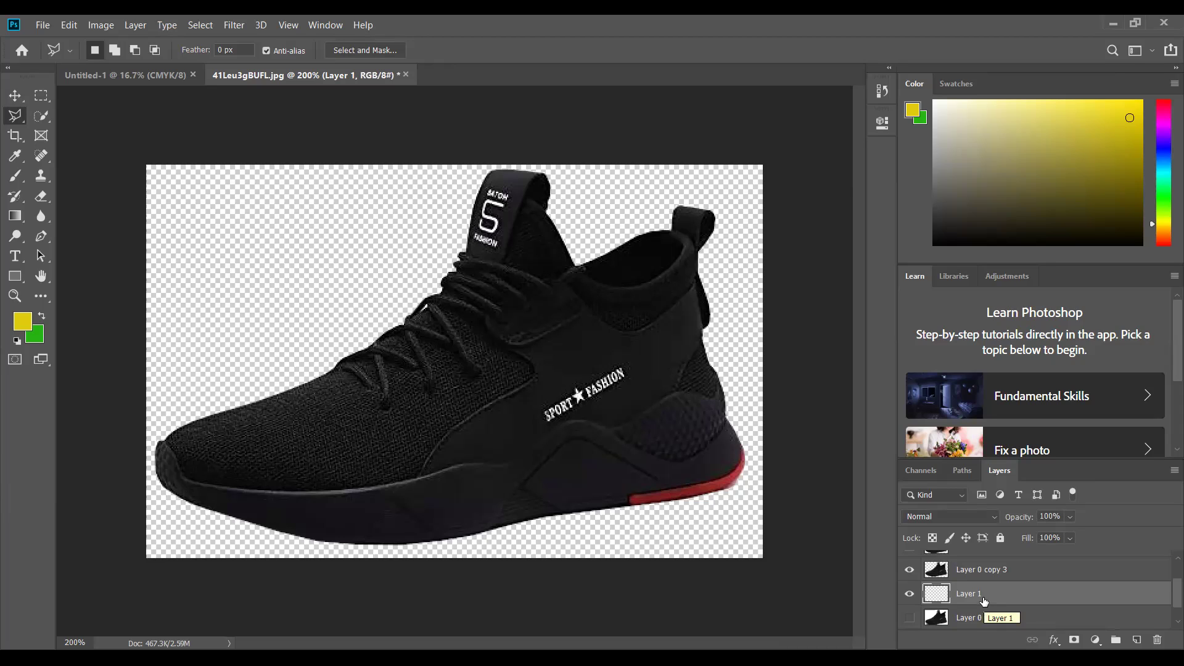
scroll(985, 601, "up", 2)
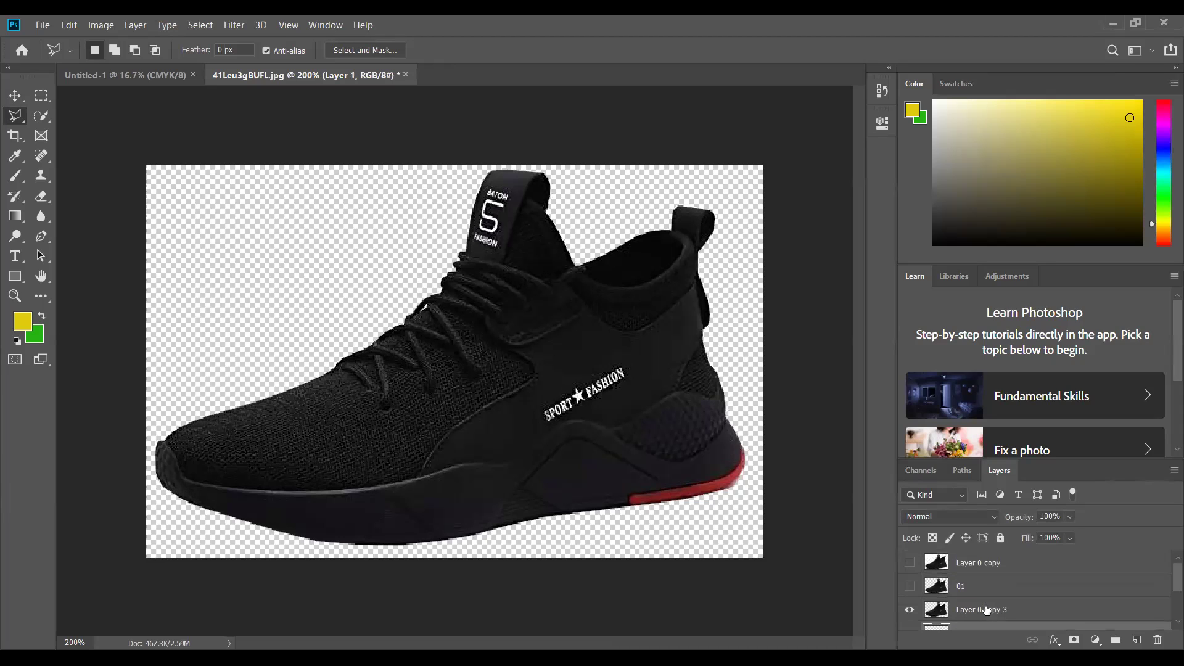
scroll(985, 611, "down", 1)
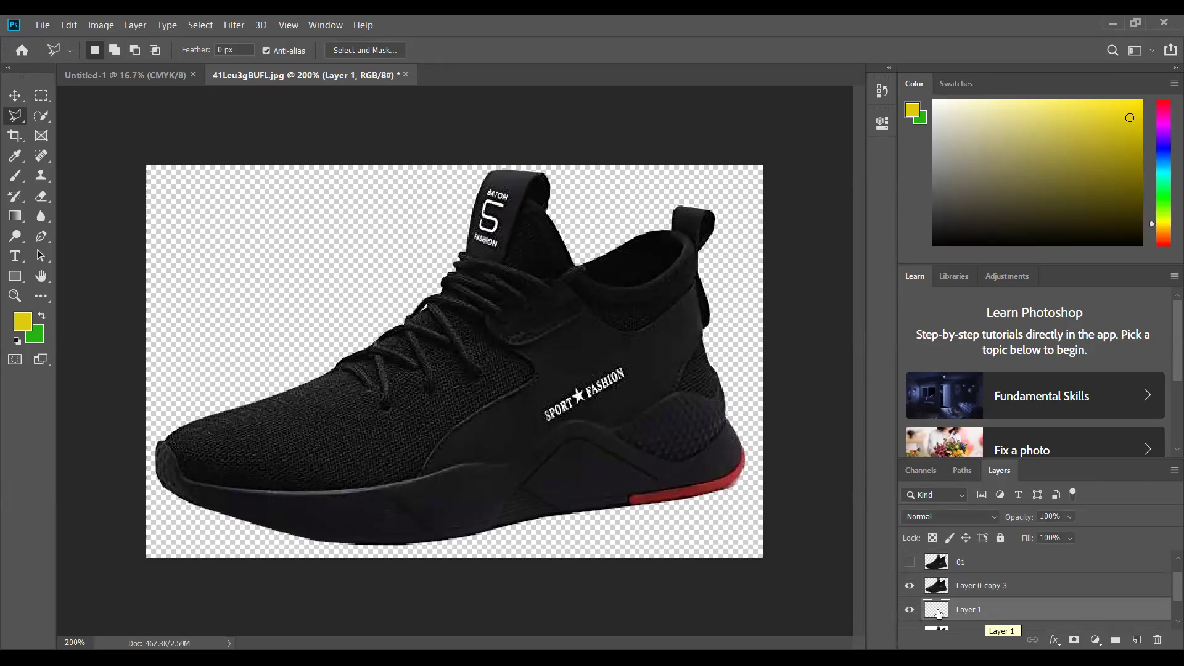
- Fill Layer 1 with green and toggle it to compare behind the sneaker cut-out
left_click(27, 331)
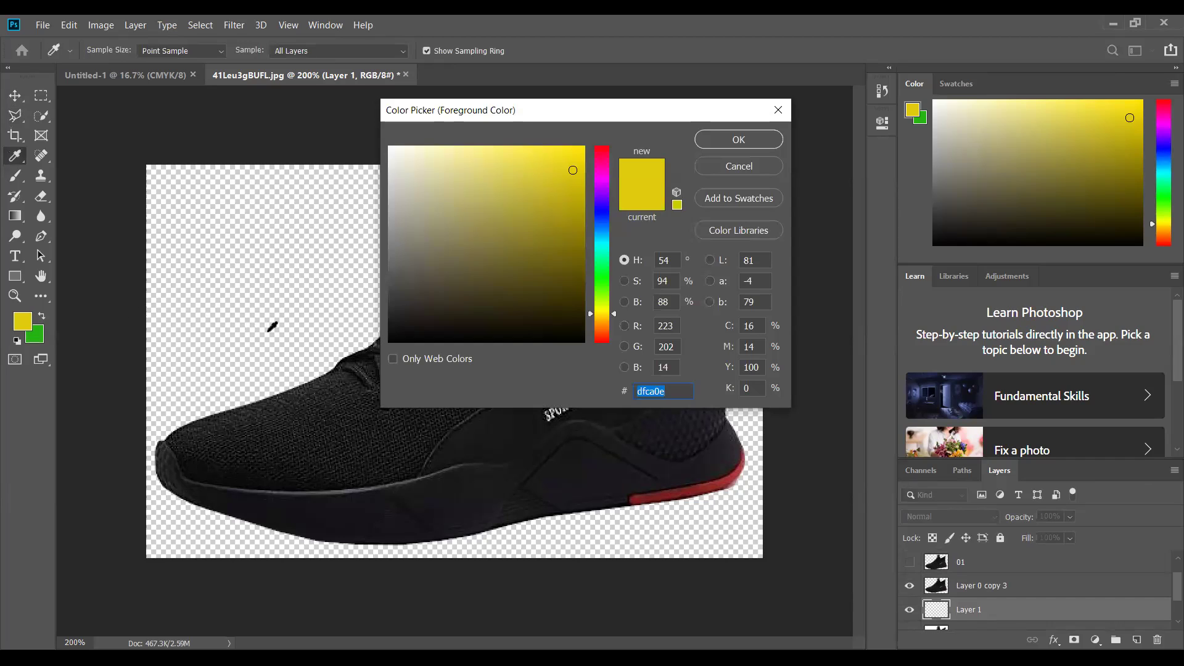
left_click(740, 140)
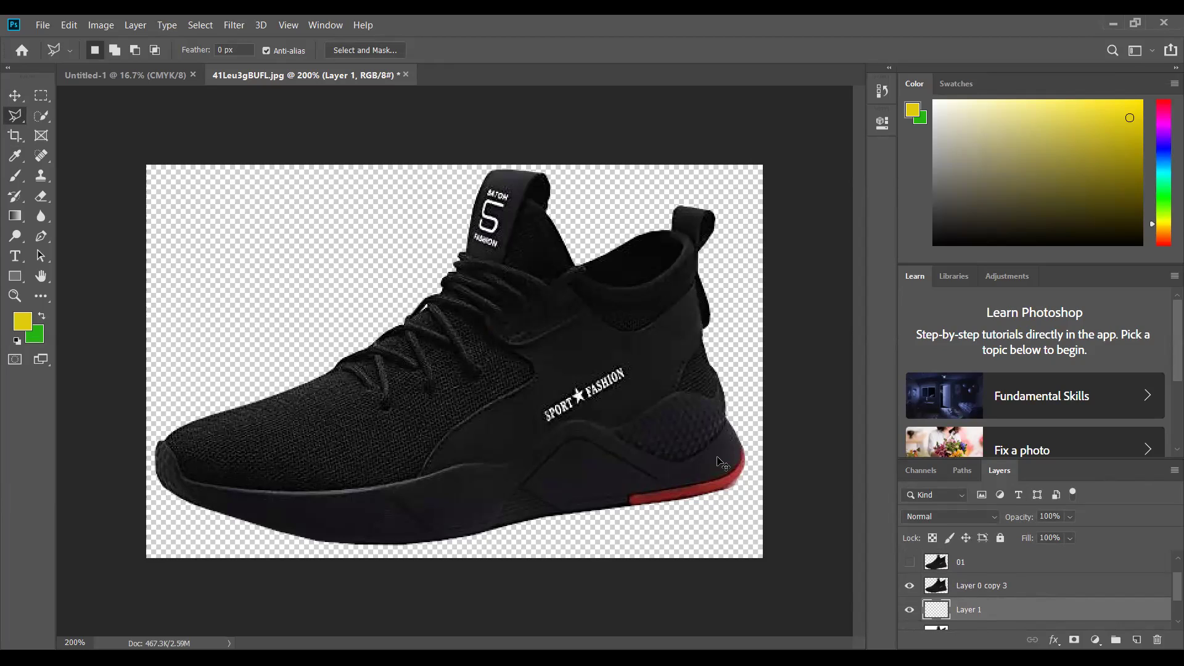
key("ctrl+BackSpace")
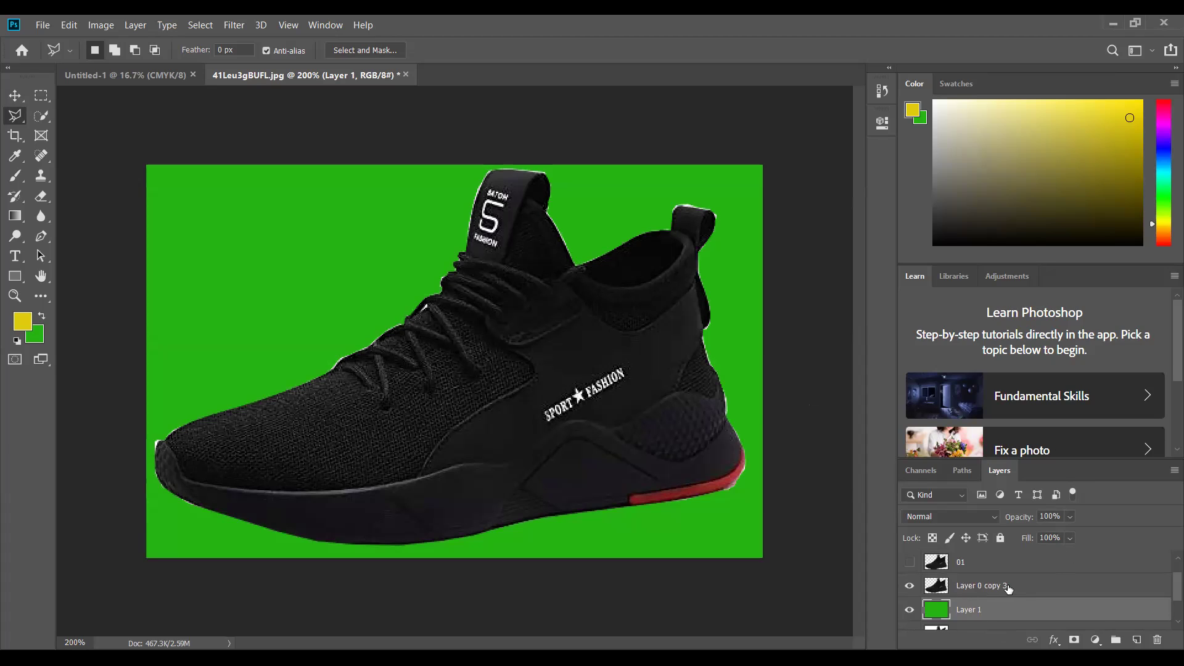
left_click(986, 591)
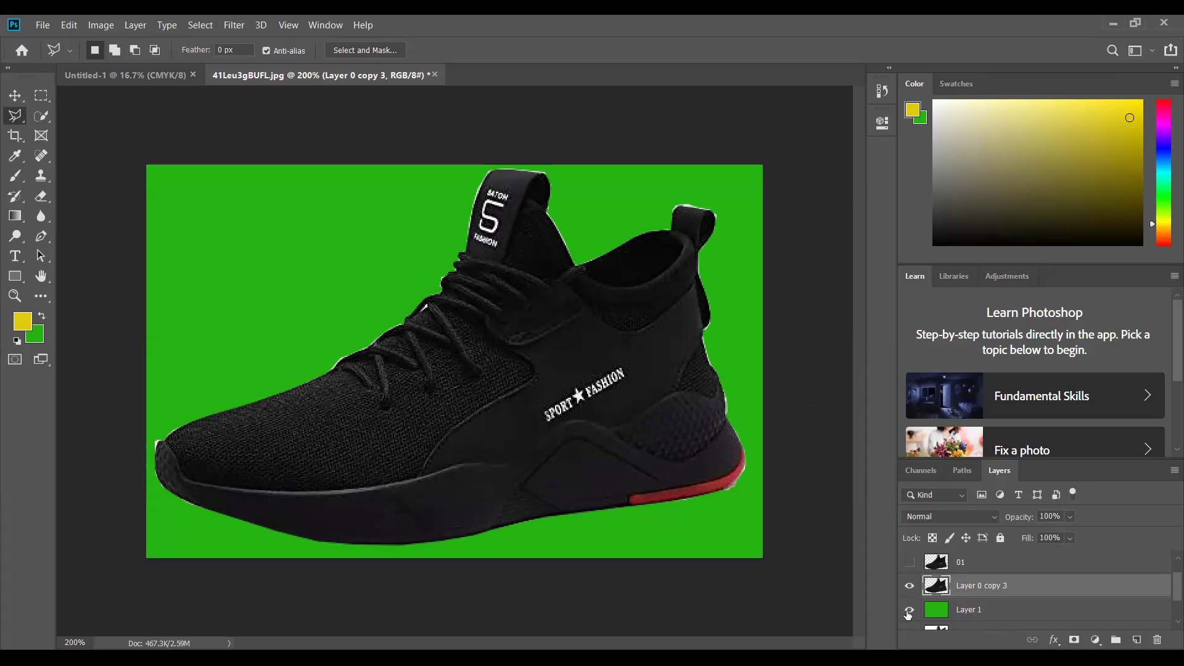
left_click(908, 611)
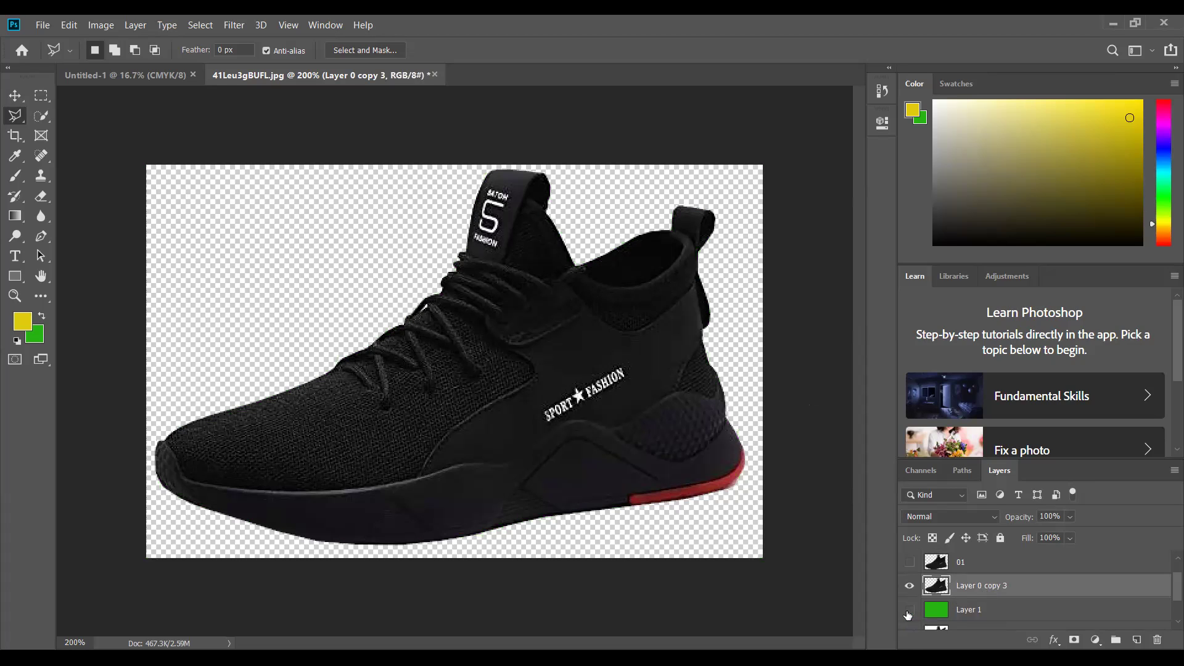
left_click(909, 610)
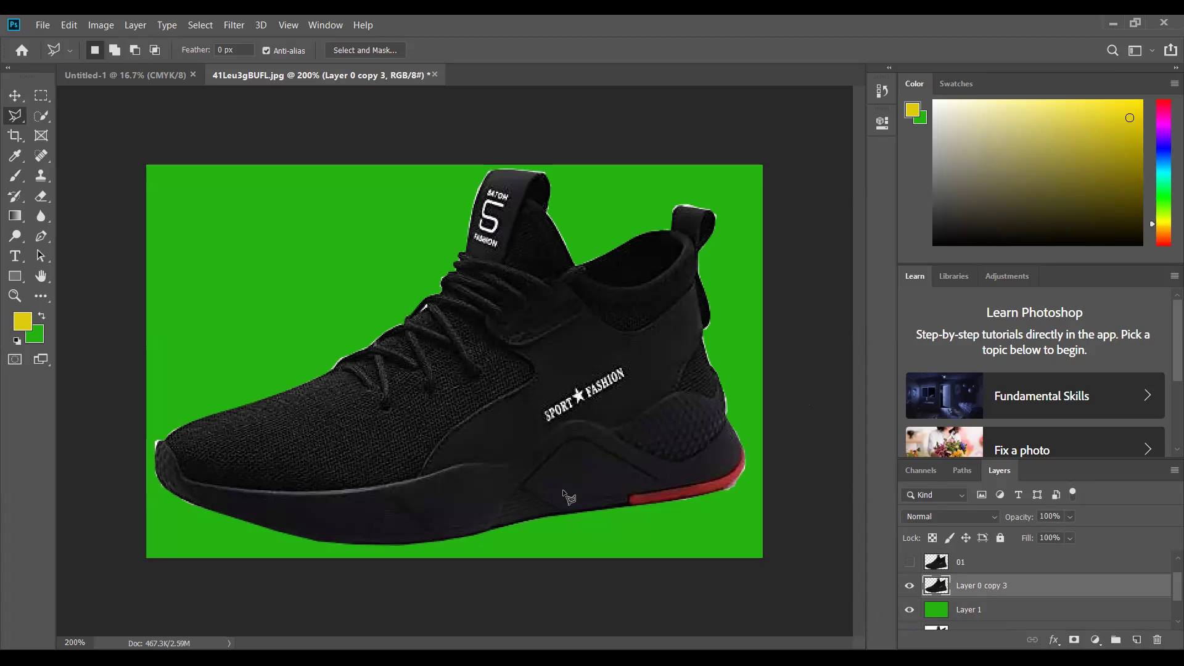
- Zoom in on the sneaker's heel tab and start a polygonal selection along its edge
key("ctrl+plus")
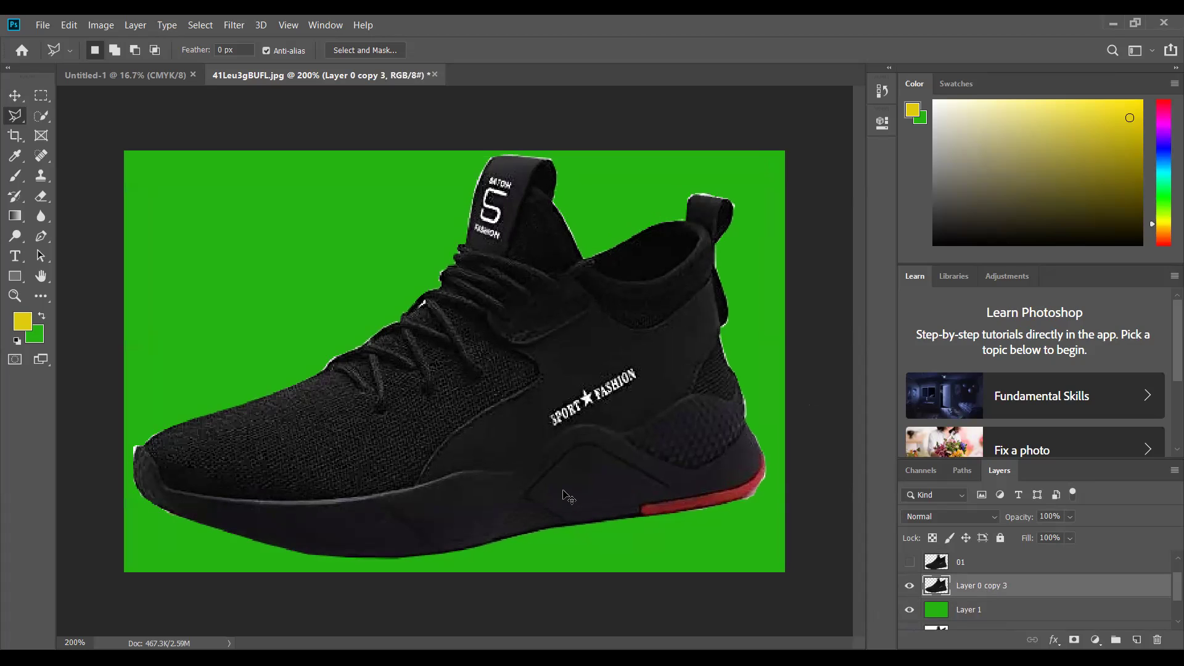
key("ctrl+plus")
key("ctrl+plus")
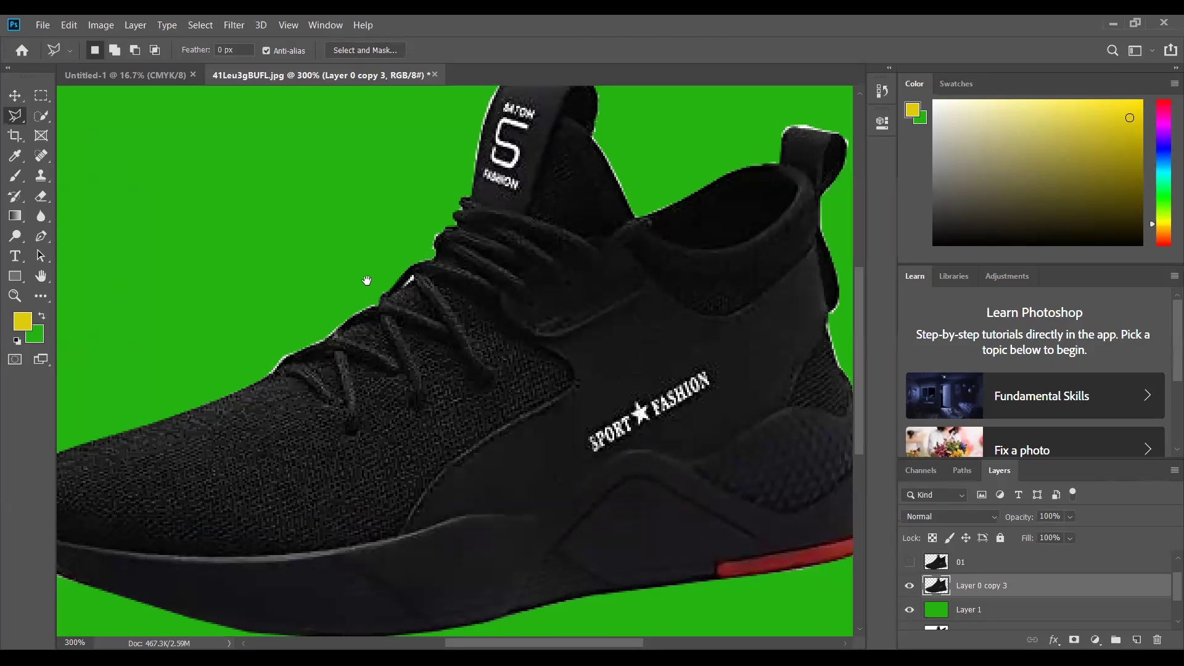
key("ctrl+plus")
key("h")
left_click_drag(442, 390, 304, 463)
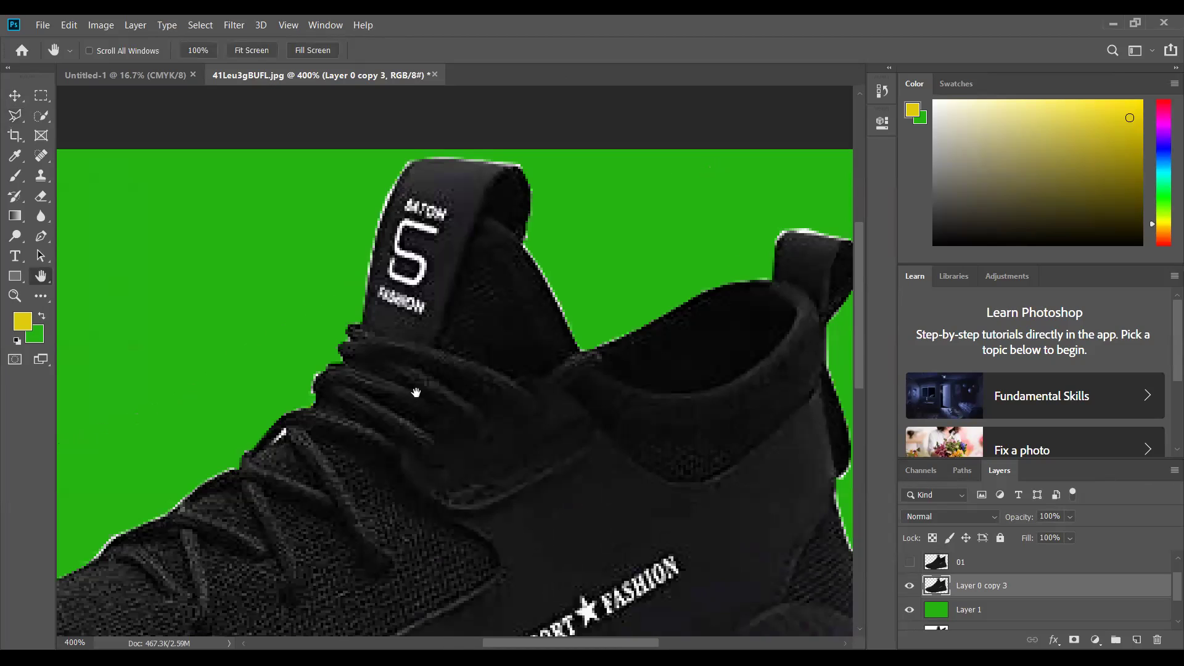
left_click_drag(687, 312, 616, 308)
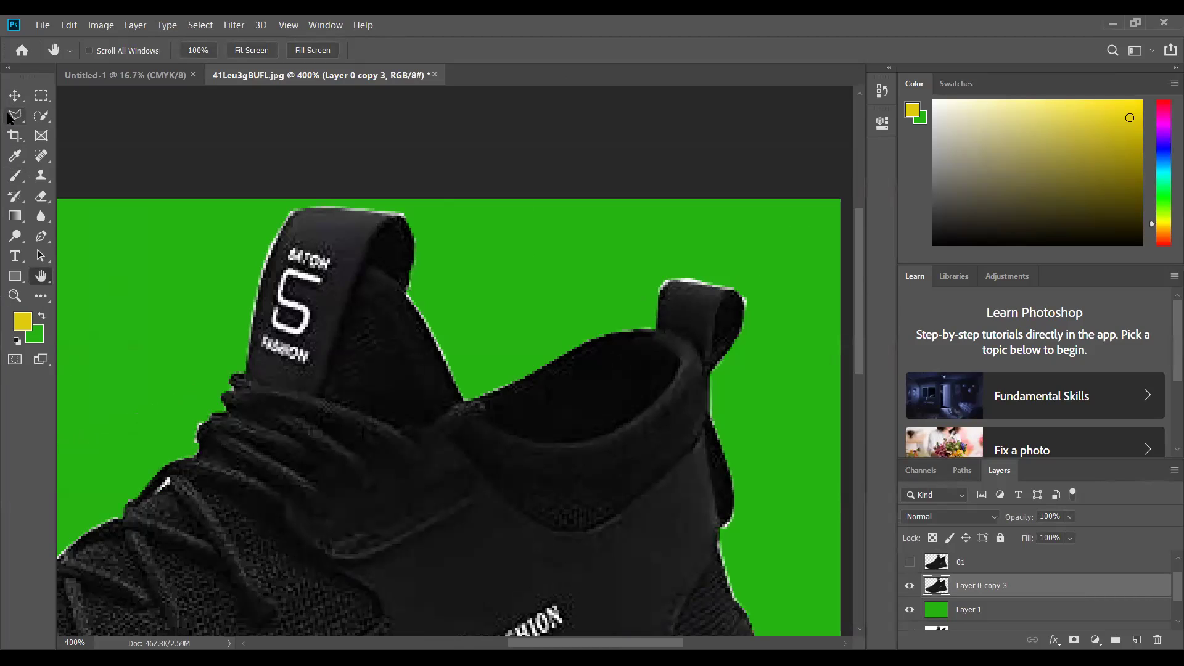
left_click(11, 117)
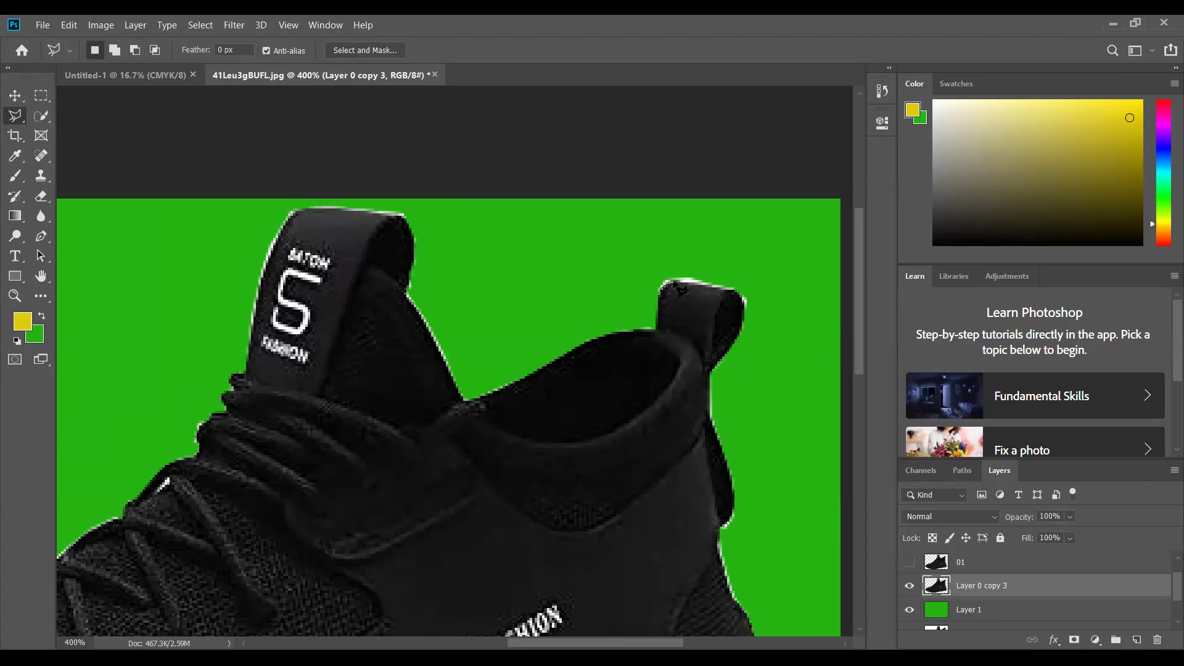
left_click(674, 281)
left_click(678, 153)
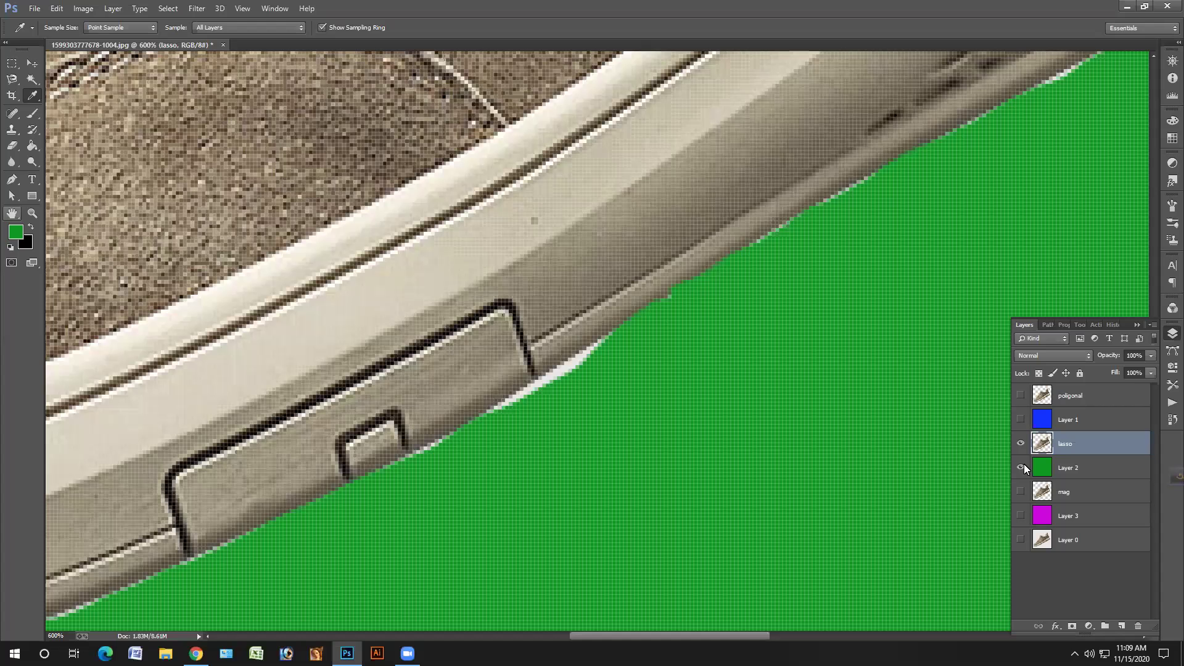
key("ctrl+minus")
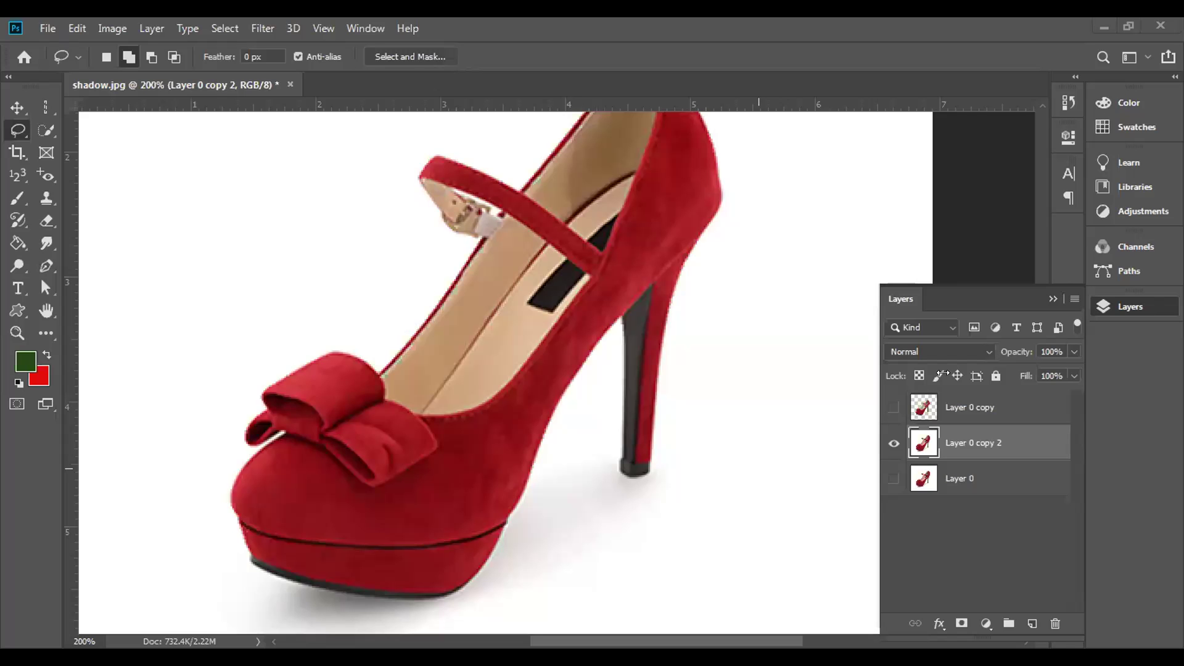
- Show the cut-out heel layer Layer 0 copy, hide Layer 0 copy 2, and deselect
left_click(956, 404, "ctrl")
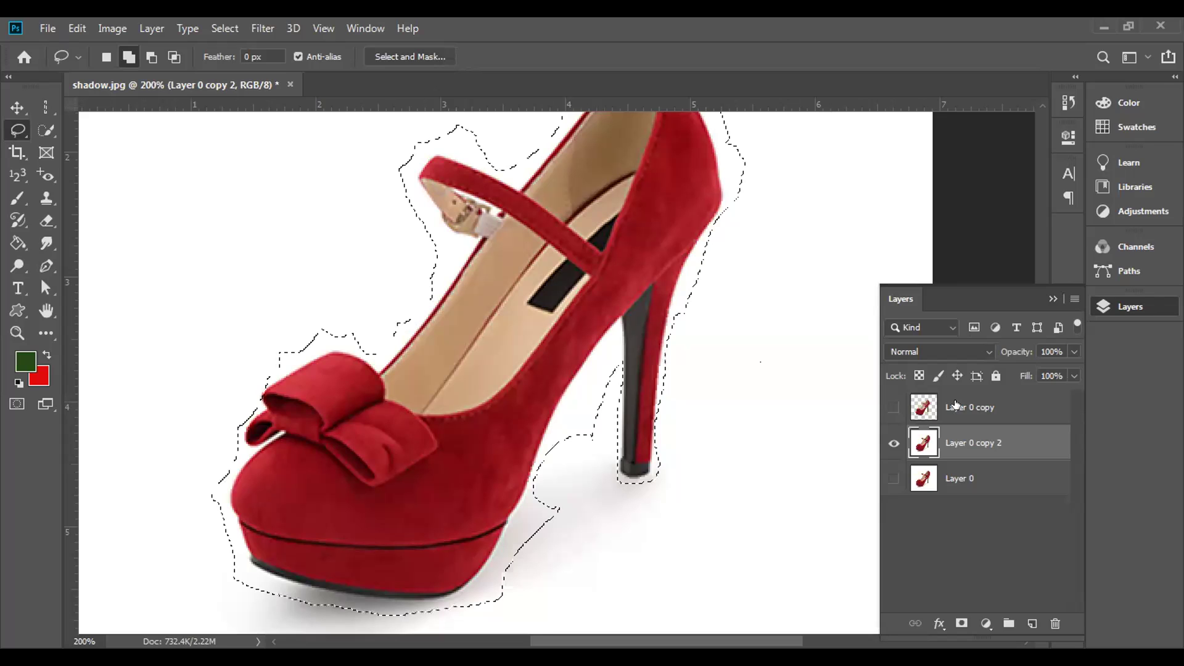
left_click(956, 405)
left_click(893, 407)
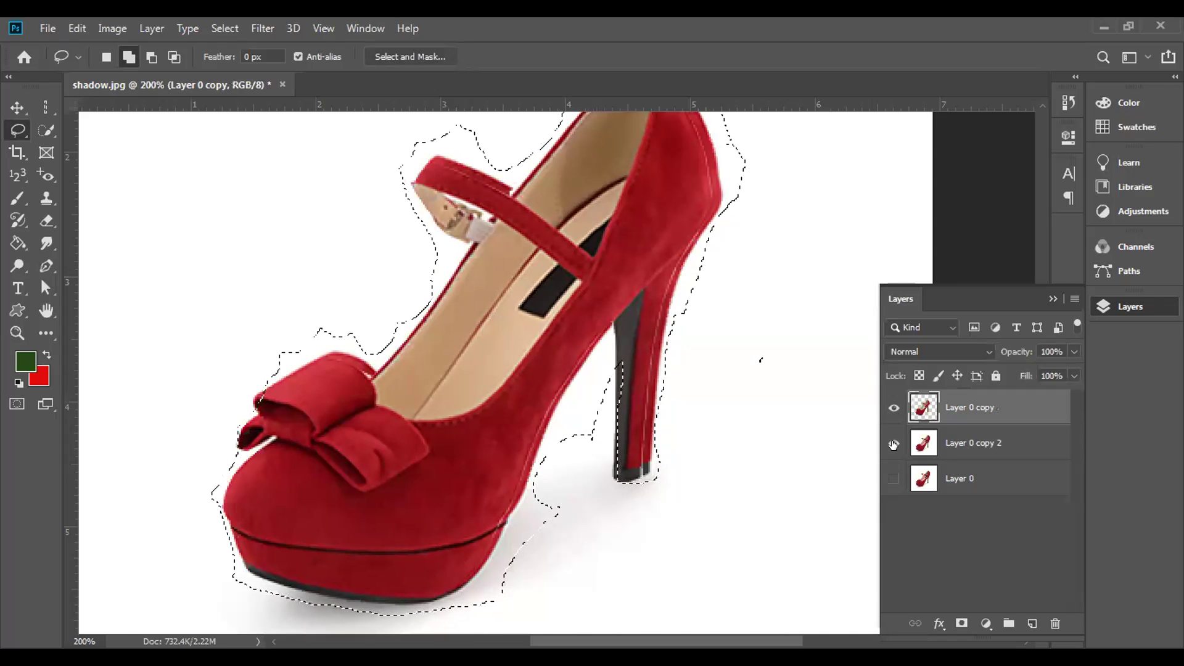
left_click(893, 444)
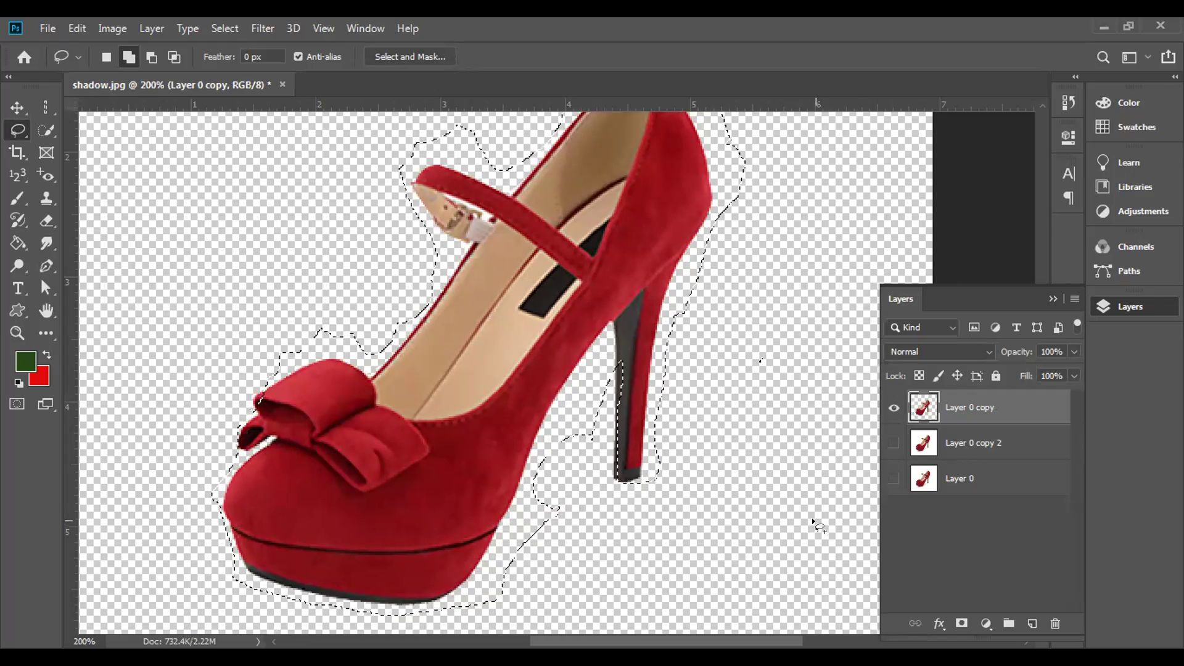
key("ctrl+d")
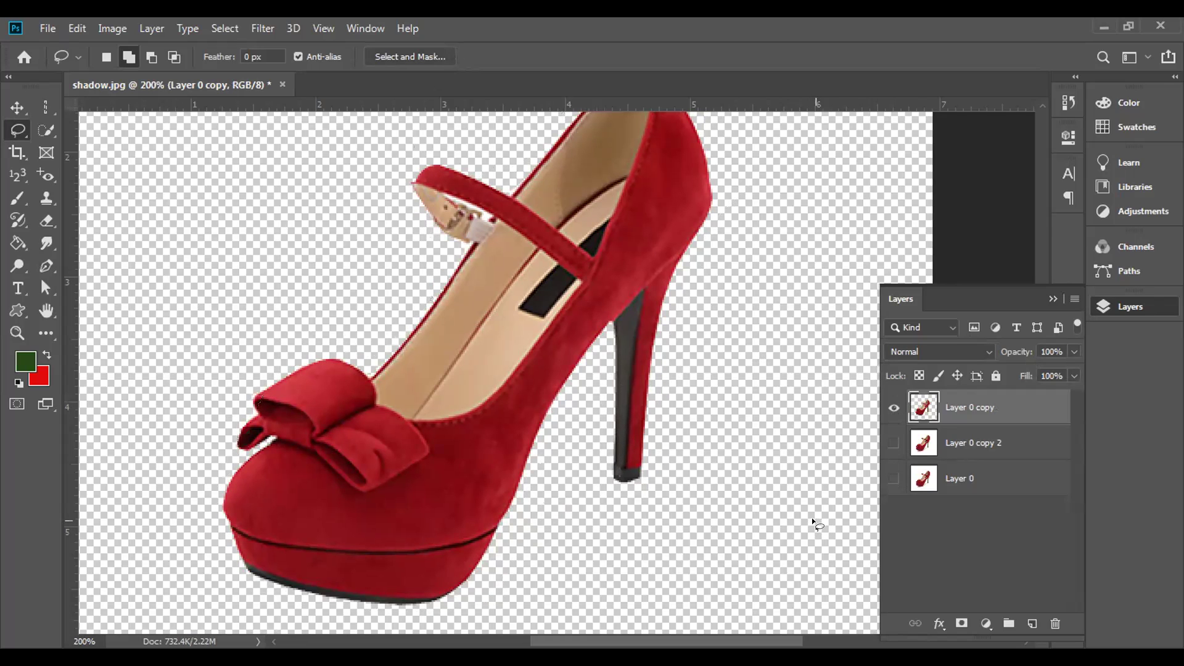
- Add Layer 1 below the heel layer, fill it dark green, and reposition it
left_click(1027, 624)
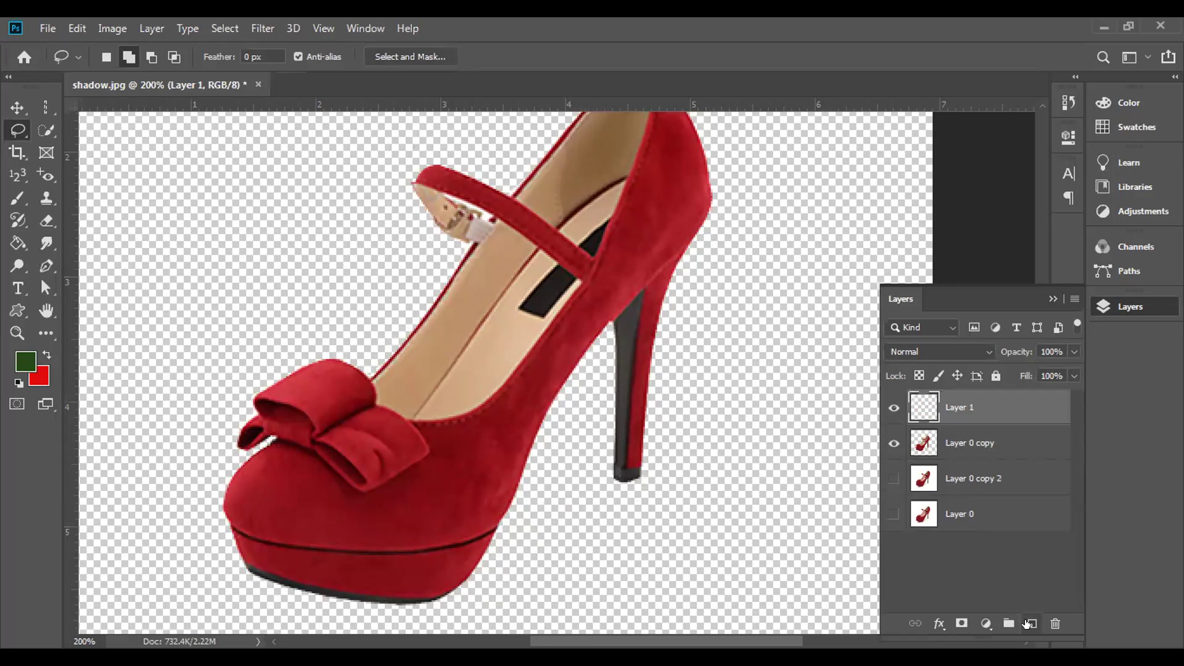
left_click_drag(977, 406, 981, 443)
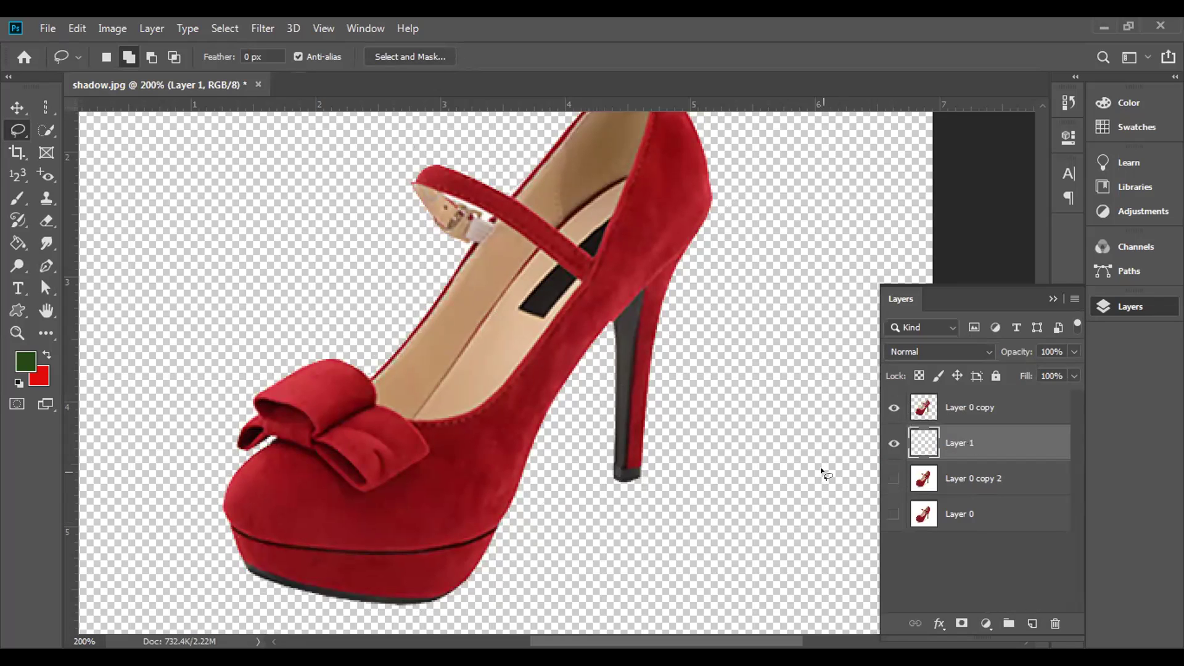
key("alt+BackSpace")
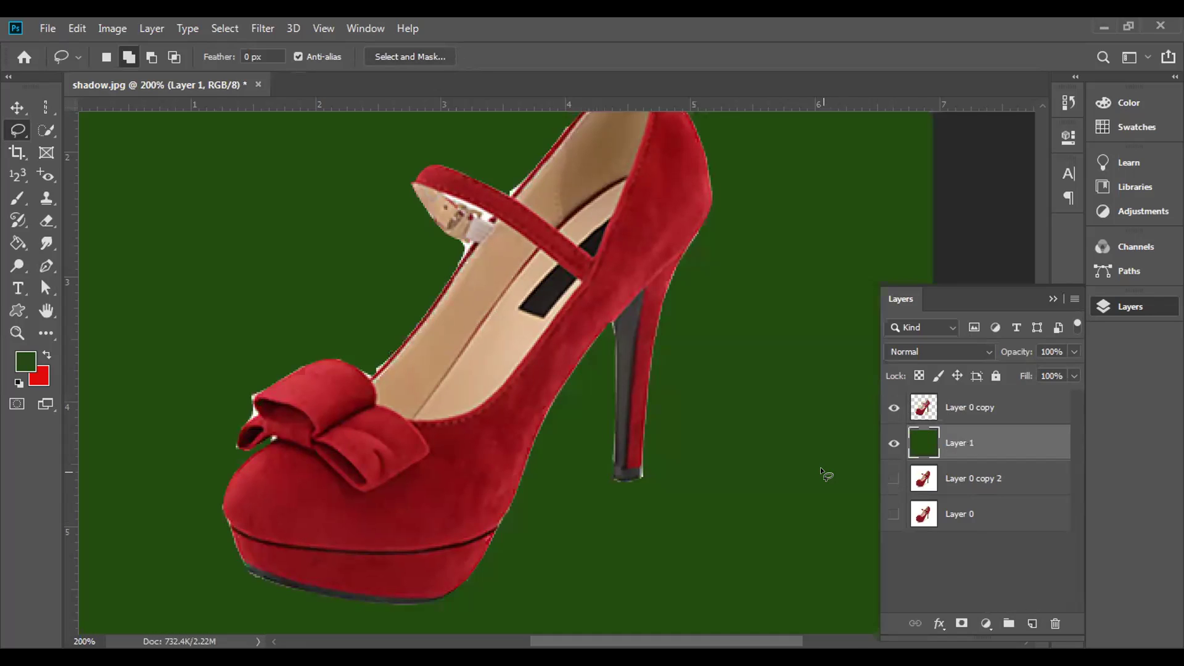
left_click(17, 107)
left_click_drag(722, 344, 721, 498)
left_click_drag(592, 402, 632, 545)
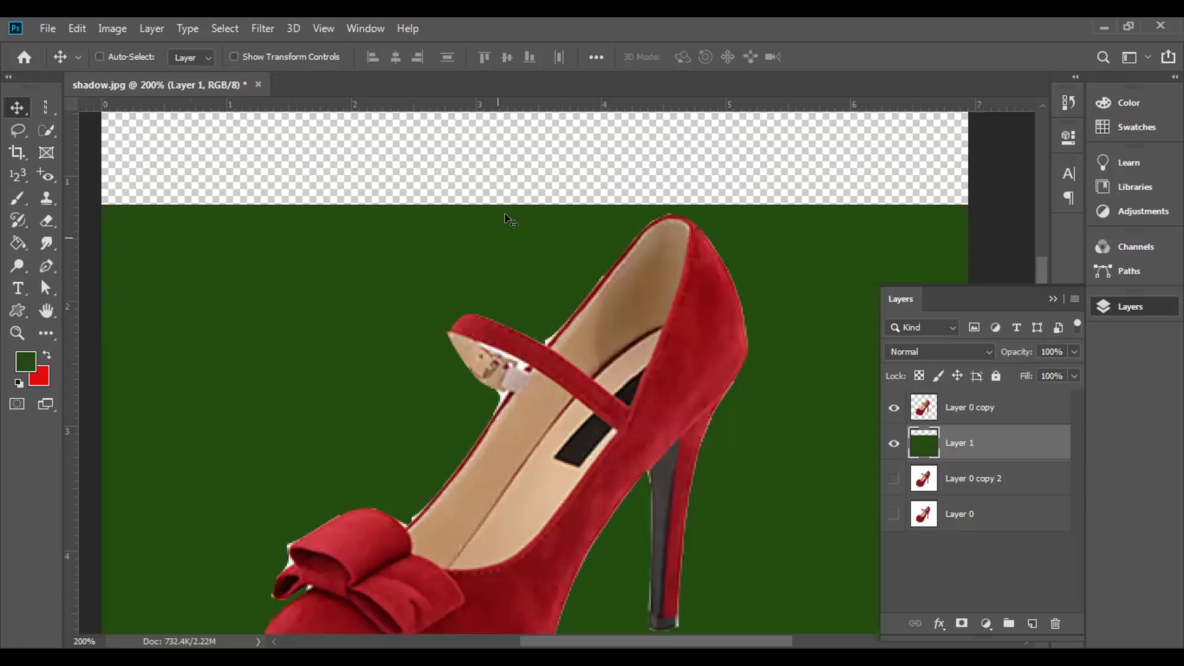
- Quick-select the red shoe's inner lining, back of the heel and side
left_click(46, 130)
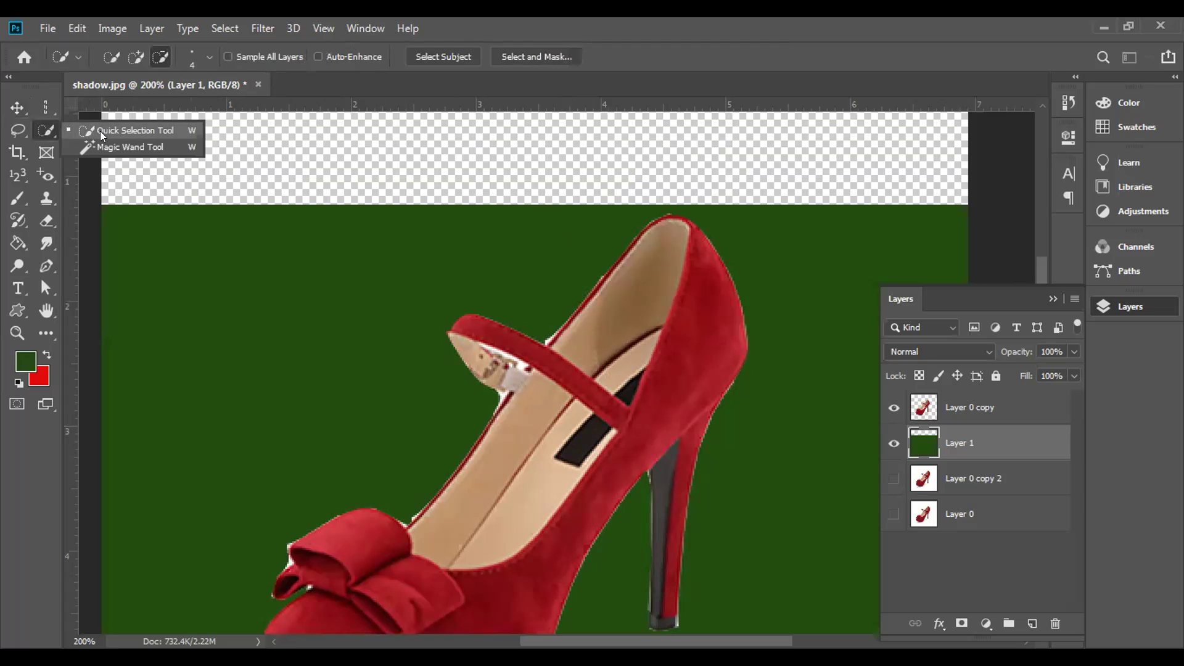
left_click(102, 135)
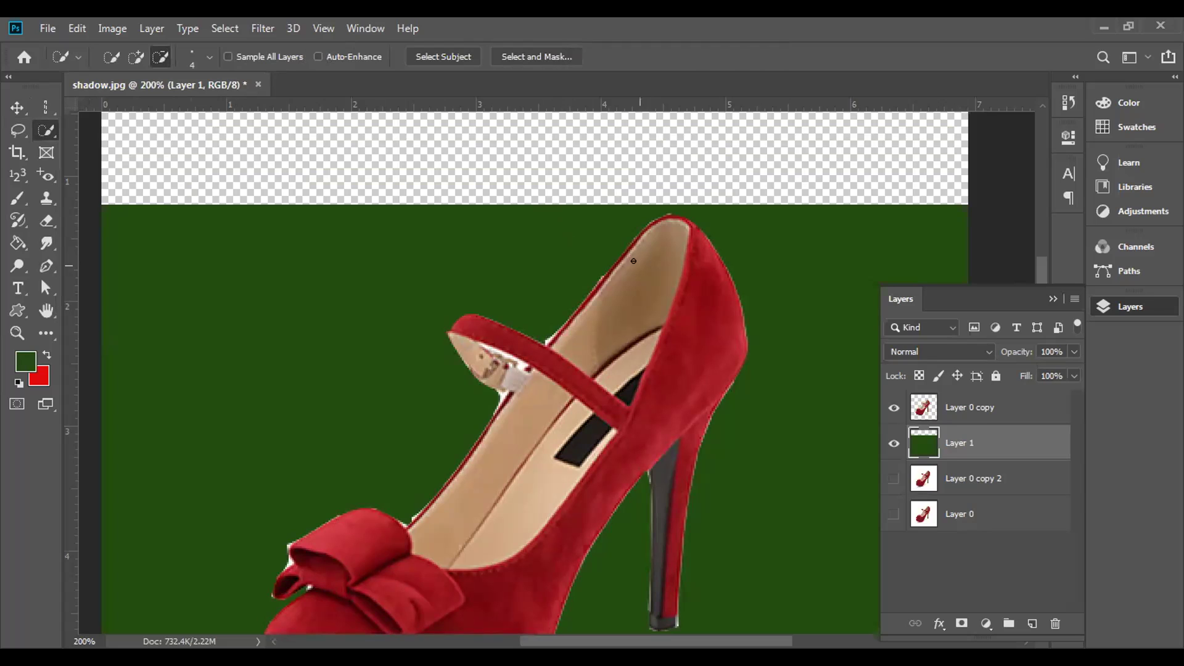
mouse_move(632, 263)
left_mouse_down()
mouse_move(681, 219)
mouse_move(677, 376)
mouse_move(713, 269)
left_mouse_up()
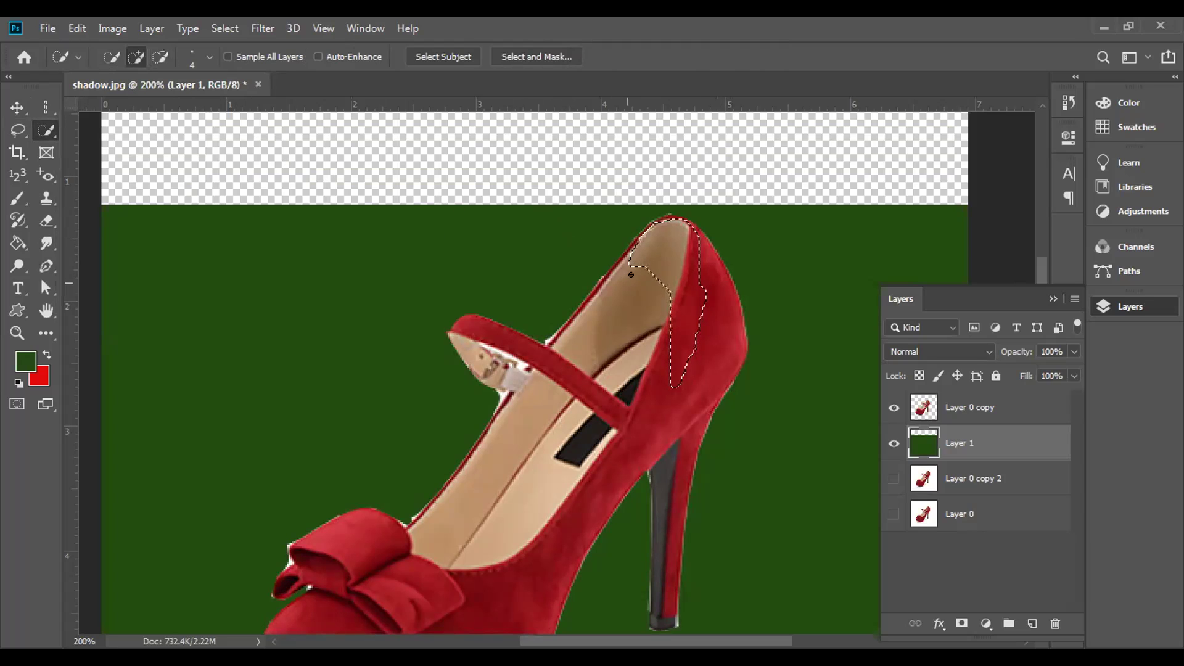
mouse_move(697, 231)
left_mouse_down()
mouse_move(717, 316)
mouse_move(714, 354)
mouse_move(701, 361)
mouse_move(700, 242)
mouse_move(718, 341)
mouse_move(730, 291)
mouse_move(690, 228)
mouse_move(715, 274)
mouse_move(727, 366)
mouse_move(732, 316)
mouse_move(739, 342)
mouse_move(710, 347)
left_mouse_up()
key("bracketright")
key("bracketright")
key("bracketright")
key("bracketright")
key("bracketright")
key("bracketright")
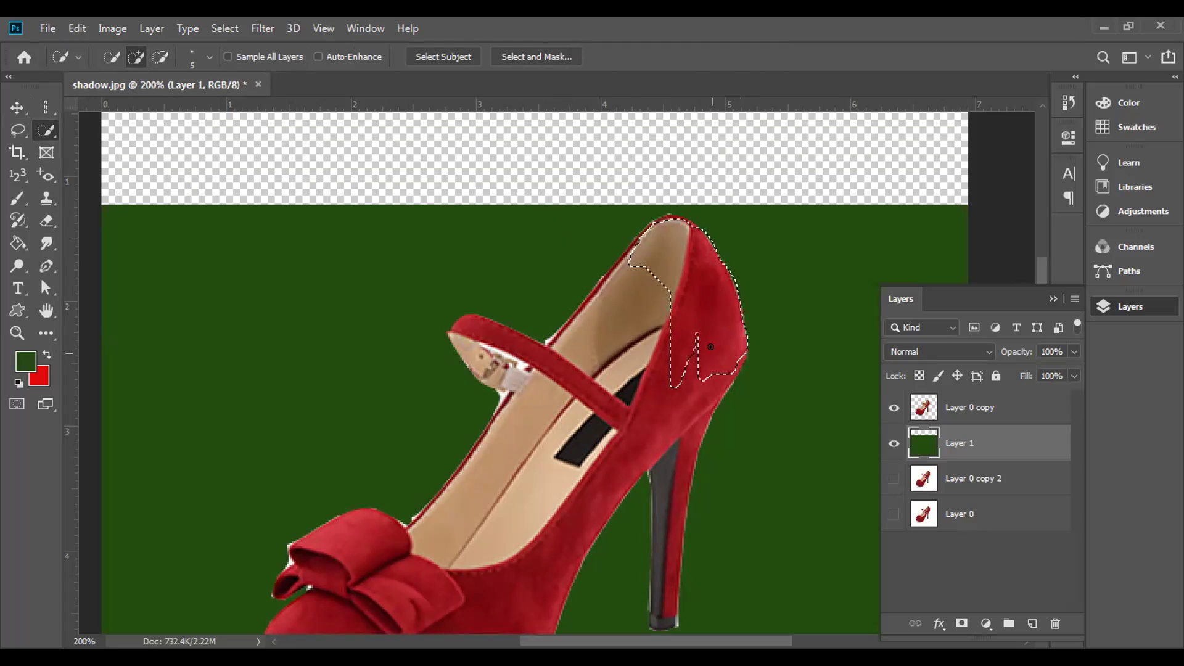
key("bracketright")
key("bracketright")
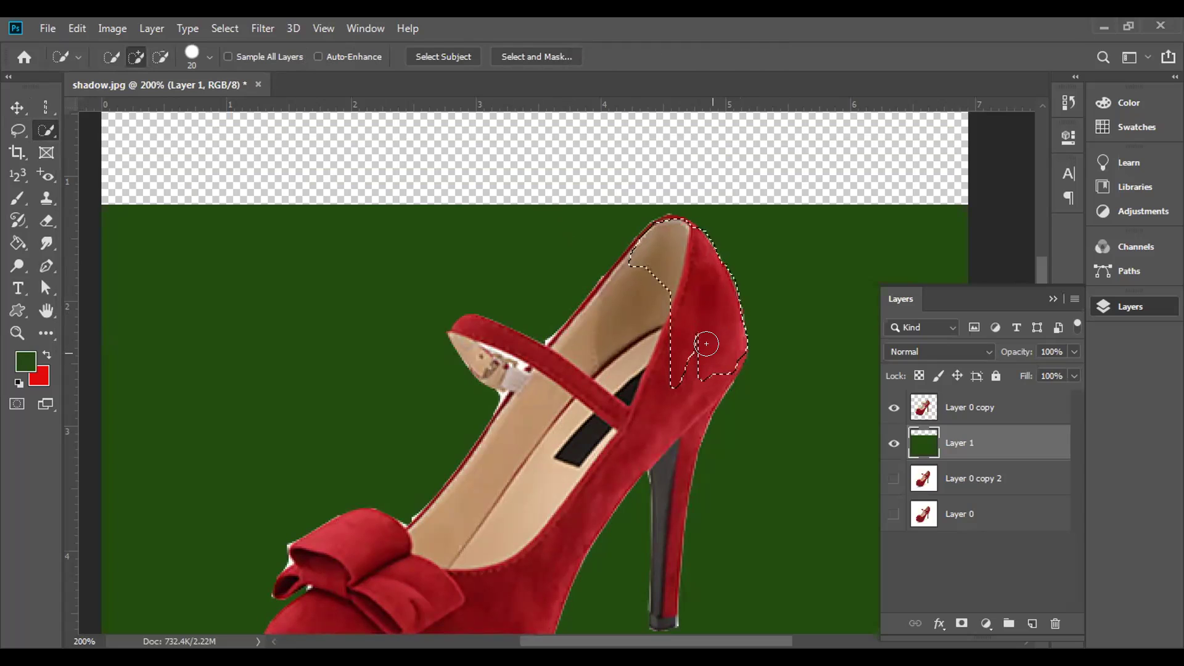
mouse_move(641, 387)
left_mouse_down()
mouse_move(640, 316)
mouse_move(573, 407)
mouse_move(652, 295)
mouse_move(617, 282)
mouse_move(629, 259)
mouse_move(421, 505)
mouse_move(441, 532)
left_mouse_up()
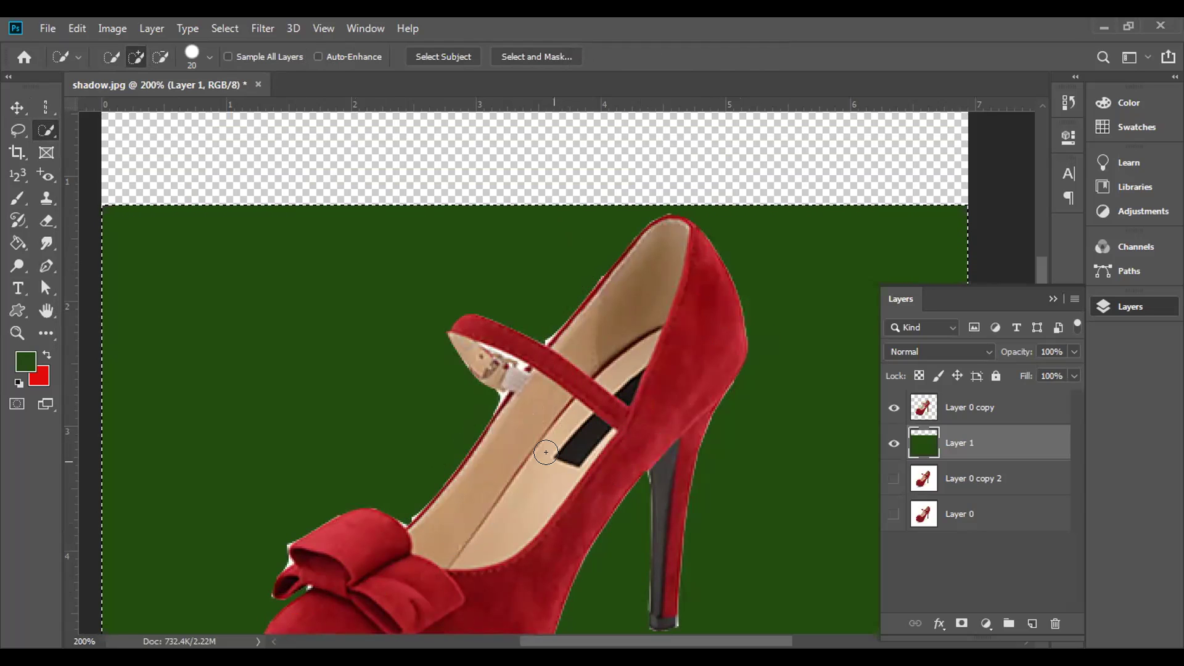
left_click_drag(518, 484, 507, 335)
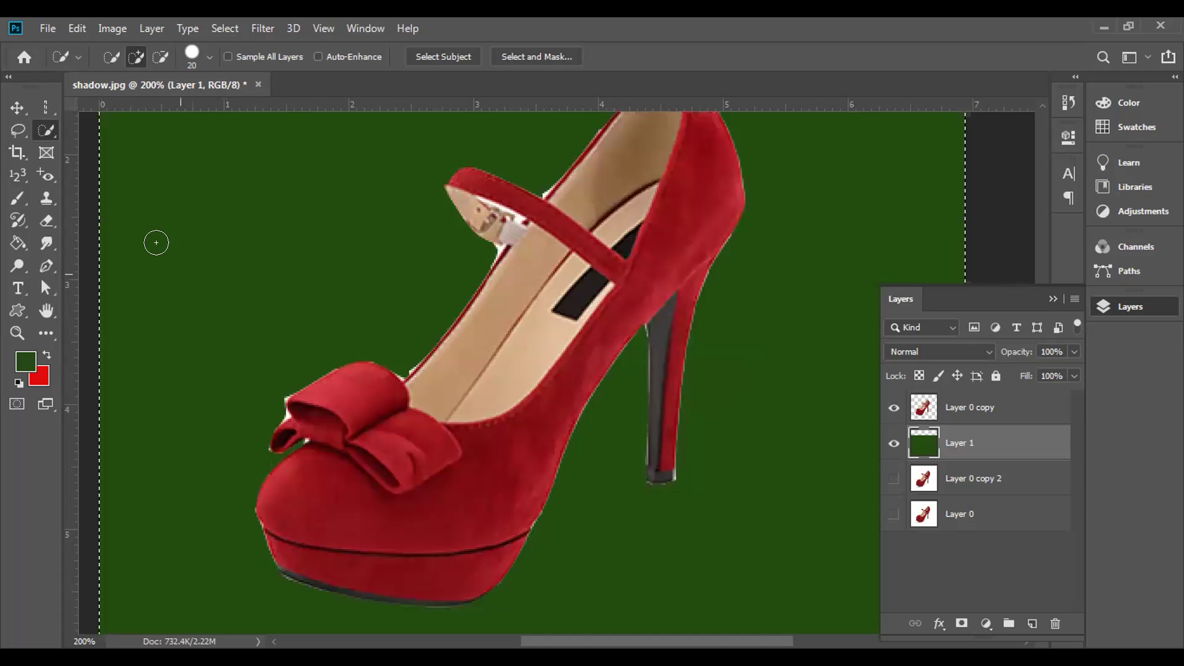
- Refine the shoe selection along the bow and heel, then hide the green background layer
left_click(157, 56)
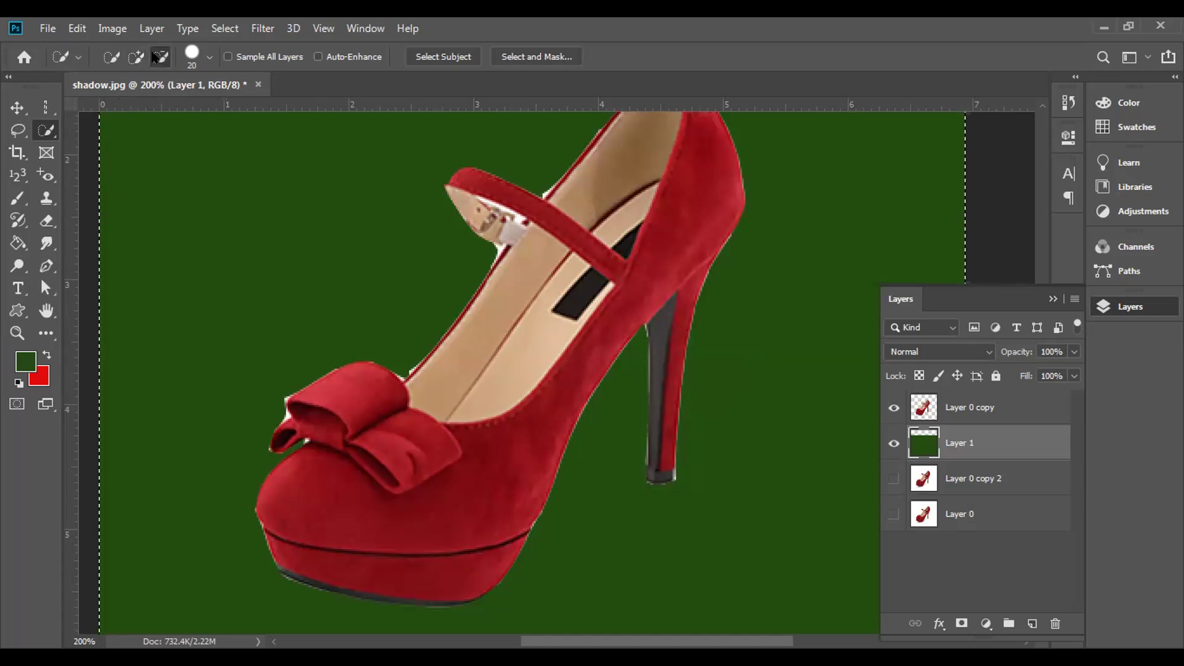
mouse_move(305, 490)
left_mouse_down()
mouse_move(423, 465)
mouse_move(546, 299)
mouse_move(365, 452)
mouse_move(392, 411)
mouse_move(450, 365)
mouse_move(584, 185)
mouse_move(655, 142)
mouse_move(616, 223)
mouse_move(517, 333)
mouse_move(629, 175)
mouse_move(644, 215)
mouse_move(553, 338)
mouse_move(691, 201)
mouse_move(657, 311)
left_mouse_up()
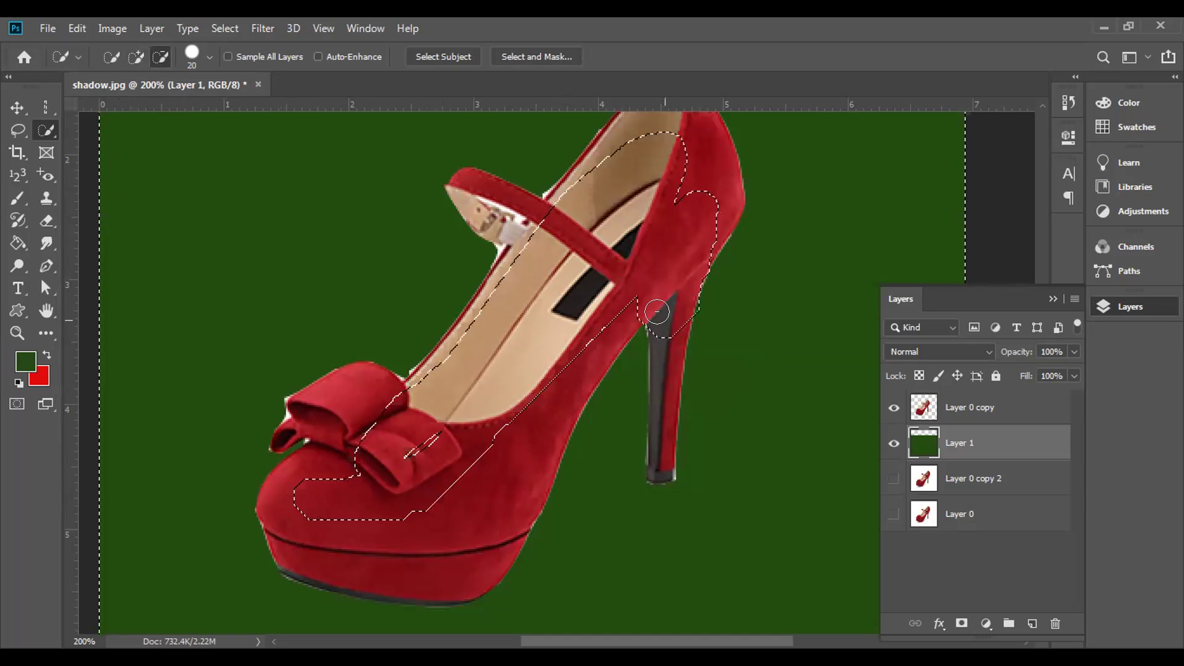
key("bracketleft")
key("bracketleft")
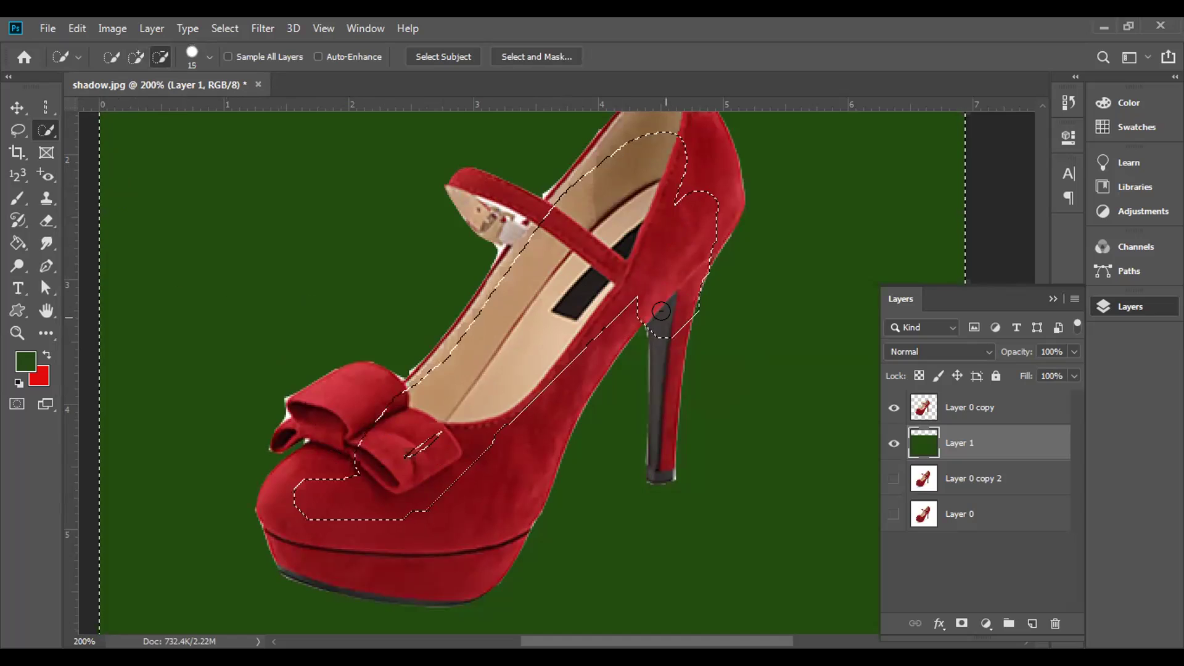
left_click_drag(660, 334, 650, 398)
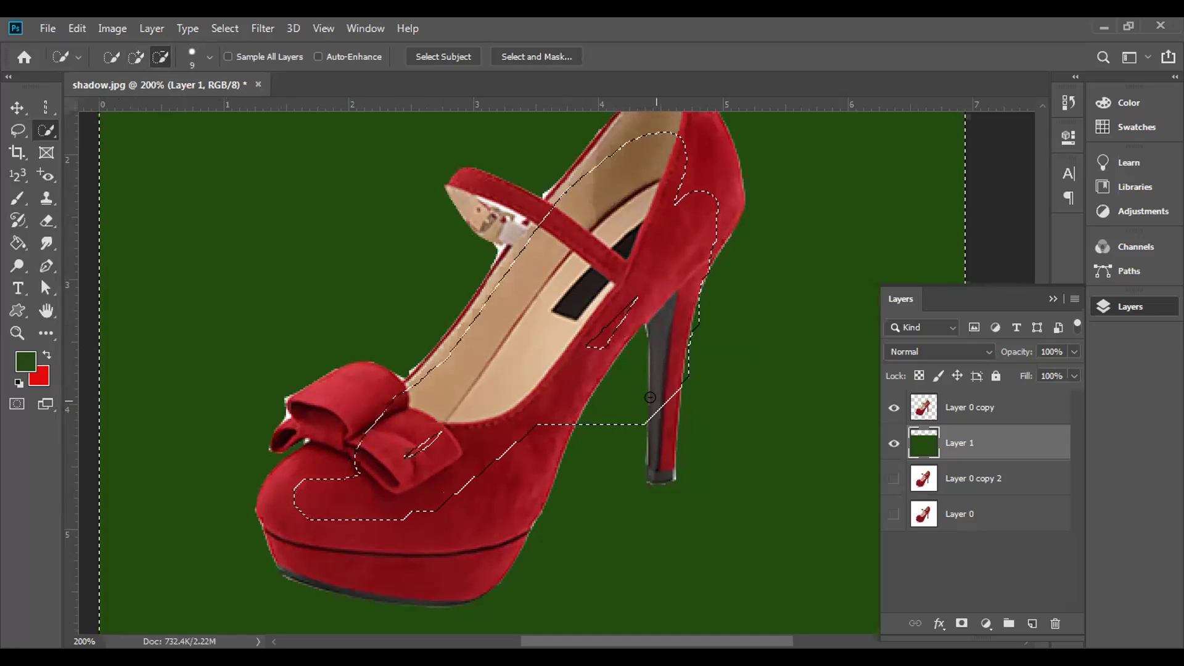
key("bracketright")
key("bracketright")
key("bracketright")
key("bracketleft")
key("bracketleft")
key("bracketleft")
left_click_drag(655, 394, 658, 475)
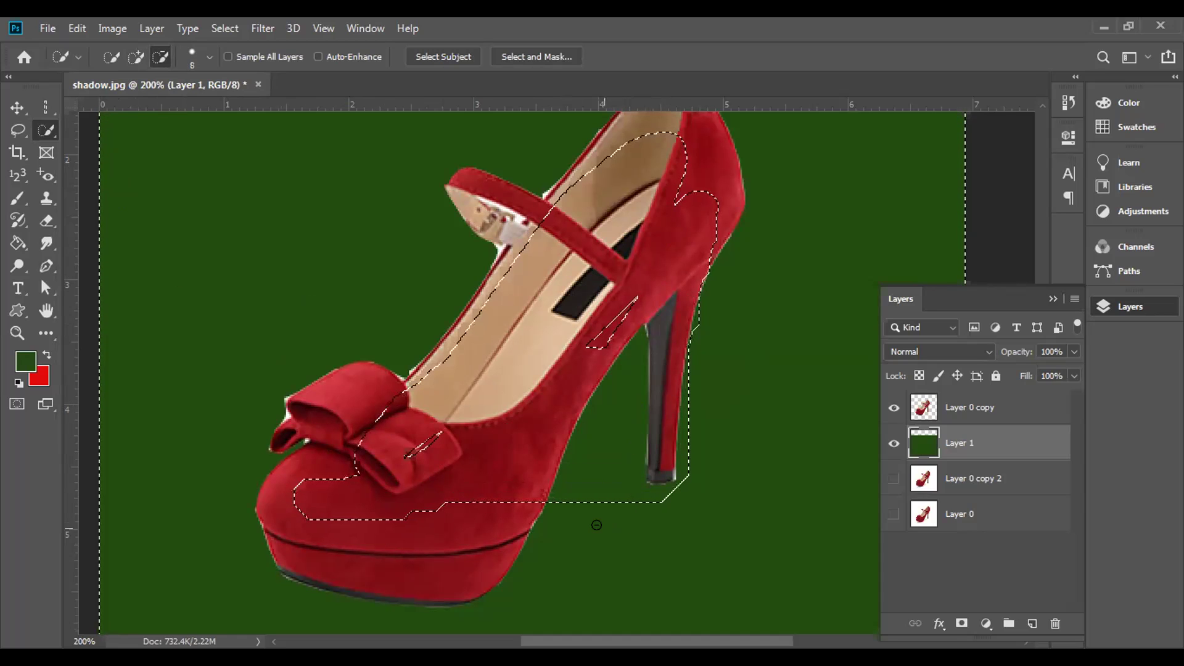
key("alt")
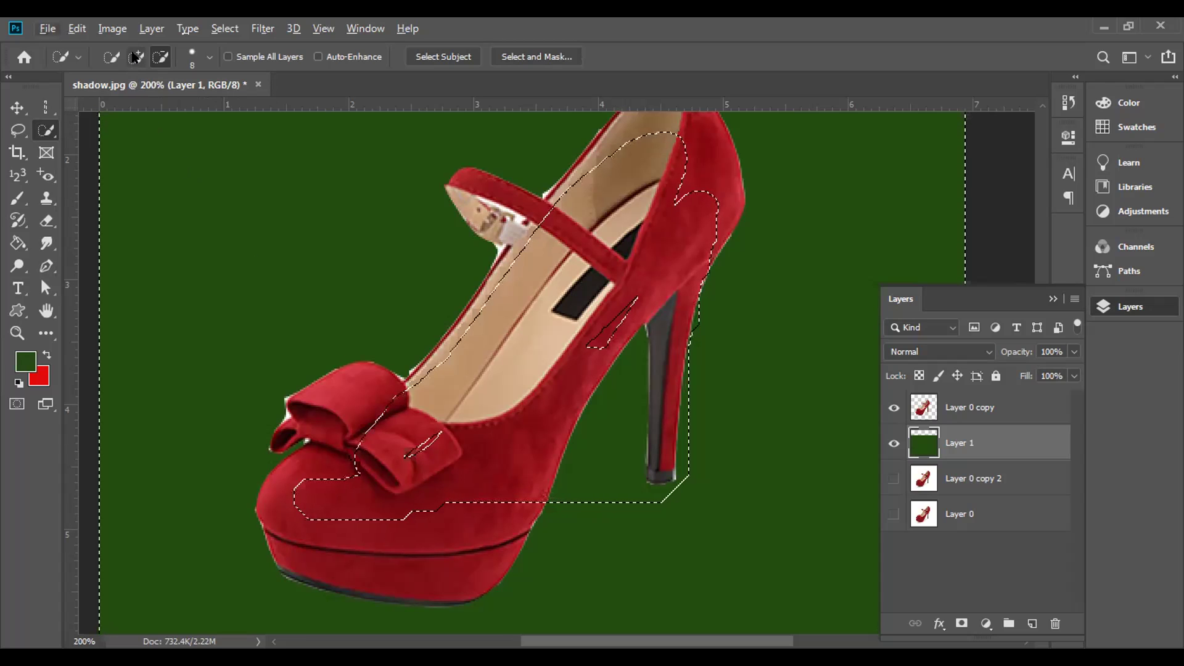
mouse_move(559, 555)
left_mouse_down()
mouse_move(628, 383)
mouse_move(566, 481)
mouse_move(563, 496)
mouse_move(631, 387)
left_mouse_up()
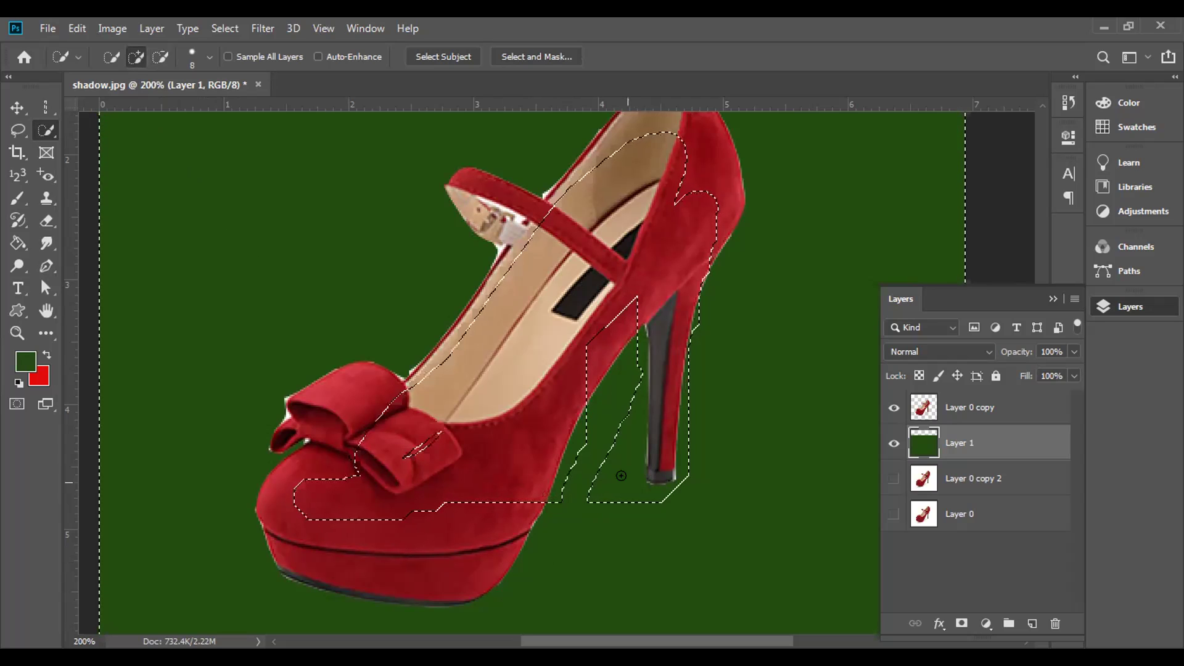
left_click(893, 440)
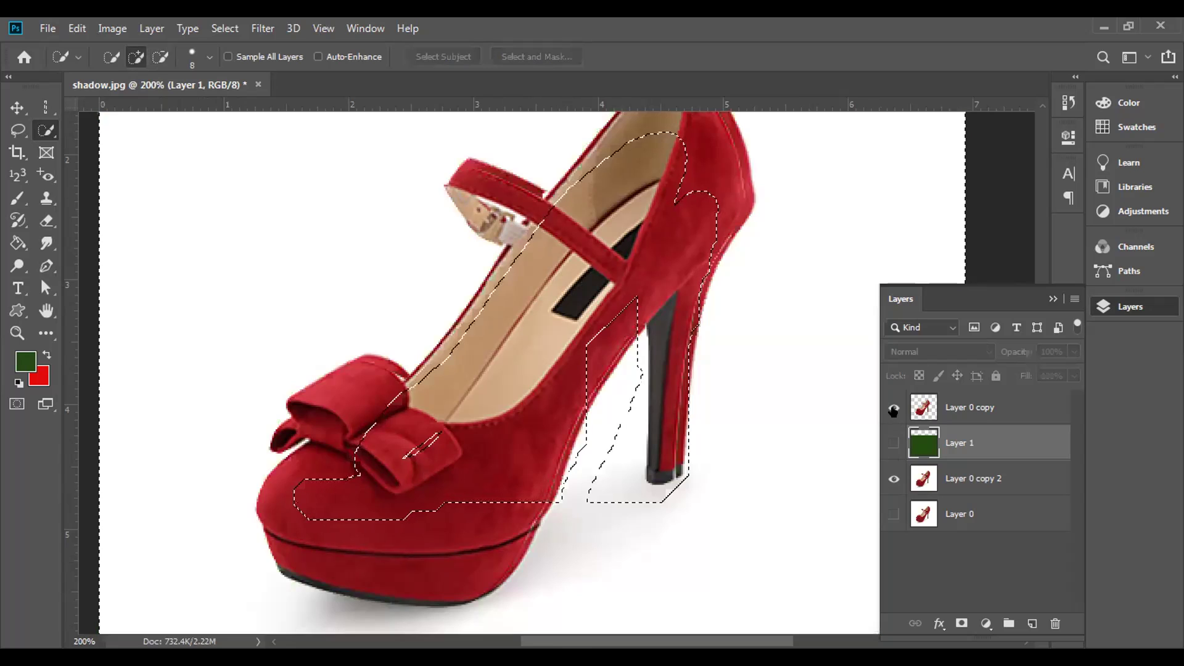
- Hide the cut-out layer, deselect, and quick-select the toe, removing the bow loop
left_click(889, 407)
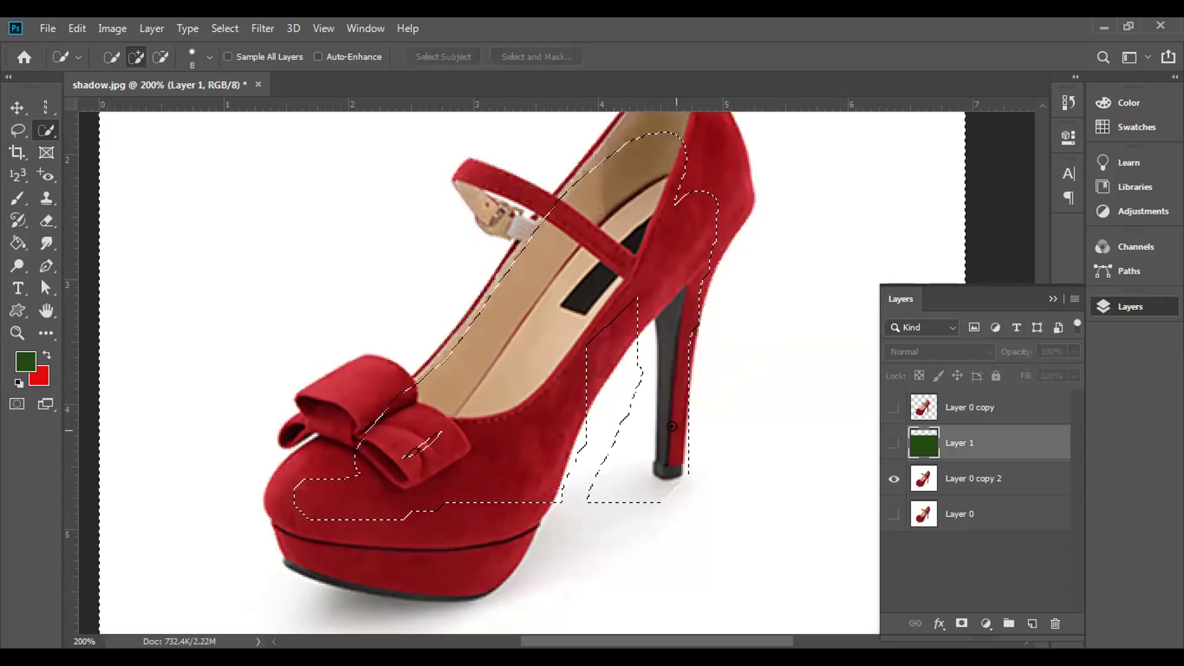
key("ctrl+d")
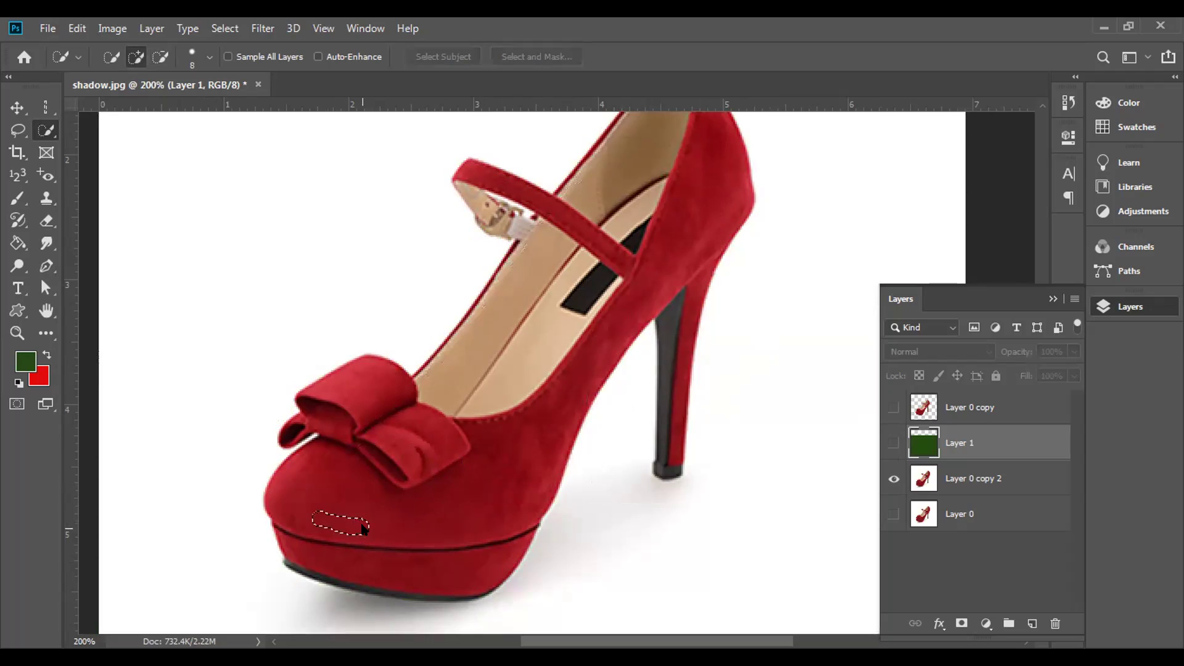
mouse_move(331, 536)
left_mouse_down()
mouse_move(369, 551)
mouse_move(357, 550)
mouse_move(421, 508)
mouse_move(368, 566)
mouse_move(401, 569)
mouse_move(380, 578)
mouse_move(402, 581)
mouse_move(374, 581)
mouse_move(315, 559)
mouse_move(290, 529)
mouse_move(287, 496)
mouse_move(276, 516)
mouse_move(288, 563)
mouse_move(352, 578)
mouse_move(480, 579)
mouse_move(517, 542)
mouse_move(545, 416)
mouse_move(399, 498)
mouse_move(500, 404)
mouse_move(380, 482)
mouse_move(455, 420)
mouse_move(351, 494)
mouse_move(401, 415)
mouse_move(285, 502)
mouse_move(284, 483)
mouse_move(269, 513)
mouse_move(312, 425)
mouse_move(274, 424)
mouse_move(321, 376)
mouse_move(364, 358)
mouse_move(287, 385)
mouse_move(357, 364)
mouse_move(426, 403)
mouse_move(604, 143)
left_mouse_up()
left_click(161, 57)
mouse_move(370, 431)
left_mouse_down()
mouse_move(386, 452)
mouse_move(415, 428)
mouse_move(346, 451)
mouse_move(368, 441)
mouse_move(396, 389)
mouse_move(354, 431)
mouse_move(358, 414)
mouse_move(337, 391)
mouse_move(301, 389)
mouse_move(371, 355)
mouse_move(388, 359)
mouse_move(402, 388)
mouse_move(402, 412)
mouse_move(382, 434)
mouse_move(454, 425)
mouse_move(492, 405)
mouse_move(463, 495)
mouse_move(416, 524)
mouse_move(495, 440)
mouse_move(424, 498)
mouse_move(427, 513)
mouse_move(430, 483)
mouse_move(440, 485)
mouse_move(427, 481)
mouse_move(467, 415)
mouse_move(485, 412)
mouse_move(455, 453)
mouse_move(346, 483)
mouse_move(370, 482)
mouse_move(319, 511)
mouse_move(299, 489)
mouse_move(343, 494)
left_mouse_up()
mouse_move(358, 420)
left_mouse_down()
mouse_move(303, 458)
mouse_move(305, 418)
mouse_move(282, 428)
mouse_move(303, 457)
mouse_move(271, 485)
mouse_move(275, 468)
mouse_move(259, 498)
mouse_move(269, 527)
mouse_move(312, 541)
mouse_move(356, 523)
mouse_move(305, 541)
mouse_move(284, 487)
mouse_move(269, 528)
mouse_move(346, 516)
mouse_move(328, 541)
mouse_move(324, 510)
mouse_move(329, 523)
mouse_move(288, 543)
mouse_move(326, 569)
mouse_move(384, 524)
mouse_move(318, 551)
mouse_move(401, 489)
mouse_move(375, 554)
mouse_move(340, 558)
mouse_move(428, 522)
mouse_move(341, 564)
mouse_move(394, 581)
mouse_move(463, 566)
mouse_move(415, 594)
mouse_move(481, 580)
mouse_move(519, 541)
mouse_move(592, 362)
mouse_move(511, 488)
mouse_move(548, 391)
mouse_move(483, 470)
mouse_move(534, 398)
mouse_move(493, 433)
mouse_move(593, 333)
mouse_move(609, 288)
mouse_move(517, 374)
mouse_move(467, 402)
mouse_move(481, 385)
mouse_move(466, 386)
mouse_move(518, 329)
mouse_move(455, 391)
mouse_move(512, 317)
mouse_move(470, 341)
mouse_move(425, 395)
mouse_move(444, 358)
mouse_move(564, 198)
mouse_move(669, 132)
mouse_move(546, 259)
mouse_move(592, 395)
mouse_move(564, 481)
mouse_move(608, 345)
mouse_move(651, 267)
left_mouse_up()
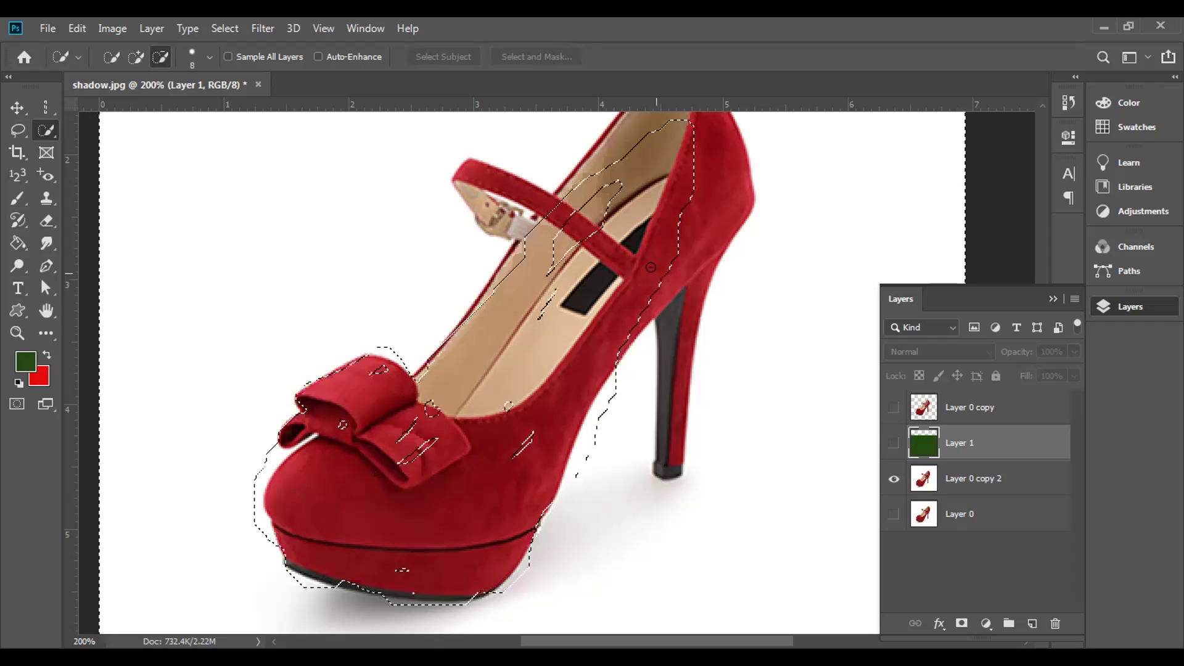
- Deselect the shoe and brush a fresh selection across the white background beside the heel
key("ctrl+d")
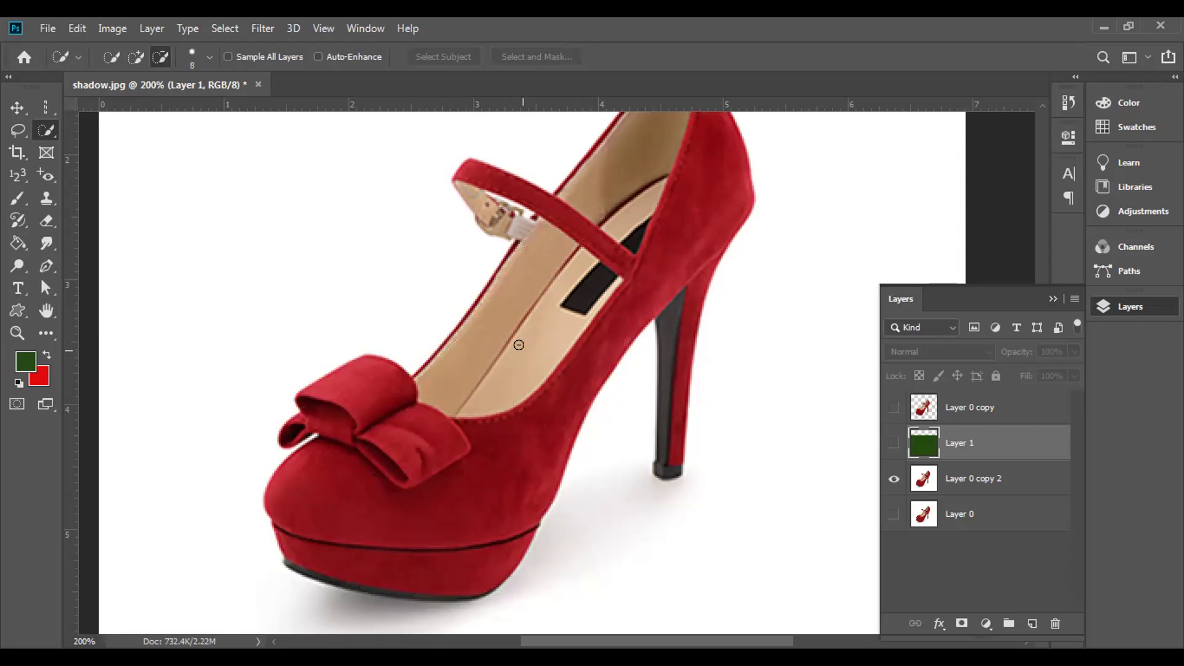
left_click(109, 57)
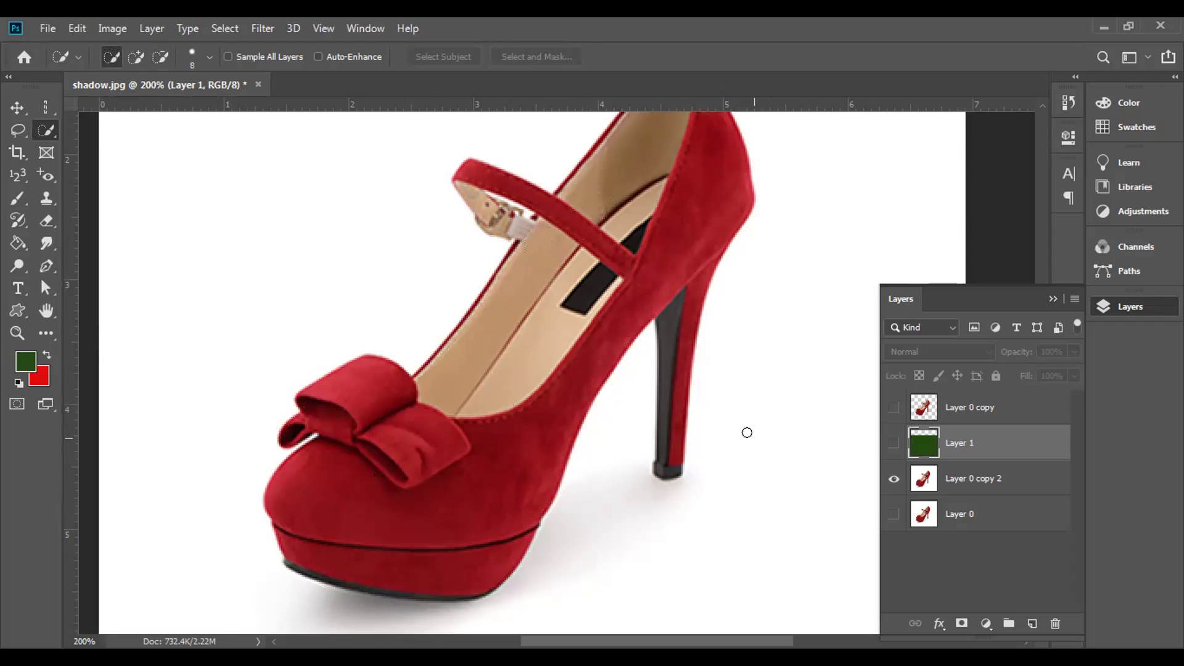
key("shift")
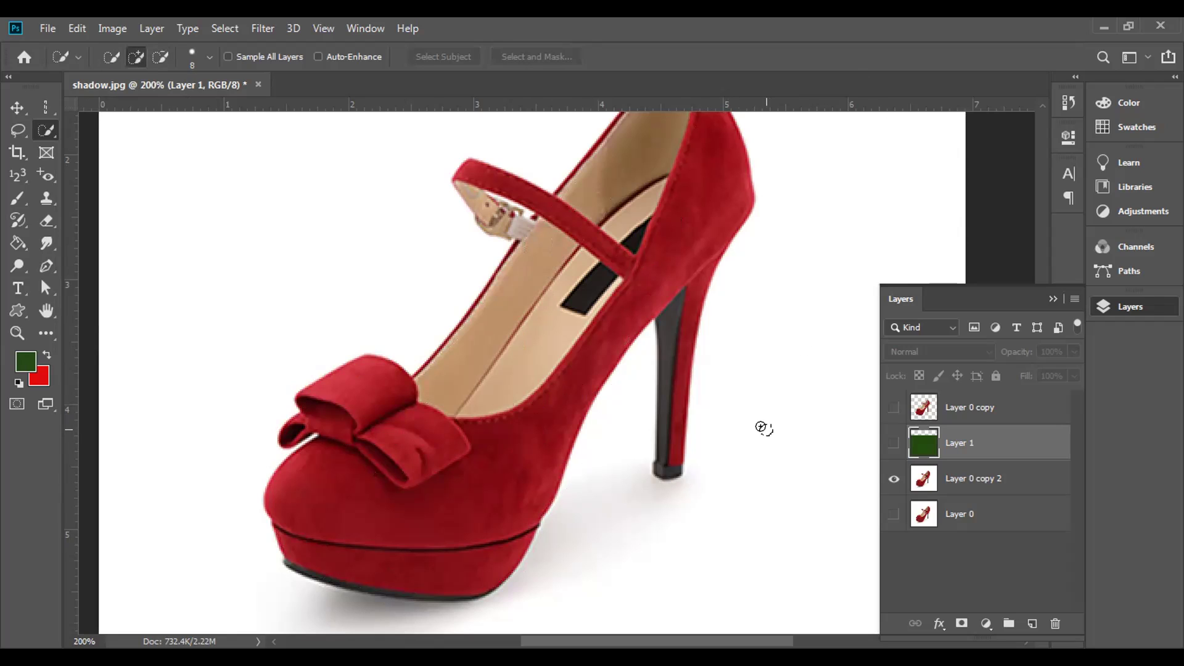
left_click(762, 428)
key("bracketright")
key("bracketright")
key("bracketright")
key("bracketright")
key("bracketright")
key("bracketright")
key("bracketright")
key("bracketright")
mouse_move(780, 284)
left_mouse_down()
mouse_move(735, 522)
mouse_move(604, 553)
mouse_move(502, 604)
mouse_move(395, 617)
mouse_move(194, 586)
mouse_move(117, 512)
mouse_move(185, 257)
left_mouse_up()
- Undo the background selection, deselect, and switch to the Magic Wand Tool
key("ctrl+z")
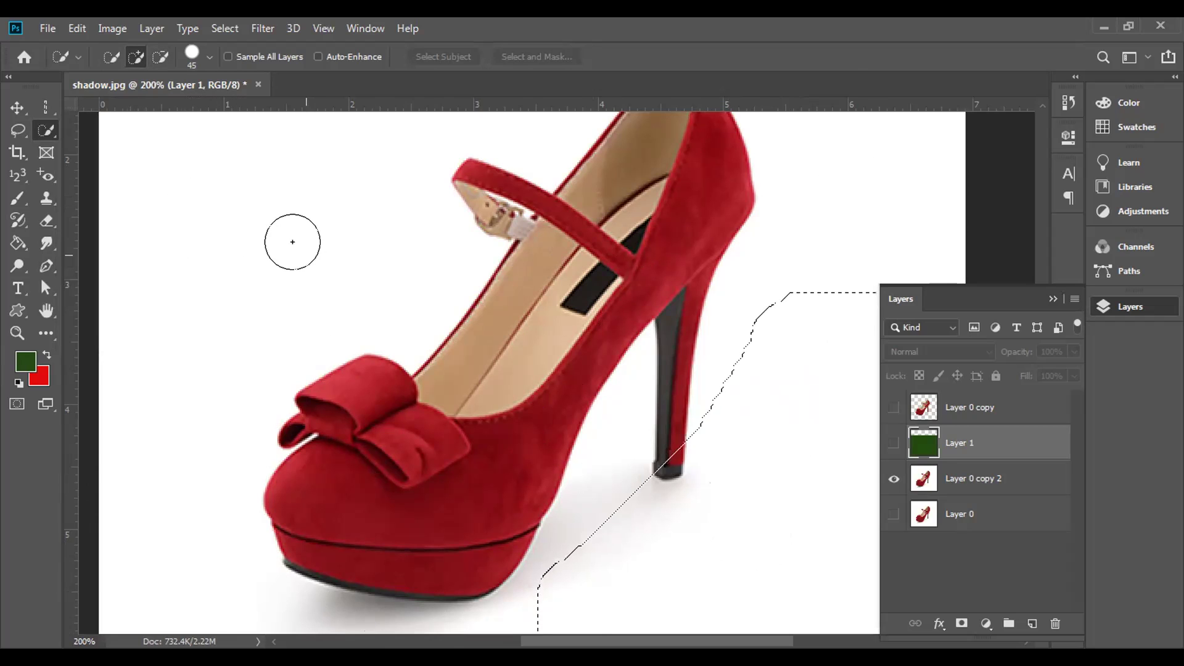
key("ctrl+z")
key("ctrl+z")
key("ctrl+z")
key("ctrl+d")
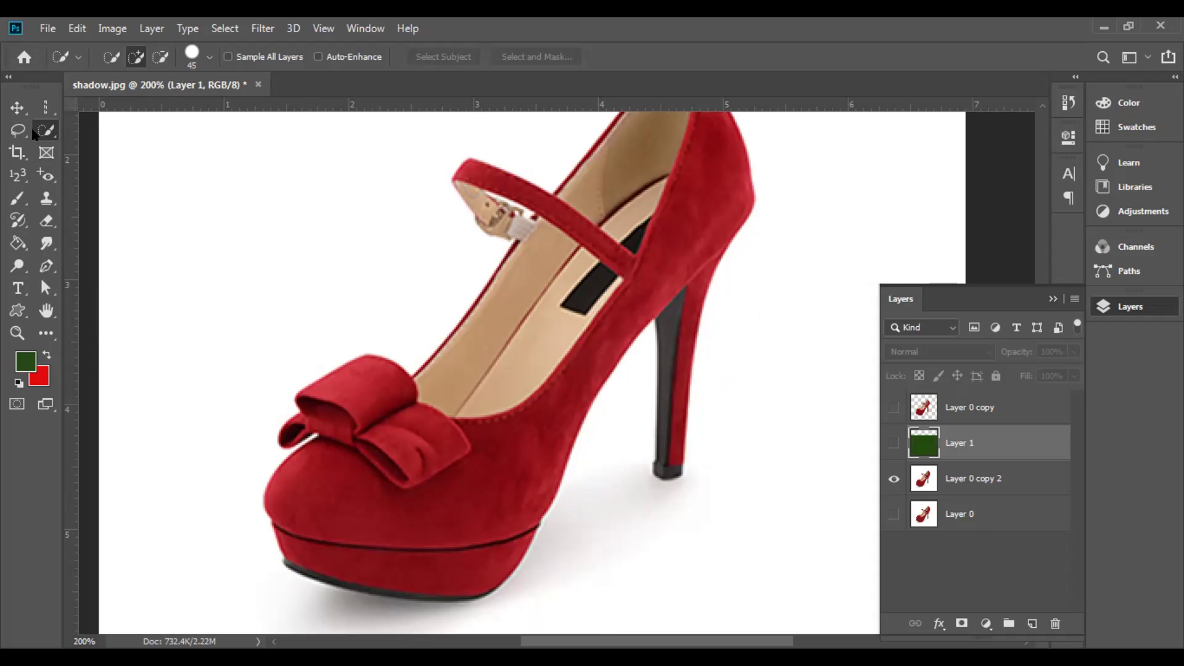
right_click(45, 132)
left_click(106, 147)
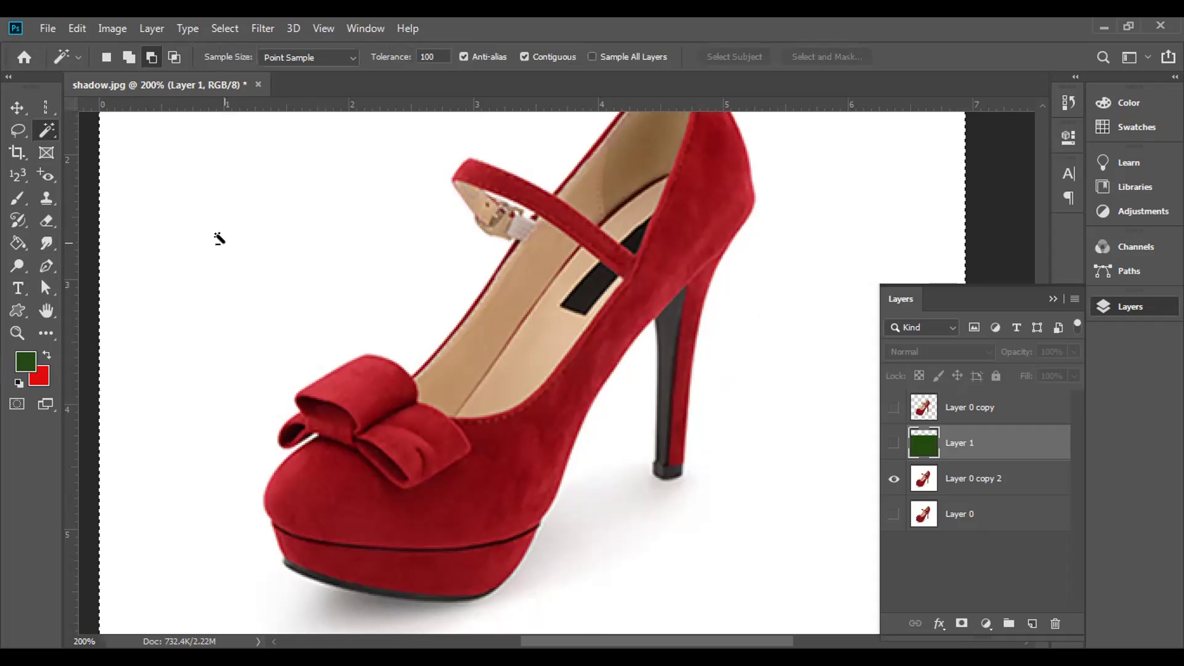
- Dismiss the no-pixels-selected warning, choose New Selection, and set Tolerance to 50
left_click(354, 489)
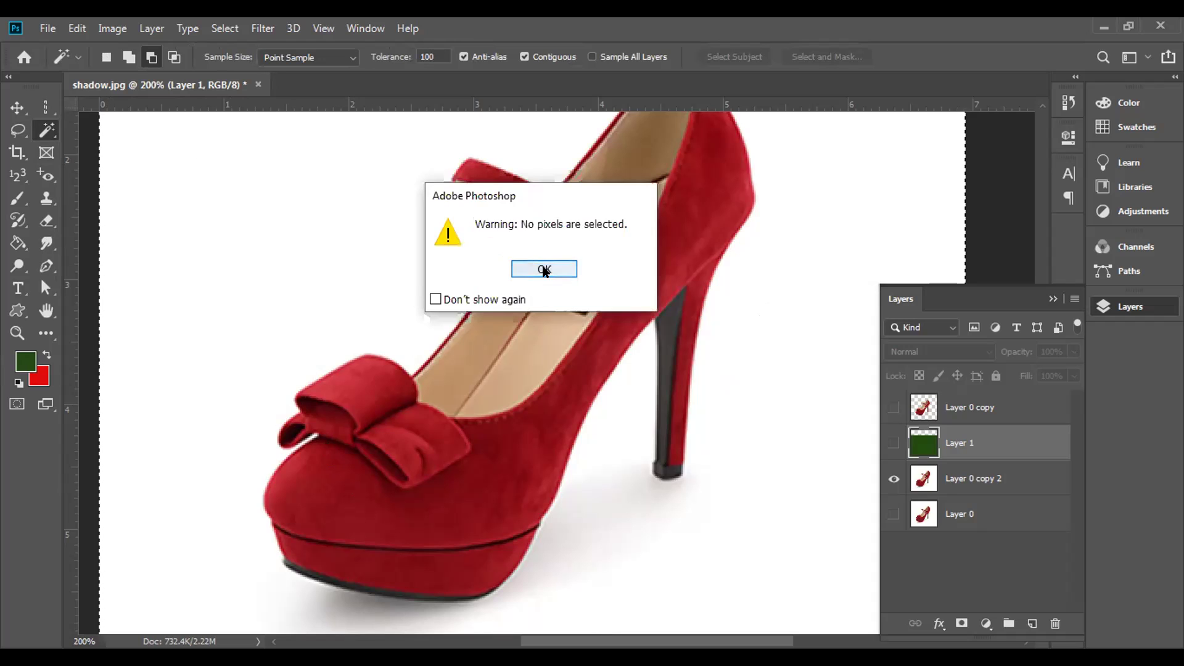
left_click(544, 268)
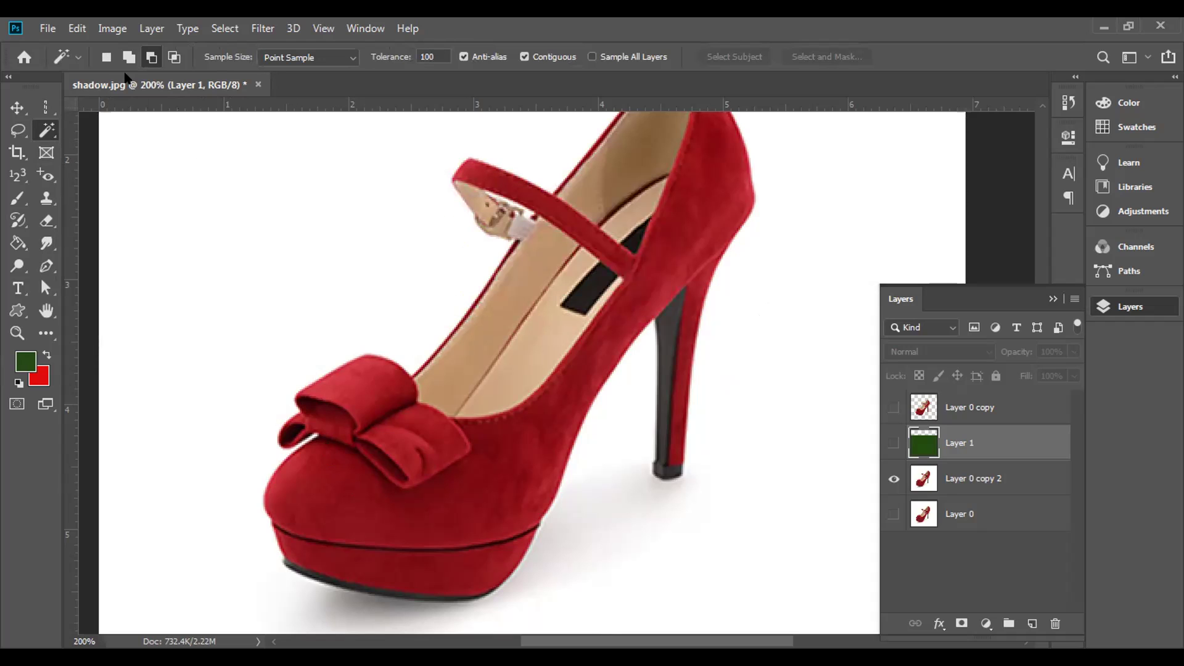
left_click(106, 57)
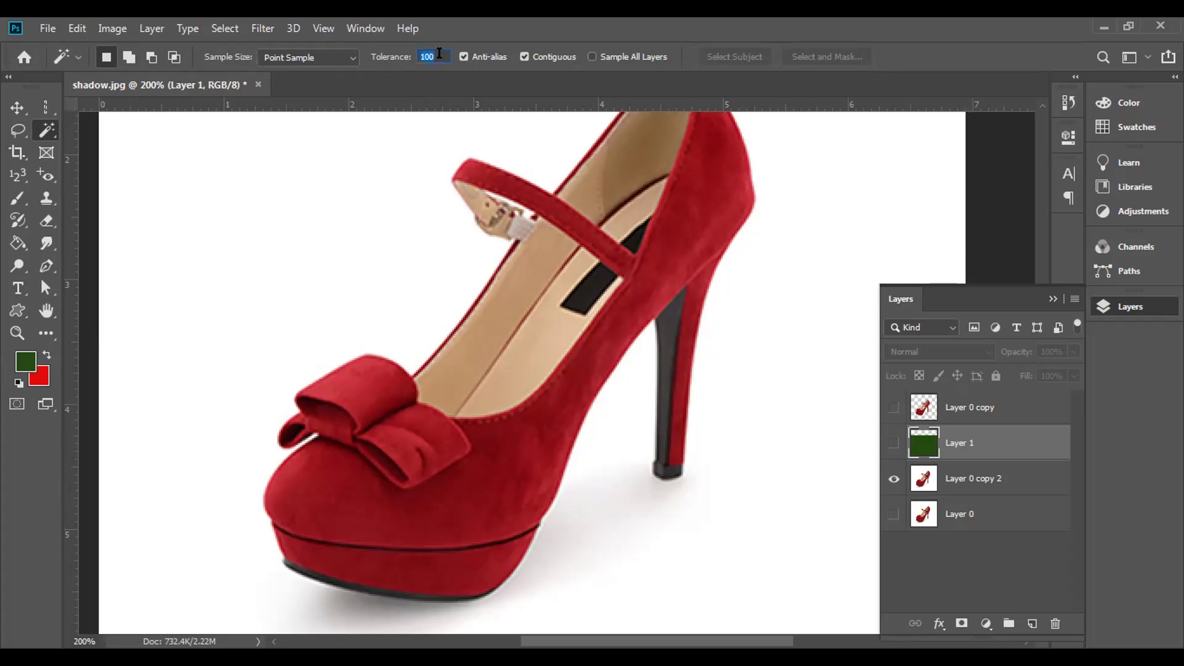
type("50")
- Open the wheelbarrow photo download.jpg from the Downloads/New folder
left_click(47, 28)
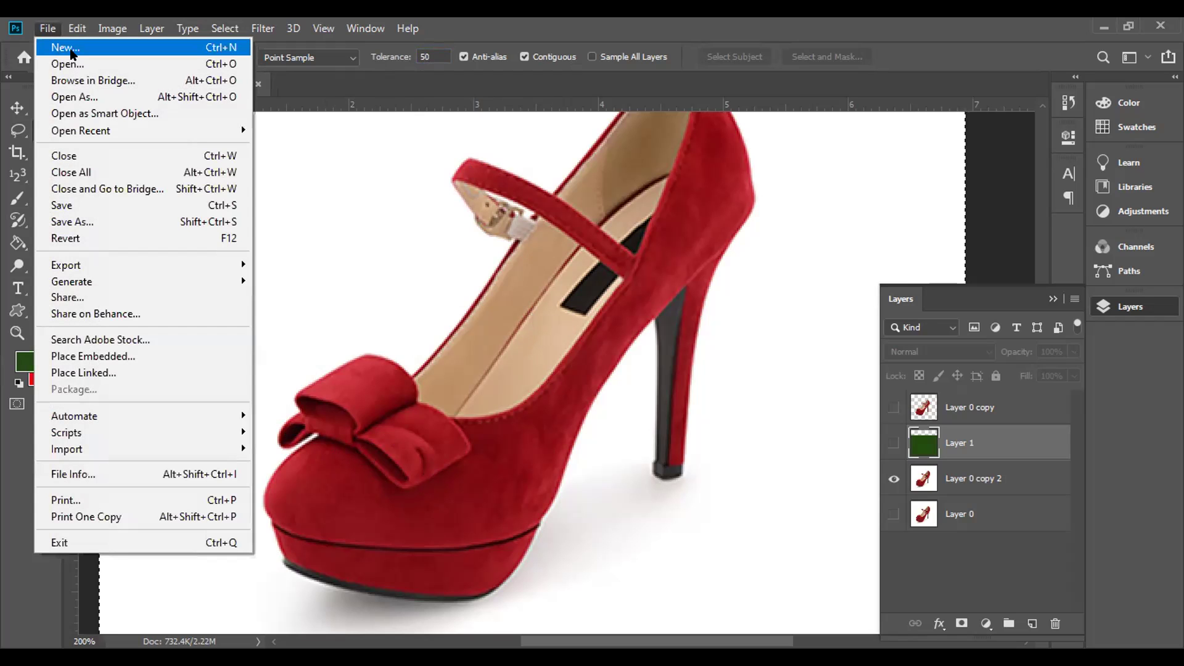
key("Escape")
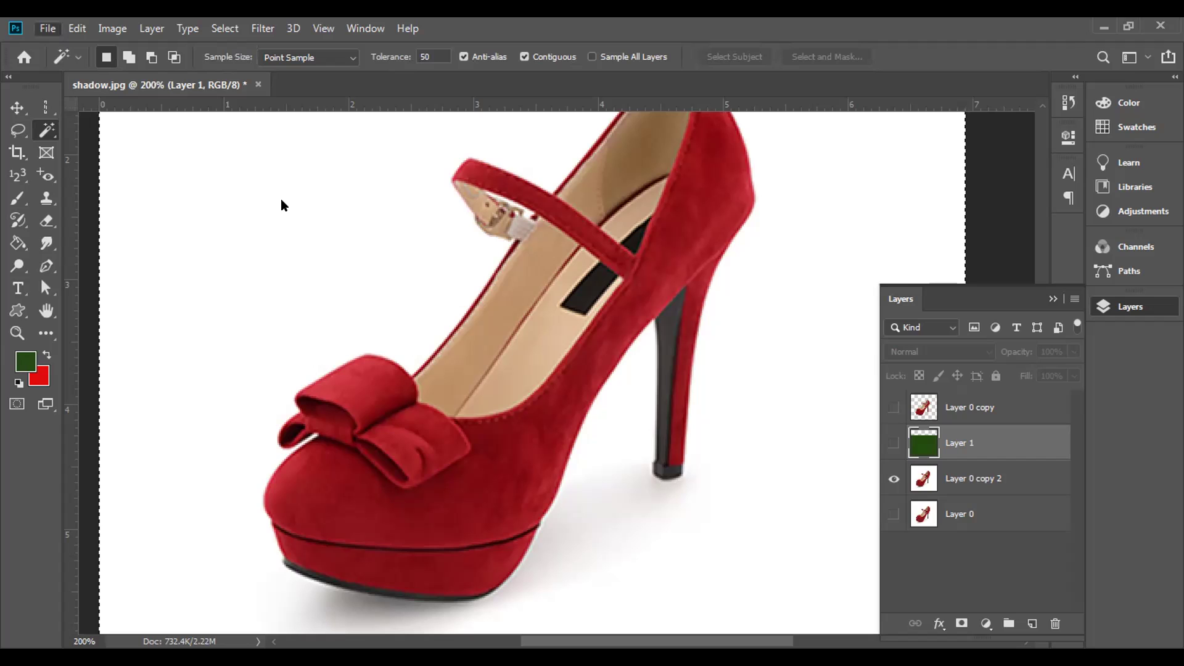
key("ctrl+o")
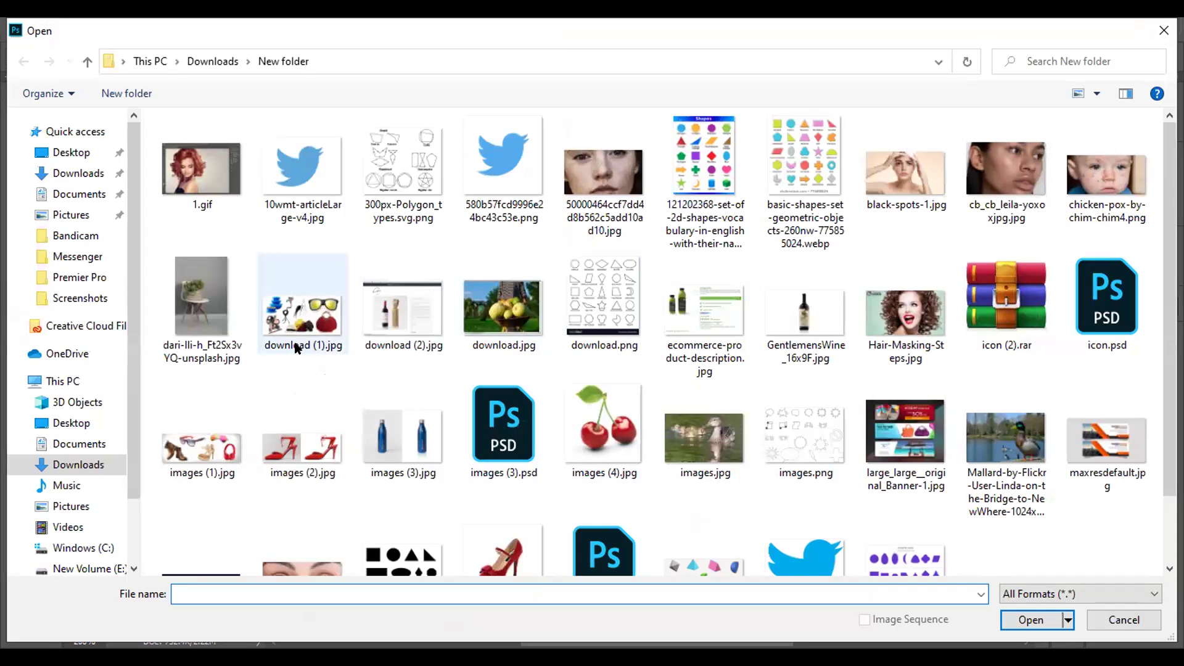
scroll(432, 401, "down", 2)
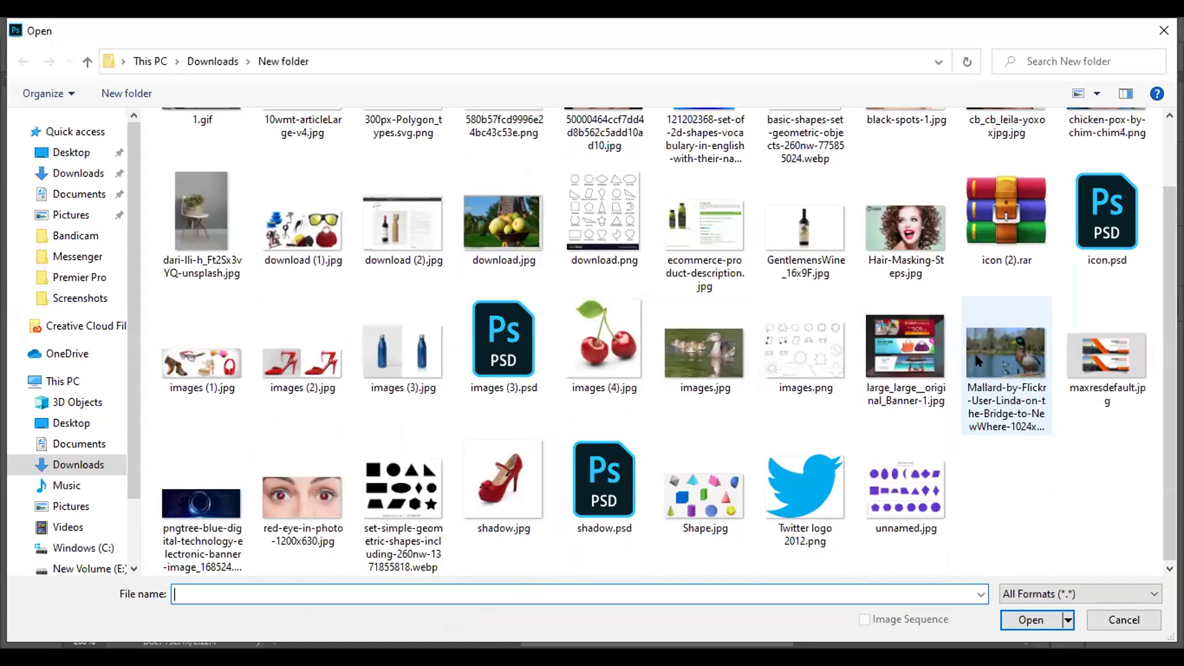
key("Escape")
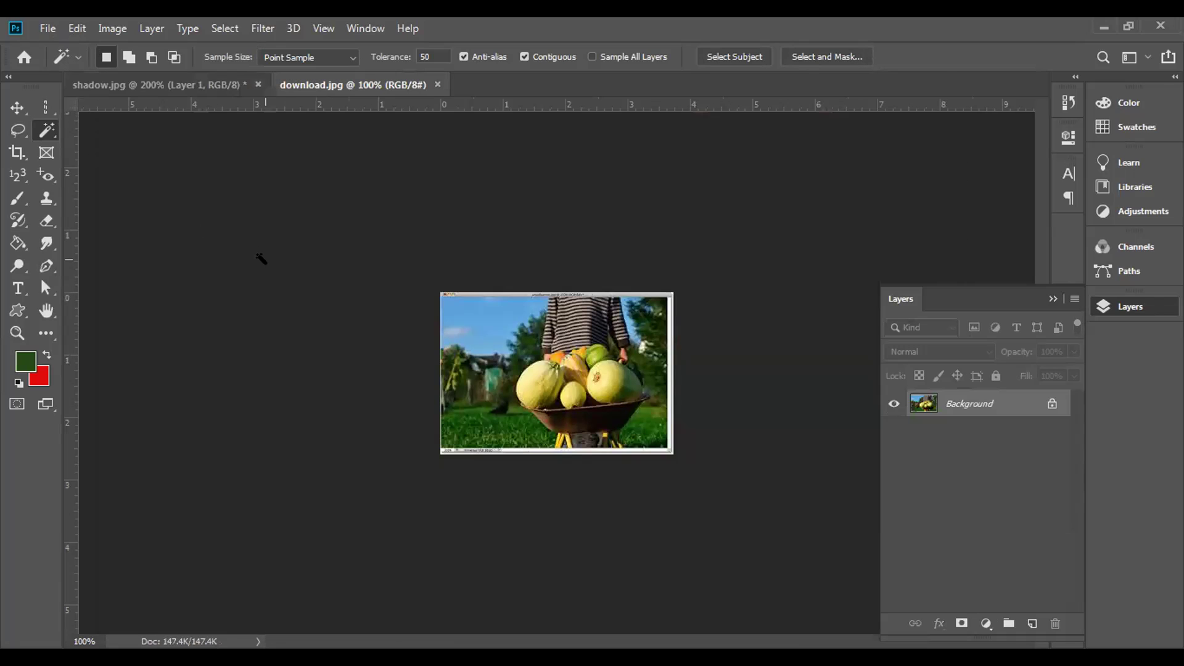
- Zoom to 300% and test Magic Wand selections on the left melon
key("ctrl+plus")
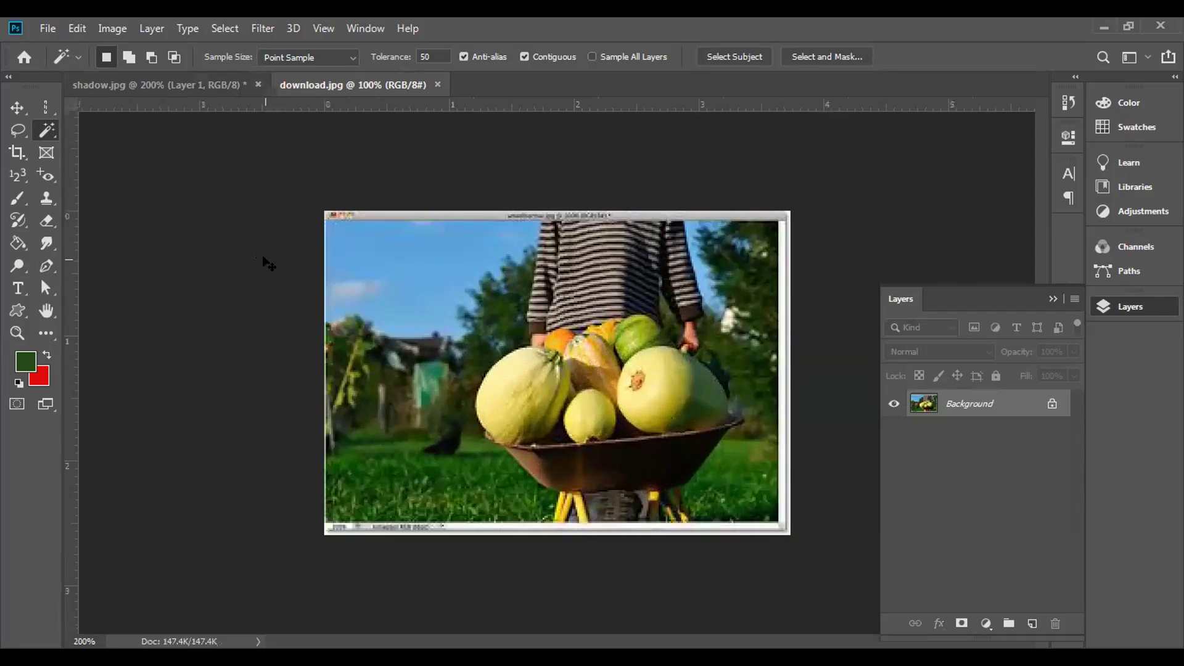
key("ctrl+plus")
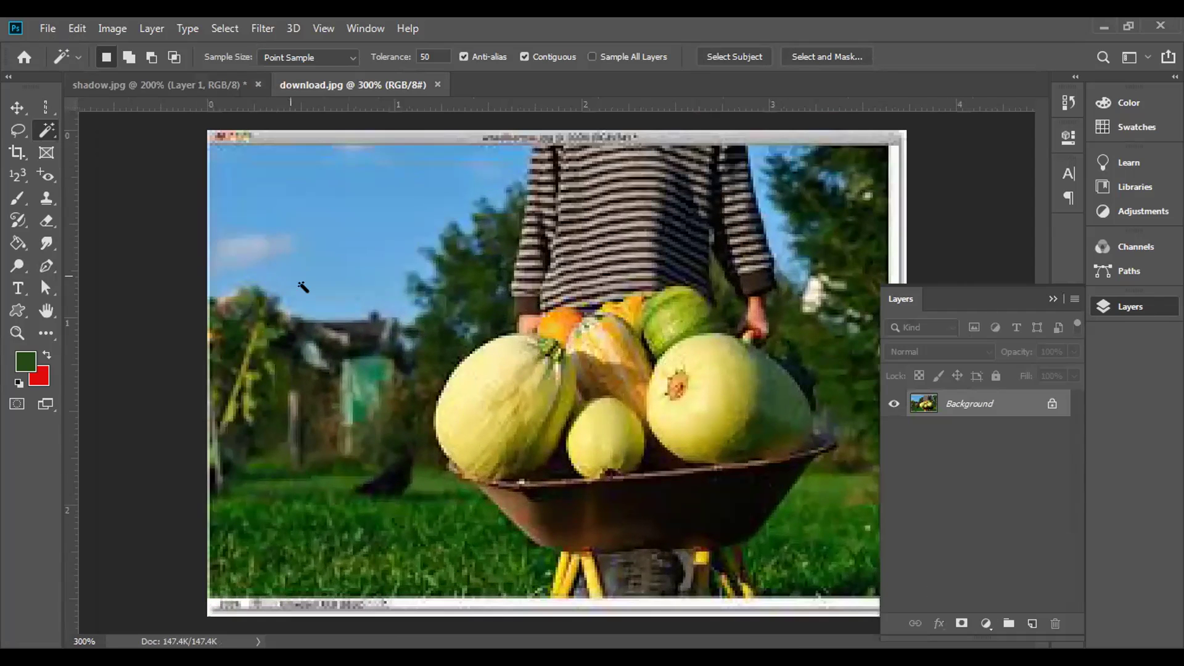
left_click(491, 410)
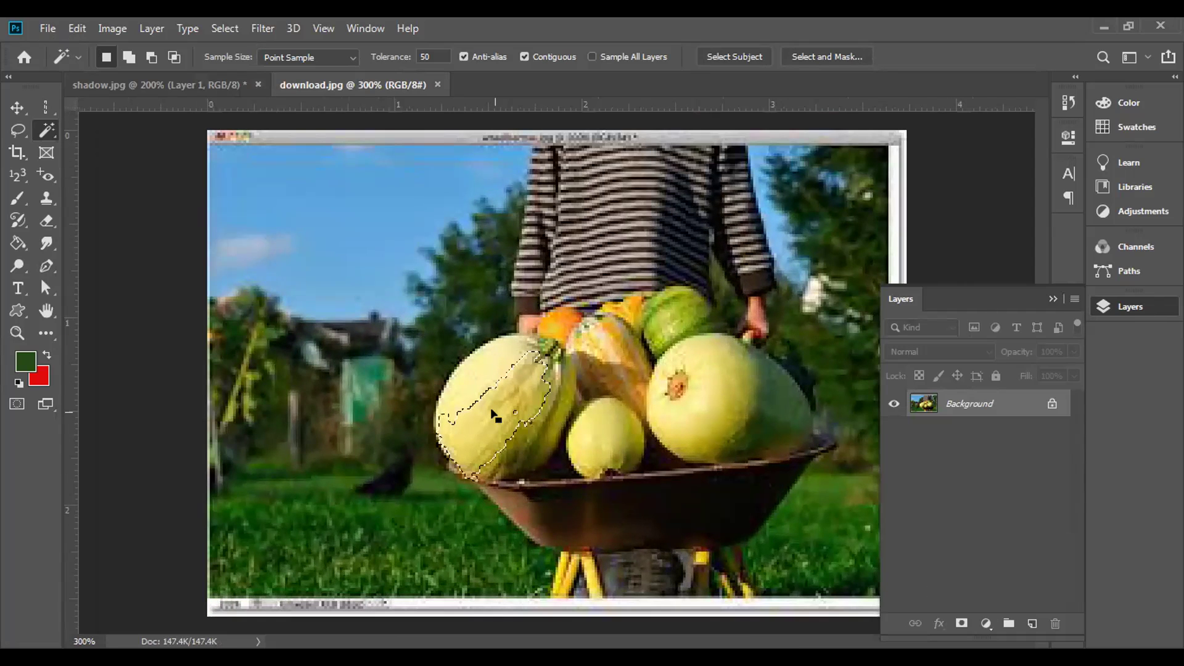
left_click(505, 396)
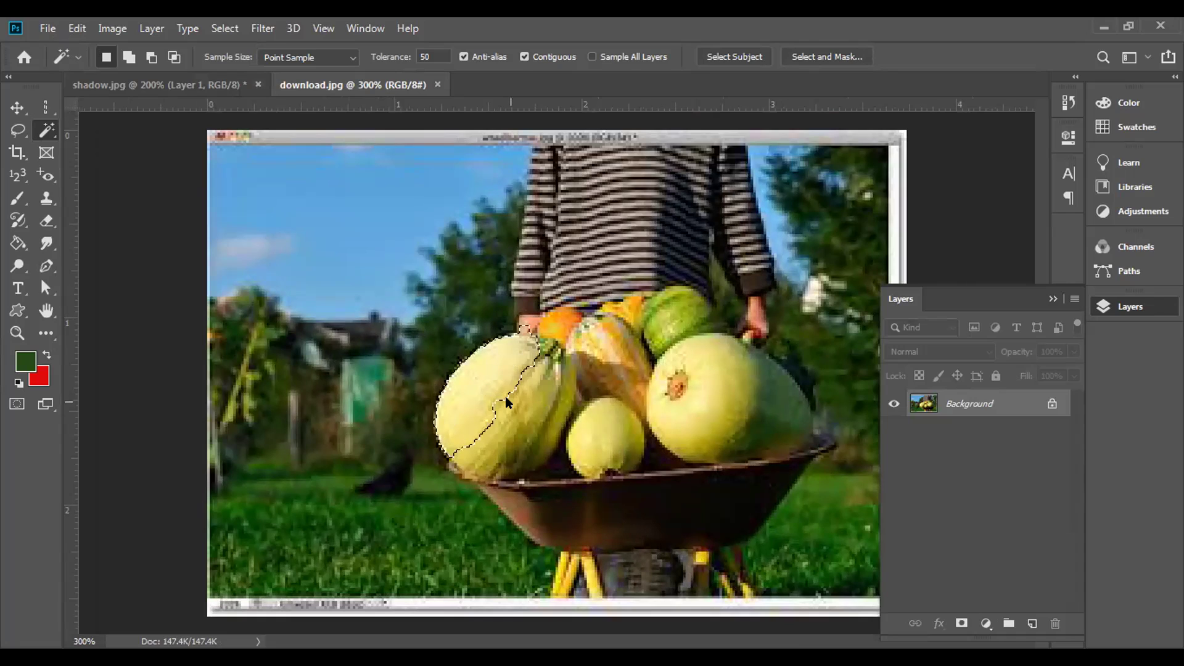
key("ctrl+d")
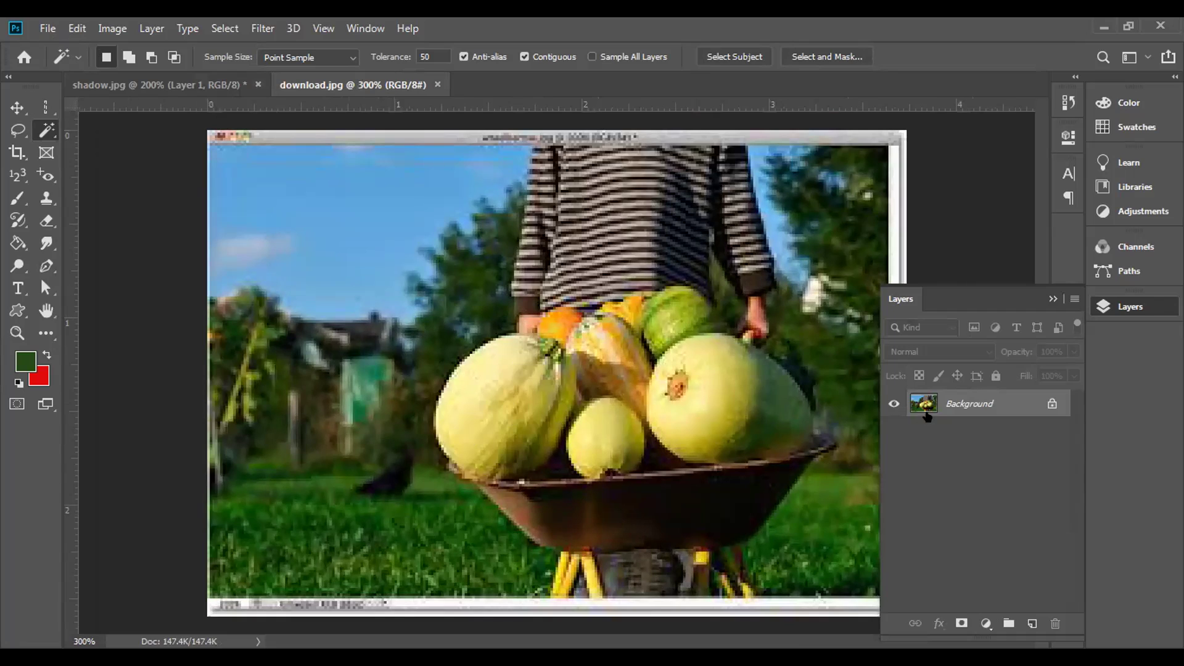
left_click(546, 393)
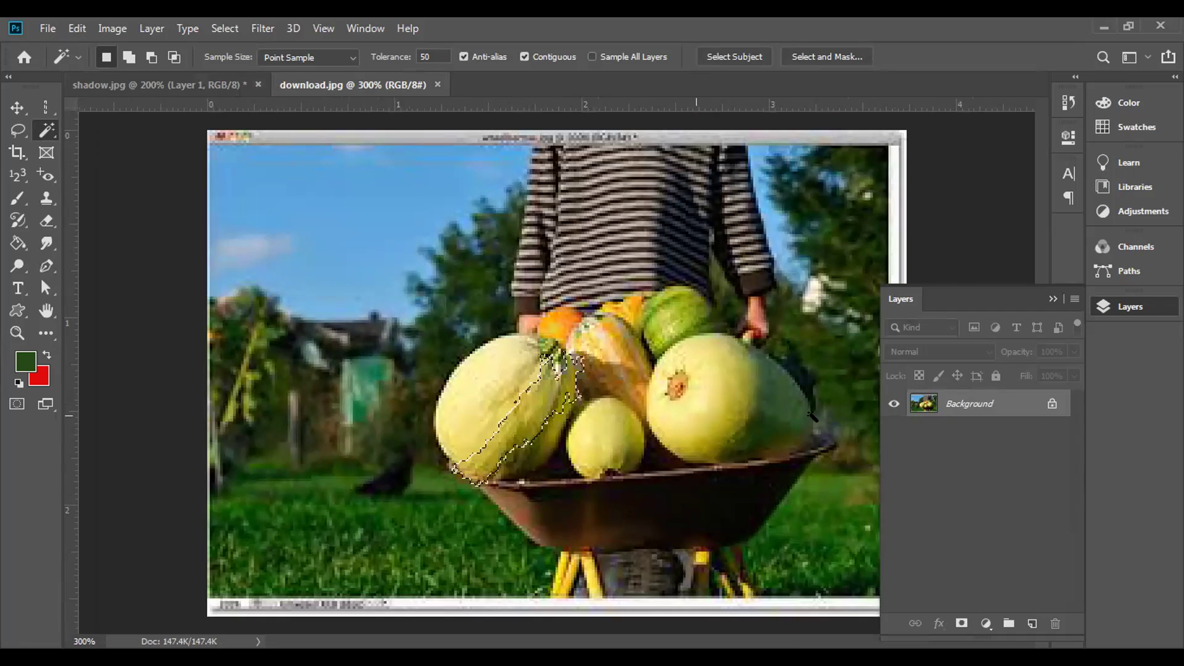
- Unlock the Background into Layer 0 and duplicate it as Layer 0 copy
left_click(1052, 404)
key("h")
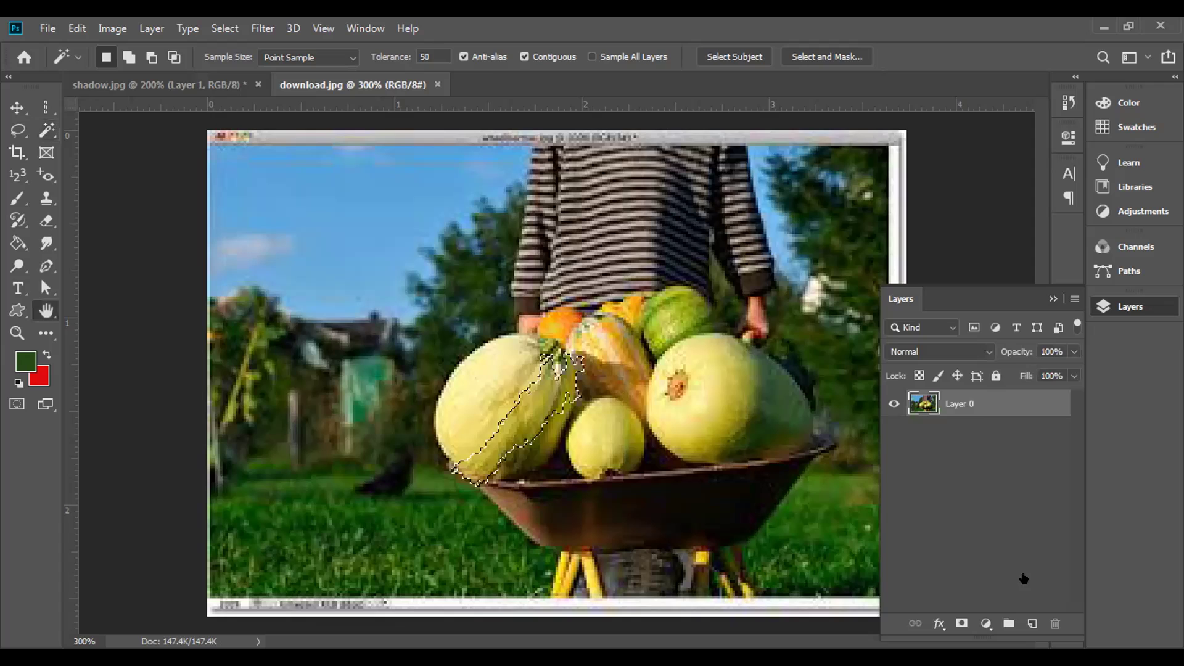
double_click(985, 410)
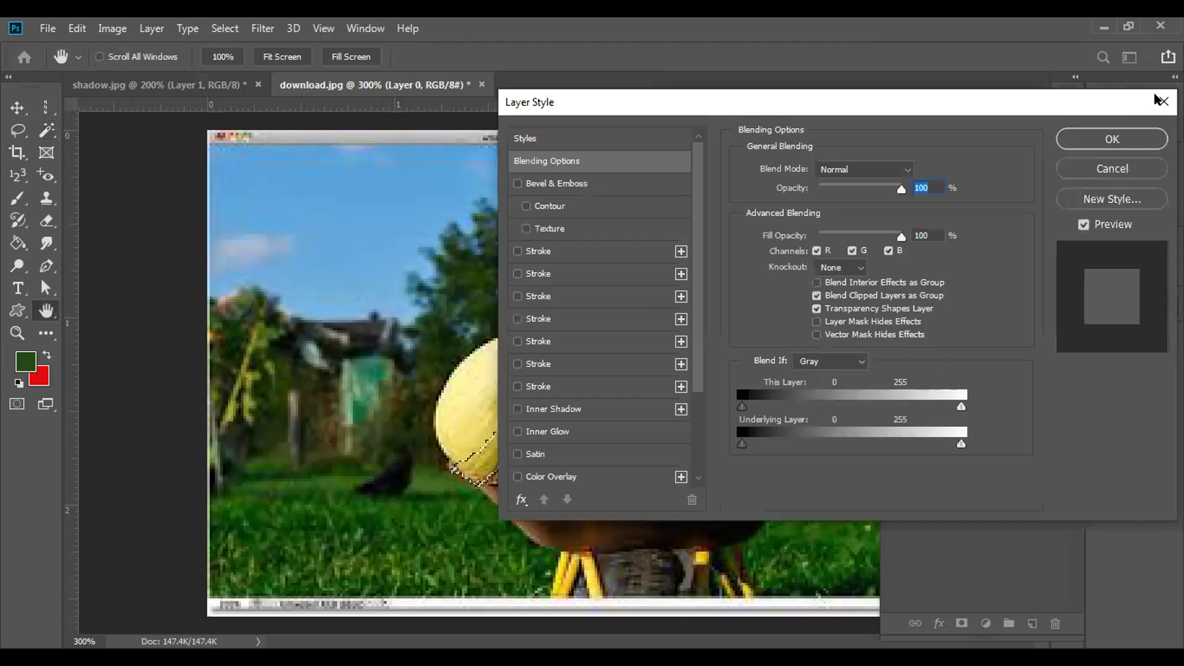
key("Escape")
left_click_drag(1026, 413, 1030, 621)
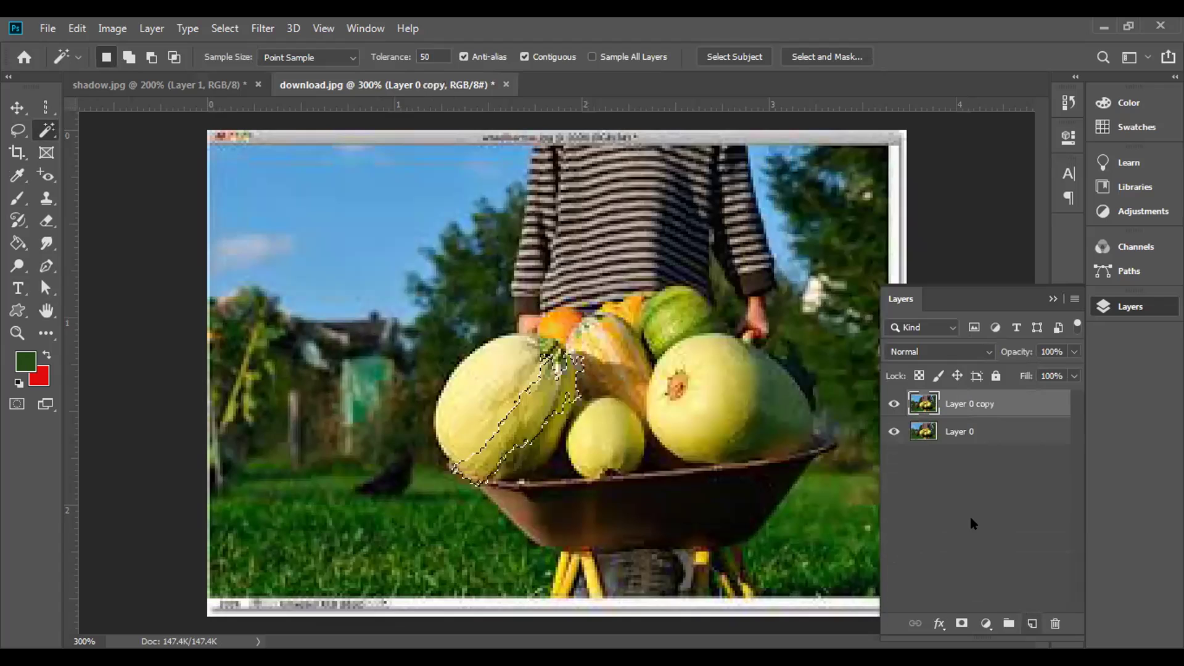
- Hide Layer 0 and test Magic Wand clicks on the left melon, squash and right melon
left_click(893, 432)
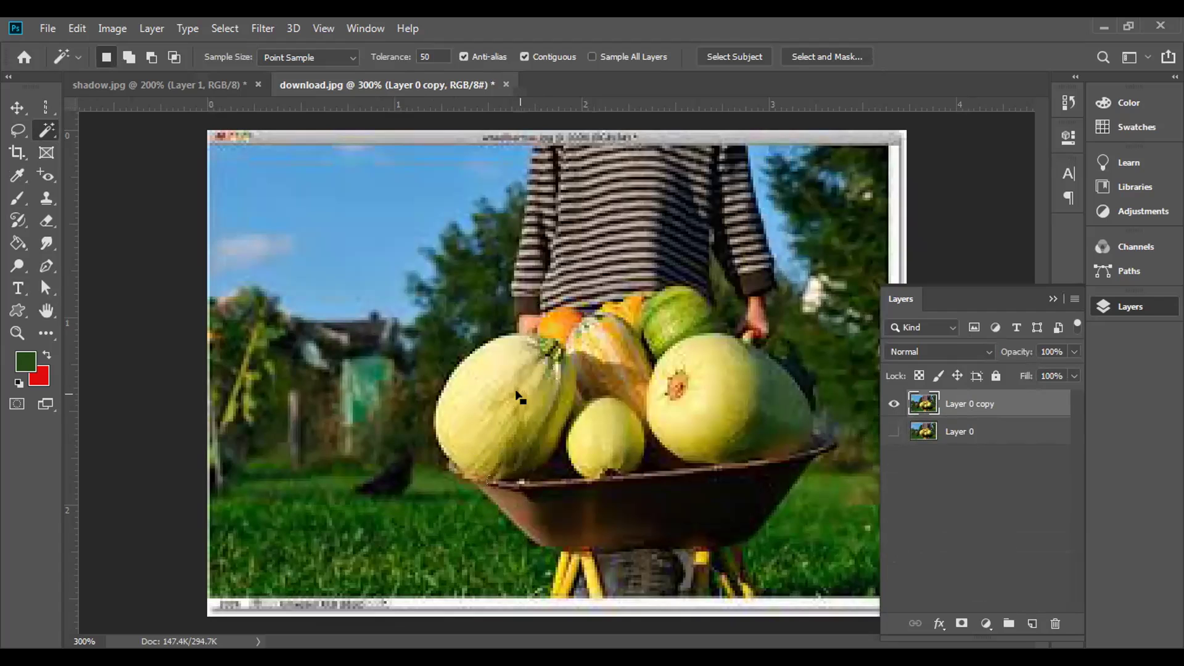
left_click(512, 385)
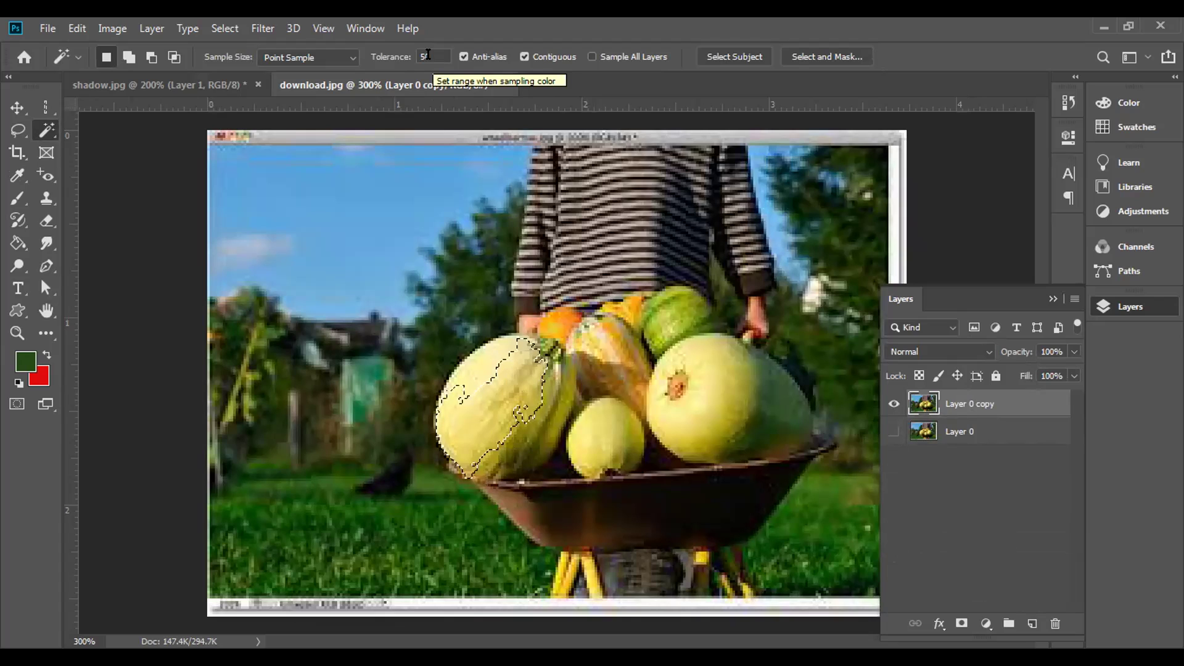
left_click(660, 318)
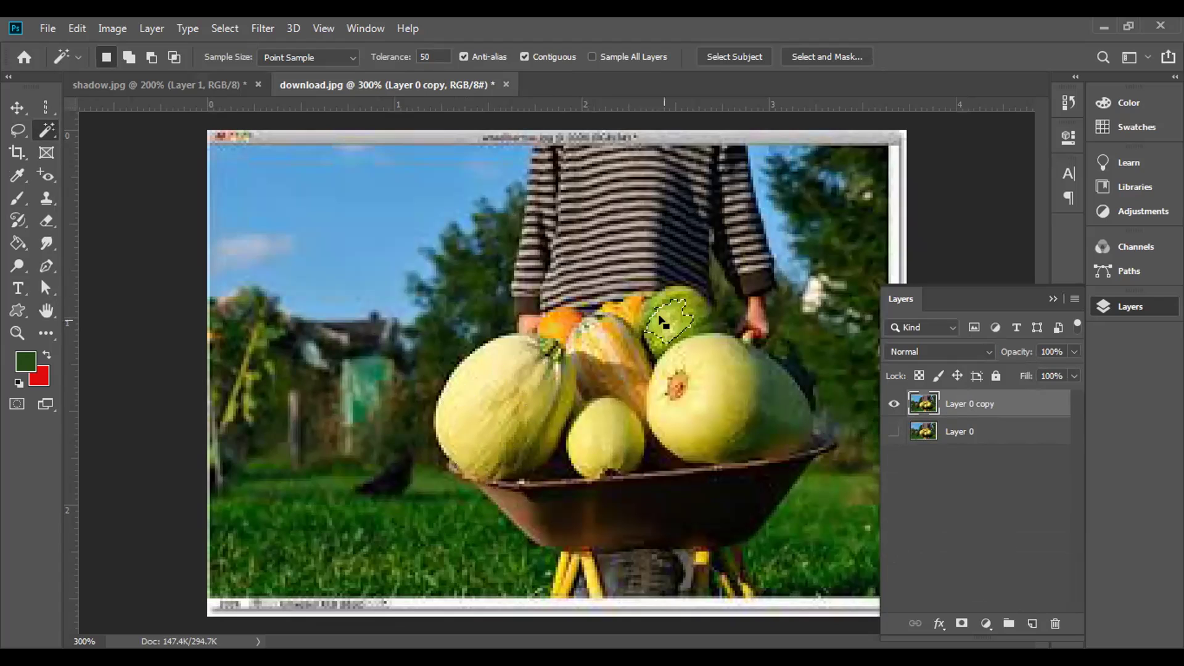
left_click(715, 400)
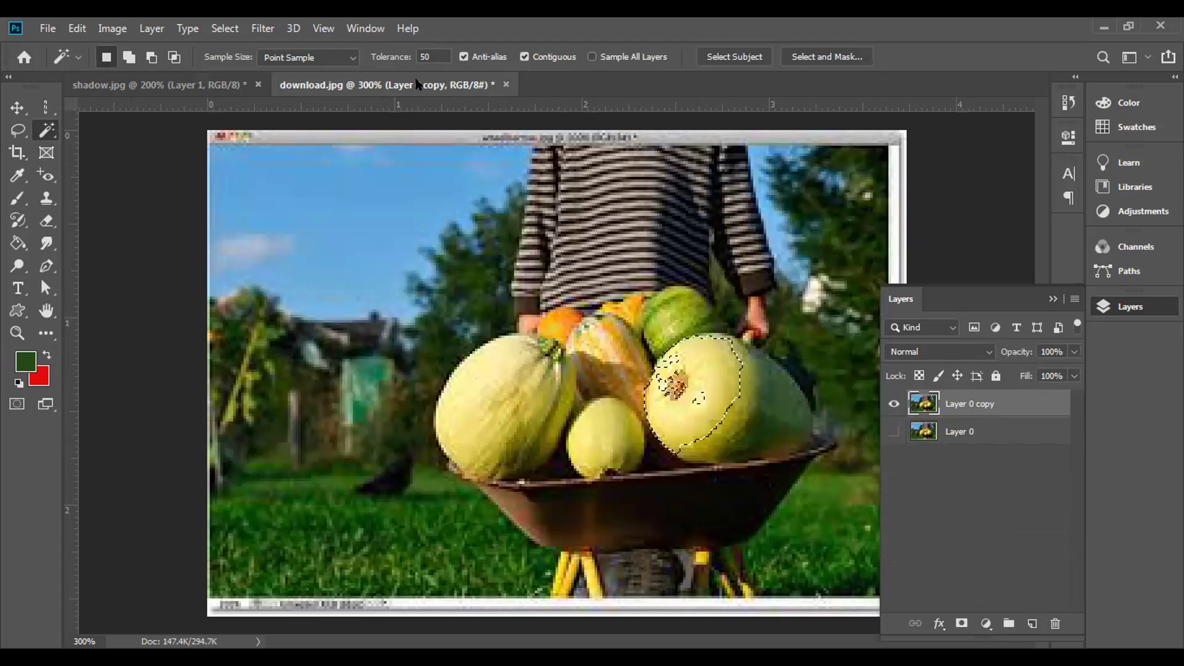
- Raise Tolerance from 50 to 100 and select all the melons, gourds and squash
left_click(430, 56)
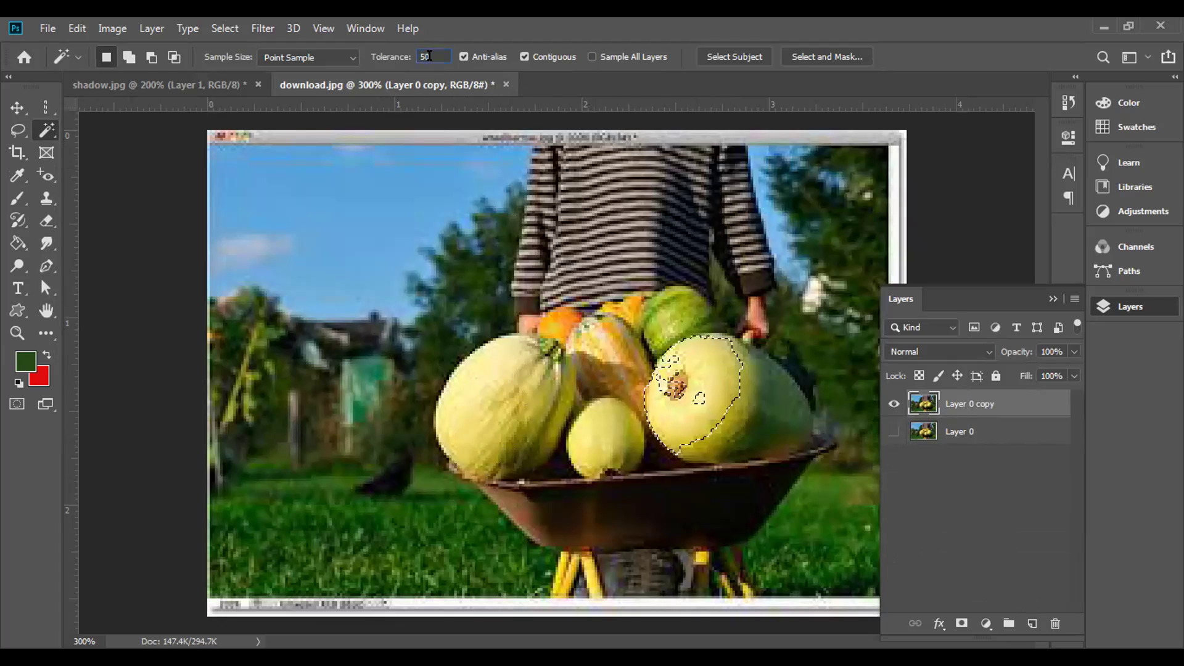
key("BackSpace")
type("100")
left_click(502, 397)
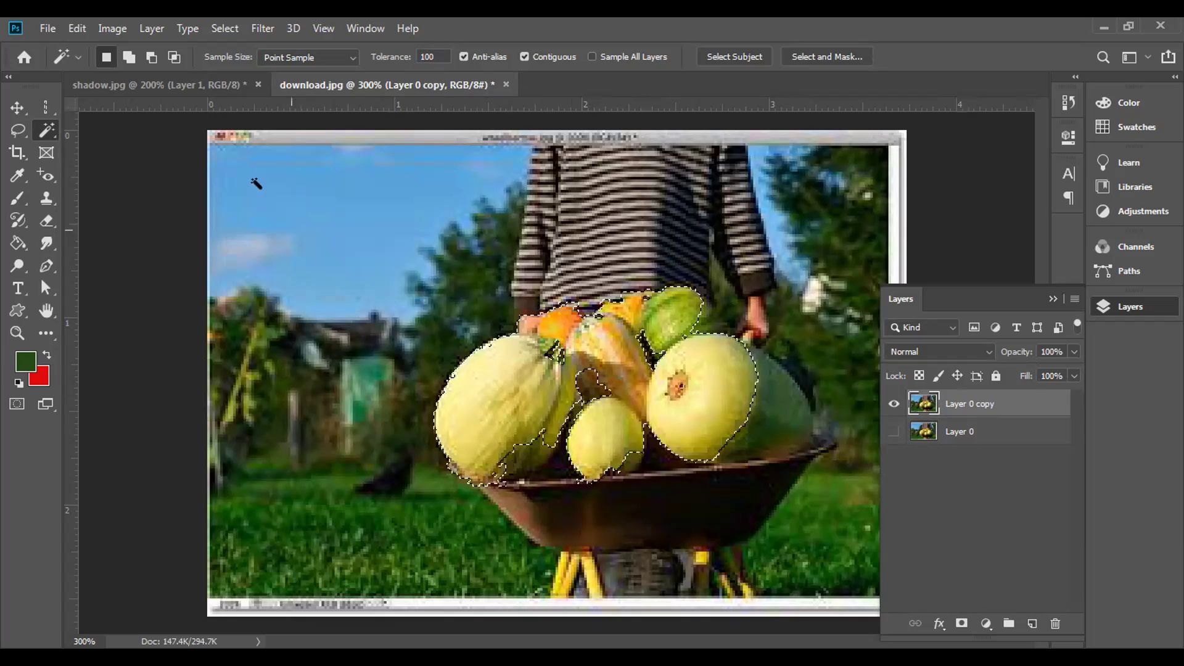
- Add the background to the selection and delete it, then undo the erase and deselect
left_click(128, 57)
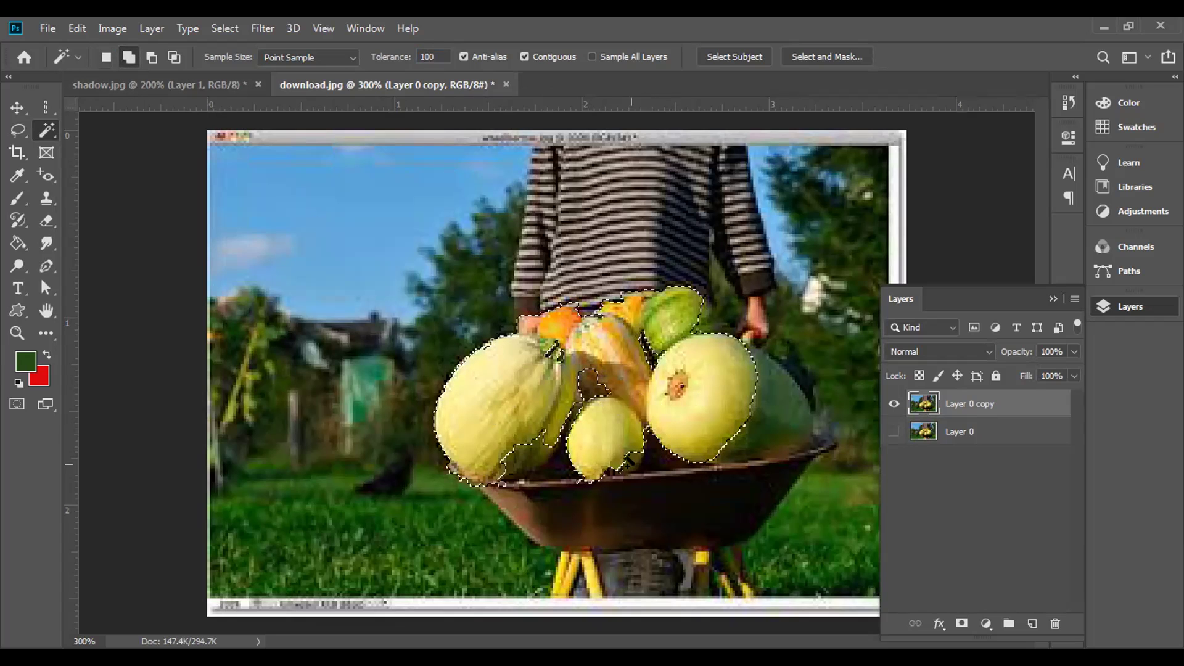
left_click(566, 433)
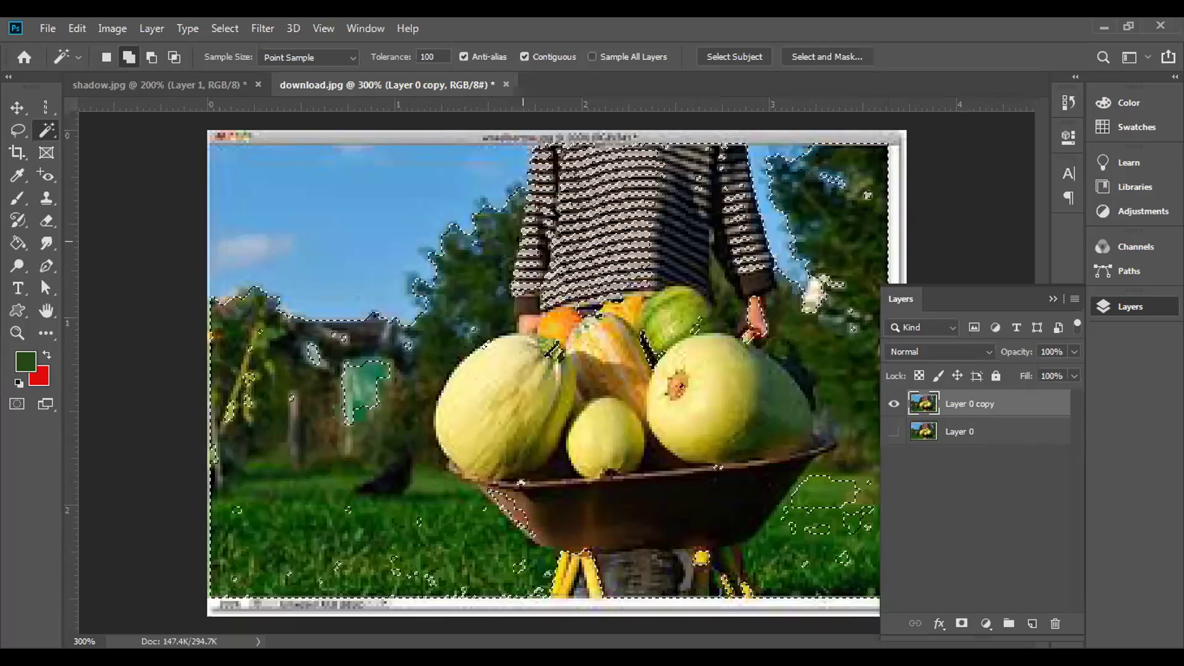
key("Delete")
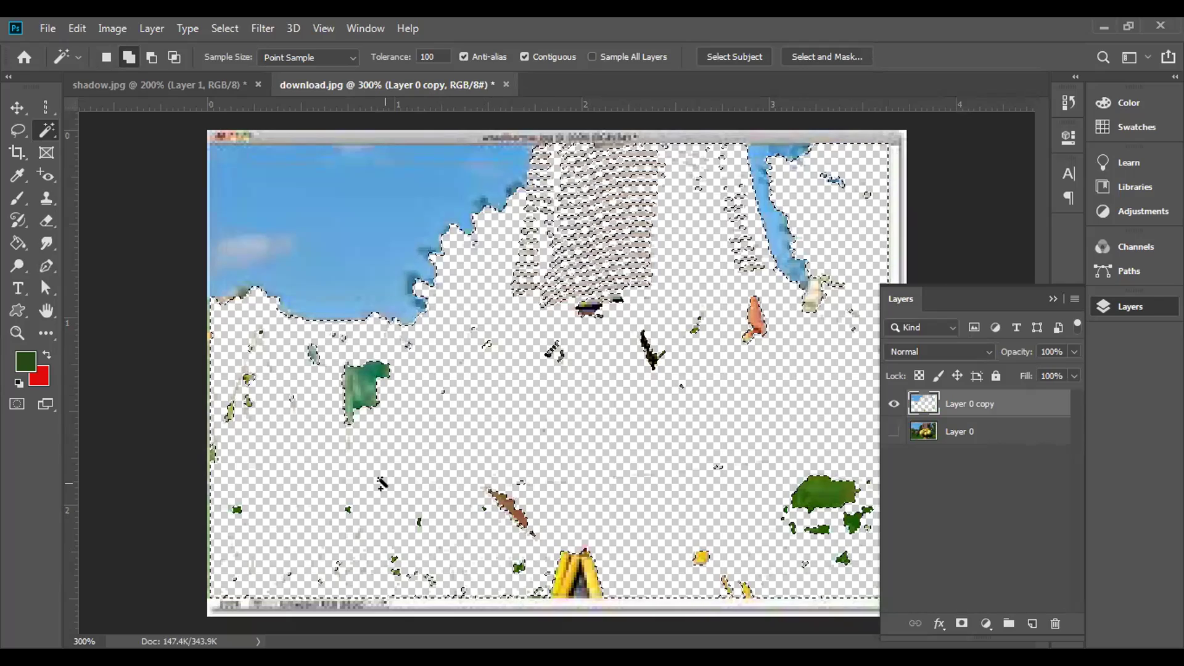
key("ctrl+z")
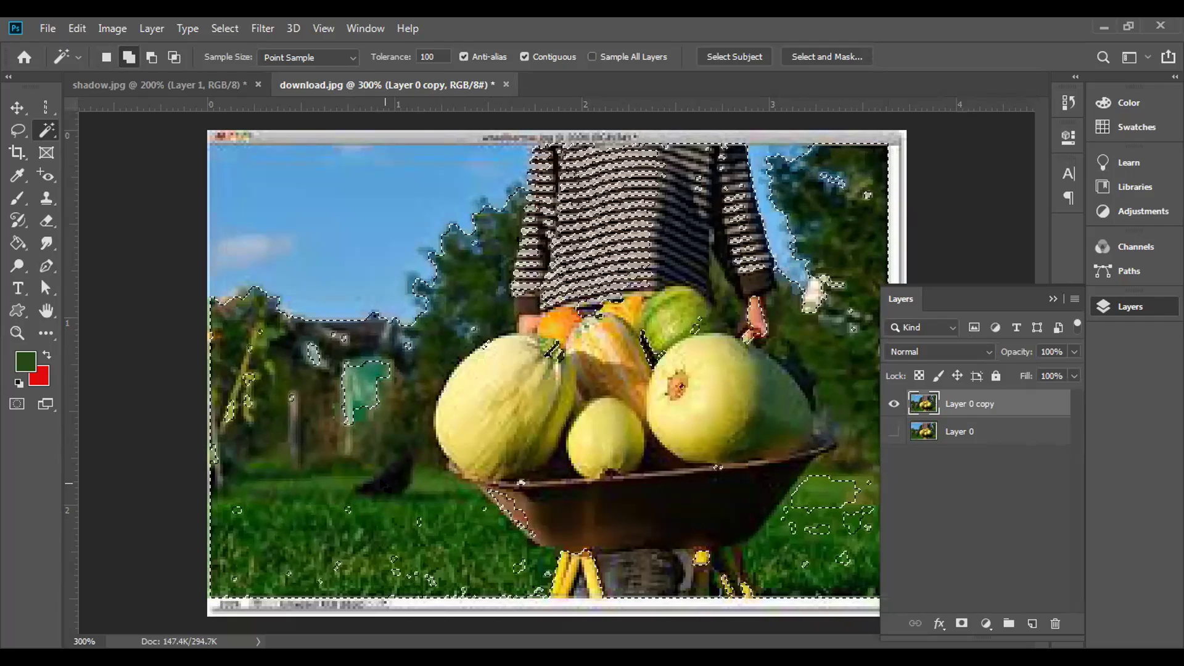
key("ctrl+d")
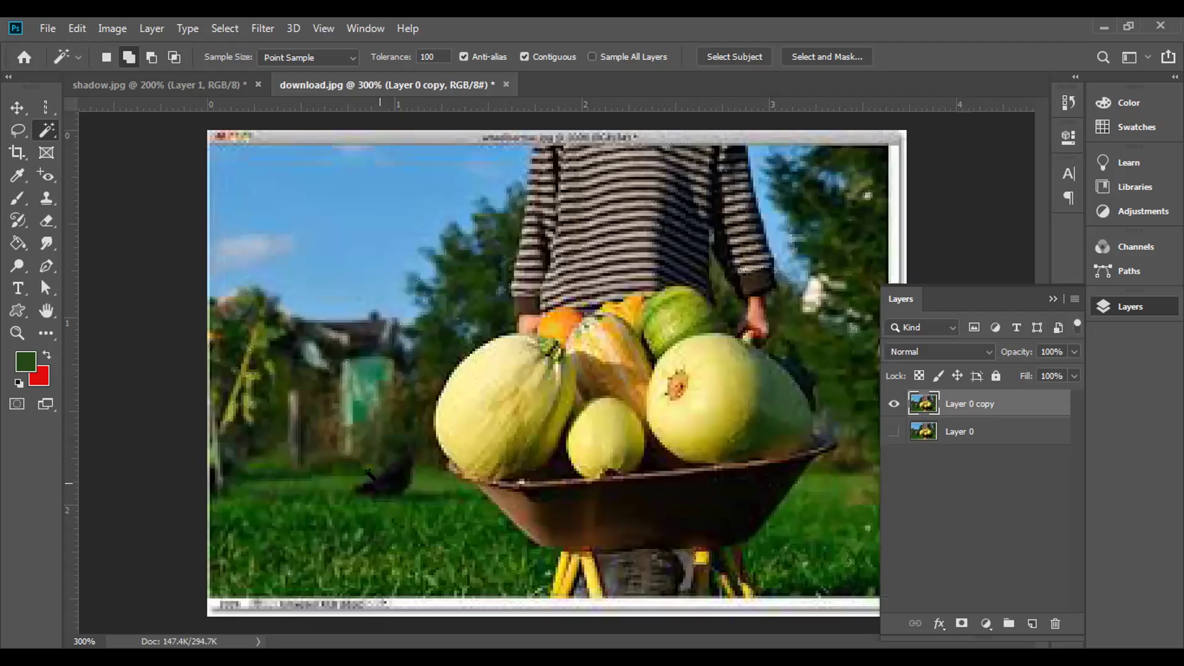
- Duplicate Layer 0 copy as Layer 0 copy 2, then Magic Wand-select the melons and surrounding grass
right_click(45, 128)
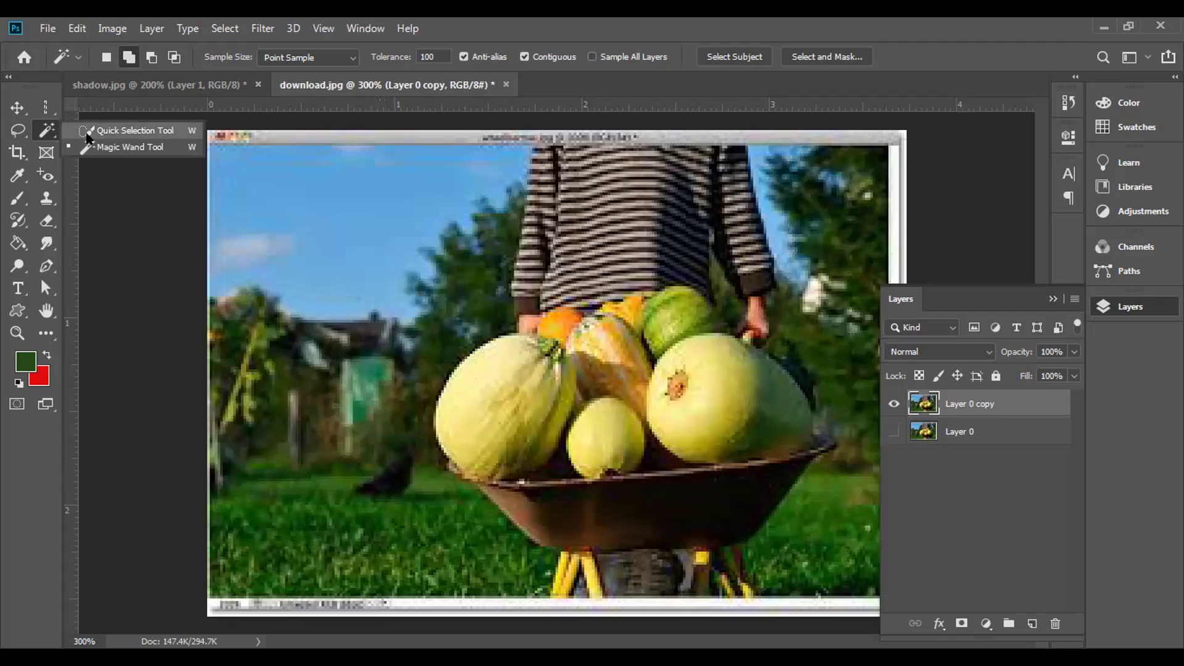
left_click_drag(1004, 403, 1033, 624)
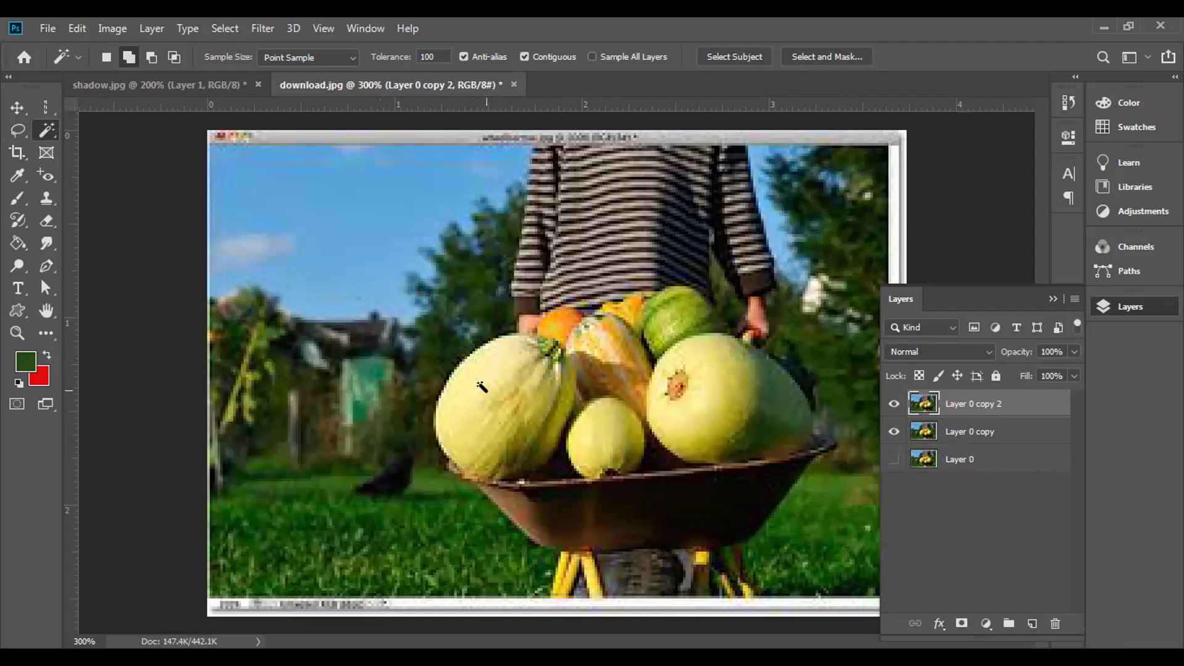
left_click(542, 411)
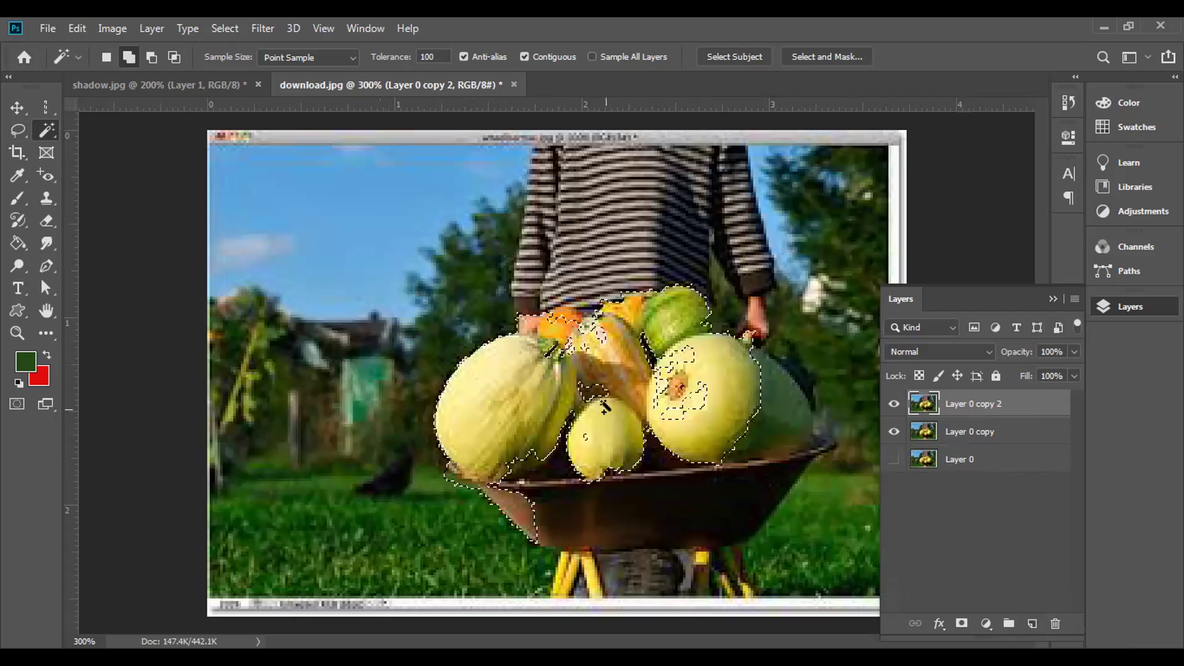
left_click(794, 522)
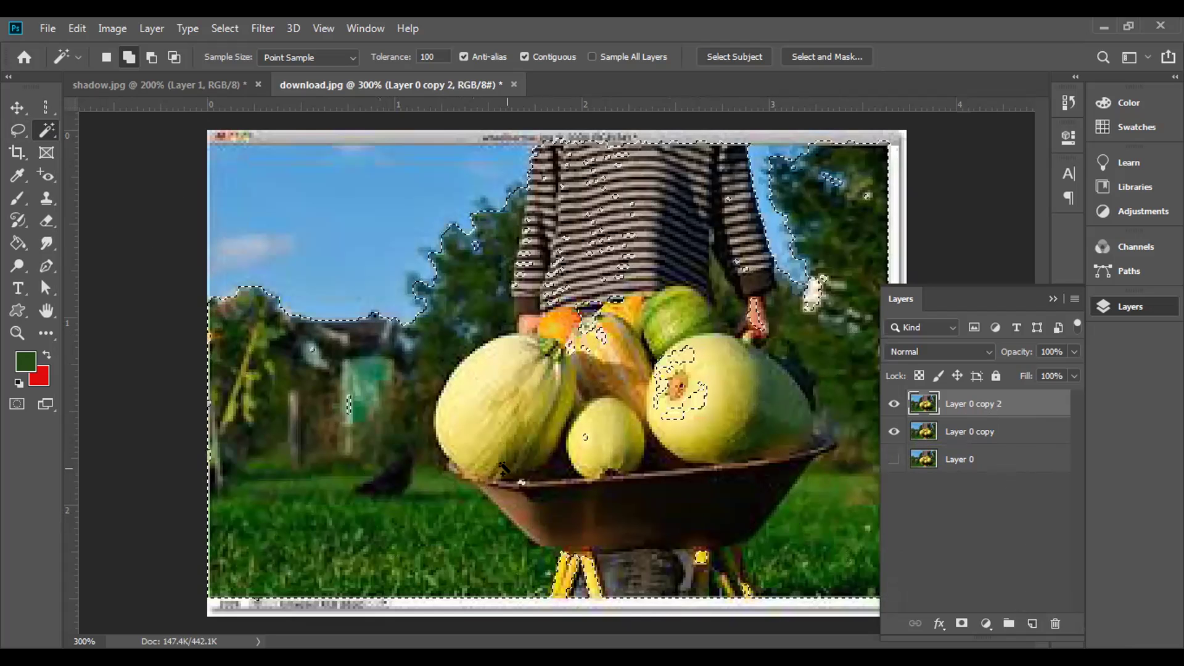
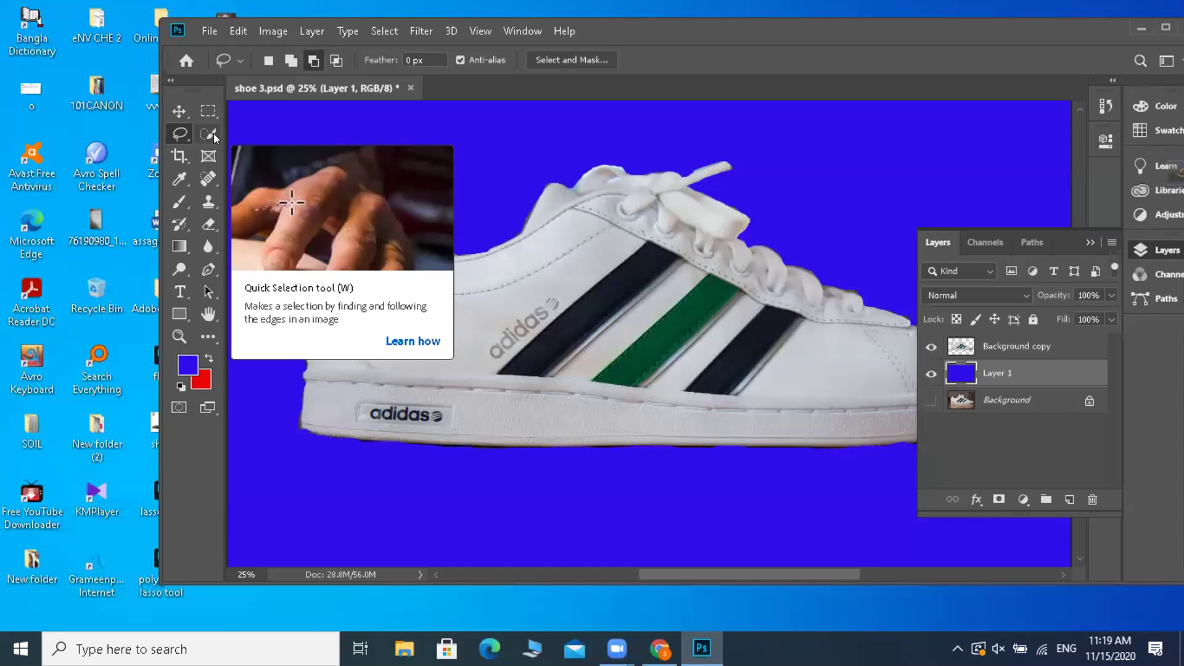
- Switch to the Magic Wand, maximize Photoshop, and select the blue Layer 1 background behind the sneaker
left_click(214, 133)
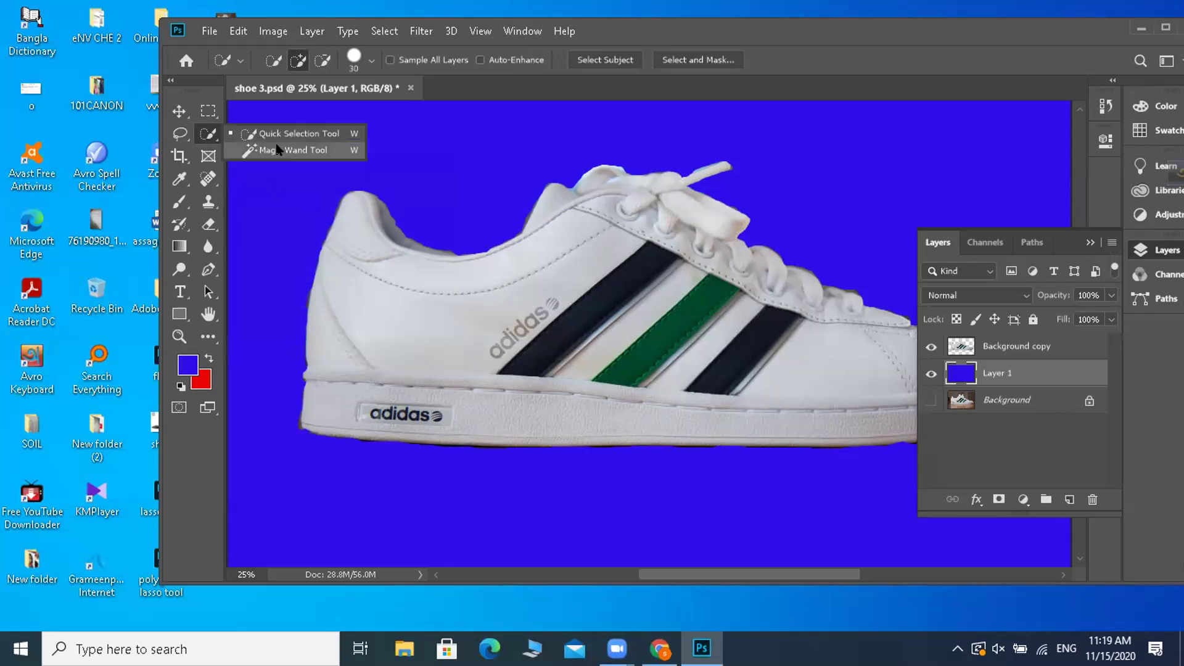
left_click(308, 145)
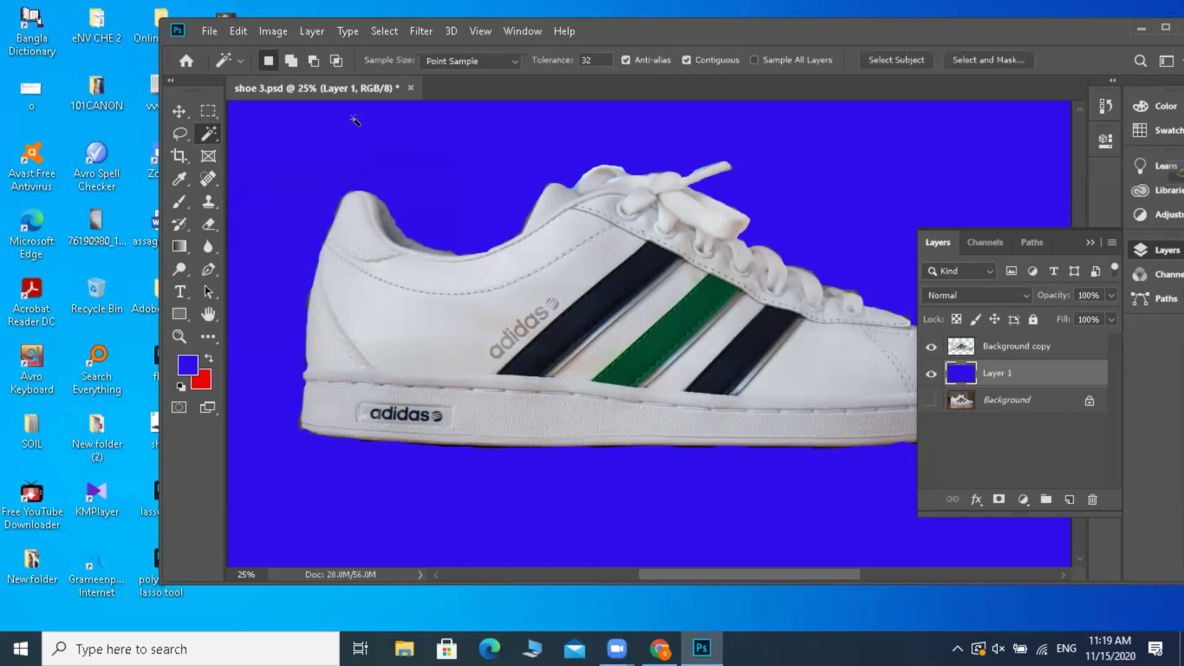
left_click(1165, 27)
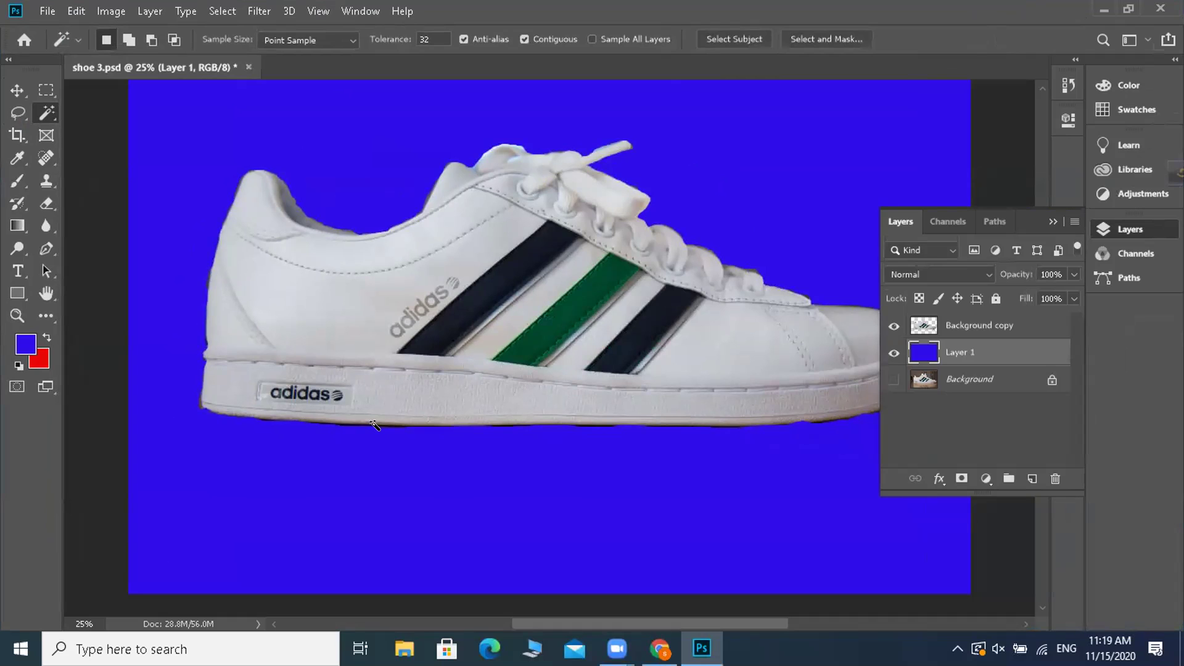
left_click(406, 426)
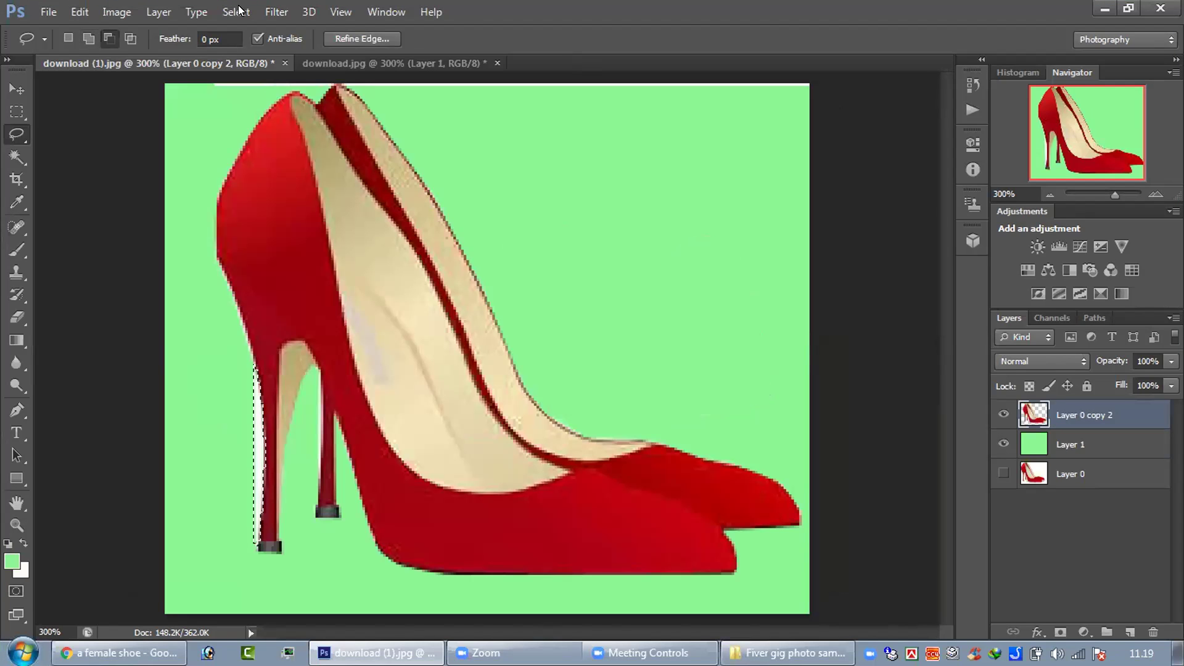
- Deselect, then lasso a narrow strip along the front heel's left edge
left_click(280, 430)
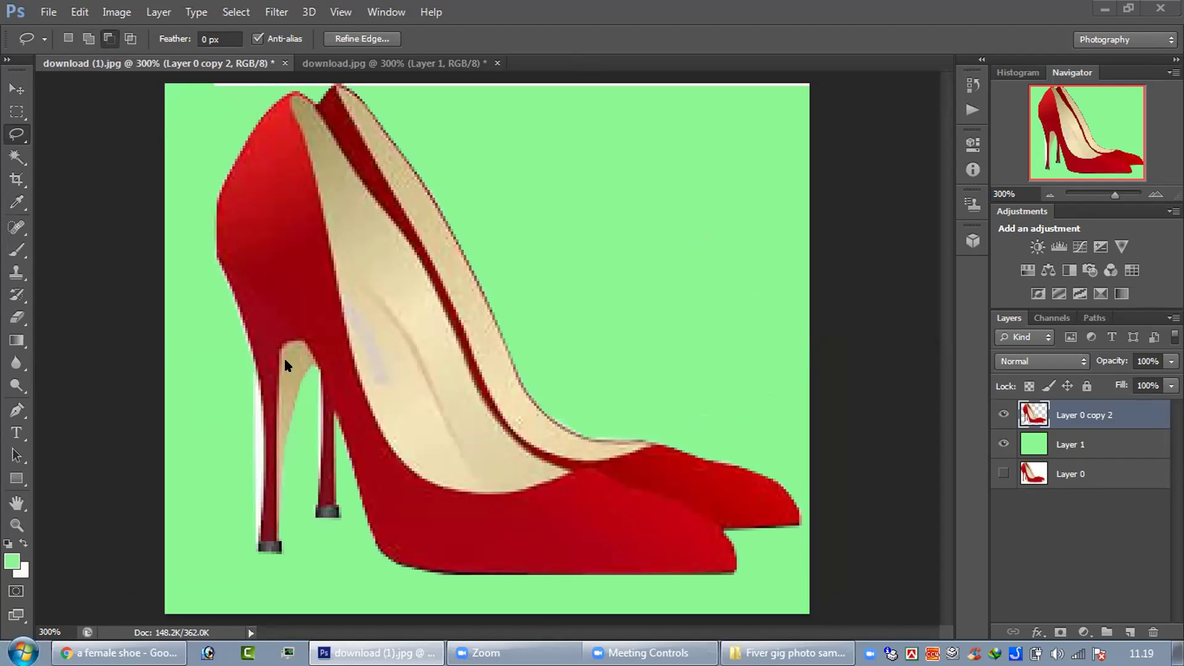
left_click_drag(255, 365, 260, 546)
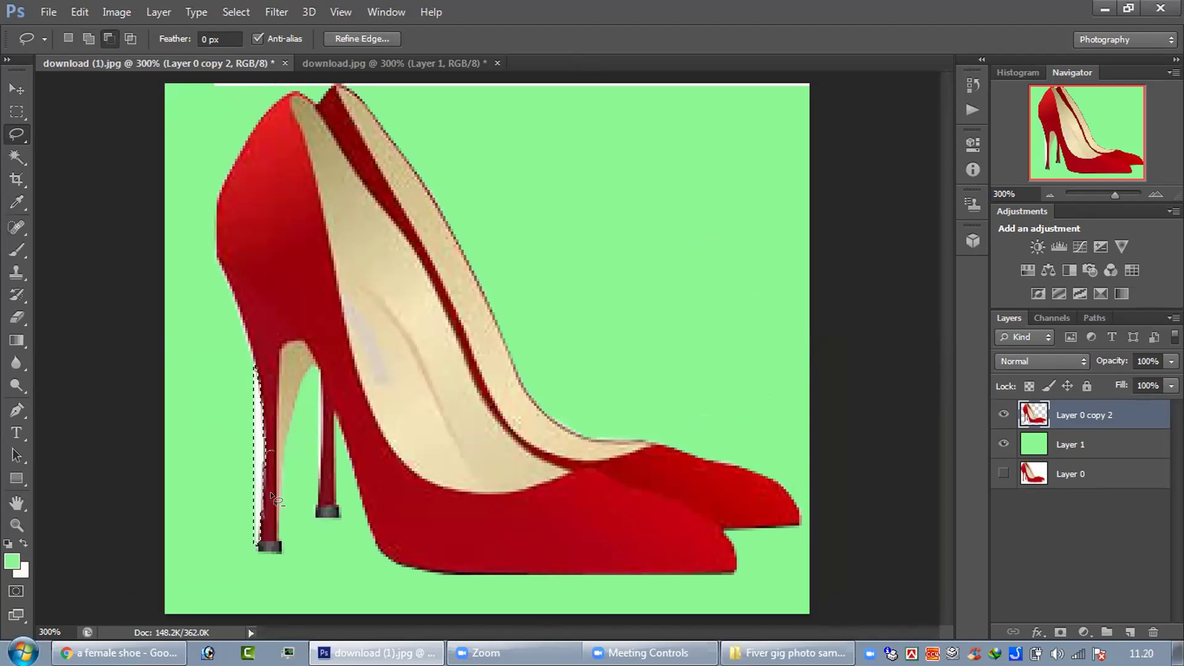
left_click_drag(260, 517, 261, 518)
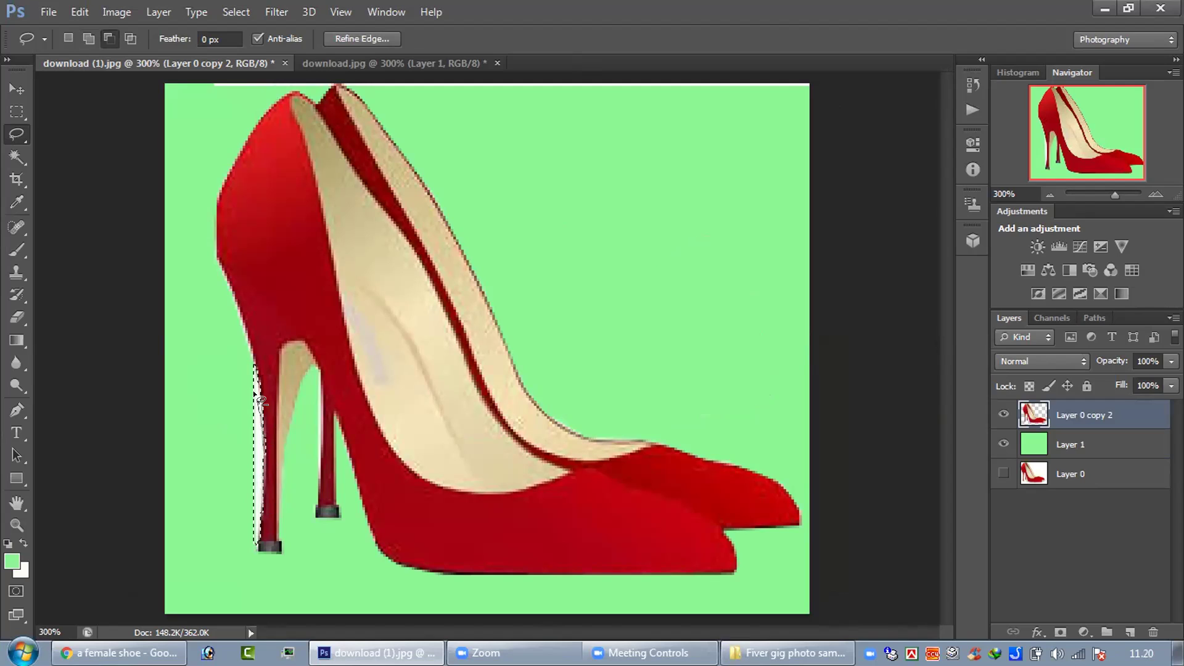
mouse_move(256, 380)
left_mouse_down()
mouse_move(270, 414)
mouse_move(266, 515)
mouse_move(258, 510)
left_mouse_up()
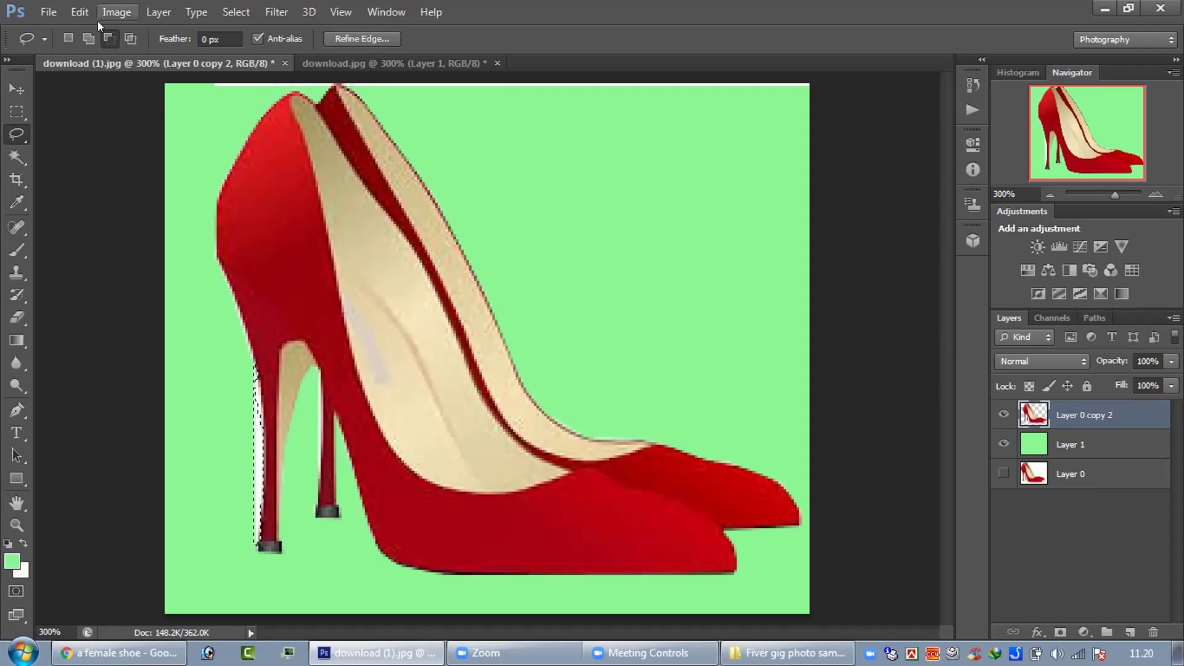
- Refine the heel-edge selection with Add and Subtract from selection, then zoom in
left_click(91, 38)
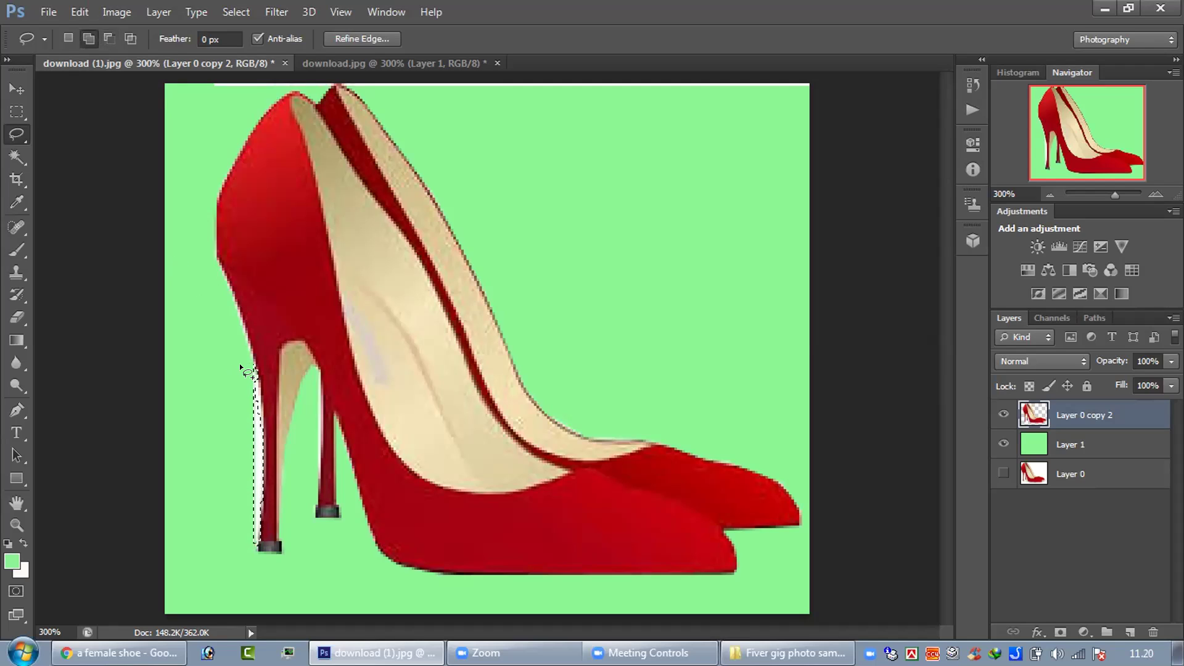
left_click_drag(255, 377, 254, 378)
key("ctrl+z")
left_click(110, 37)
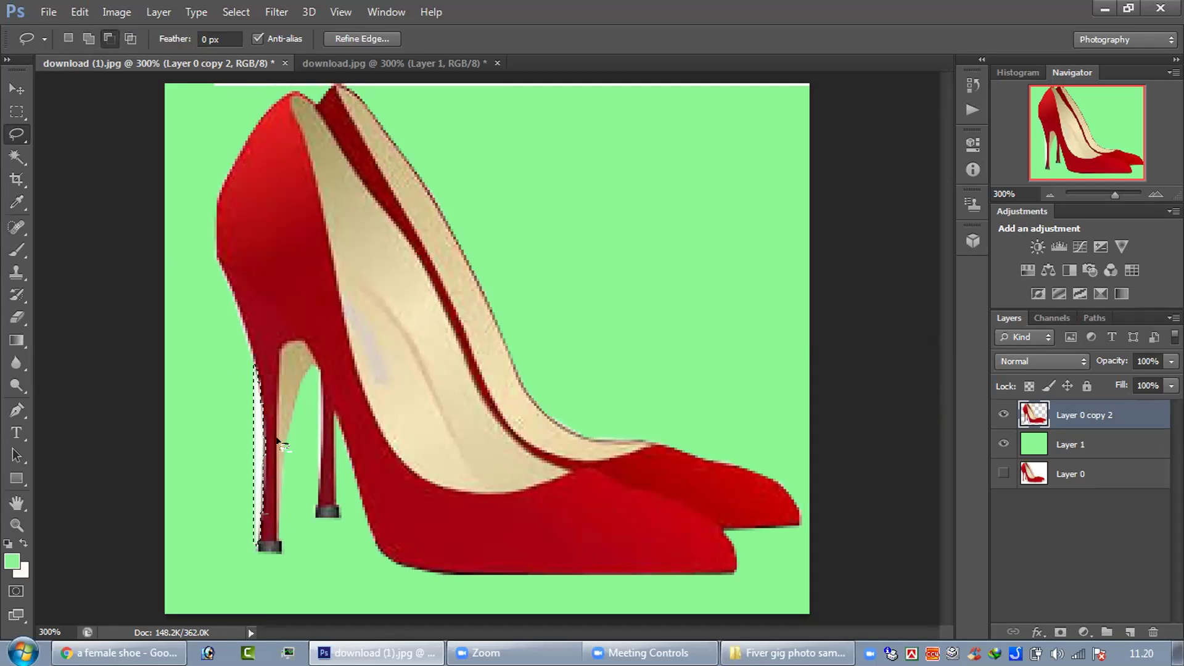
left_click_drag(267, 467, 270, 512)
key("ctrl+plus")
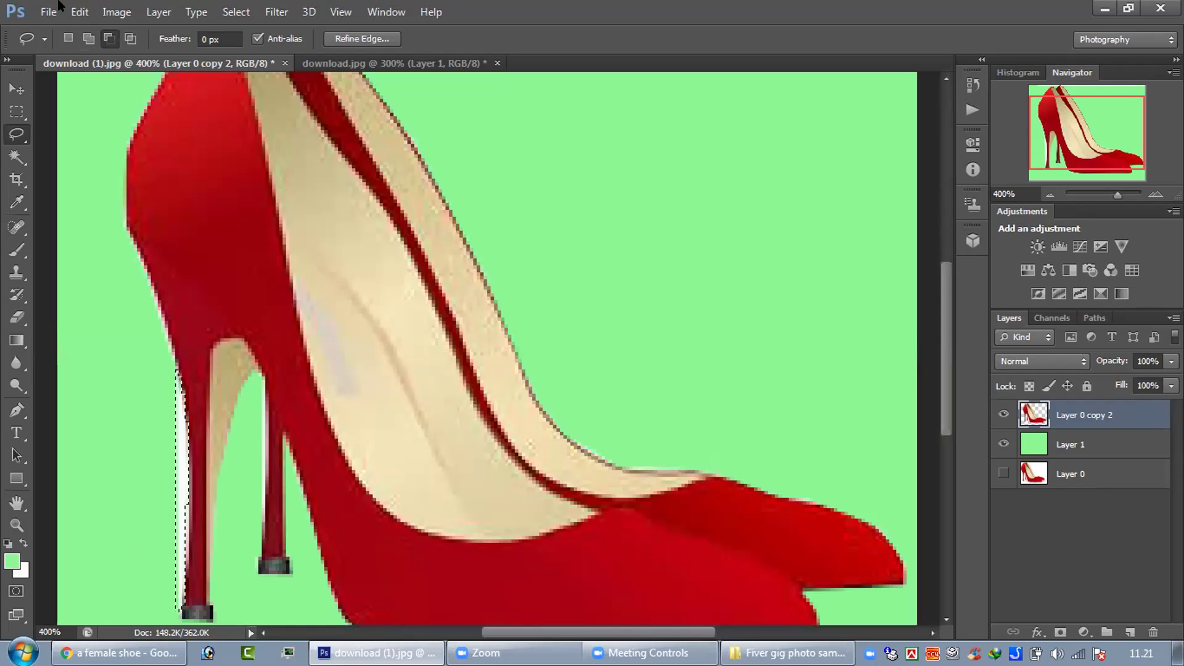
- Extend the lasso selection down the heel's left edge and nudge it into place with arrow keys
key("shift")
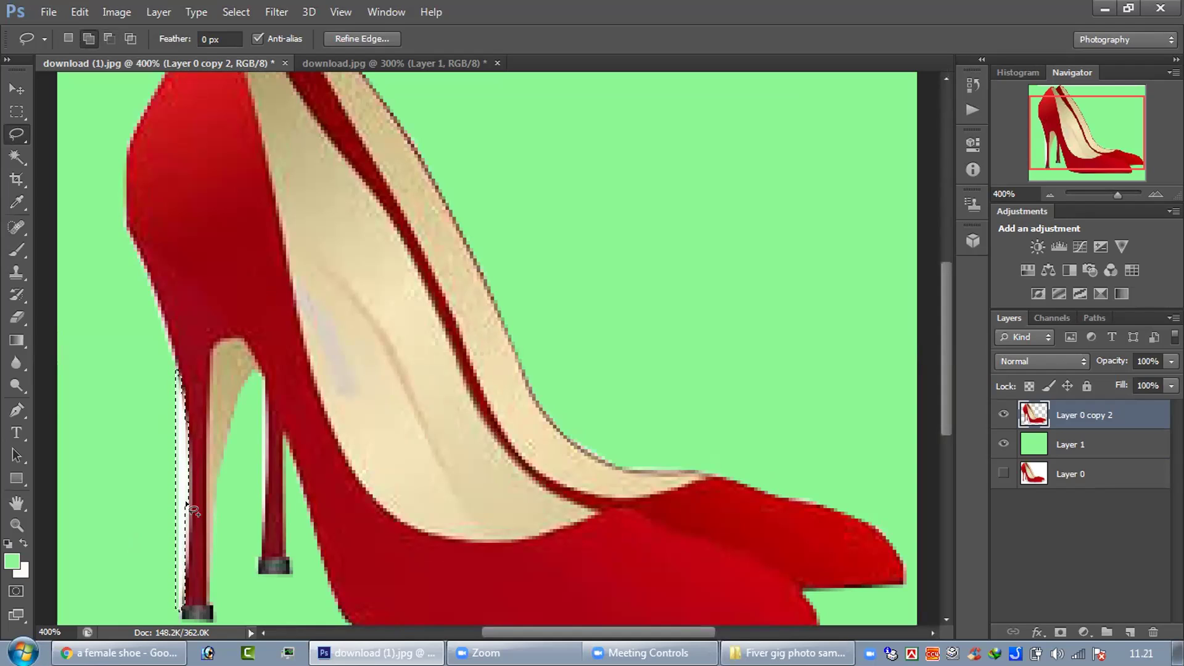
mouse_move(185, 515)
left_mouse_down()
mouse_move(182, 604)
mouse_move(185, 501)
left_mouse_up()
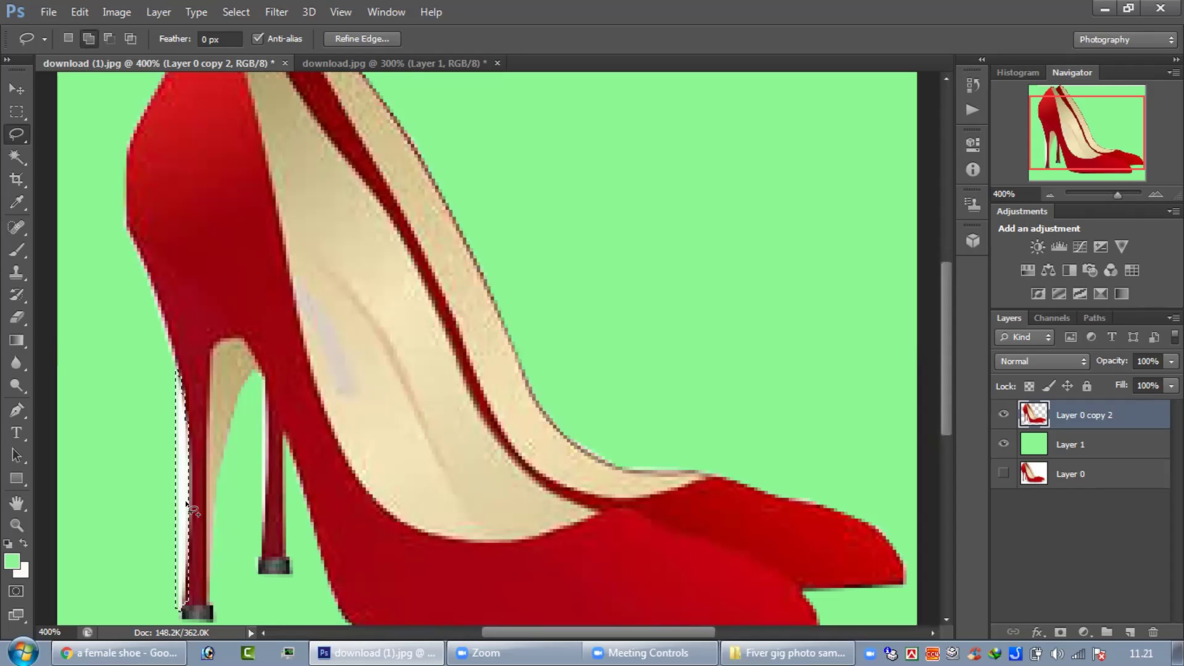
key("Left")
key("Left")
key("Left")
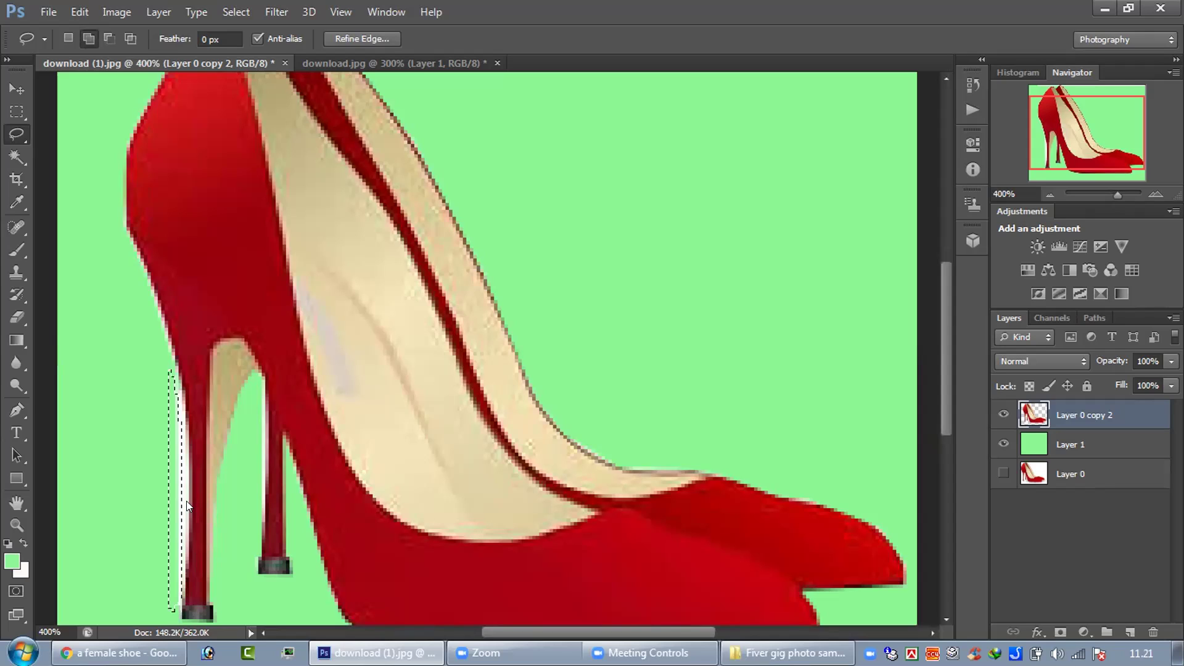
key("Up")
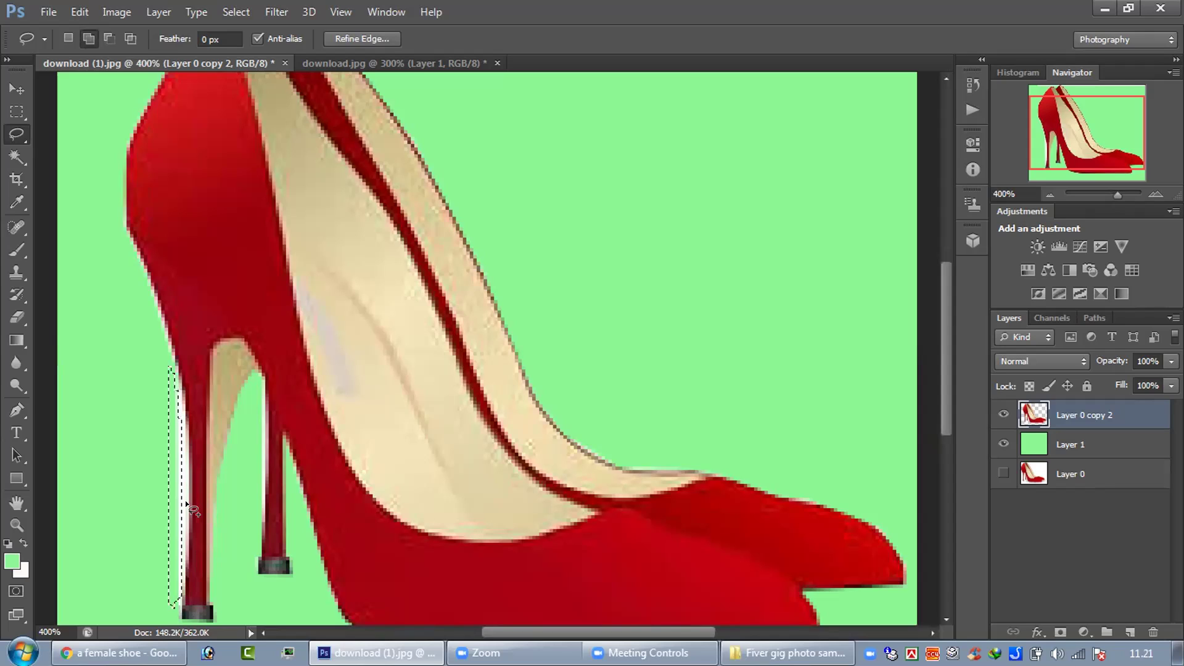
key("Up")
key("Down")
key("Down")
key("Down")
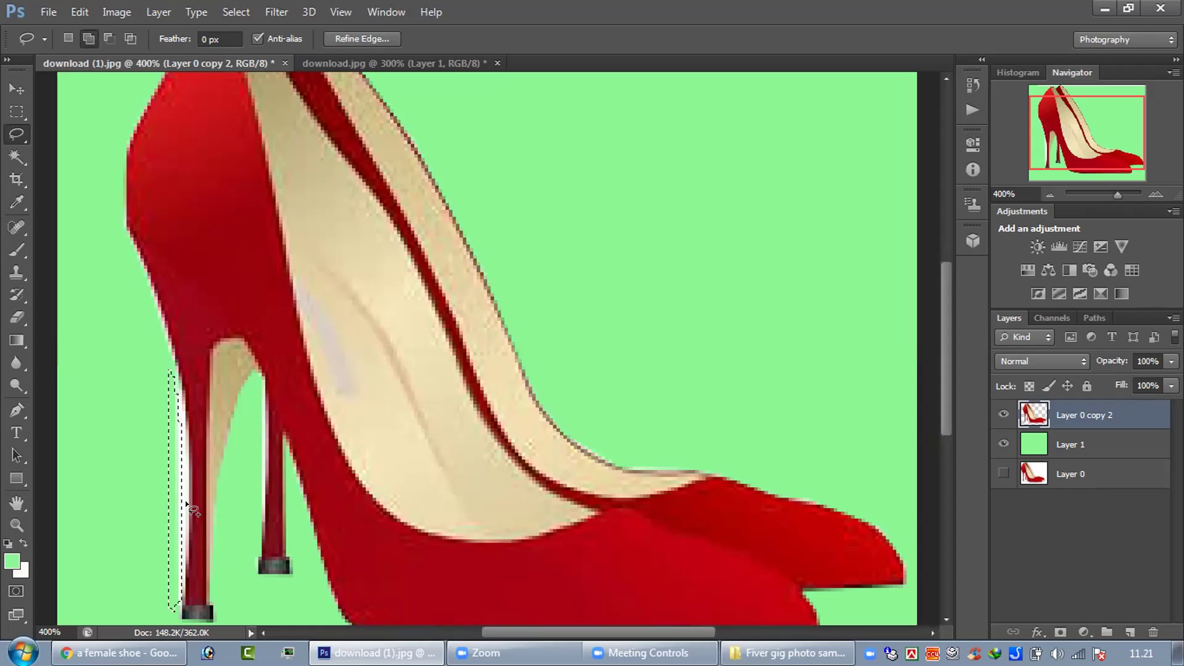
key("Right")
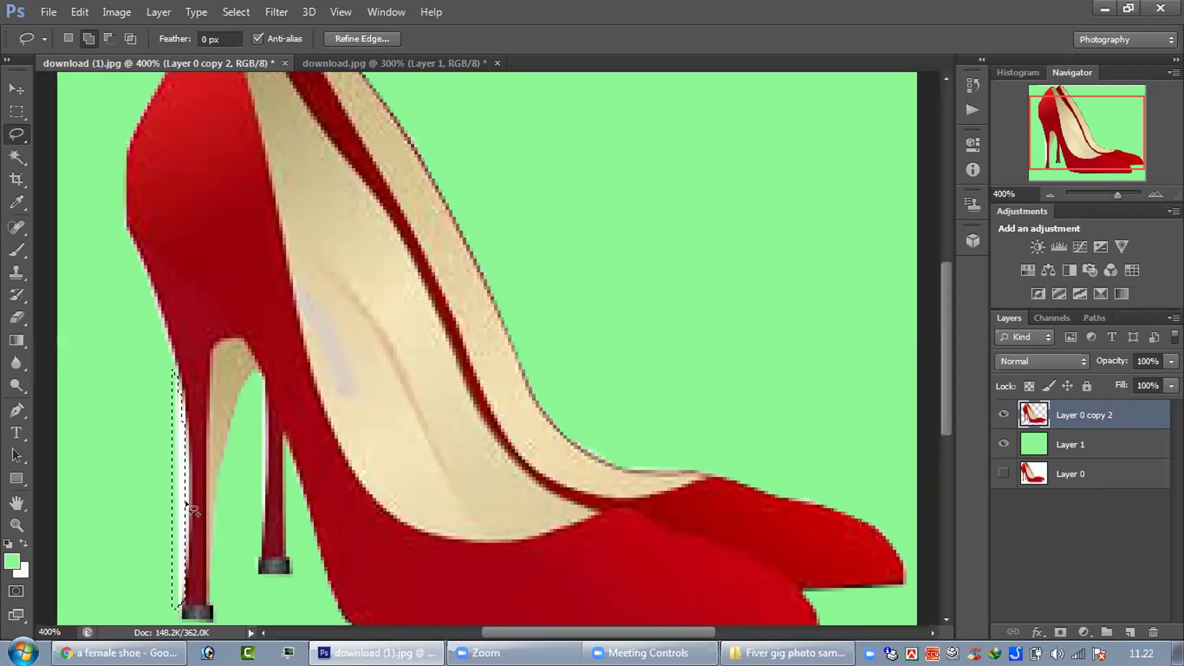
- Clear the heel selection and zoom back out to the whole red shoe
key("alt")
key("shift")
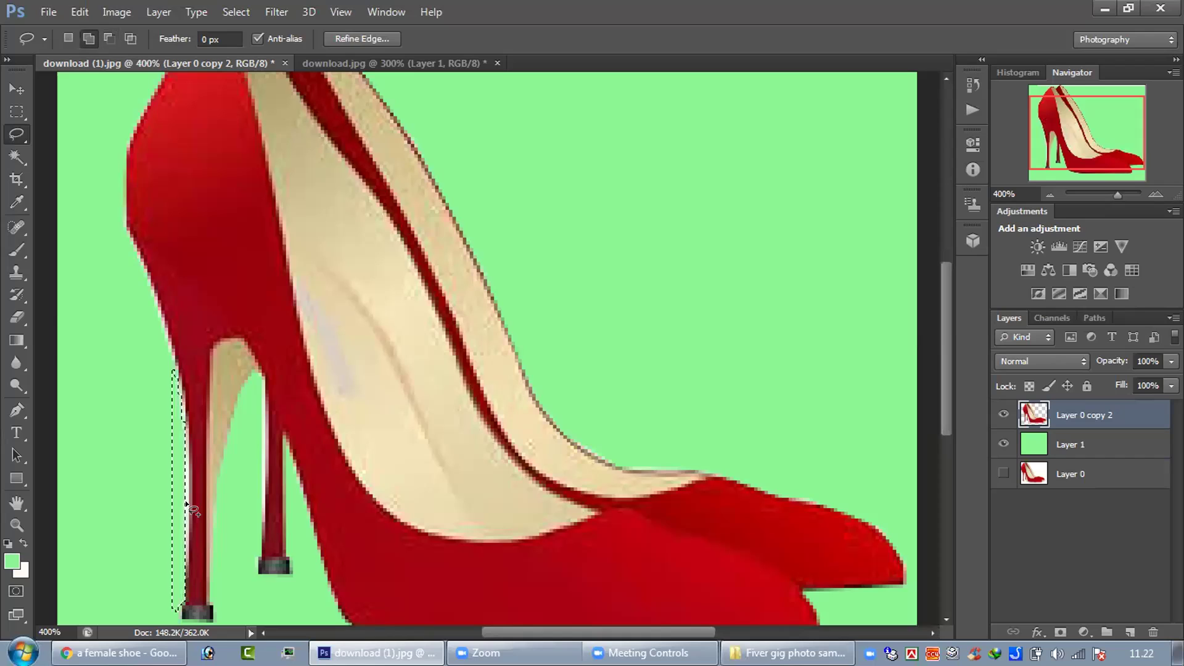
key("ctrl+d")
key("ctrl+minus")
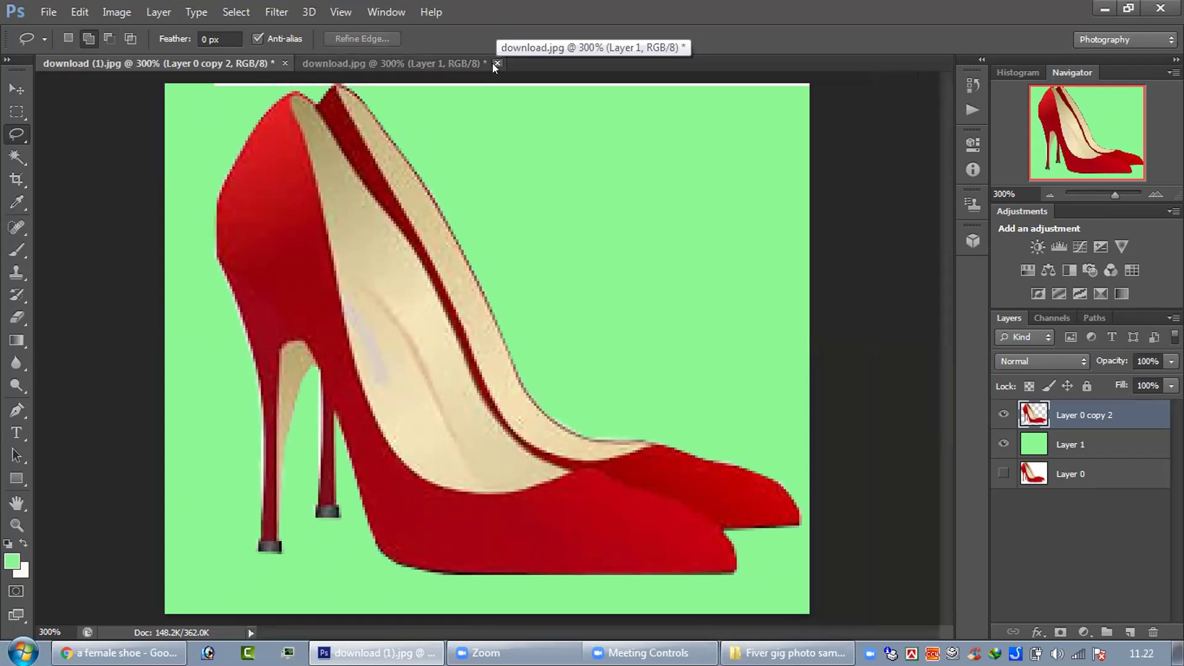
- Switch to the download.jpg sneaker document, open and cancel the Open dialog, then move to Chrome
left_click(472, 60)
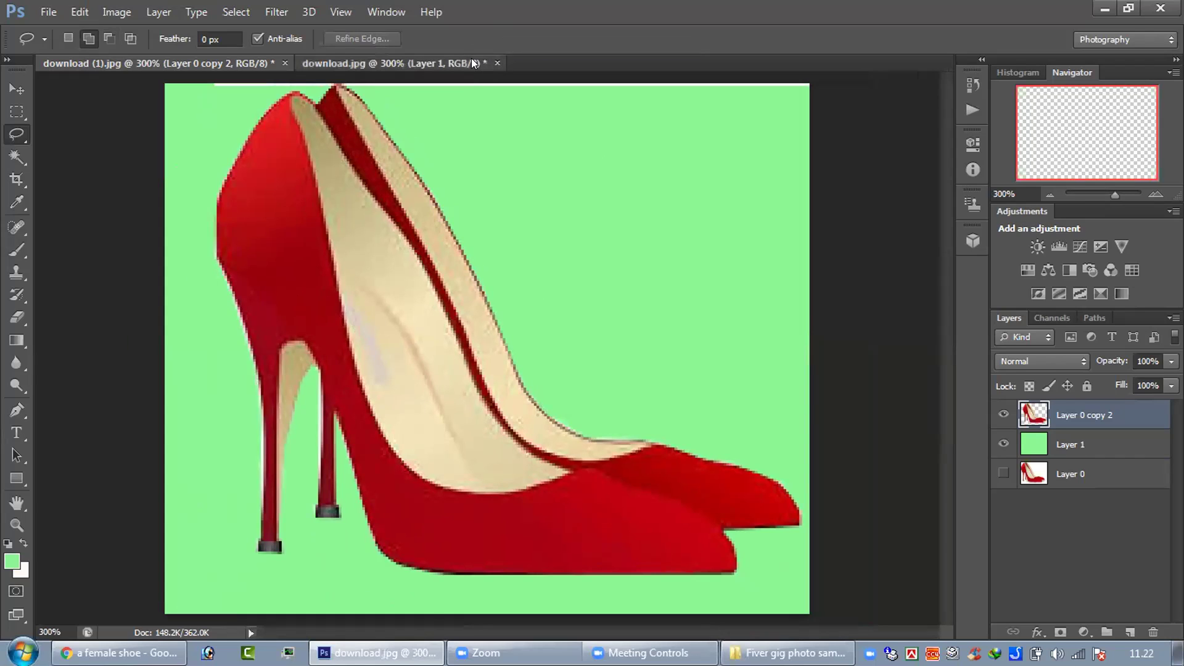
left_click(58, 9)
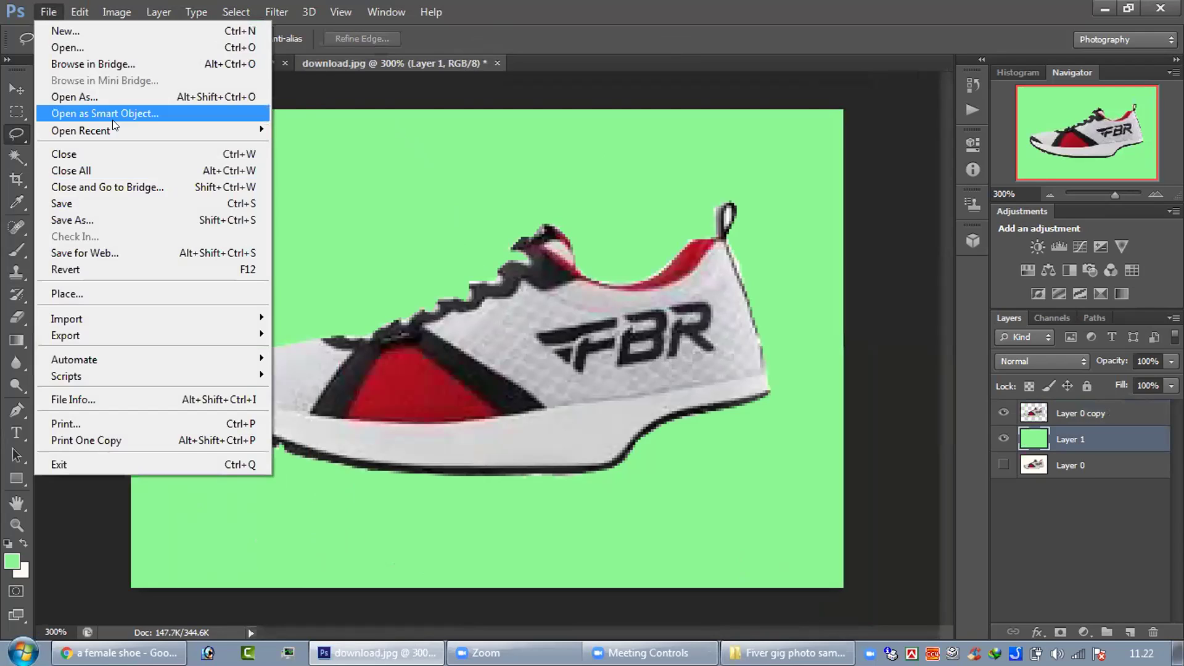
mouse_move(112, 122)
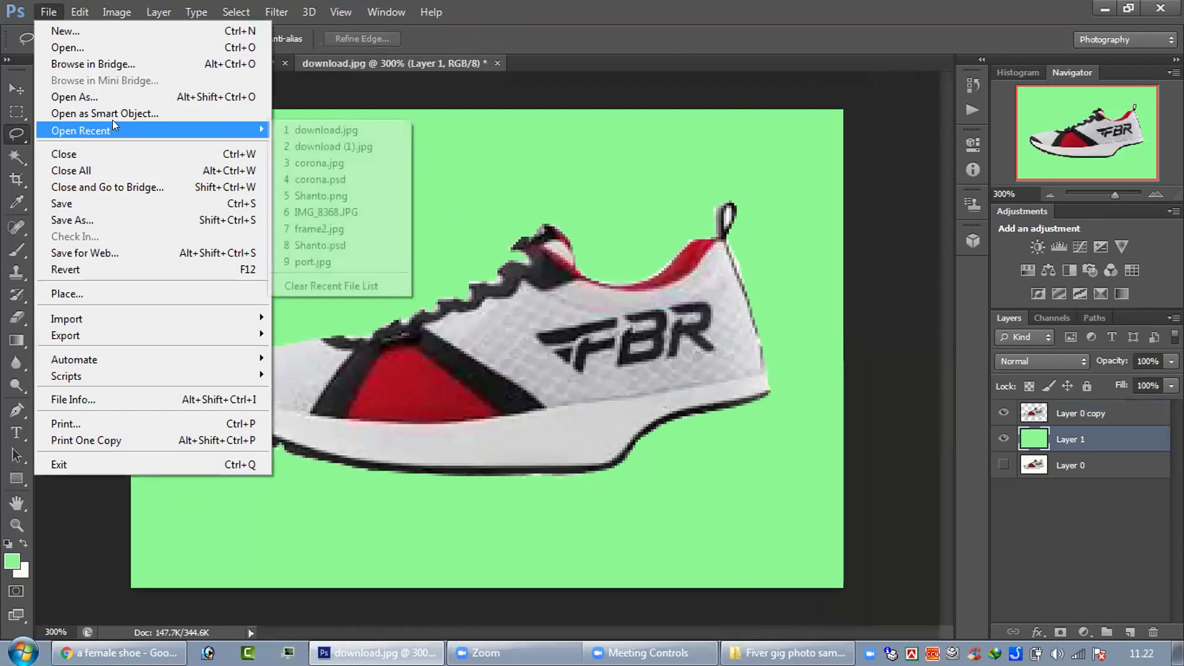
left_click(68, 47)
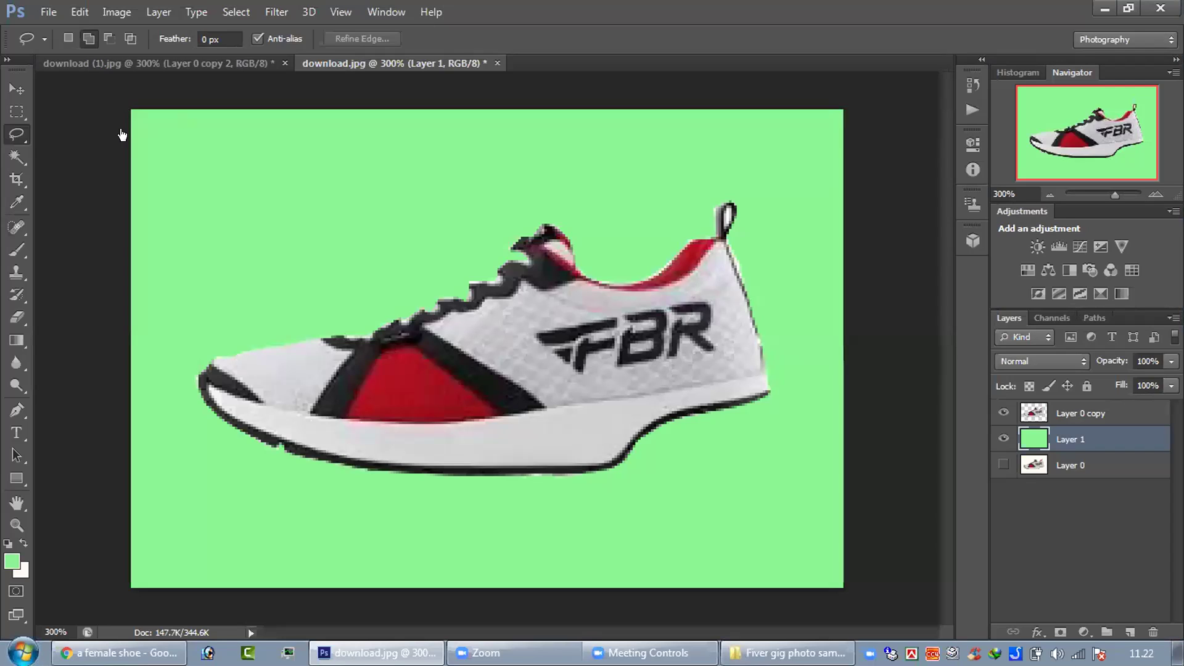
key("alt+Tab")
- Search Google Images for 'e-commerce' and scroll through the results
type("e")
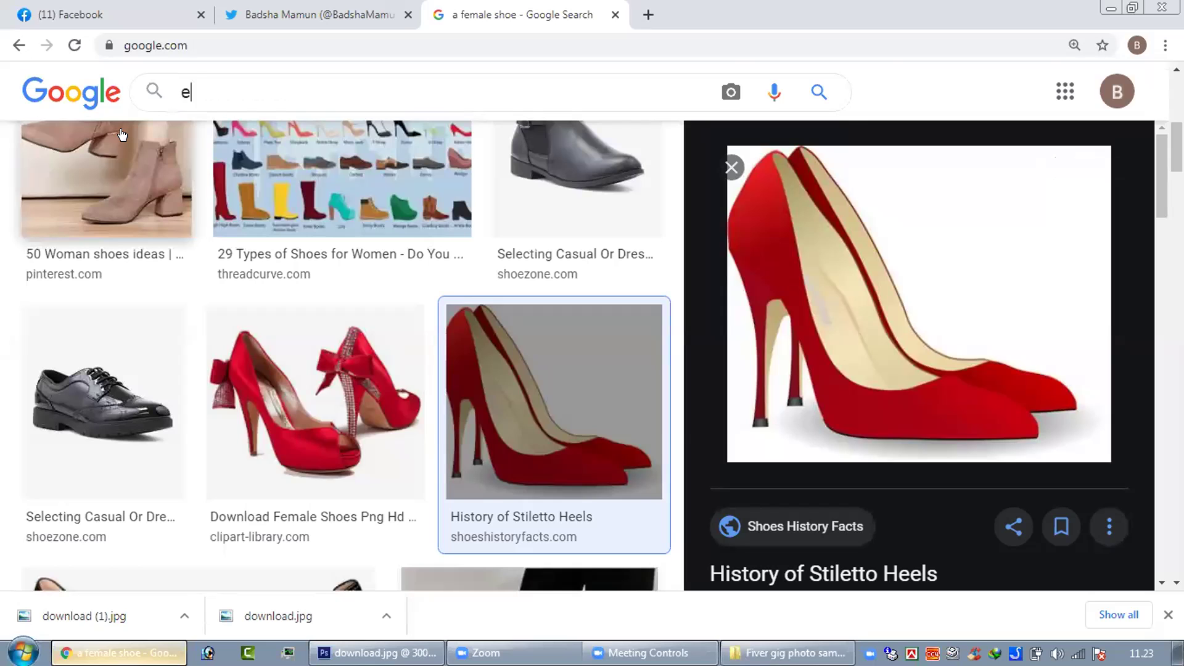
type("-cp")
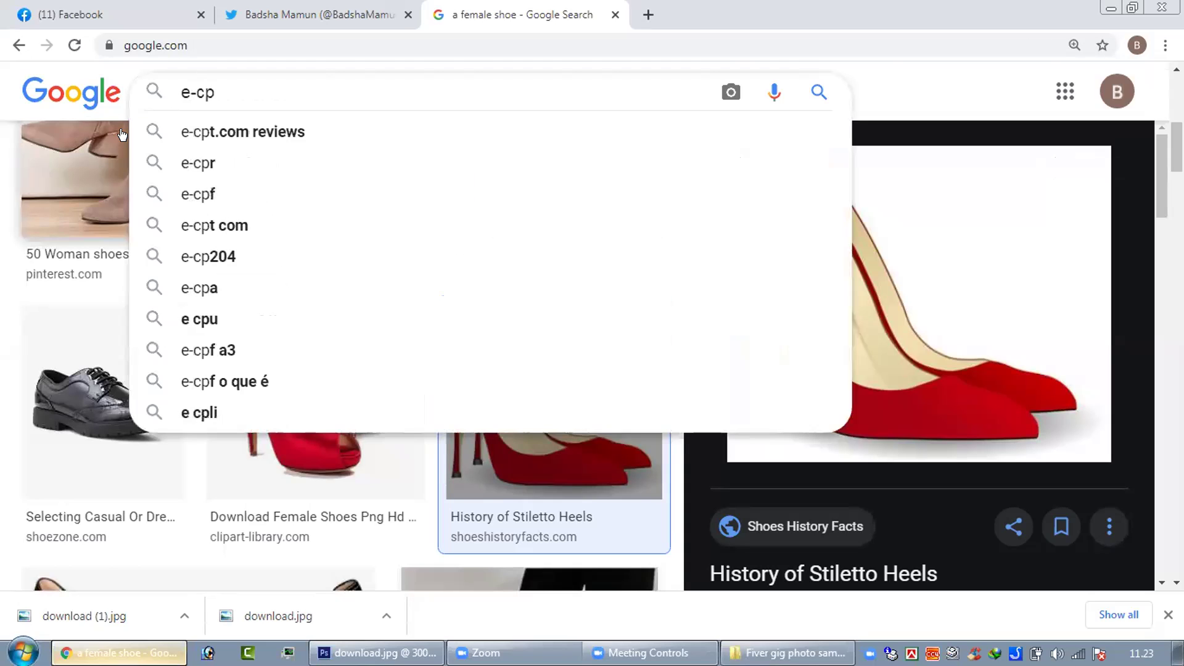
key("BackSpace")
type("ommer")
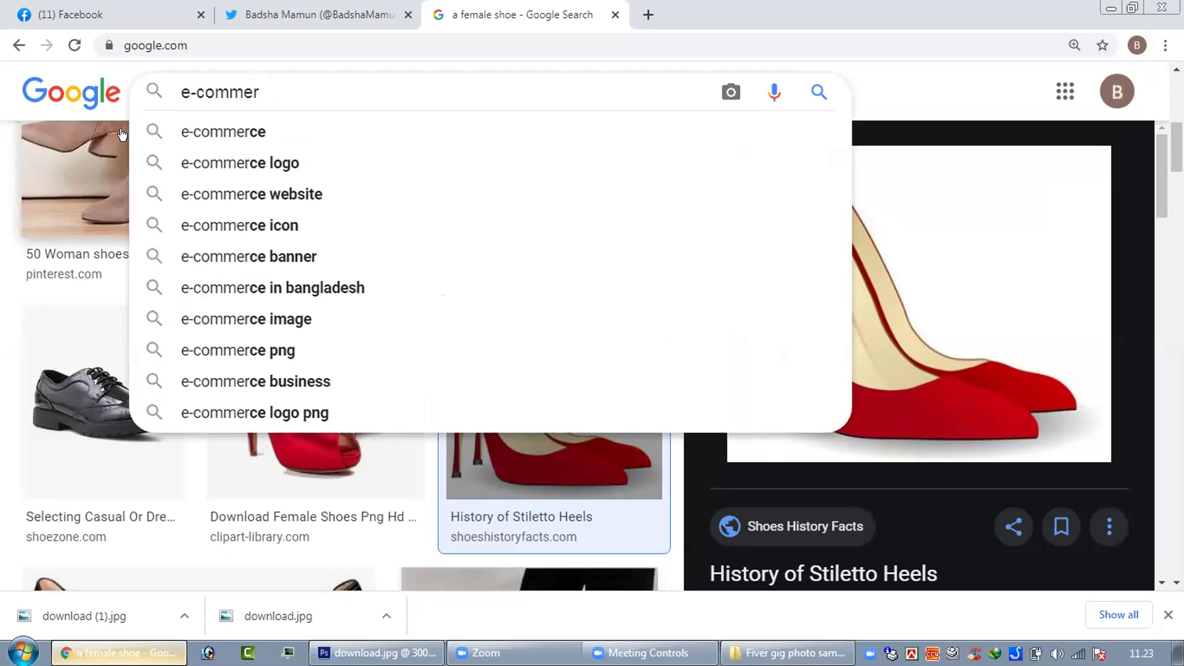
type("ce")
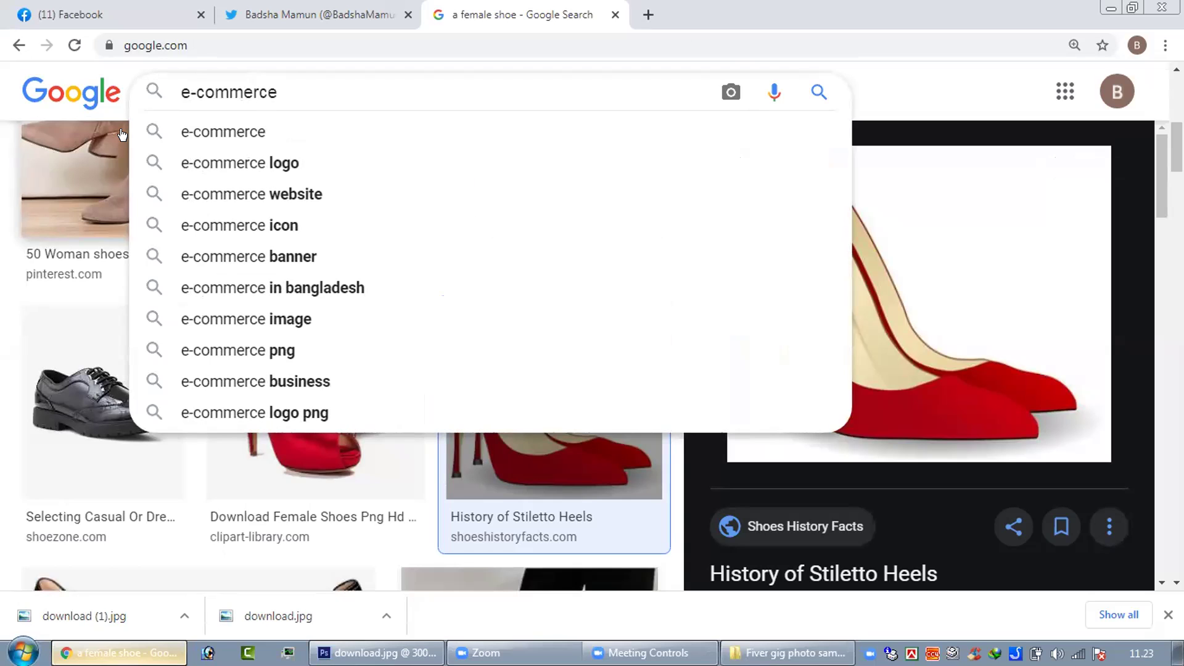
key("Return")
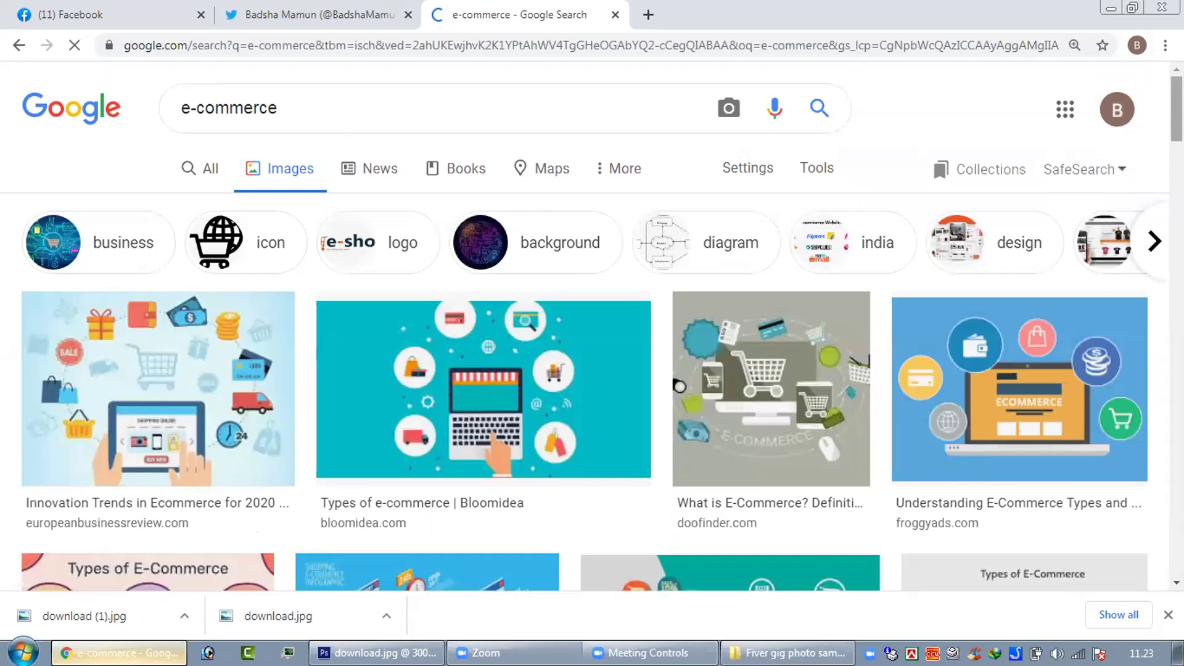
scroll(622, 301, "down", 10)
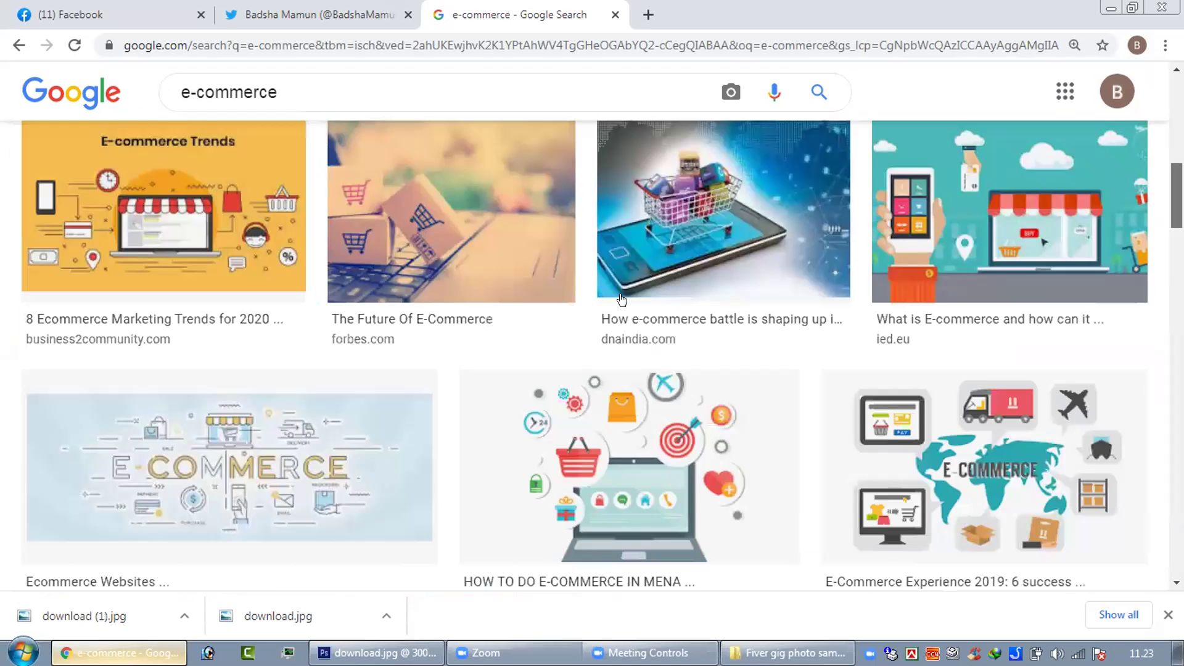
scroll(622, 301, "up", 10)
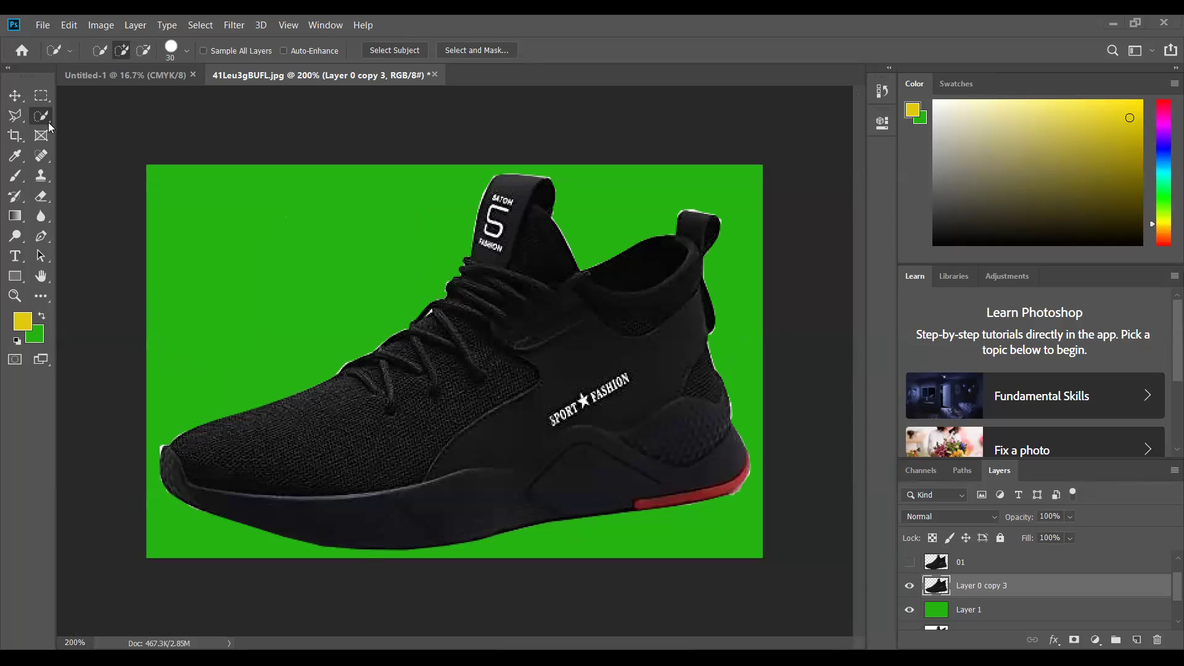
- Pick the Magic Wand and clear the selection around the shoe
left_click_drag(48, 122, 74, 133)
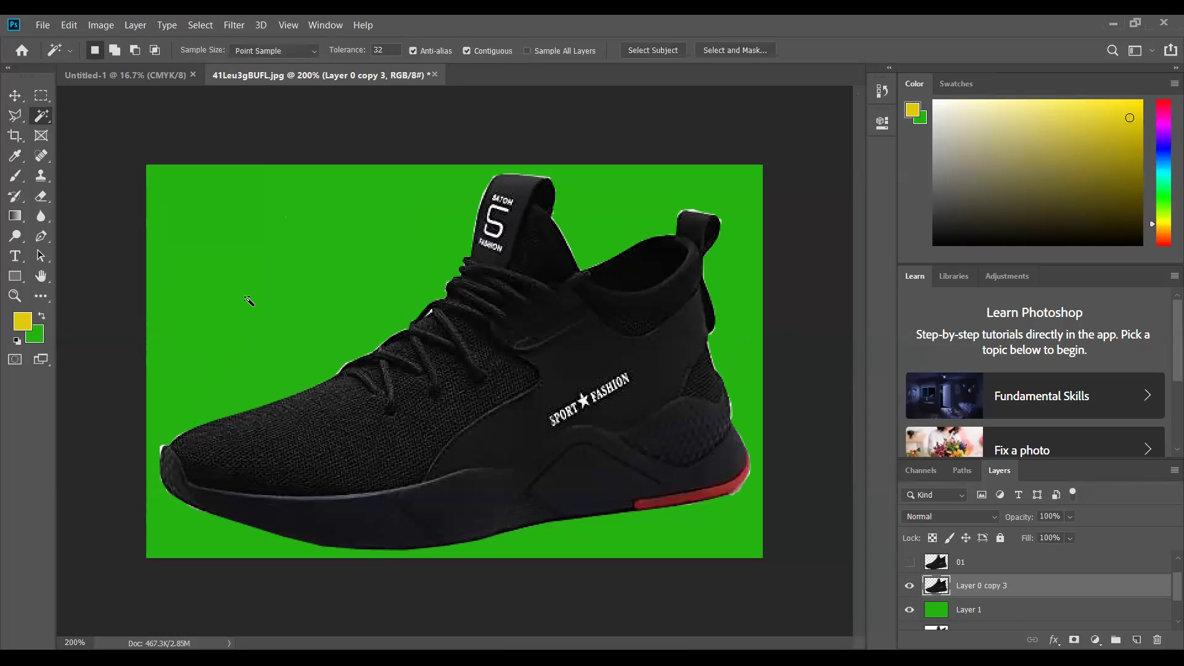
left_click(534, 438)
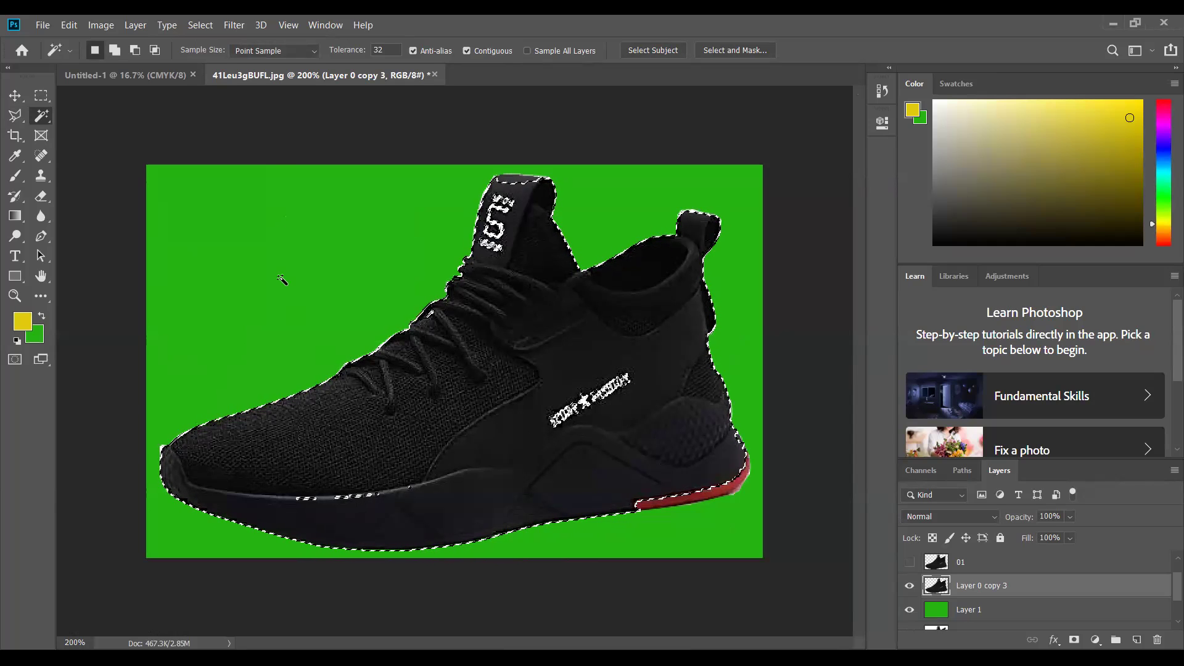
left_click(200, 25)
left_click(210, 50)
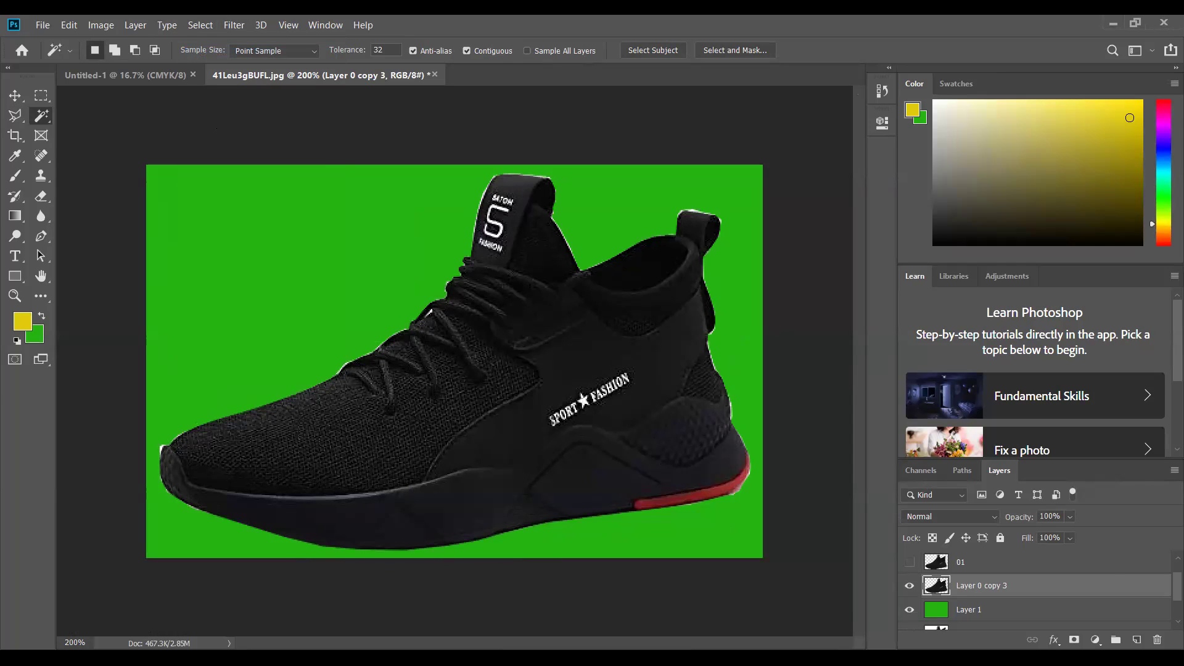
scroll(1094, 572, "down", 2)
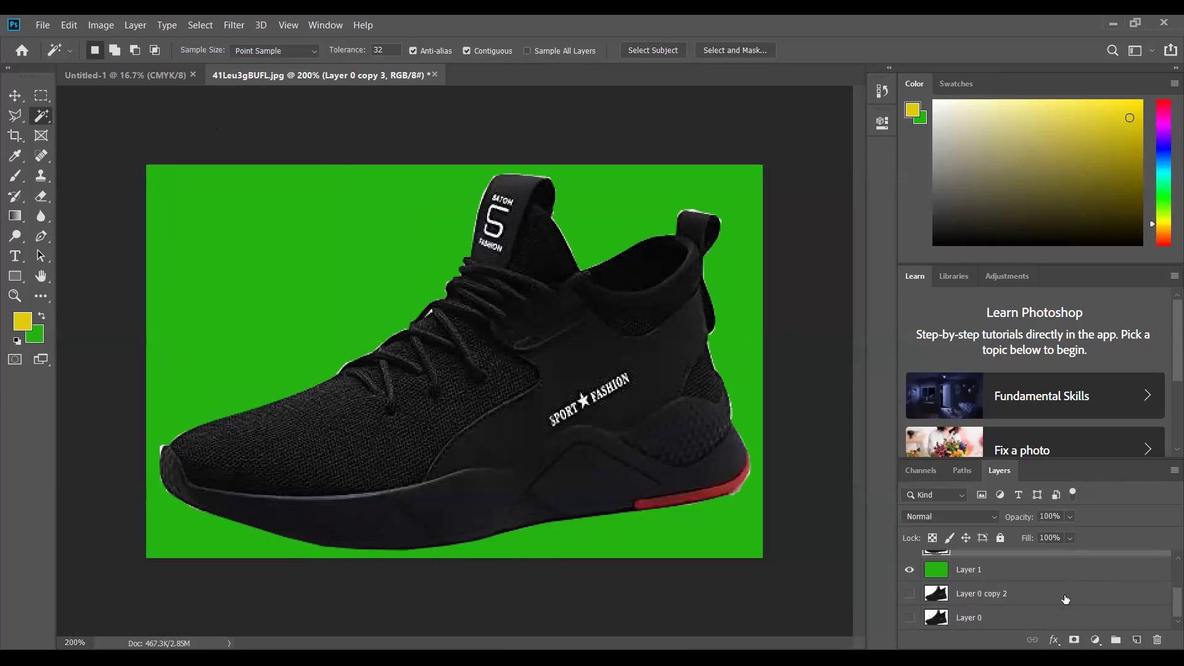
scroll(1017, 591, "up", 2)
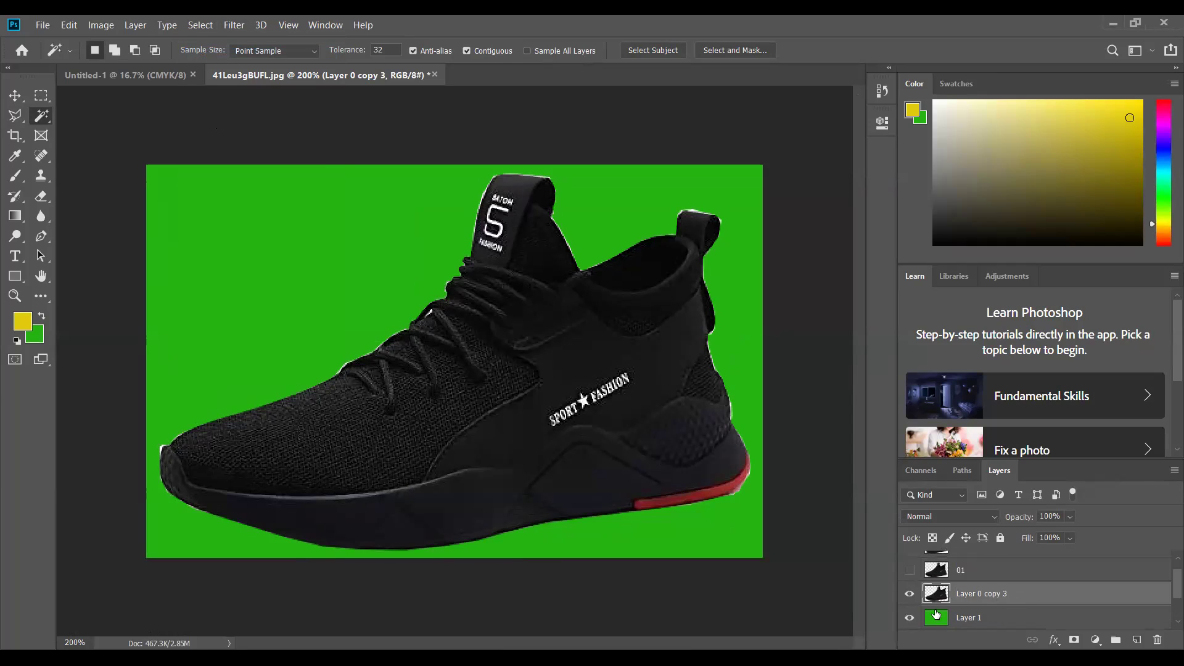
- Hide Layer 0 copy 3, show Layer 0 copy 2, and move green Layer 1 below it
left_click(910, 594)
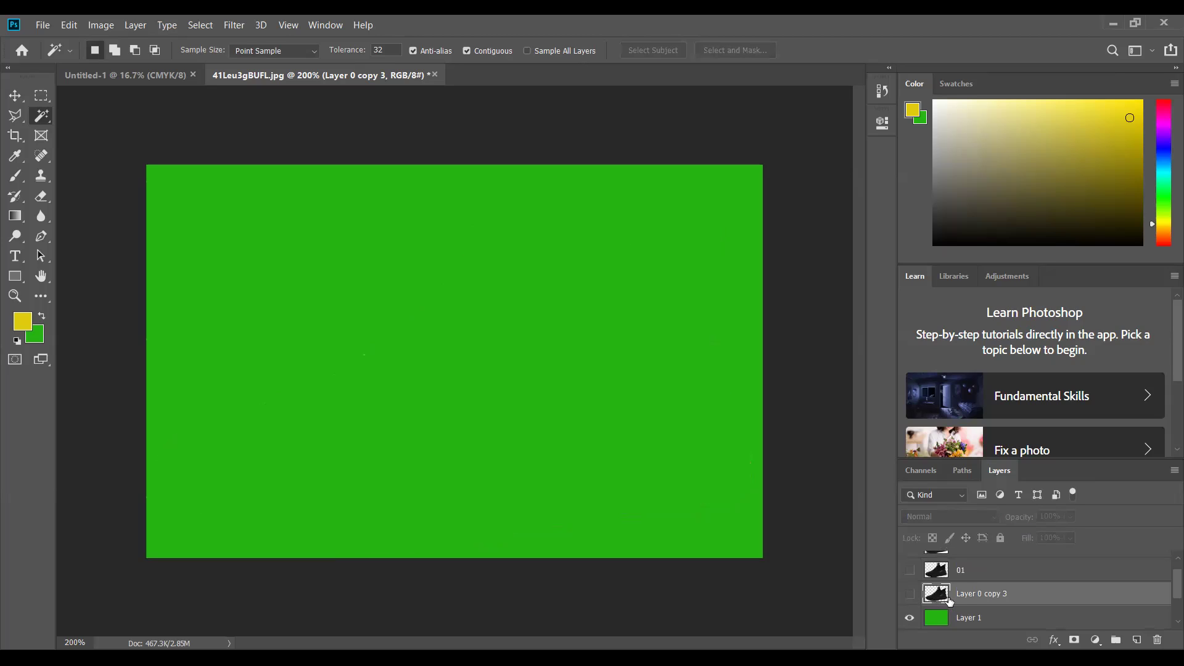
scroll(914, 595, "down", 1)
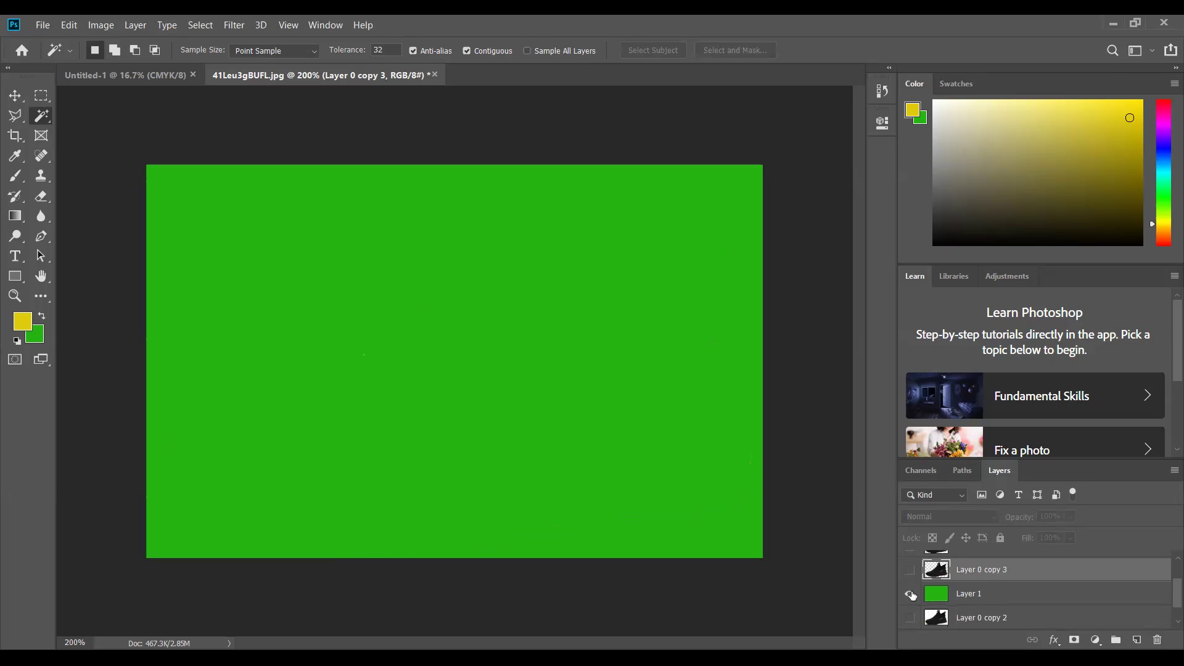
left_click(910, 617)
left_click(910, 594)
scroll(974, 620, "down", 1)
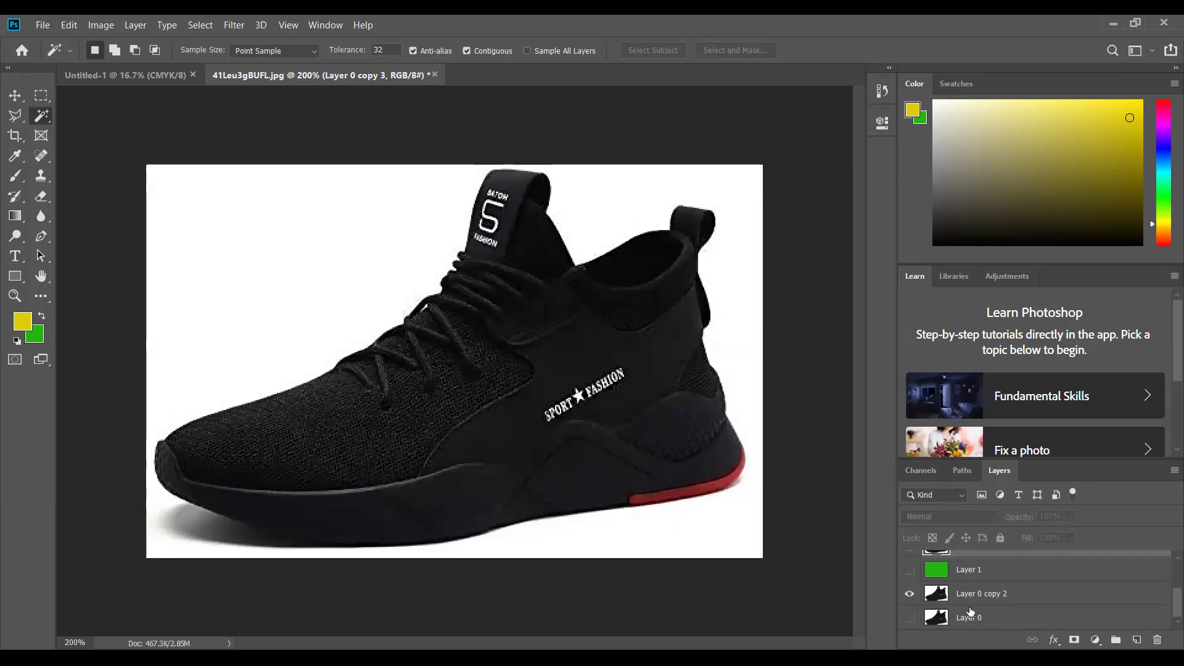
left_click_drag(996, 569, 982, 609)
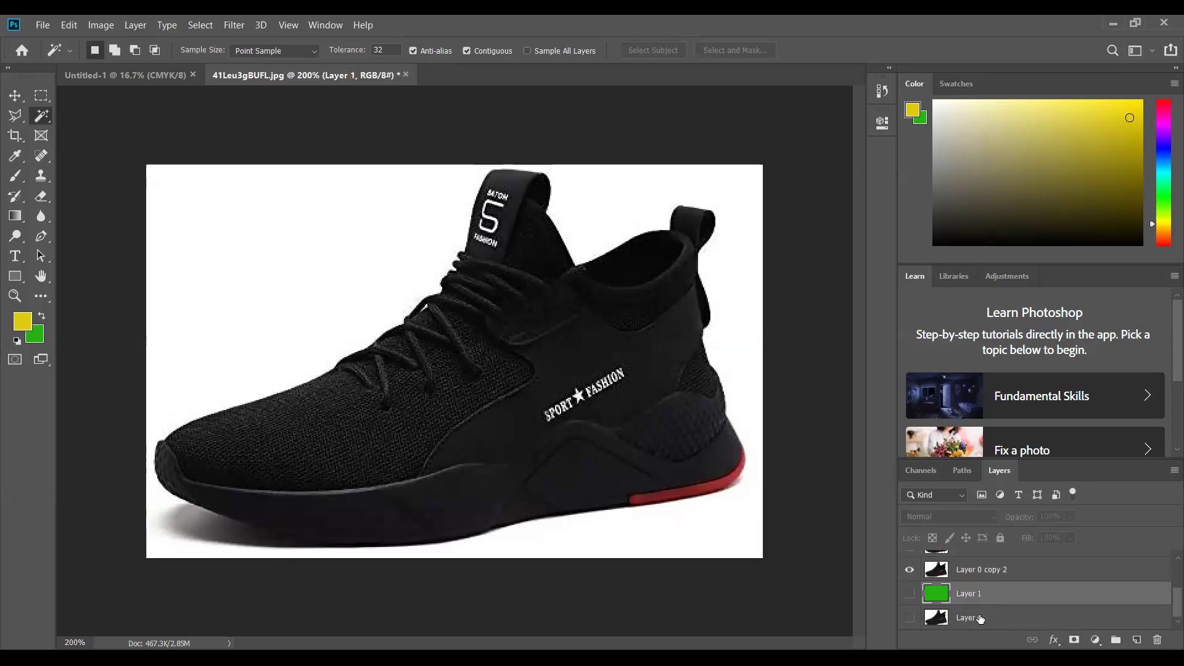
left_click(910, 595)
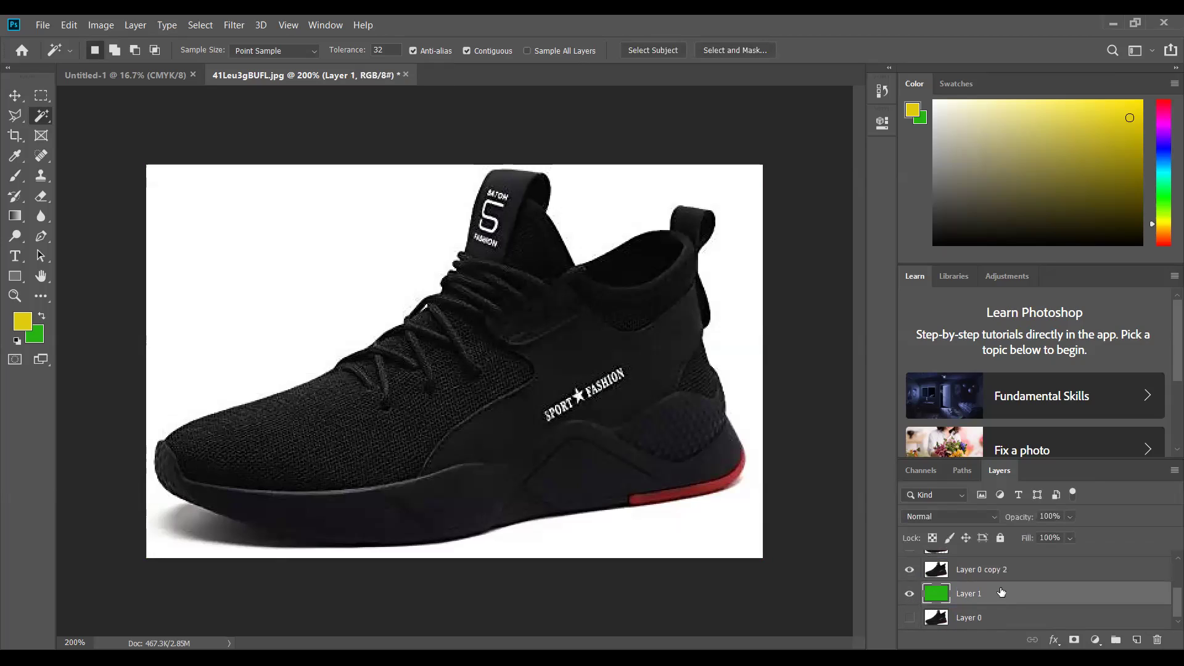
scroll(1001, 592, "up", 1)
scroll(1001, 592, "down", 1)
- Test colour selections on the image, toggle Layer 1, and hide the original Layer 0
left_click(589, 481)
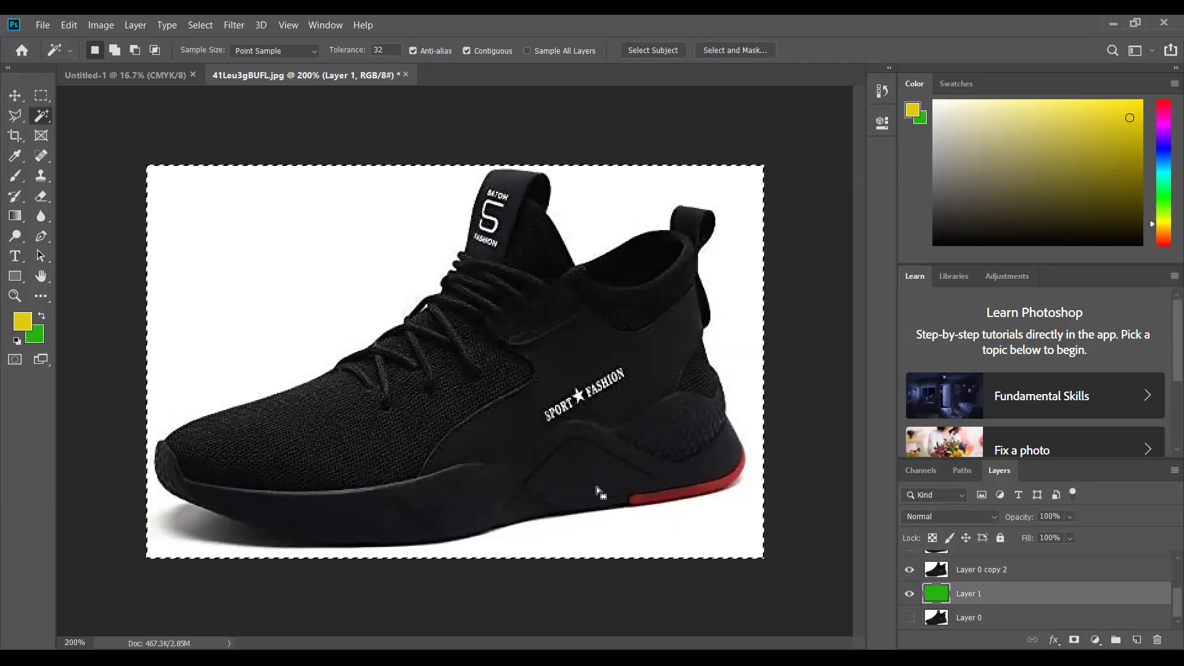
left_click(909, 593)
left_click(909, 594)
left_click(910, 619)
key("ctrl+d")
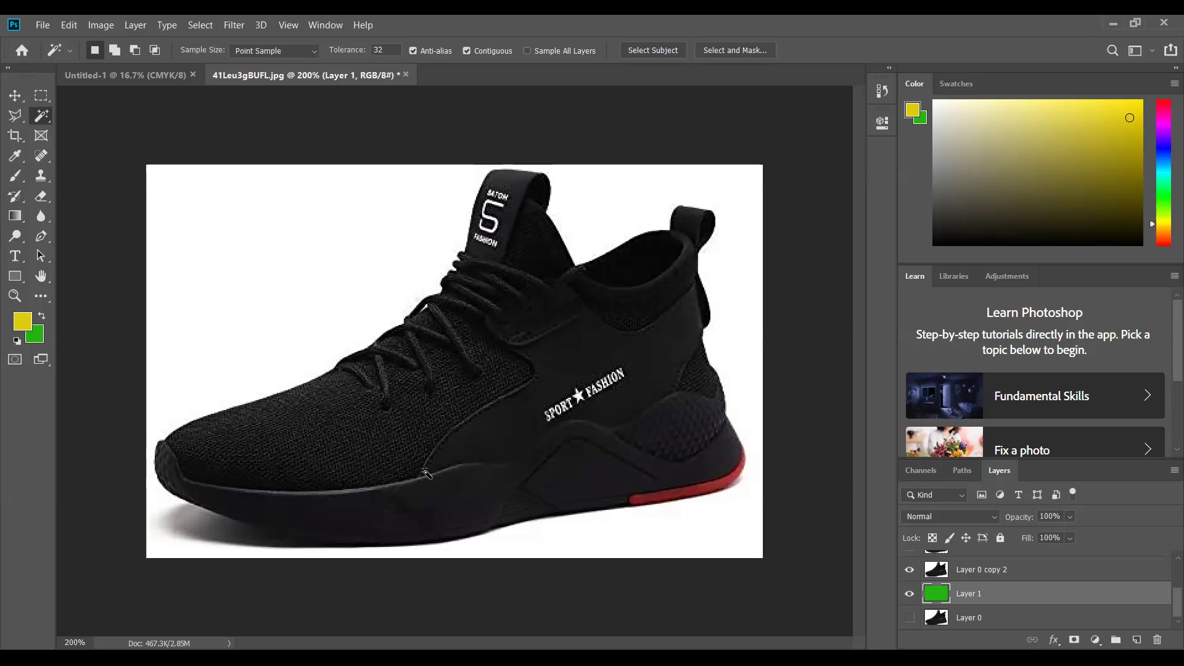
left_click(505, 449)
key("ctrl+d")
left_click(505, 449)
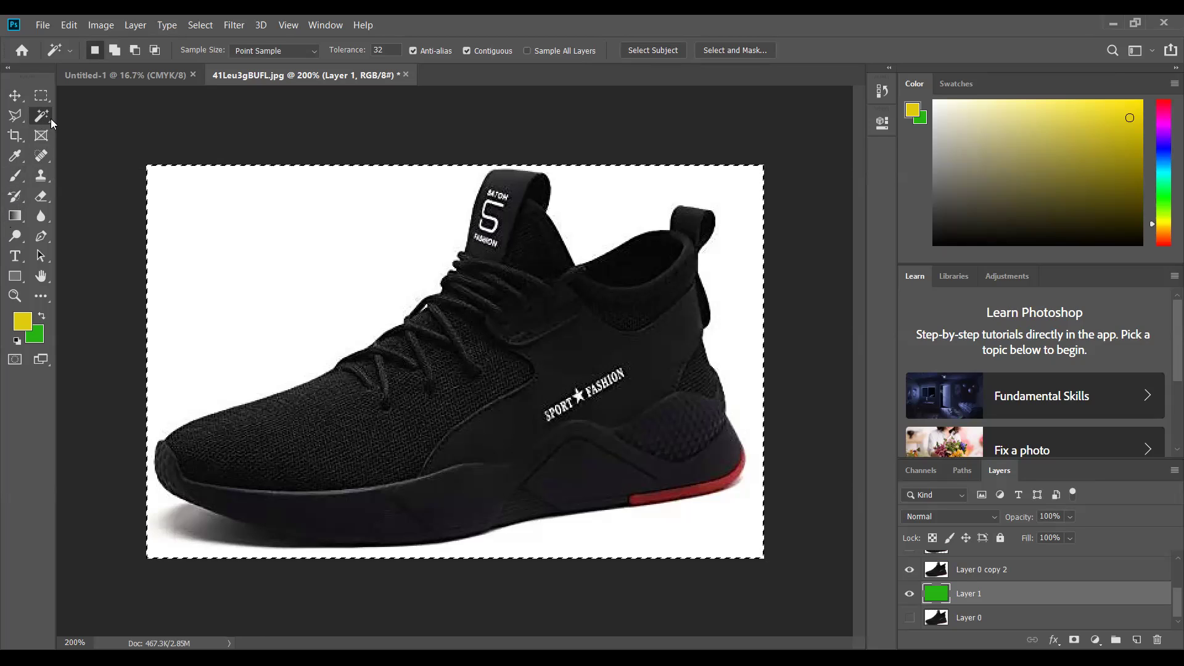
- Return to the Magic Wand and make Layer 0 copy 2 the working layer
right_click(51, 118)
left_click(76, 130)
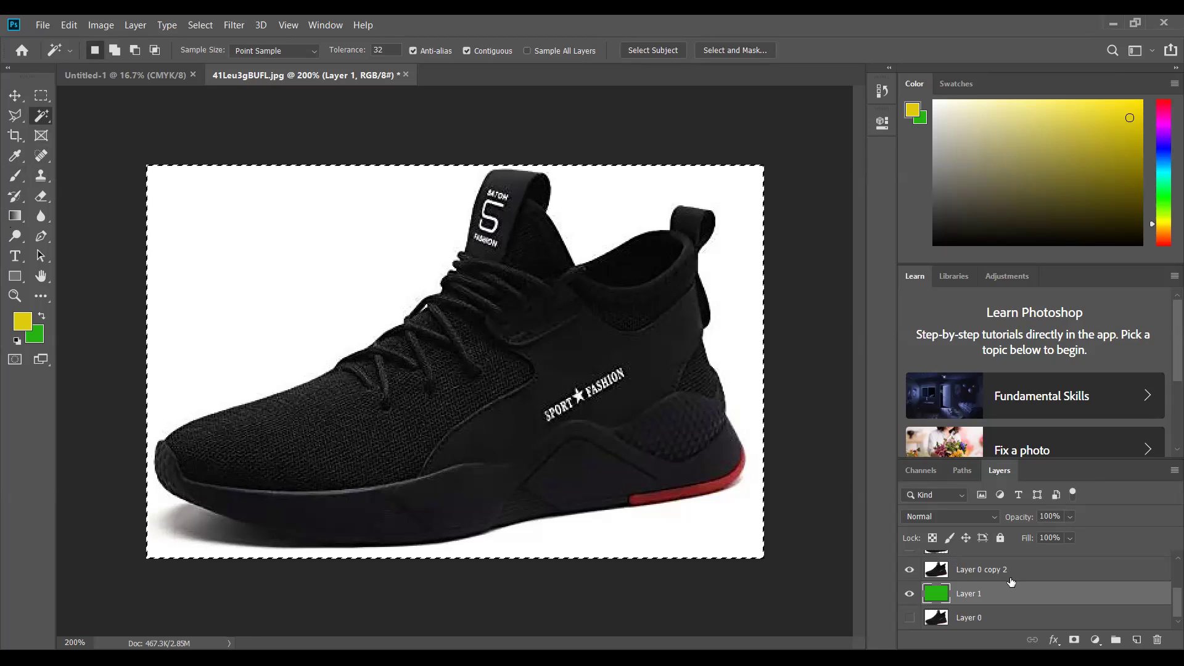
left_click(990, 570)
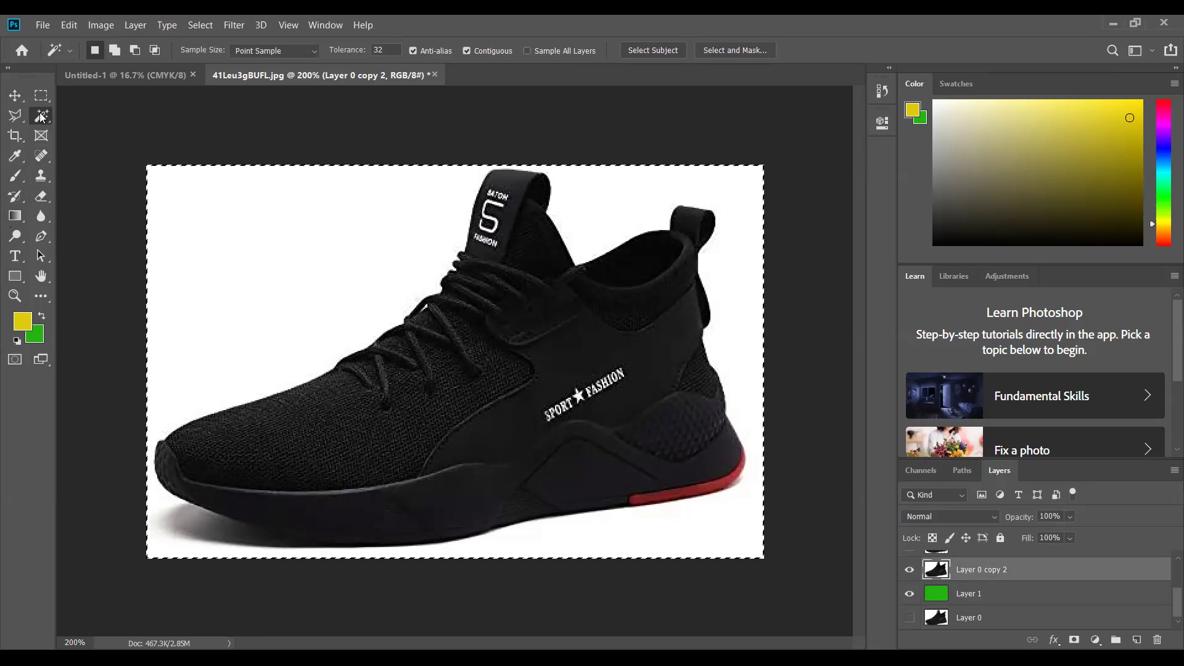
- Select the black shoe body by colour, fill it with green, and deselect
left_click_drag(41, 117, 97, 131)
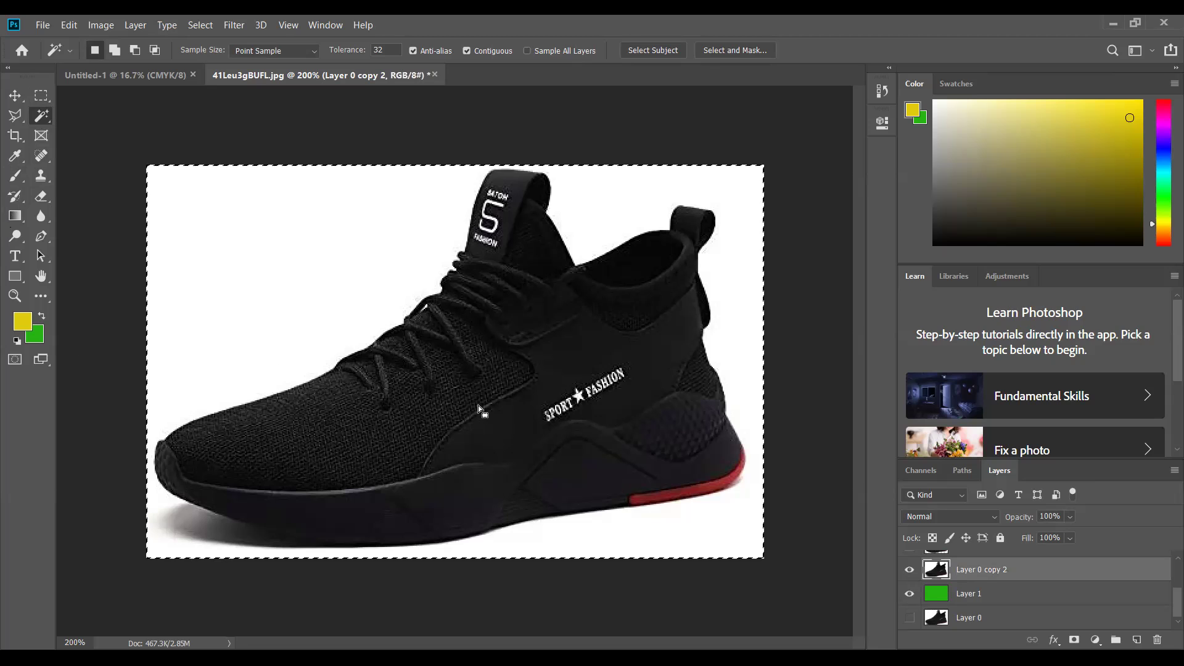
key("ctrl+d")
left_click(504, 427)
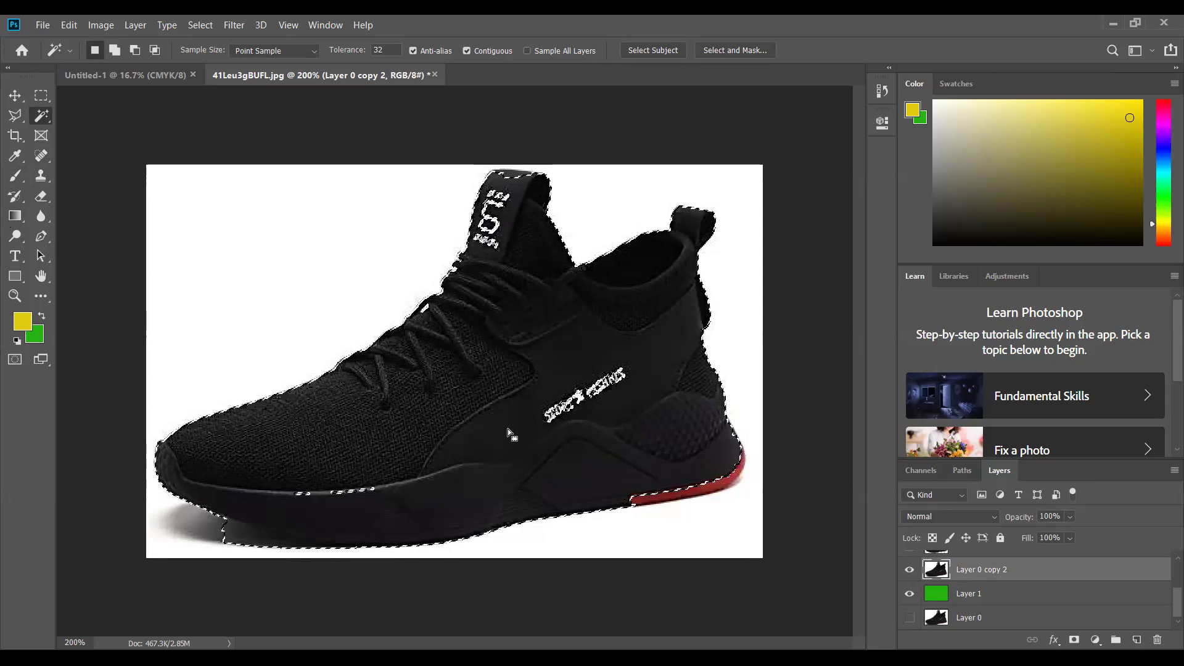
key("ctrl+BackSpace")
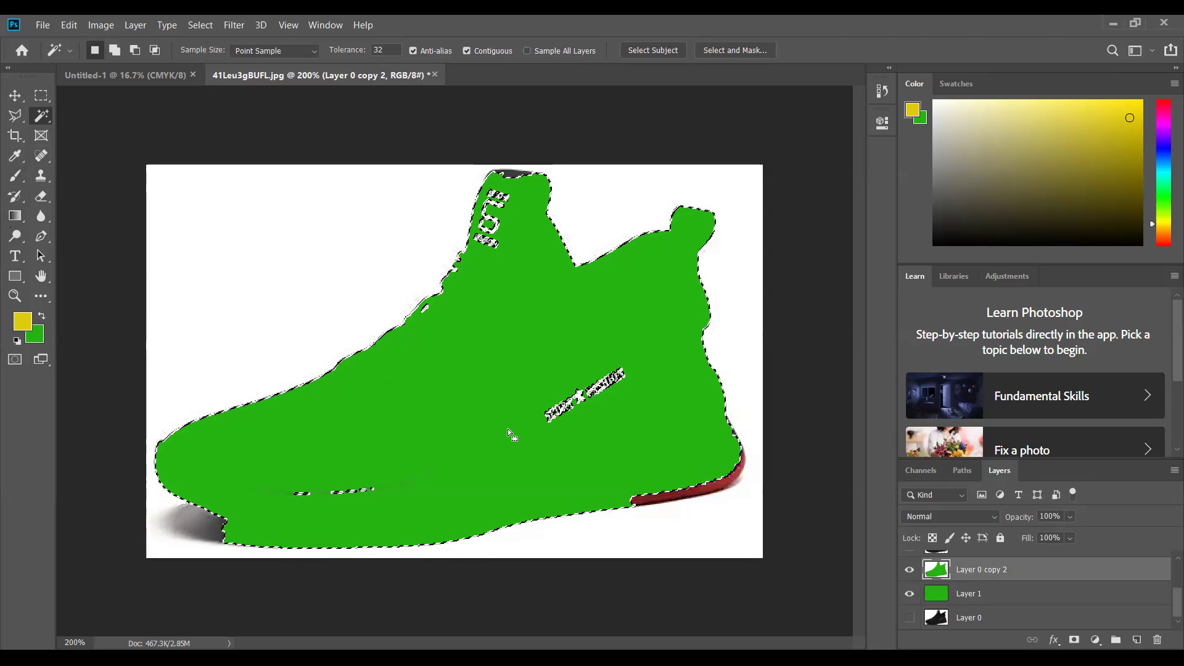
left_click(204, 26)
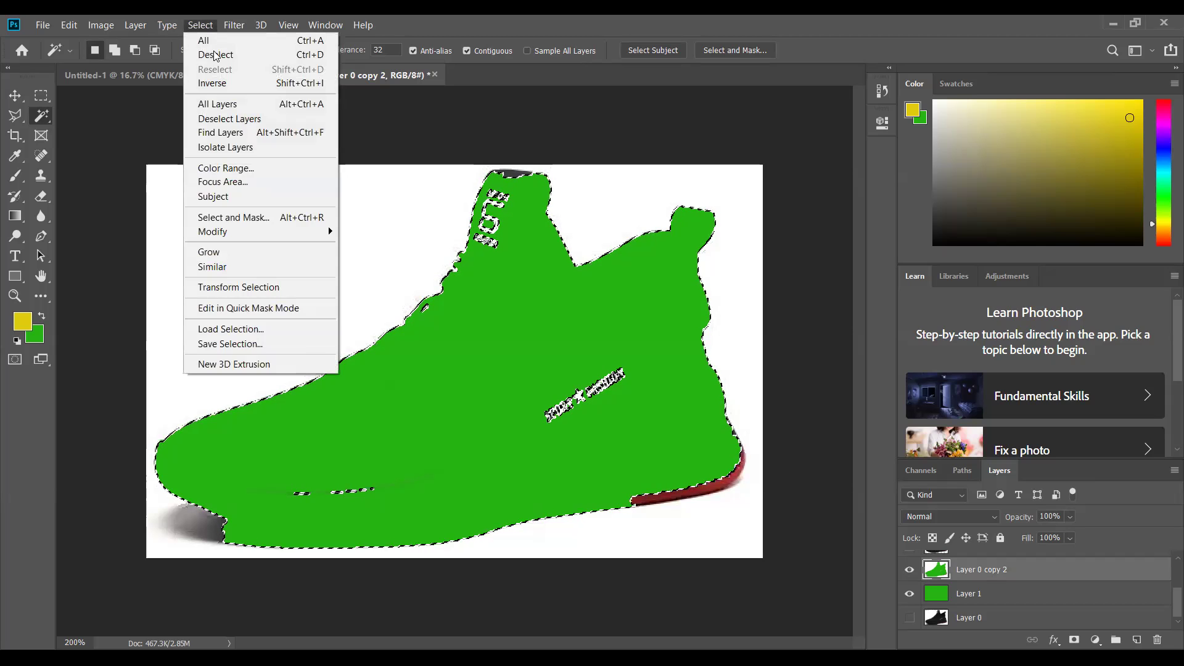
left_click(217, 54)
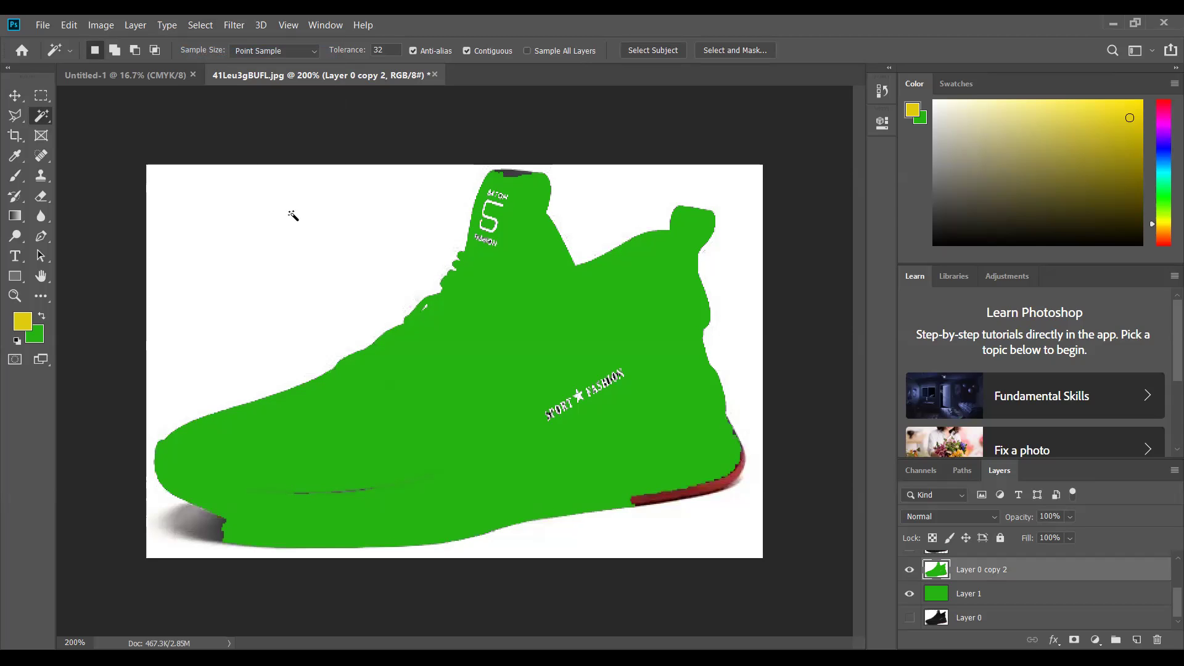
- Make Layer 1 active and hide the green shoe cutout layer
left_click(992, 593)
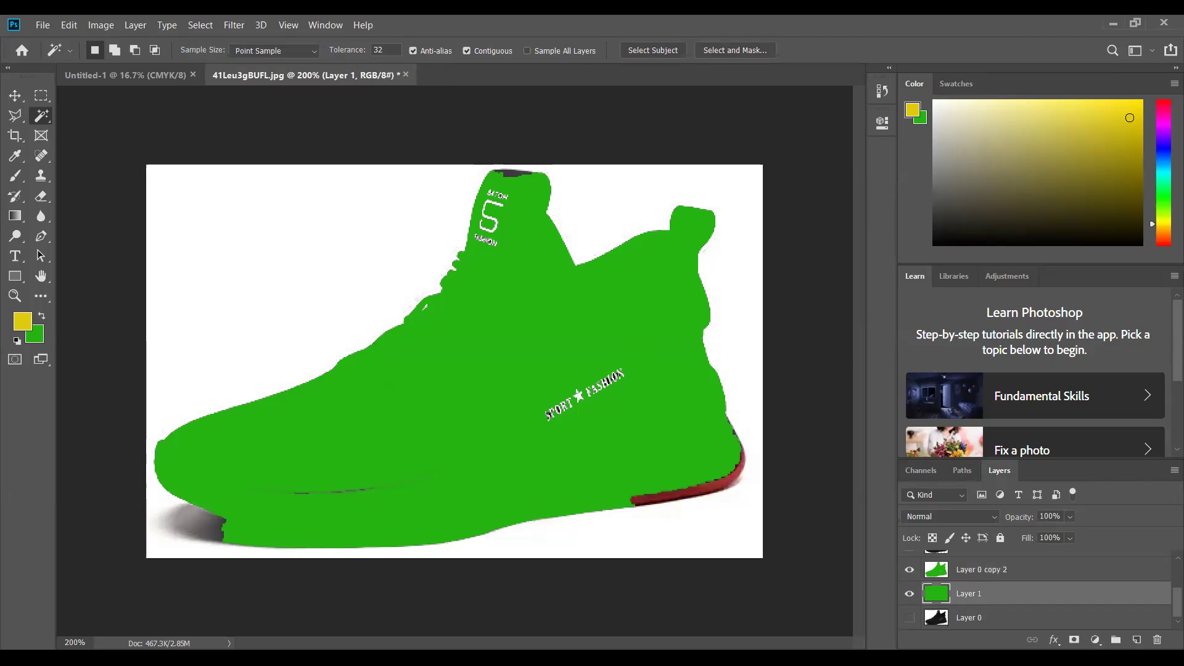
left_click(909, 569)
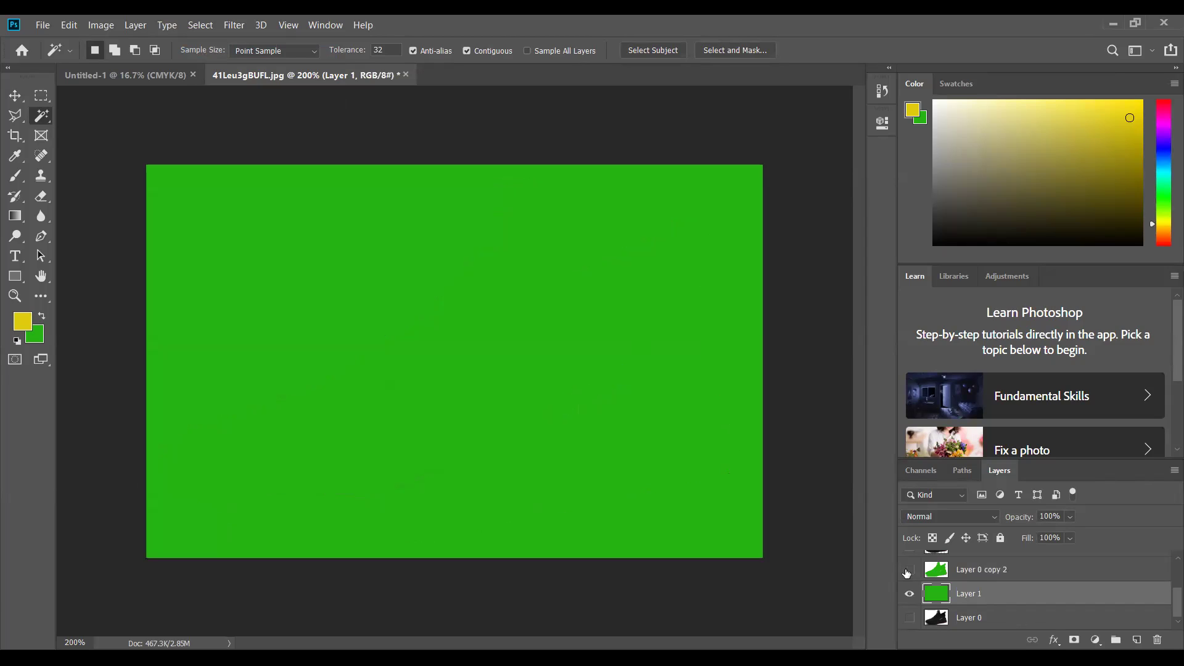
scroll(973, 604, "up", 1)
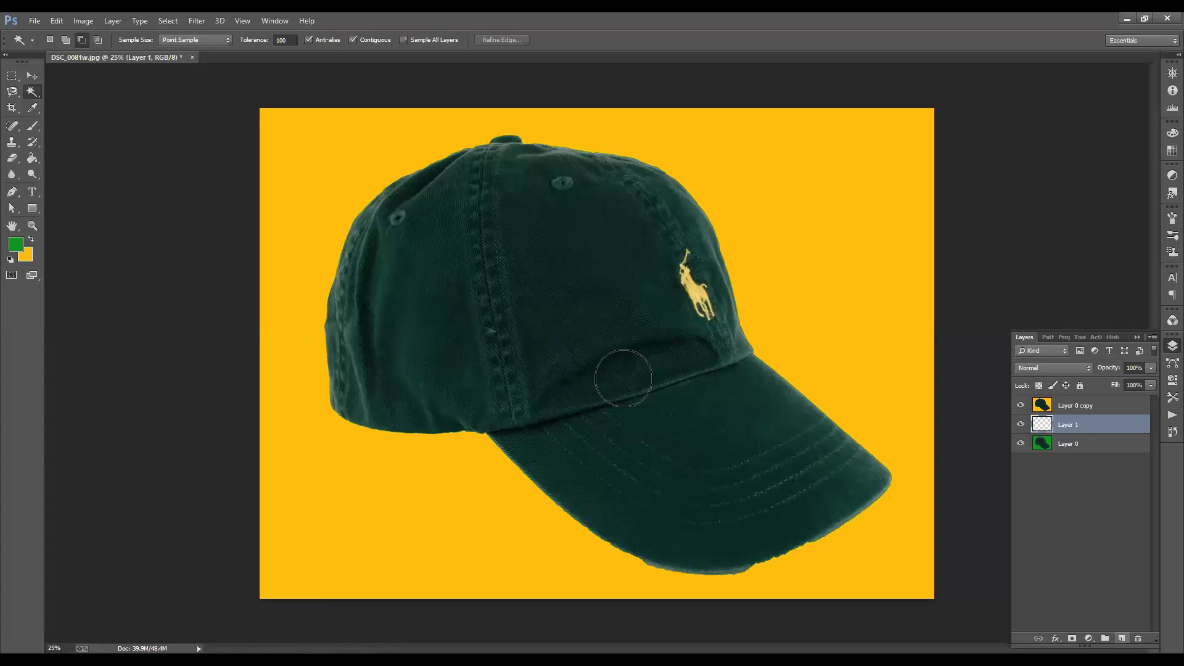
- Move Layer 0 copy below Layer 2 and make Layer 1 the working layer
left_click(1121, 638)
left_click_drag(1060, 408, 1069, 428)
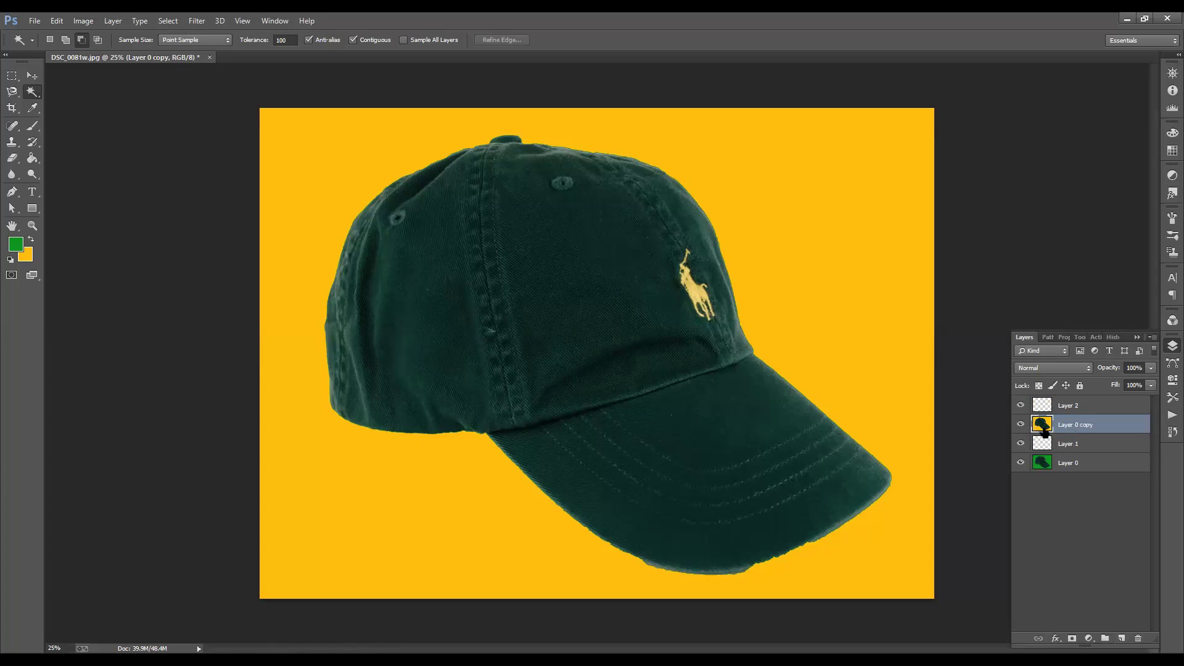
left_click(1064, 444)
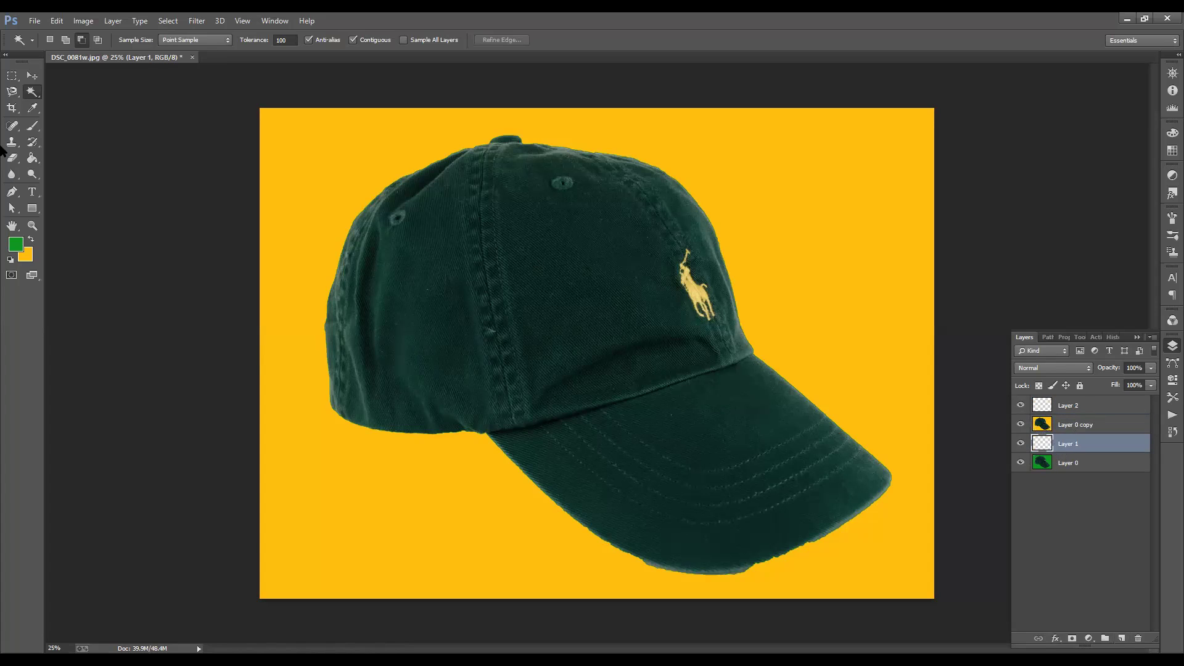
left_click(494, 277)
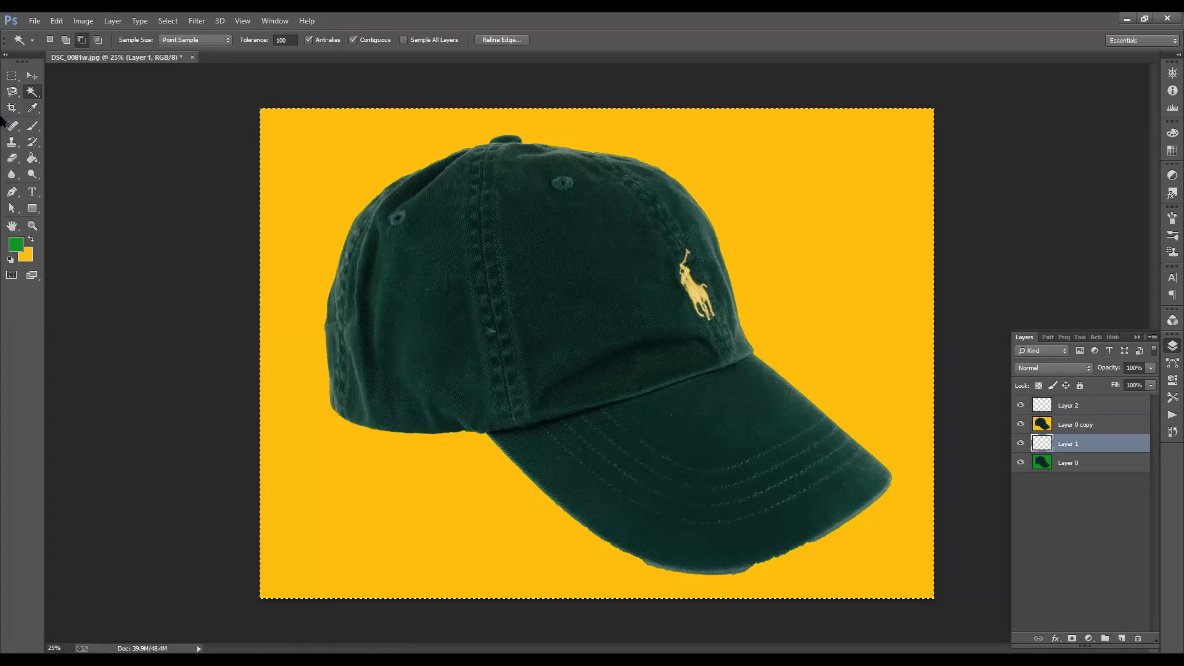
- Switch to the Quick Selection Tool, test selections, and enlarge the brush to 60
right_click(32, 91)
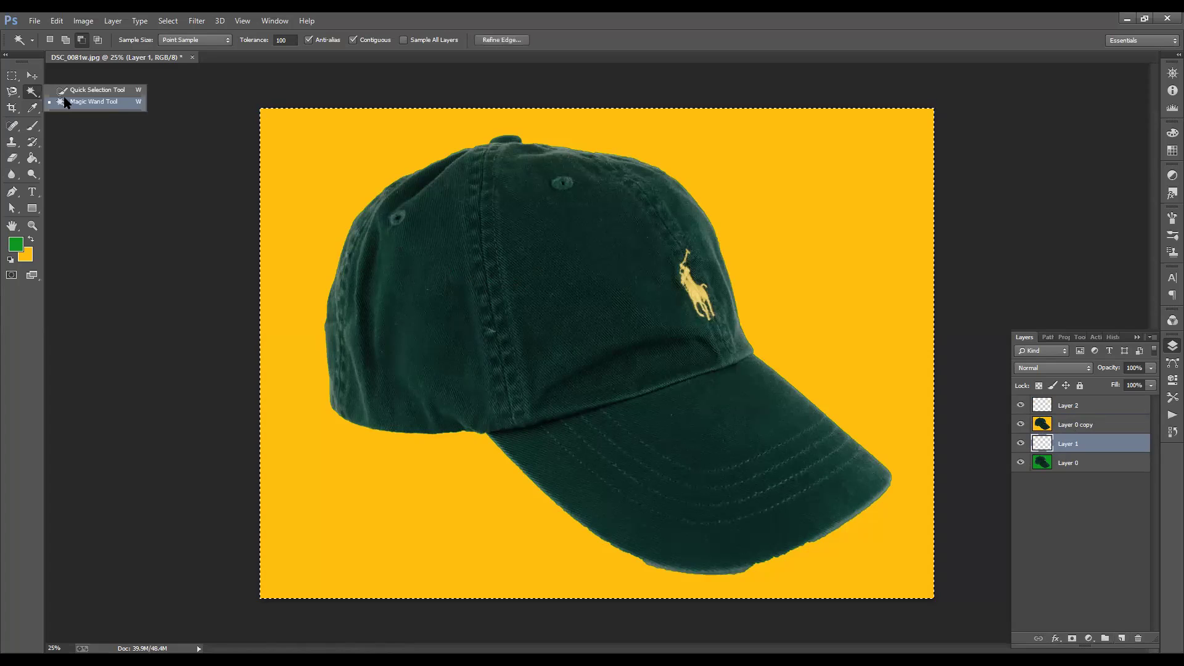
left_click(92, 90)
key("ctrl+d")
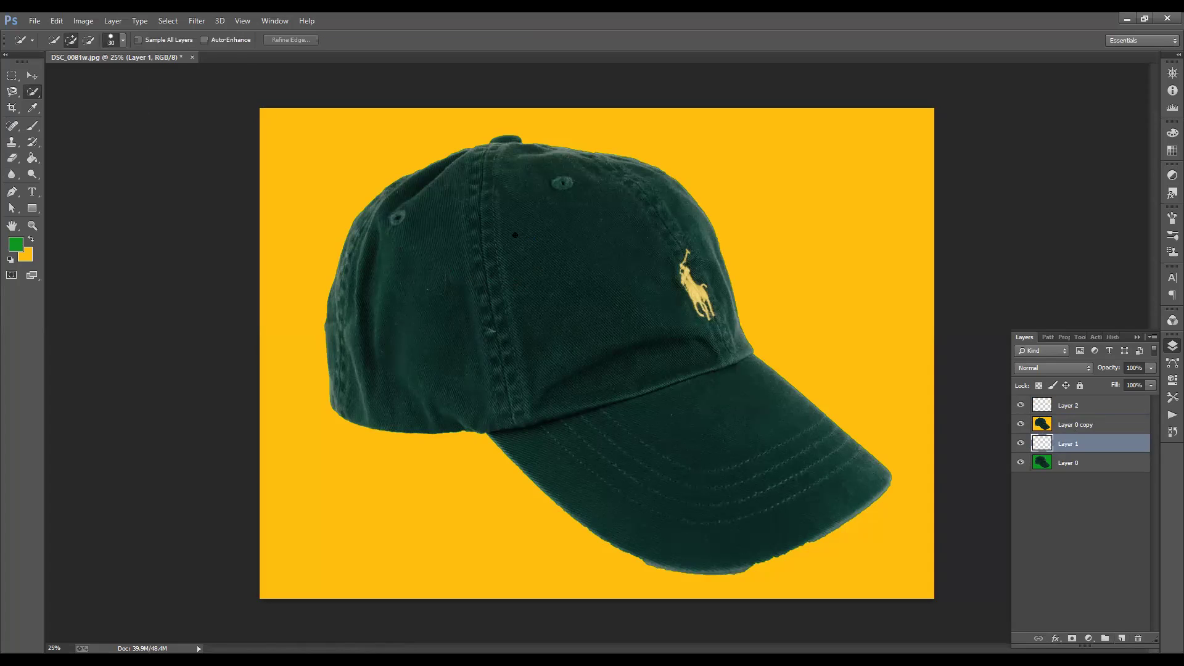
mouse_move(537, 268)
left_mouse_down()
mouse_move(619, 353)
mouse_move(583, 265)
mouse_move(723, 432)
mouse_move(638, 304)
left_mouse_up()
key("ctrl+a")
key("ctrl+d")
key("ctrl+a")
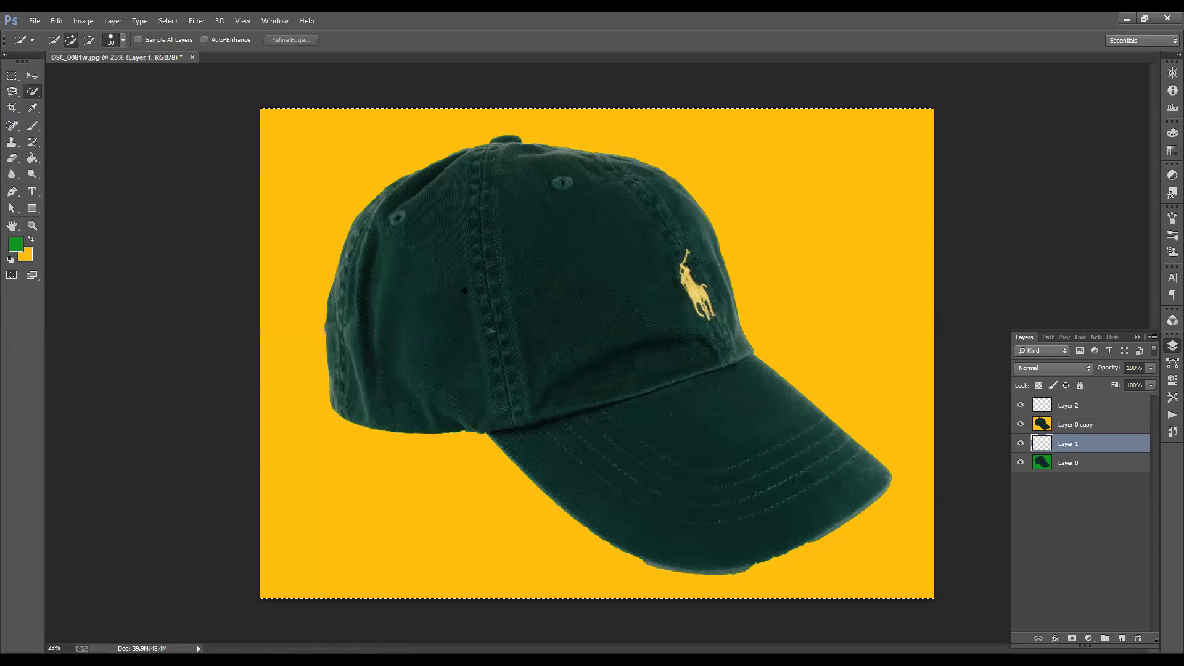
key("ctrl+d")
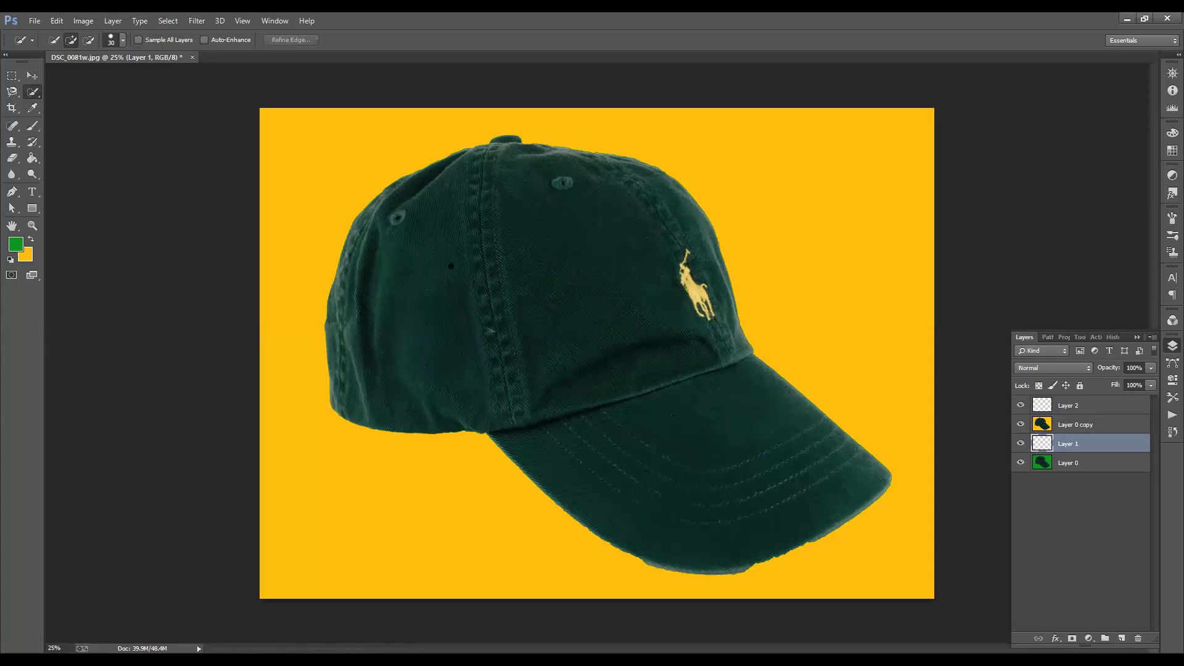
key("bracketright")
key("bracketright")
key("bracketright")
key("bracketright")
key("bracketright")
- On Layer 0, brush a selection over the cap's crown, logo and brim
left_click(1067, 462)
key("ctrl+a")
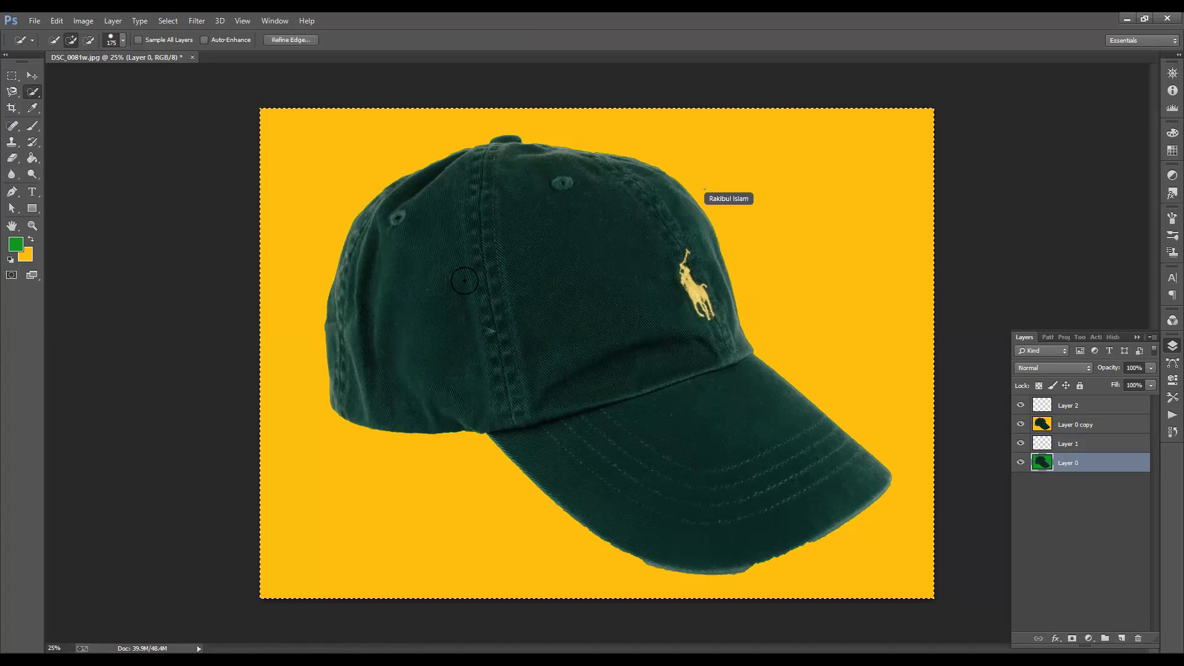
key("ctrl+d")
mouse_move(494, 267)
left_mouse_down()
mouse_move(558, 304)
mouse_move(680, 433)
mouse_move(620, 311)
mouse_move(706, 388)
mouse_move(580, 362)
mouse_move(451, 364)
left_mouse_up()
left_click(706, 388)
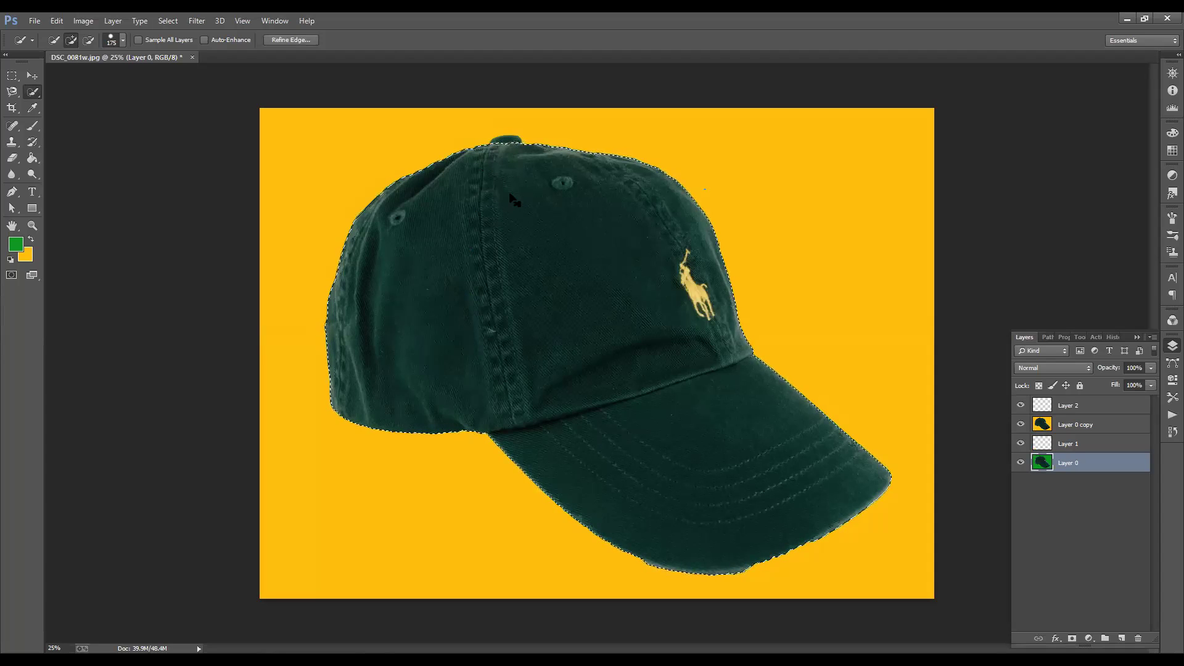
key("ctrl+d")
key("ctrl+plus")
key("ctrl+plus")
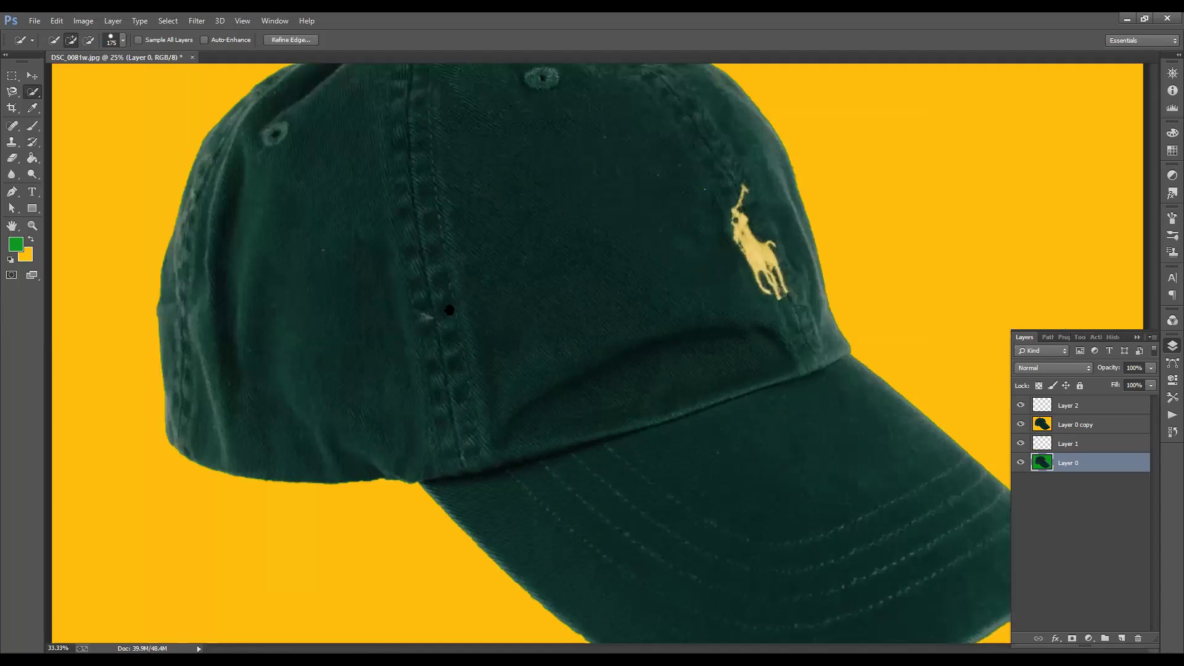
- Check the cap's top edge at 200% with brush size 175, then invert the selection
scroll(421, 372, "up", 8)
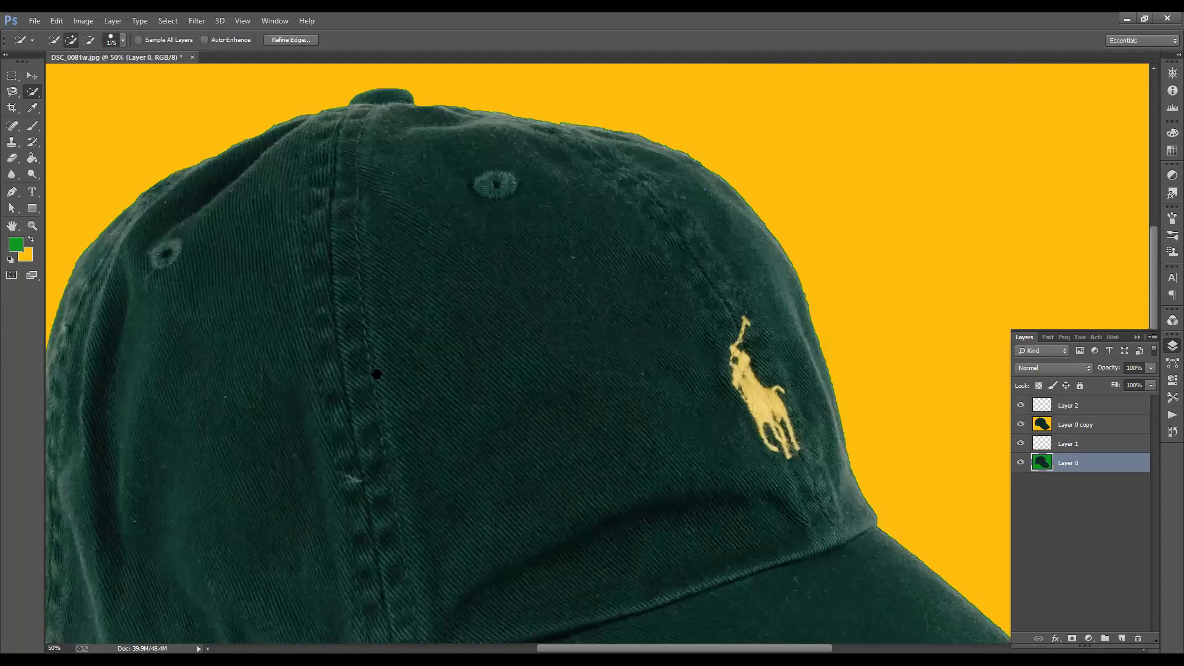
key("ctrl+plus")
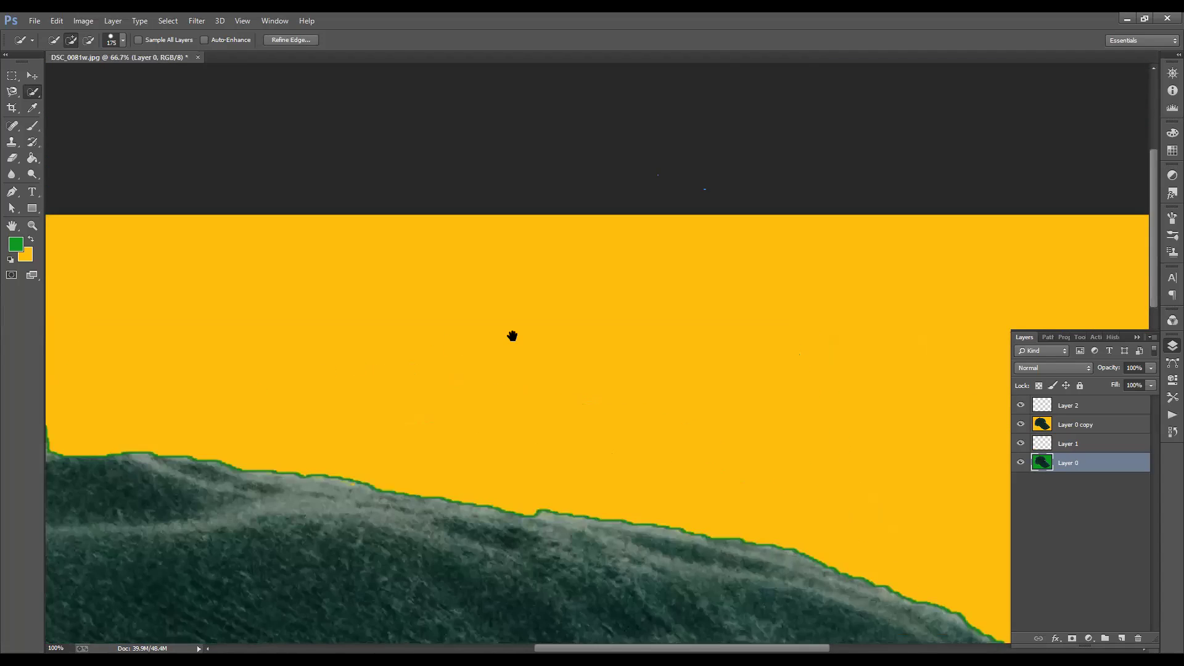
key("ctrl+plus")
left_click_drag(278, 382, 320, 336)
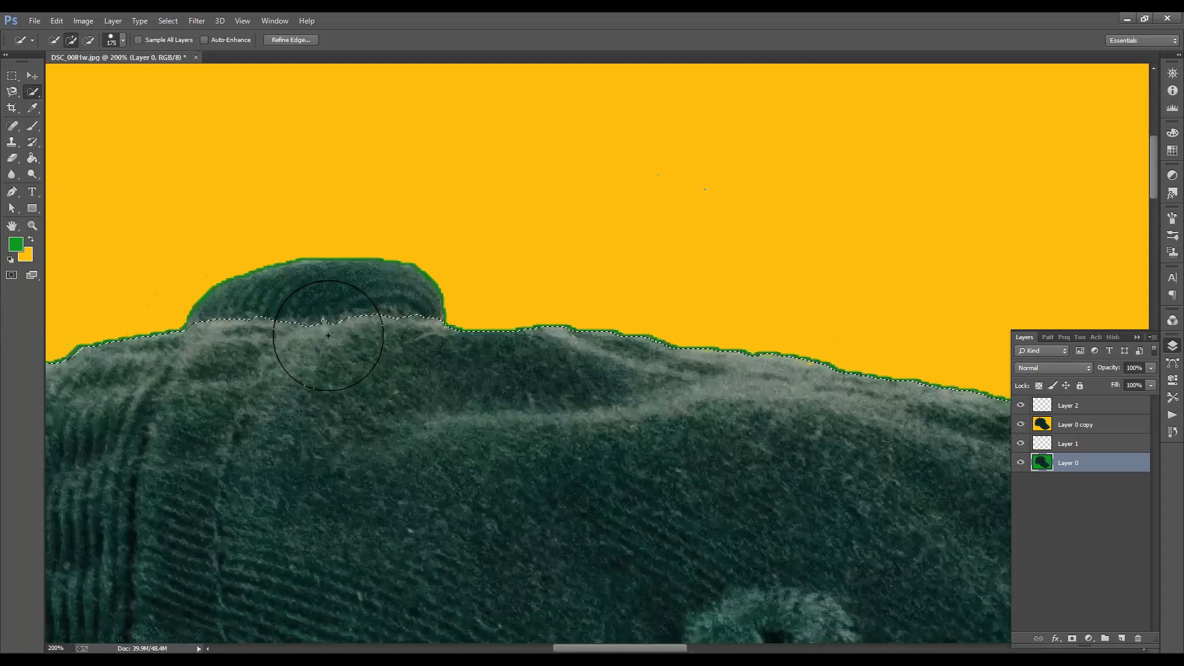
key("bracketright")
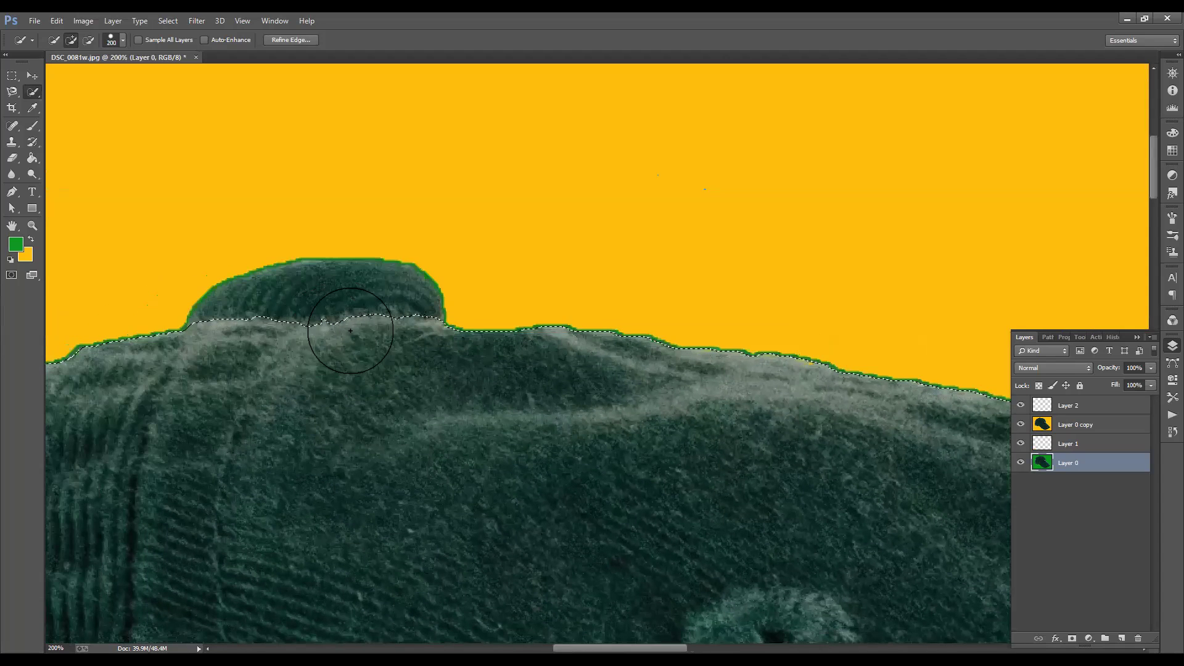
key("bracketleft")
key("bracketleft")
key("bracketleft")
key("bracketleft")
key("bracketleft")
key("bracketleft")
key("bracketleft")
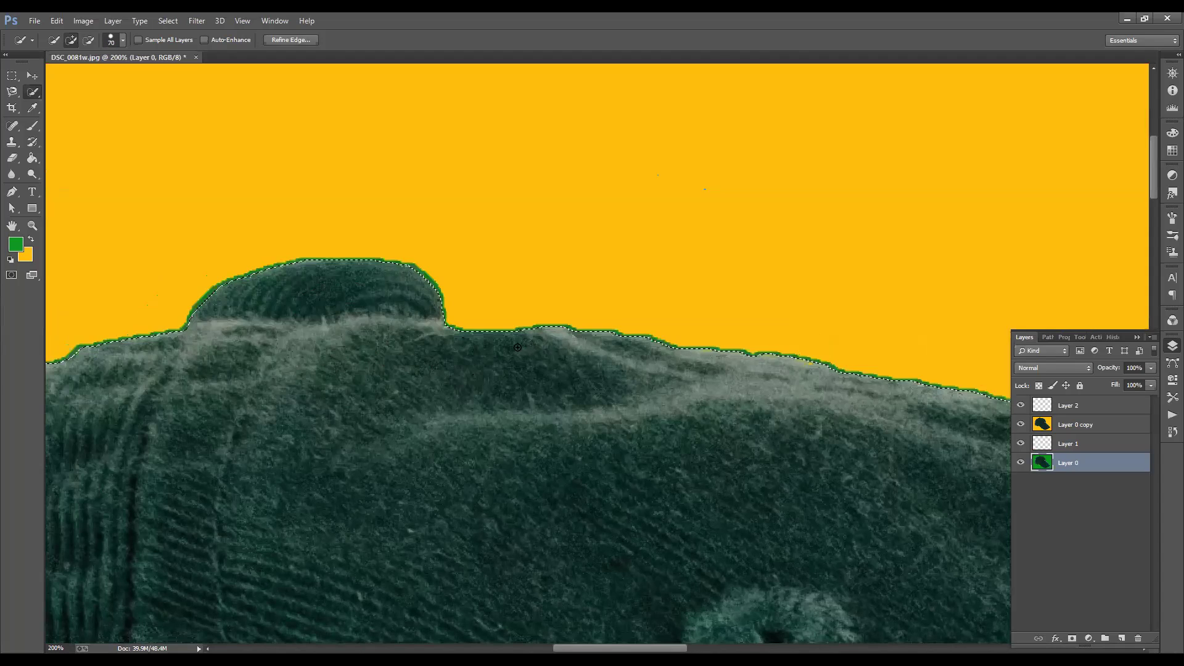
key("ctrl+minus")
key("ctrl+minus")
key("ctrl+minus")
key("ctrl+minus")
key("ctrl+minus")
key("ctrl+minus")
key("ctrl+shift+i")
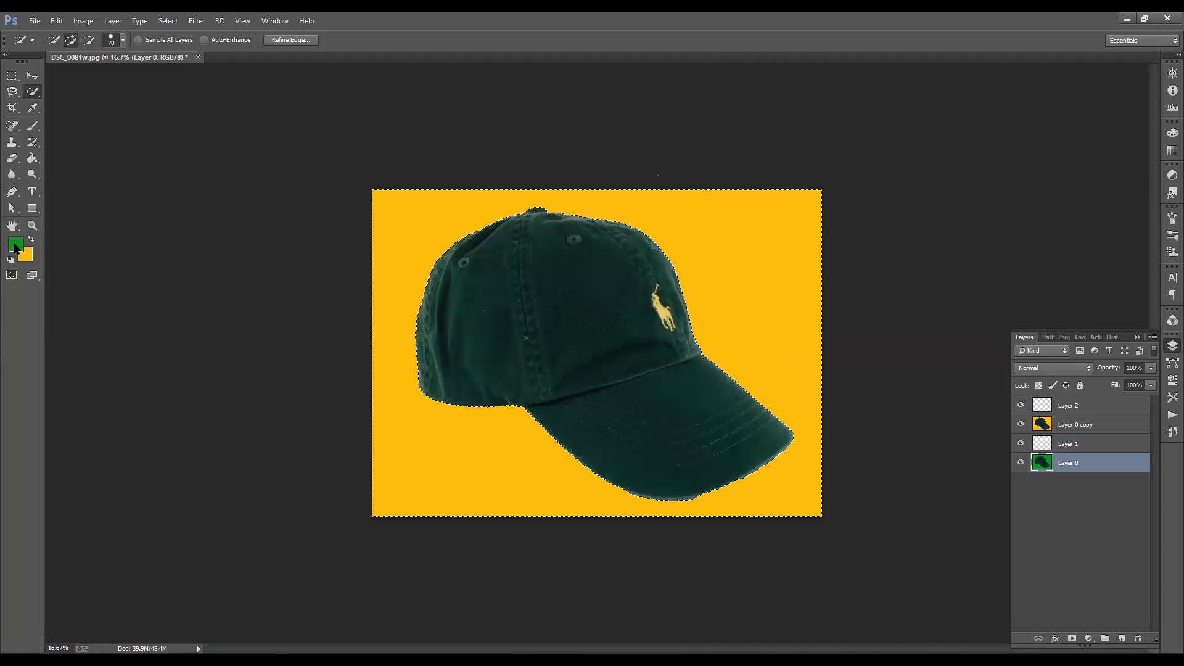
- Set the foreground colour to red FE0101 and fill the background around the cap
left_click(589, 188)
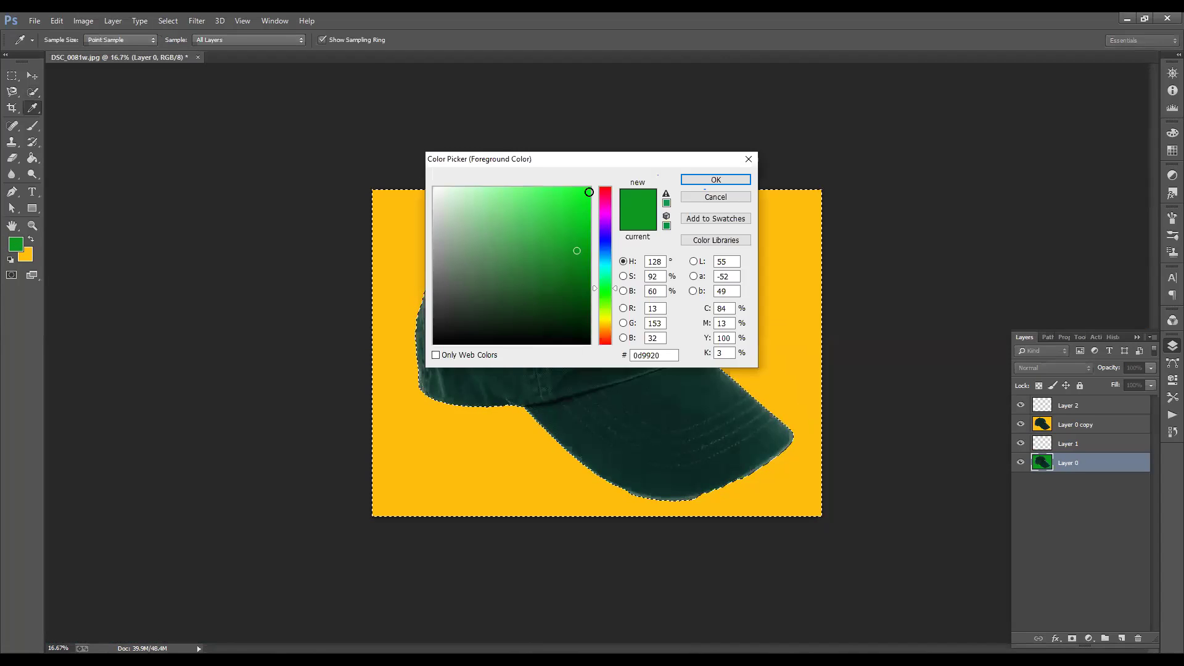
left_click(606, 187)
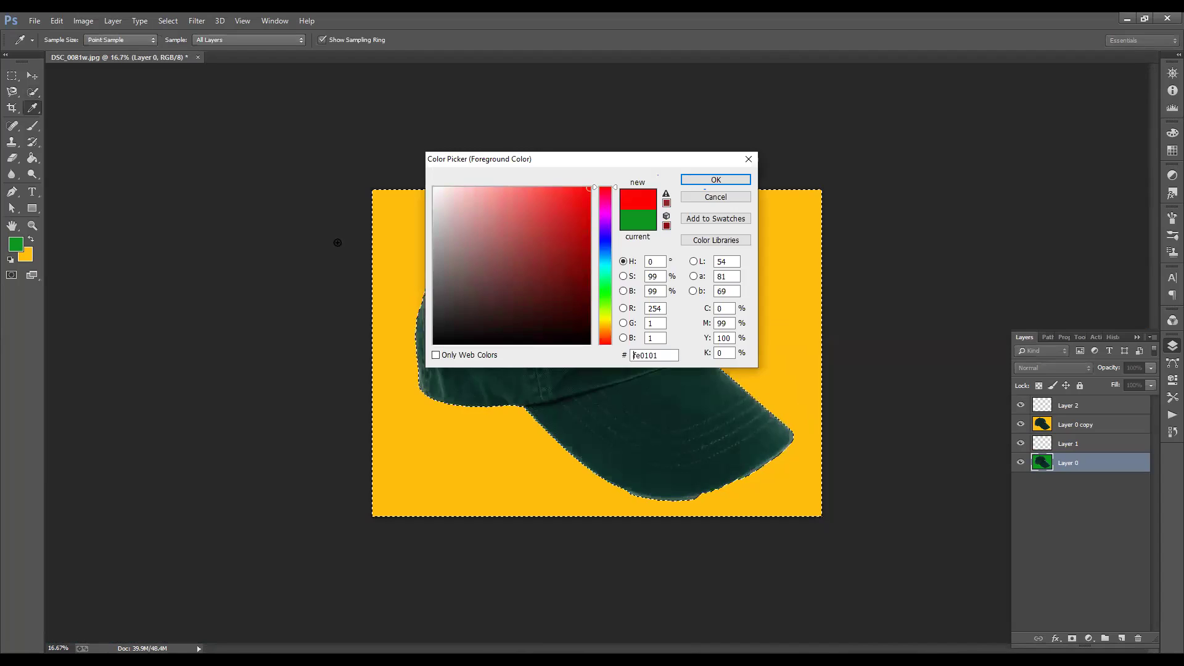
key("Return")
key("w")
key("ctrl+BackSpace")
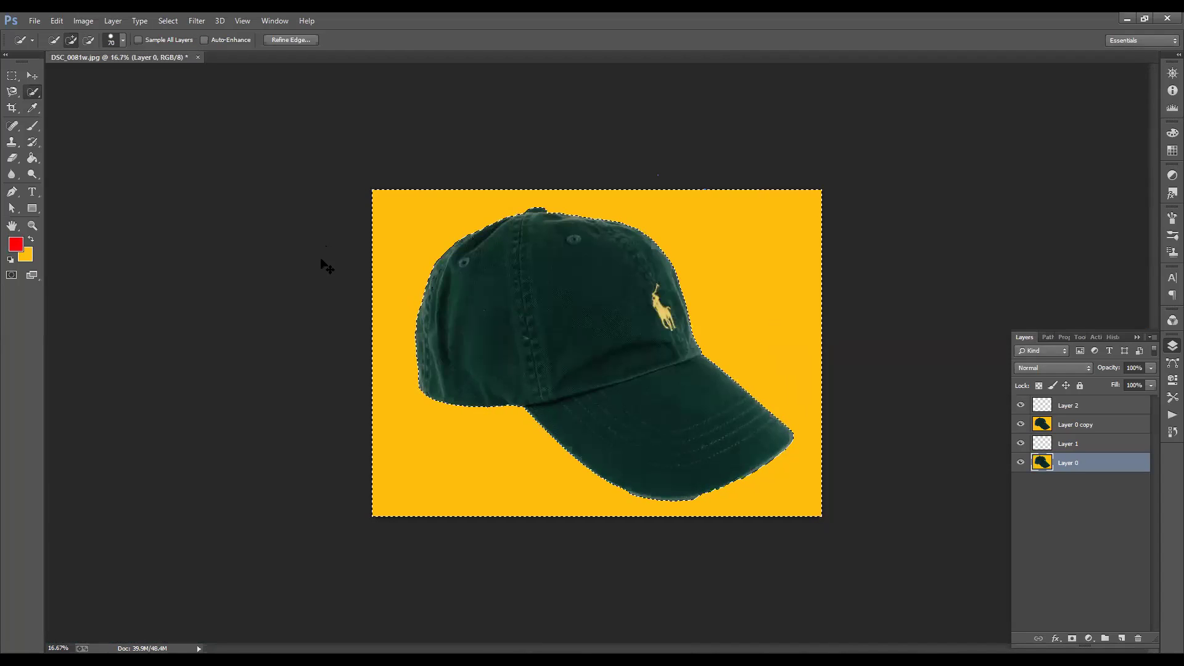
key("alt+BackSpace")
- Deselect, hide Layer 0 and Layer 1, and show Layer 0 copy and Layer 2
left_click_drag(1020, 404, 1020, 424)
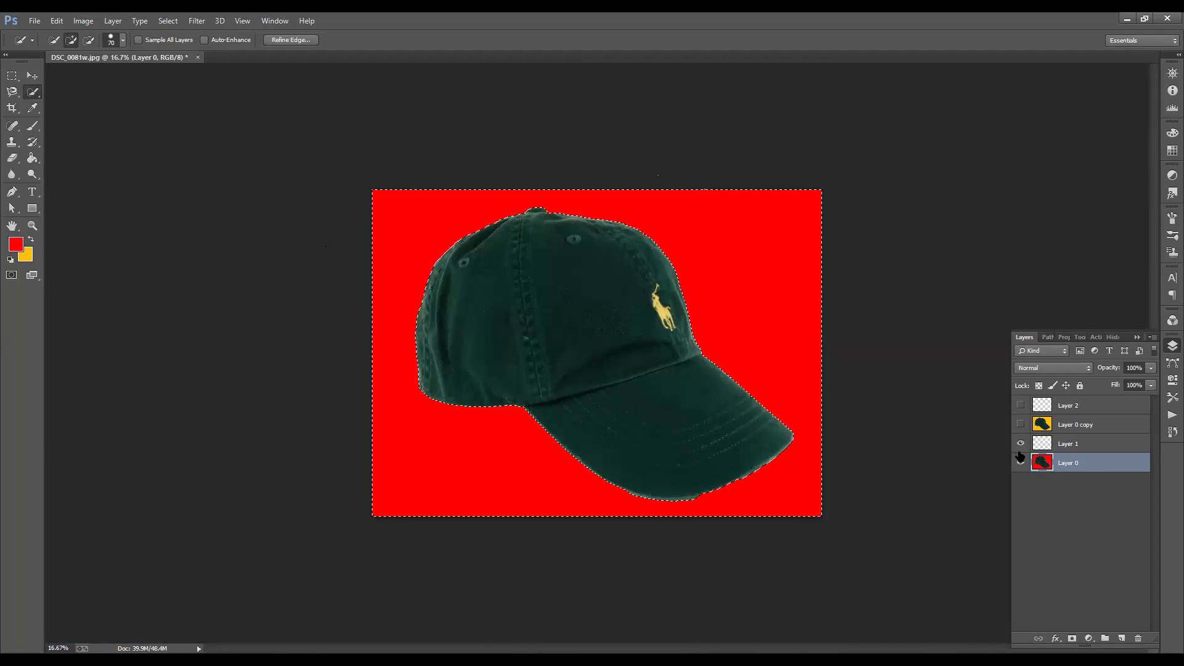
key("ctrl+d")
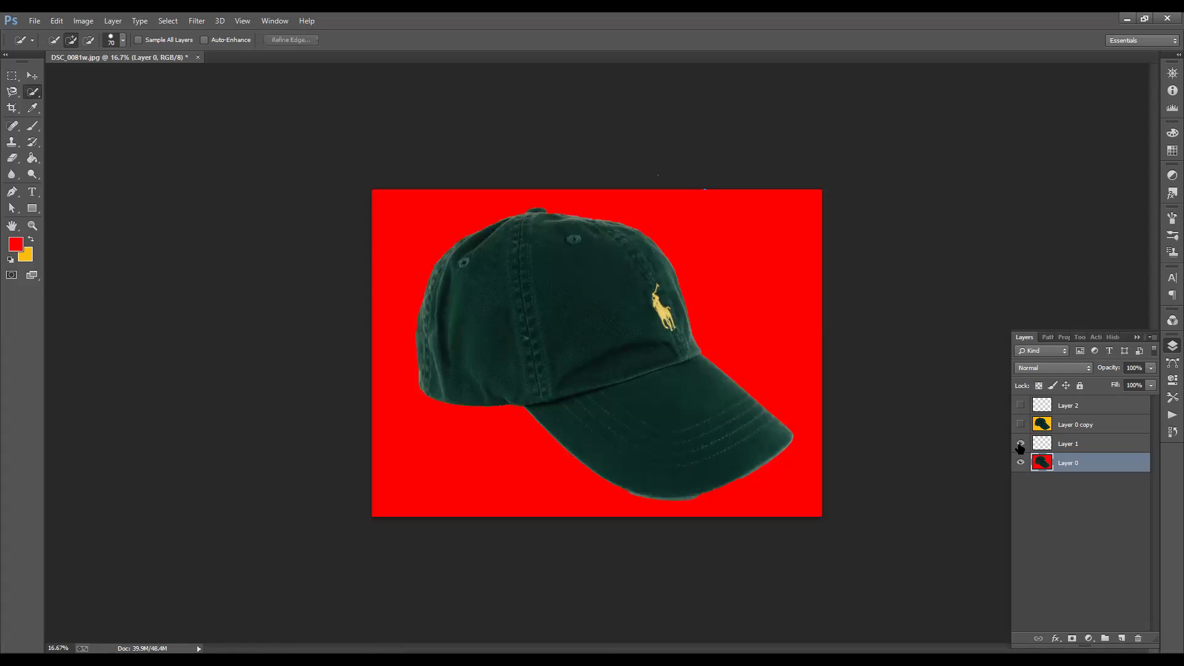
left_click_drag(1021, 461, 1021, 442)
left_click(1020, 424)
left_click(1020, 405)
- Duplicate Layer 2, deselect, and step back through history past the green shoe fill
left_click_drag(1067, 409, 1138, 638)
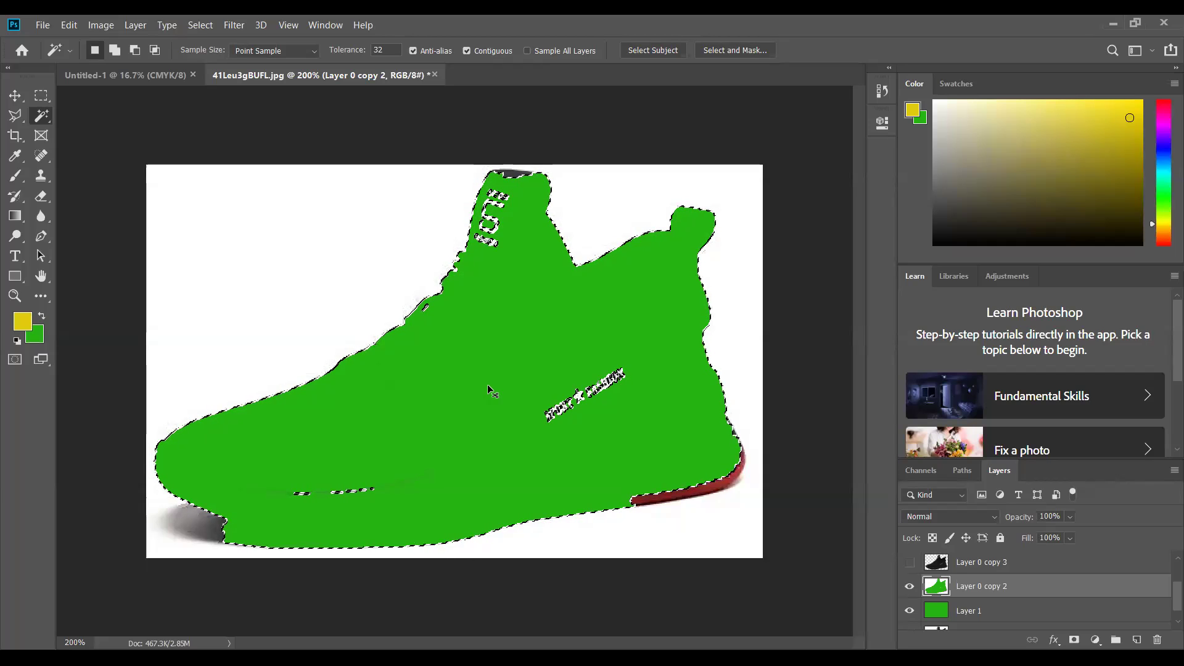
key("ctrl+d")
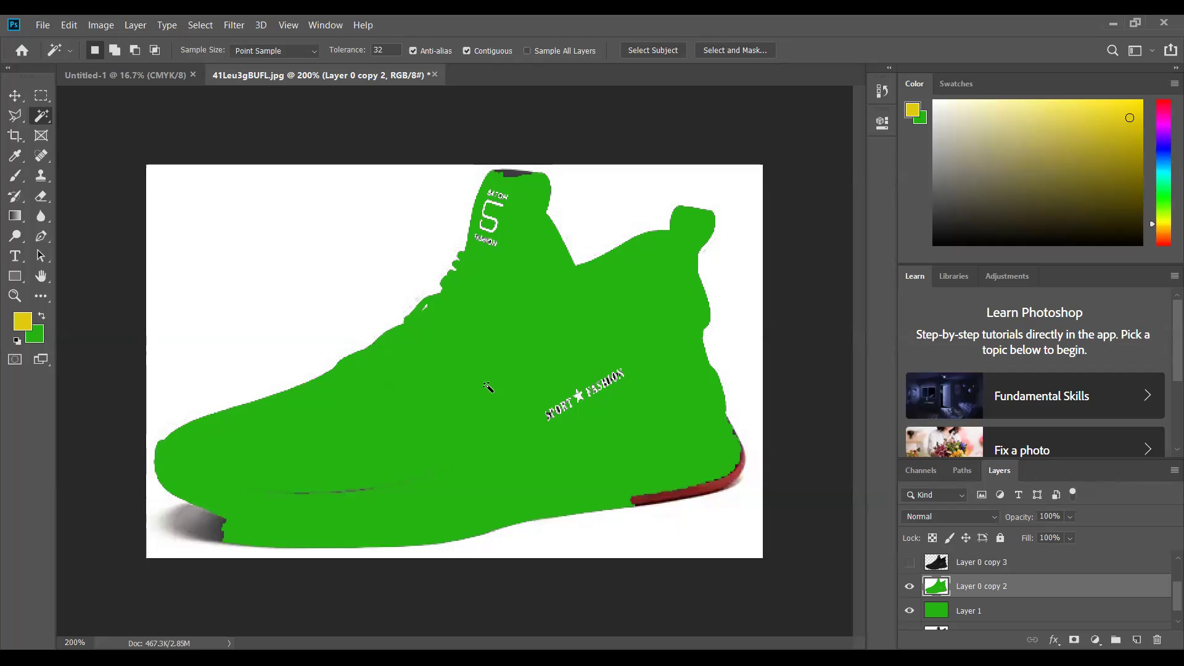
key("ctrl+comma")
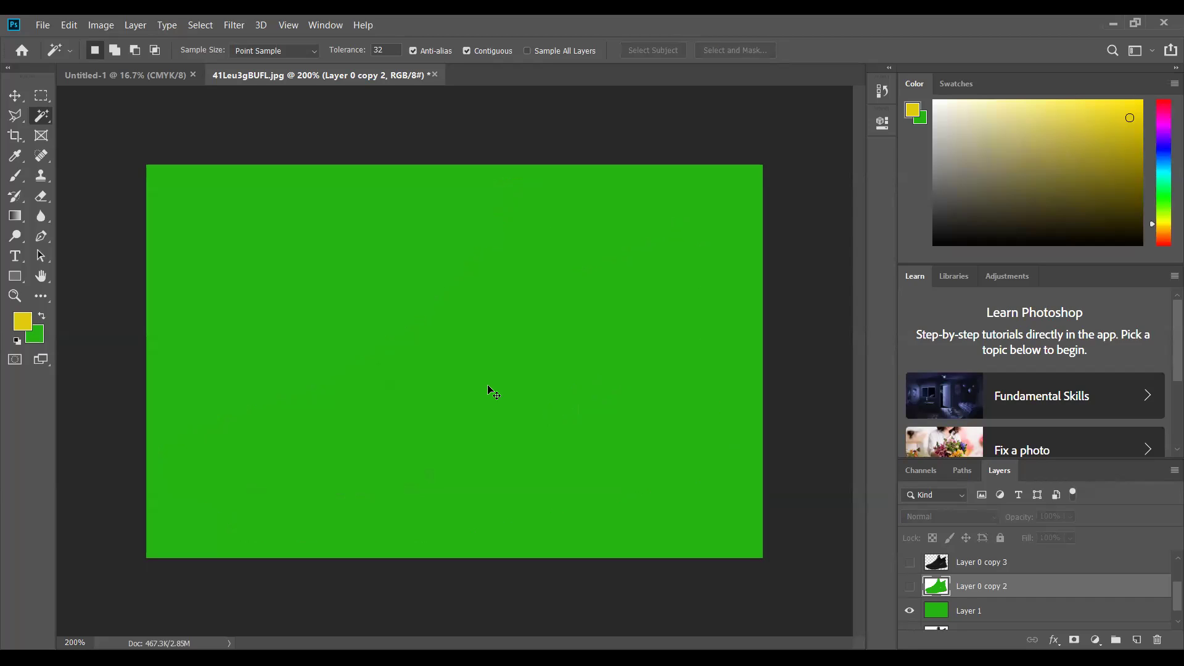
key("ctrl+comma")
key("ctrl+z")
key("ctrl+z")
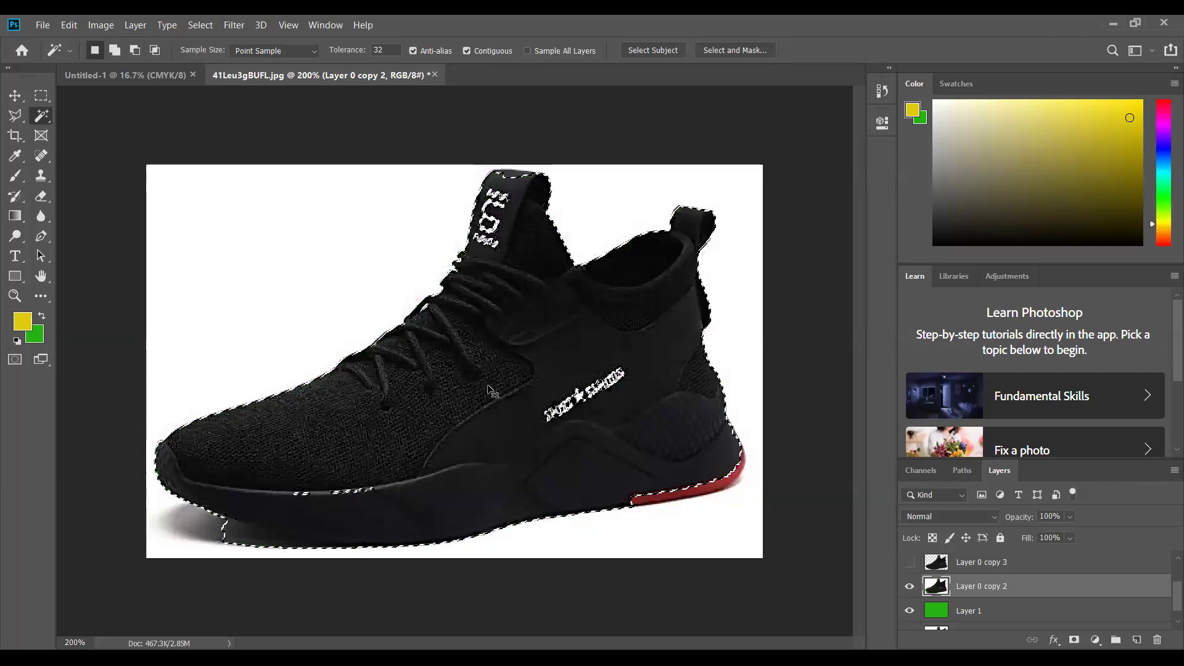
key("ctrl+z")
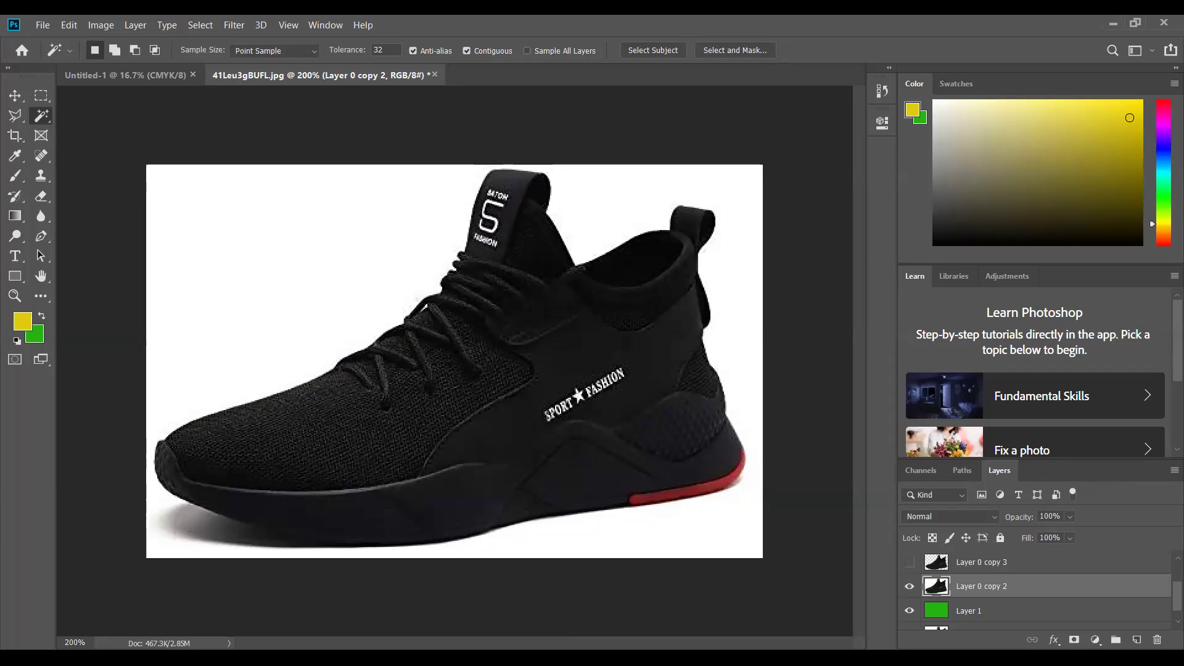
left_click(68, 24)
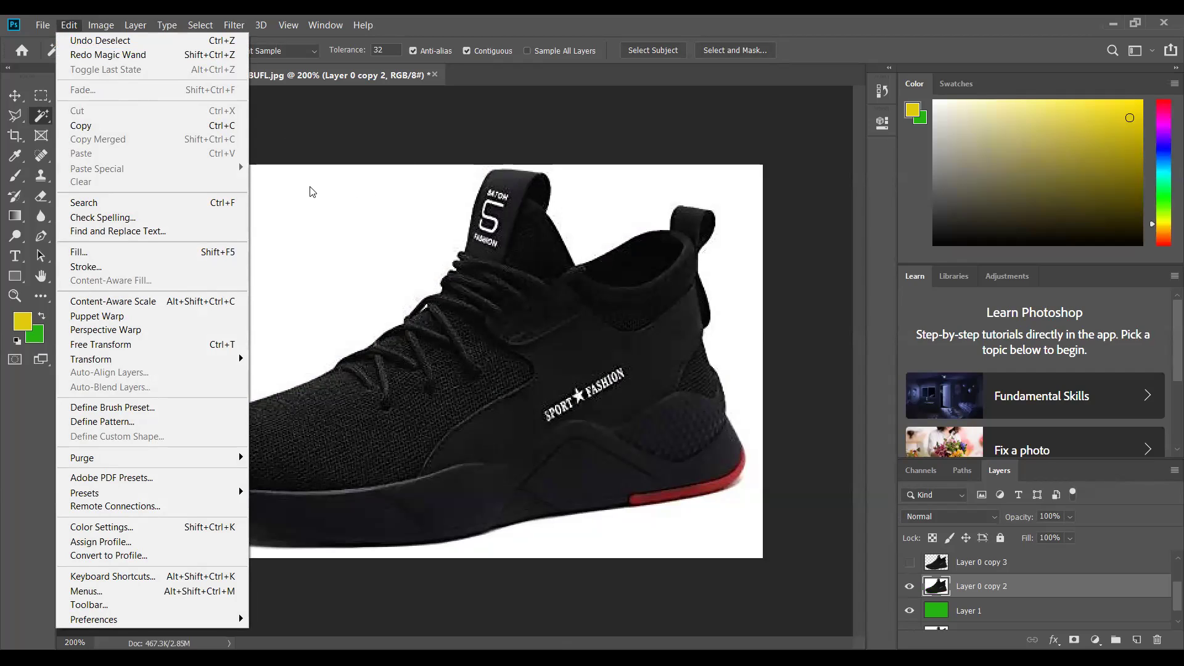
left_click(522, 405)
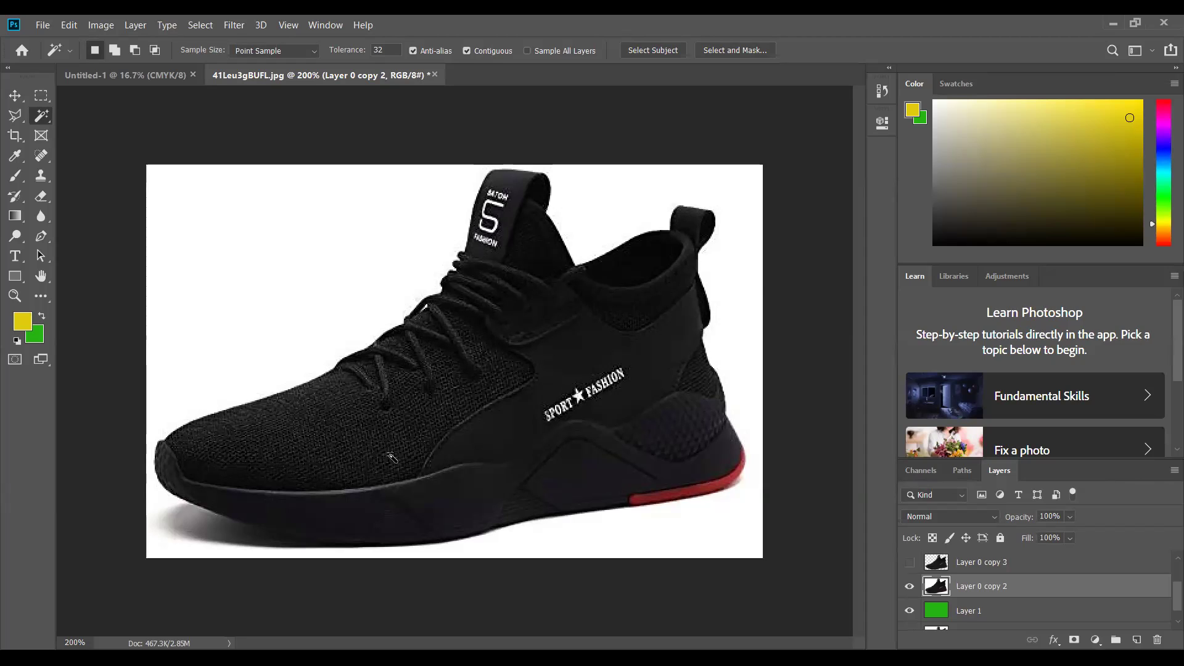
- Magic Wand-select the black shoe, invert the selection, and fill the white background with green
left_click_drag(1061, 621, 264, 450)
left_click(506, 443)
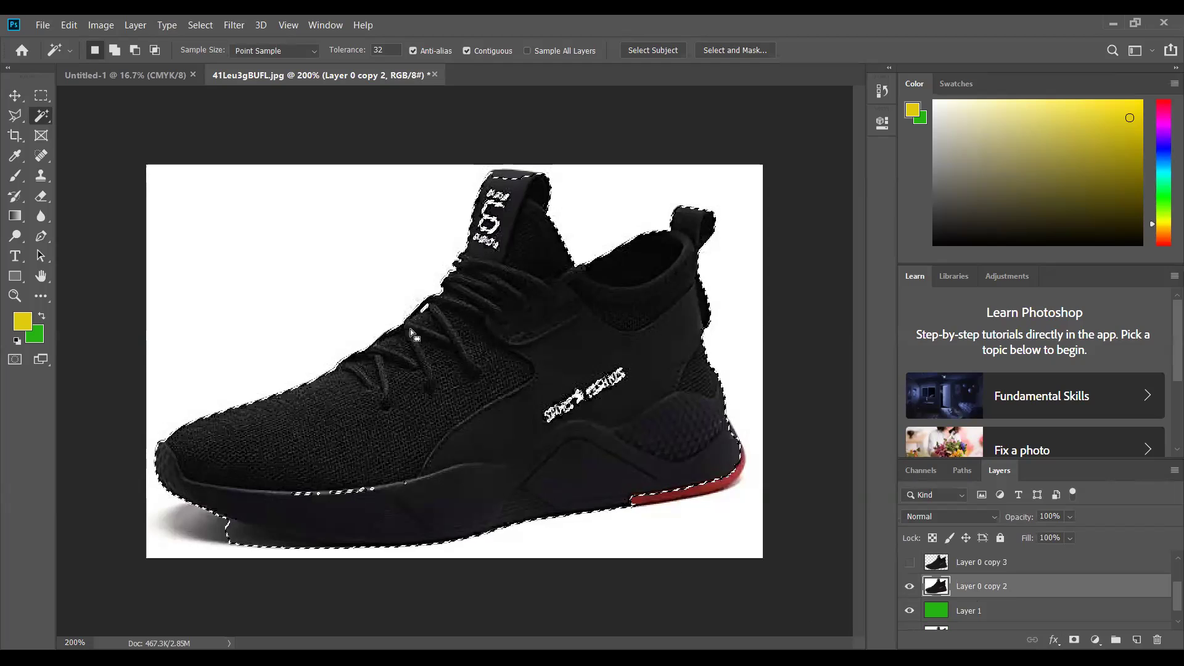
left_click(200, 24)
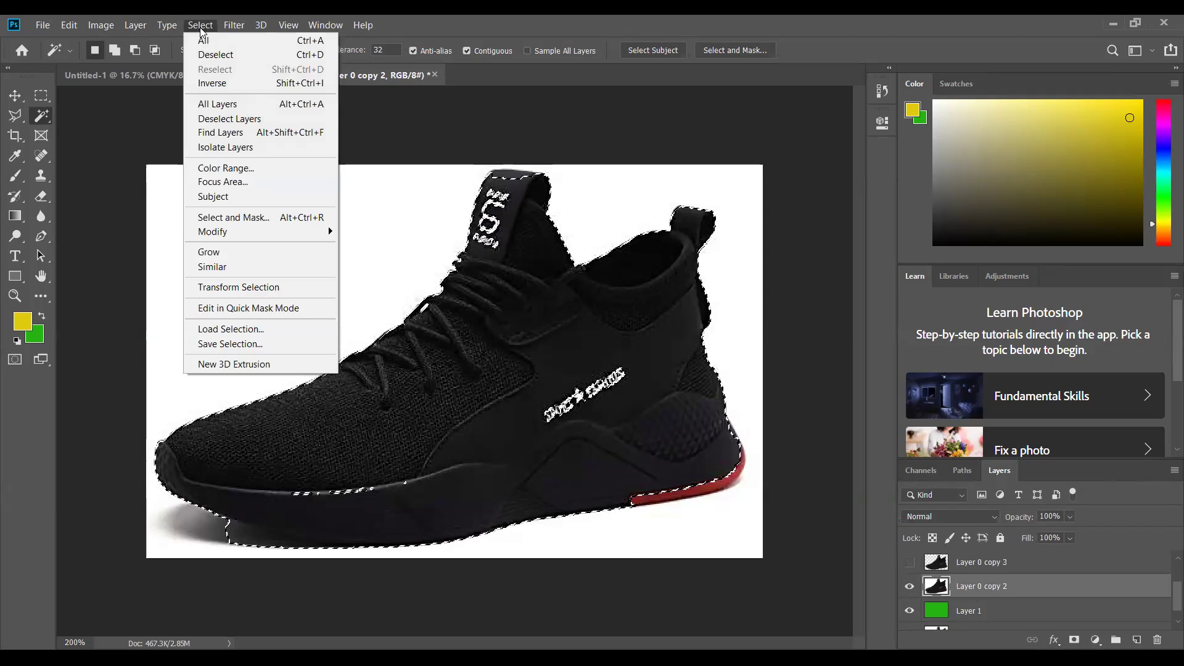
left_click(221, 83)
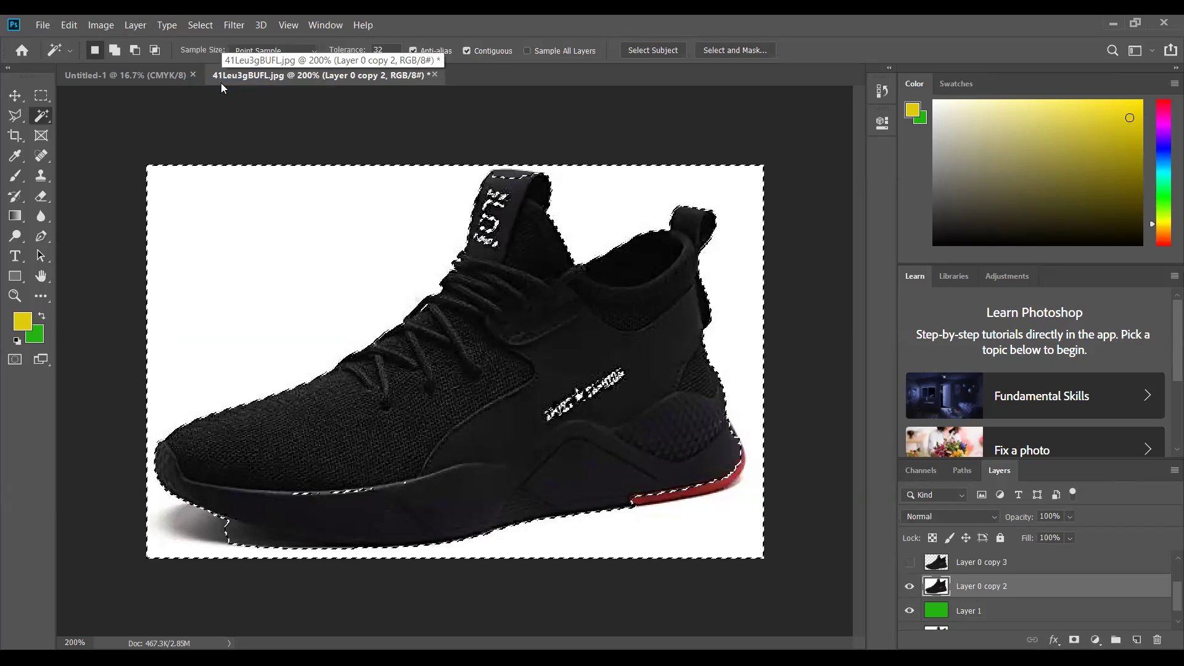
key("Delete")
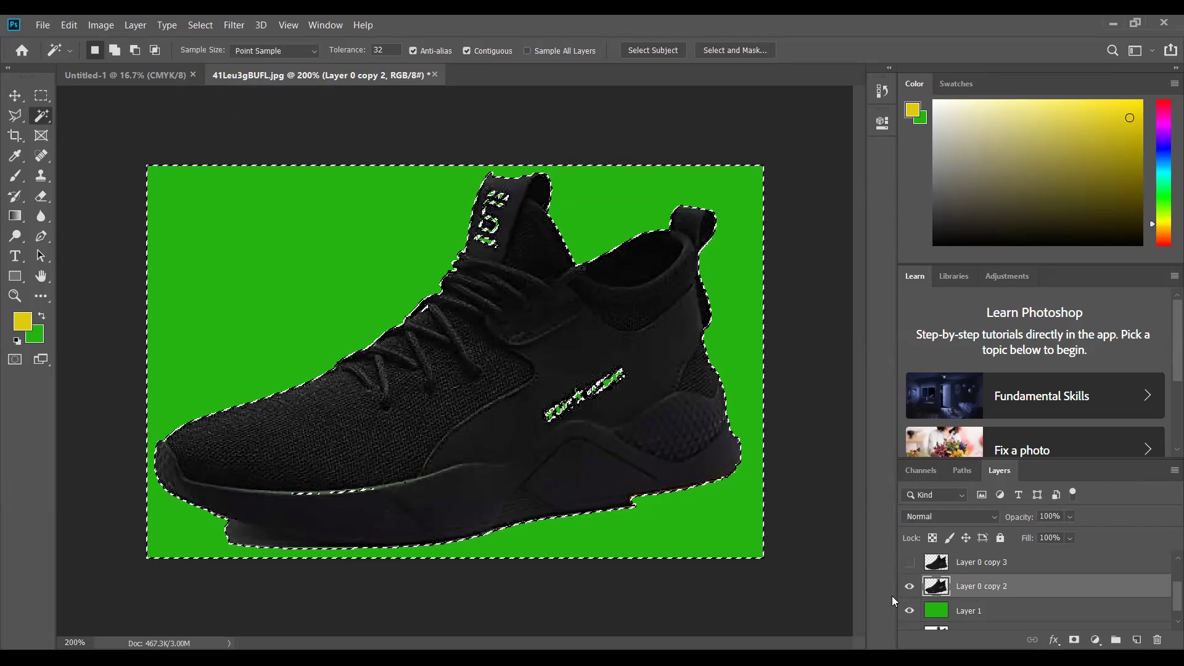
- Toggle the shoe and green layers off and on to check the fill, then deselect
left_click(909, 586)
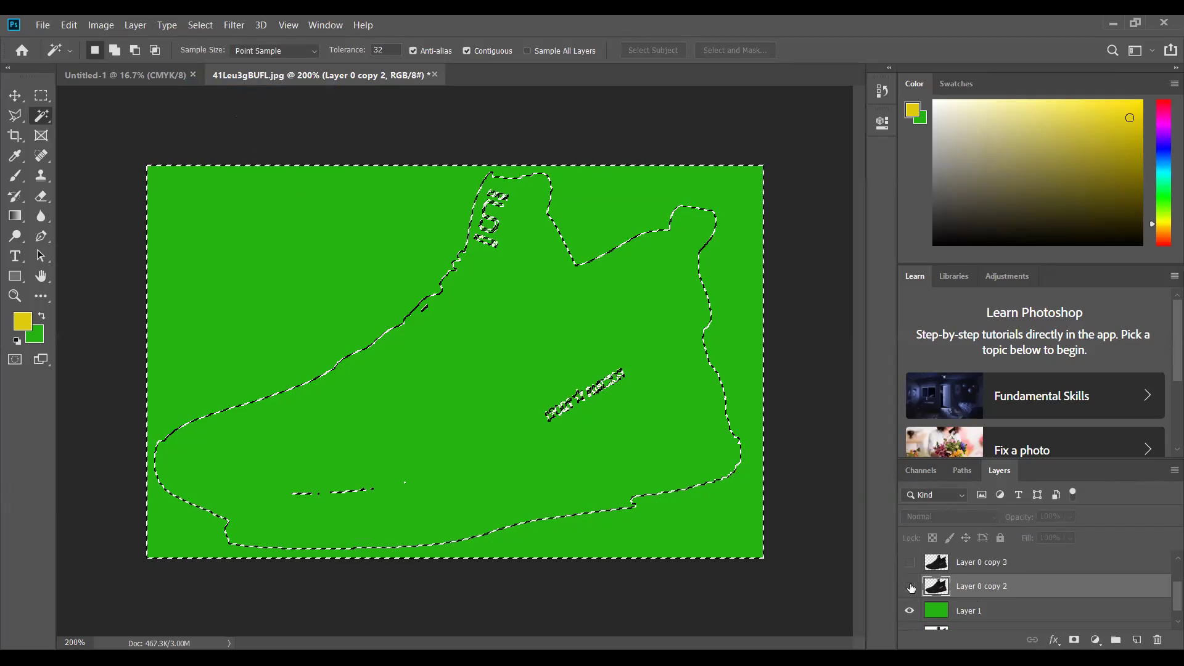
left_click(909, 587)
left_click(910, 610)
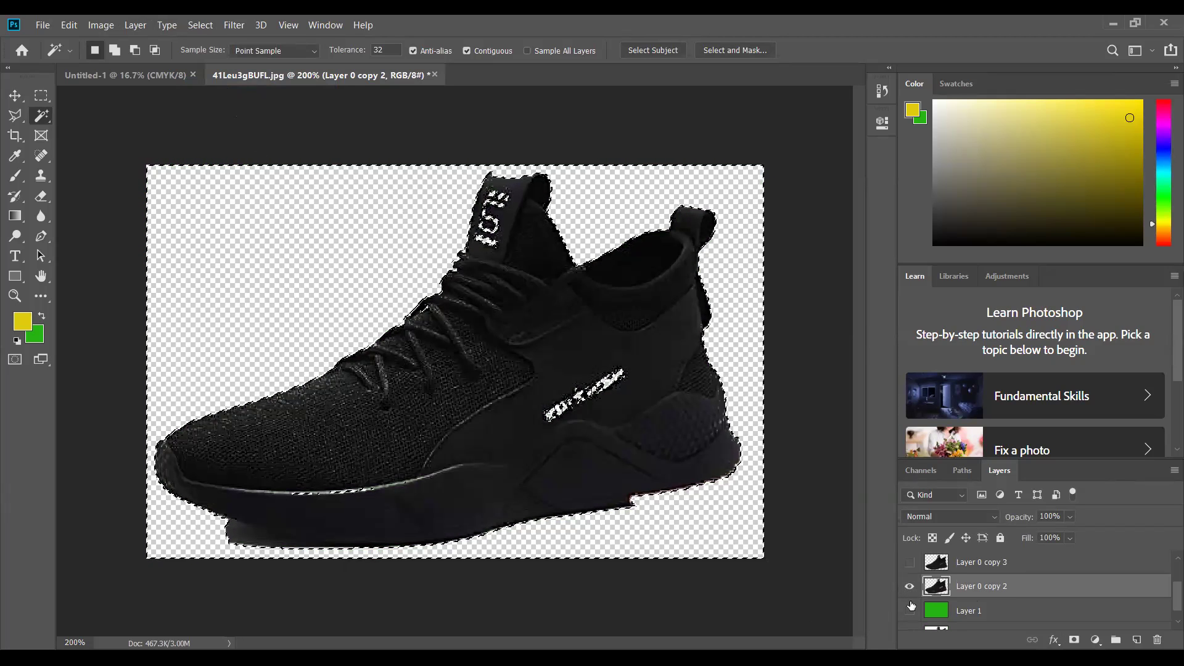
left_click(910, 610)
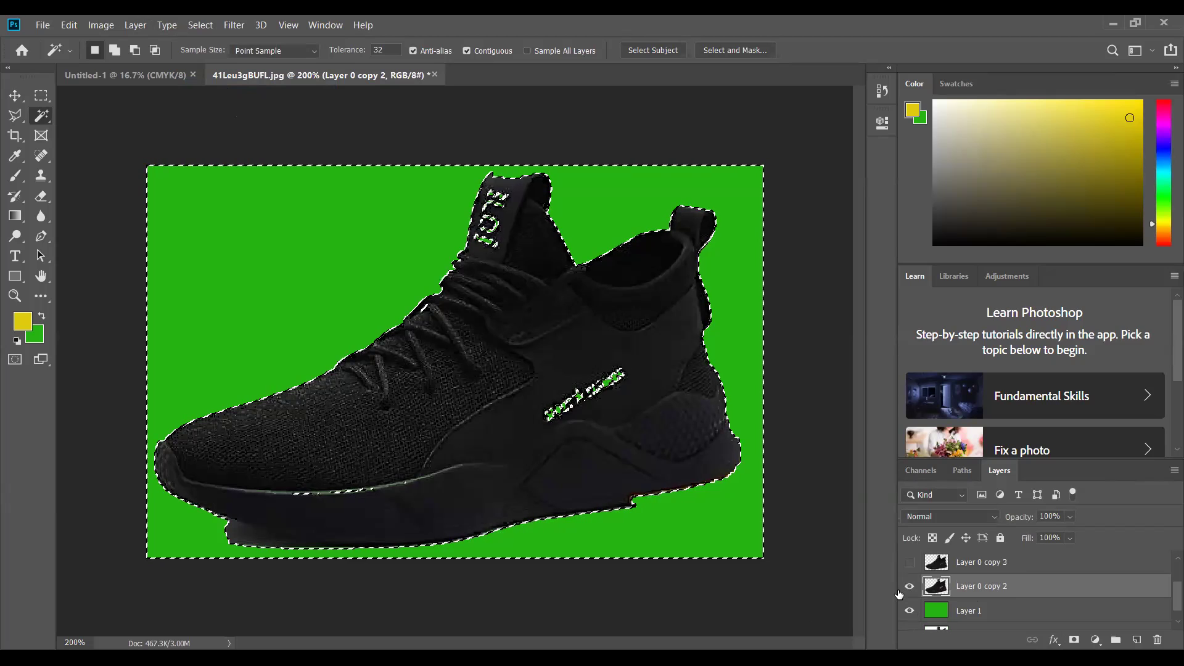
key("ctrl+d")
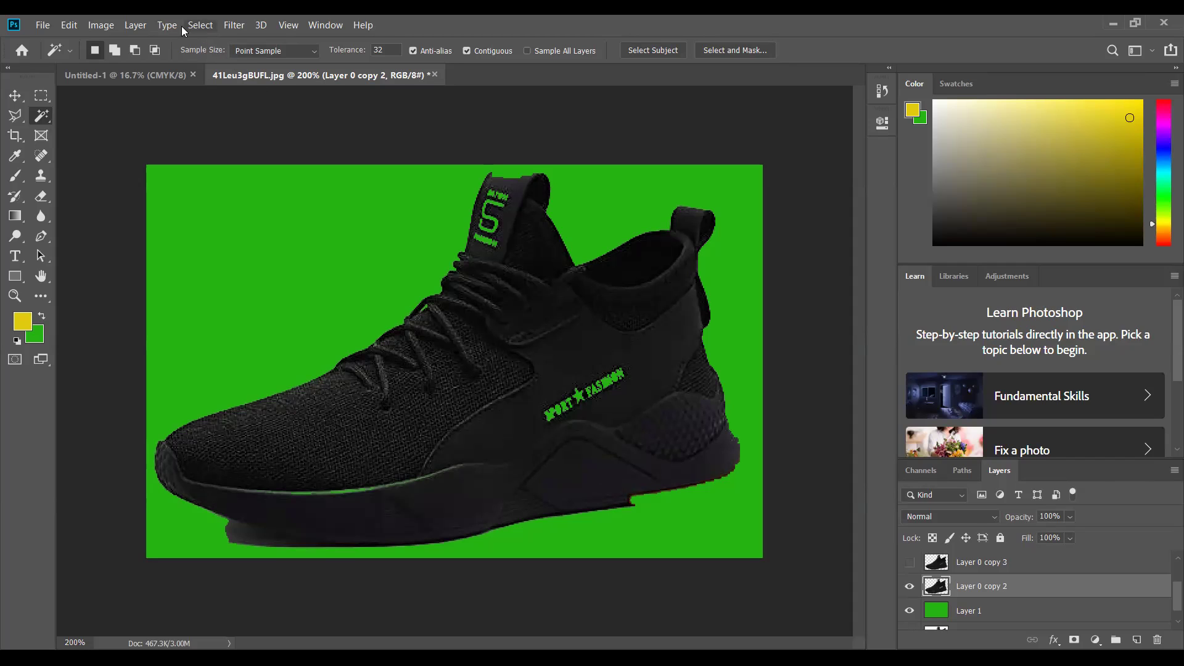
- Undo the deselect and the three layer visibility changes to bring back the background selection
left_click(79, 24)
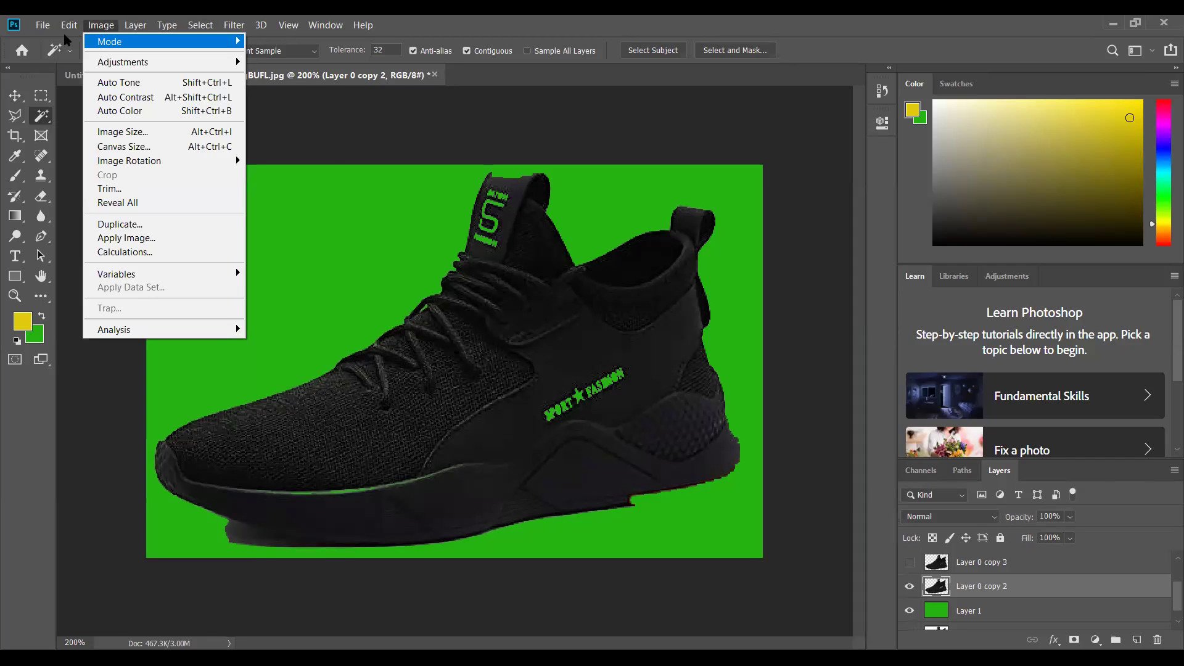
left_click(82, 41)
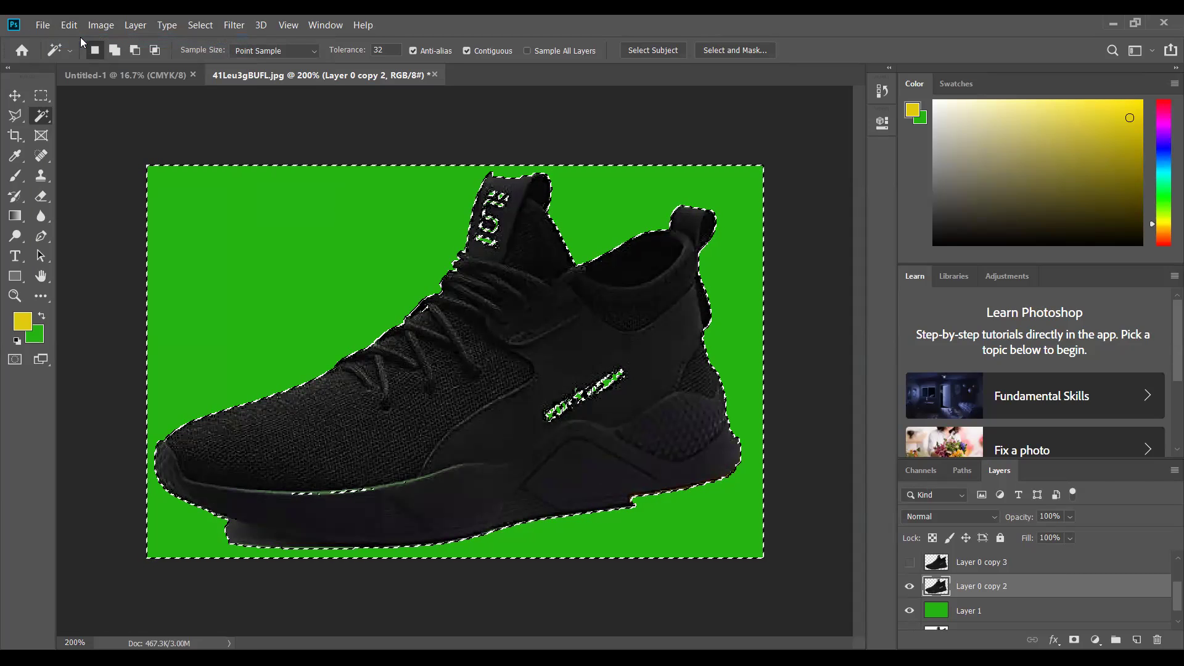
left_click(69, 25)
left_click(114, 40)
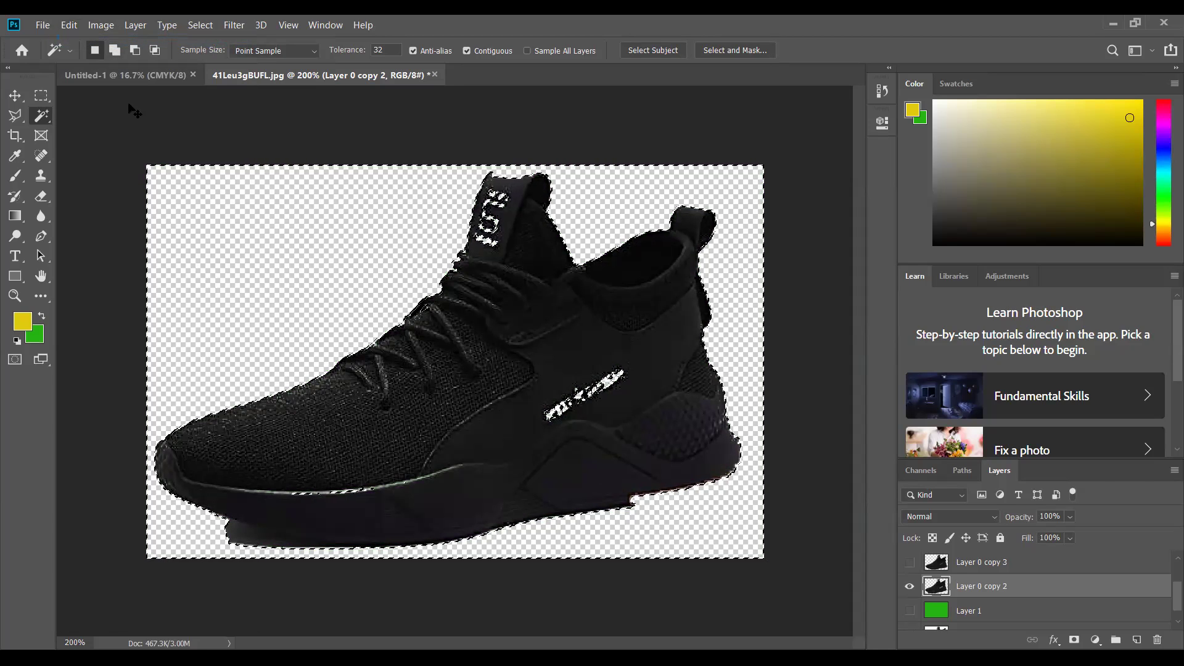
key("ctrl+comma")
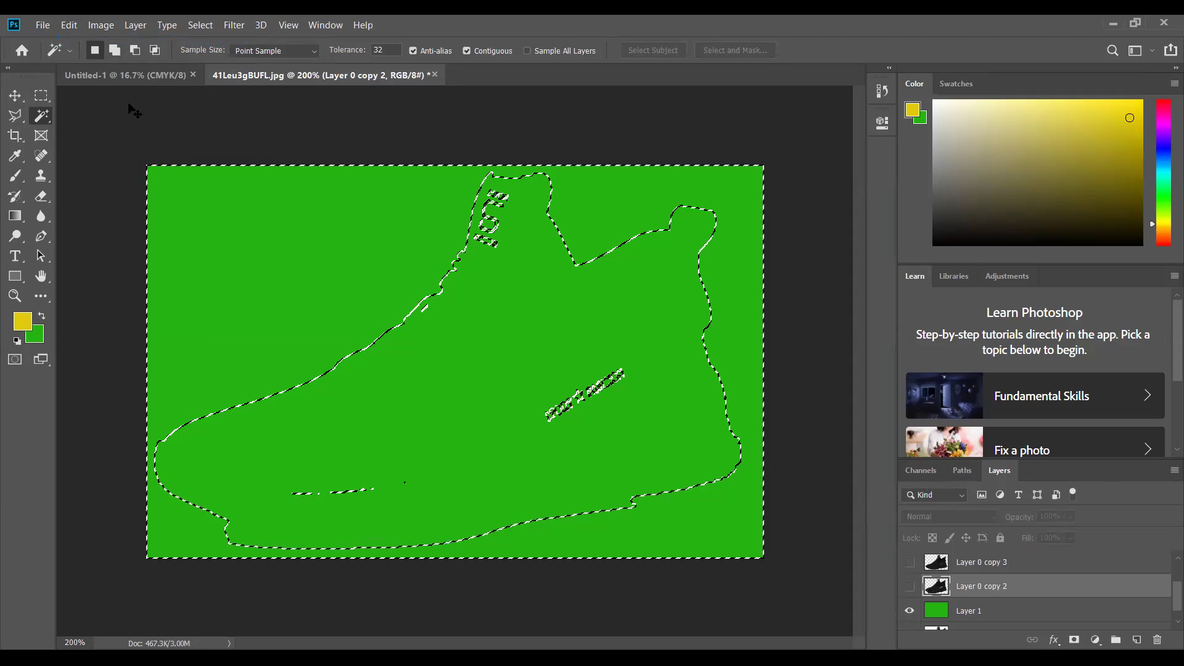
key("ctrl+comma")
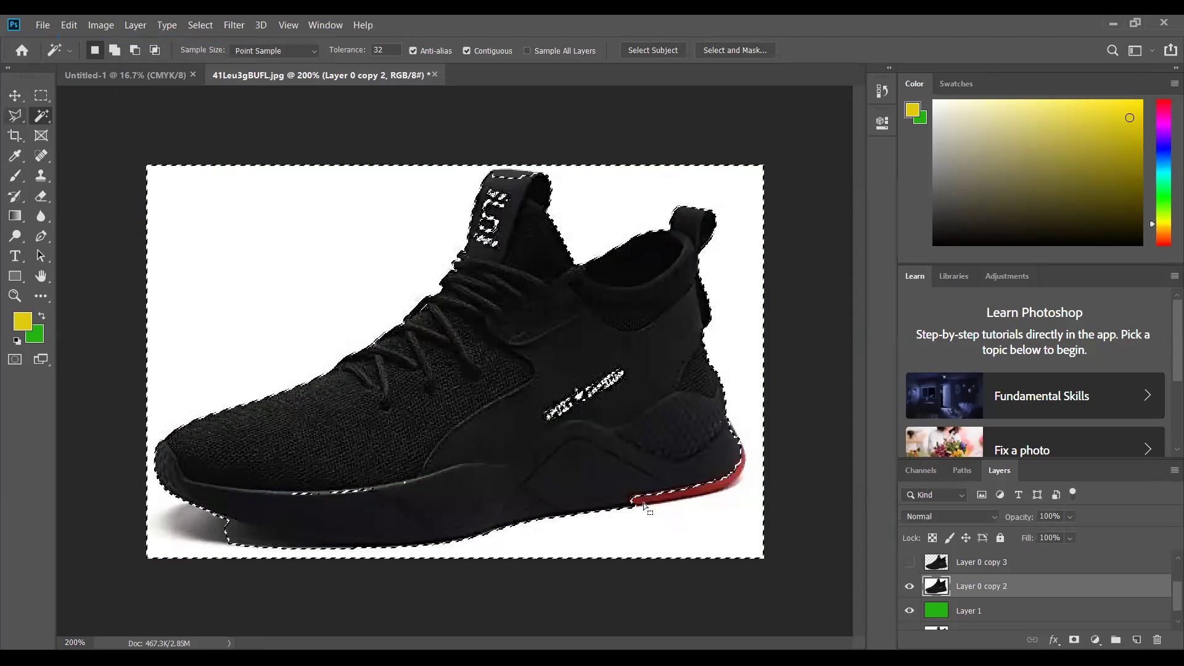
- Clear the existing selections, including the red sole selection
left_click_drag(639, 509, 640, 509)
key("ctrl+d")
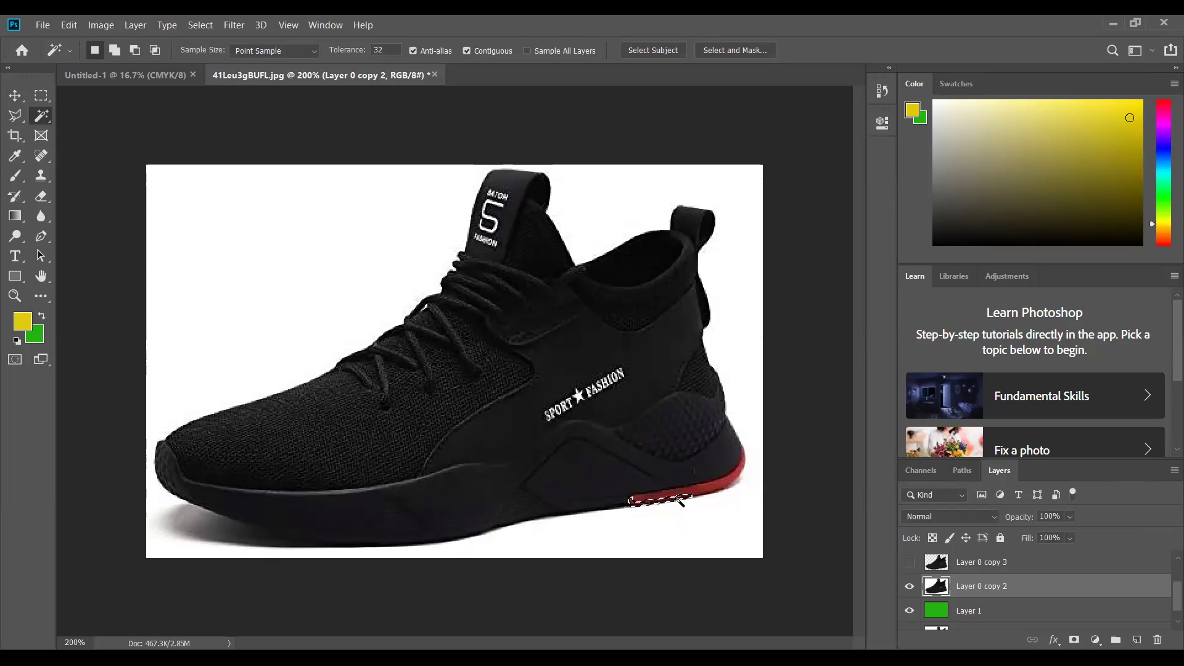
left_click_drag(723, 487, 722, 488)
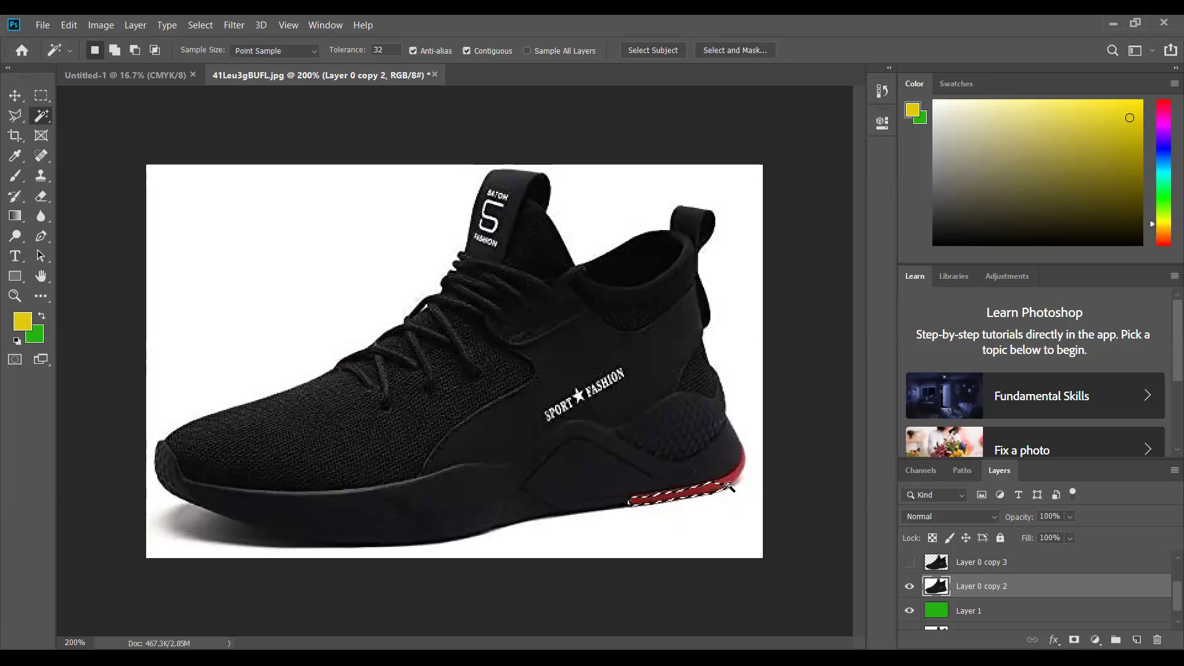
key("ctrl+d")
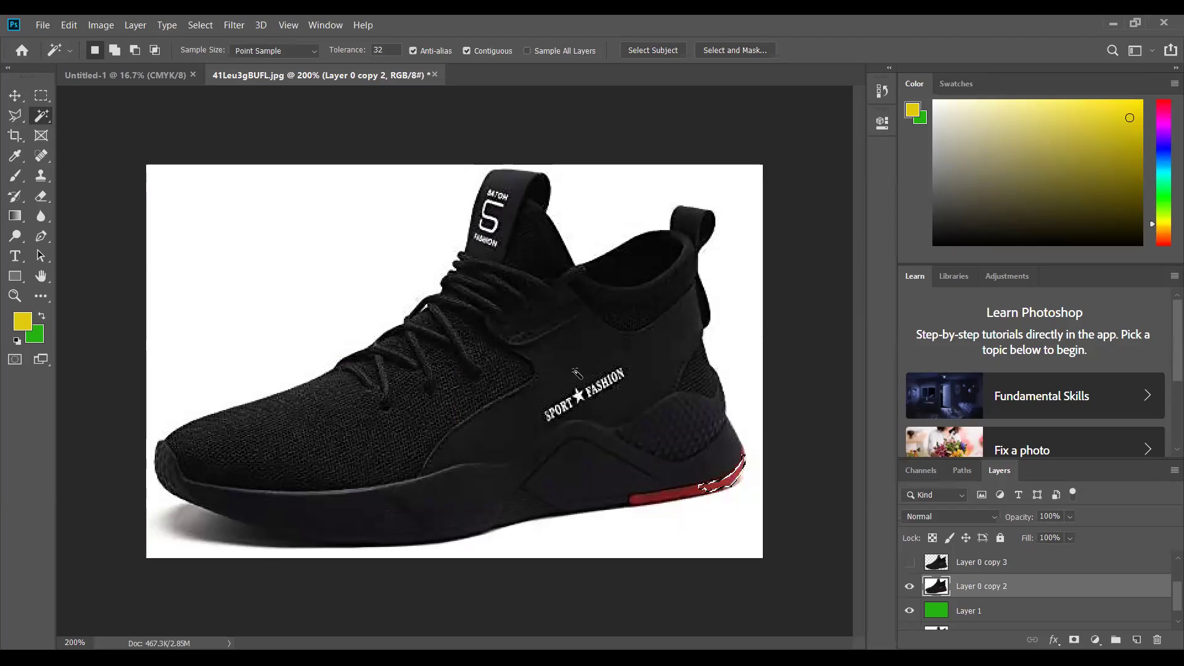
- Build a Magic Wand selection combining the red sole and black shoe body in Add to selection mode
left_click(574, 368)
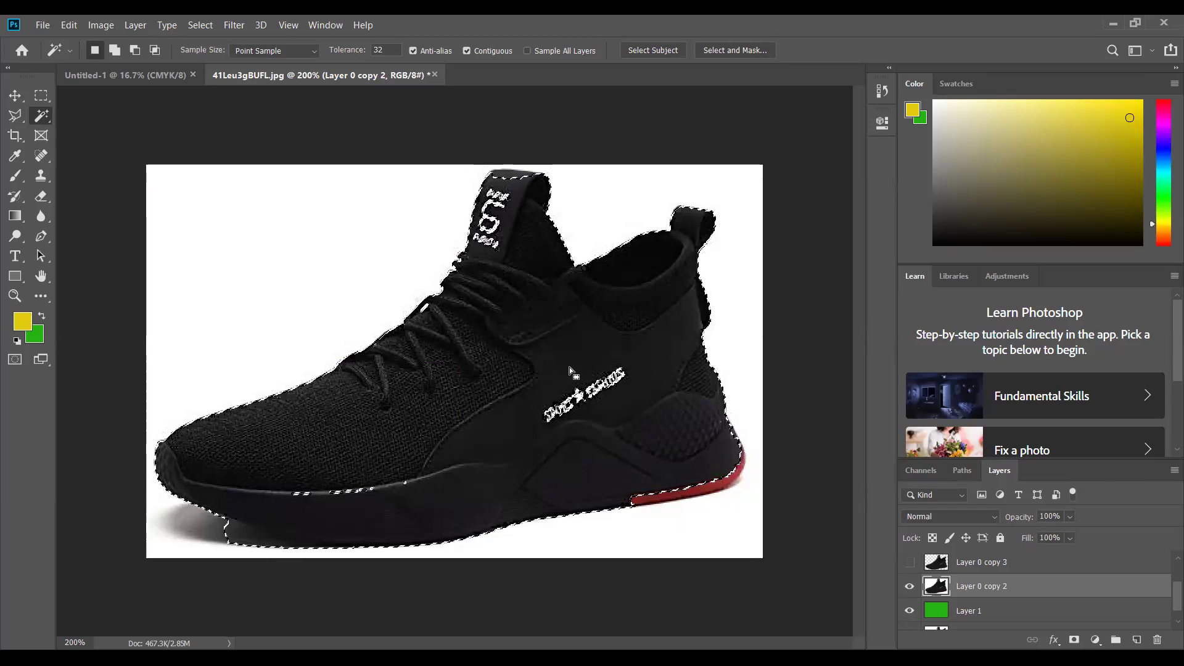
left_click(118, 48)
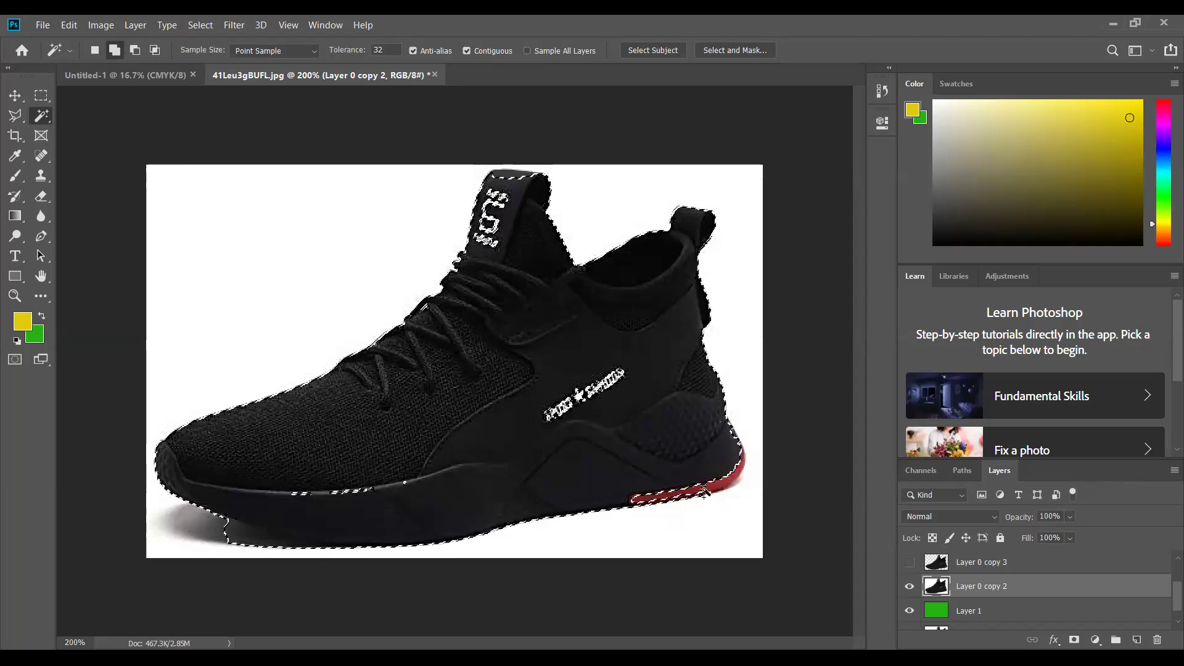
left_click(719, 486)
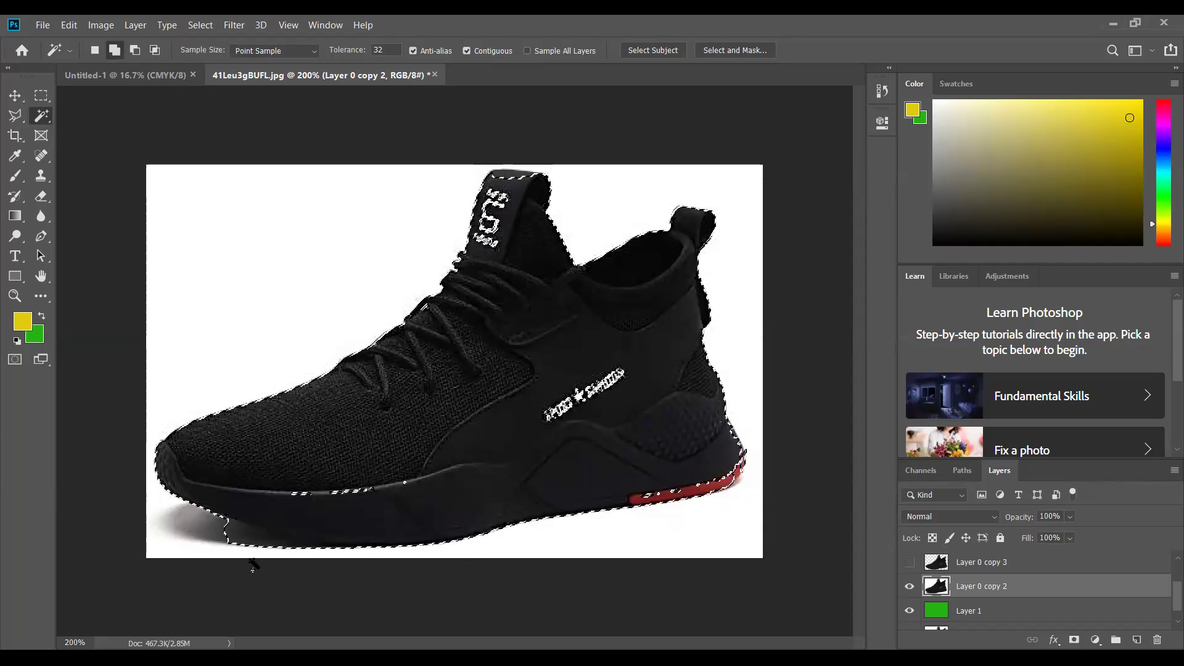
left_click(134, 50)
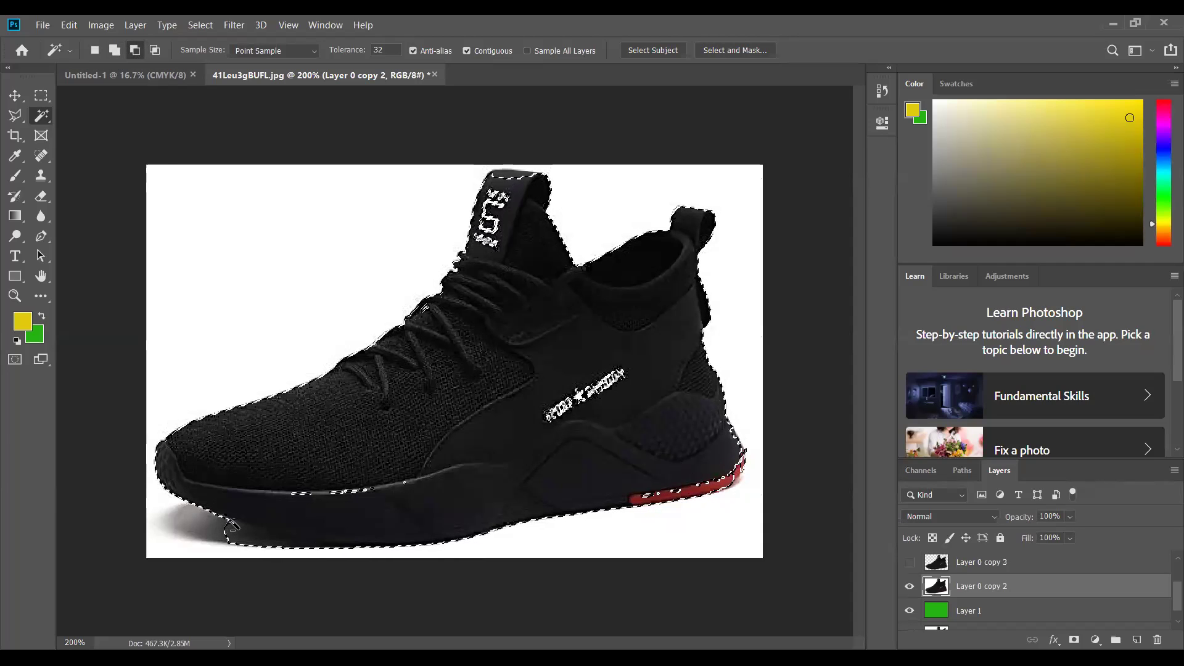
left_click(248, 534)
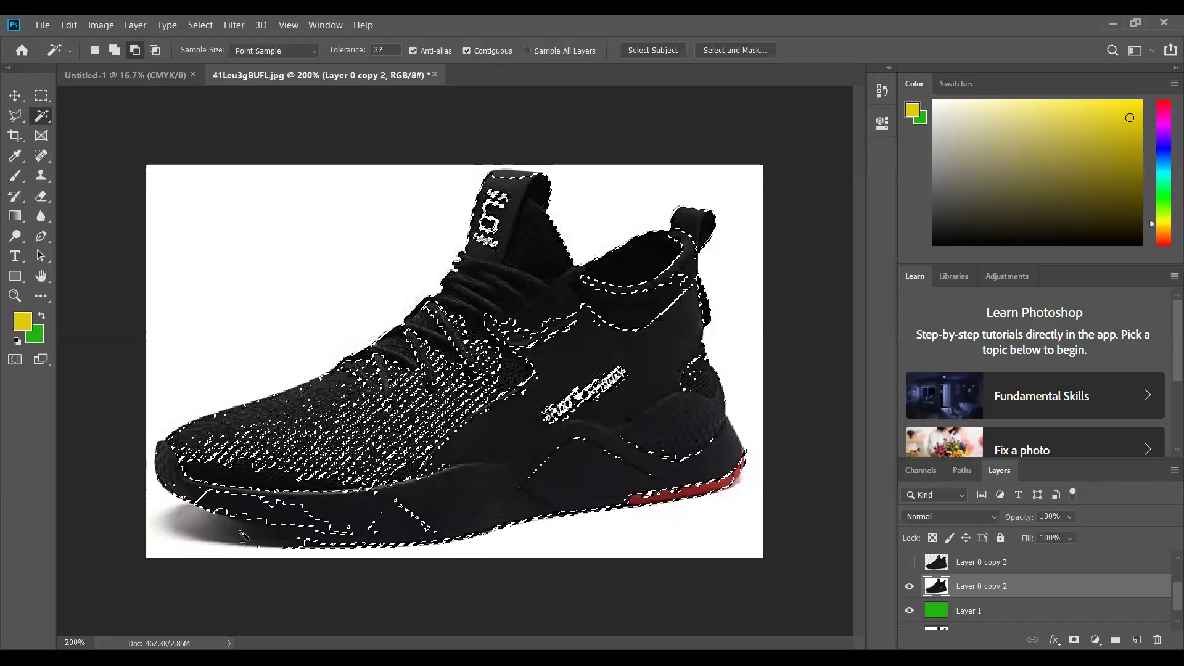
key("ctrl+z")
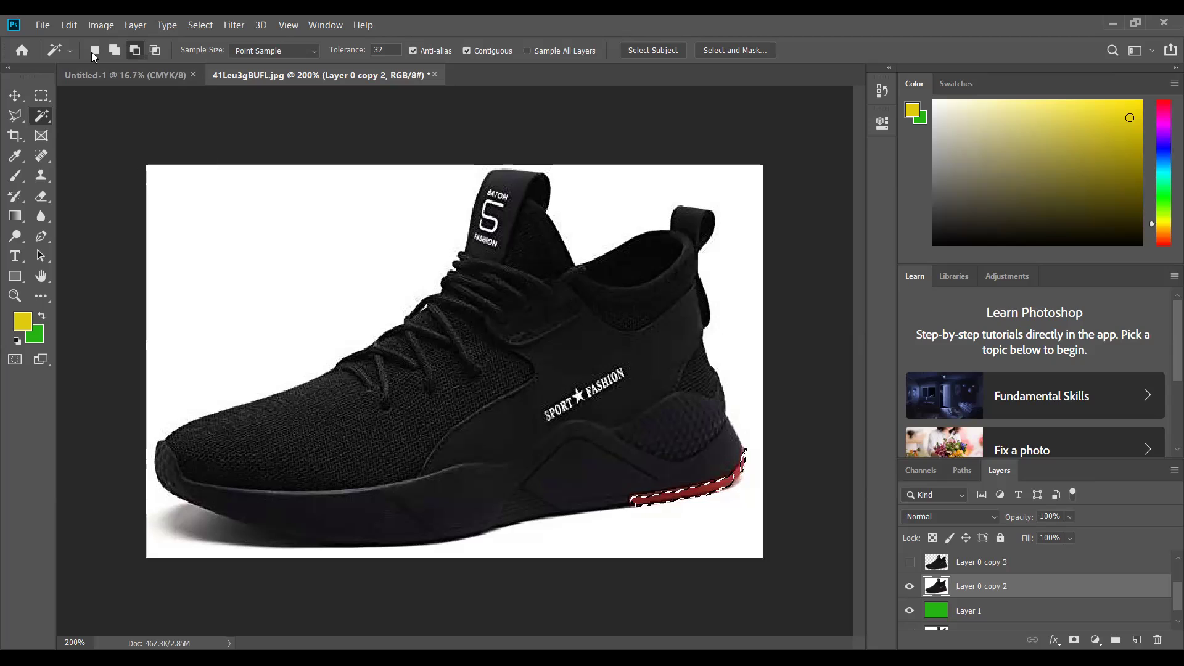
left_click(114, 49)
left_click(574, 349)
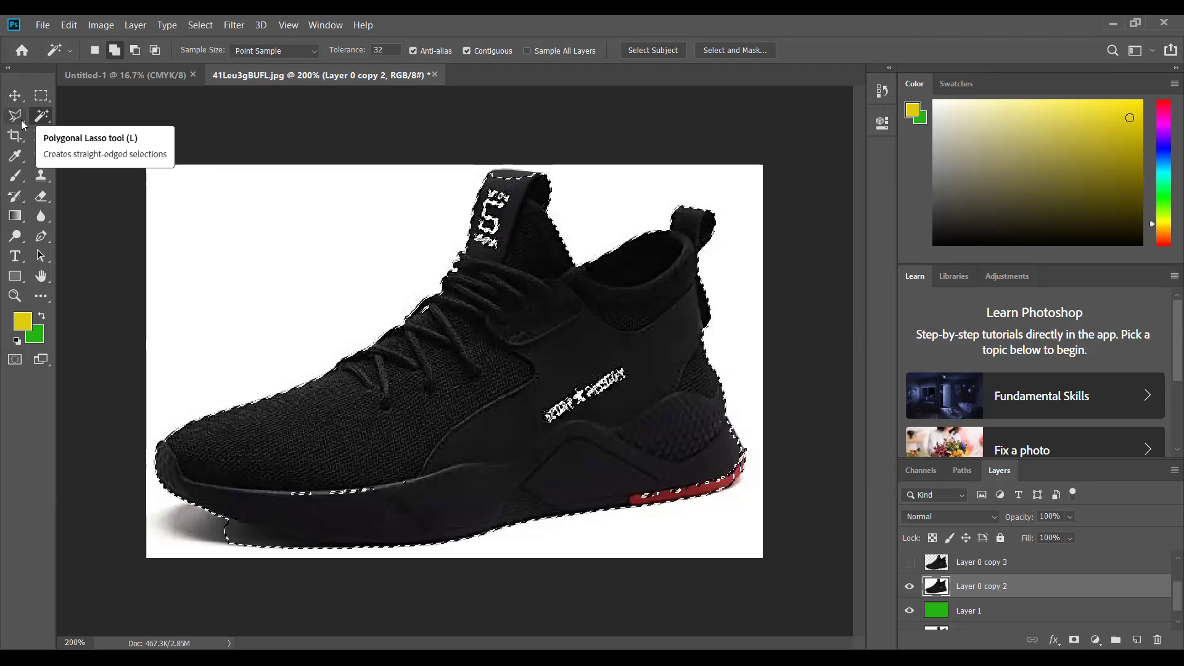
- With the Polygonal Lasso chosen, deselect the shoe and dismiss the no-pixels-selected warning
left_click(23, 125)
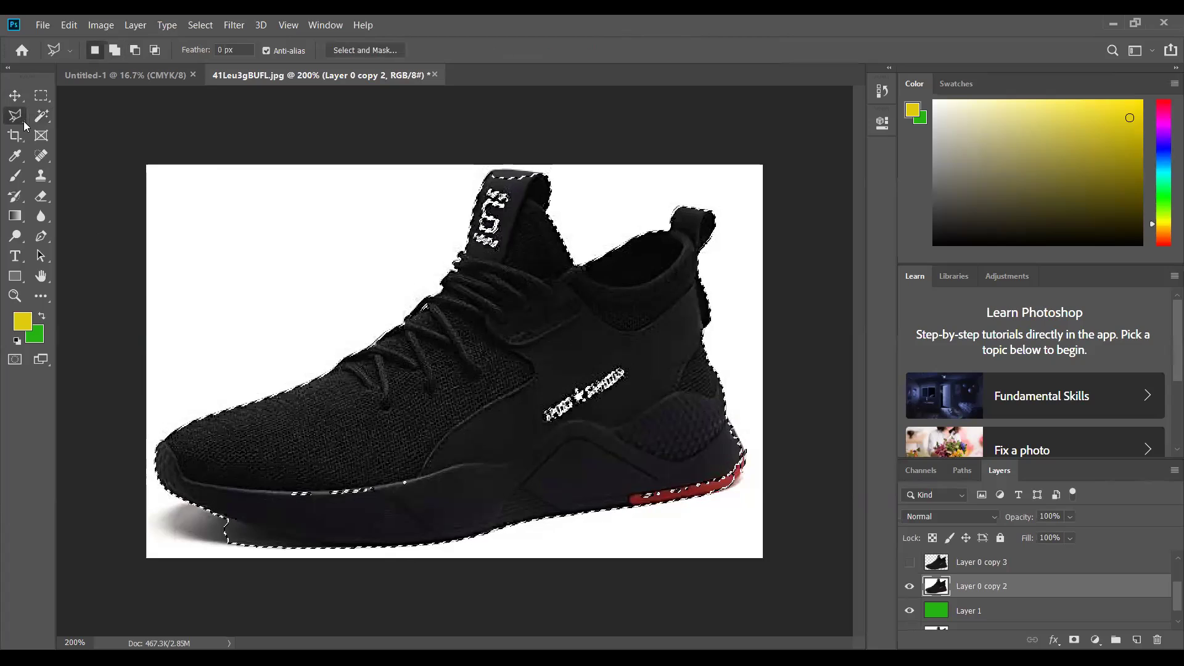
right_click(24, 124)
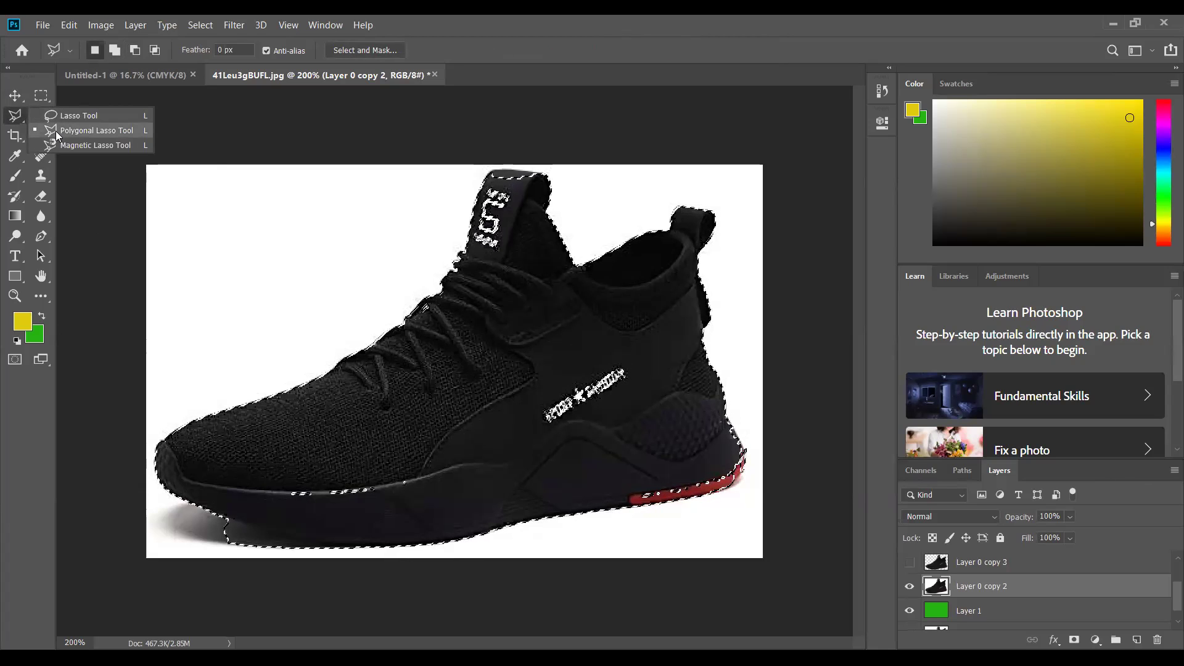
left_click(79, 131)
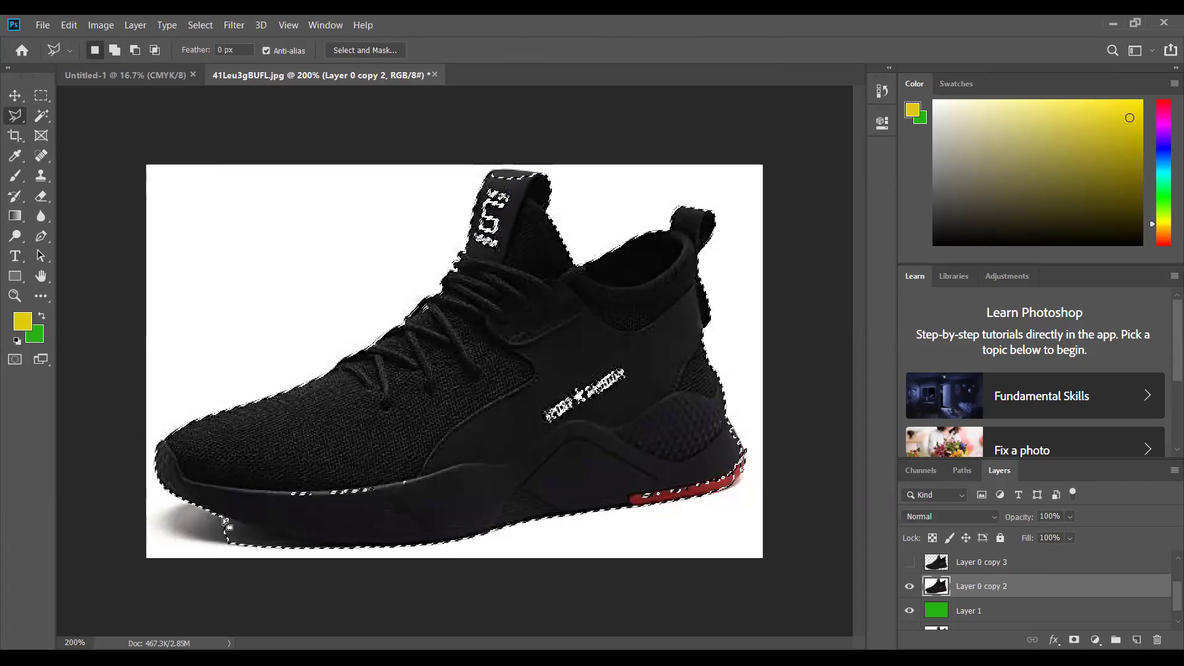
left_click_drag(227, 522, 231, 526)
key("ctrl+d")
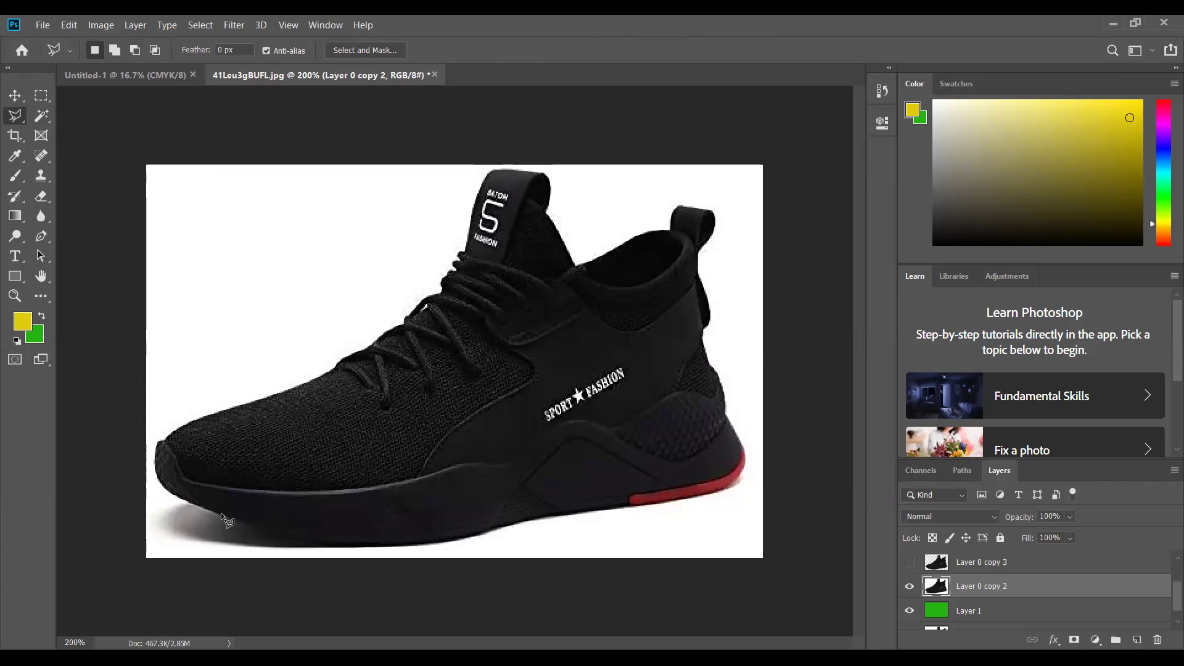
left_click(224, 517)
left_click(226, 522)
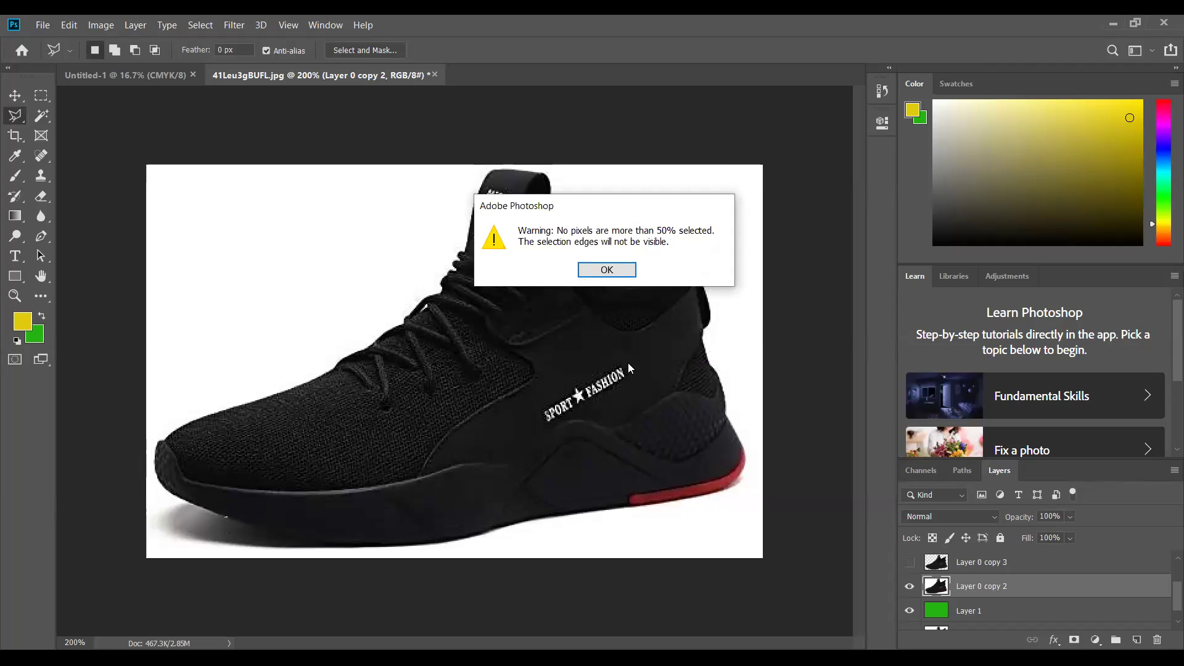
left_click(607, 271)
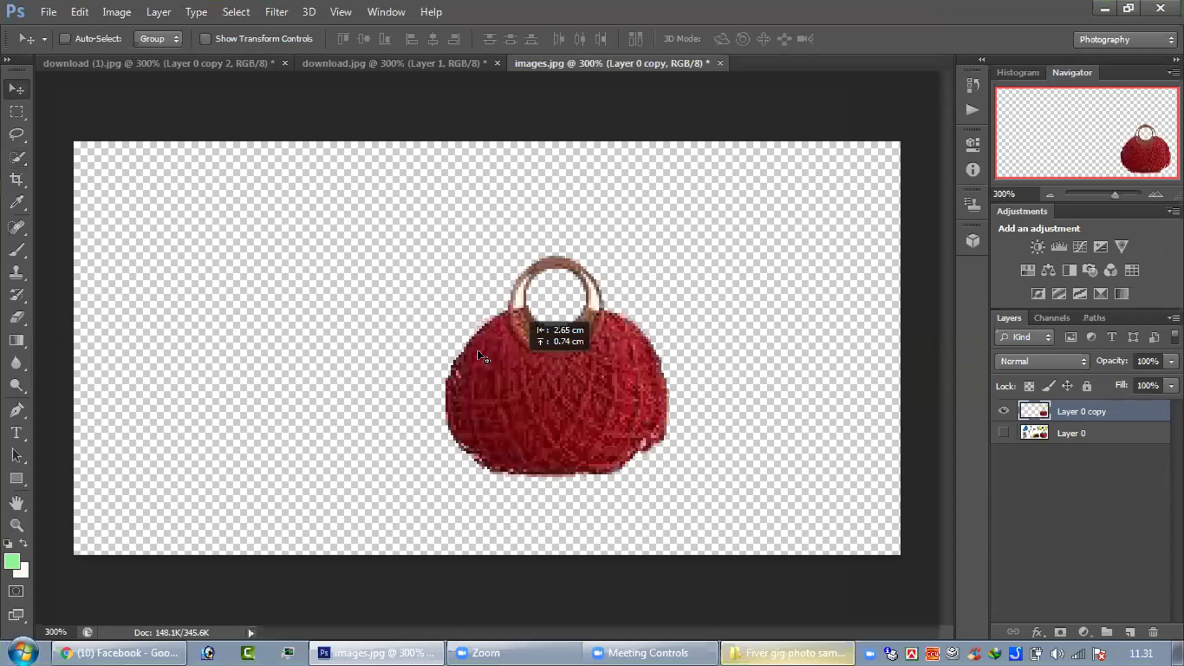
- Move the red bag cutout up and left, undoing an accidental green fill
left_click_drag(530, 318, 497, 301)
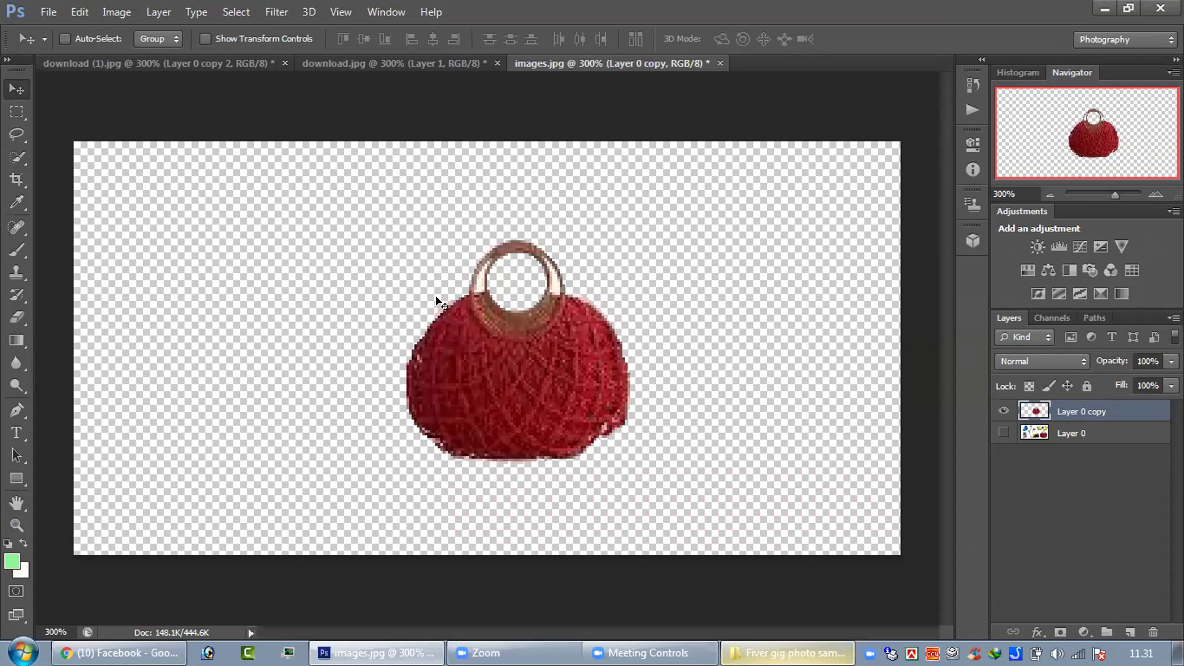
left_click_drag(437, 300, 407, 284)
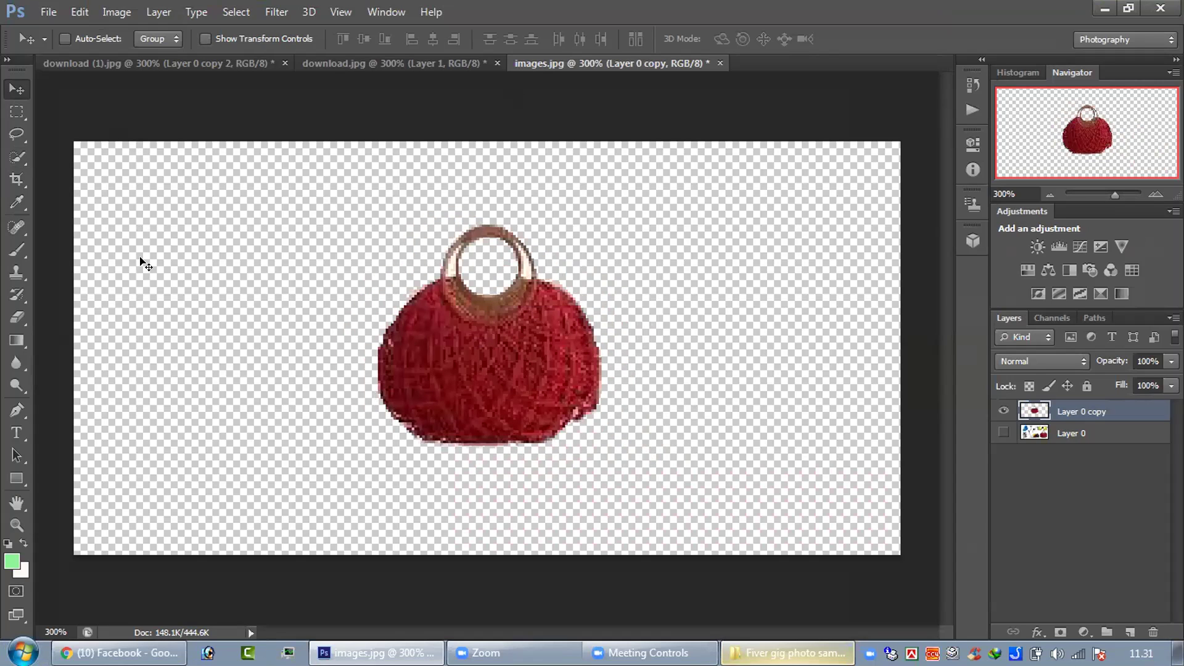
key("alt+BackSpace")
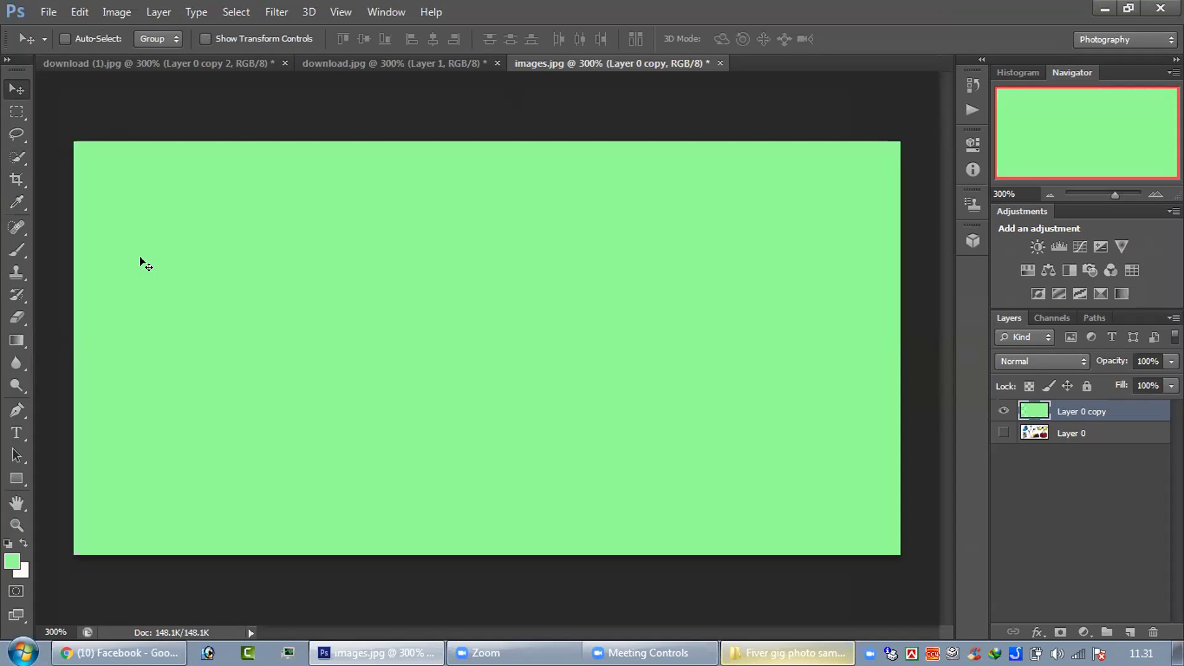
key("ctrl+z")
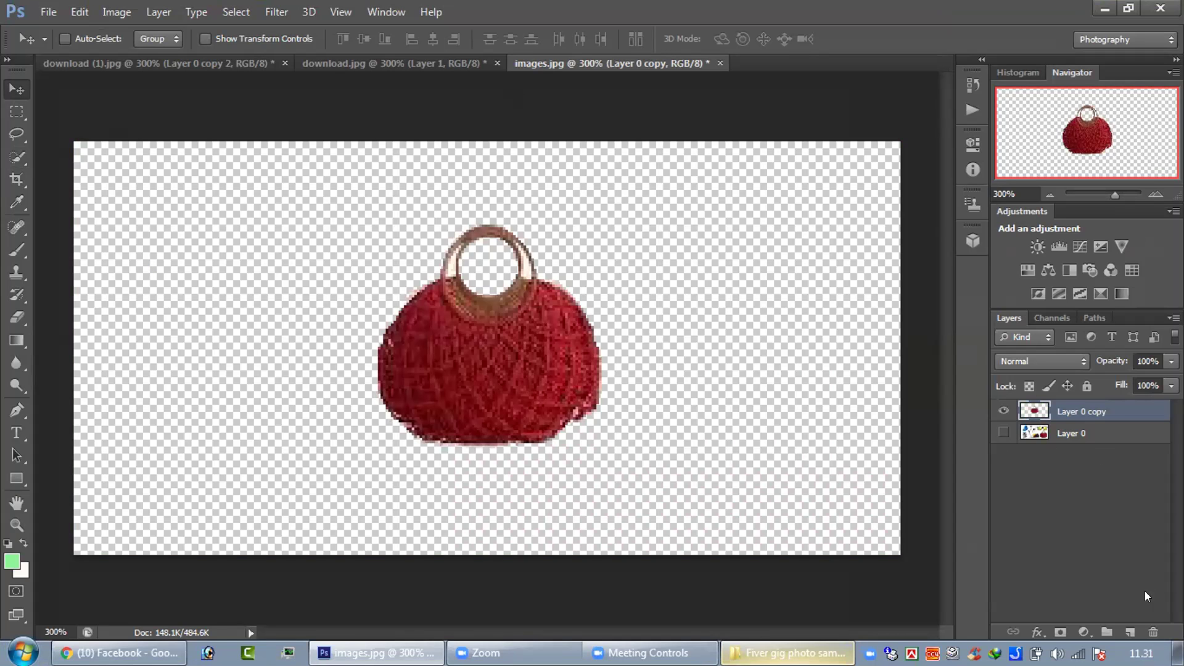
- Add a new layer beneath the bag layer and fill it with green
left_click(1131, 632)
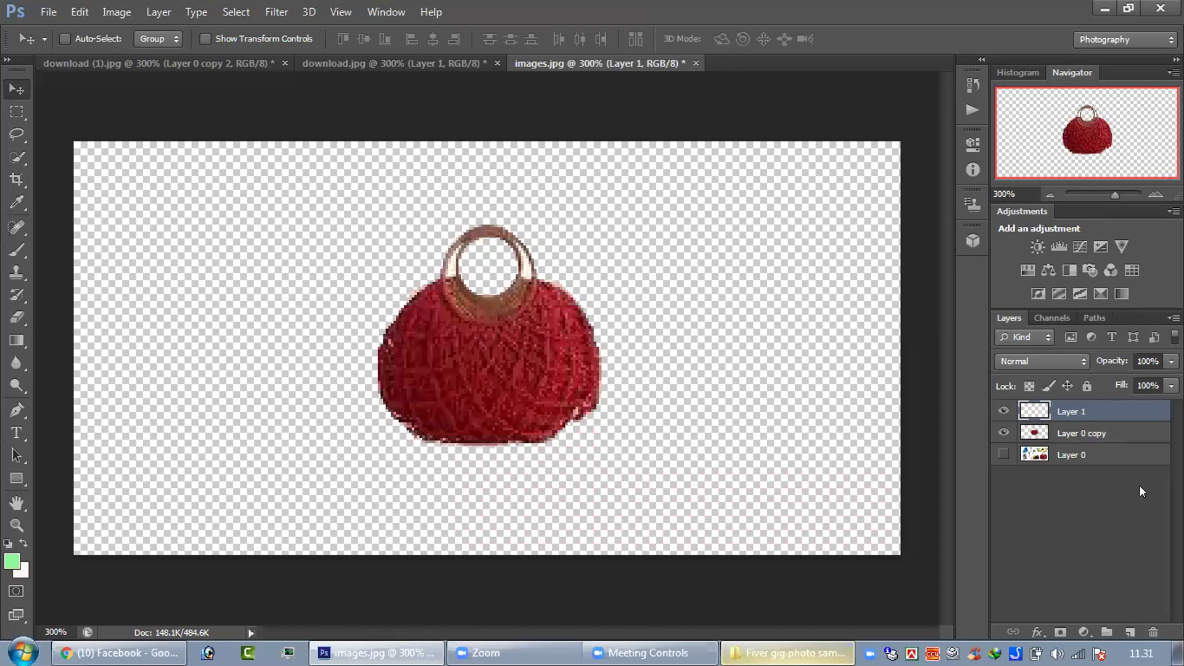
left_click_drag(1122, 426, 1121, 412)
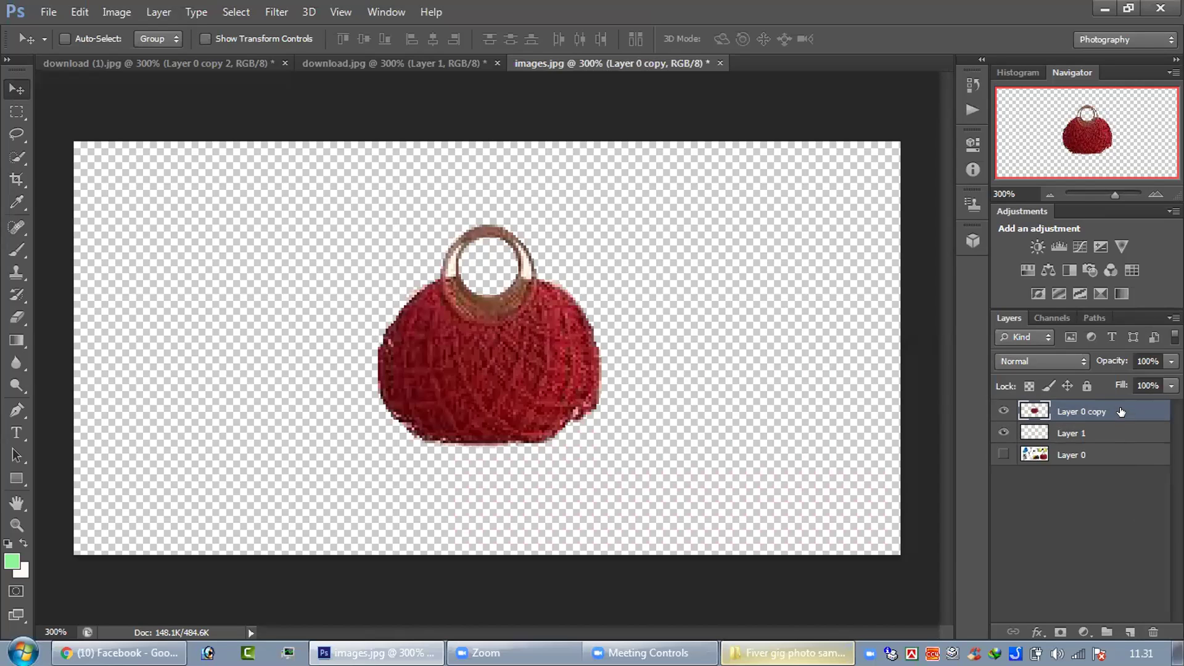
left_click(1101, 429)
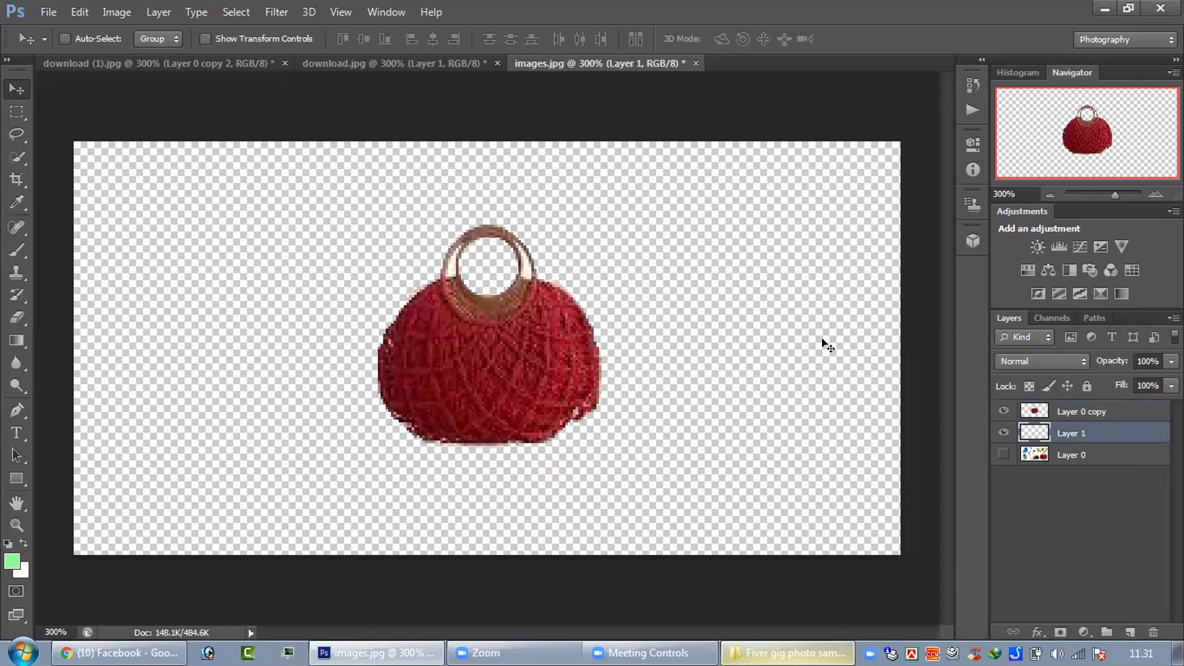
key("alt")
key("alt+BackSpace")
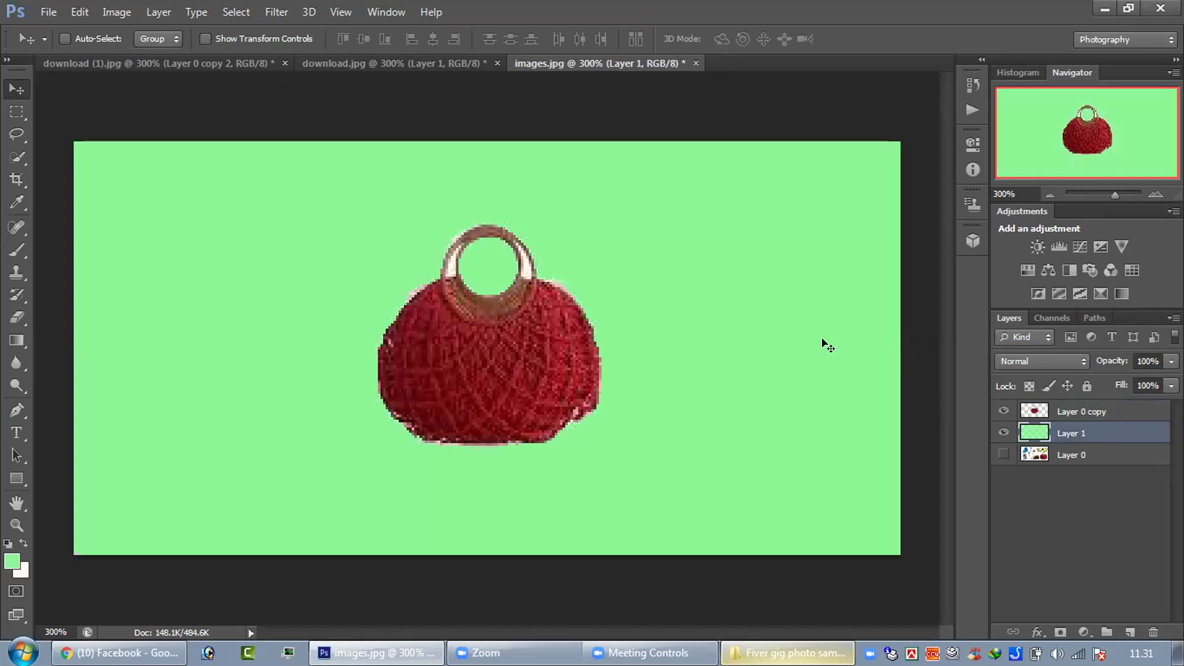
- Refill the new background layer with a lighter, paler green
left_click(11, 561)
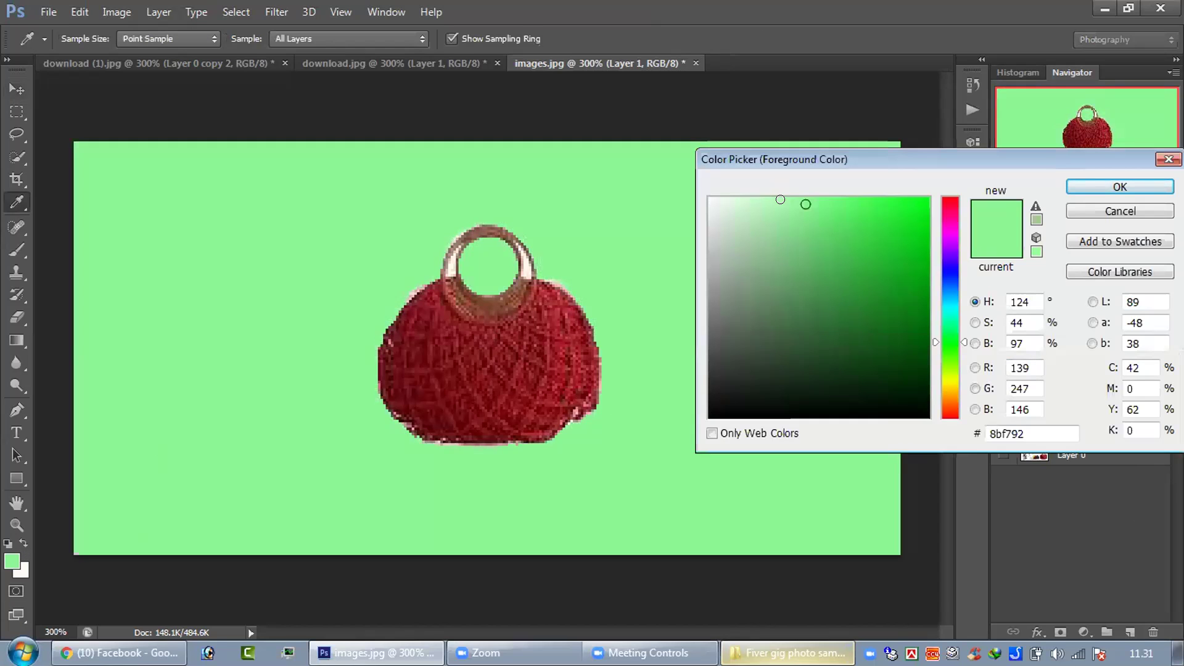
left_click(733, 271)
left_click(747, 217)
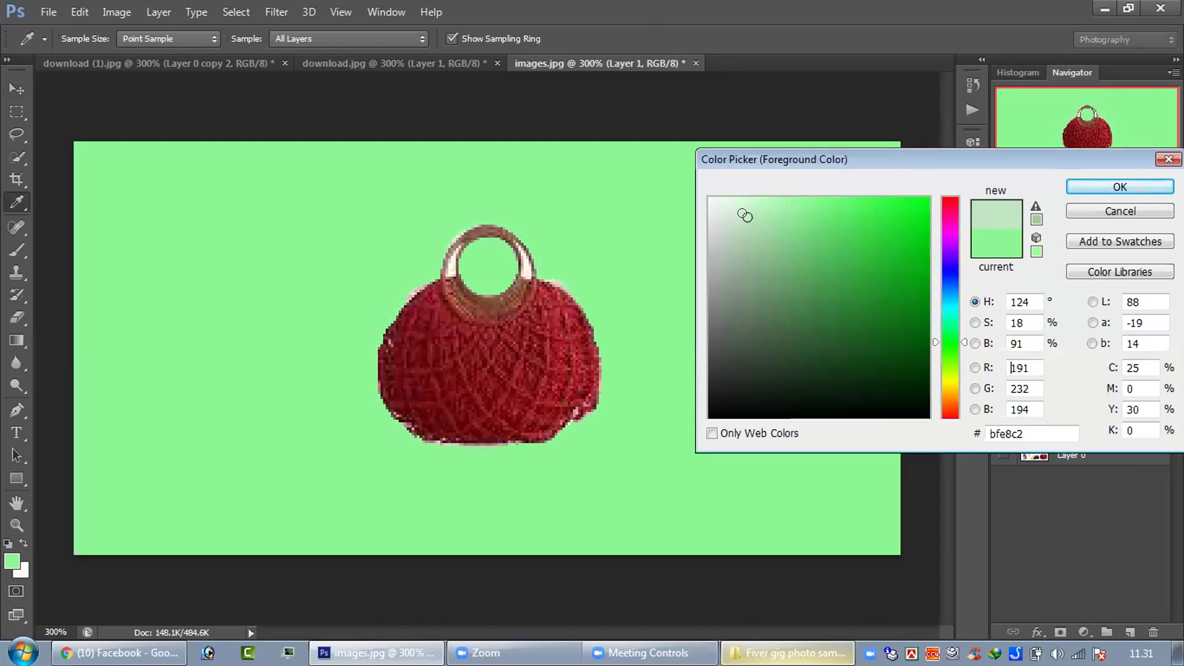
left_click(1075, 185)
key("v")
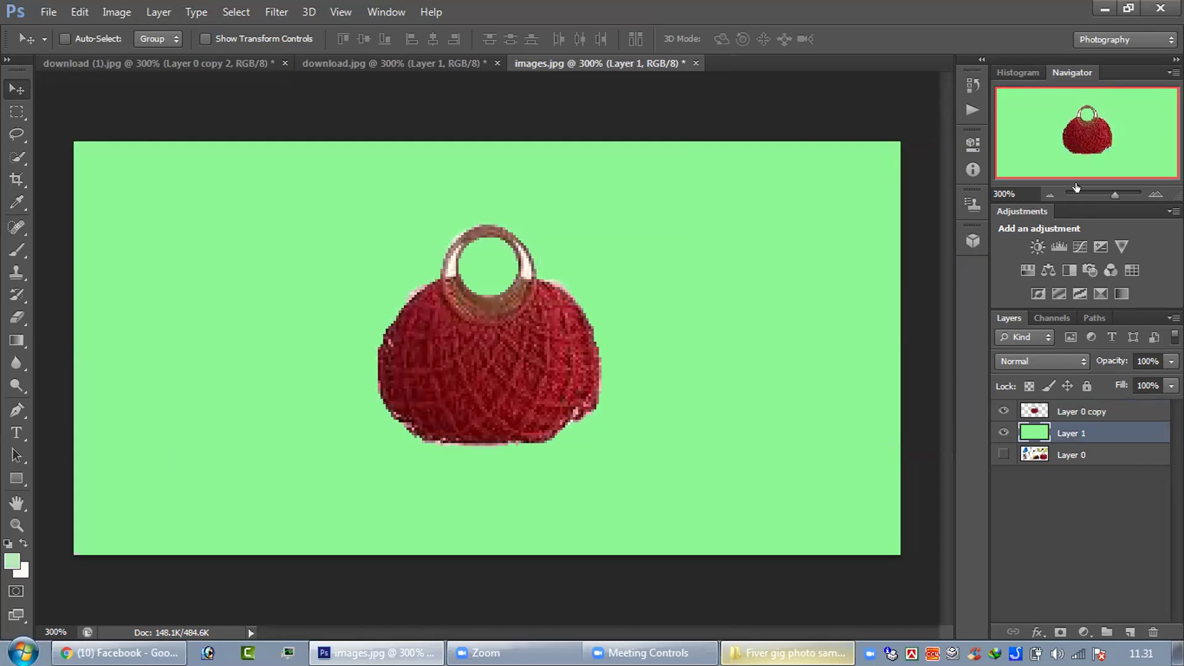
key("alt+BackSpace")
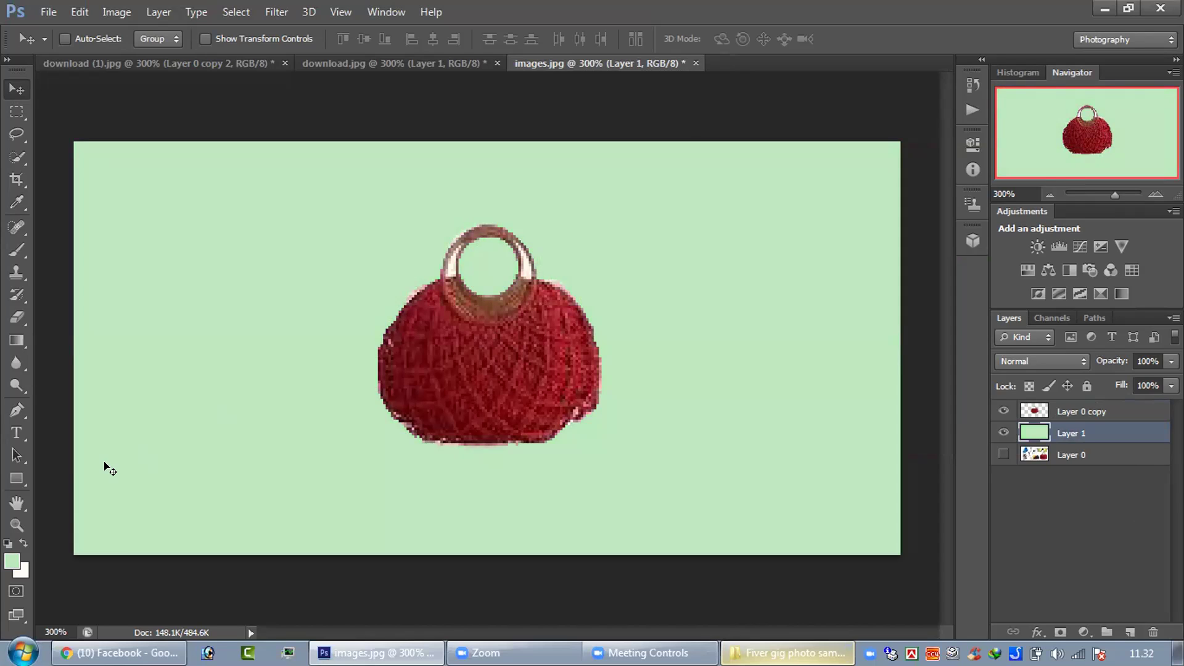
- Set the foreground colour to black and fill the background layer with it
left_click(11, 561)
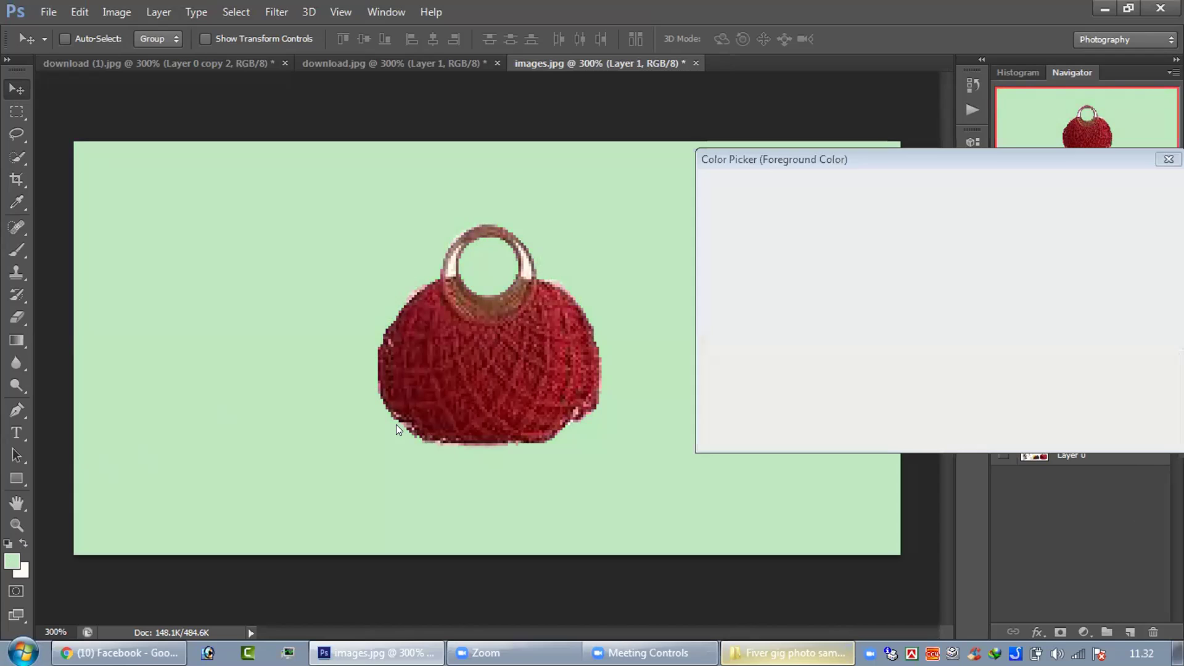
left_click_drag(744, 410, 735, 355)
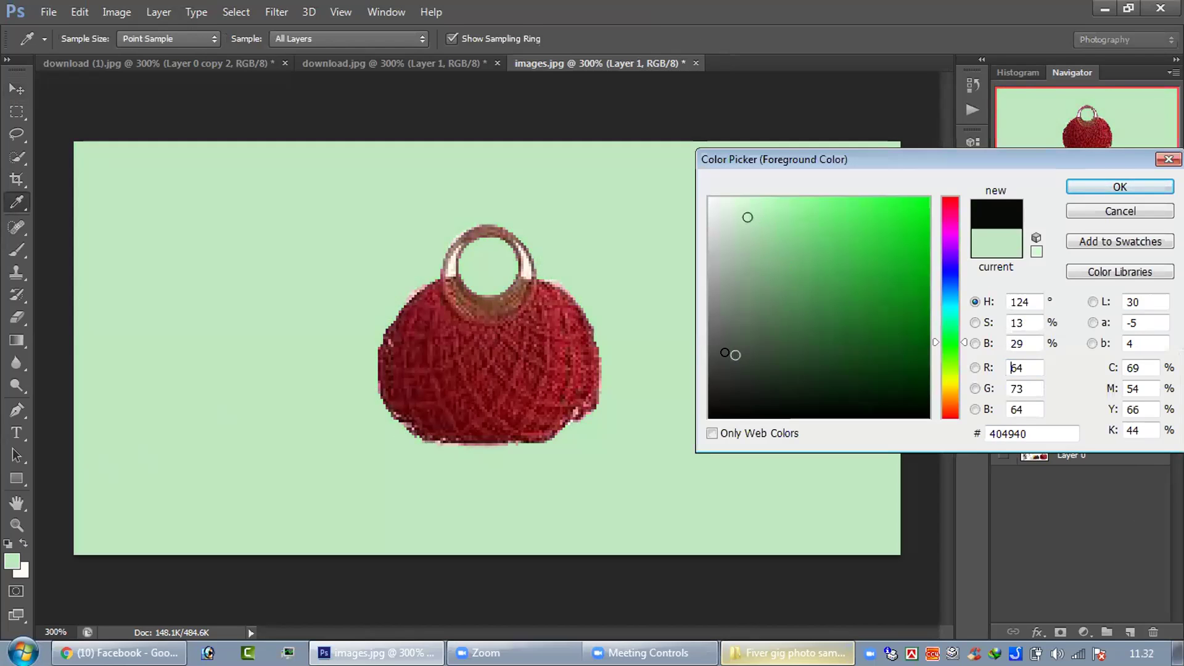
mouse_move(735, 354)
left_mouse_down()
mouse_move(928, 402)
mouse_move(915, 416)
left_mouse_up()
left_click(1102, 185)
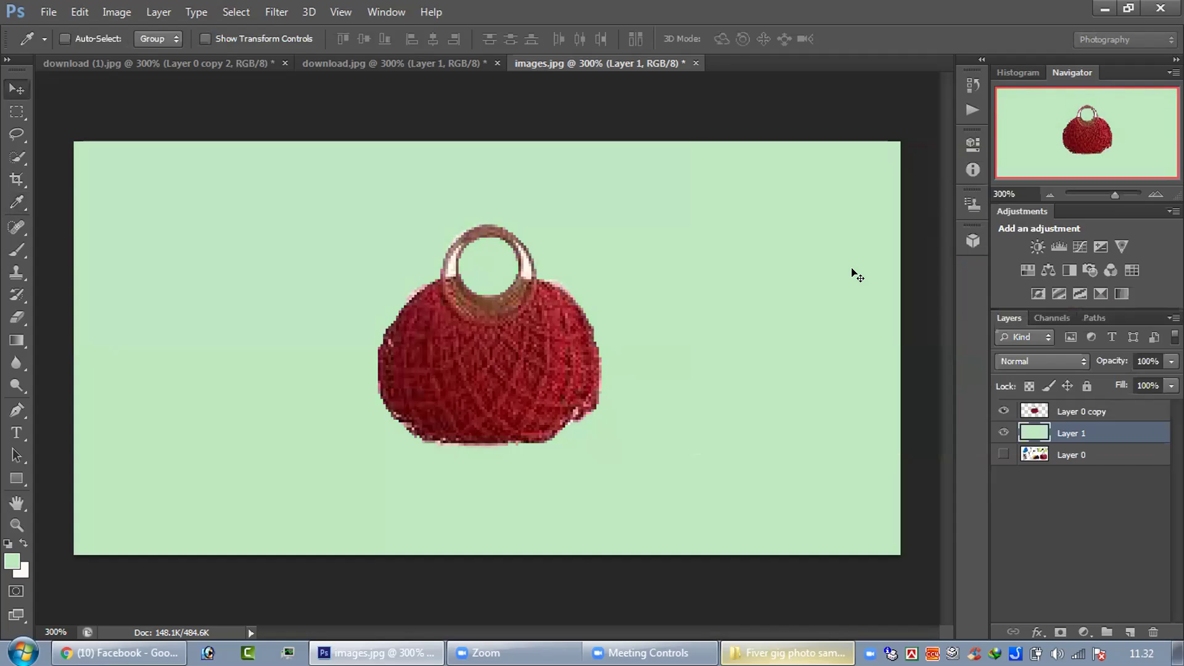
key("alt+BackSpace")
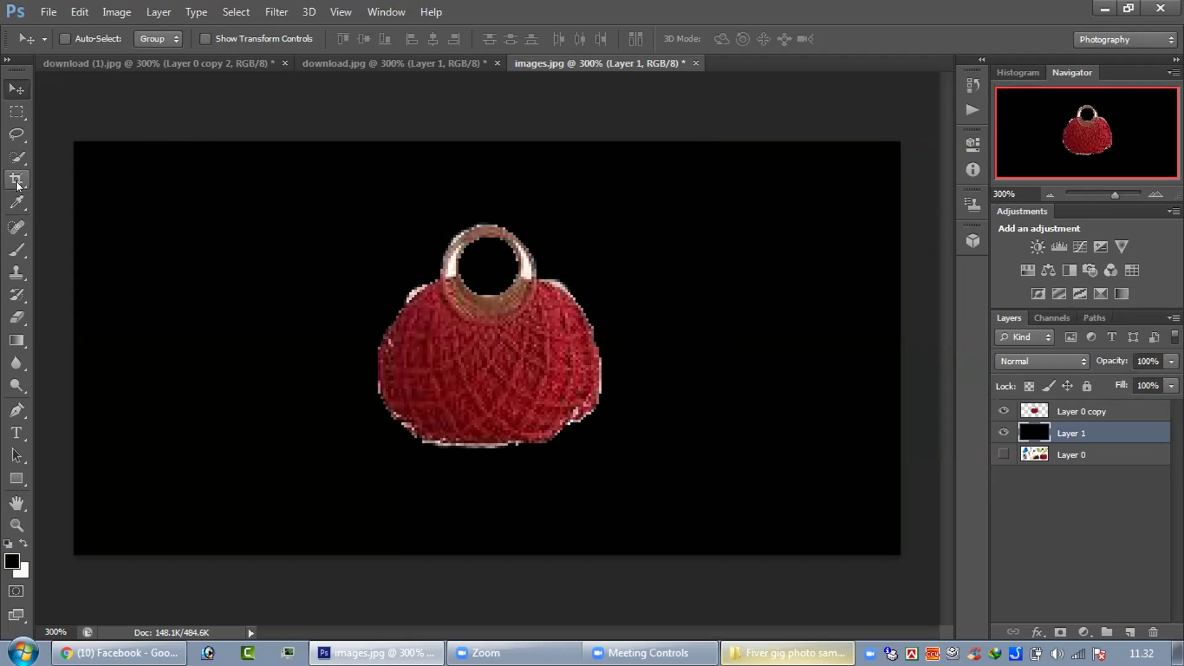
left_click(19, 226)
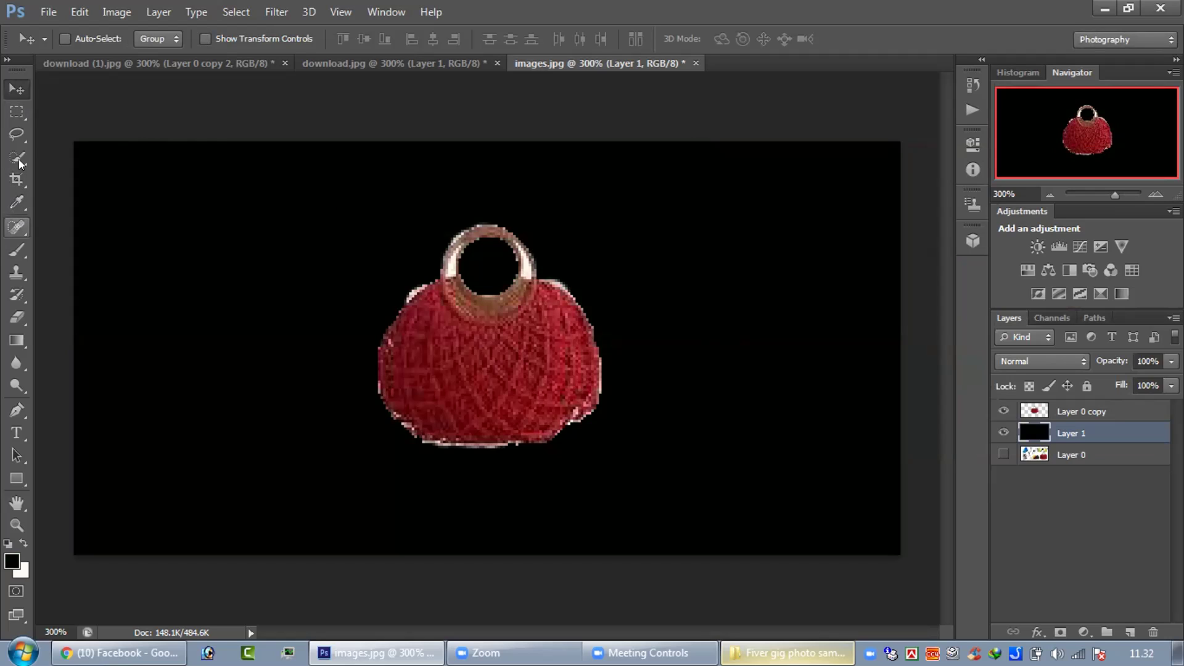
- Quick-select the leftover background at the bag's upper-left edge, delete it, then undo
left_click_drag(20, 163, 74, 174)
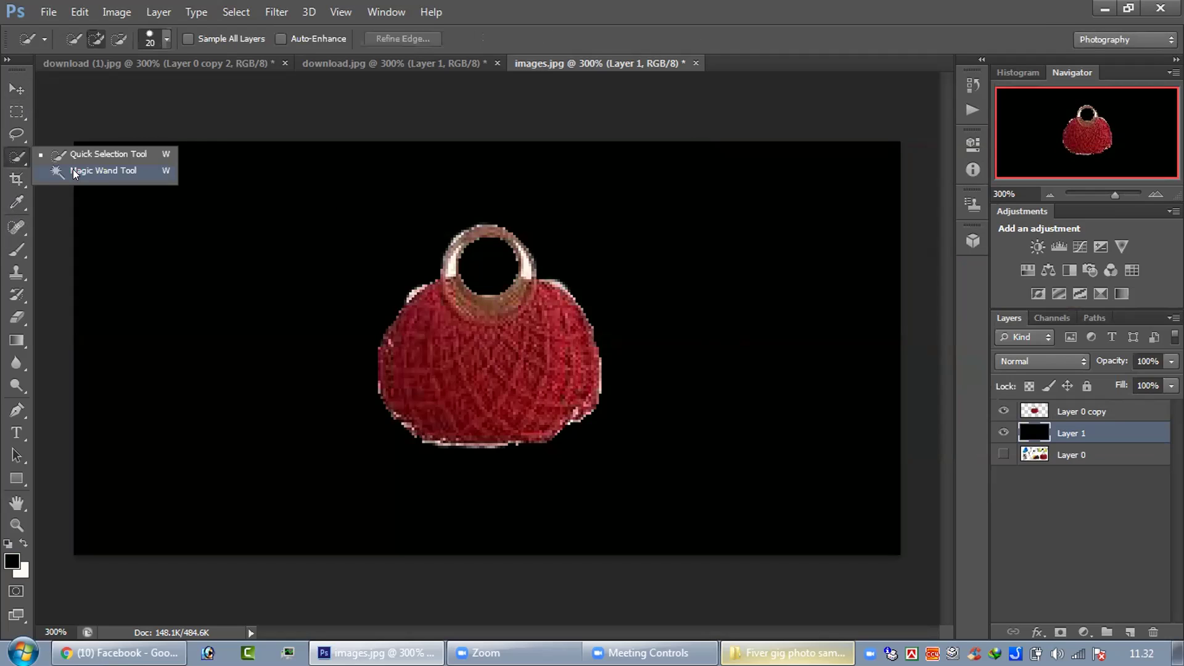
left_click(74, 173)
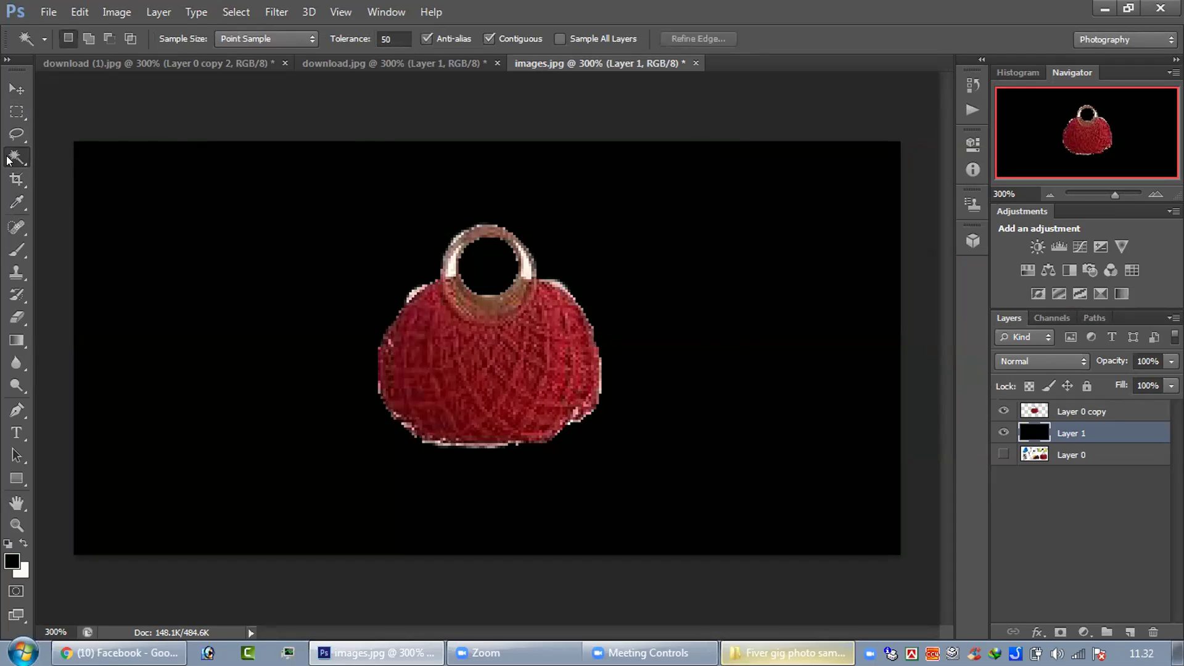
left_click_drag(16, 158, 60, 156)
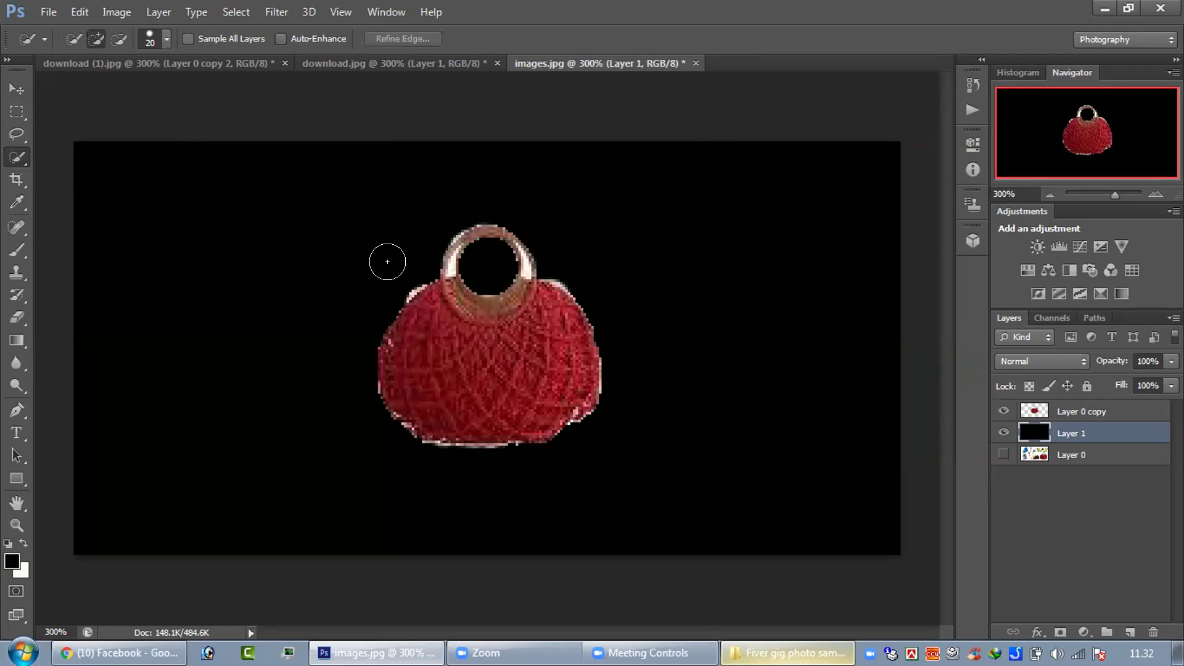
left_click_drag(387, 261, 399, 272)
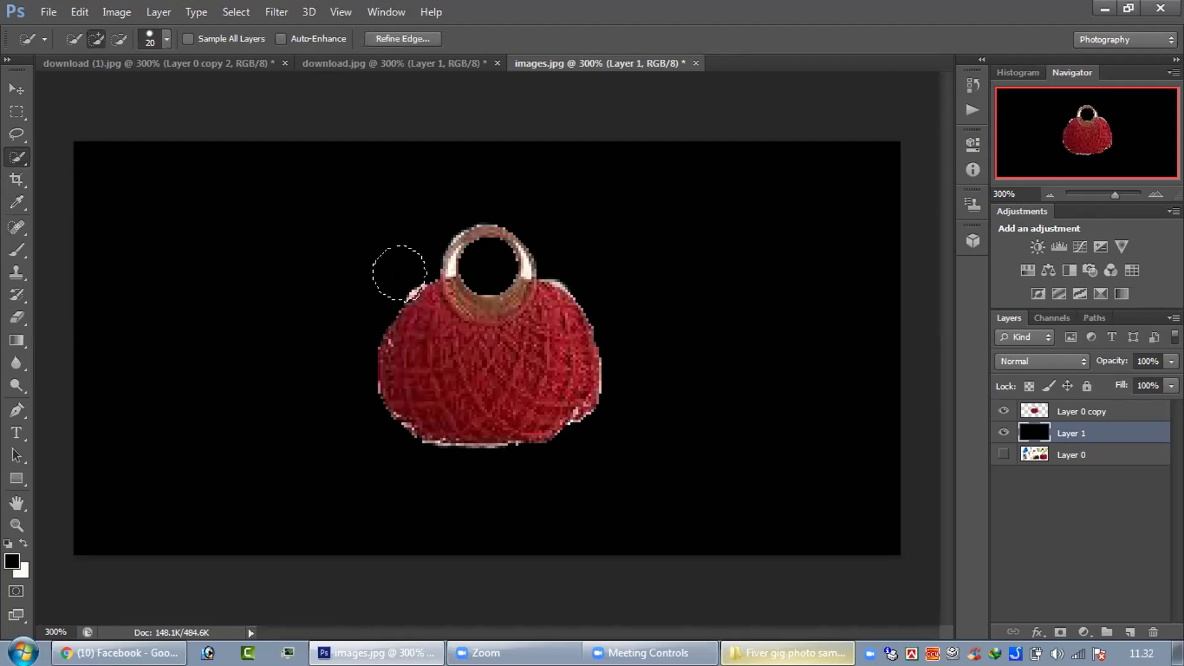
key("Delete")
key("ctrl+d")
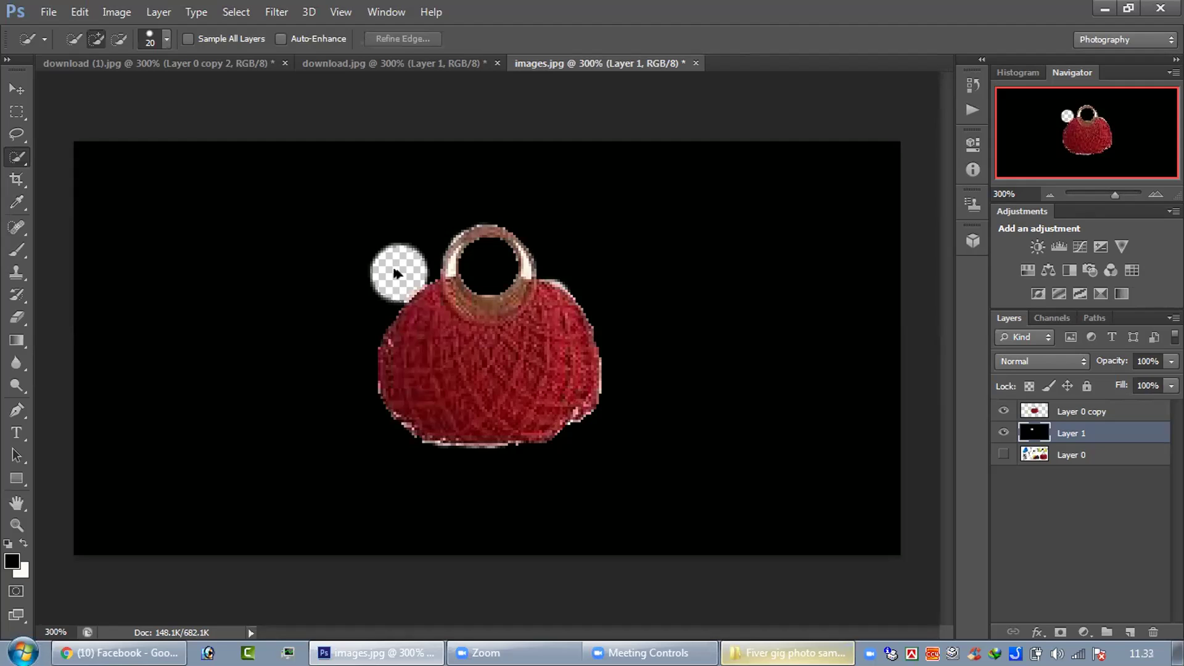
key("ctrl+alt+z")
key("ctrl+alt+z")
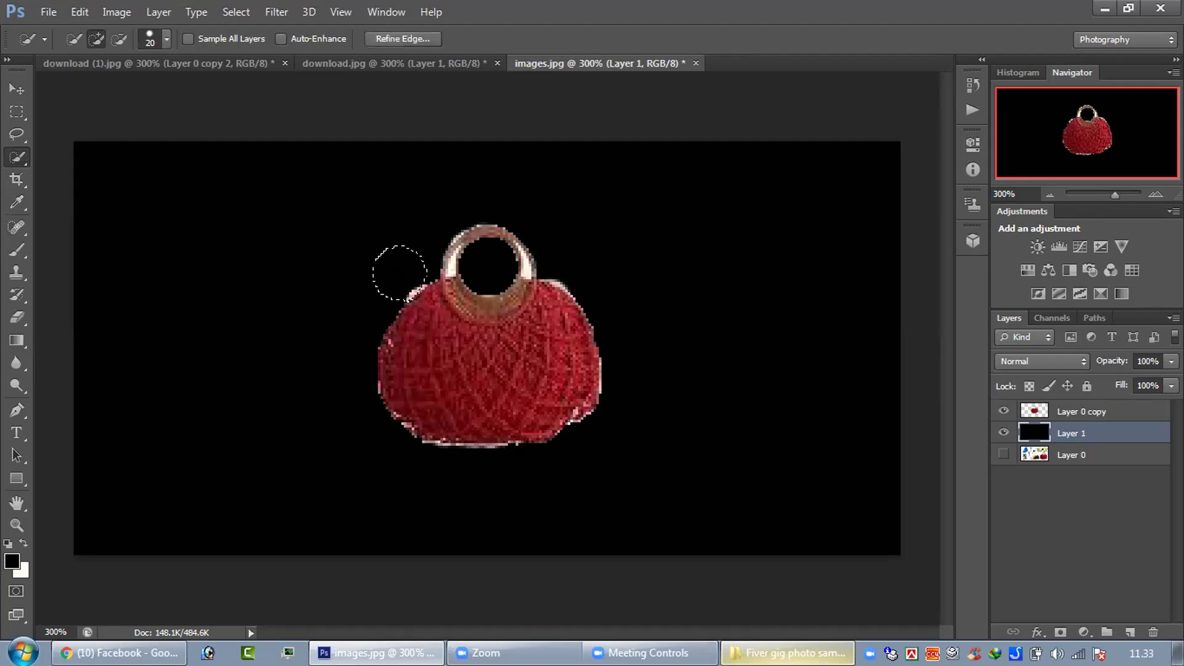
- With a smaller brush, select the leftover patch at the bag's shoulder, then select all
key("ctrl+d")
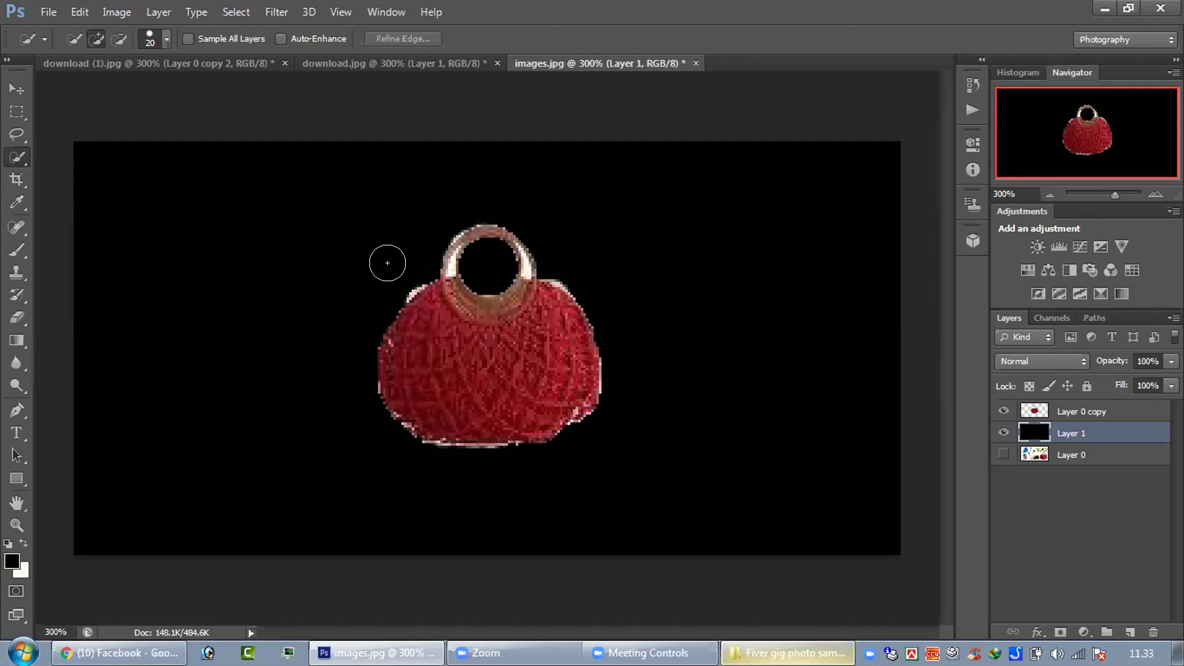
key("bracketleft")
left_click(397, 279)
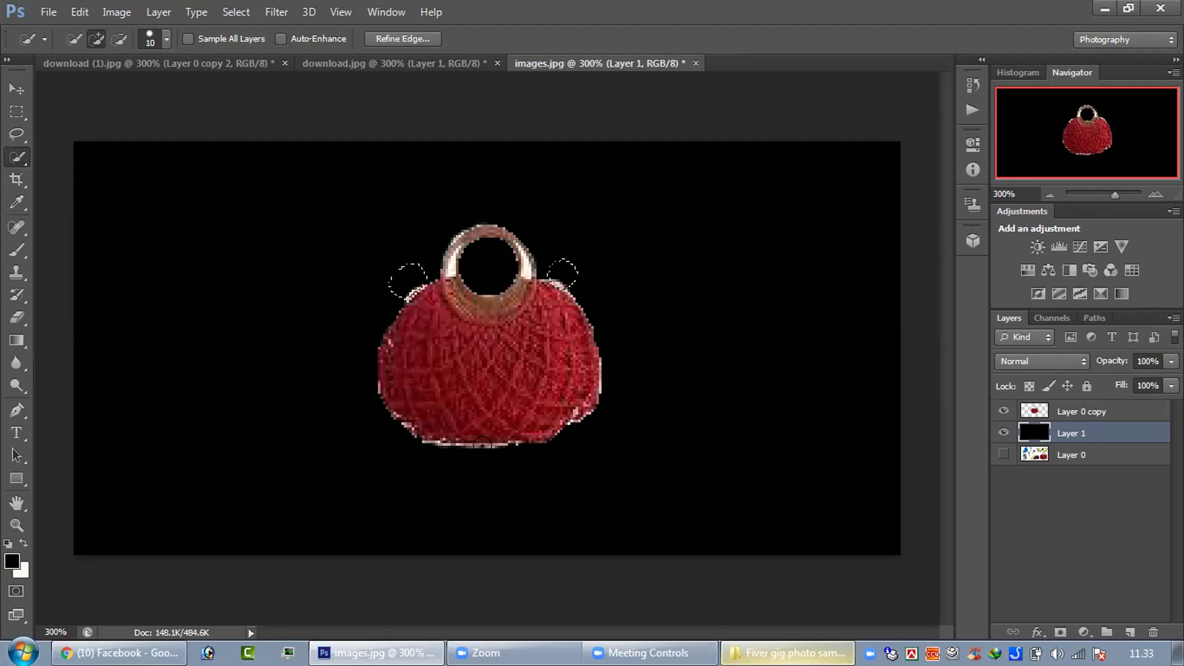
key("ctrl+a")
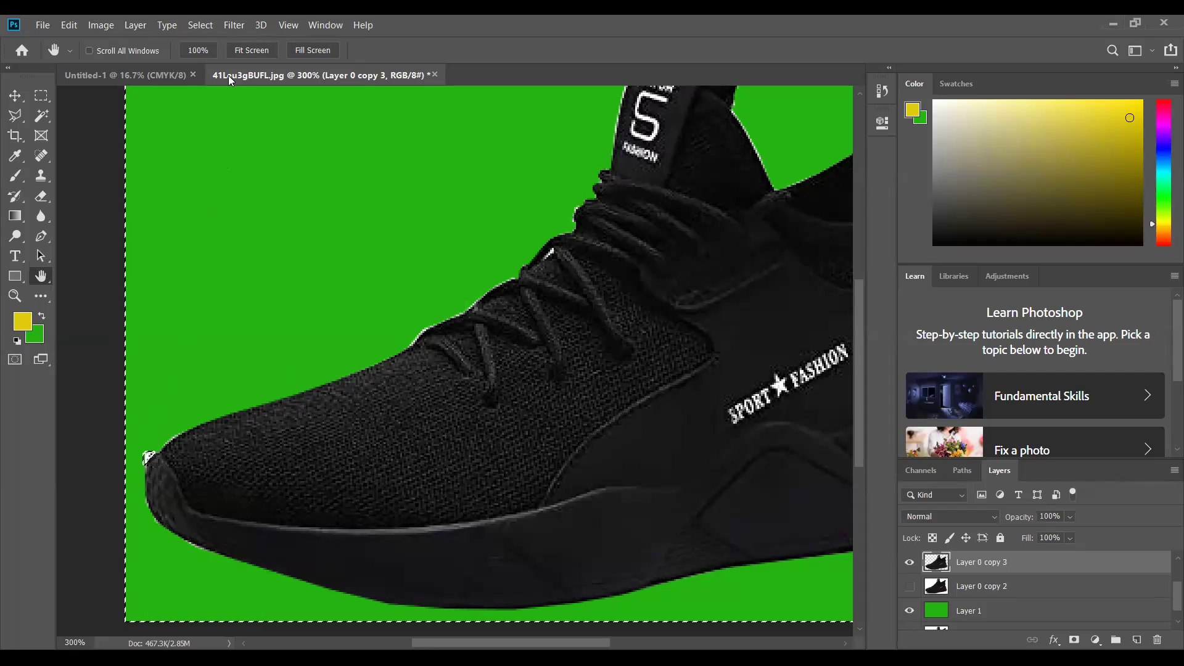
- Deselect the sneaker cutout and zoom in on its edge against the green
left_click(199, 25)
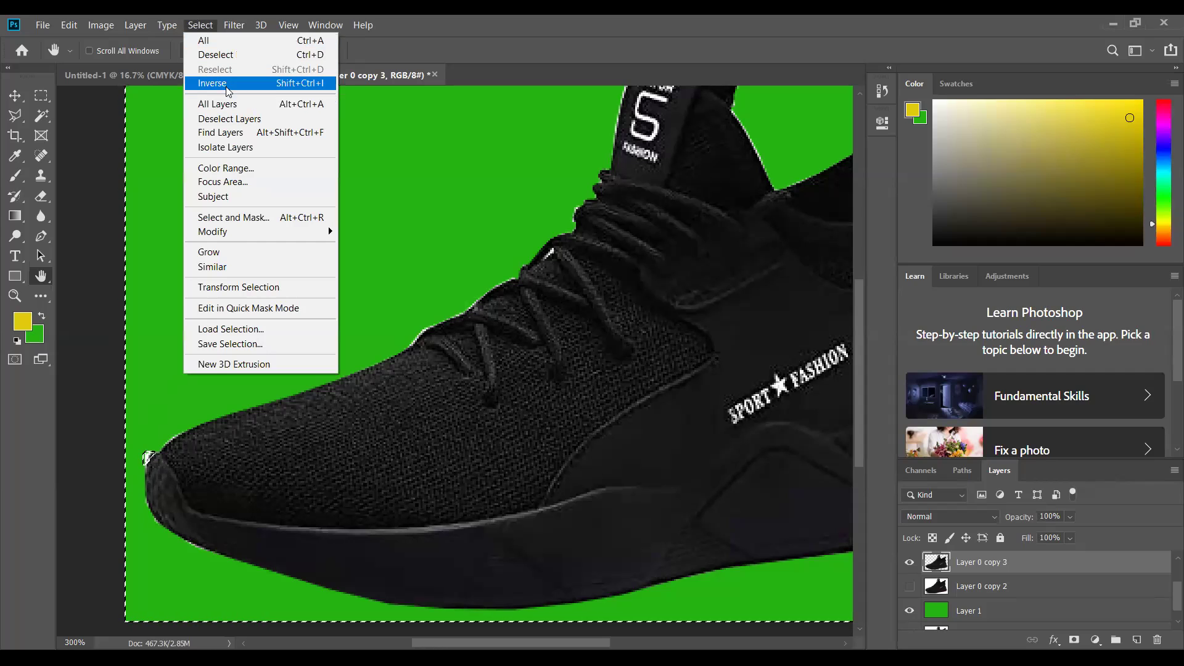
left_click(222, 55)
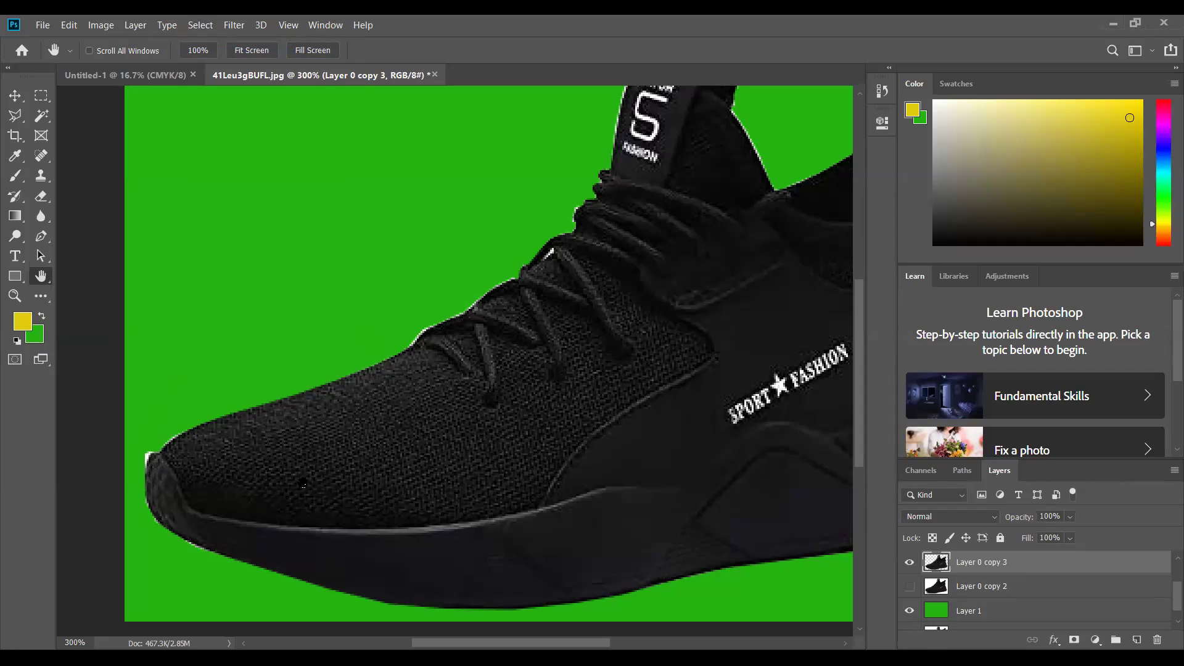
scroll(304, 484, "up", 3)
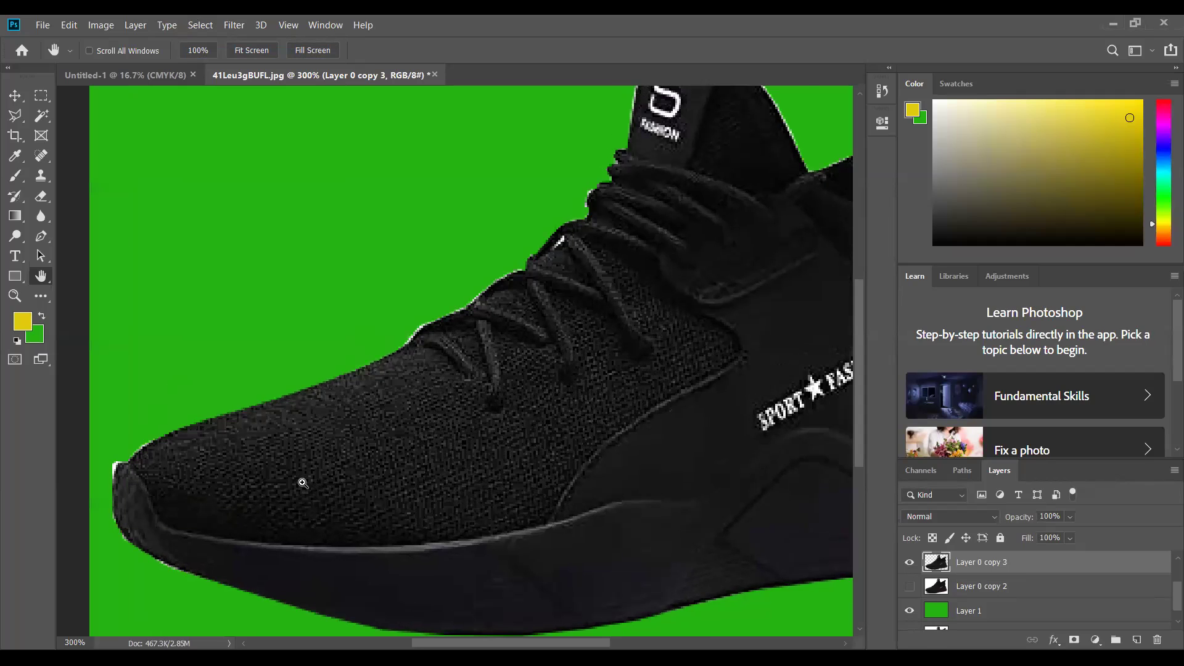
scroll(261, 444, "up", 3)
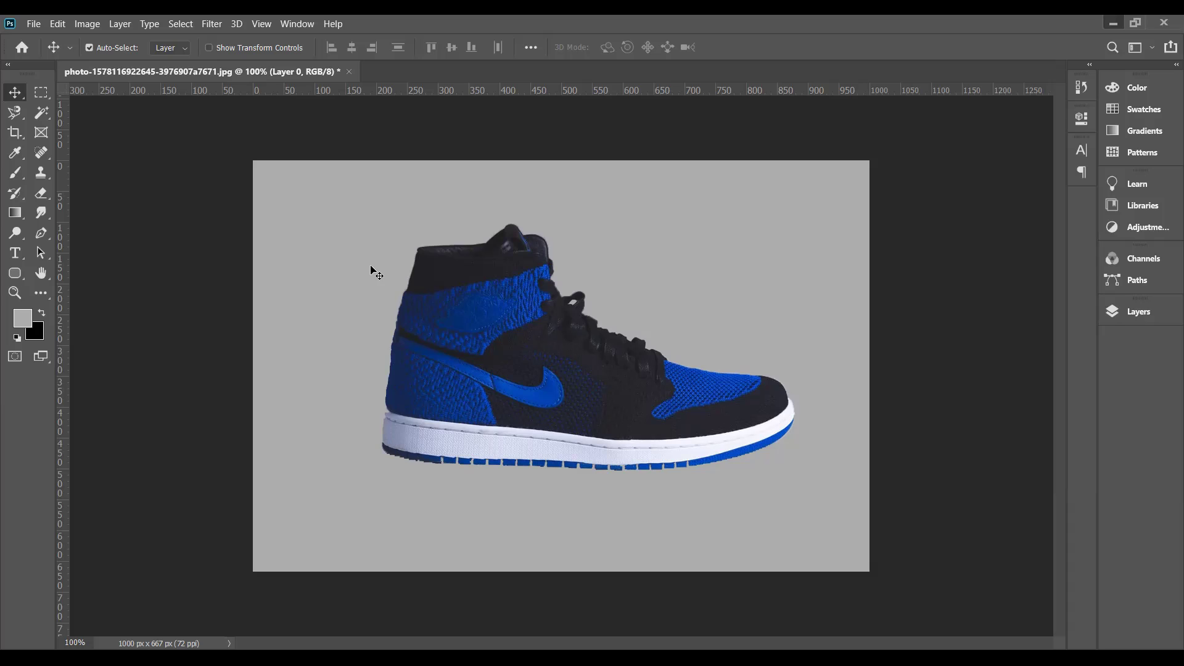
key("ctrl")
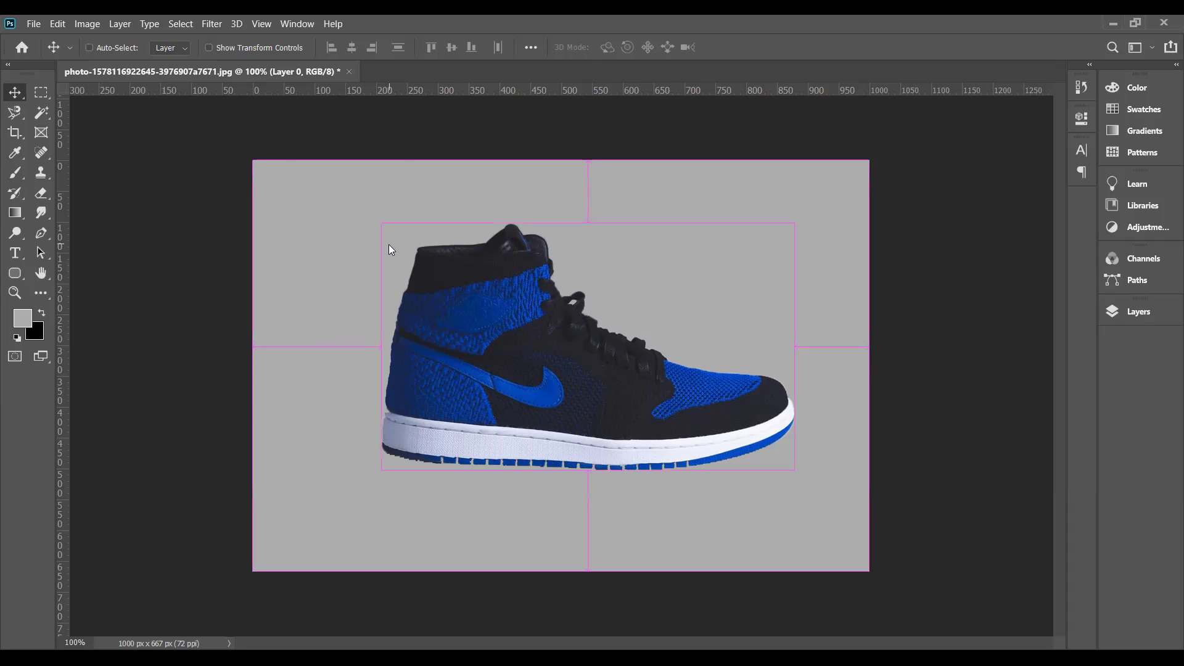
key("ctrl+o")
left_click(174, 150)
double_click(174, 150)
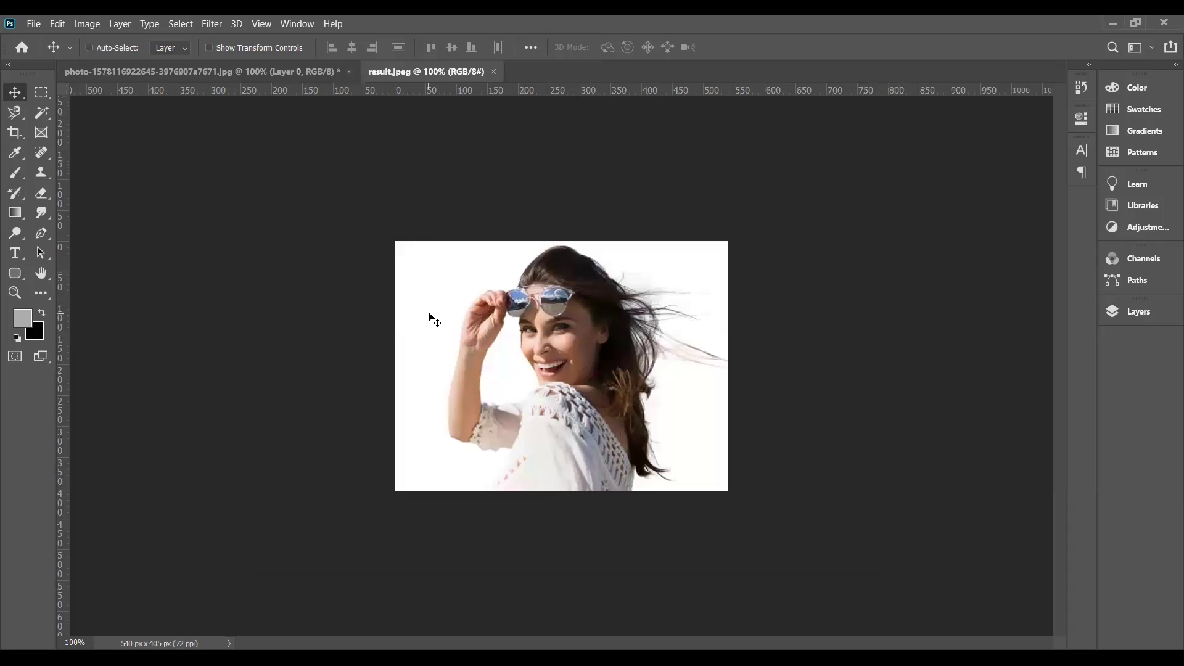
key("ctrl+o")
left_click(525, 387)
key("ctrl+0")
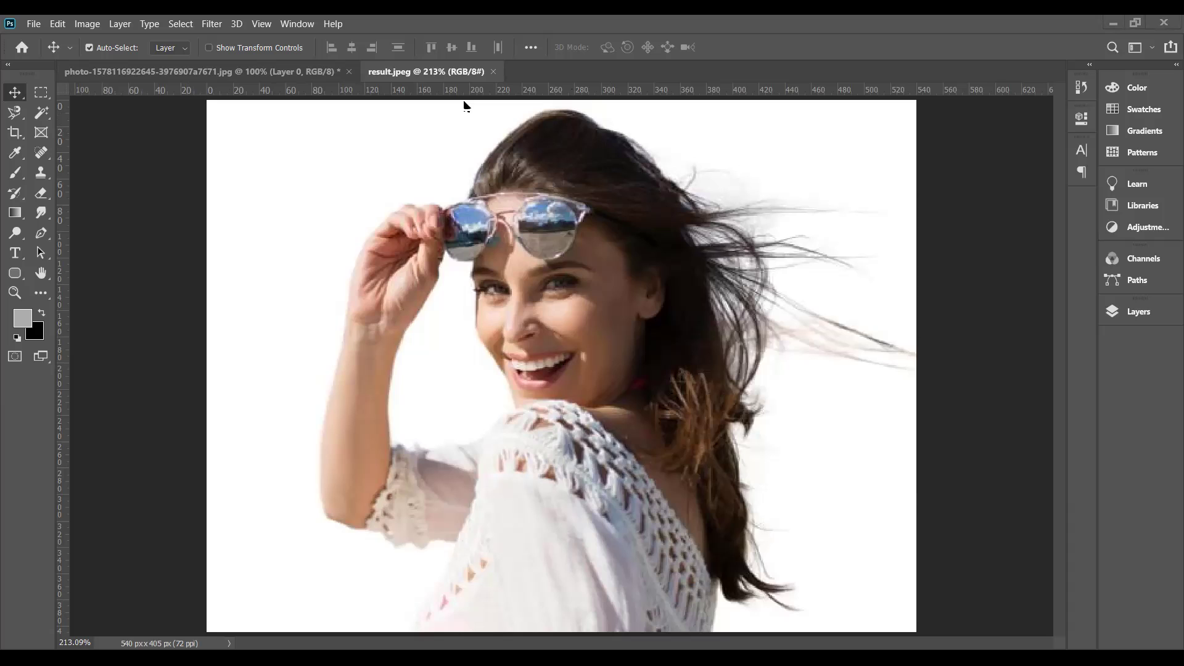
left_click(494, 72)
key("ctrl")
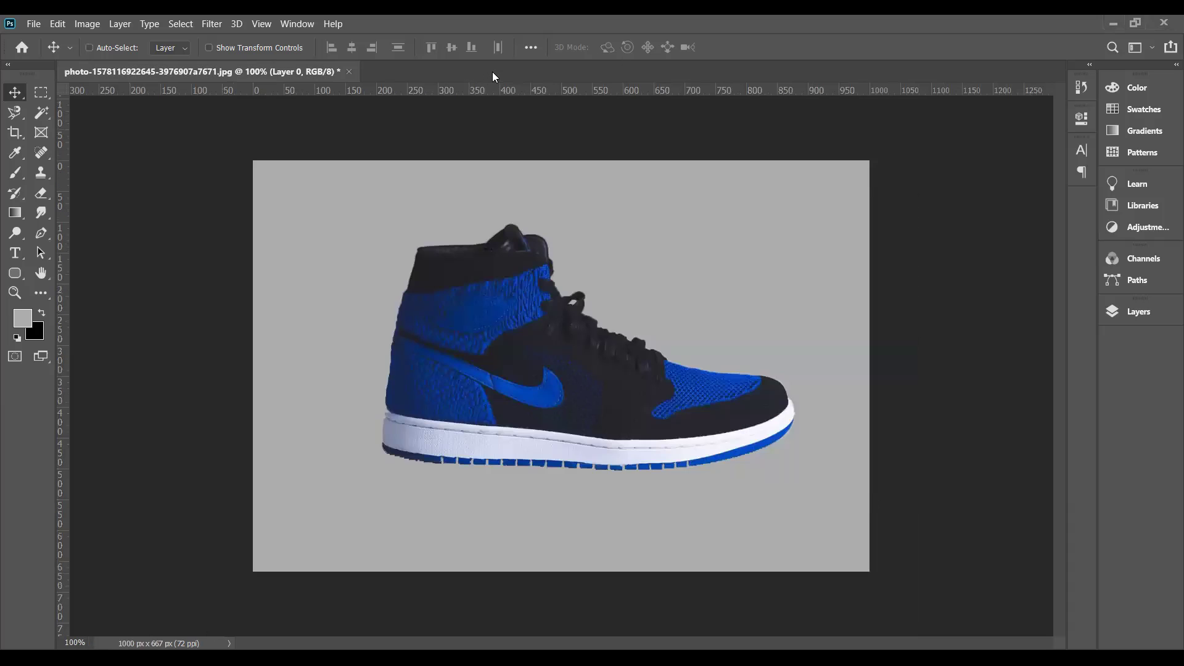
- Open lionel-messi-soccer-photoshop-effects-wallpaper-preview.jpg from the Downloads folder
key("ctrl+o")
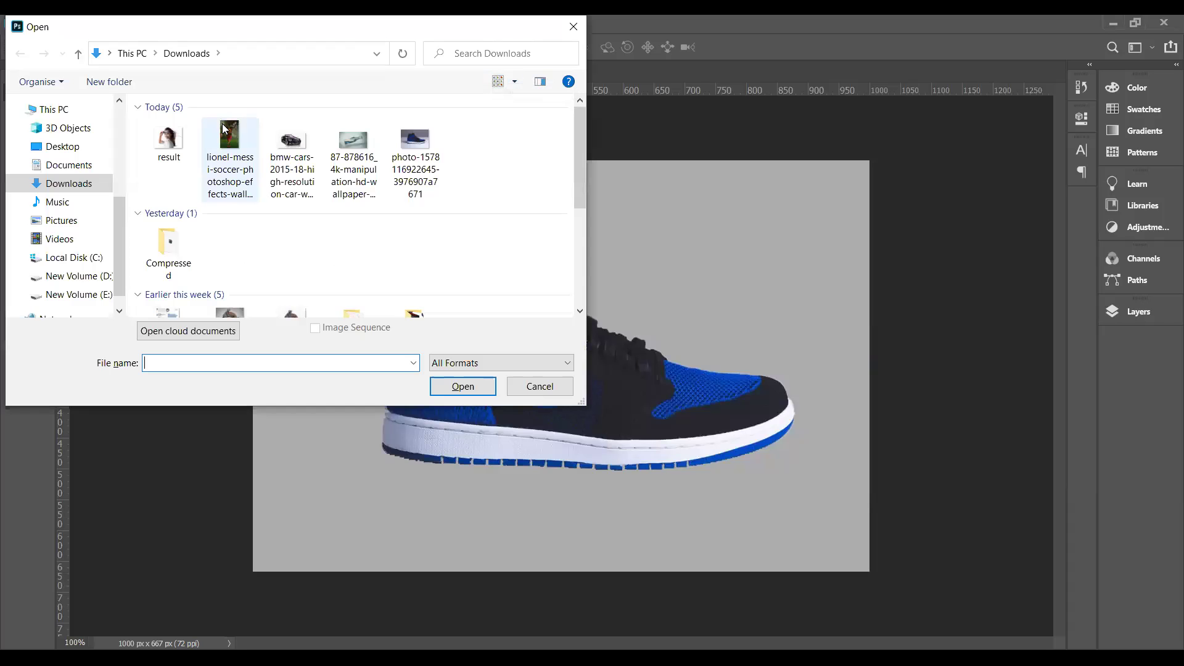
double_click(225, 130)
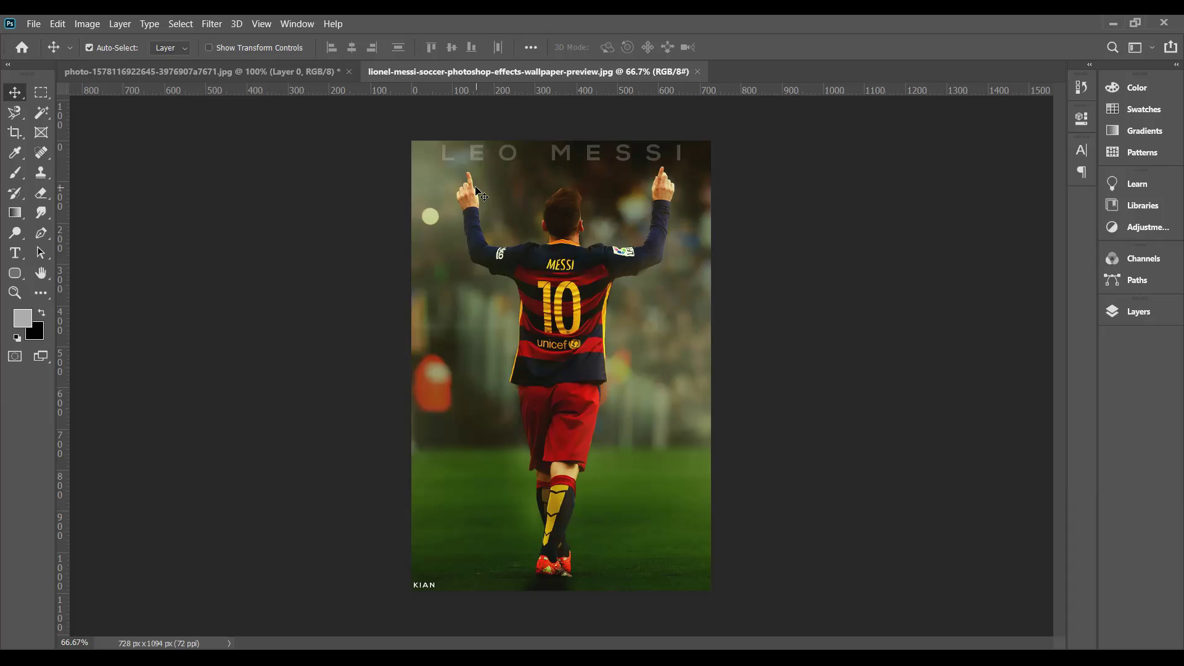
- With the Magnetic Lasso at 200% zoom, start outlining Messi at his raised left hand
left_click(14, 112)
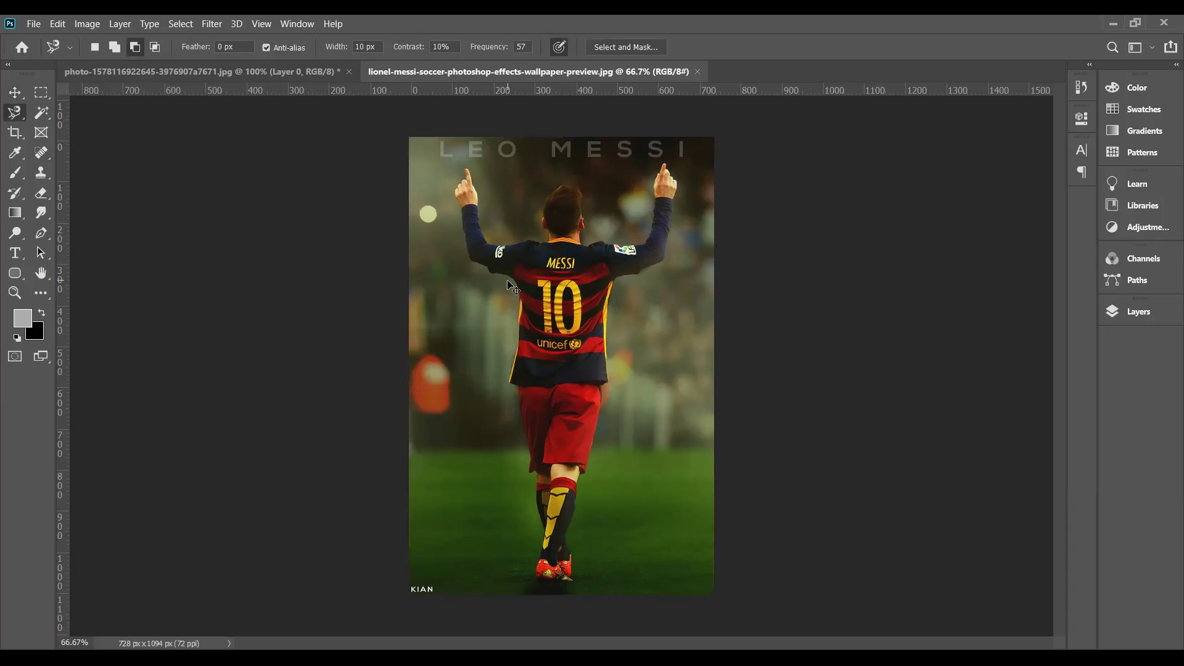
key("ctrl+plus")
key("ctrl+plus")
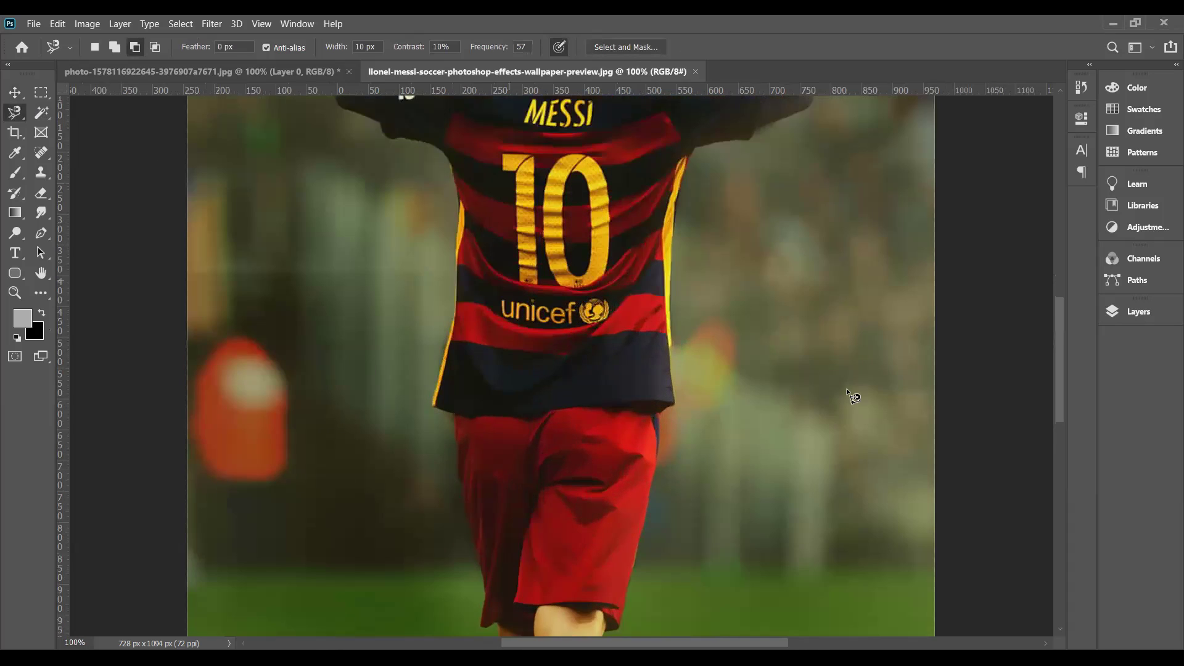
left_click_drag(1059, 361, 1053, 260)
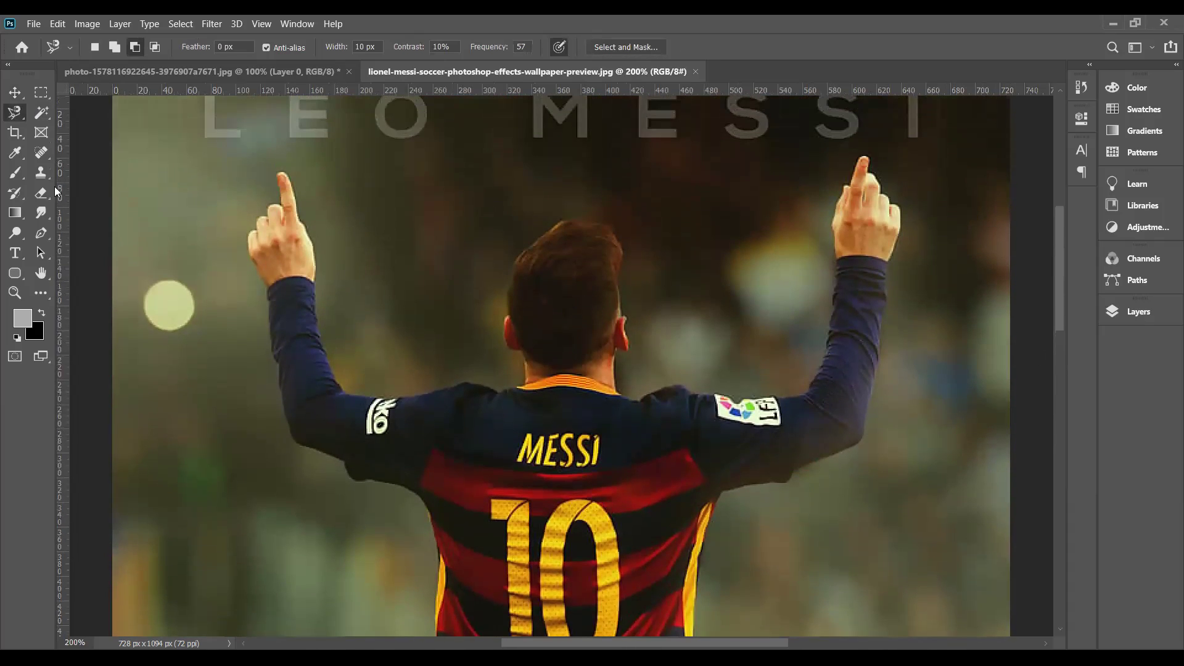
scroll(74, 197, "up", 2)
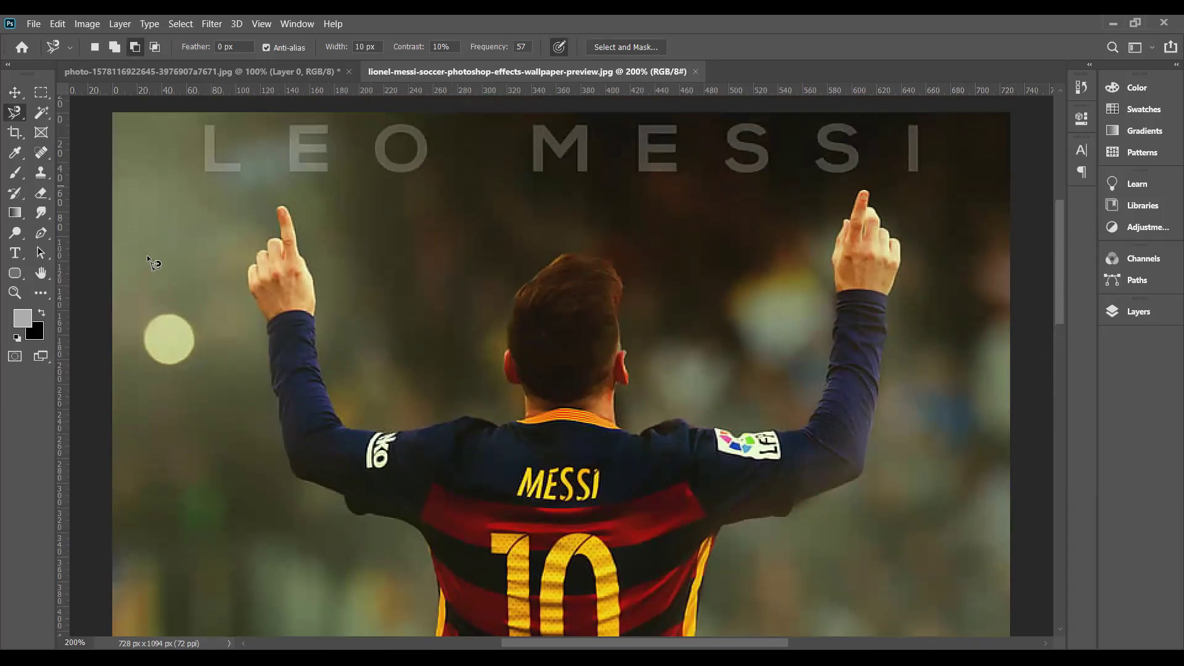
left_click(247, 283)
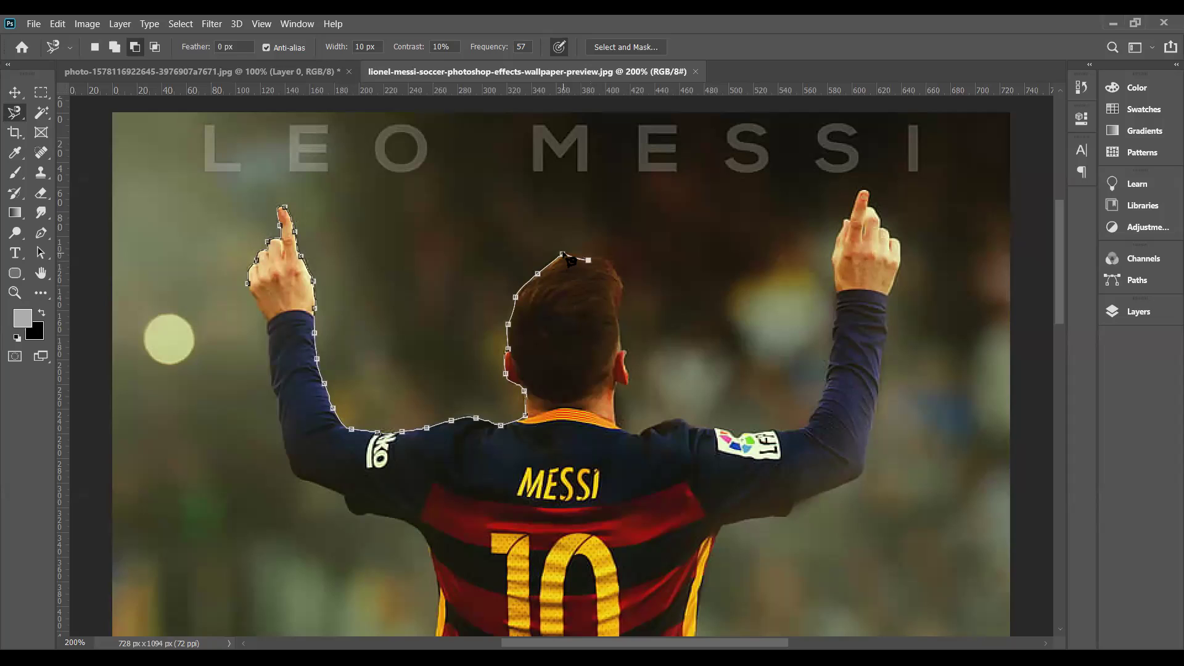
- Remove the last misplaced Magnetic Lasso anchors along the arm outline
key("BackSpace")
key("BackSpace")
- Anchor the Magnetic Lasso outline on top of Messi's head
left_click(621, 284)
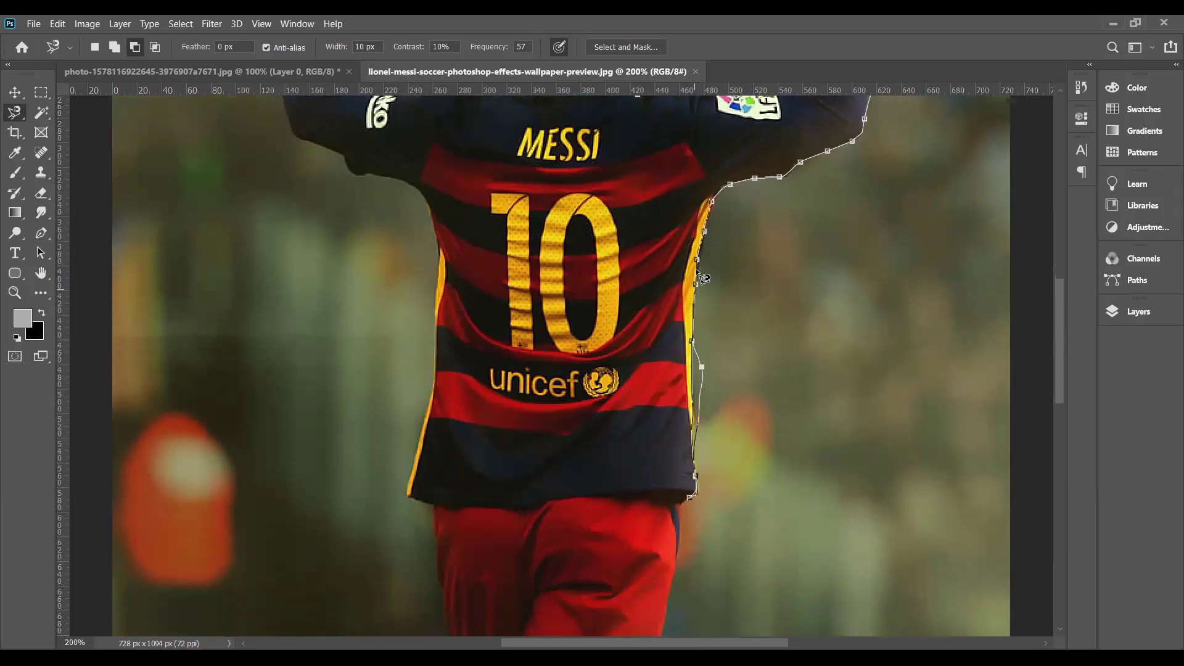
- Delete the stray anchors off the shirt, sock and shoe, and anchor the outline at the boot's heel
key("BackSpace")
key("BackSpace")
key("BackSpace")
key("BackSpace")
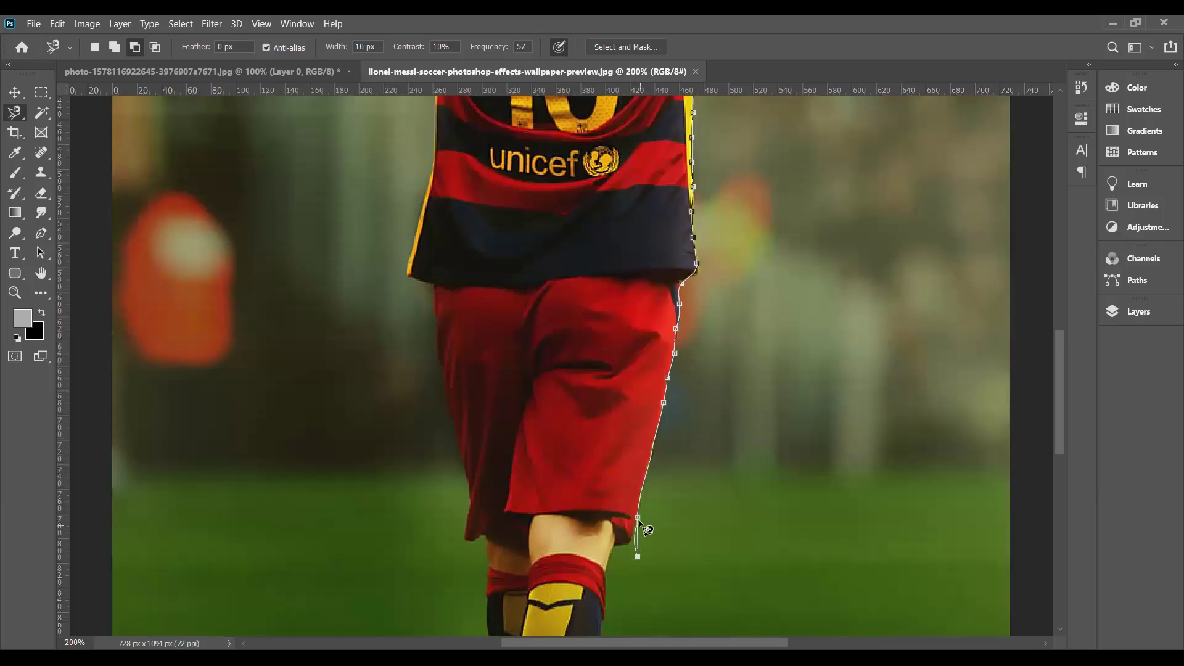
key("BackSpace")
scroll(610, 618, "down", 3)
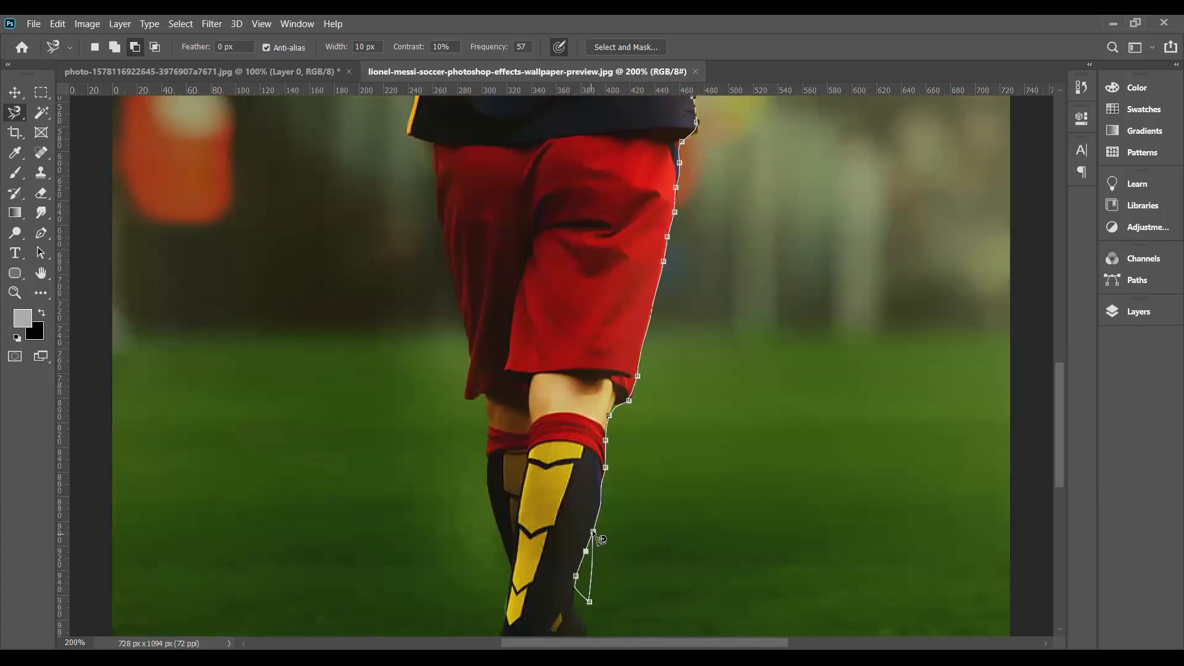
key("BackSpace")
key("BackSpace")
key("BackSpace")
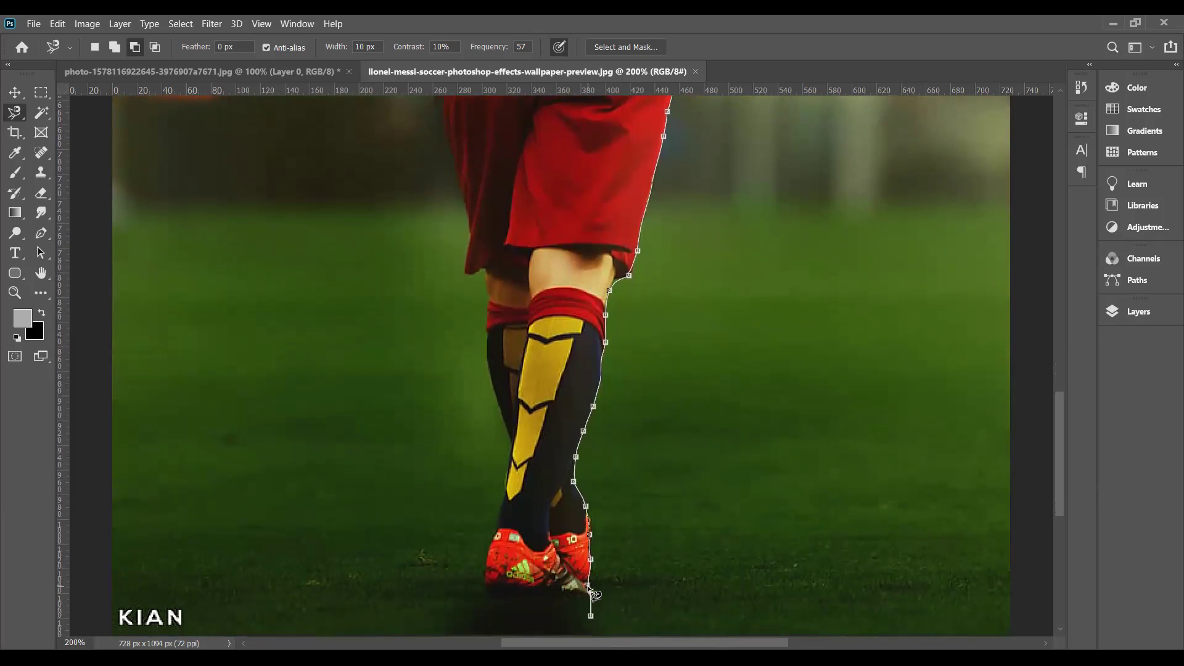
key("BackSpace")
left_click(591, 559)
- Trace past the boot and up the shorts' left edge to the jersey hem, replacing a misplaced anchor
left_click(593, 589)
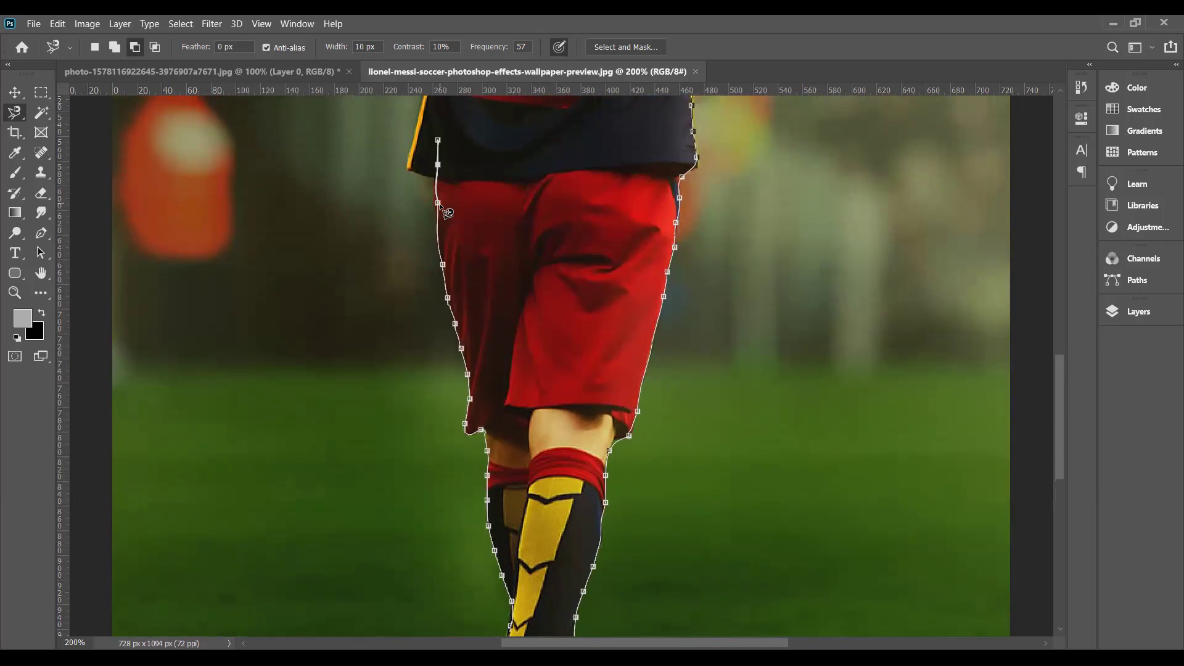
key("BackSpace")
key("BackSpace")
left_click(431, 180)
left_click(414, 172)
left_click(406, 169)
- Trace around the jersey, raised arms and head, closing the outline at its starting point
scroll(412, 177, "up", 3)
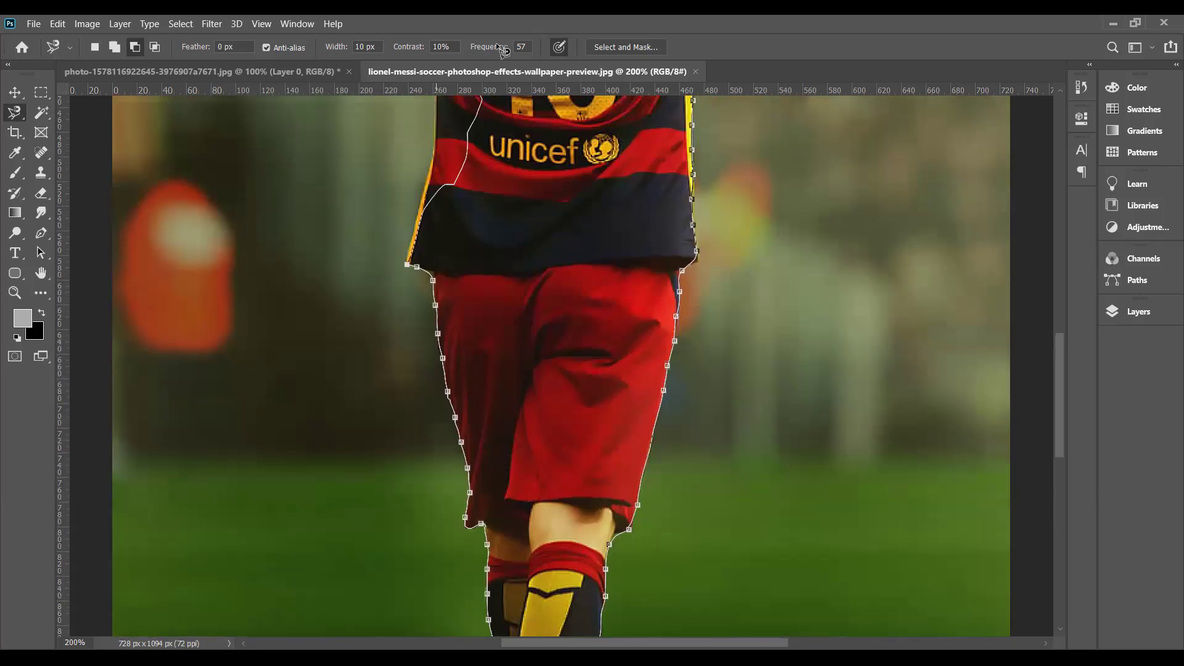
scroll(454, 304, "up", 10)
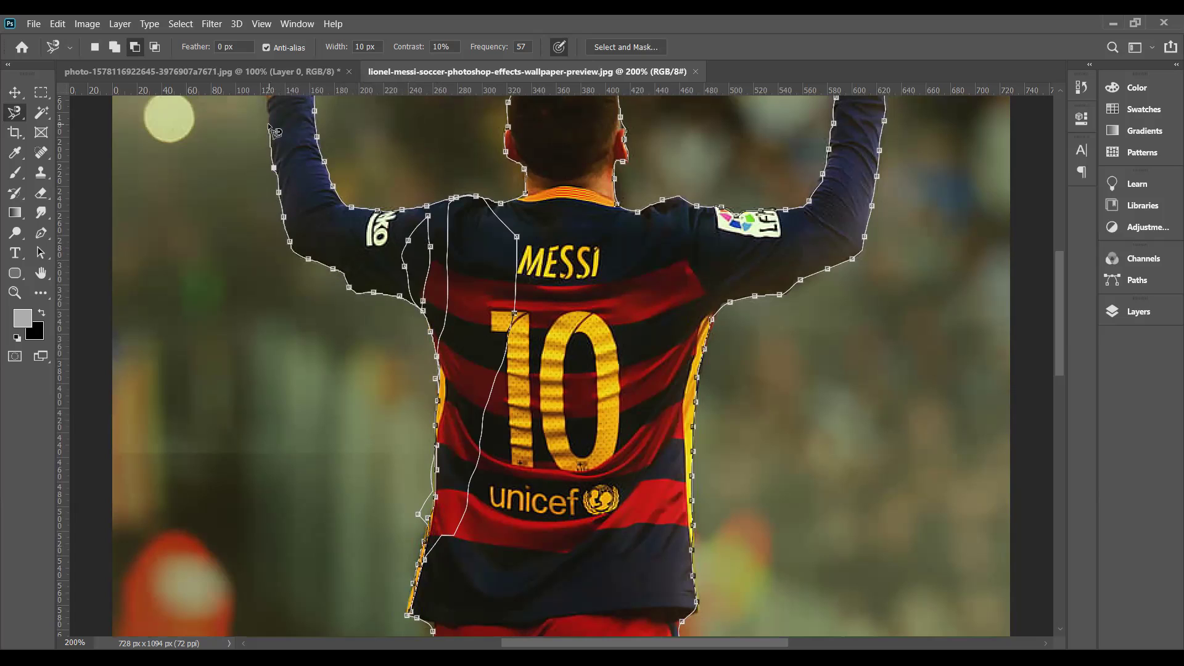
scroll(272, 101, "up", 3)
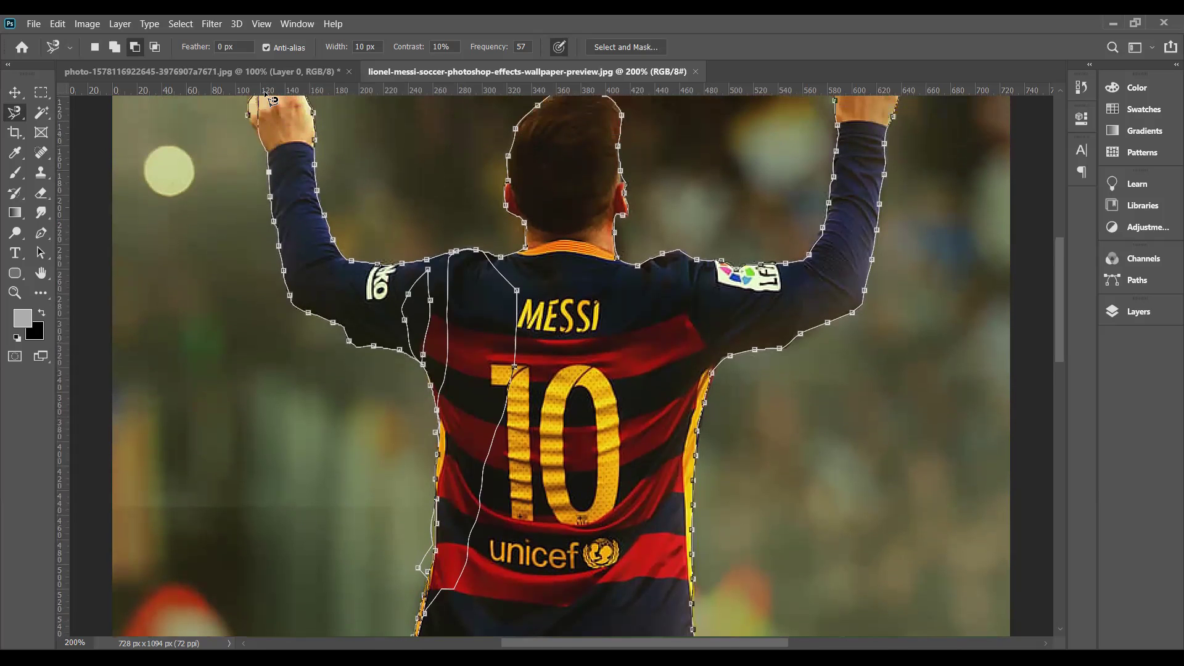
scroll(272, 102, "up", 1)
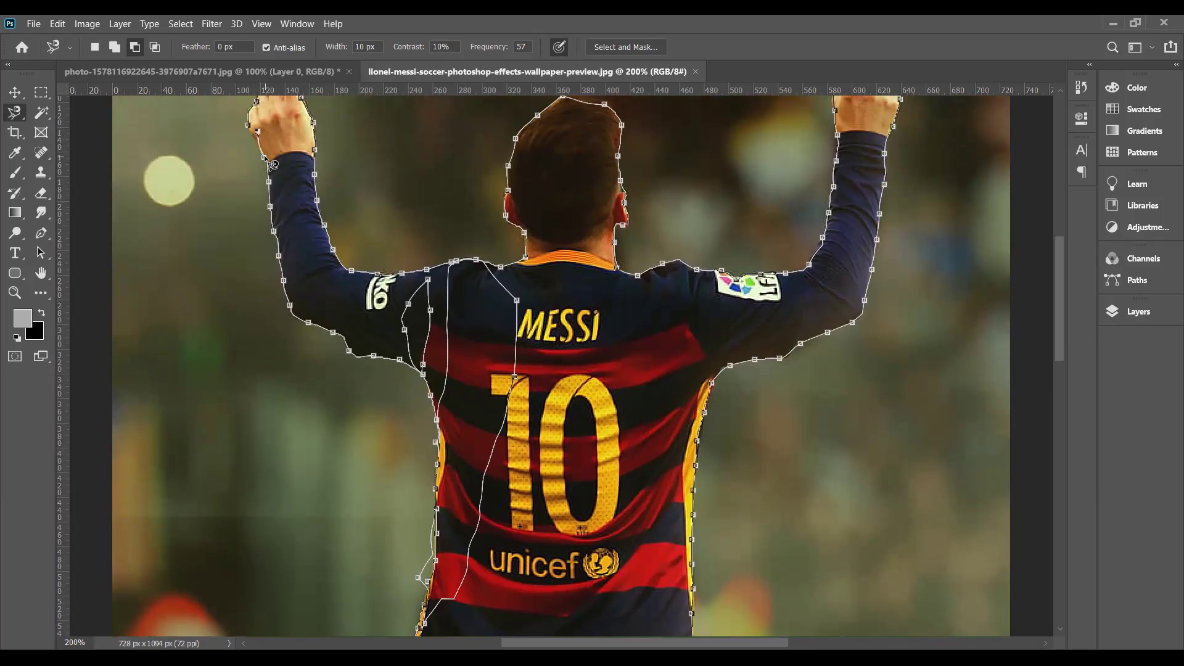
left_click(248, 125)
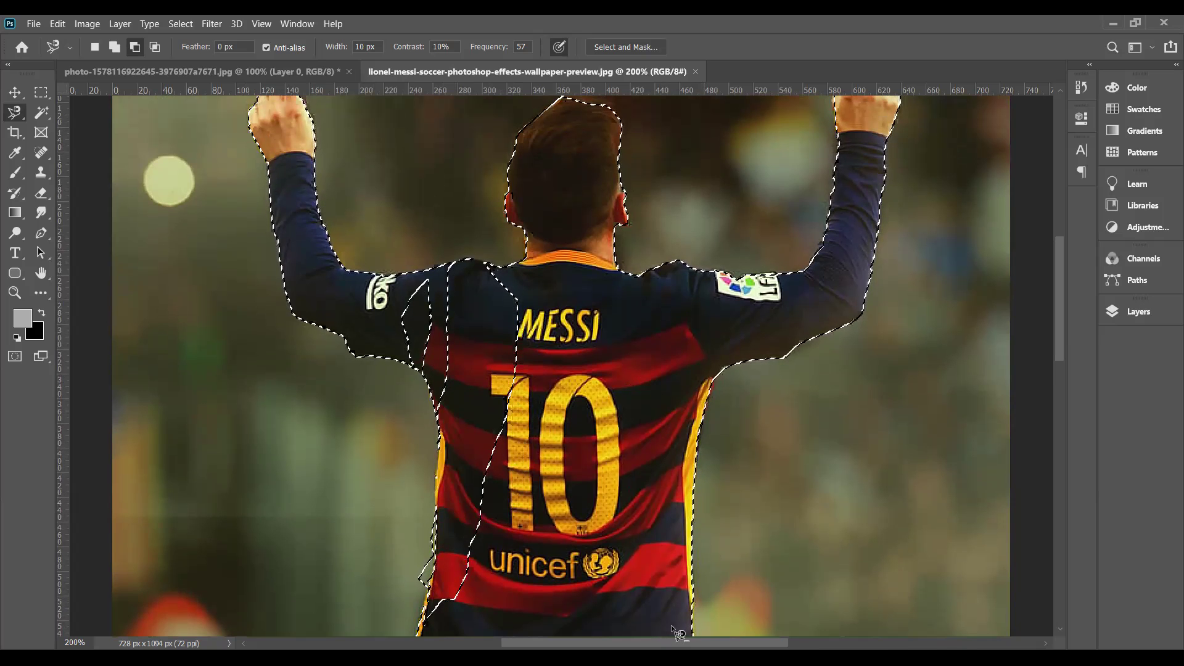
left_click_drag(667, 645, 646, 644)
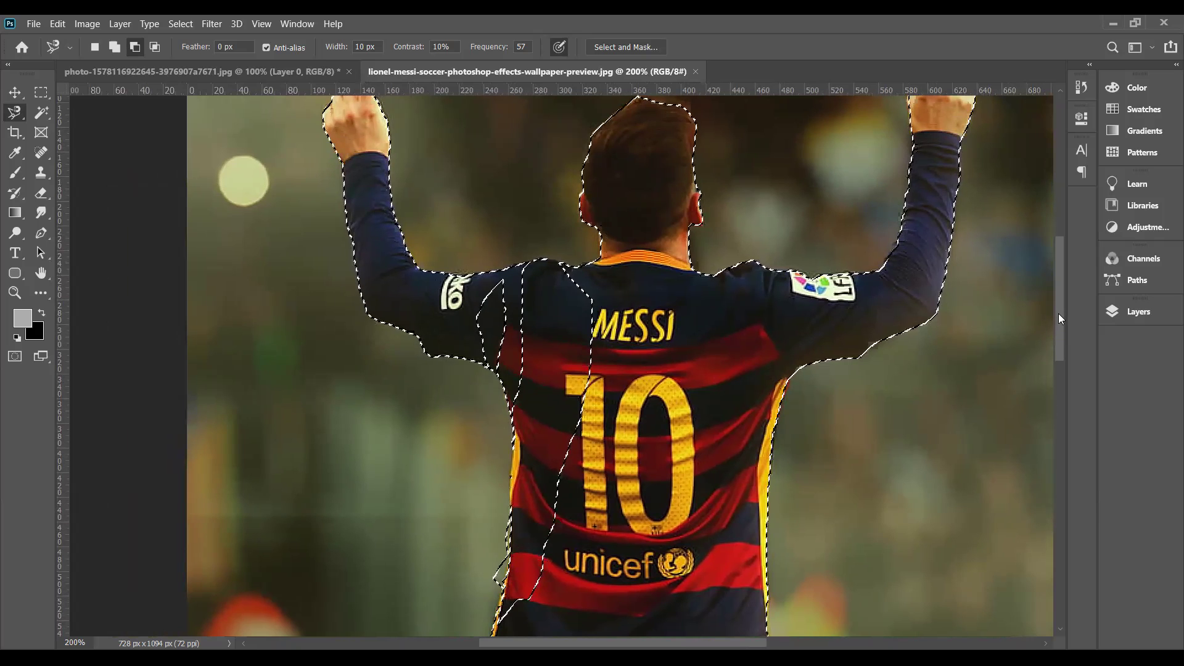
scroll(1059, 319, "down", 2)
- Shift-drag with the freehand Lasso to add the missed jersey strip by the number 1 and the shoulder
scroll(794, 387, "down", 3)
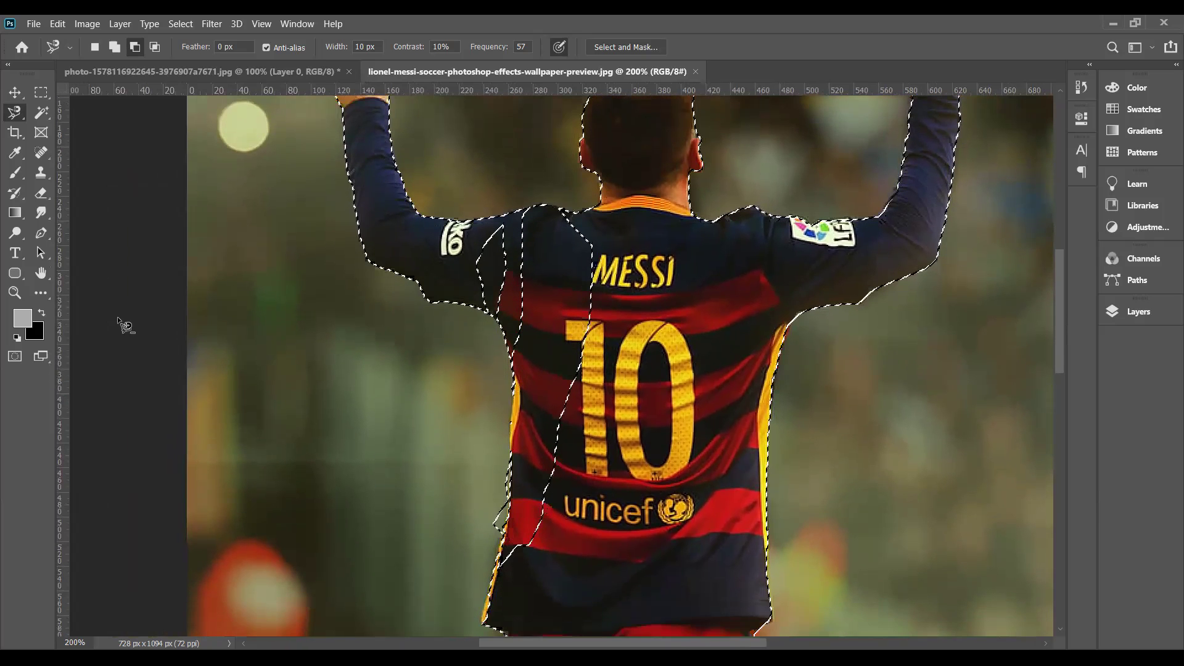
left_click(42, 111)
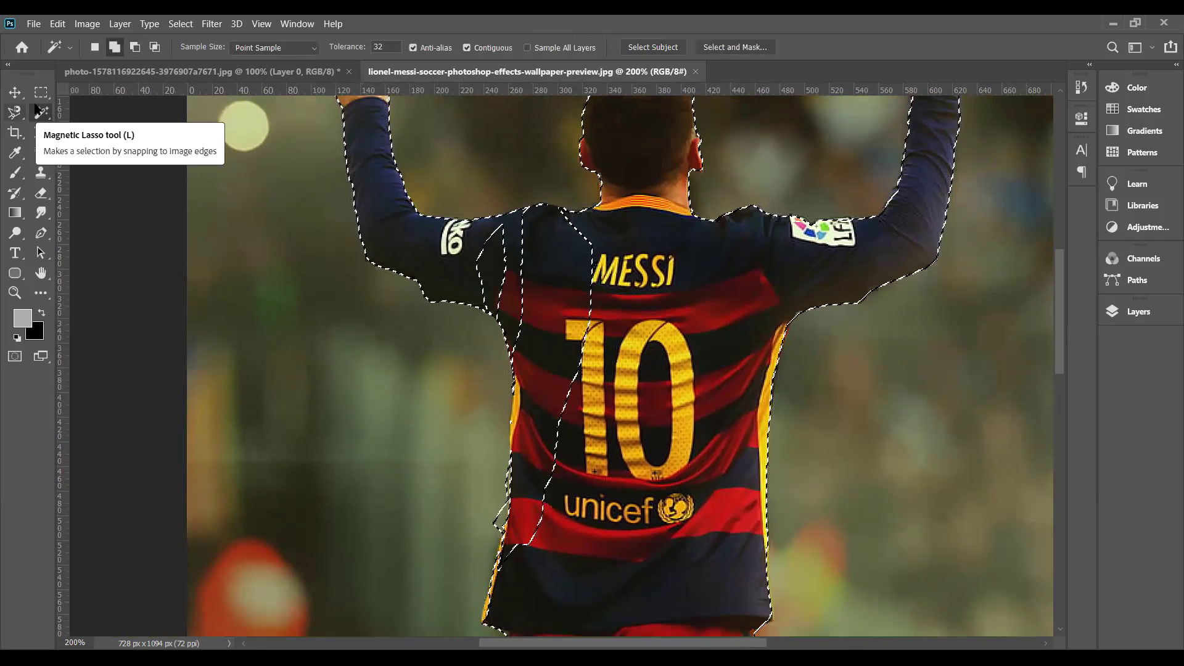
left_click(13, 112)
key("shift+l")
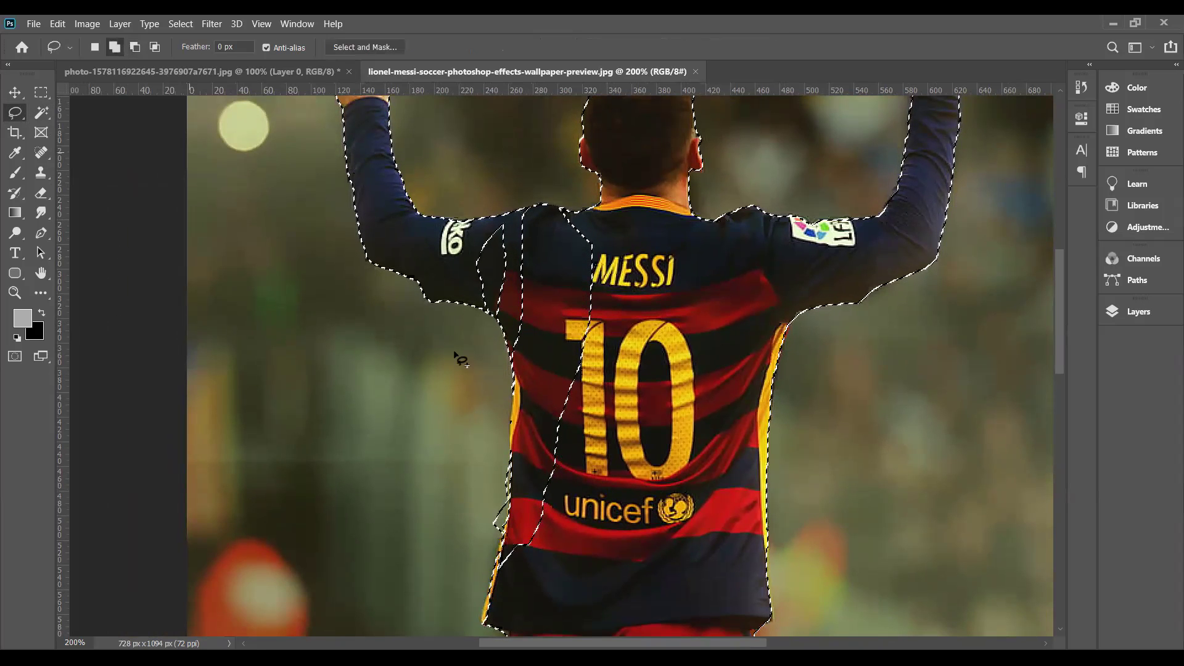
left_click_drag(552, 540, 540, 384)
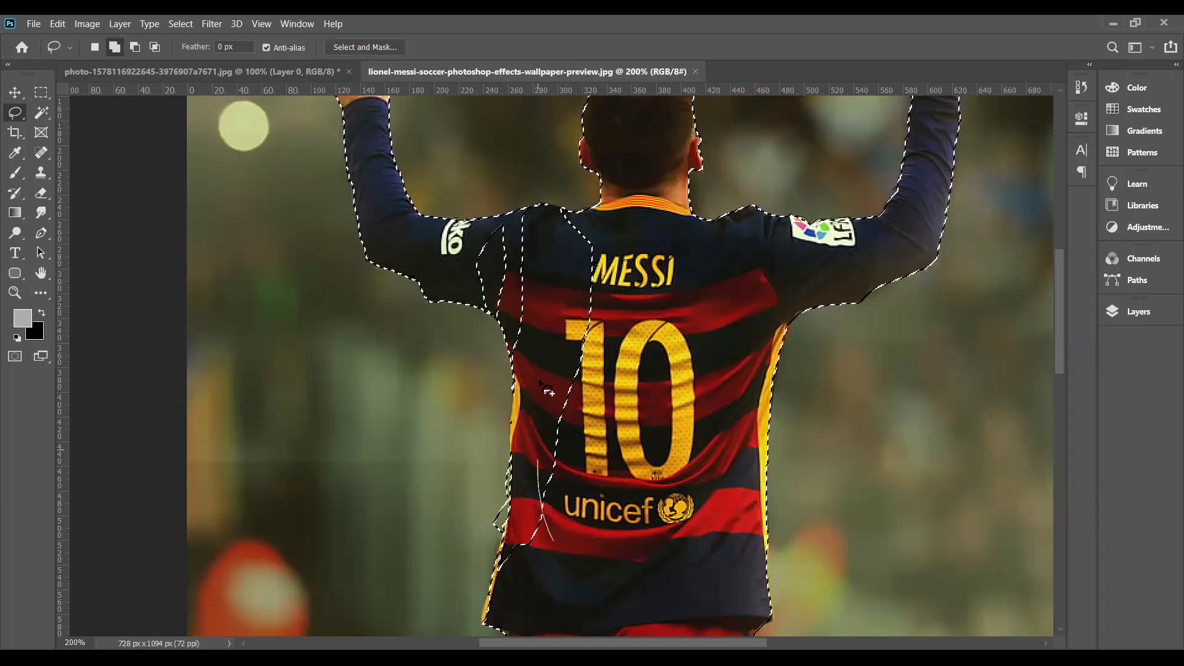
left_click_drag(597, 327, 567, 543)
left_click_drag(567, 369, 531, 288)
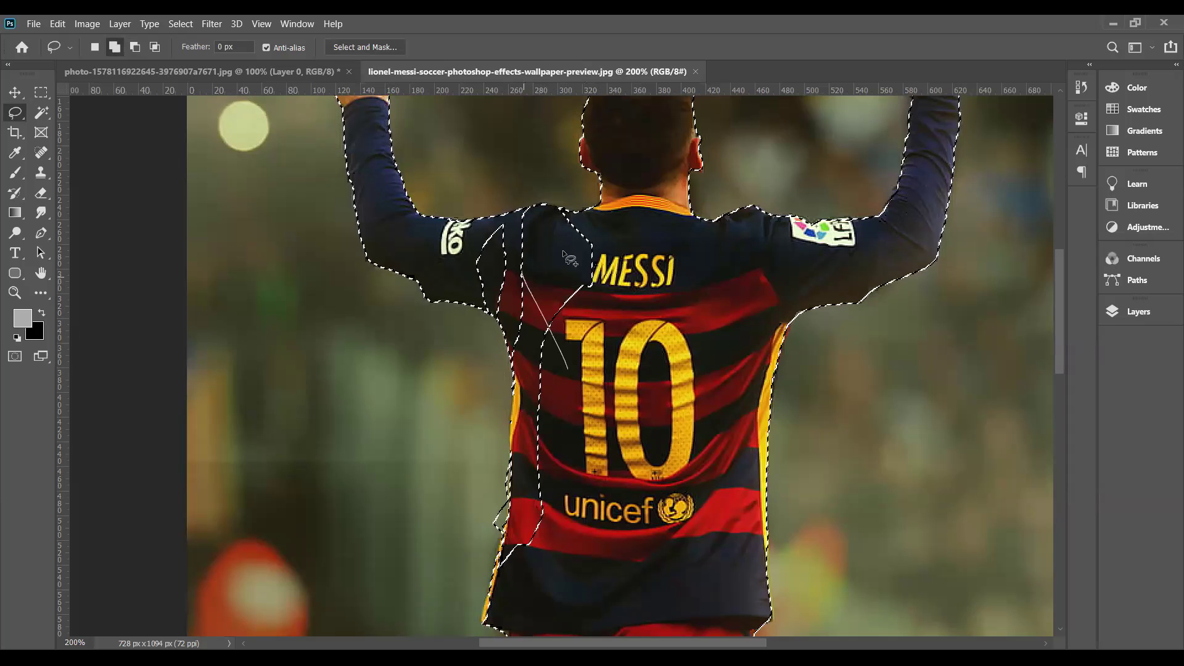
mouse_move(574, 326)
left_mouse_down()
mouse_move(553, 362)
mouse_move(542, 295)
mouse_move(456, 266)
mouse_move(461, 251)
mouse_move(488, 240)
mouse_move(536, 246)
mouse_move(585, 310)
left_mouse_up()
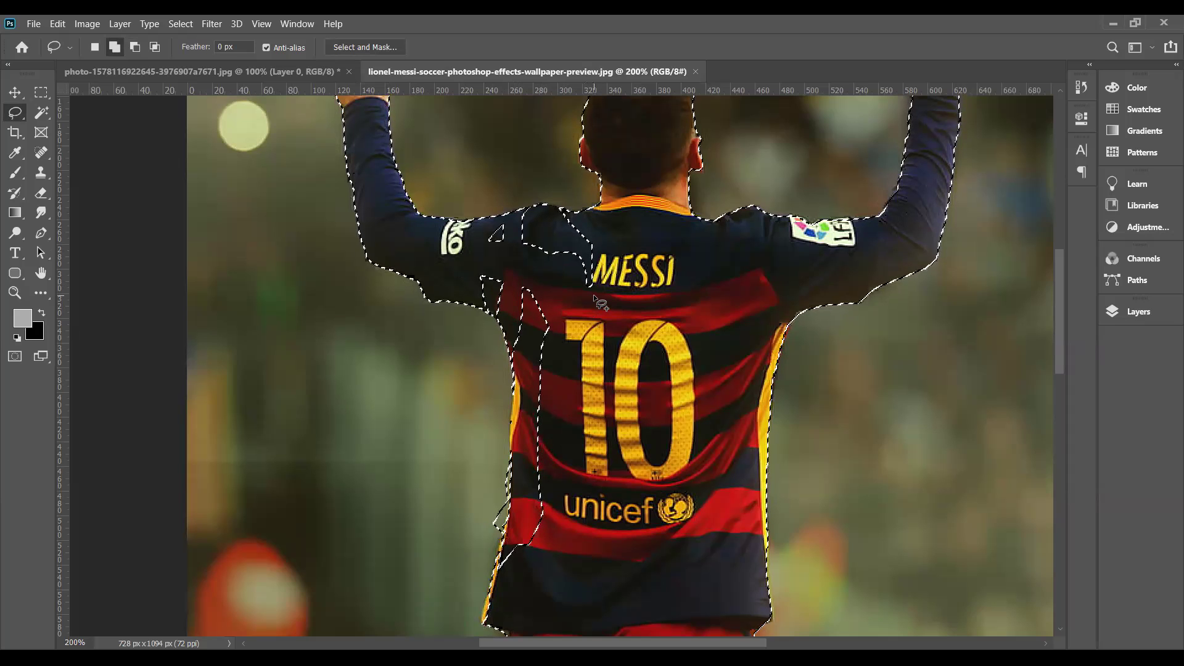
left_click(41, 115)
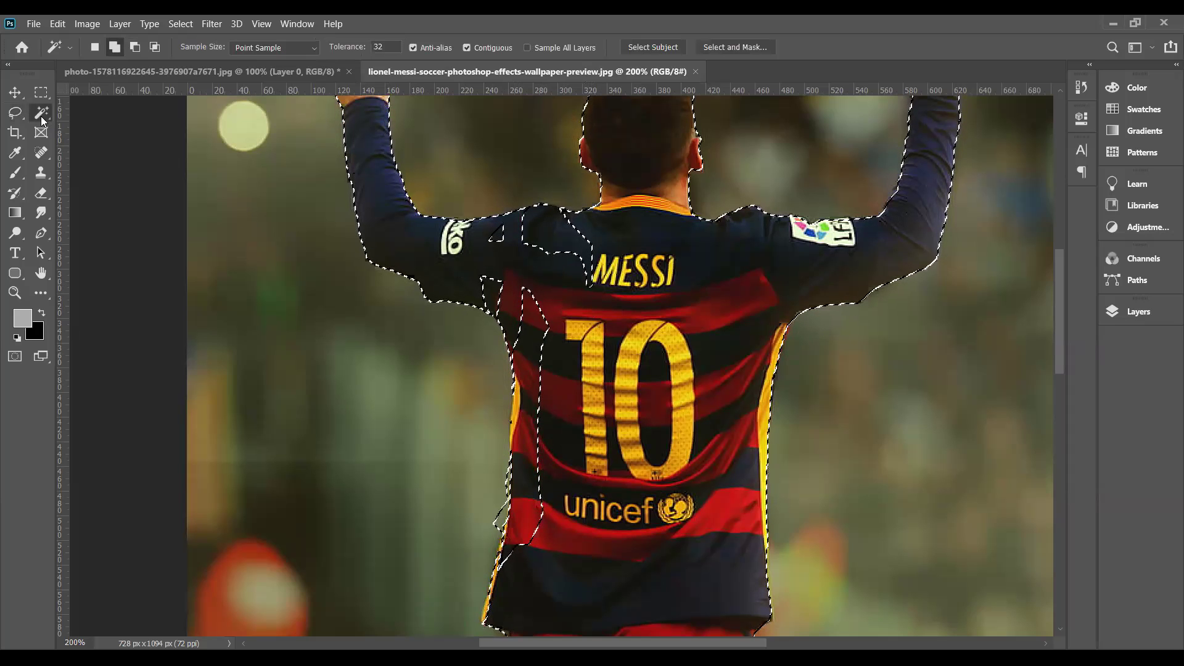
right_click(41, 116)
- Paint a Quick Selection over the black convertible's body
left_click(71, 128)
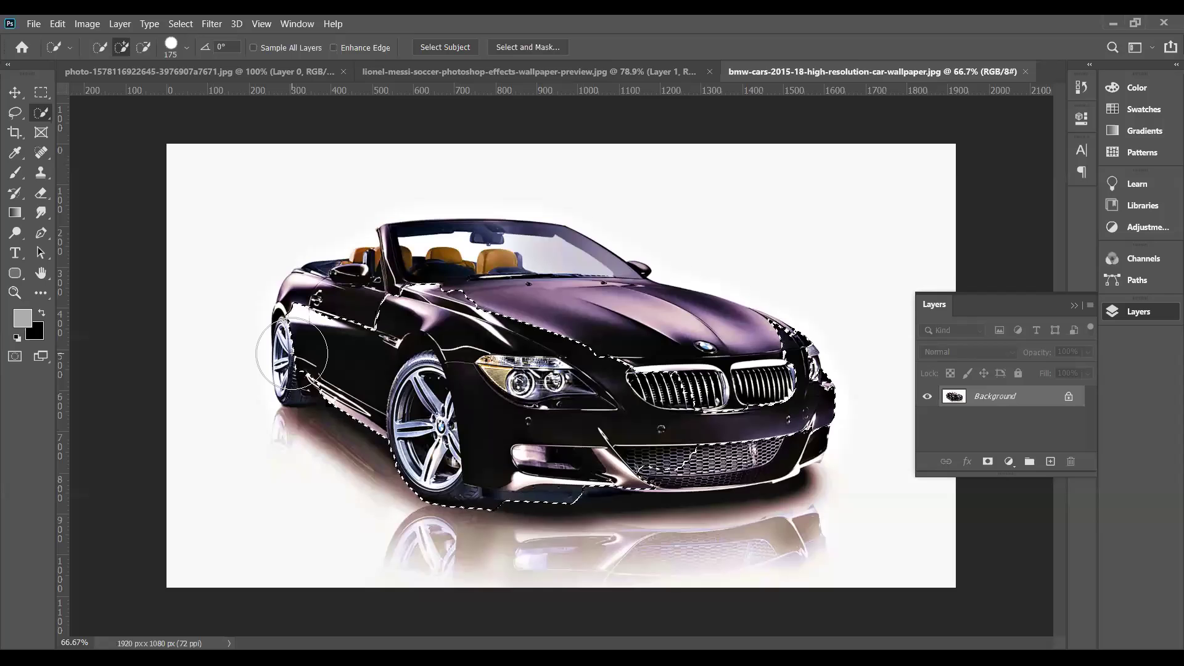
mouse_move(359, 324)
left_mouse_down()
mouse_move(345, 275)
mouse_move(430, 269)
mouse_move(438, 255)
mouse_move(653, 324)
mouse_move(743, 382)
mouse_move(777, 382)
mouse_move(749, 432)
mouse_move(726, 433)
left_mouse_up()
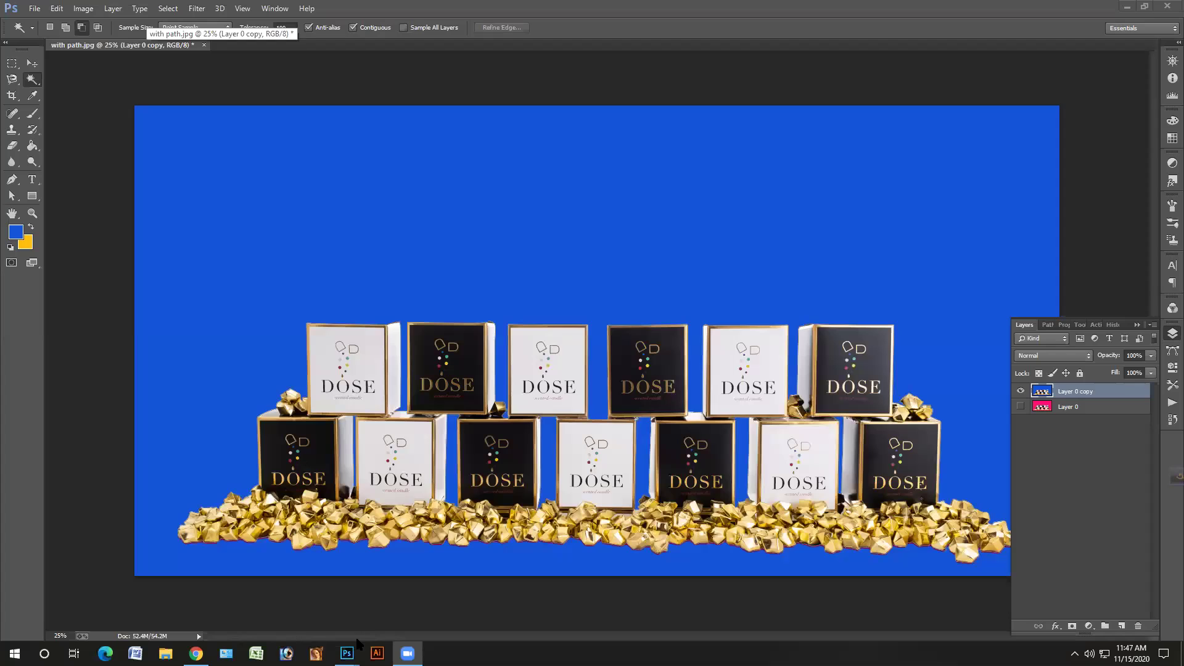
- Bring the boot cutout document forward briefly, then return to the DOSE image
mouse_move(349, 652)
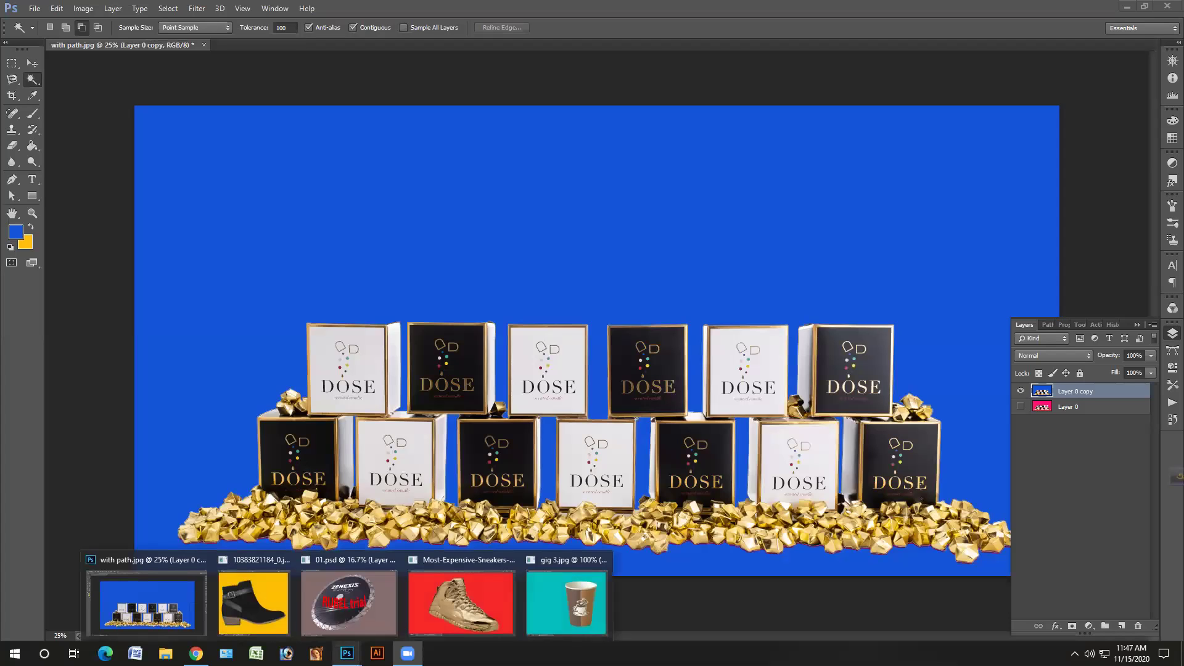
left_click(287, 615)
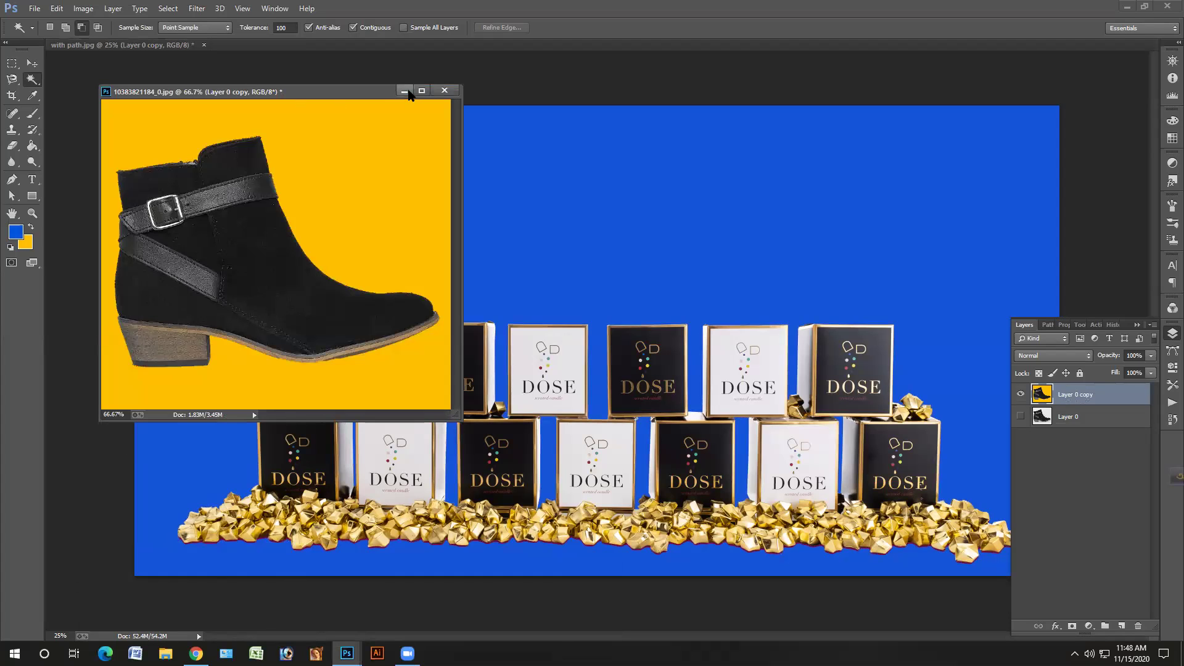
left_click(403, 91)
- Pan along the gold nuggets' cutout edges to inspect them, then close the candle document with Ctrl+W
scroll(540, 447, "up", 3)
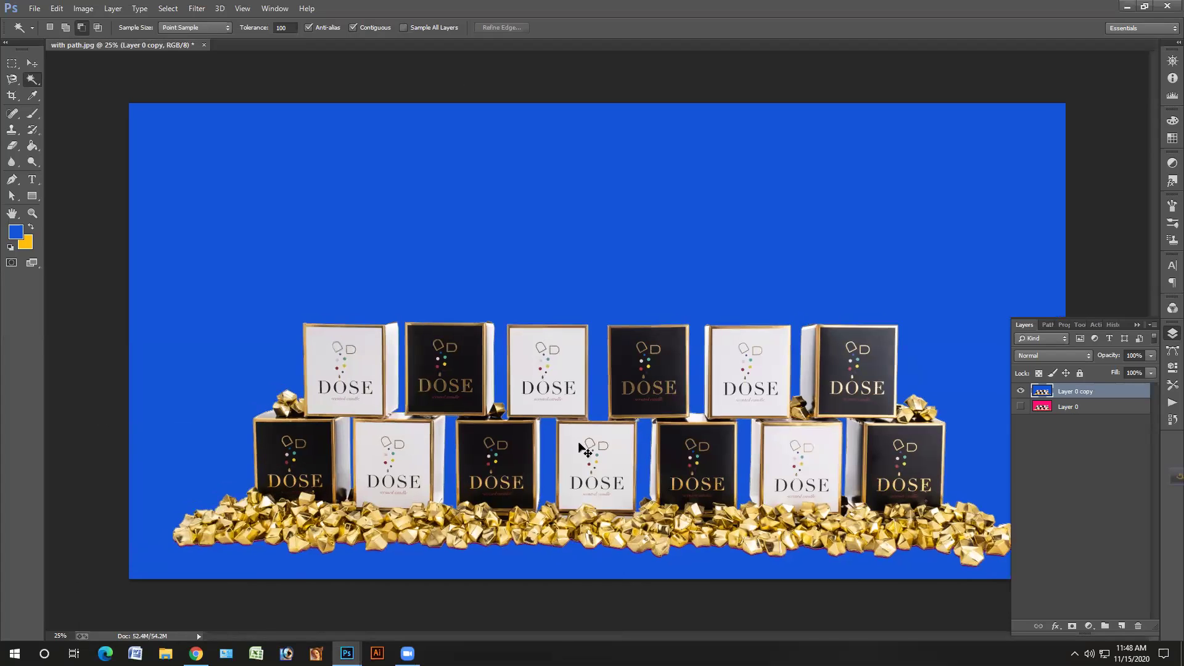
scroll(586, 445, "up", 3)
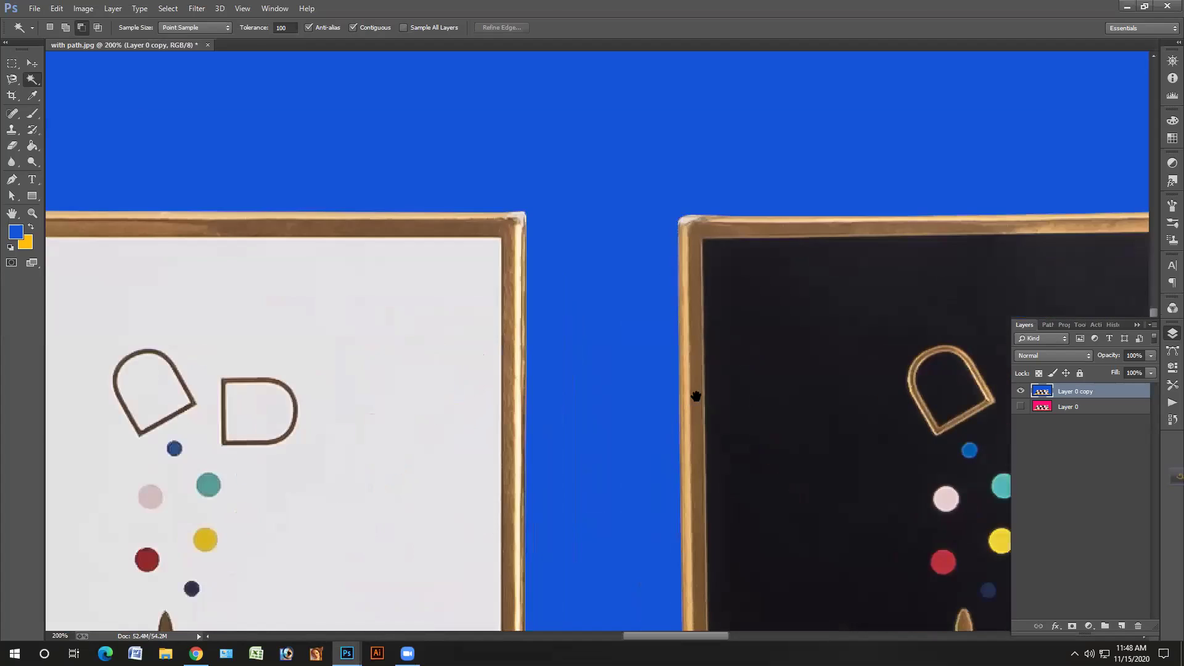
scroll(210, 361, "right", 5)
scroll(460, 417, "down", 8)
scroll(460, 417, "right", 3)
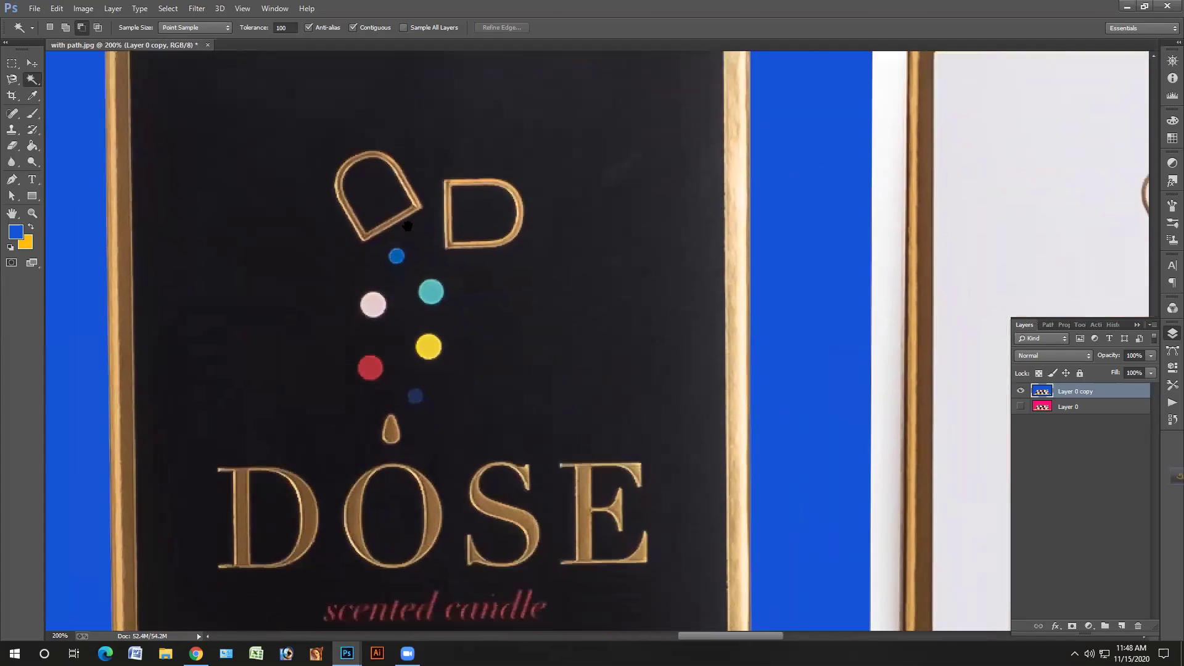
scroll(592, 259, "down", 8)
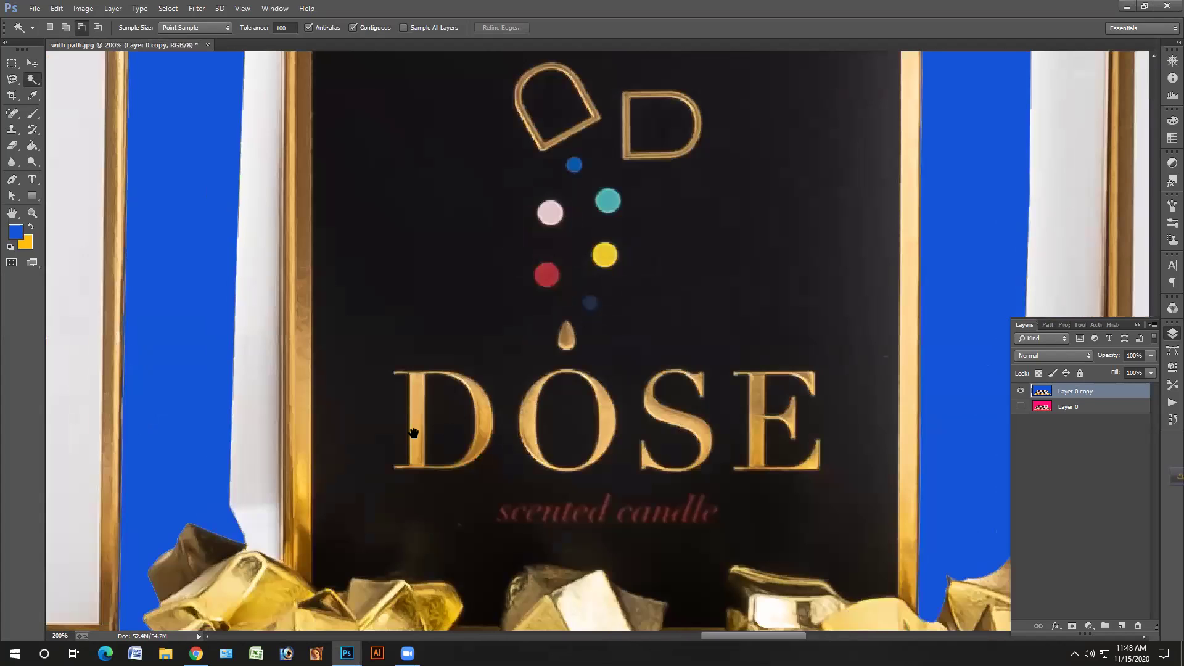
scroll(414, 433, "down", 5)
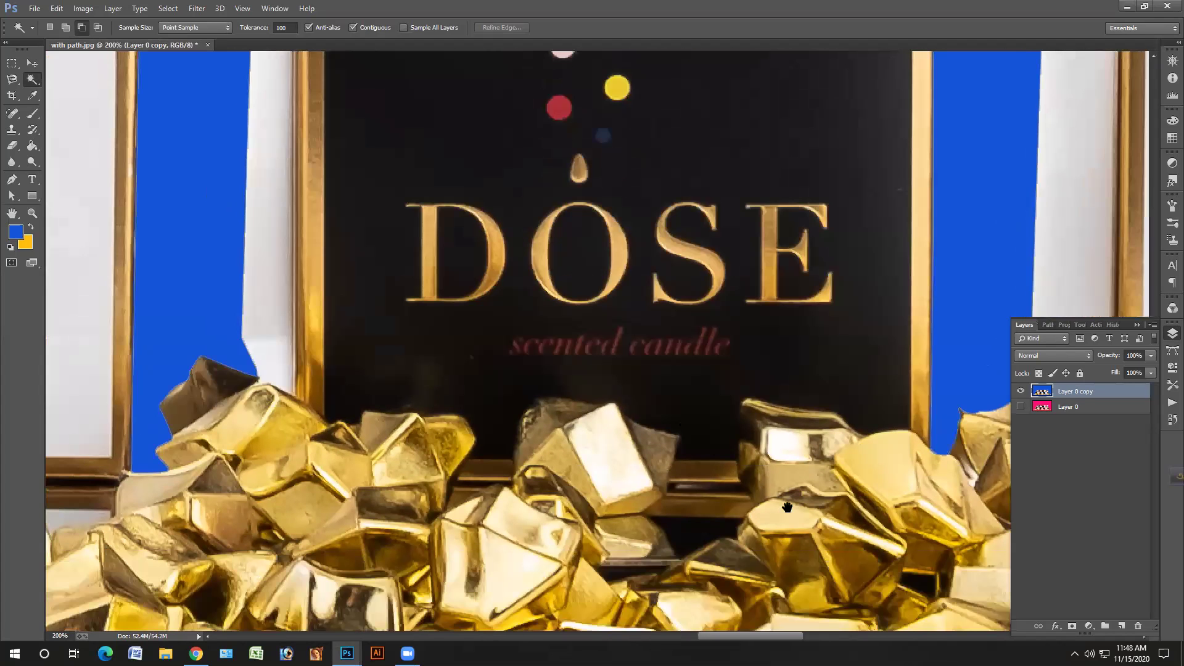
scroll(621, 500, "down", 5)
scroll(531, 474, "down", 3)
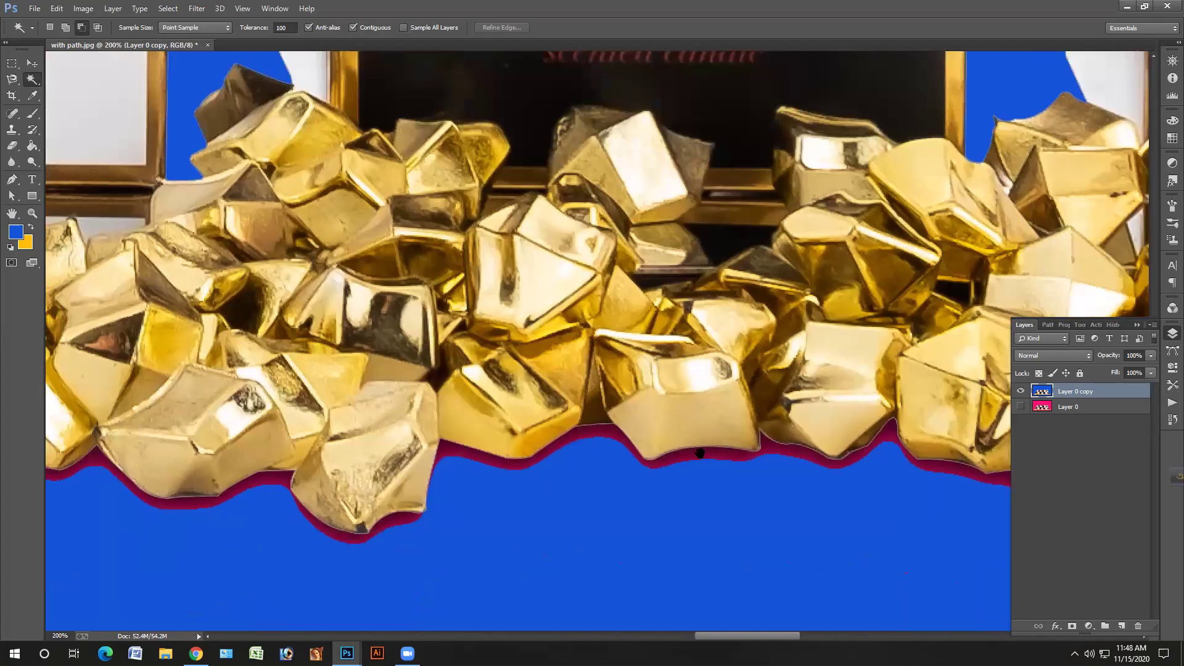
left_click_drag(699, 453, 786, 436)
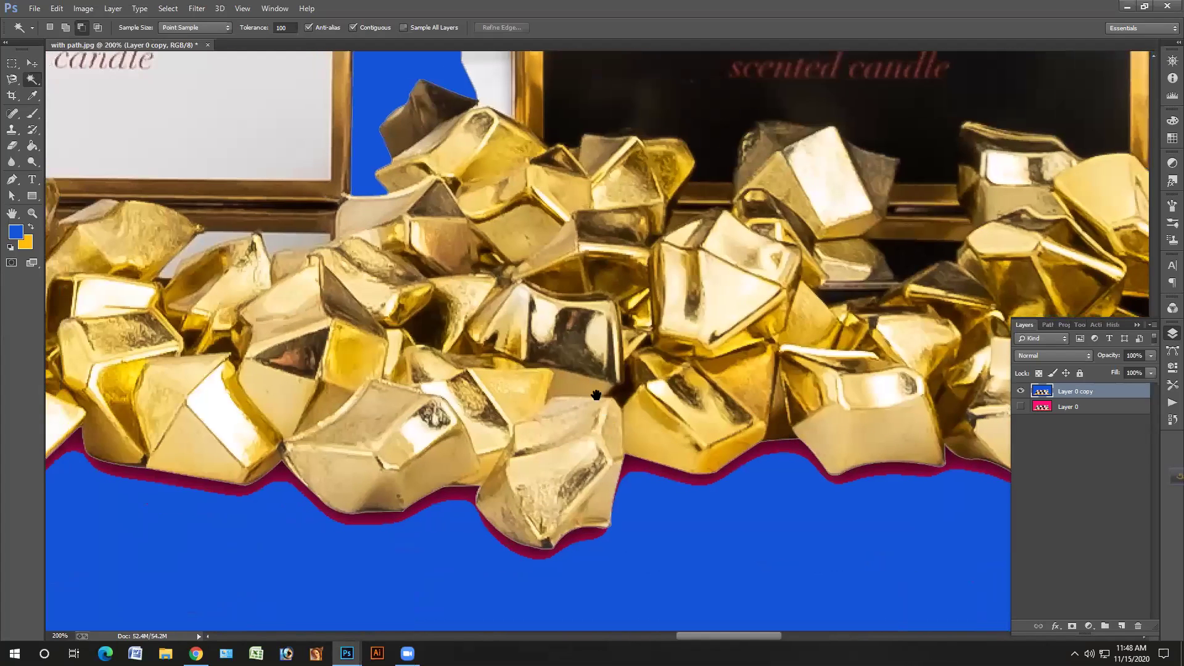
left_click_drag(595, 395, 753, 415)
scroll(716, 437, "left", 5)
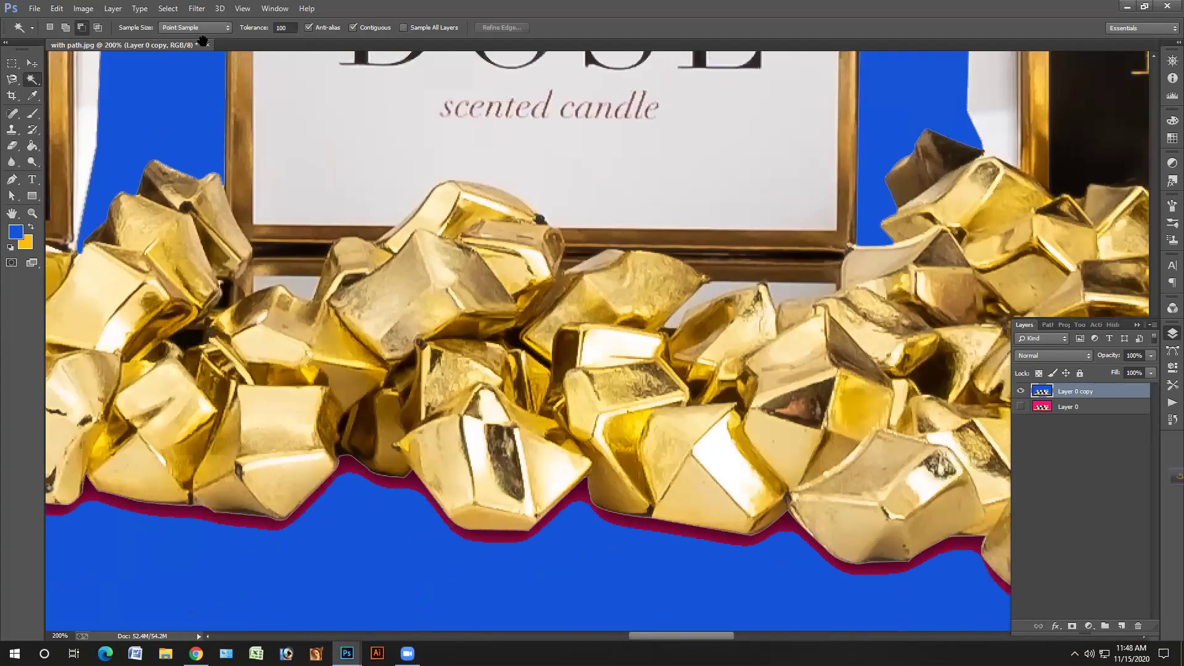
scroll(205, 48, "up", 2)
scroll(206, 48, "right", 2)
scroll(207, 49, "up", 2)
scroll(207, 49, "right", 3)
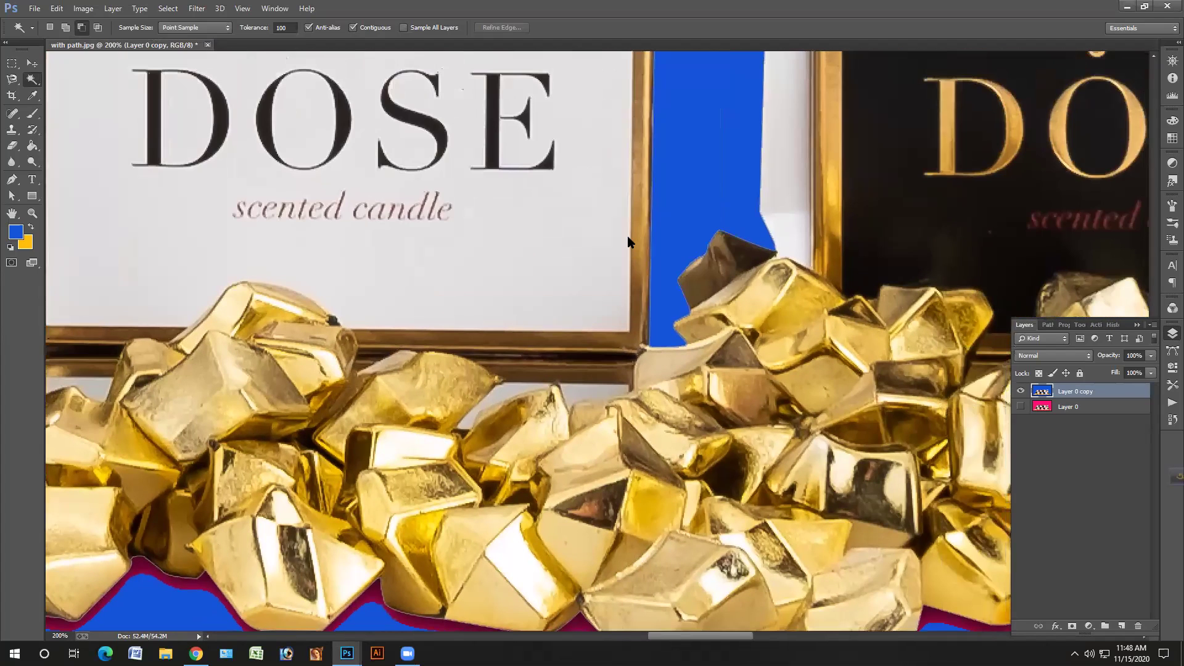
key("ctrl+w")
- Discard the candle document's changes and bring the yellow boot document forward as a docked tab
key("n")
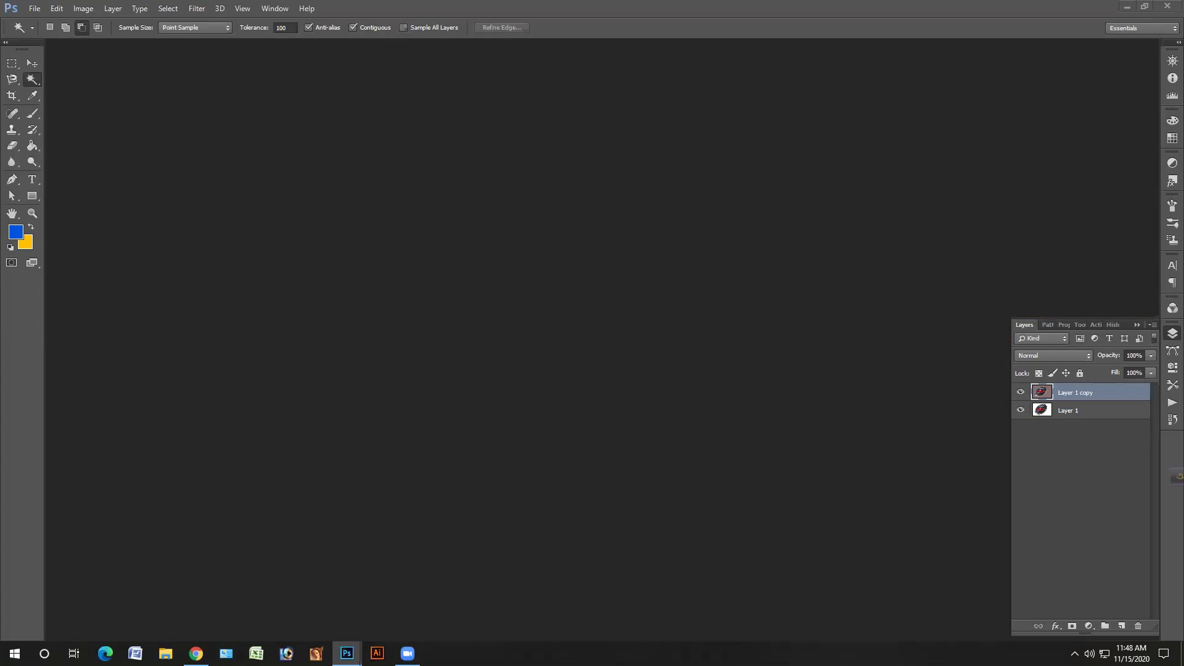
mouse_move(347, 653)
left_click(258, 595)
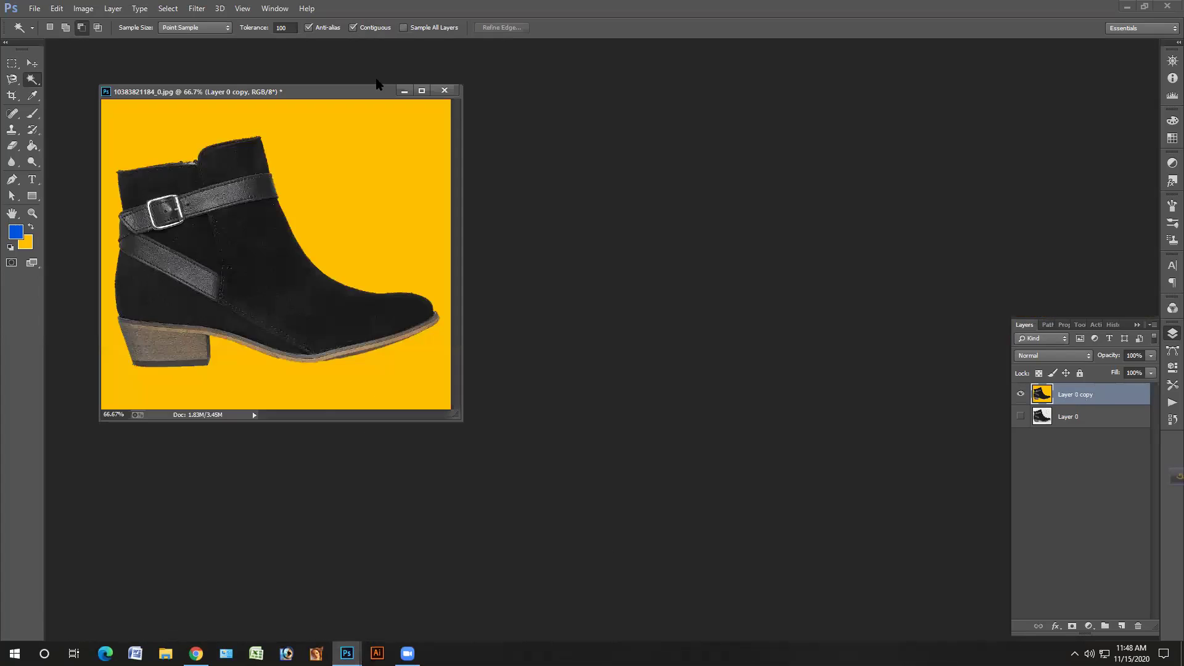
left_click_drag(367, 91, 368, 86)
- Zoom the boot to 200% and pan around its heel and edges to check the cutout
key("ctrl+plus")
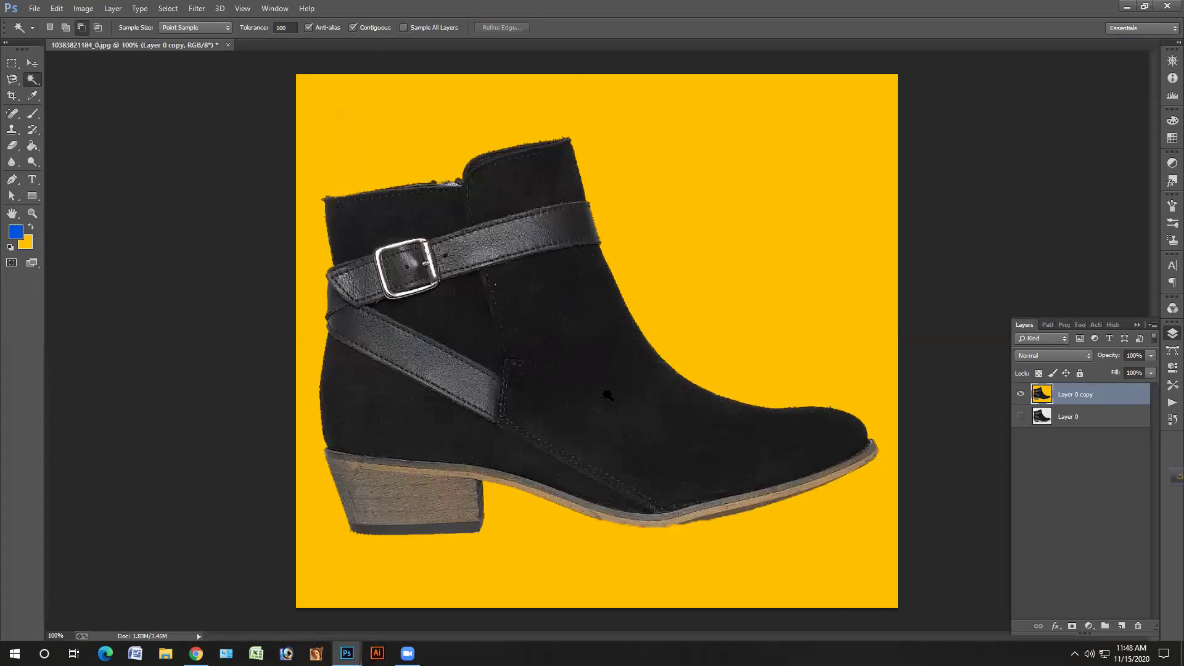
key("ctrl+plus")
key("ctrl+plus")
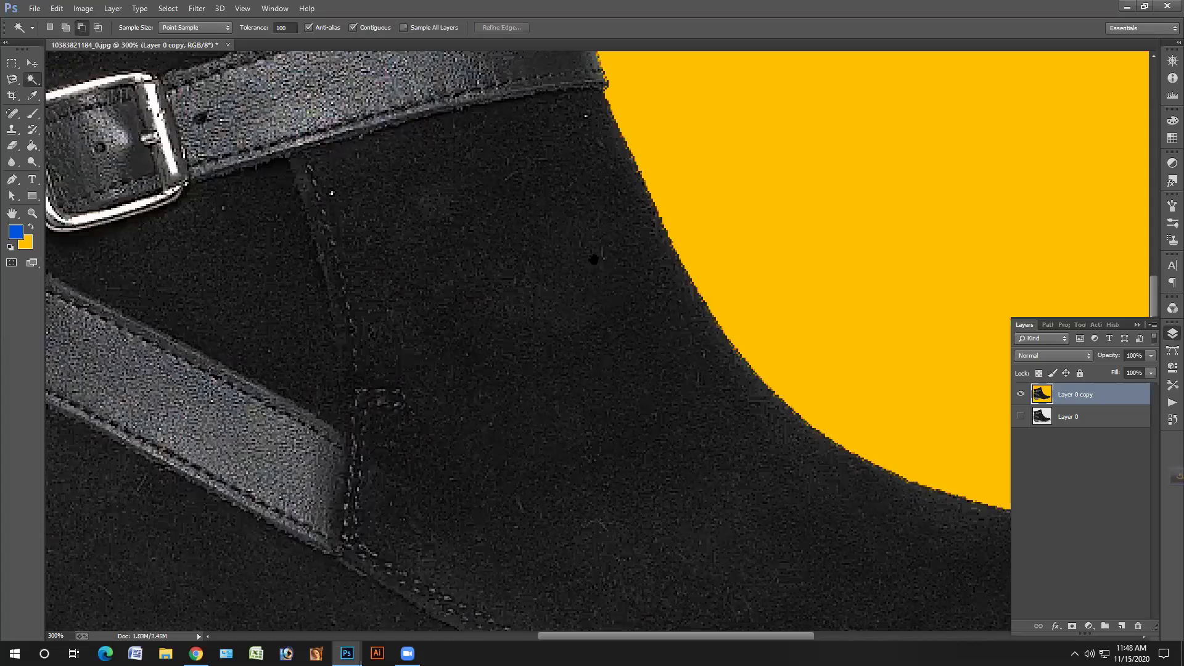
scroll(530, 340, "right", 5)
scroll(607, 572, "down", 3)
scroll(607, 572, "left", 3)
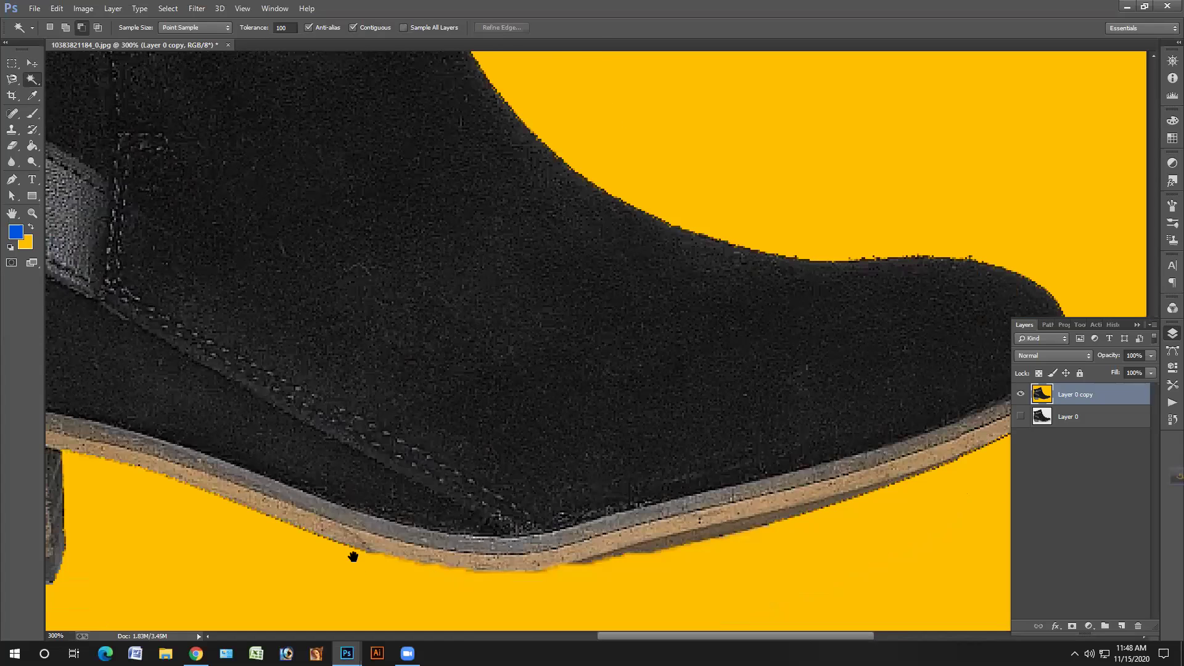
scroll(355, 555, "left", 1)
left_click_drag(240, 511, 412, 486)
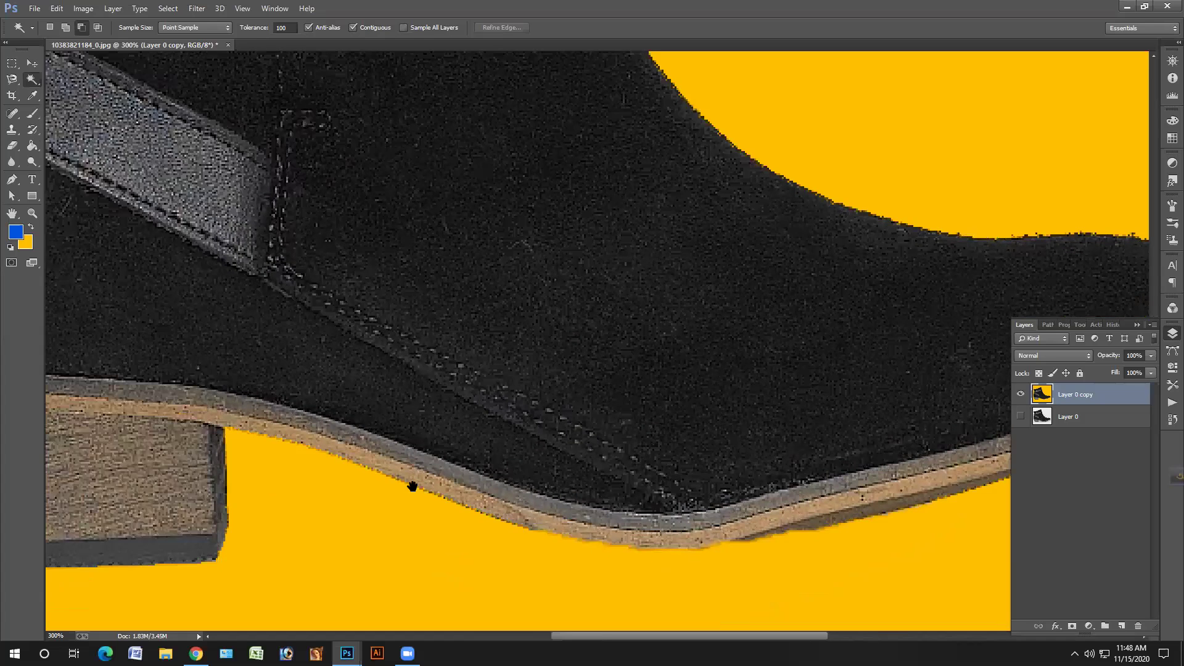
scroll(378, 383, "left", 5)
scroll(378, 383, "down", 1)
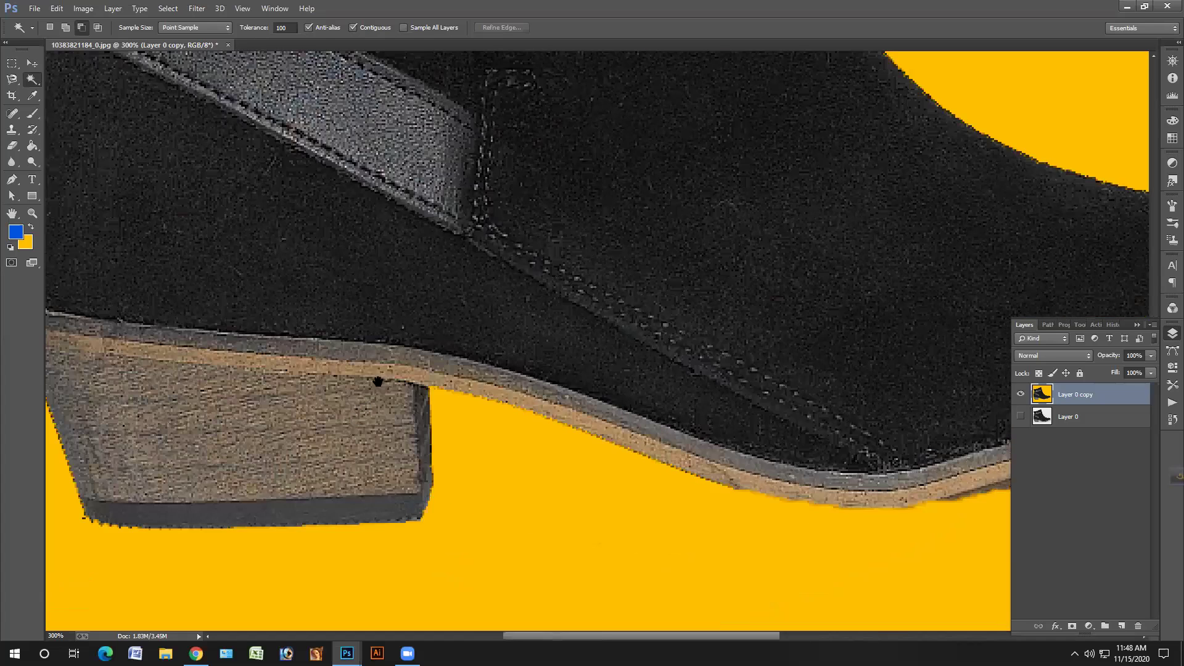
scroll(367, 357, "left", 1)
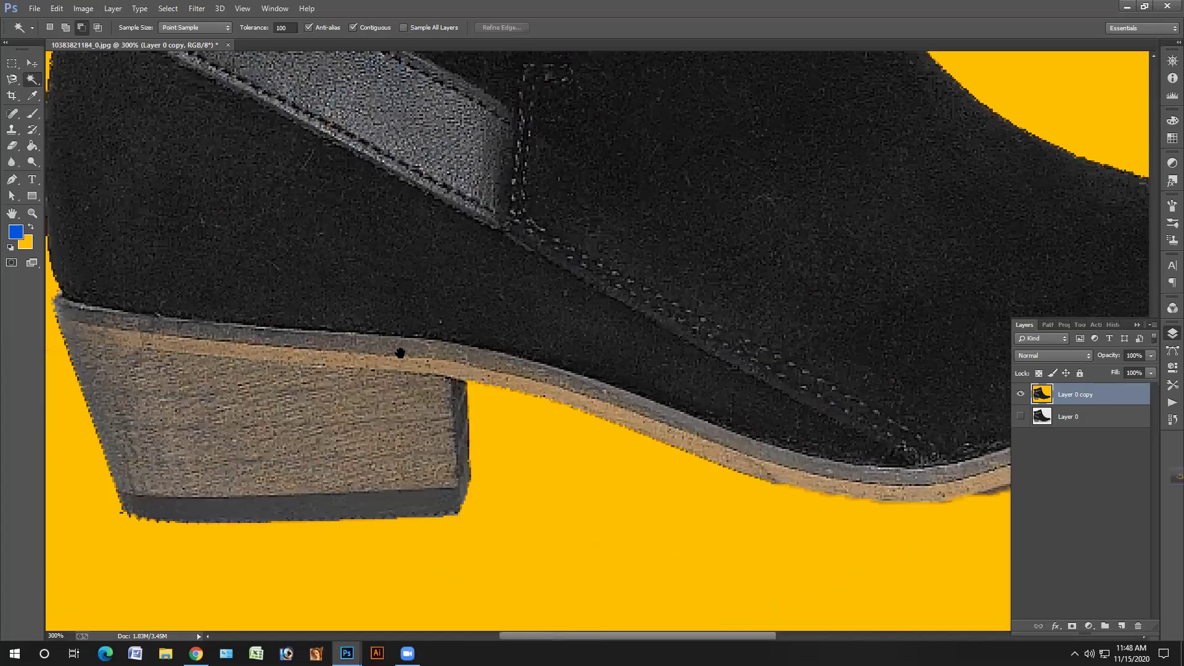
scroll(431, 347, "up", 10)
scroll(431, 347, "left", 2)
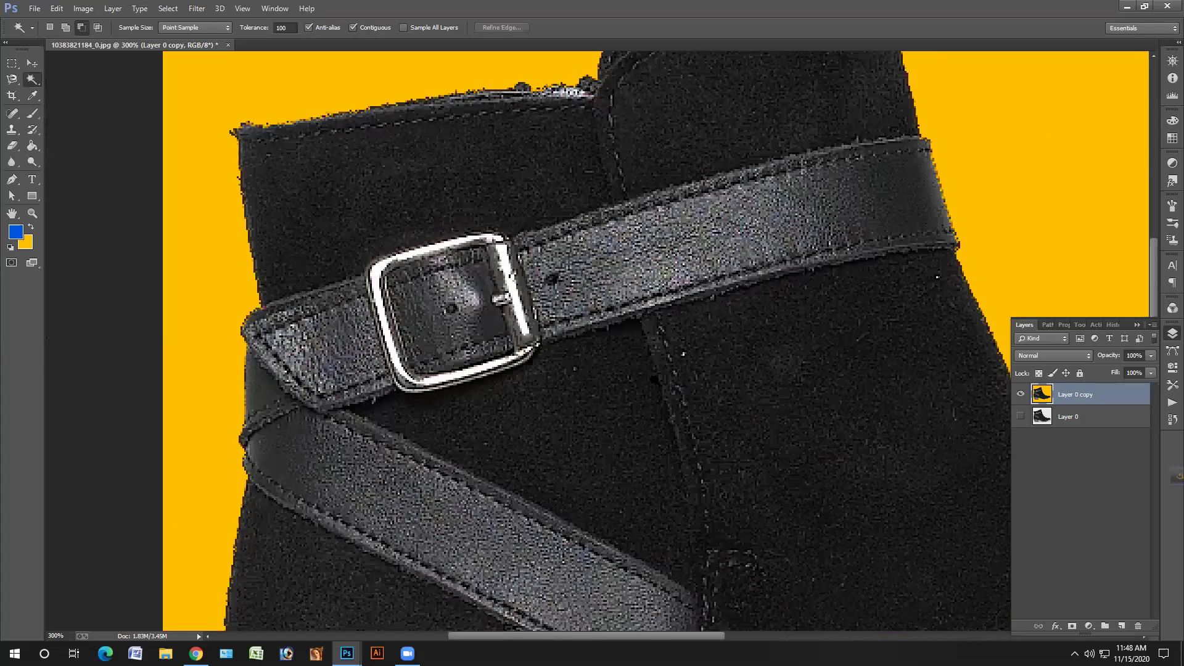
scroll(647, 382, "up", 5)
scroll(647, 383, "right", 2)
scroll(407, 425, "right", 1)
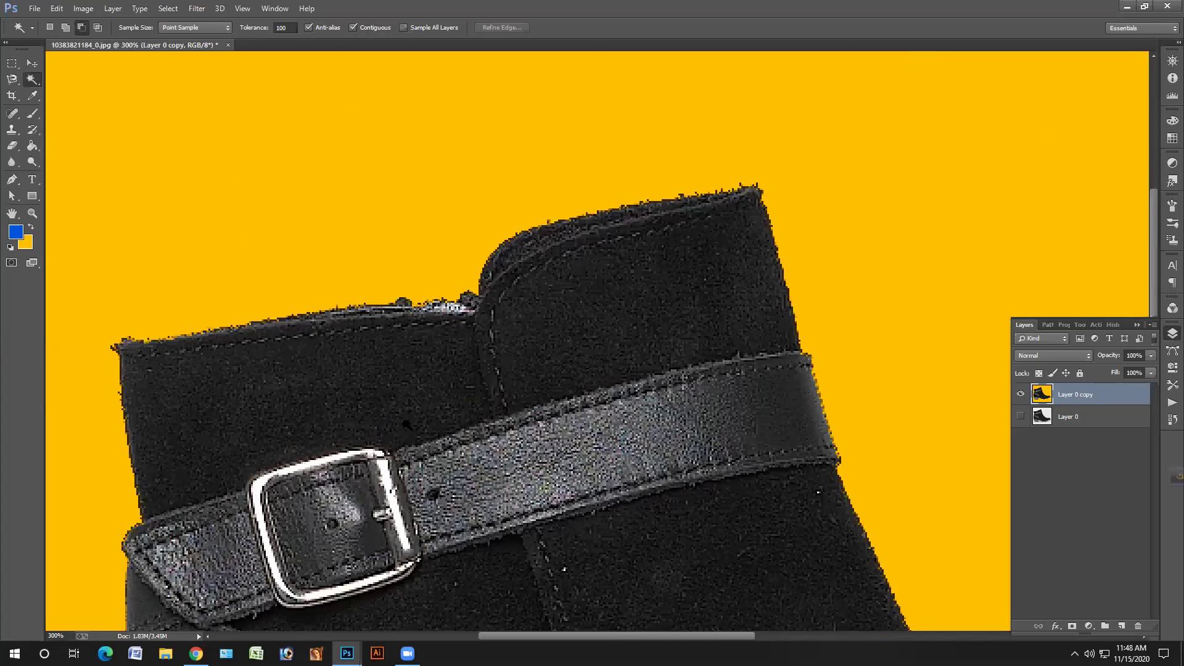
scroll(375, 427, "down", 10)
scroll(462, 420, "right", 3)
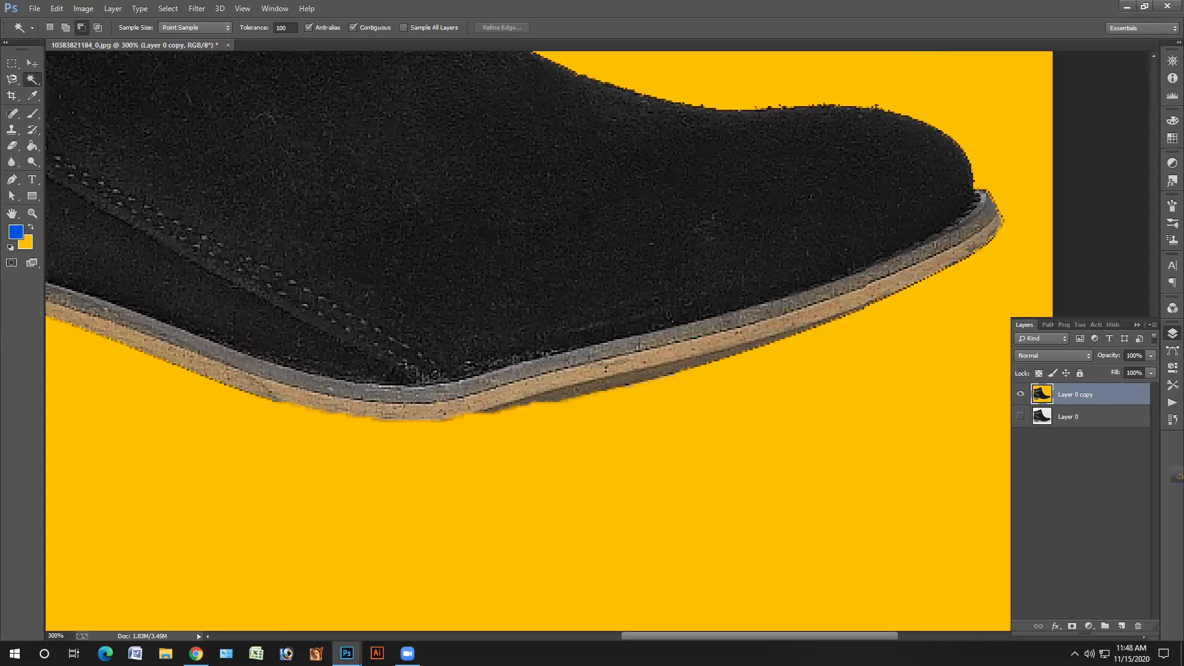
- Bring up 01.psd, maximize it, zoom to 33.3% and pan to the saw blade's lower edge
mouse_move(346, 653)
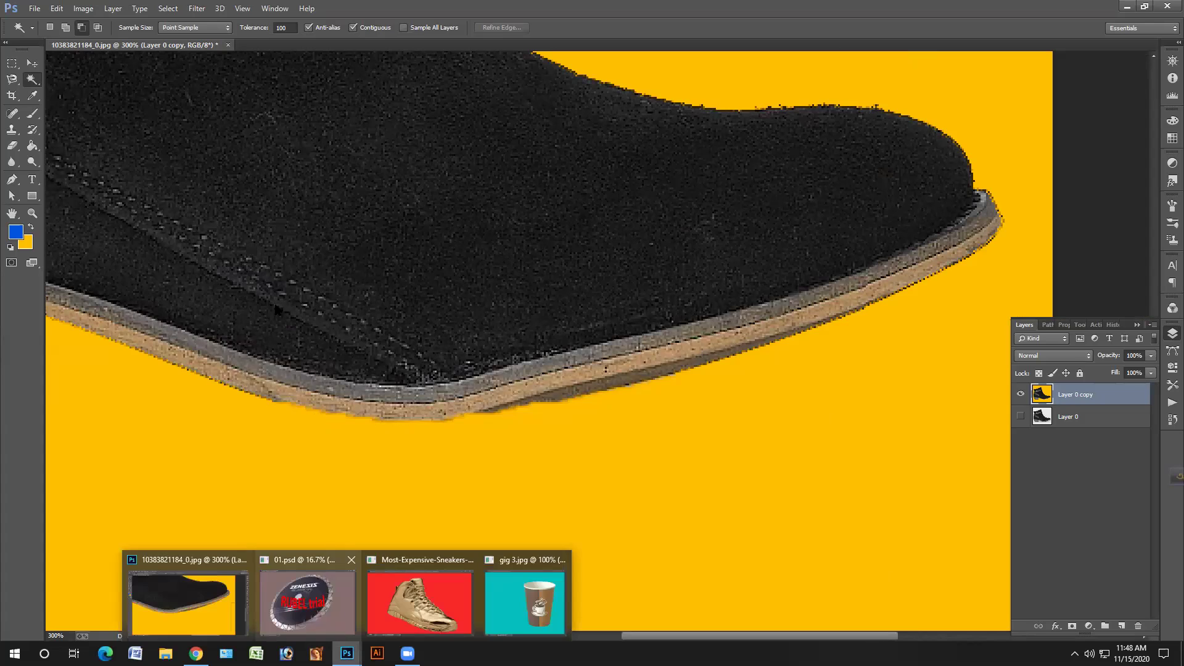
left_click(309, 593)
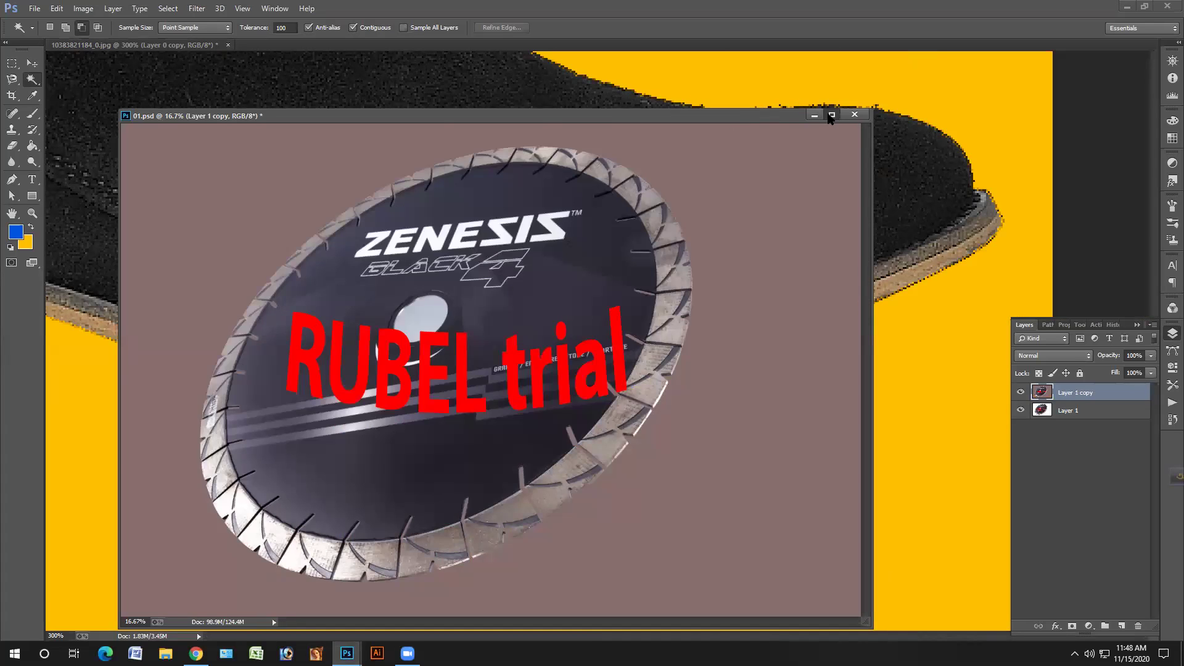
left_click(831, 114)
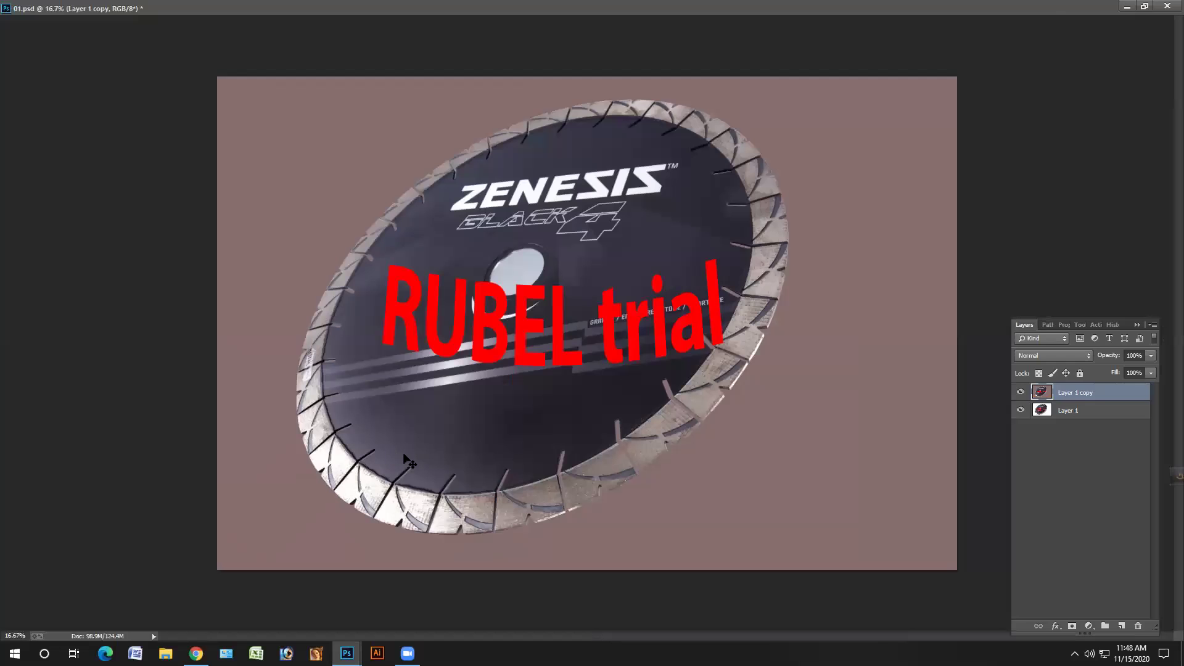
key("ctrl+plus")
left_click_drag(302, 294, 130, 197)
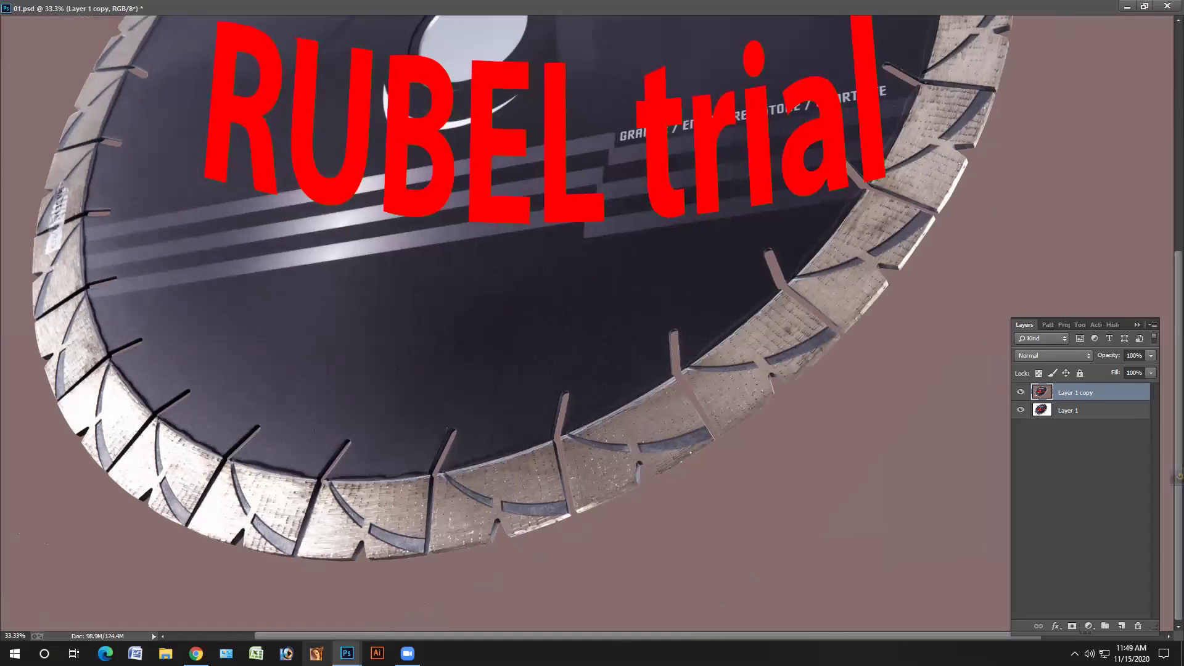
- Bring up the gold sneaker document, maximize it, zoom to 400% and inspect its toe, collar and laces
mouse_move(347, 654)
left_click(467, 617)
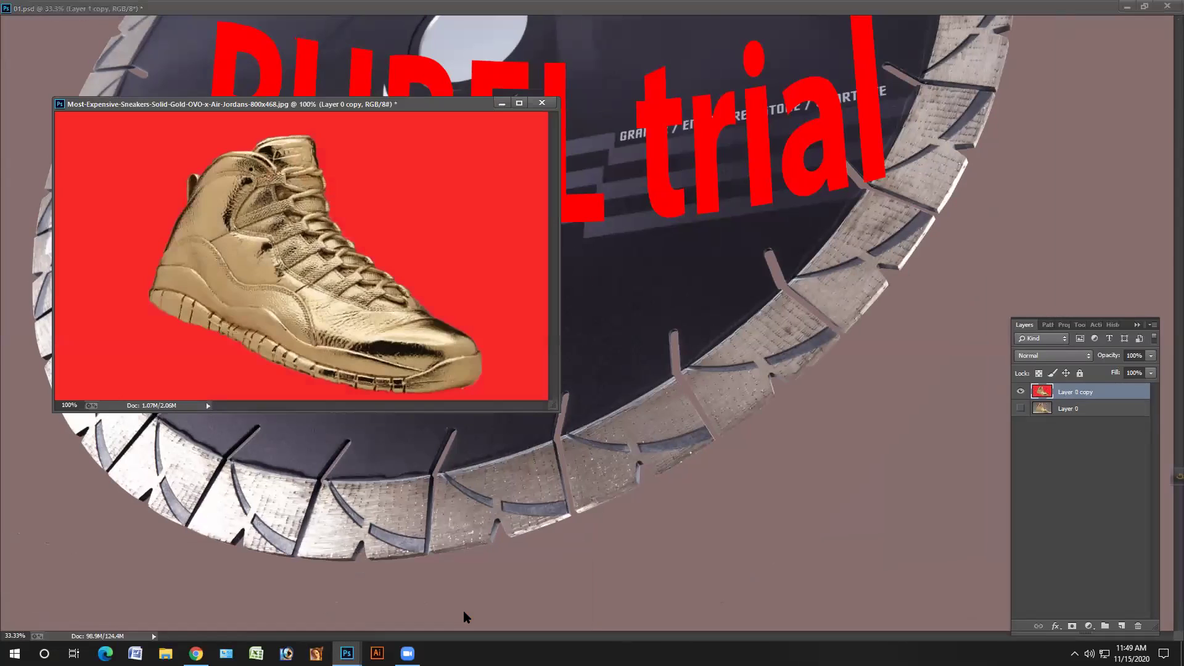
left_click(519, 103)
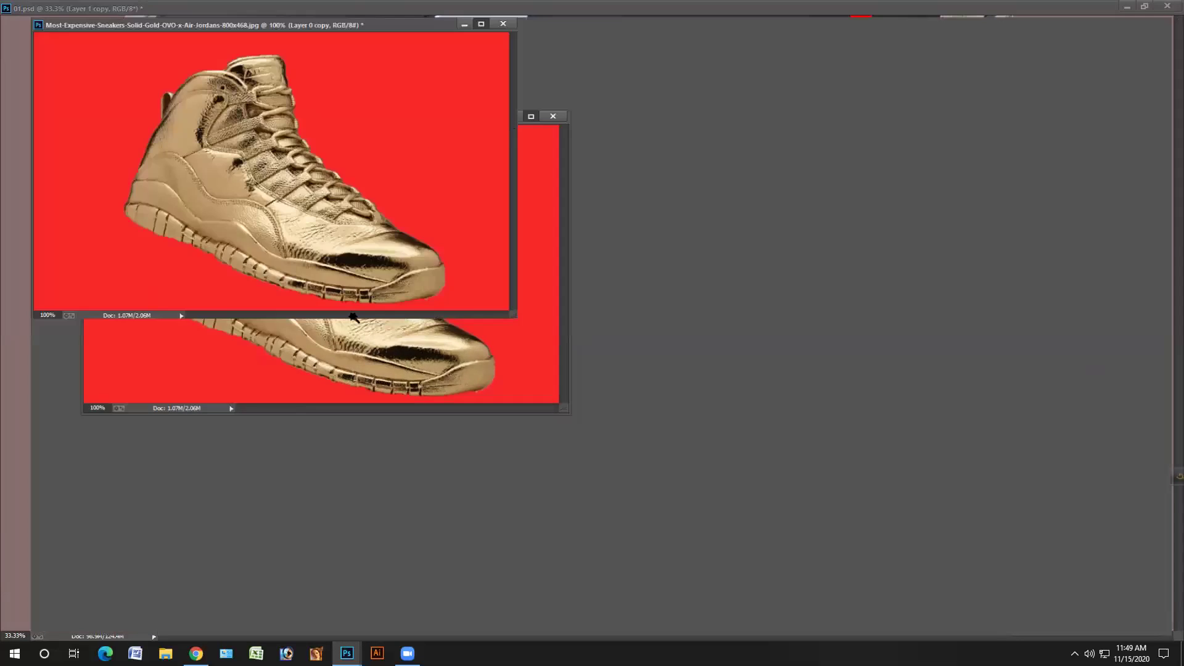
key("ctrl+plus")
key("ctrl+plus")
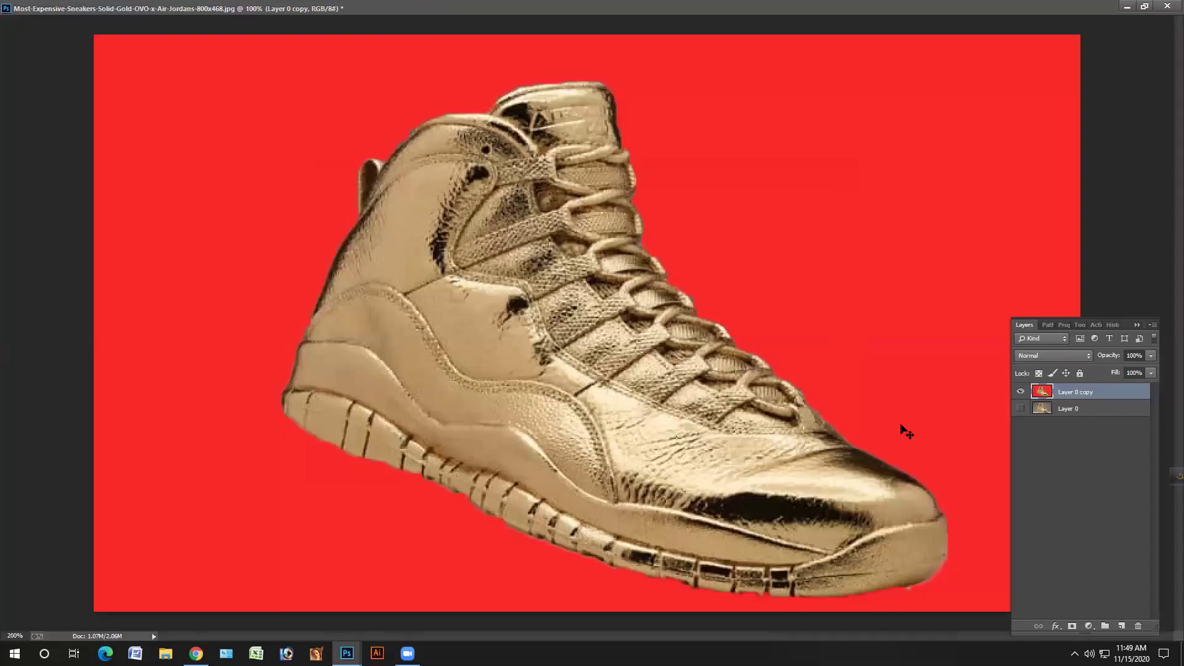
left_click_drag(867, 381, 438, 430)
key("ctrl+plus")
left_click_drag(447, 332, 479, 172)
left_click_drag(477, 309, 444, 567)
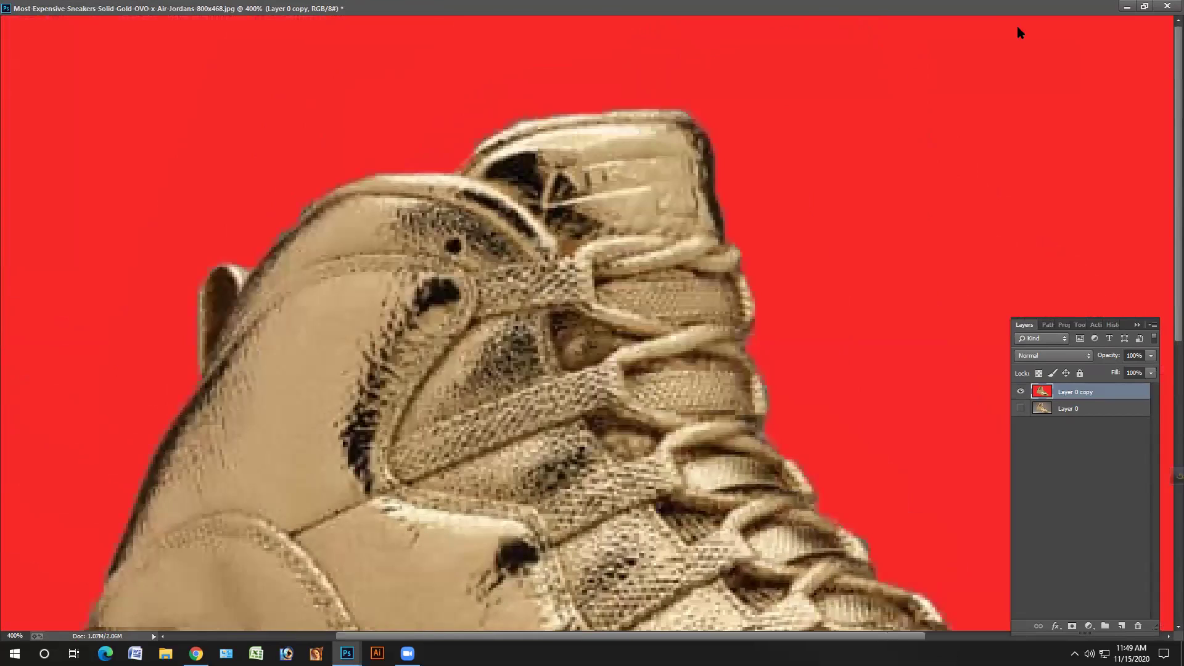
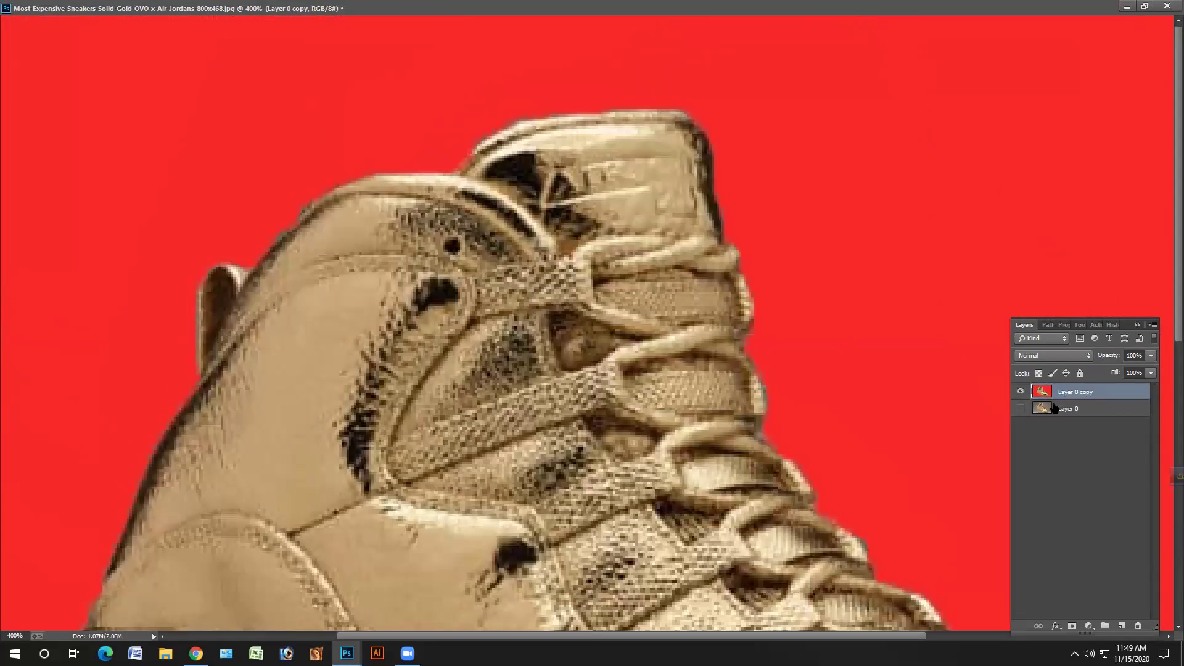
- Add an empty Layer 1 above the red-background Layer 0 copy of the gold sneaker
left_click(1055, 408)
left_click(1054, 395)
left_click(1122, 626)
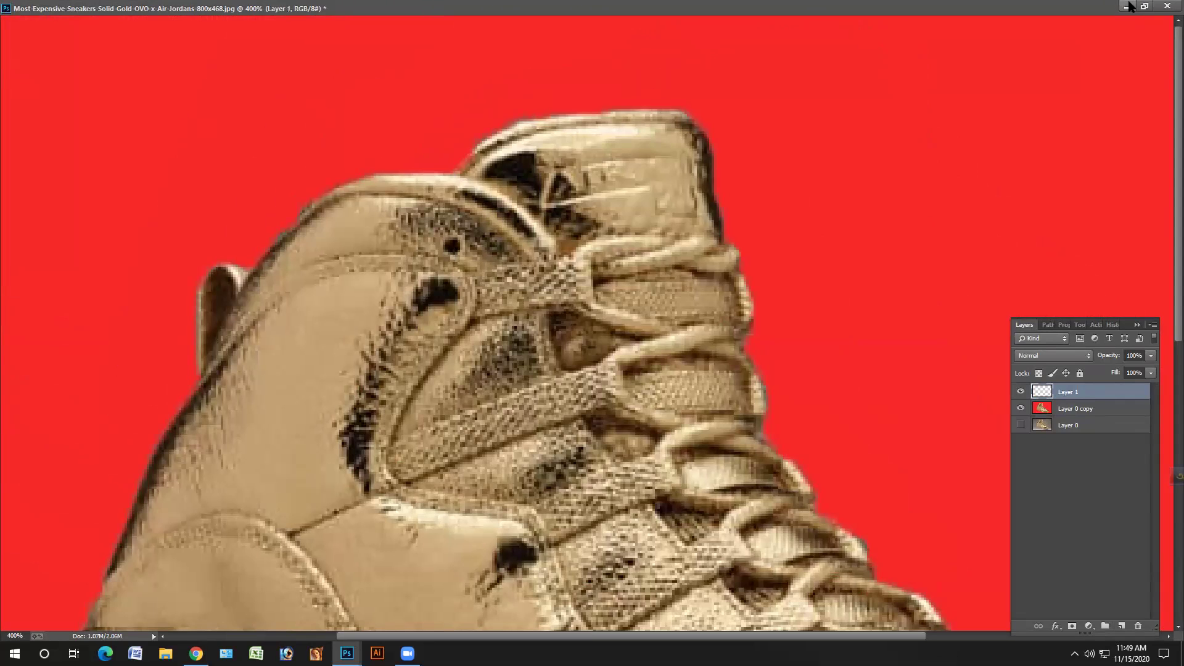
left_click(1145, 7)
left_click_drag(327, 108, 437, 82)
left_click(1153, 7)
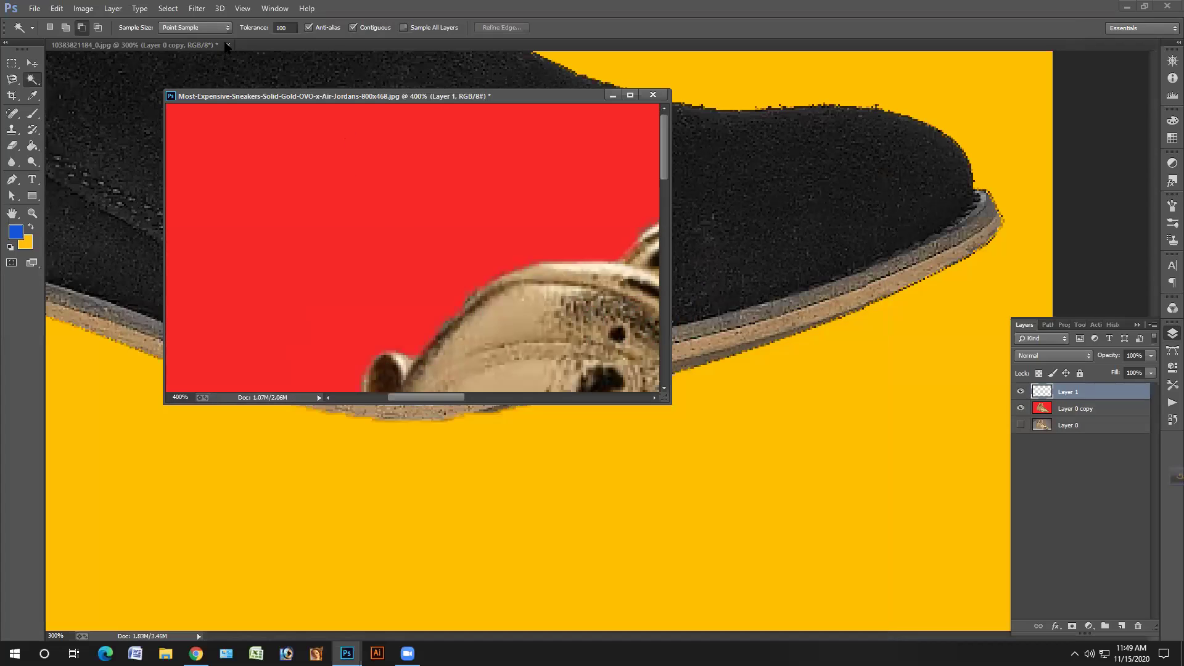
left_click(228, 44)
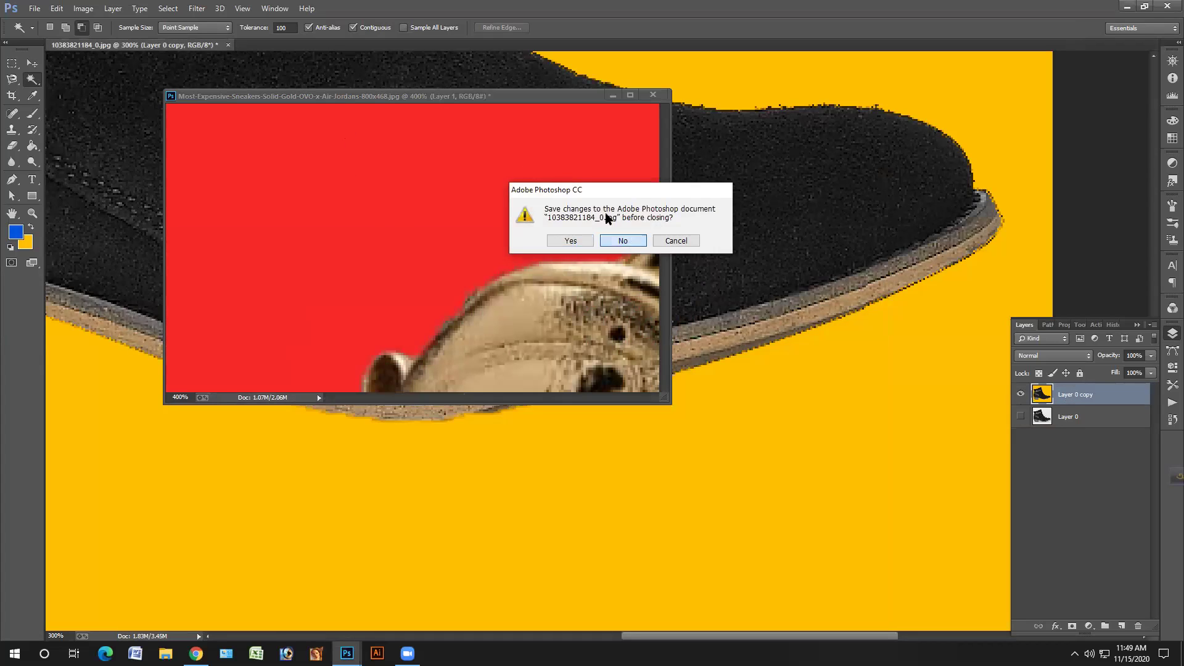
left_click(626, 238)
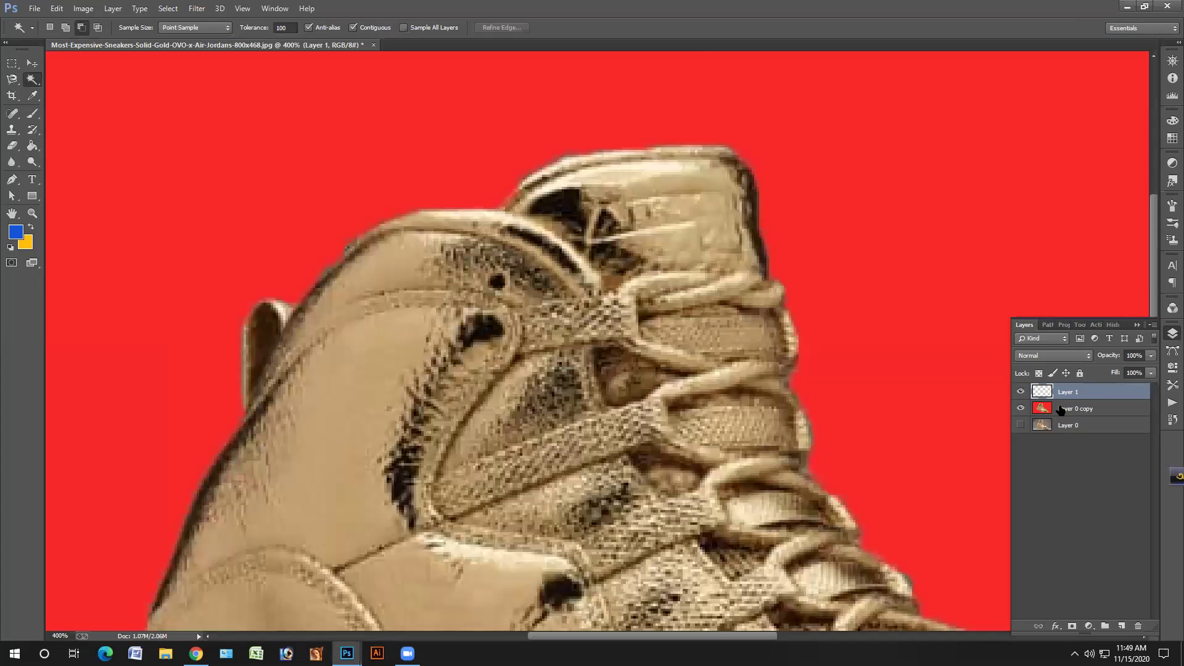
- Select the red background on Layer 0 copy and fill it with blue on Layer 1
left_click(1061, 410)
left_click(243, 153)
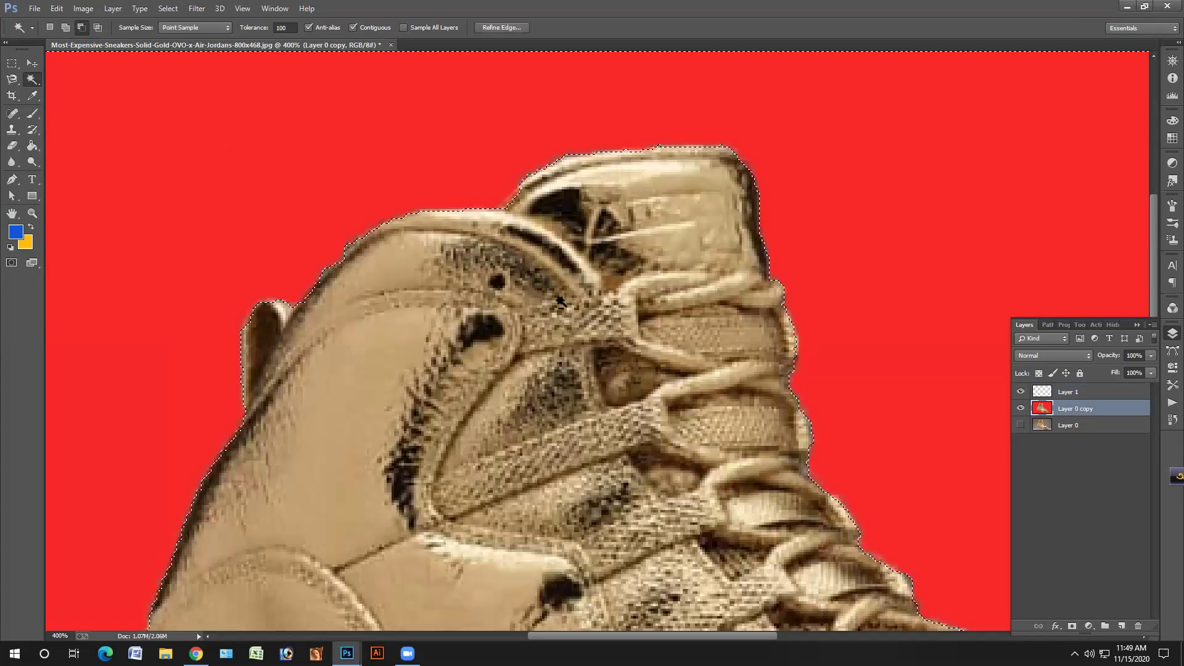
left_click(1058, 389)
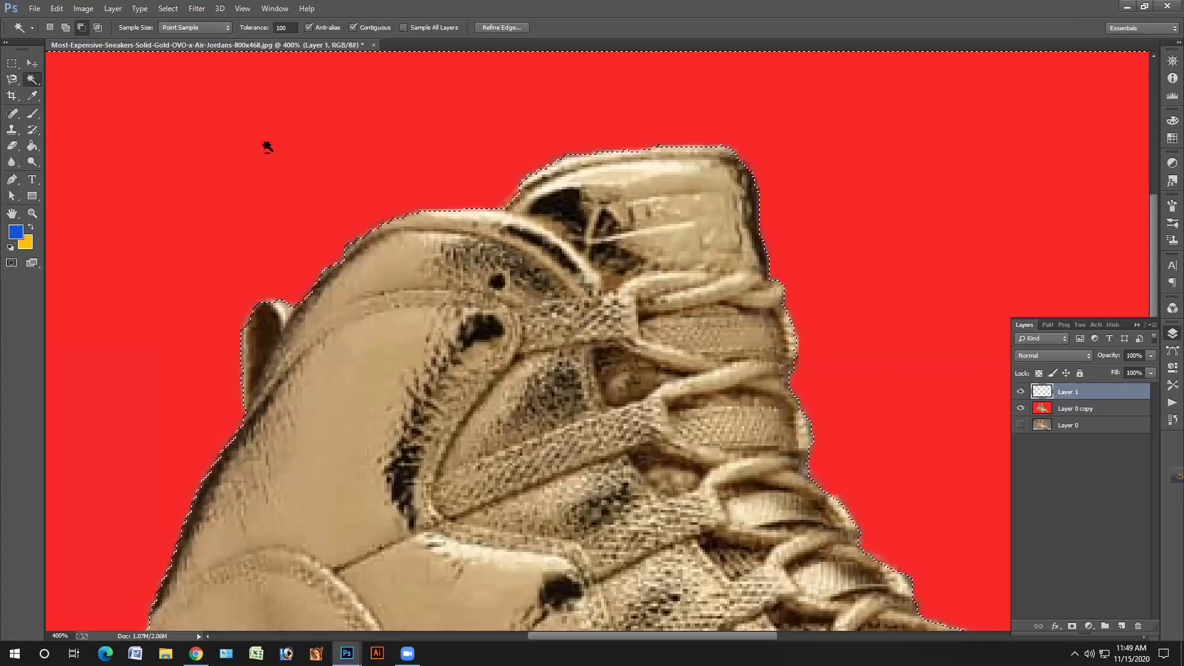
key("alt+BackSpace")
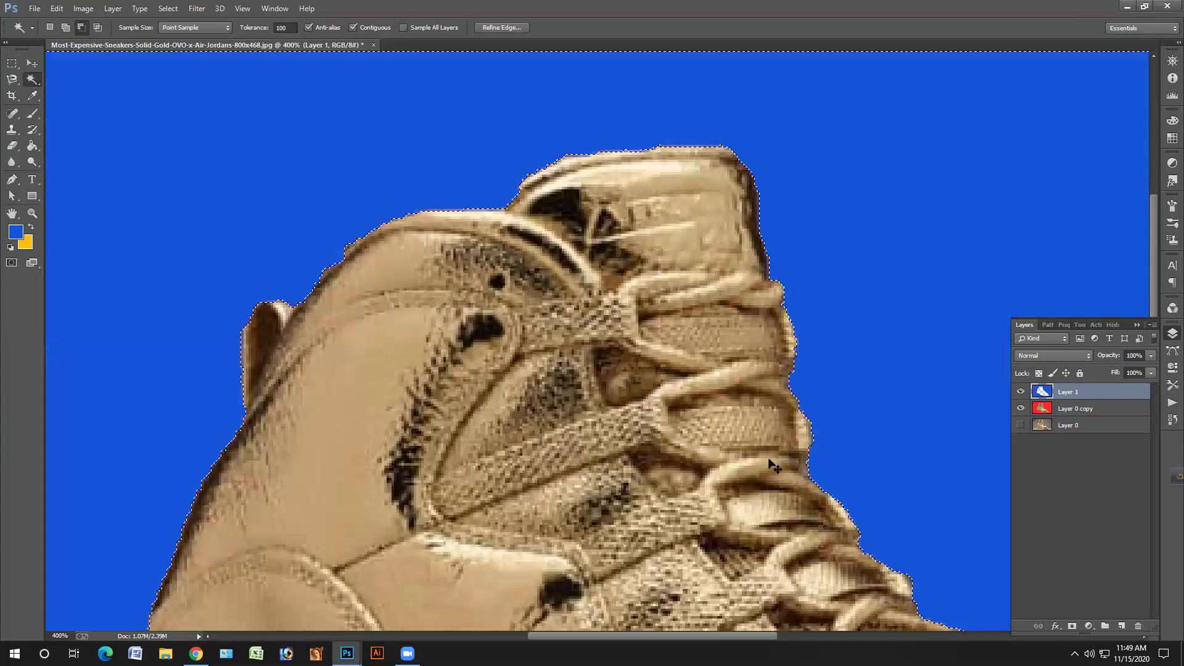
- Check the blue fill's edges, deselect, and make the original Layer 0 active
key("ctrl+d")
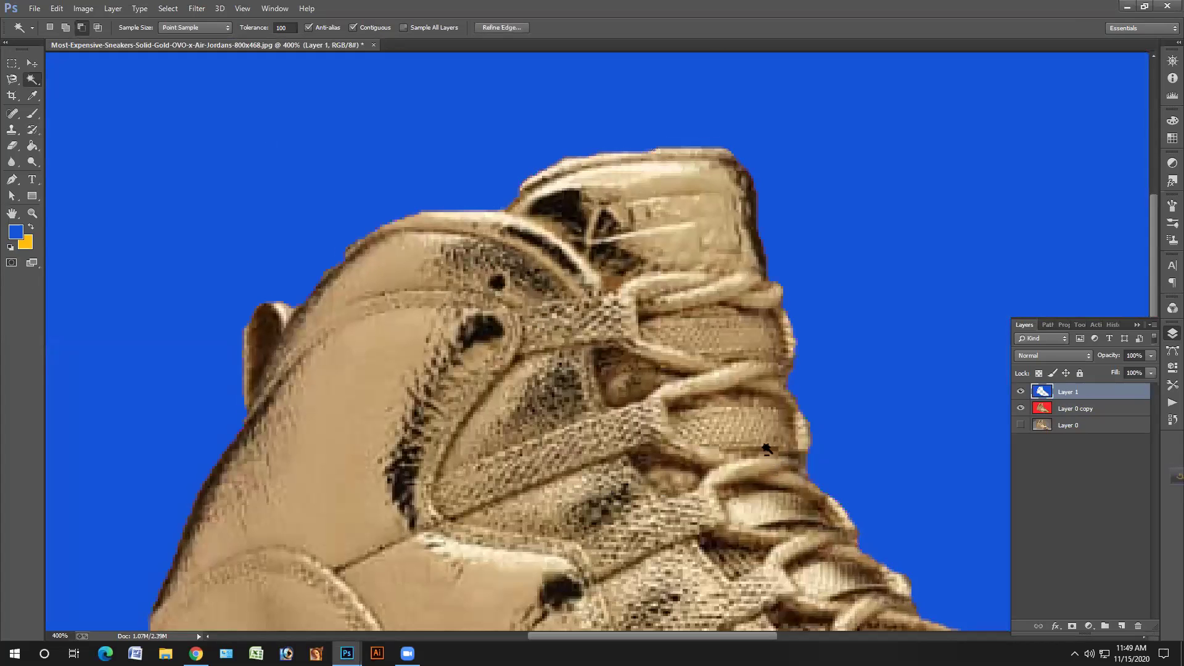
scroll(666, 397, "down", 1)
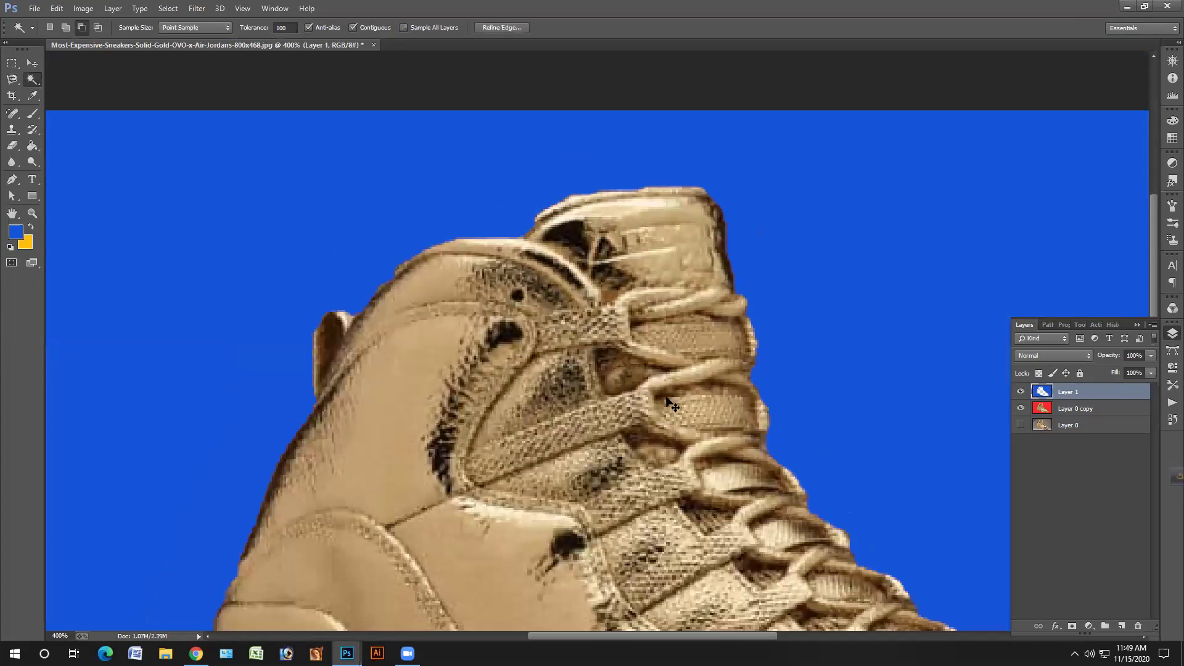
scroll(666, 401, "down", 1)
key("ctrl+shift+d")
scroll(992, 389, "down", 1)
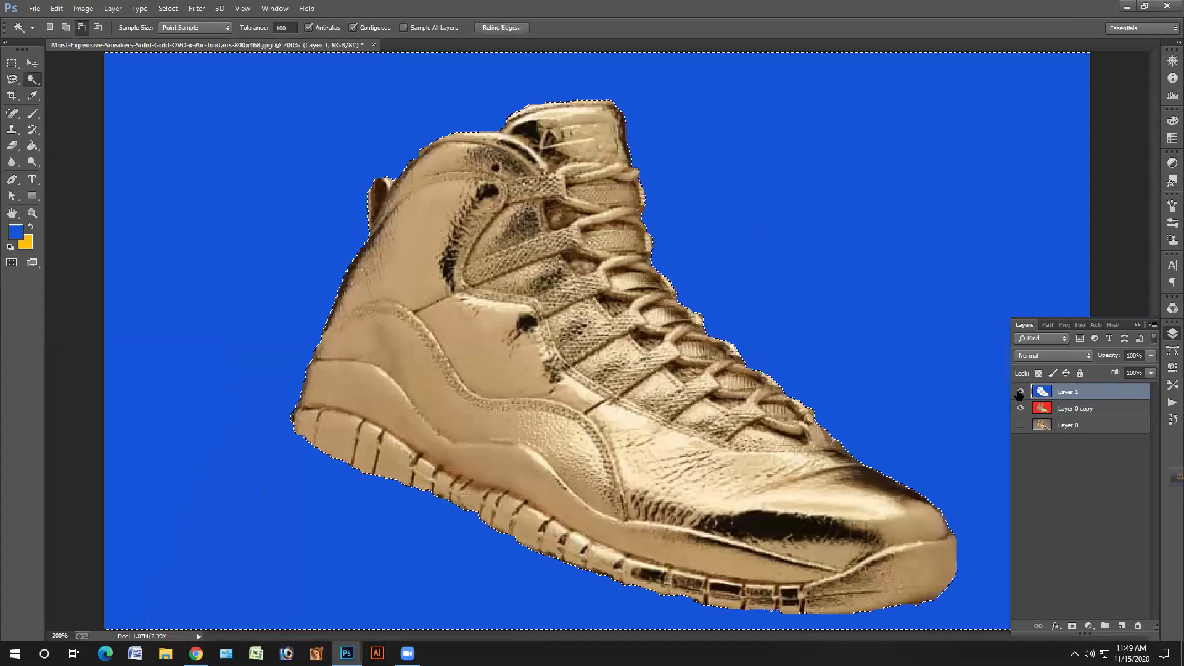
scroll(1019, 394, "down", 2)
key("ctrl+d")
left_click(1067, 426)
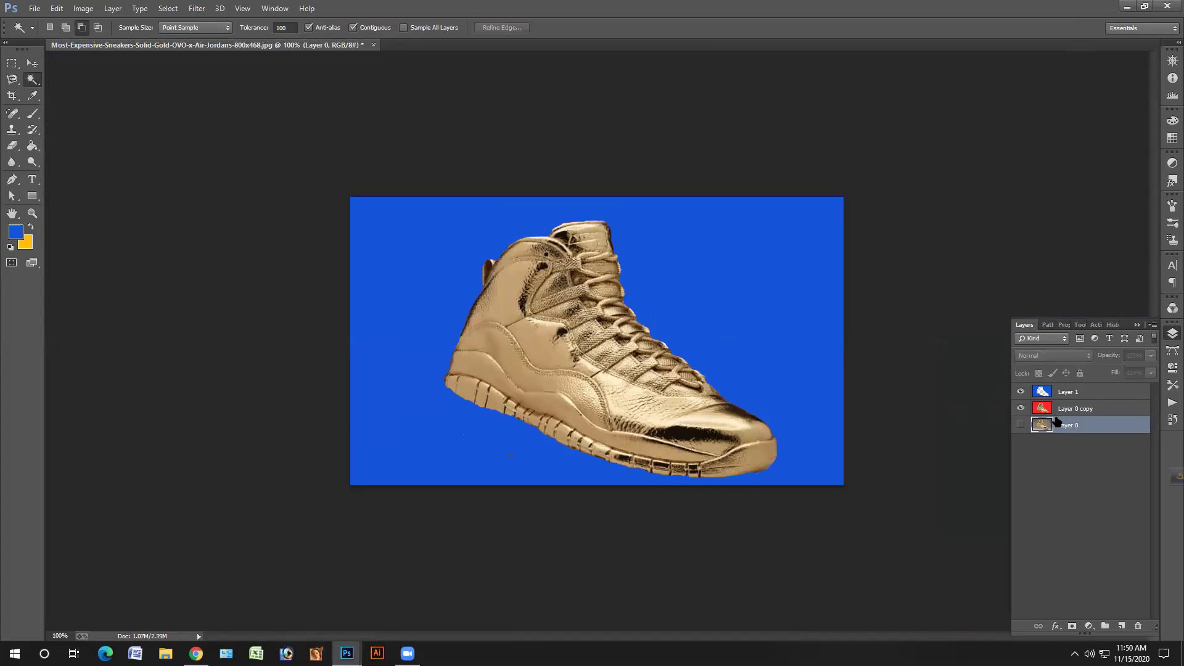
- On Layer 0 copy, fill the red background with yellow, then delete it to transparency
left_click(1058, 411)
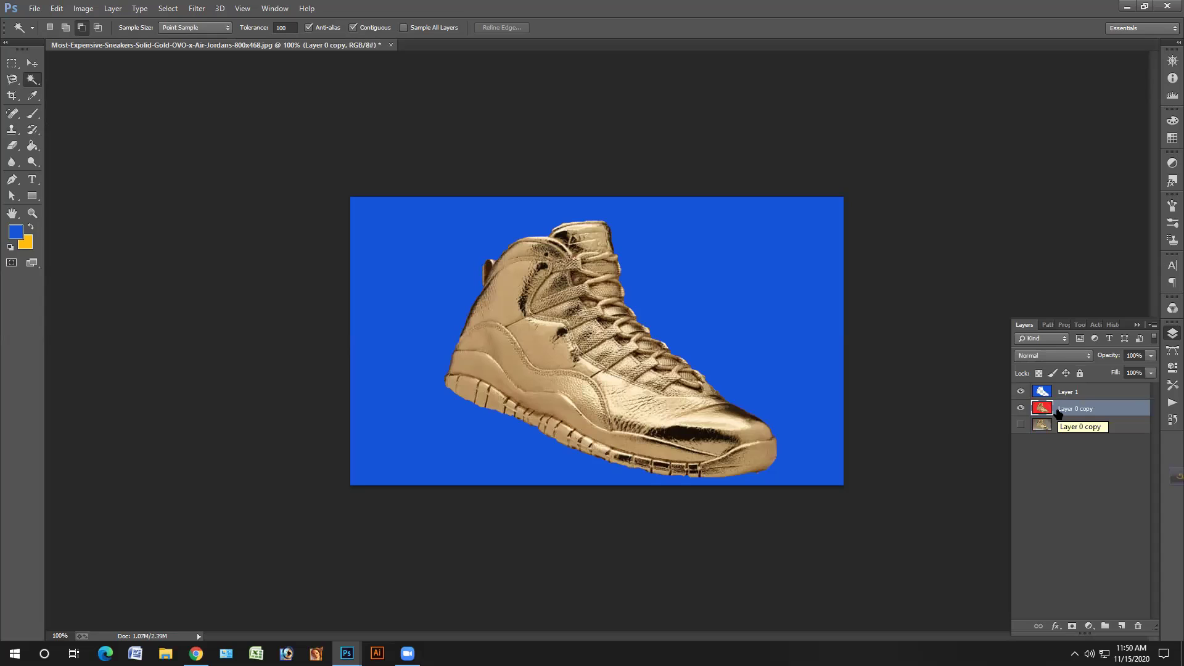
left_click(1020, 393)
left_click(713, 320)
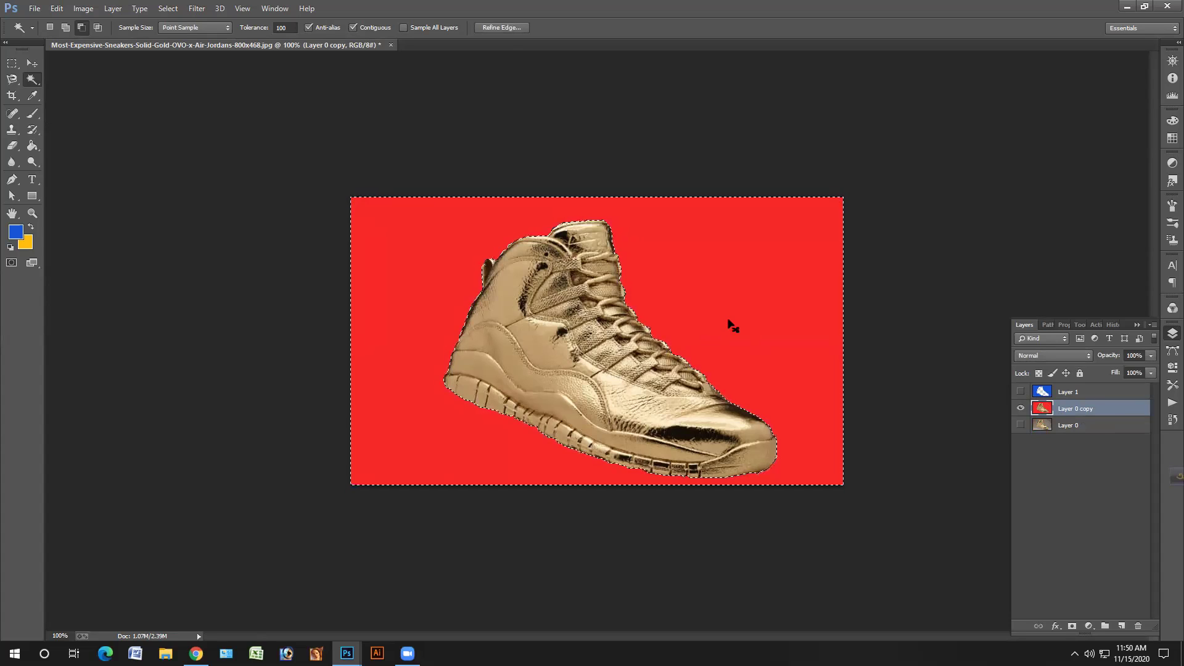
key("ctrl+BackSpace")
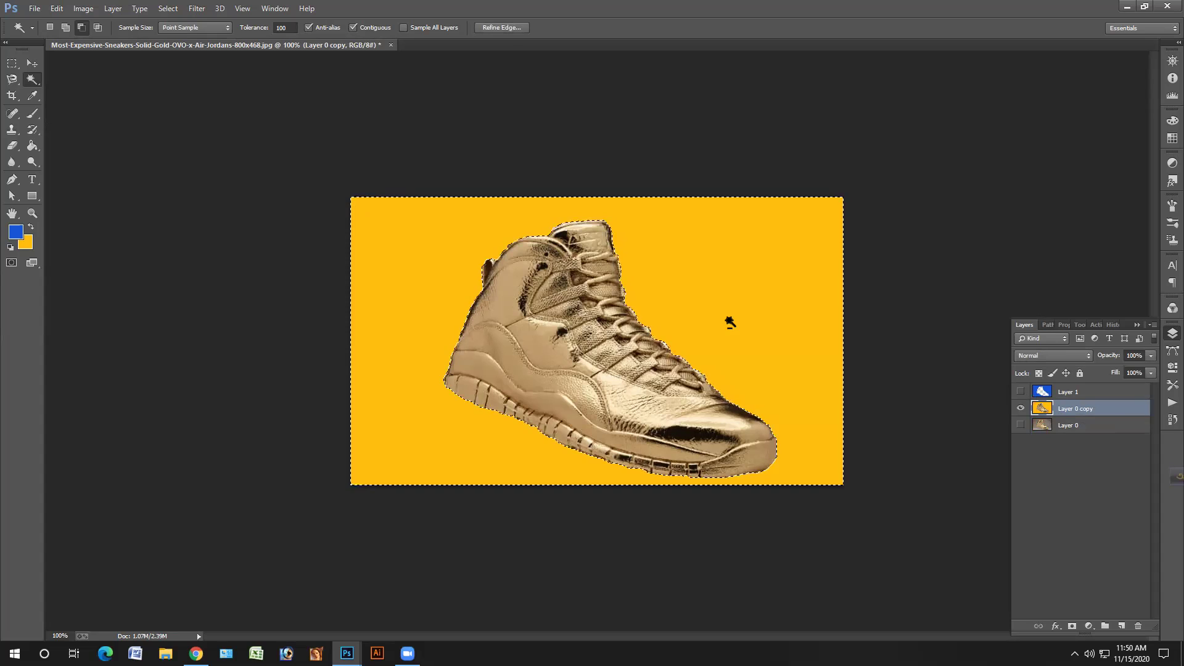
key("Delete")
key("ctrl+d")
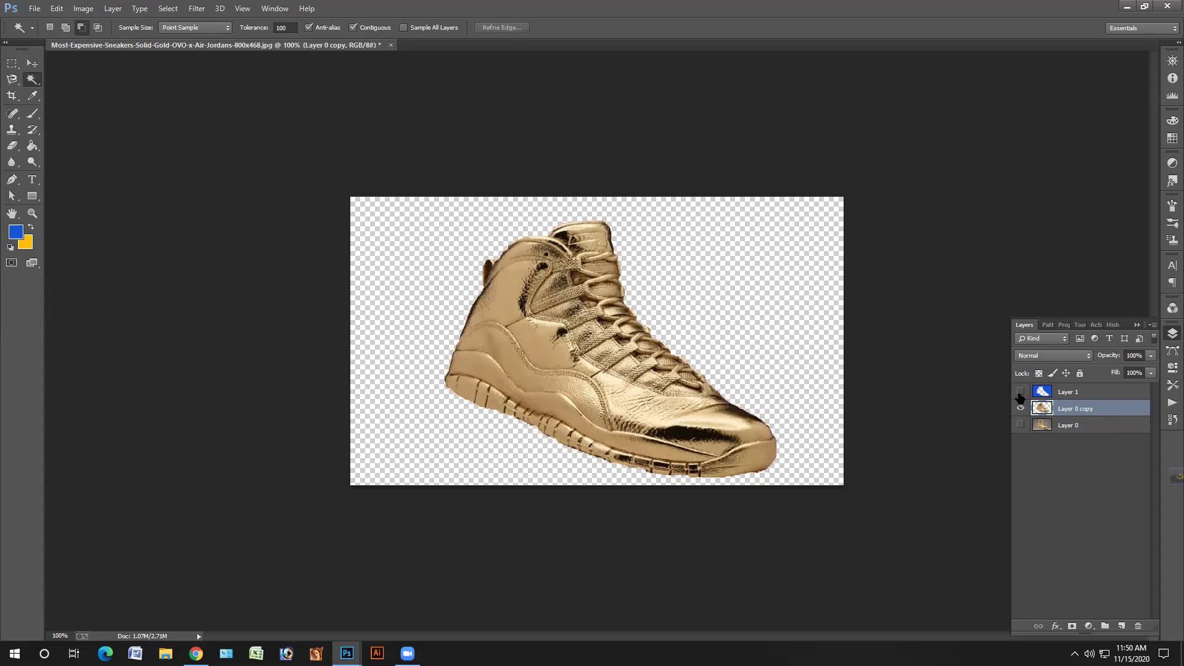
left_click(1019, 393)
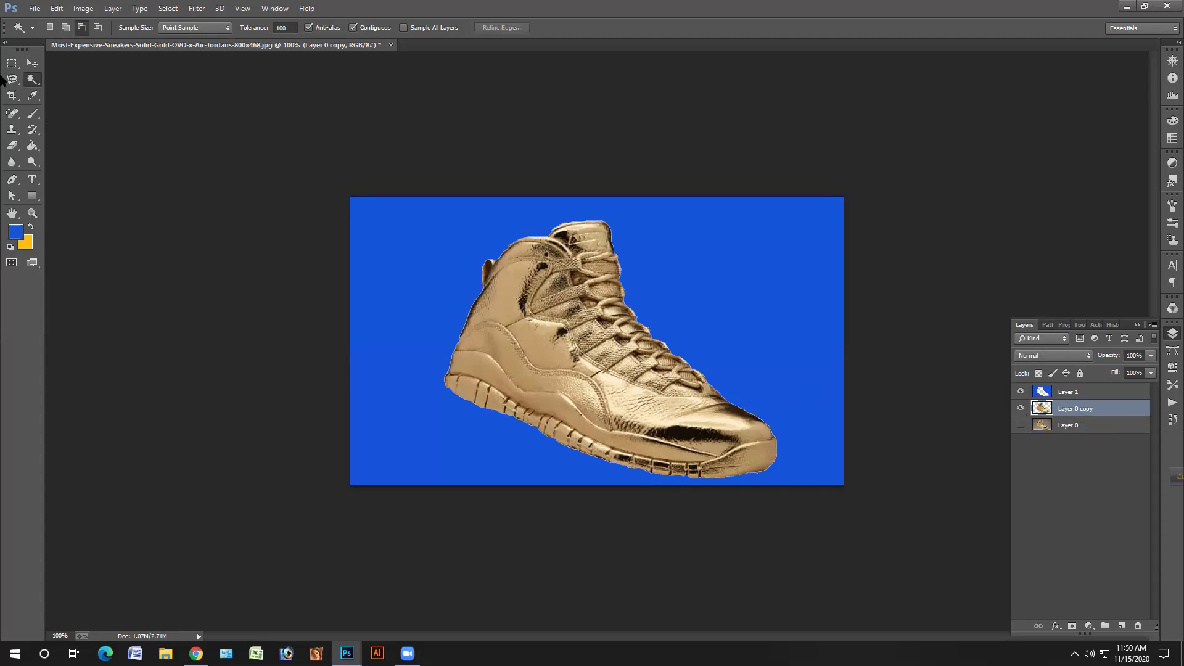
- Nudge Layer 0 copy slightly left, then delete Layer 0 copy and Layer 1
left_click(32, 63)
left_click_drag(541, 348, 538, 332)
left_click_drag(1060, 409, 1134, 617)
left_click_drag(1073, 388, 1139, 628)
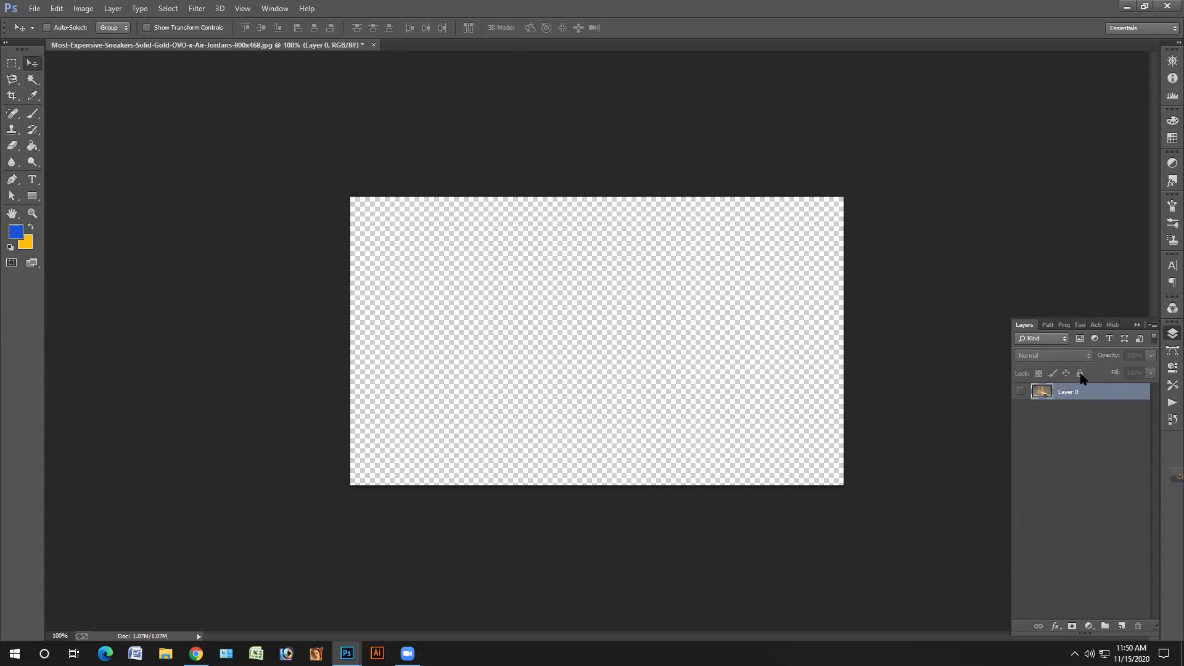
- Duplicate the original Layer 0 so only the new copy is visible
key("ctrl+j")
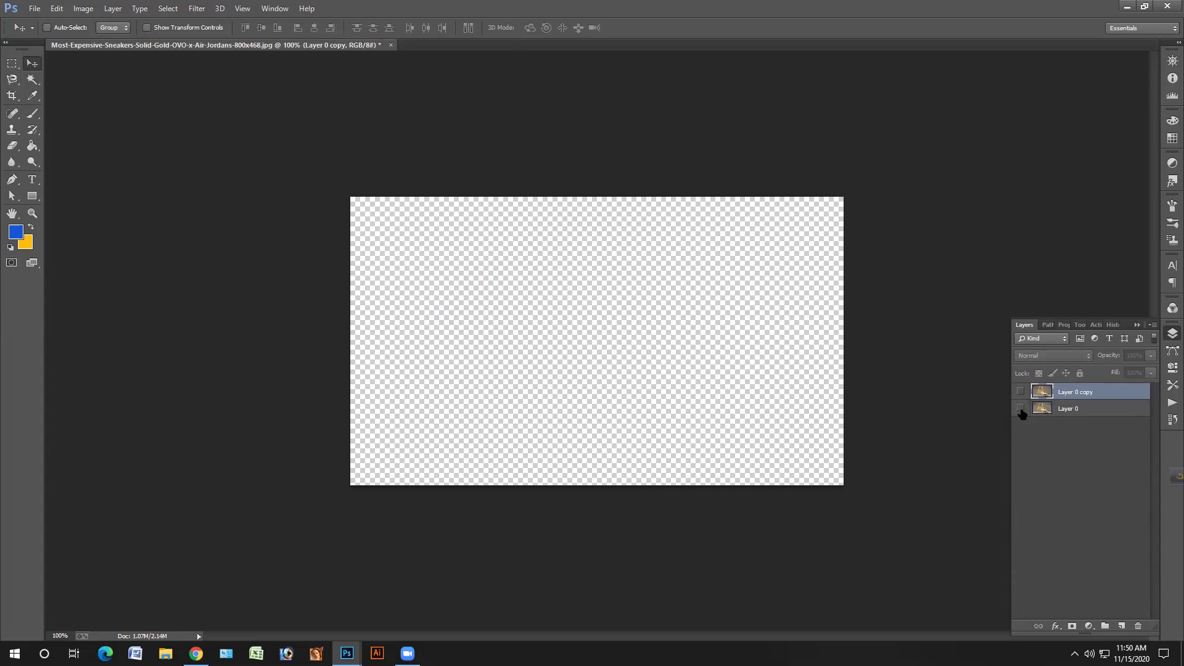
left_click(1021, 409)
left_click(1021, 391)
left_click(1022, 409)
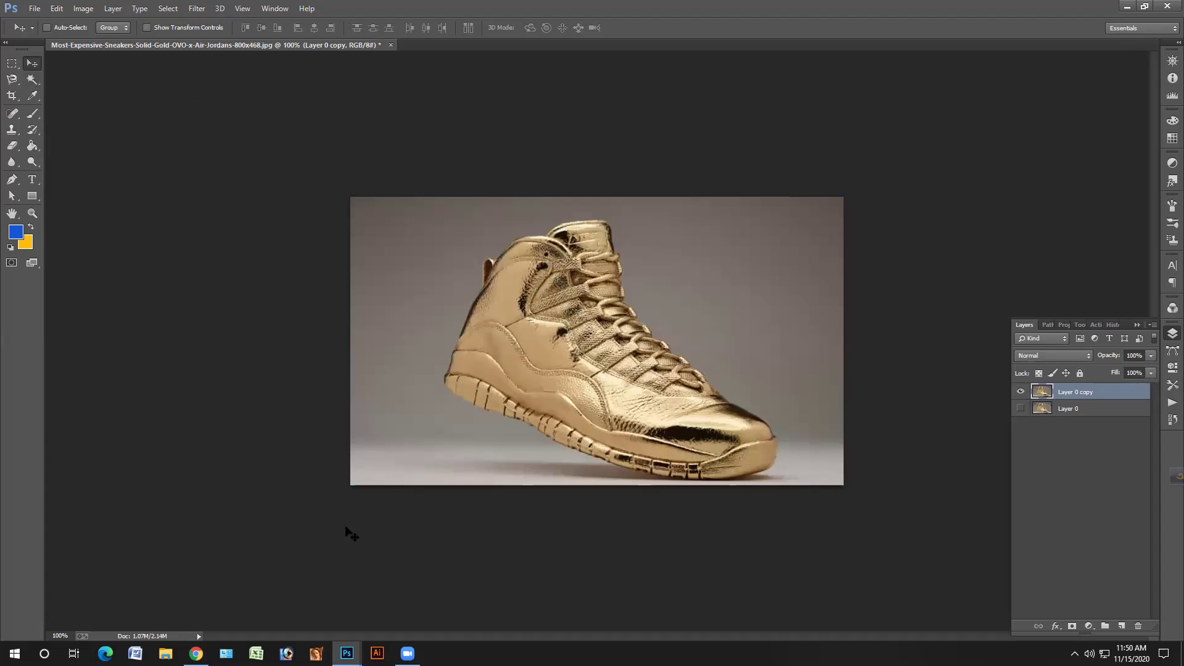
- Bring the gig 3.jpg coffee cup document forward and zoom in to 300%
mouse_move(347, 653)
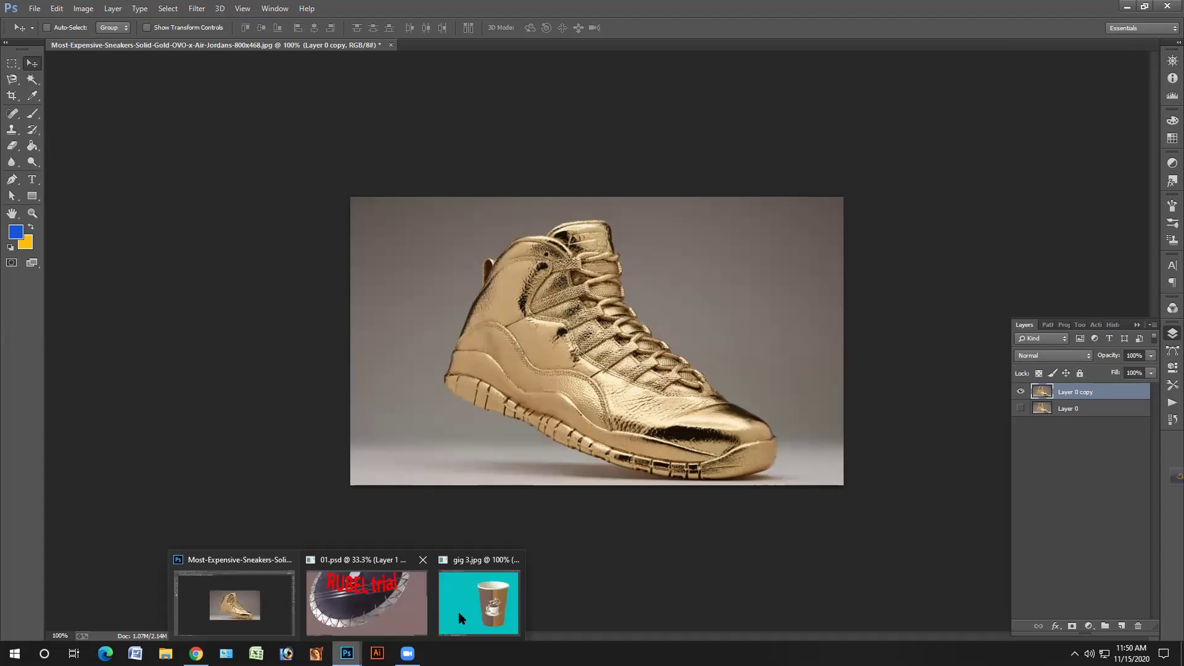
left_click(479, 601)
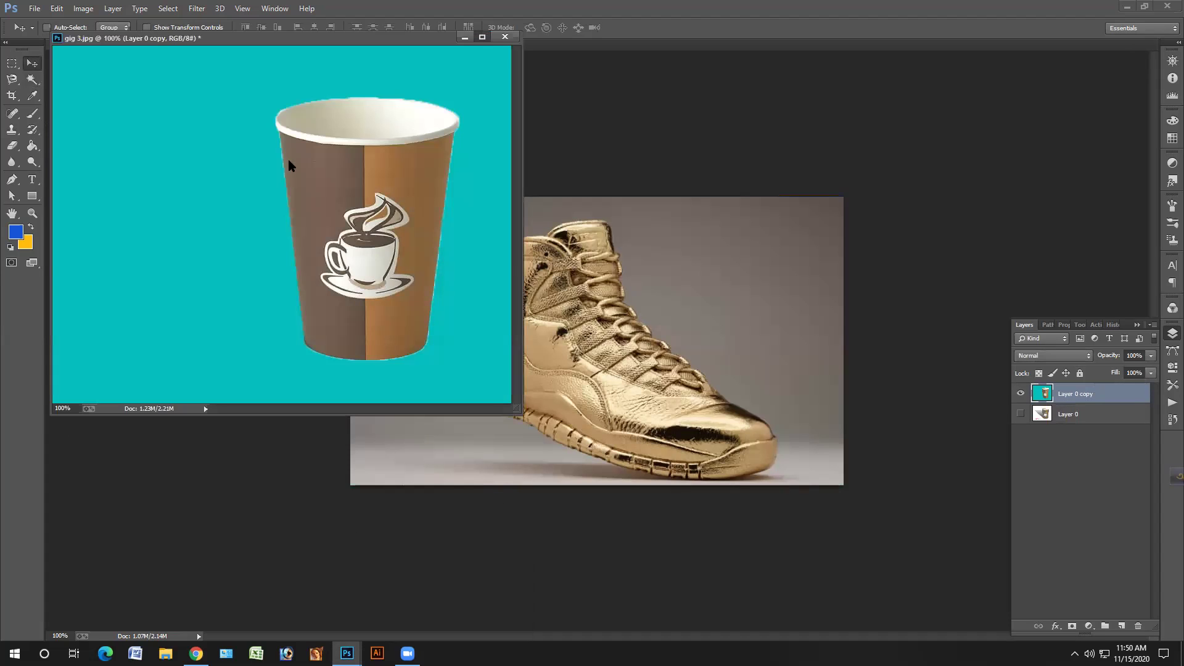
left_click(482, 37)
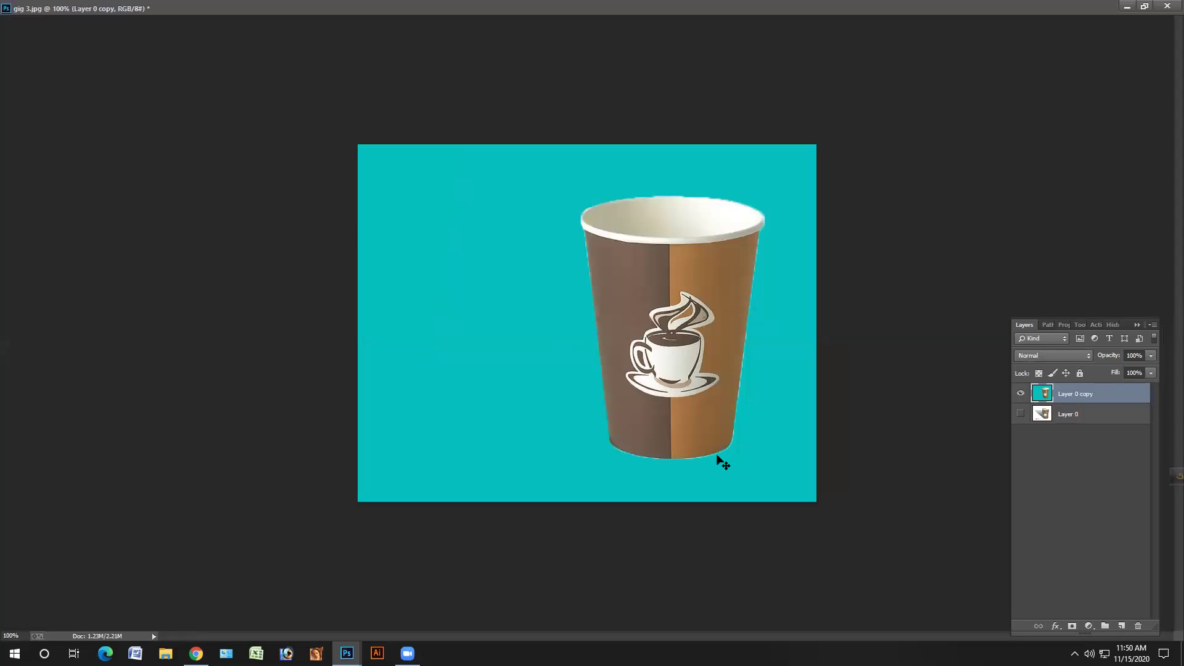
key("ctrl+plus")
key("ctrl+plus")
scroll(688, 297, "down", 3)
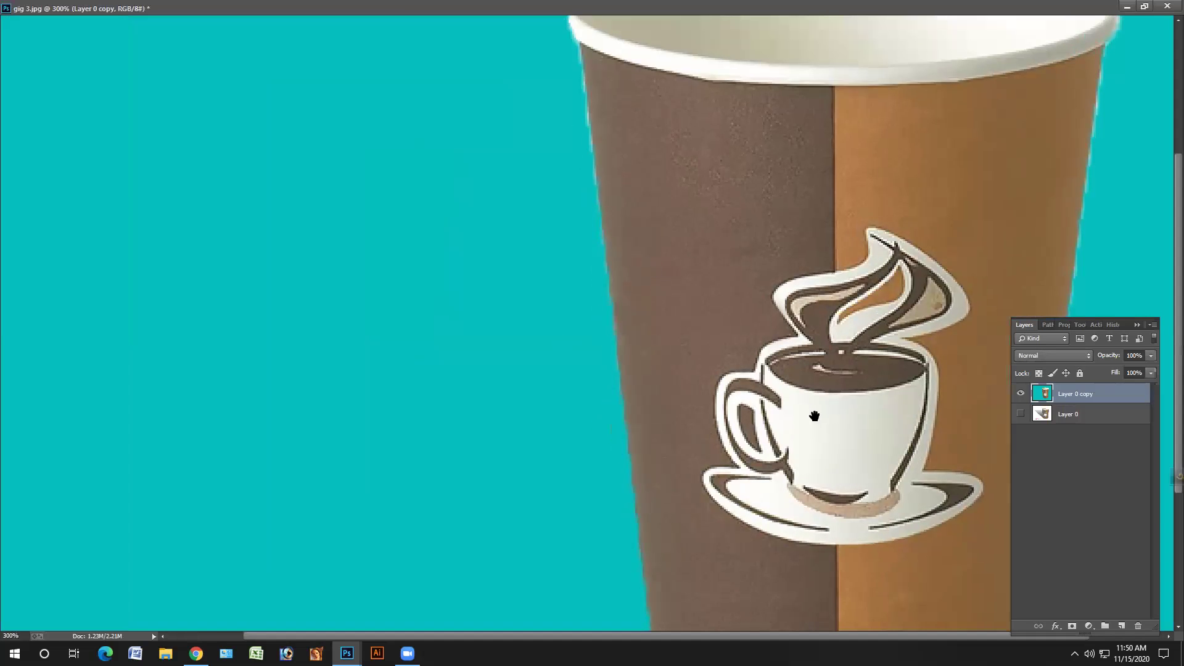
scroll(663, 529, "down", 3)
scroll(806, 418, "right", 3)
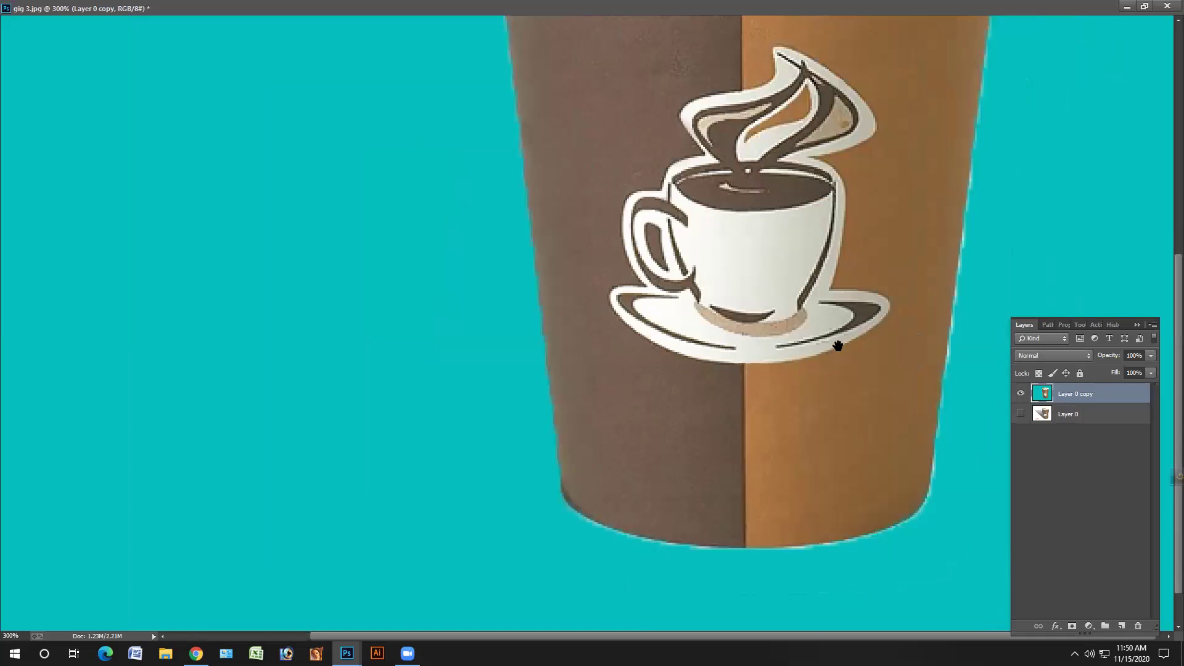
scroll(831, 313, "up", 10)
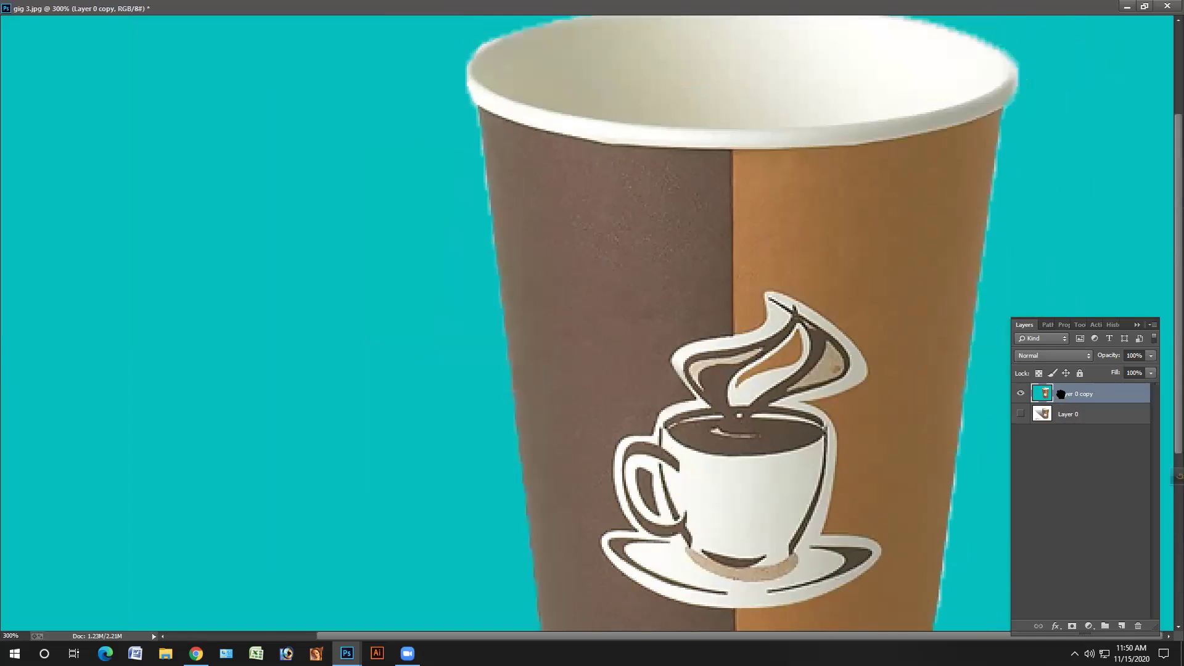
- Delete the teal-background Layer 0 copy and return to standard screen mode
left_click_drag(1064, 397, 1051, 396)
key("Delete")
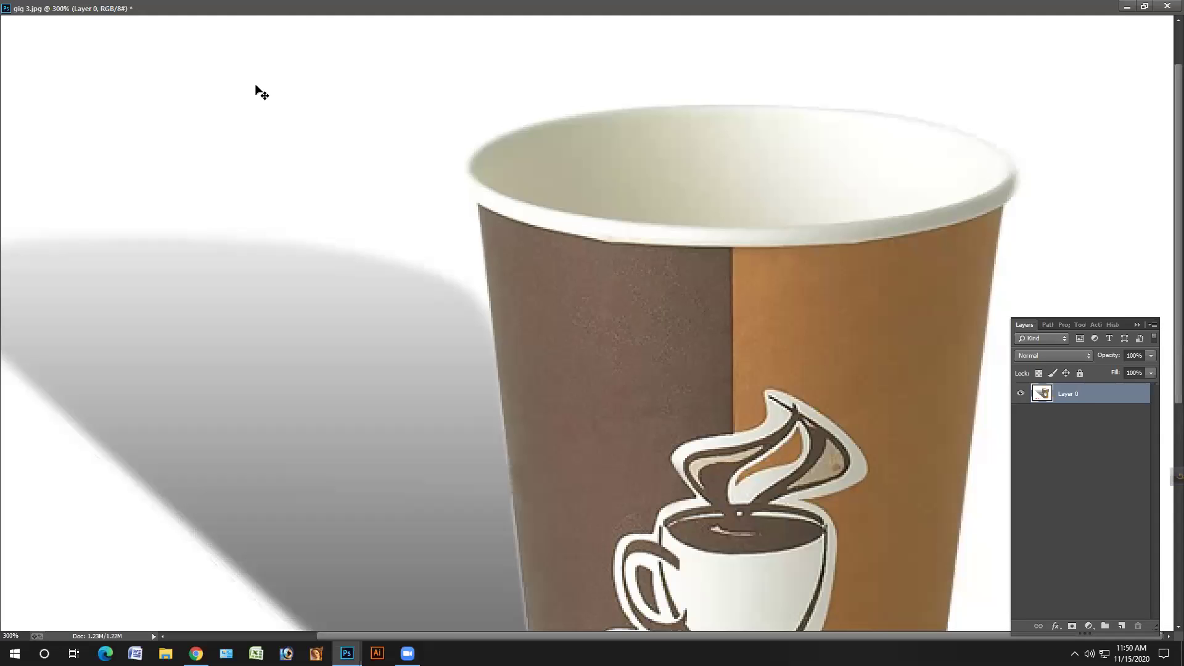
key("f")
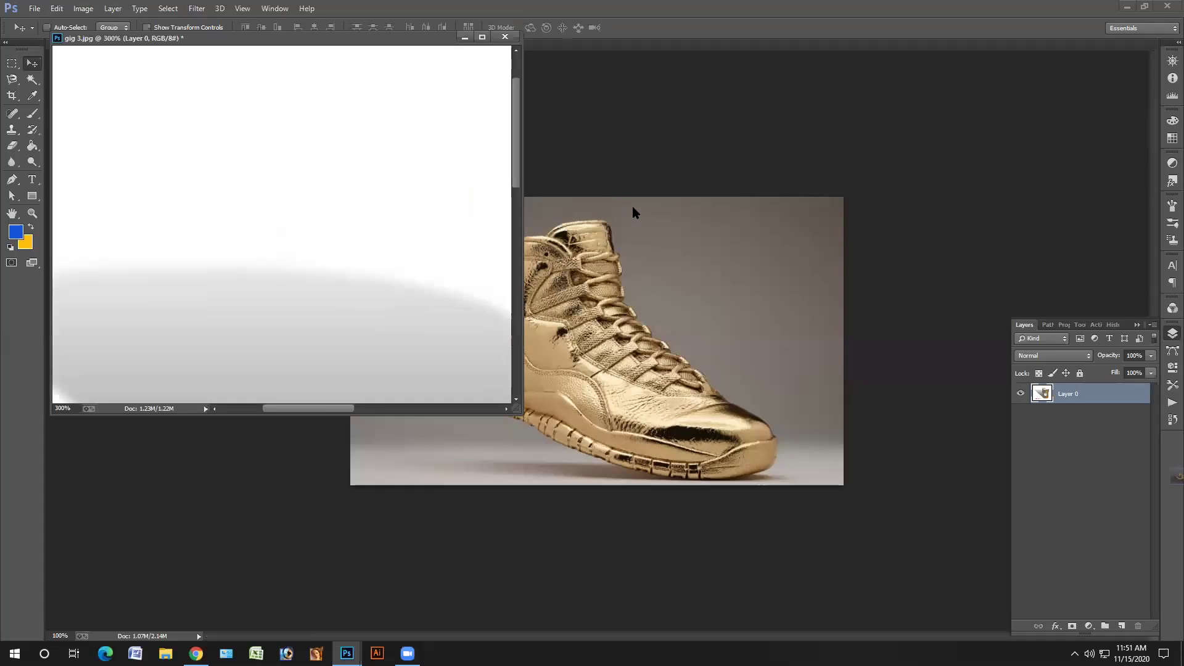
- Dock the coffee cup document as a tab and try Magic Wand selections of the white background
left_click_drag(432, 39, 71, 109)
left_click(744, 407)
key("ctrl+d")
scroll(431, 148, "down", 2)
scroll(432, 148, "right", 3)
left_click(594, 170)
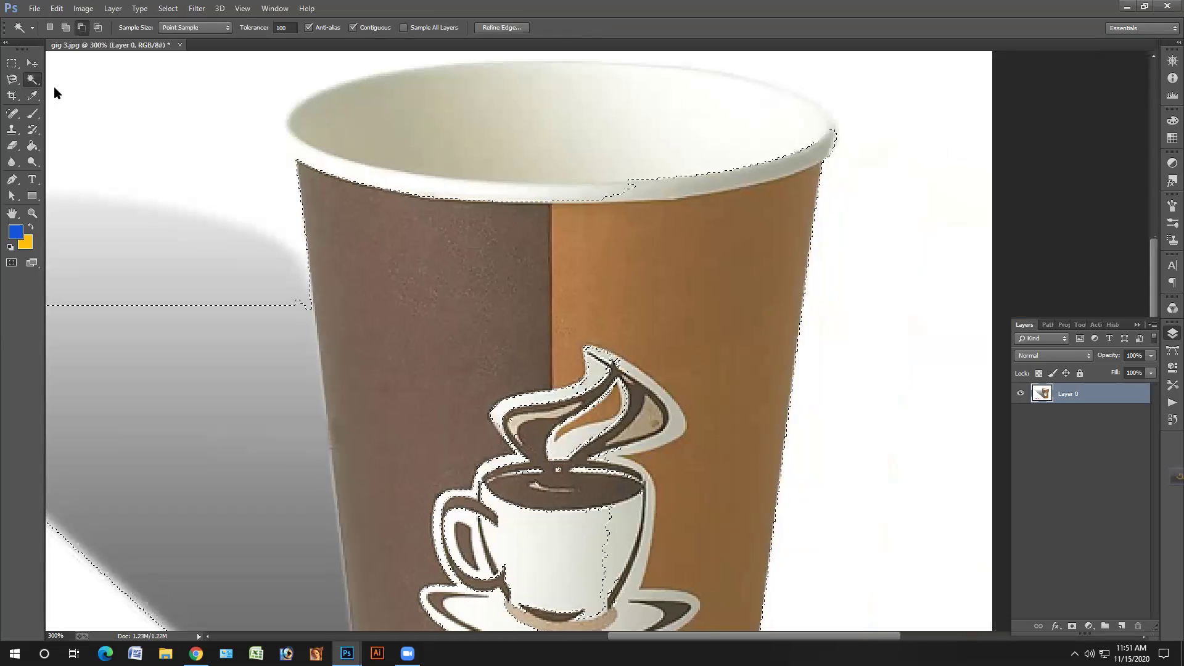
left_click(139, 98)
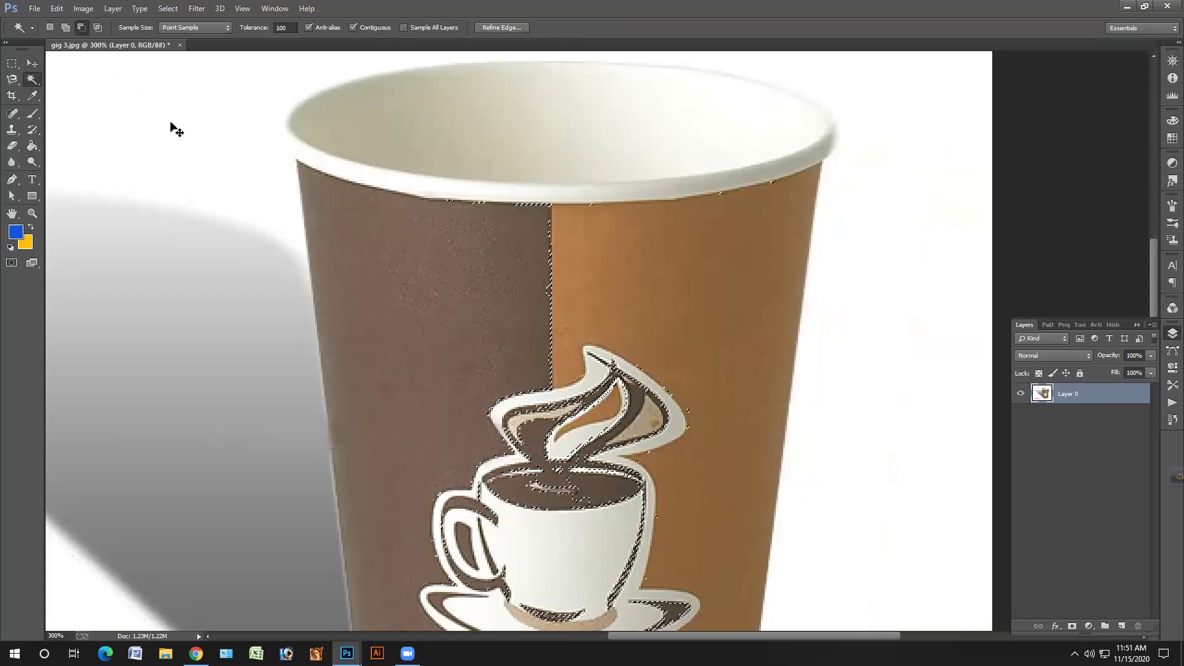
- Use Quick Selection to select the cup body, steam logo, rim and interior
key("shift+w")
left_click(581, 436)
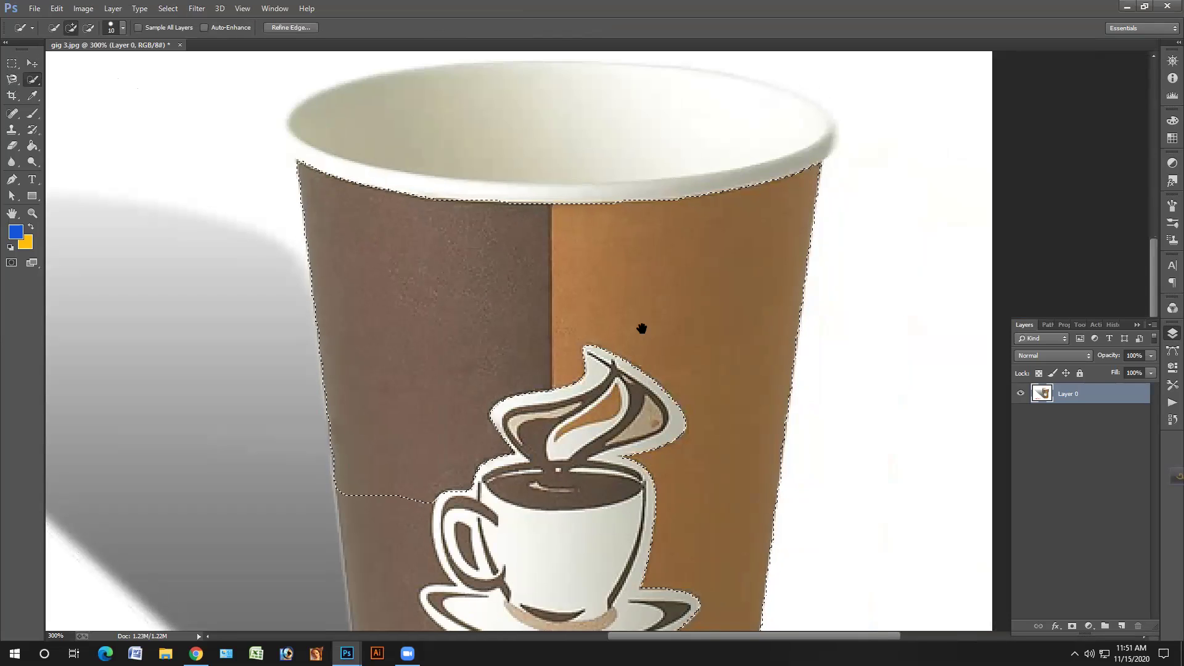
left_click(511, 270)
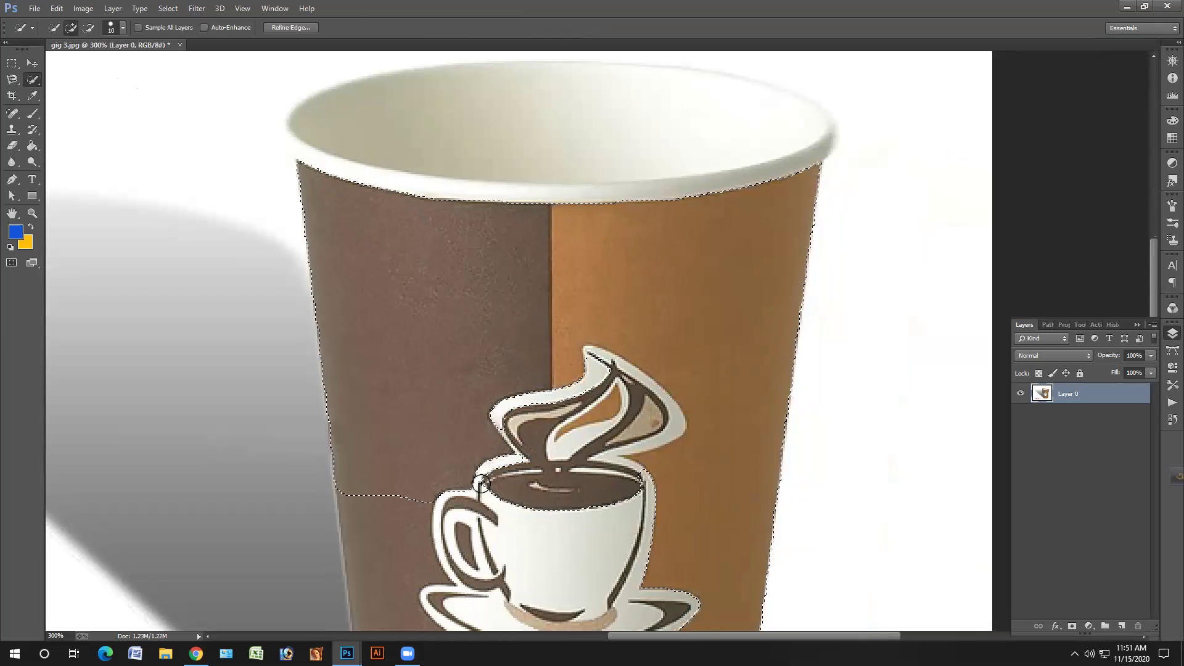
left_click_drag(590, 517, 627, 503)
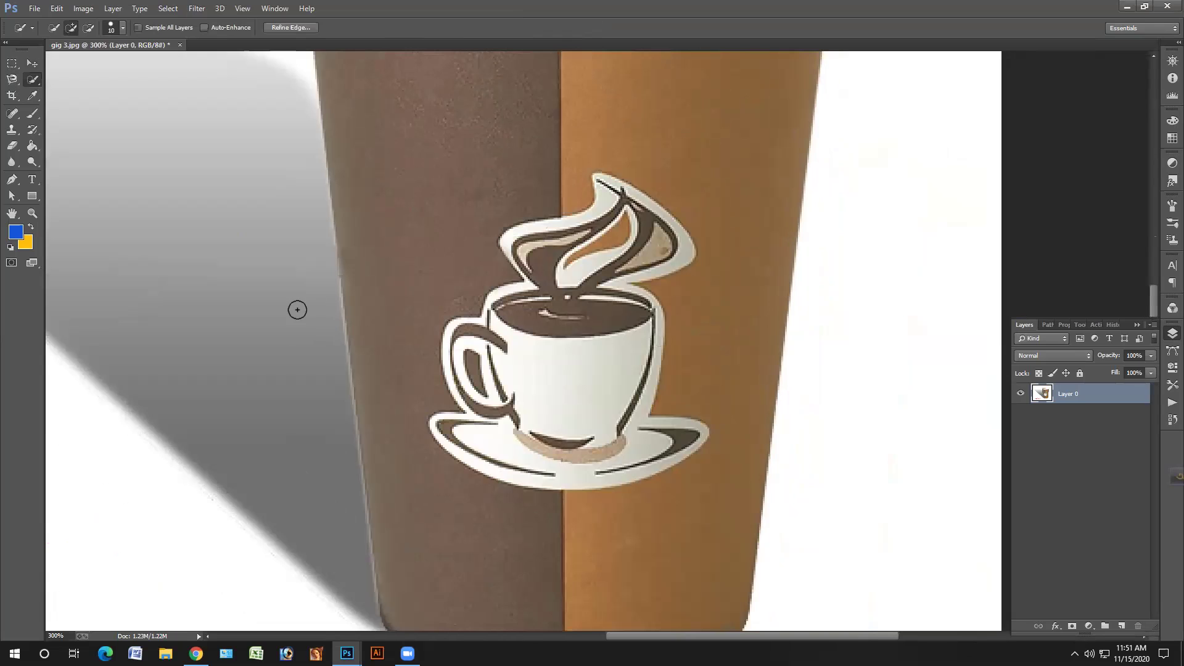
scroll(295, 309, "up", 3)
scroll(296, 288, "right", 1)
scroll(432, 251, "up", 6)
scroll(481, 249, "right", 1)
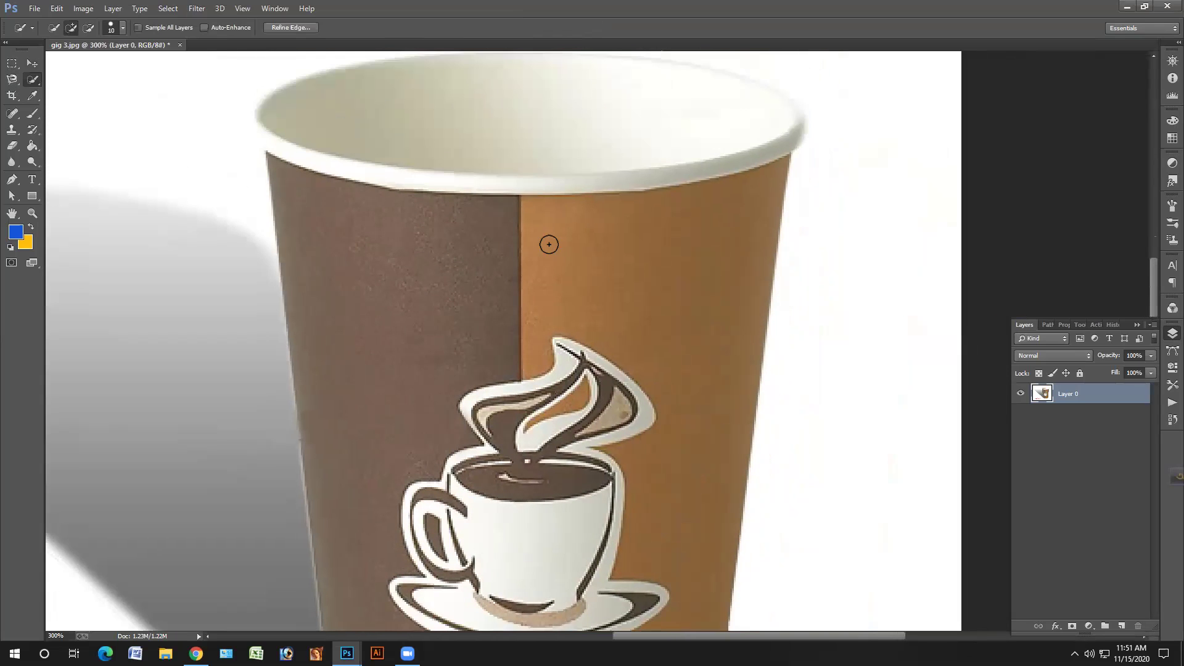
scroll(592, 246, "up", 1)
left_click_drag(605, 247, 692, 257)
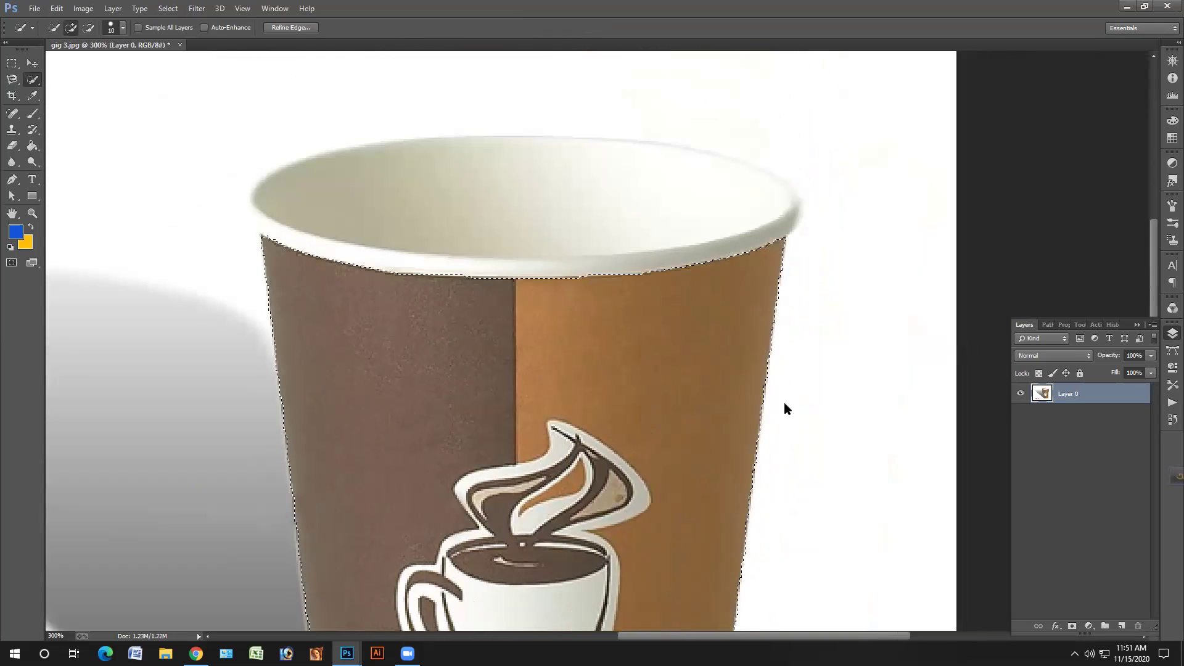
scroll(782, 407, "up", 3)
scroll(782, 407, "left", 1)
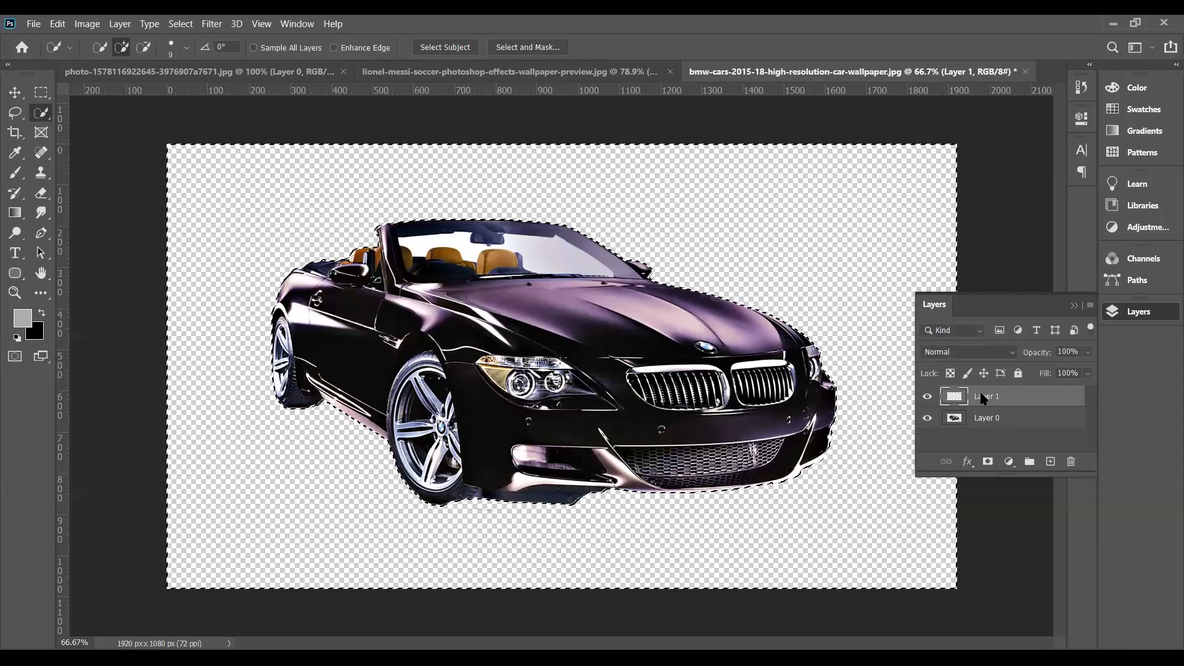
- Subtract the canvas edge near the rear wheel from the car selection
key("ctrl+d")
key("ctrl+shift+d")
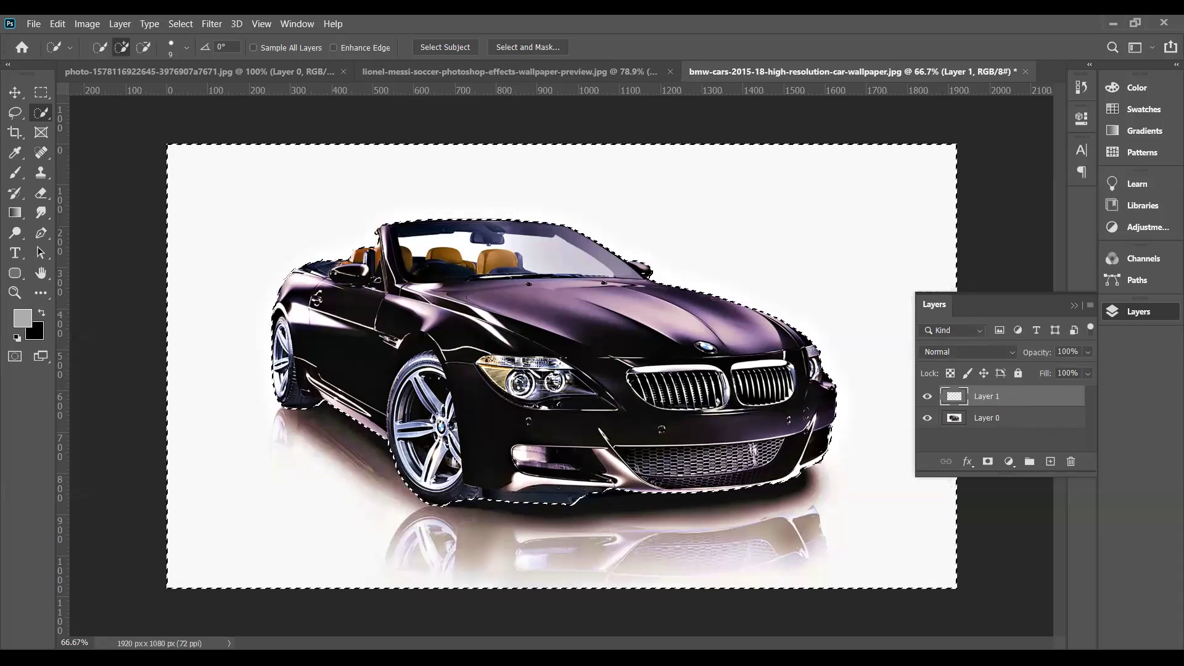
left_click(382, 473)
left_click(355, 478, "alt")
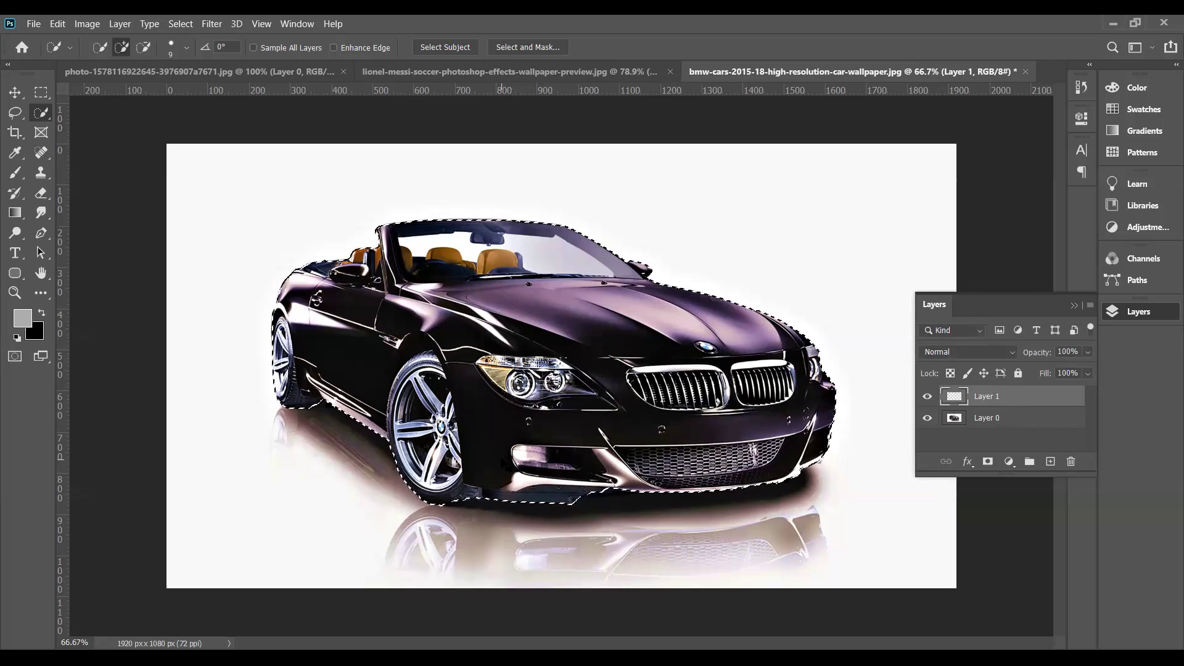
- Zoom to 200% and inspect the selection edge along the bumper
key("ctrl+plus")
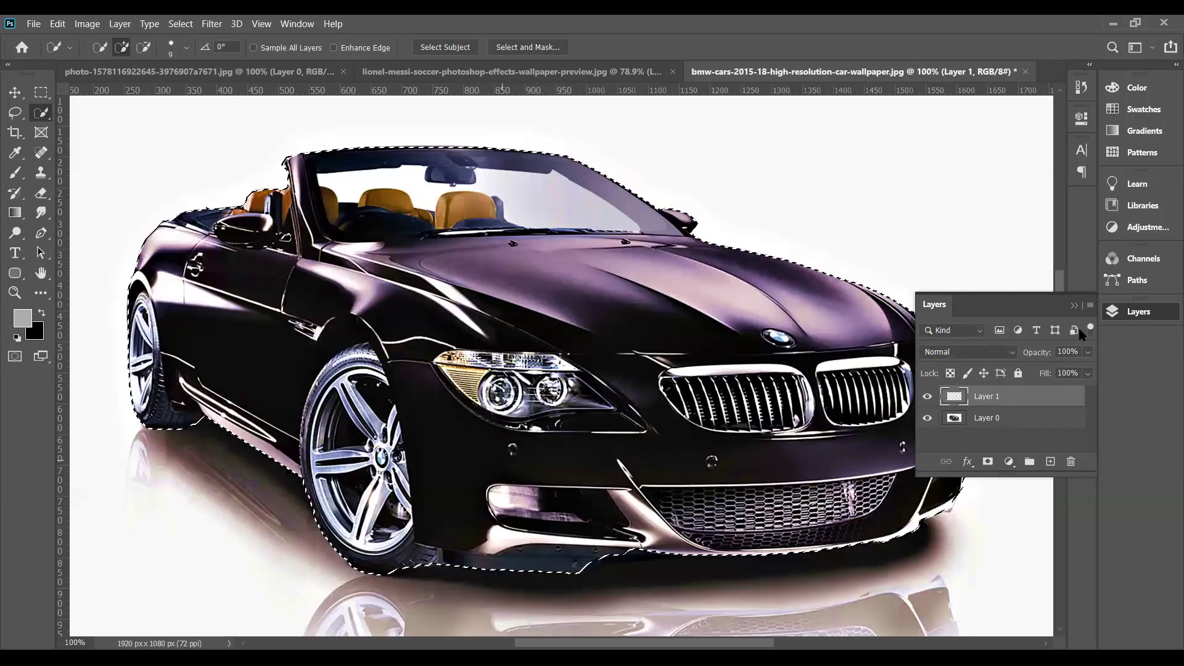
key("ctrl+plus")
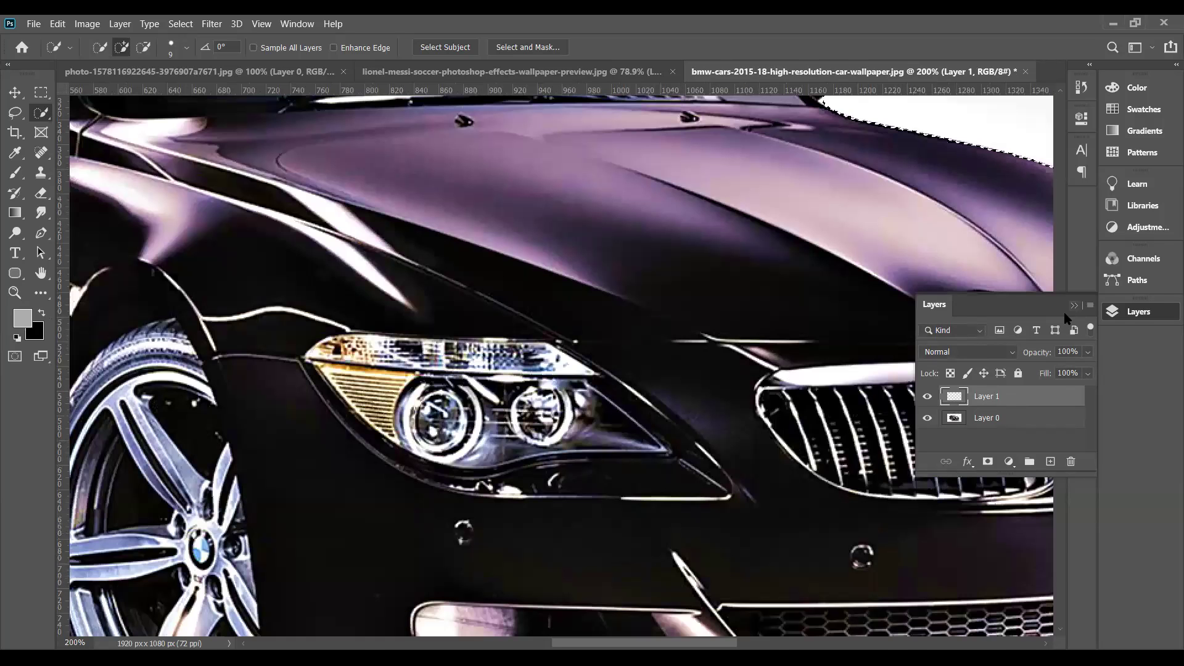
left_click(1073, 307)
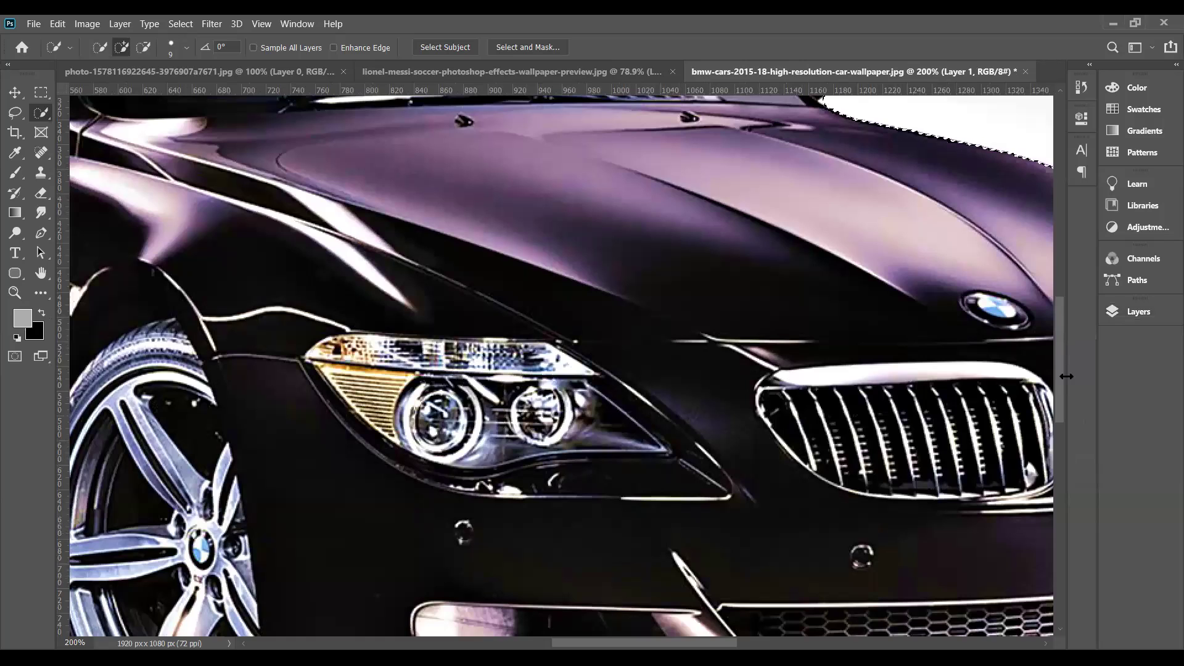
scroll(458, 367, "down", 5)
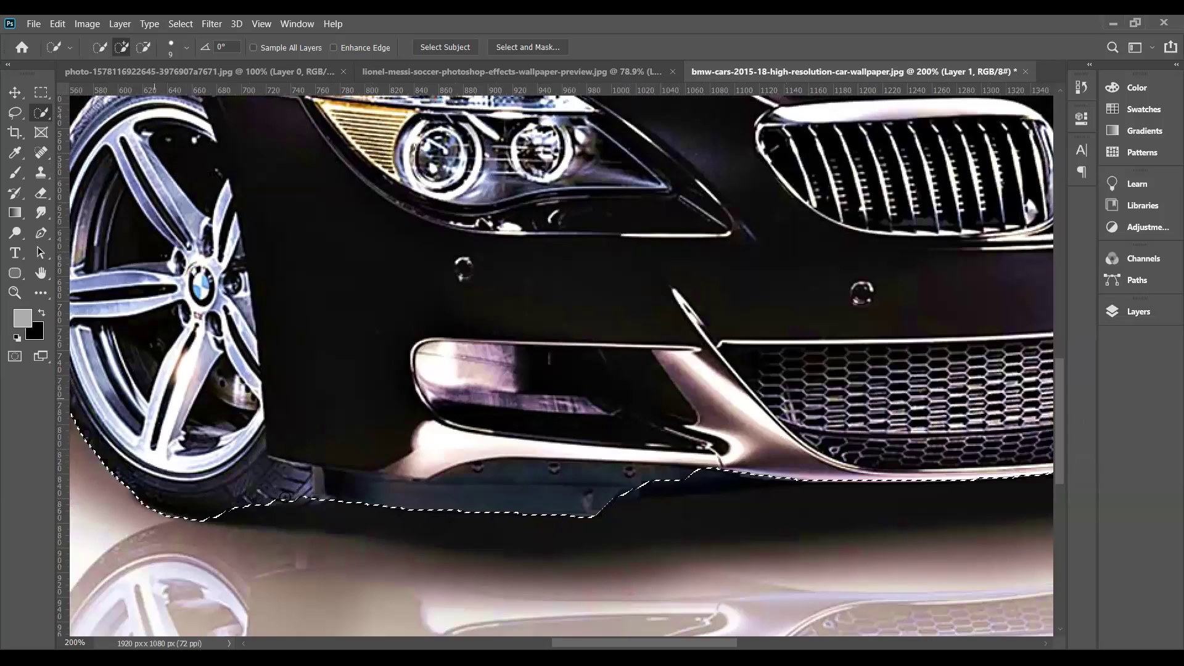
key("ctrl+d")
key("ctrl+z")
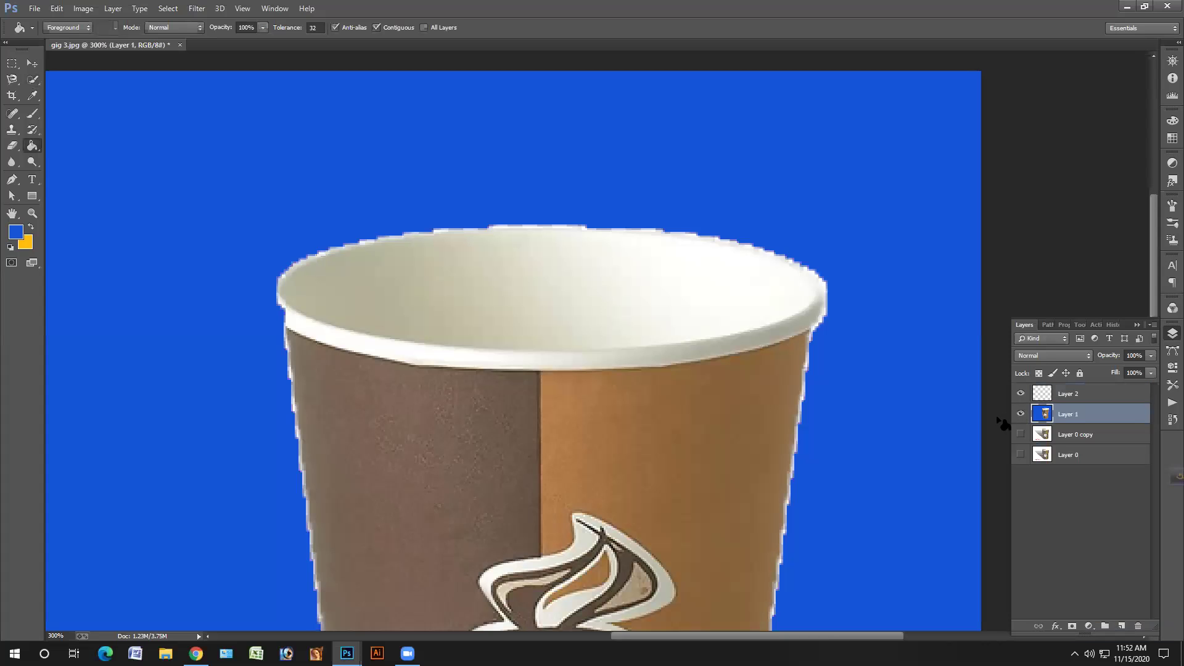
- Scroll over the whole coffee cup to review it on its solid blue background
scroll(997, 428, "down", 2)
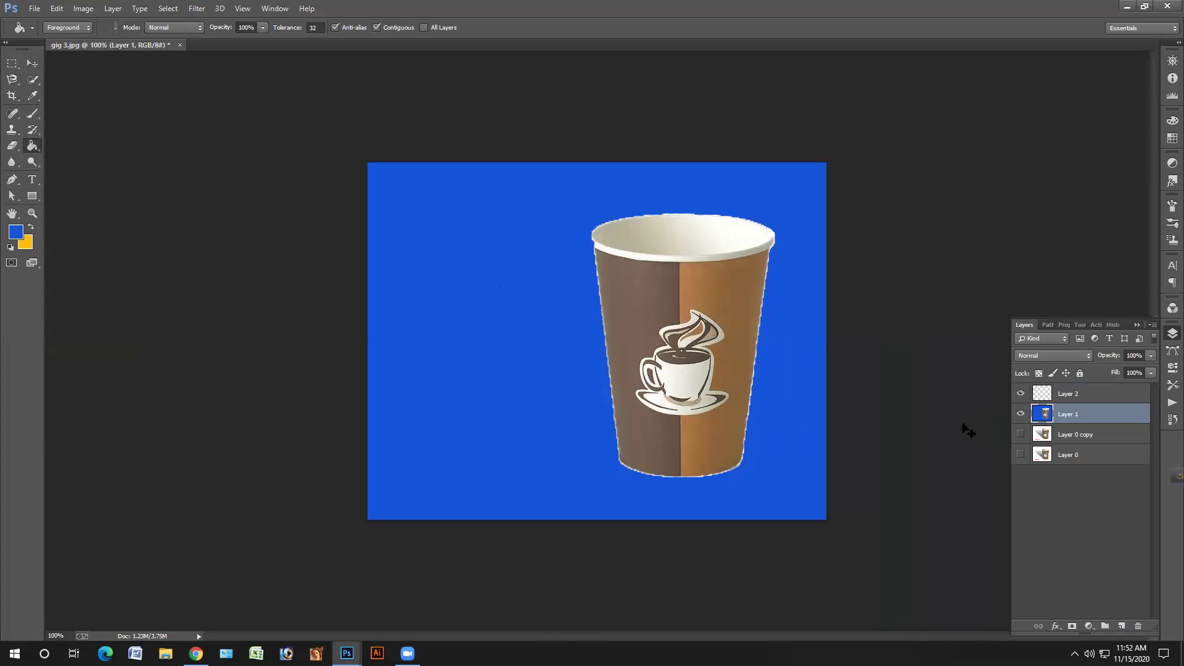
scroll(968, 430, "up", 2)
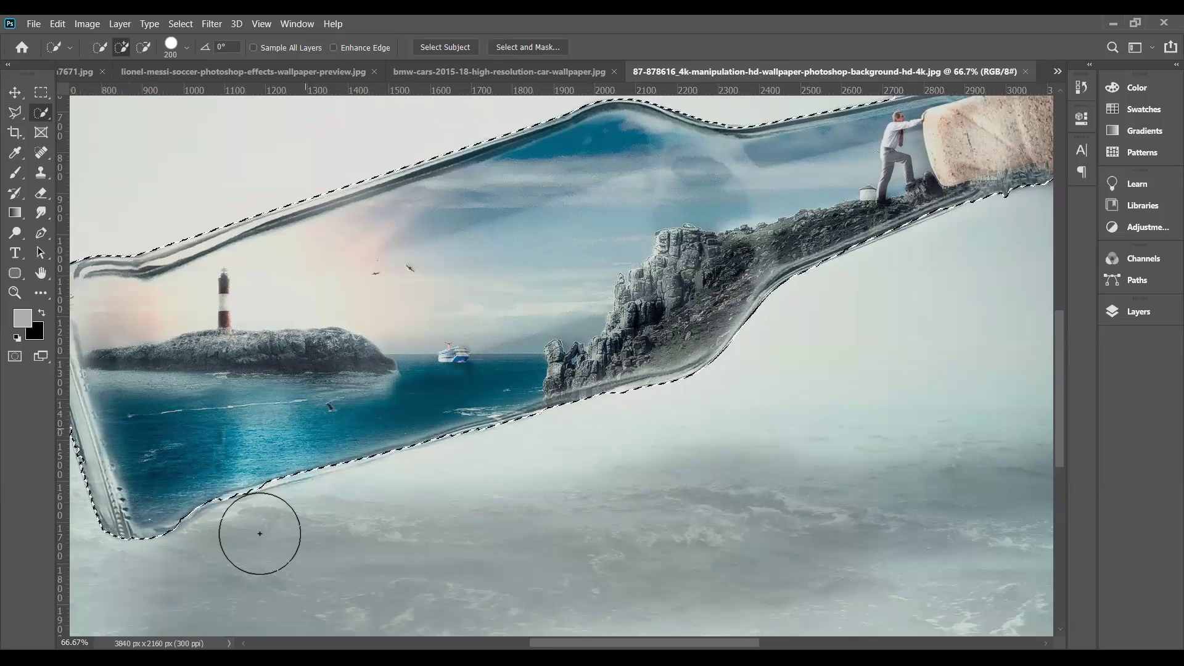
- Fit the bottle image on screen and invert the selection to everything around the bottle
key("alt")
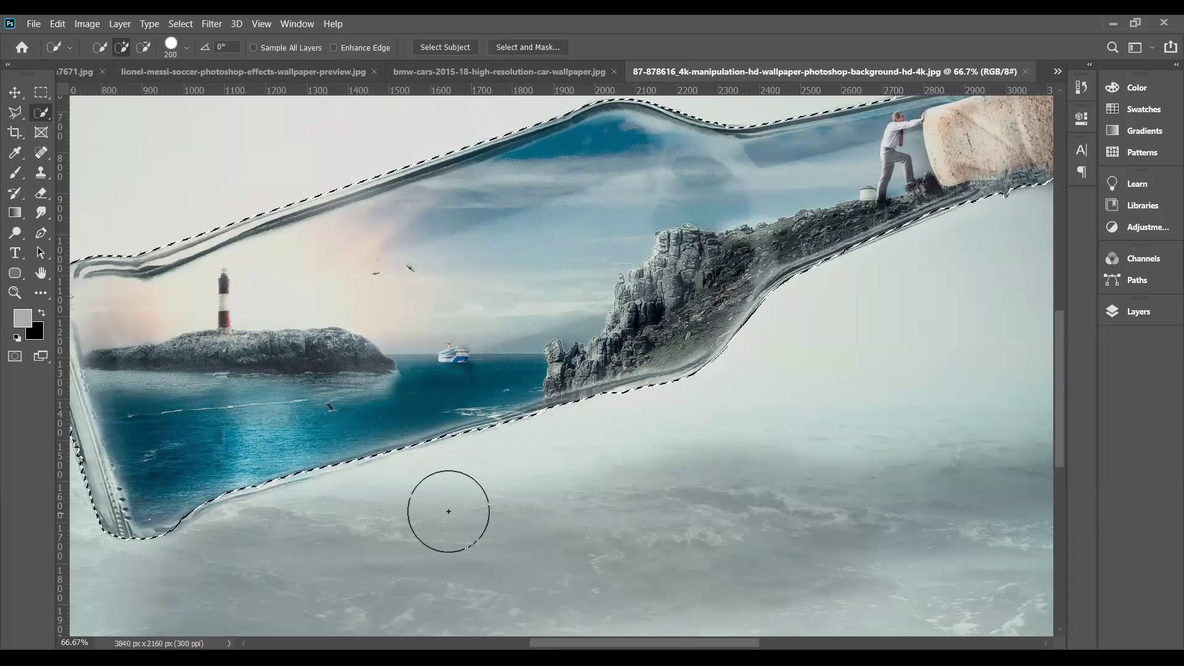
key("alt")
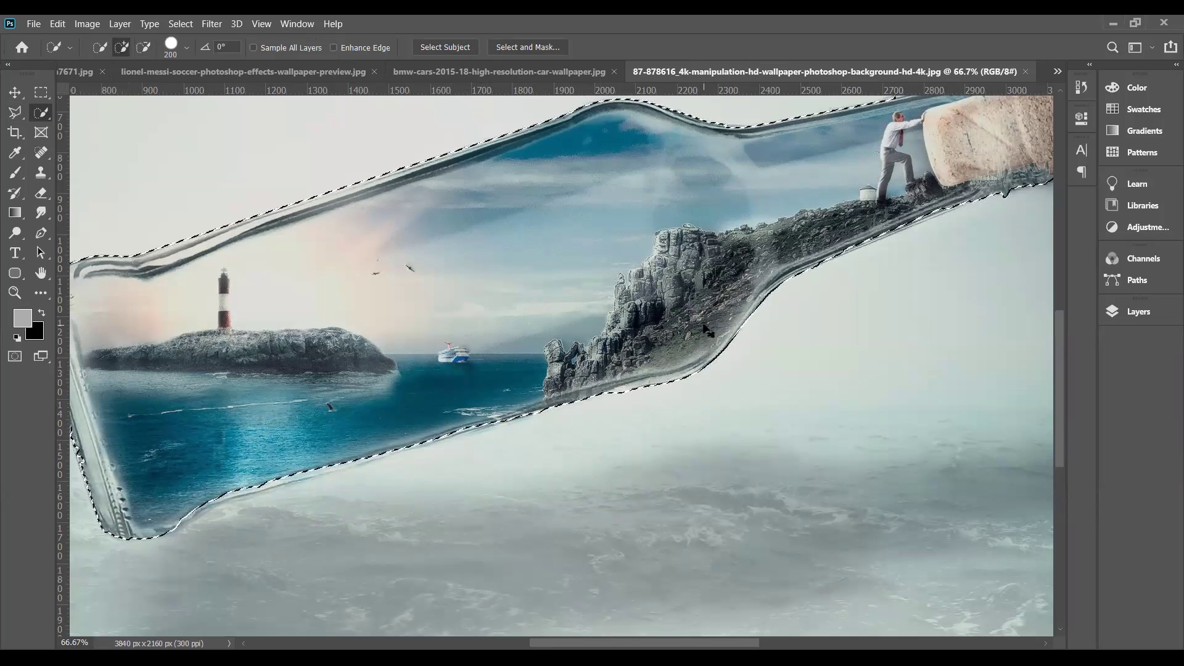
scroll(707, 331, "down", 1)
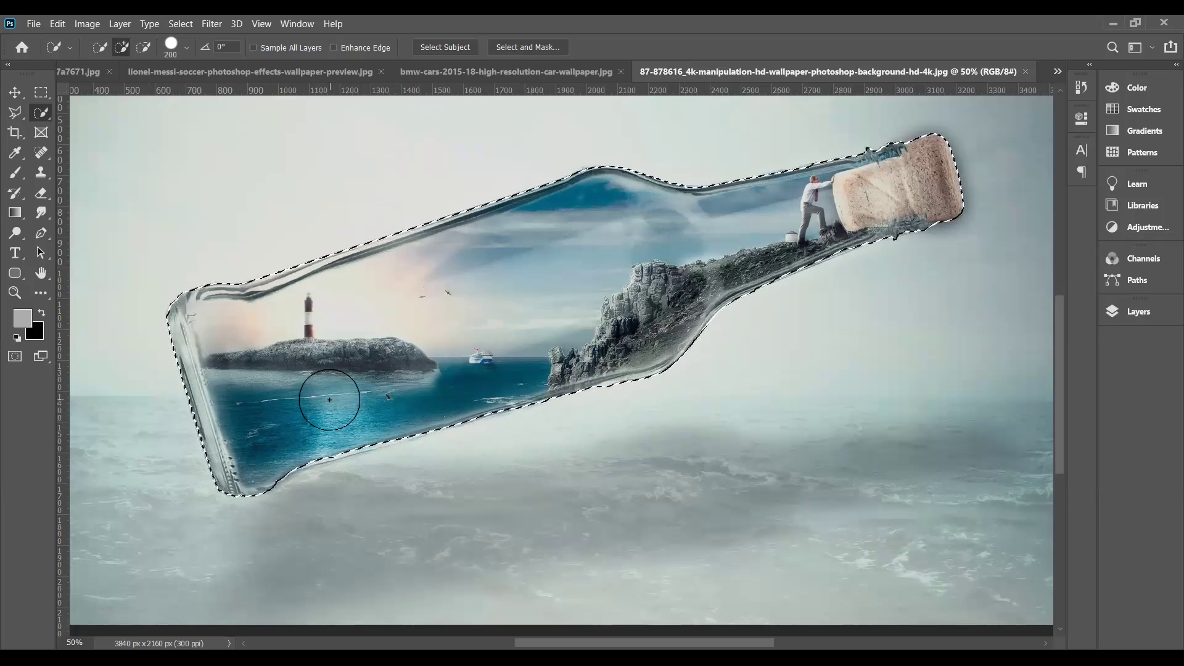
key("ctrl+0")
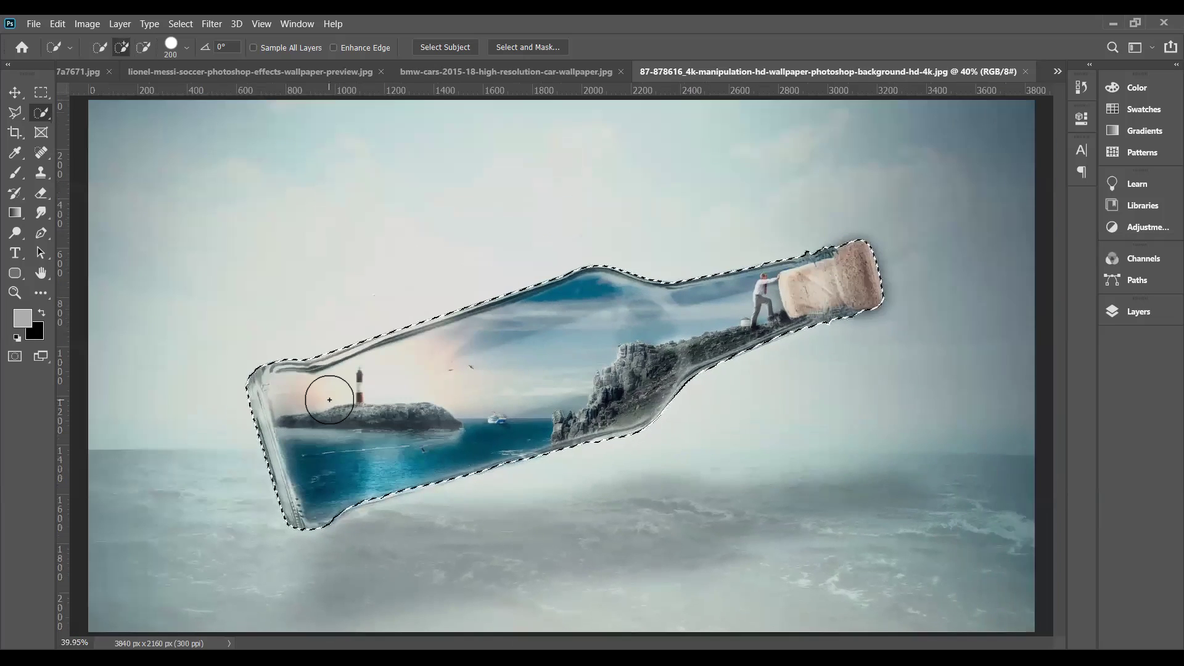
key("ctrl+shift+i")
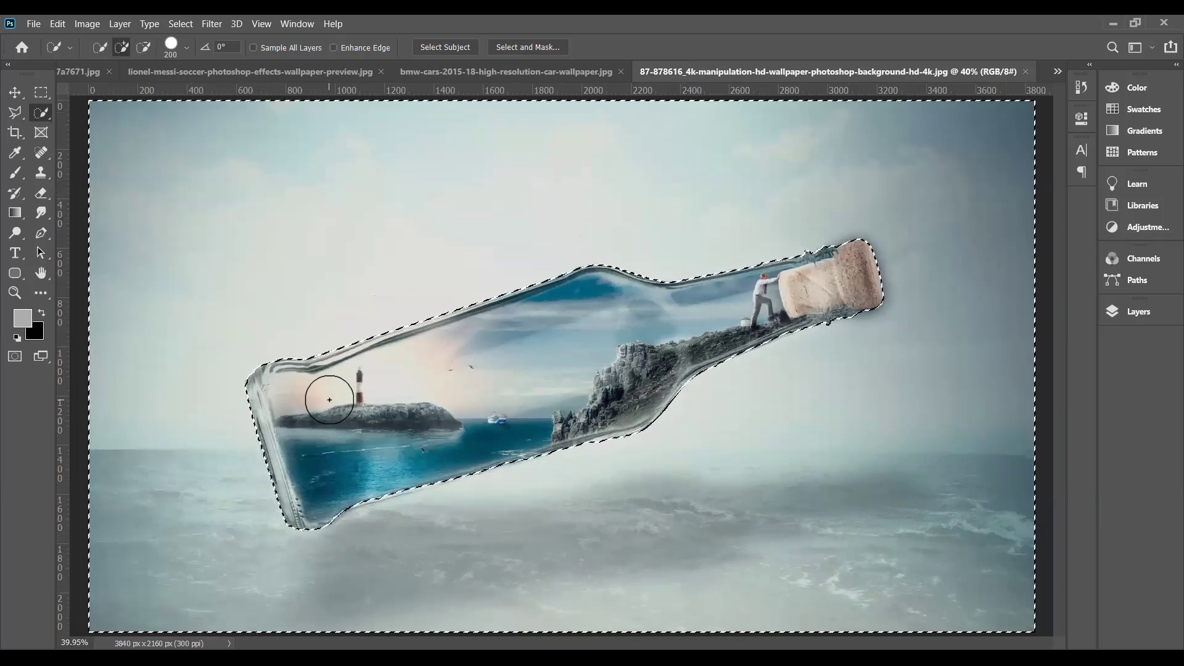
- Unlock the background into Layer 0 and delete the area around the bottle
left_click(1131, 316)
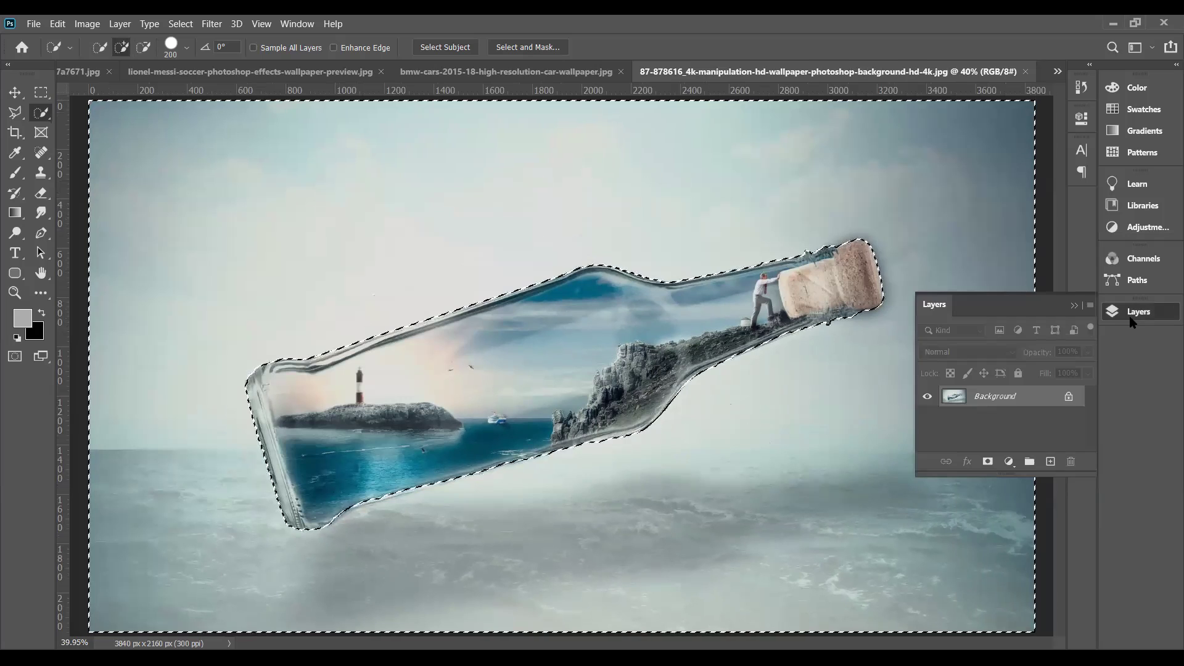
left_click(1070, 400)
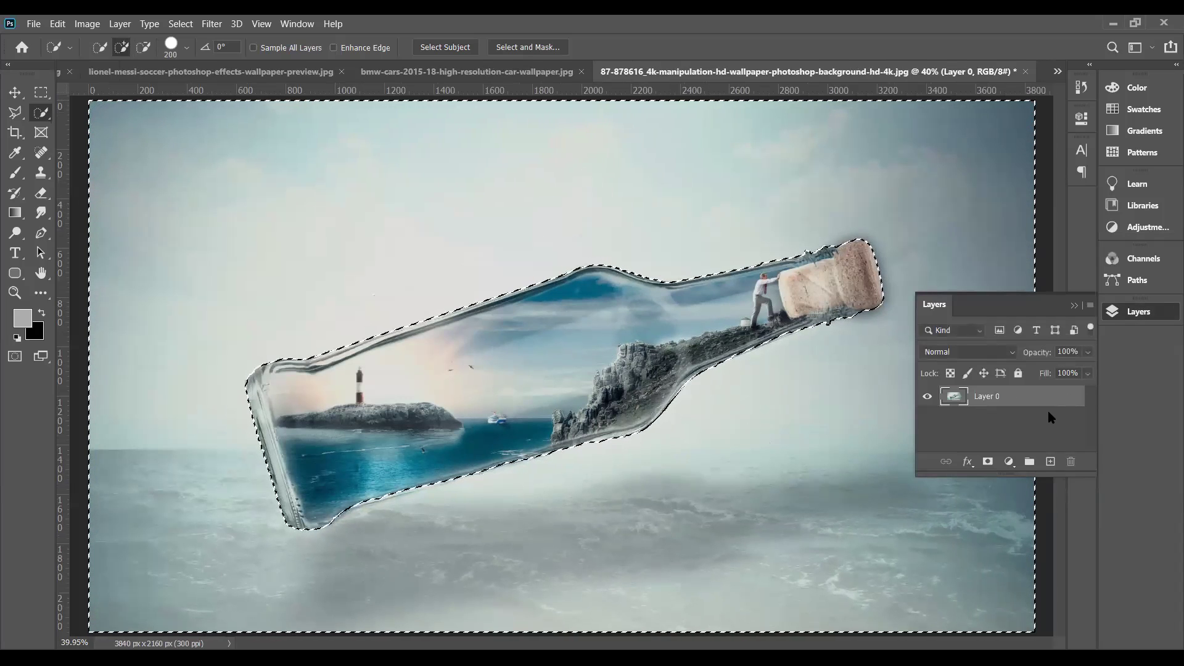
key("Delete")
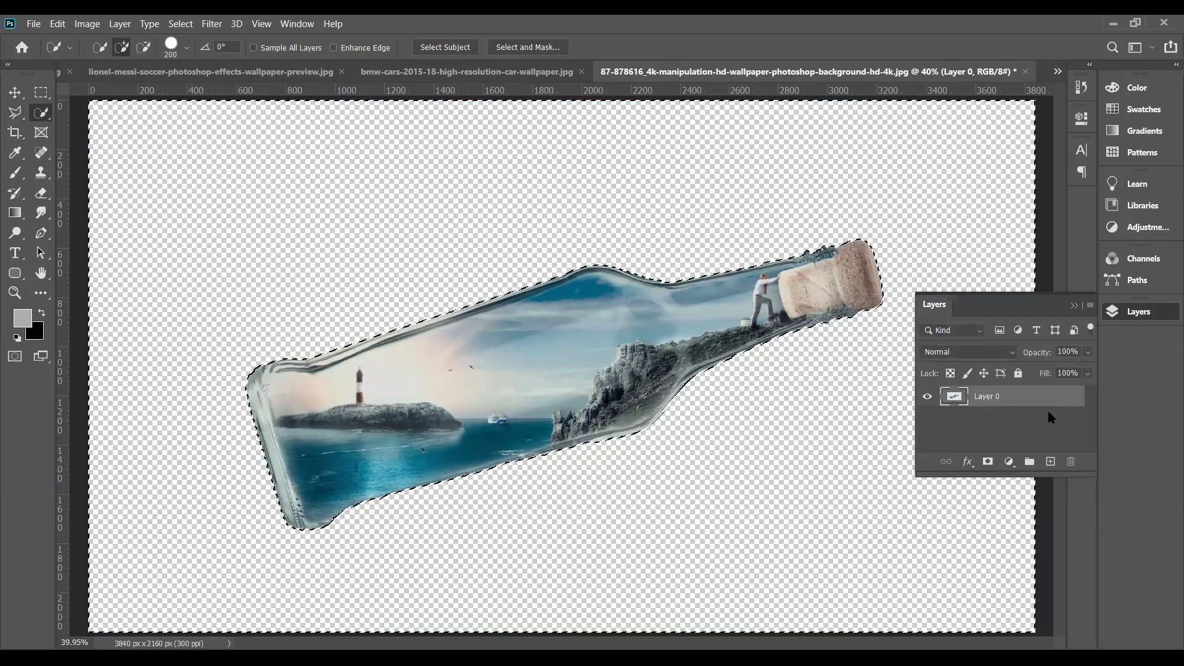
- Add Layer 1 beneath Layer 0 and fill it with light grey
left_click(1050, 462)
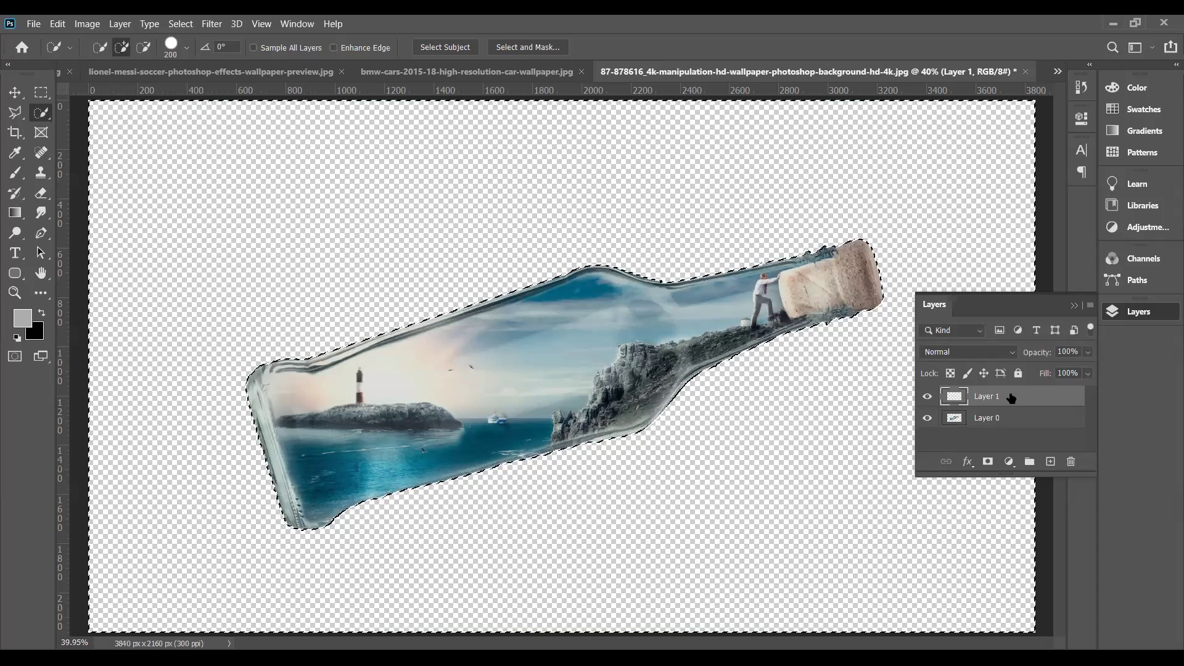
left_click_drag(1011, 398, 1016, 433)
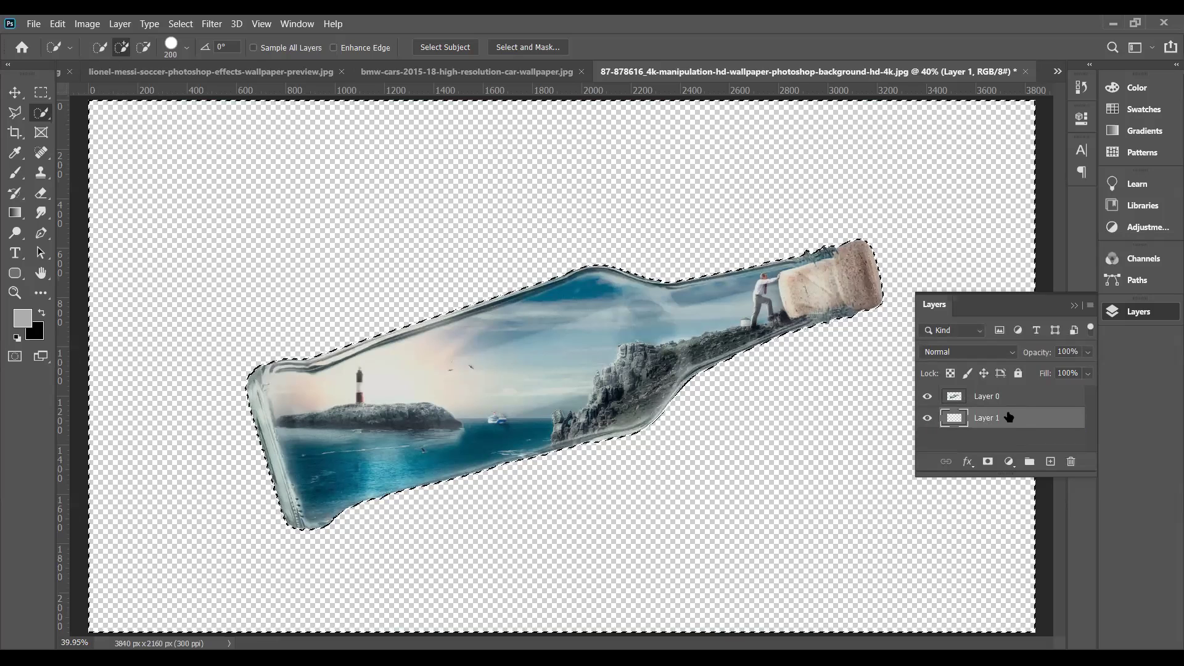
key("alt+BackSpace")
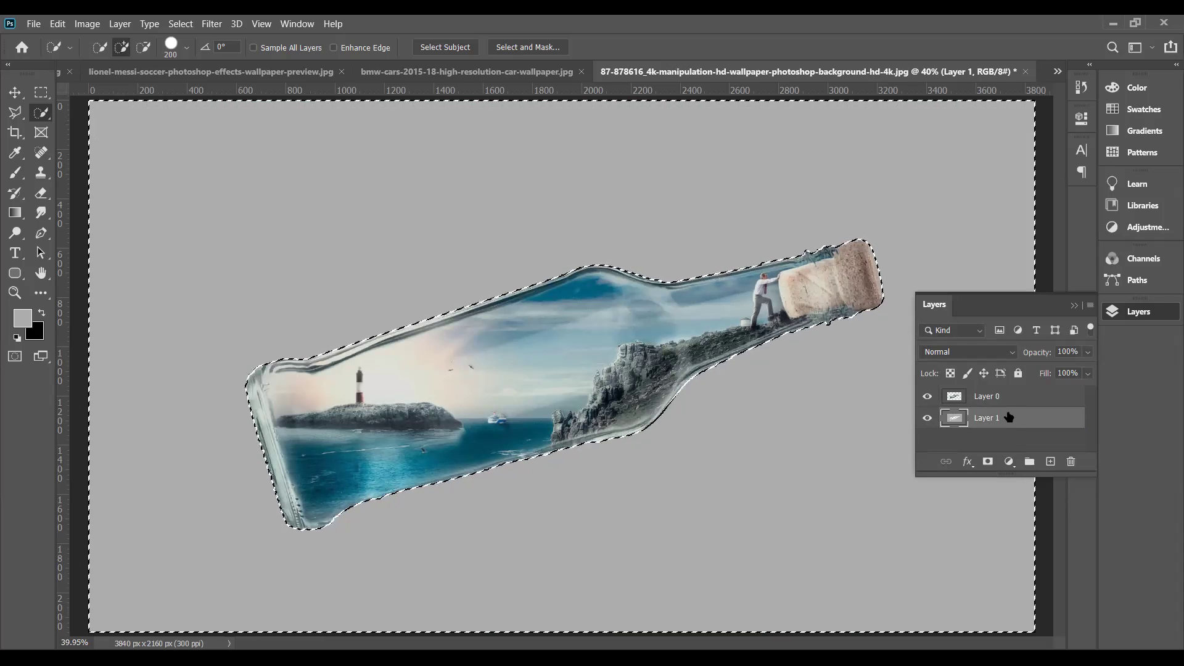
key("ctrl+z")
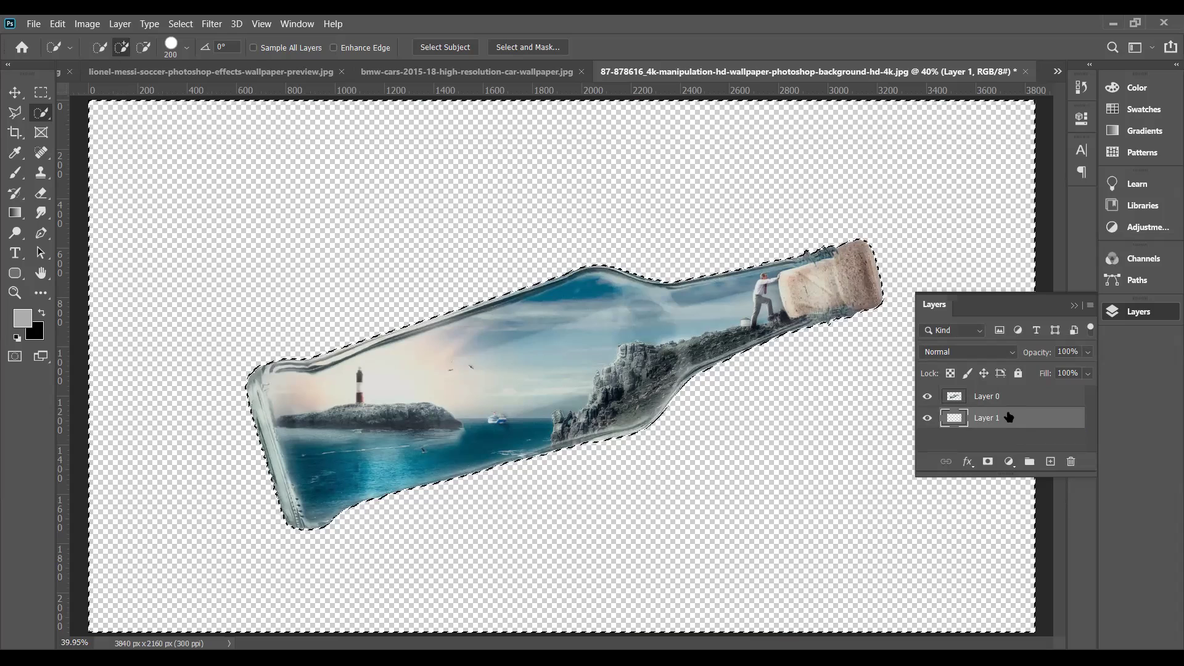
key("ctrl+d")
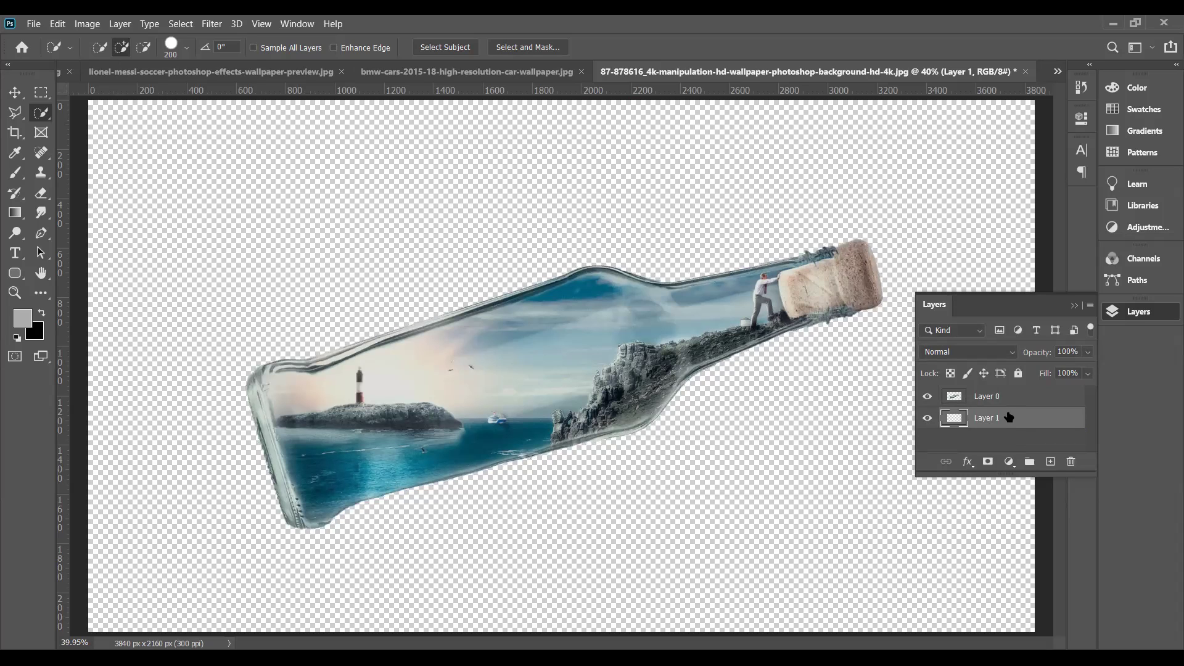
key("alt+BackSpace")
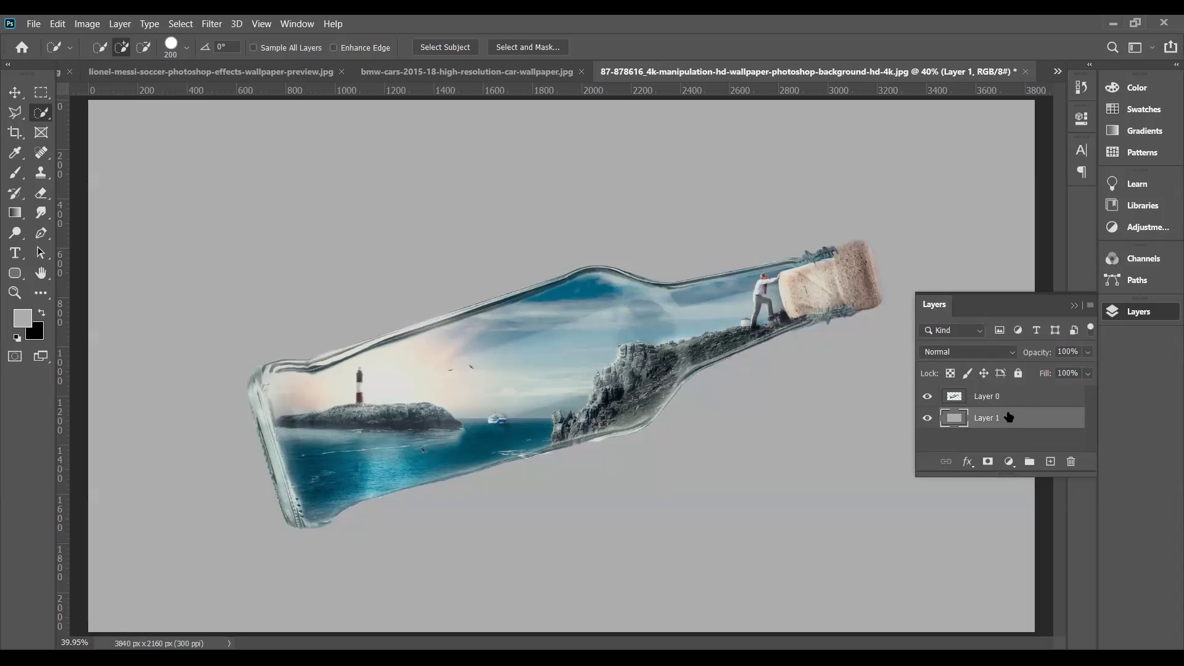
key("ctrl+minus")
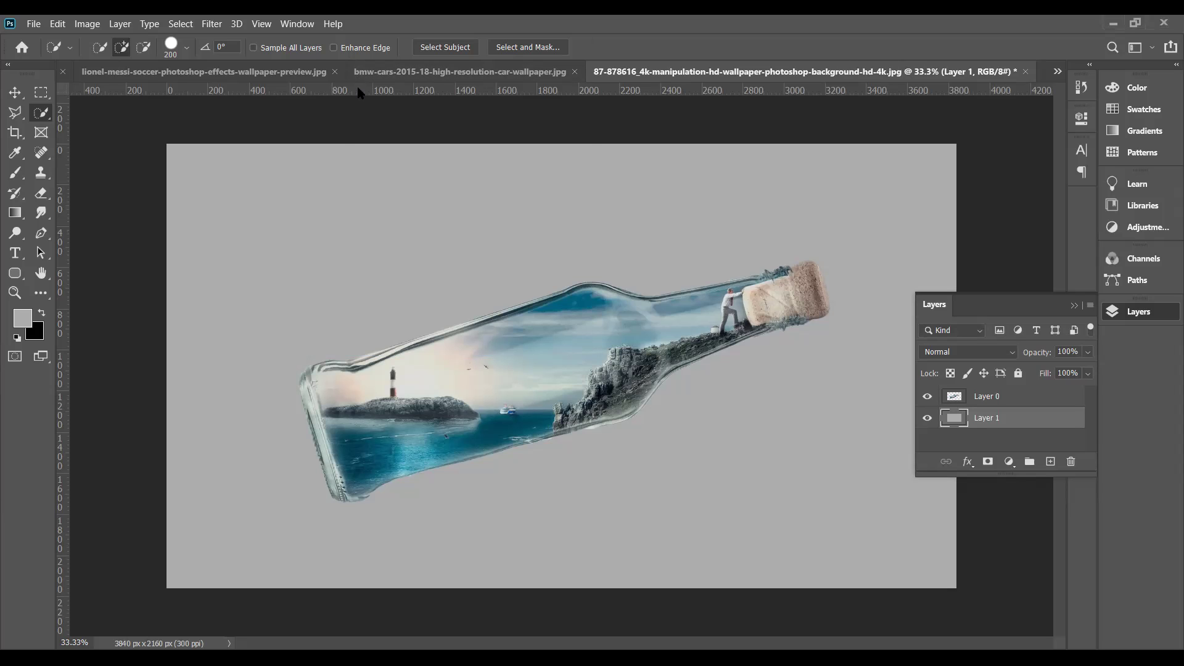
- Open the File Open dialog at the Downloads folder with Ctrl+O
key("ctrl+o")
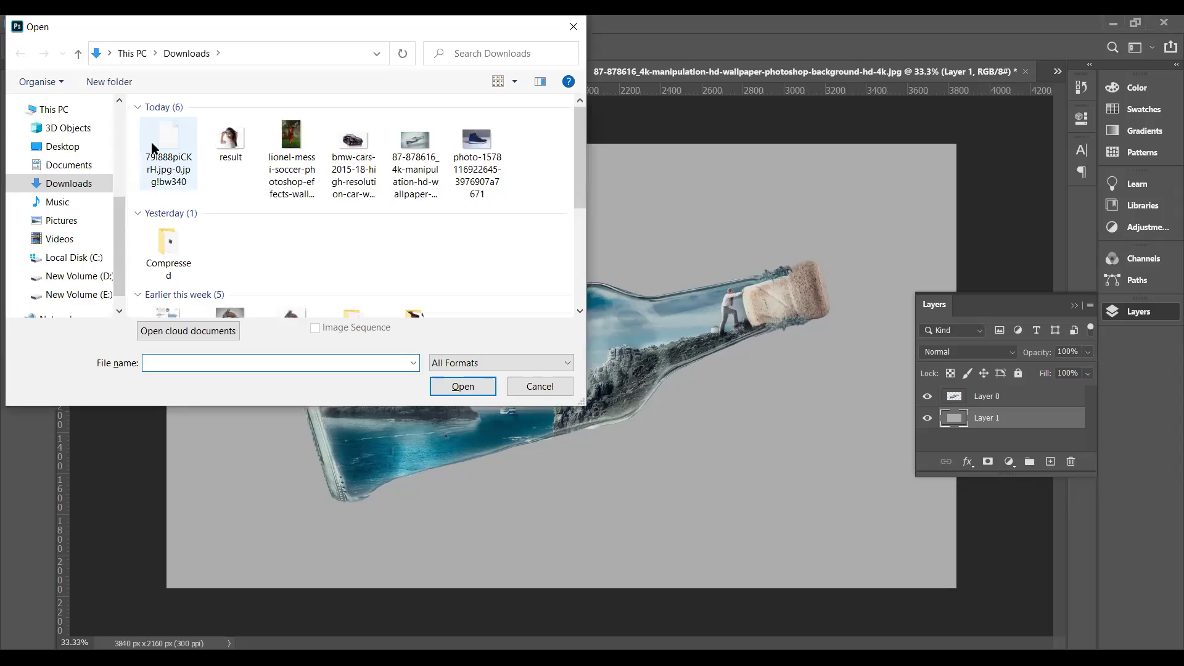
- Cancel the Open dialog and bring up avio-hd.jpg with its yellow background
left_click(535, 388)
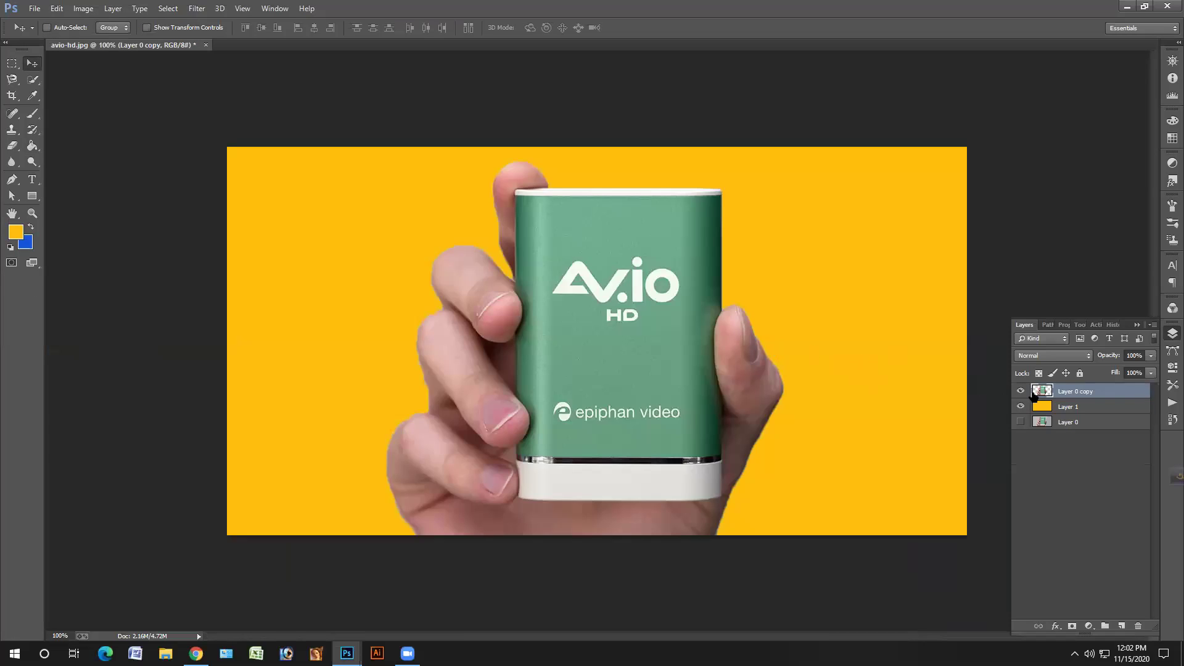
- Refill the AV.io HD cutout's Layer 1 background with blue and minimise avio-hd.jpg
left_click_drag(596, 317, 596, 317)
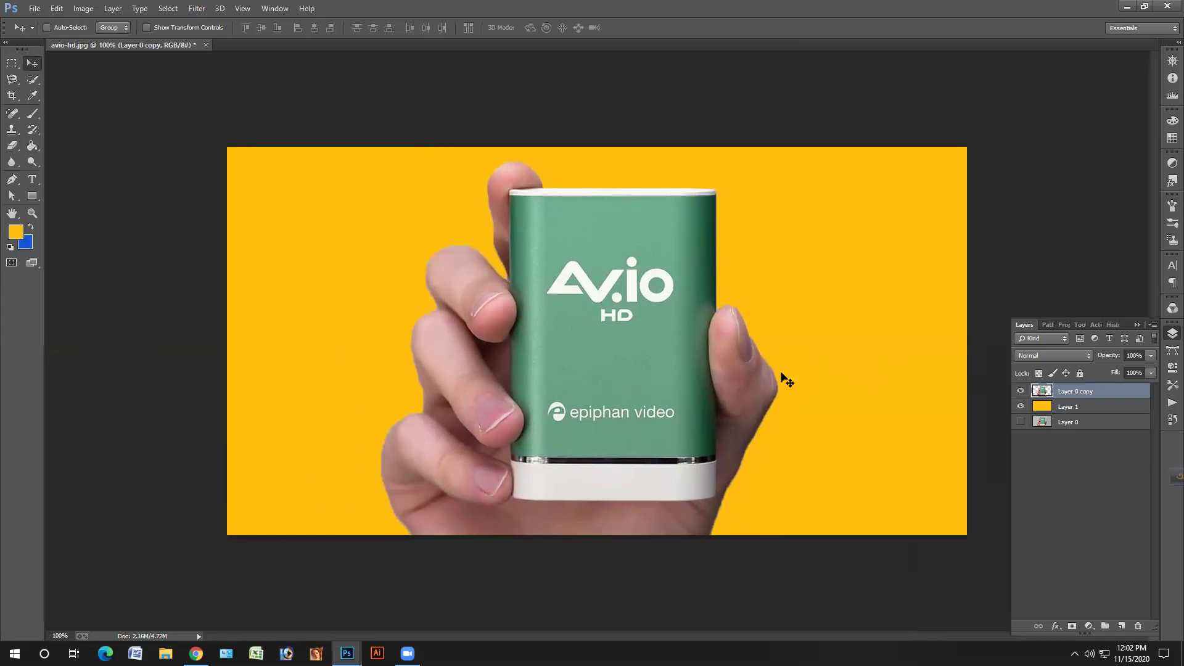
left_click(1065, 405)
left_click(30, 228)
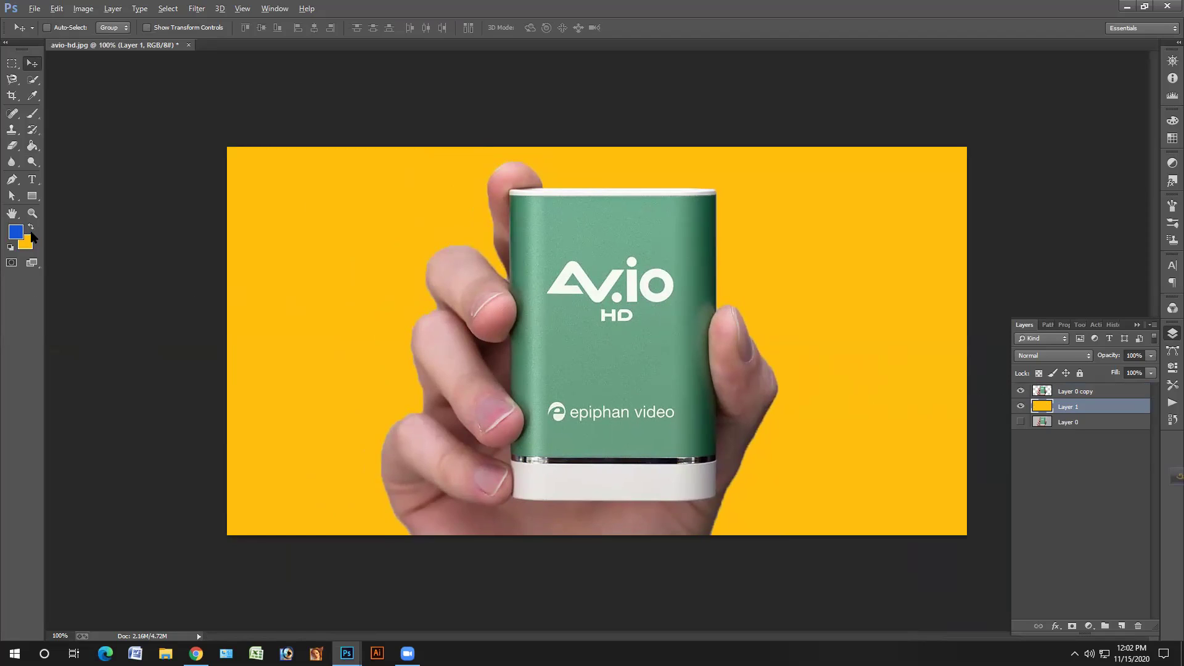
key("alt+BackSpace")
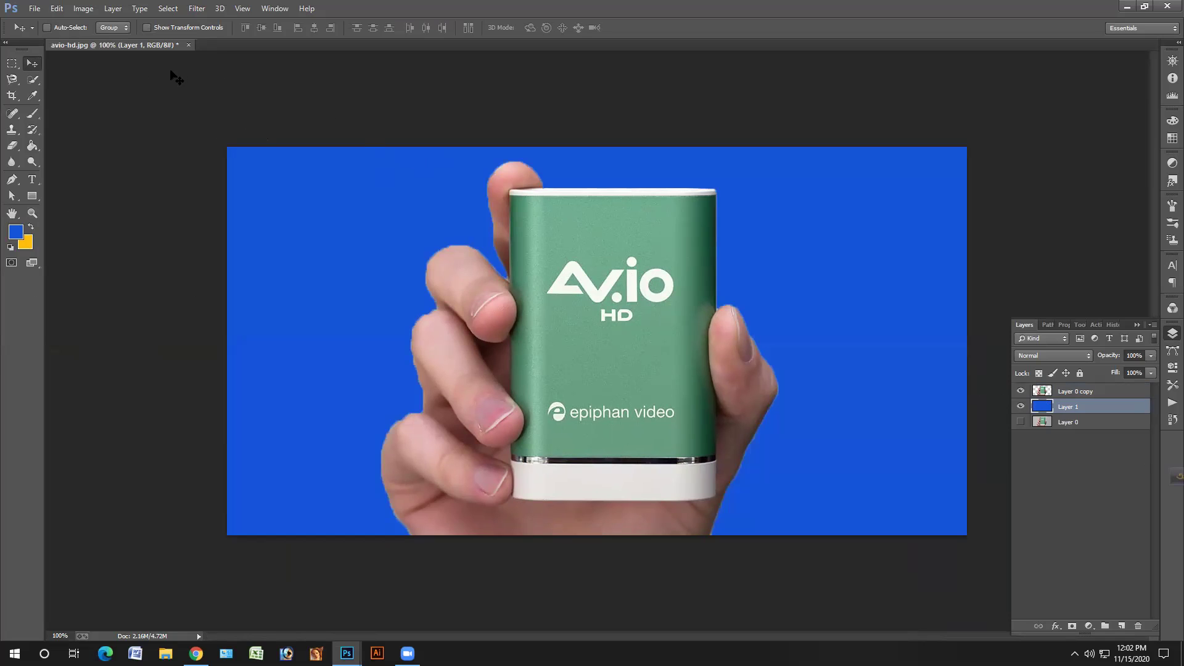
left_click_drag(159, 49, 216, 97)
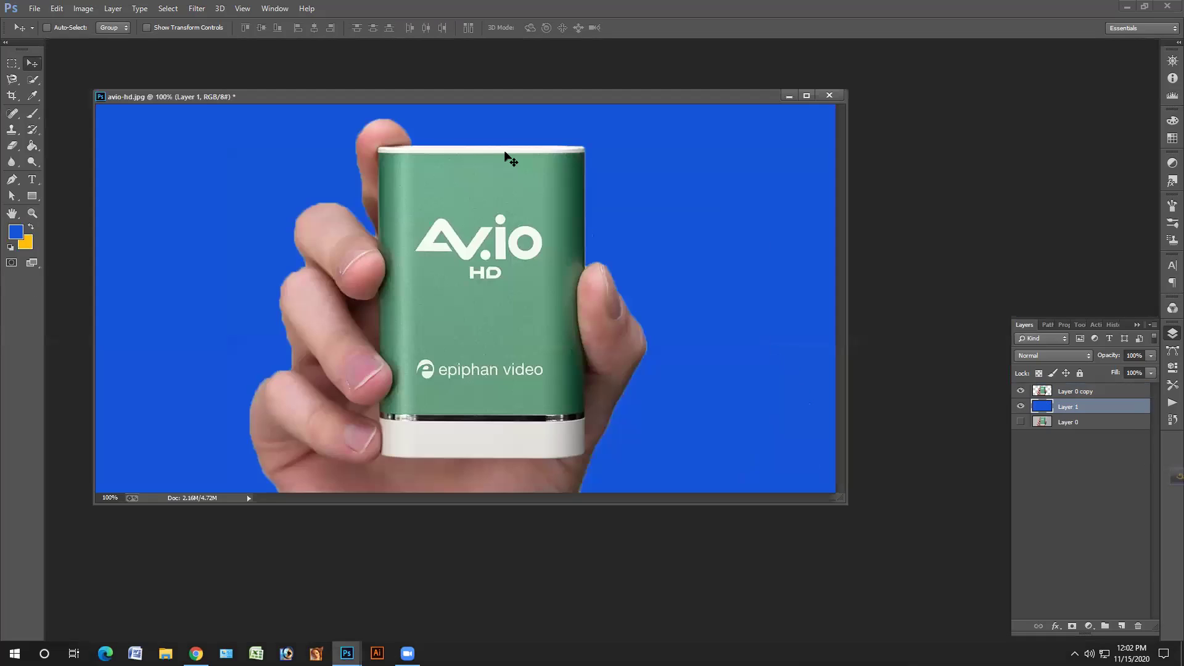
left_click(788, 95)
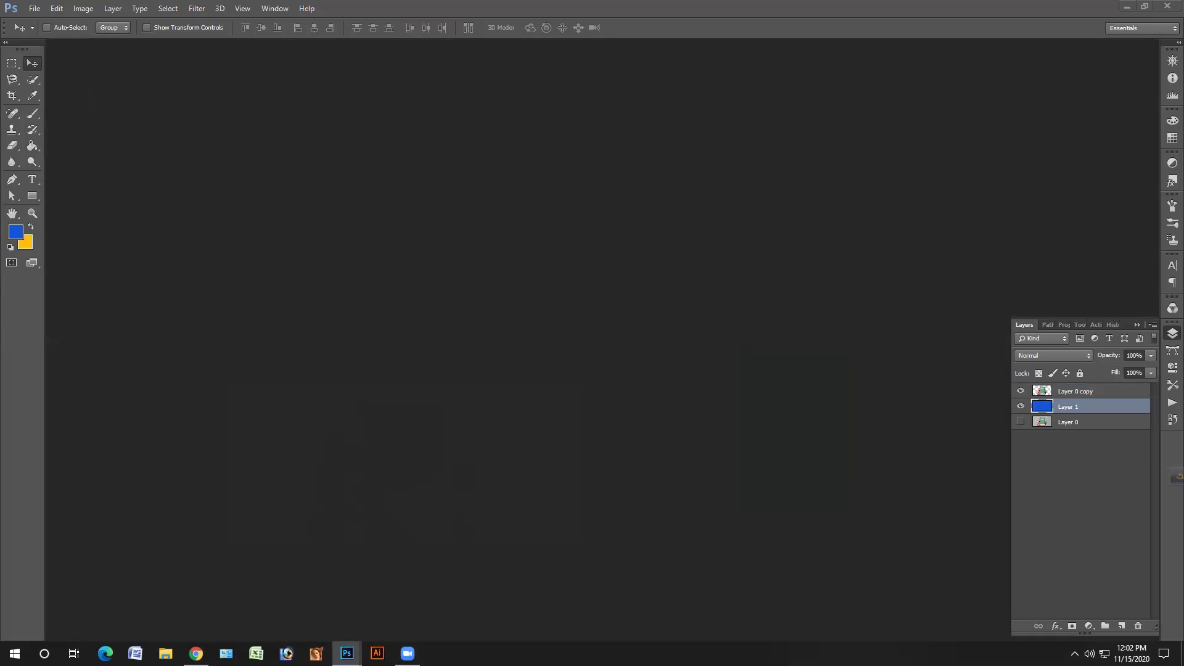
- Bring up the Sony camcorder photo as a docked tab and zoom in on it
mouse_move(346, 653)
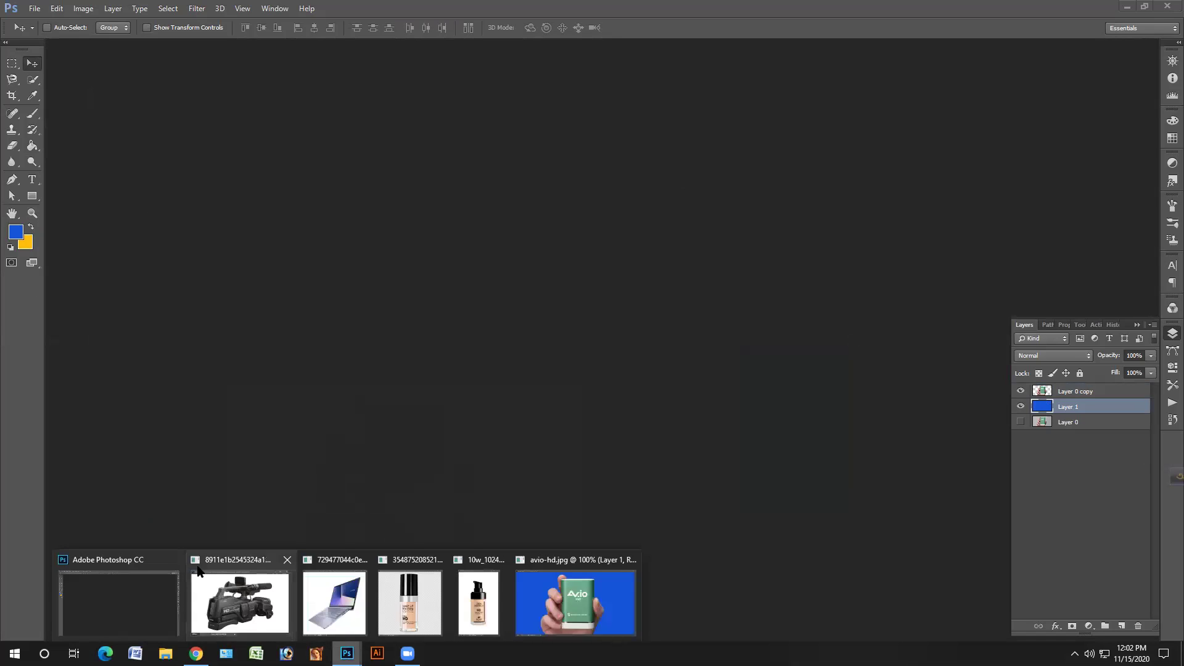
left_click(262, 617)
left_click_drag(284, 55, 356, 59)
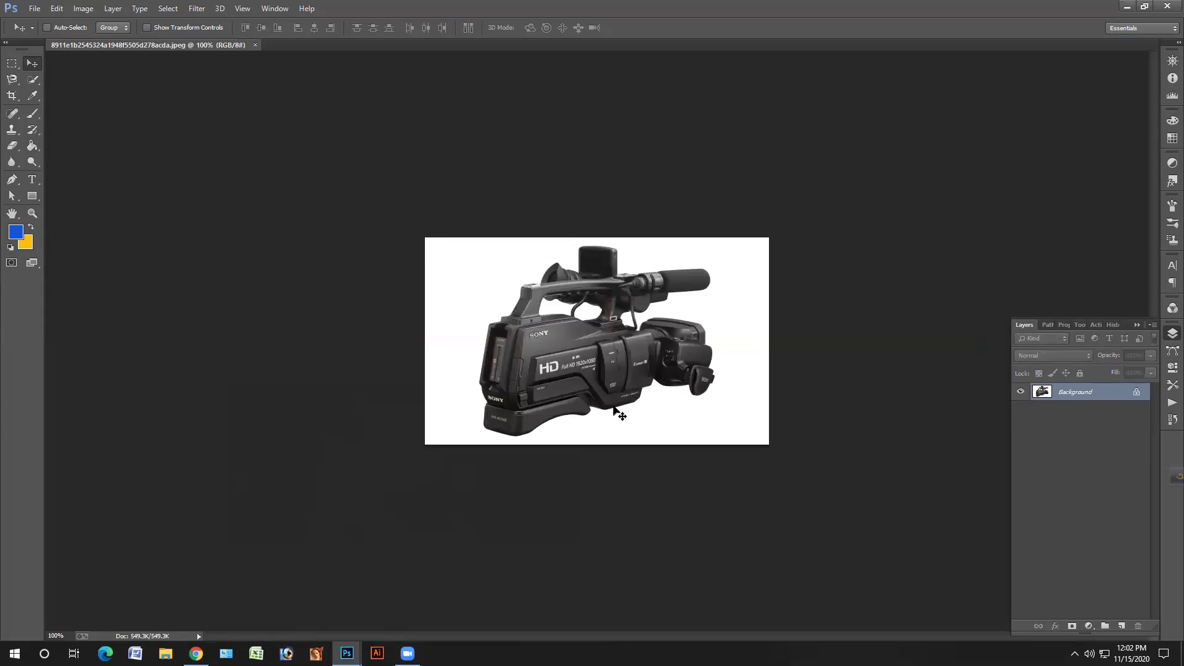
key("ctrl+plus")
key("ctrl+plus")
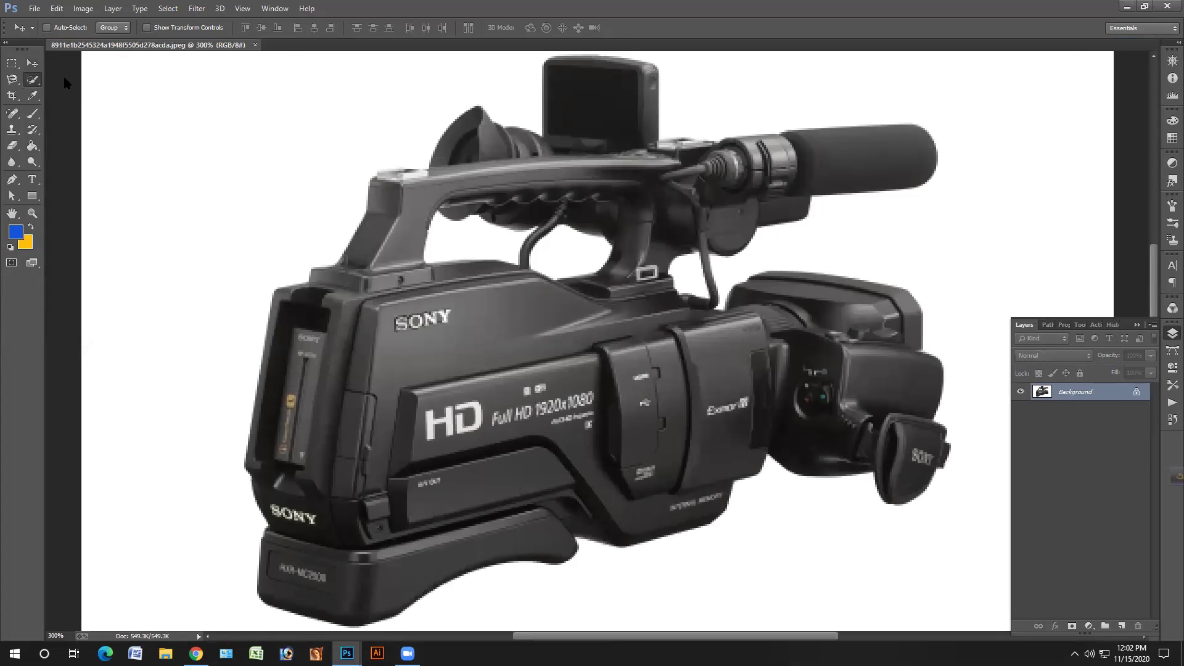
left_click_drag(33, 79, 67, 93)
- Magic Wand the white background, then subtract along the handle's top edge with Quick Selection
left_click(184, 137)
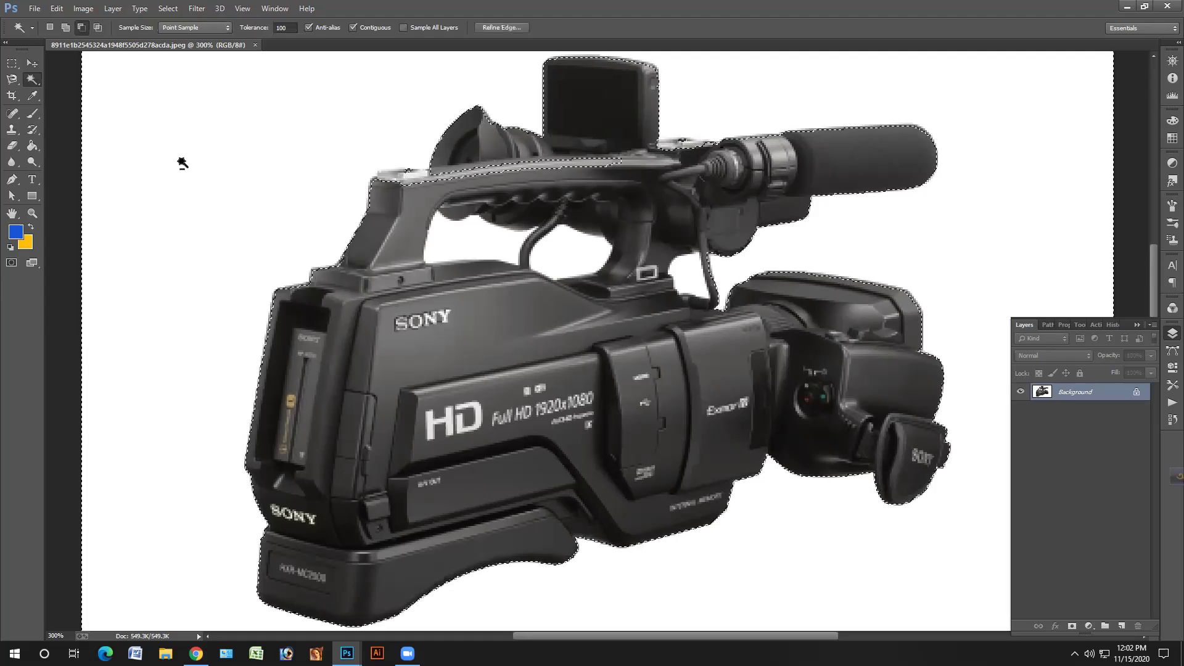
left_click_drag(41, 83, 68, 77)
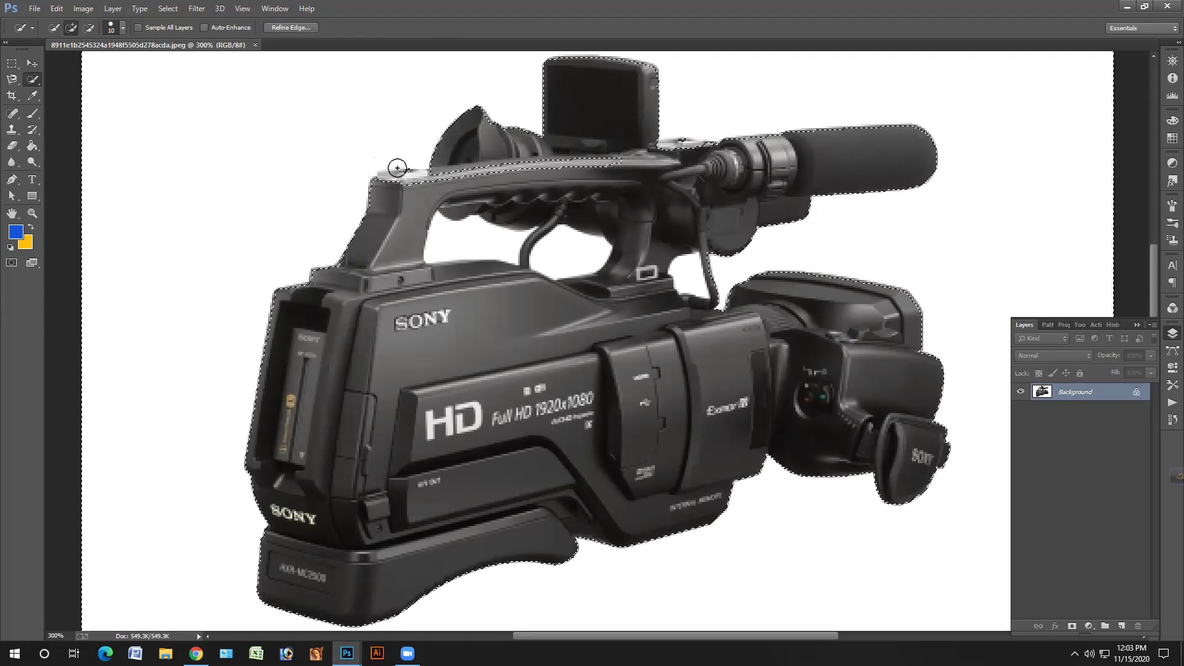
mouse_move(397, 168)
left_mouse_down()
mouse_move(515, 168)
mouse_move(492, 240)
mouse_move(447, 256)
left_mouse_up()
left_click_drag(547, 244, 585, 240)
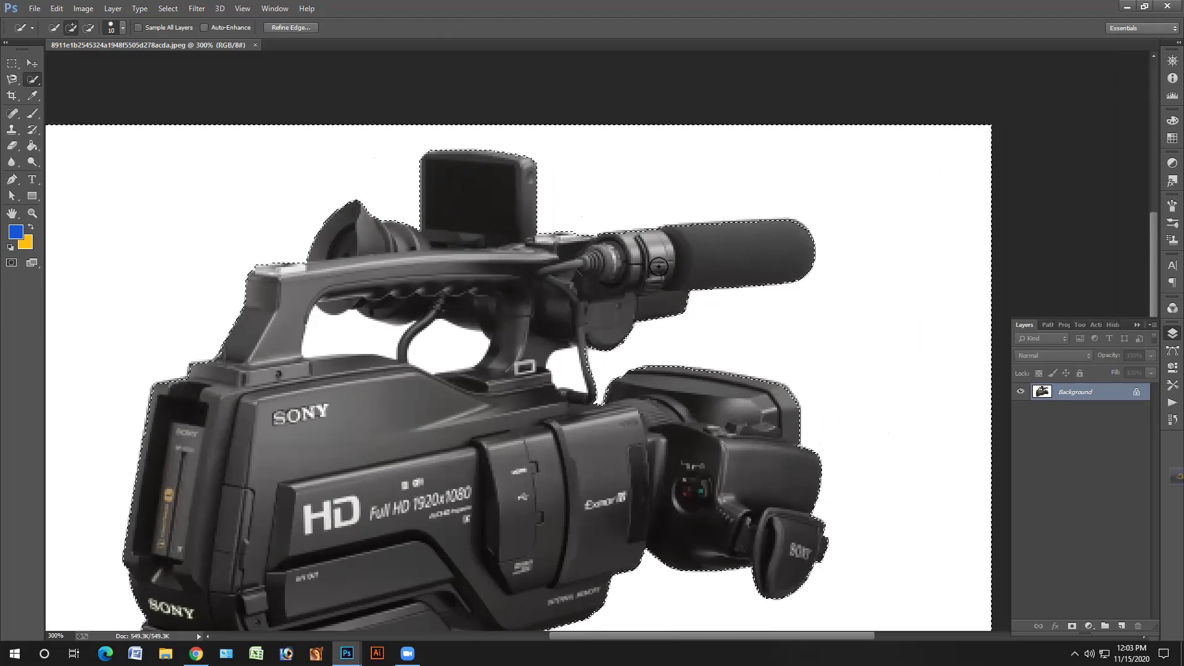
key("ctrl+plus")
key("ctrl+plus")
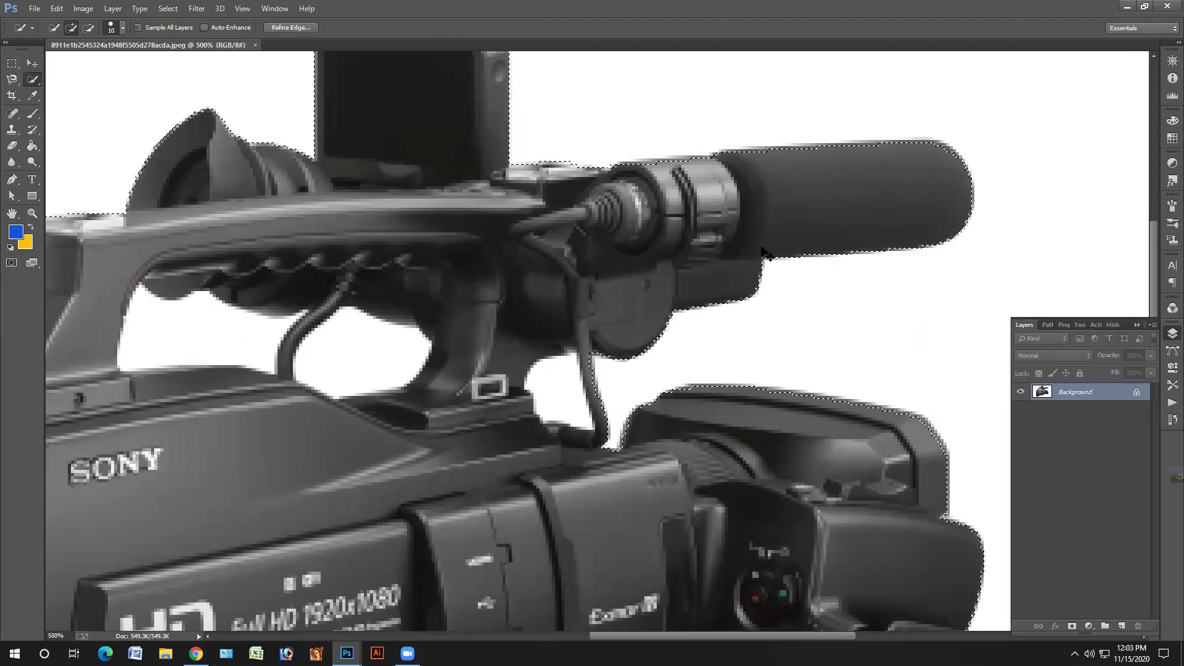
- At 700% zoom, refine the camcorder selection around the microphone
key("ctrl+plus")
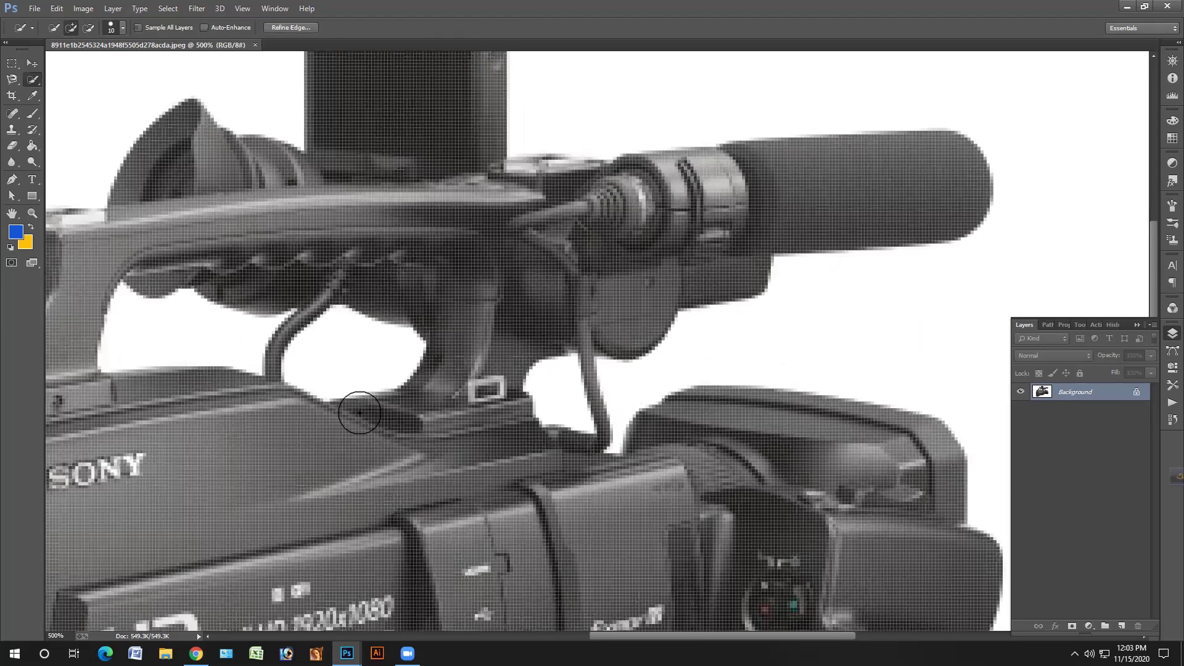
key("ctrl+d")
scroll(349, 408, "up", 5)
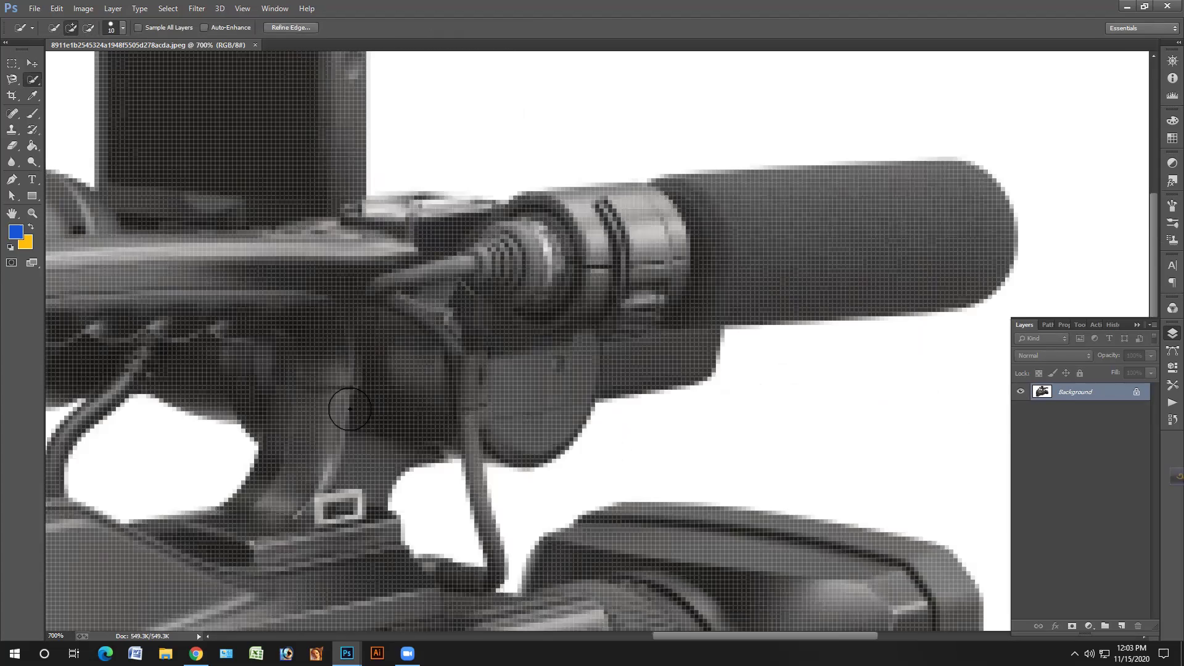
key("ctrl+plus")
scroll(357, 415, "right", 8)
left_click(368, 410)
left_click(369, 410)
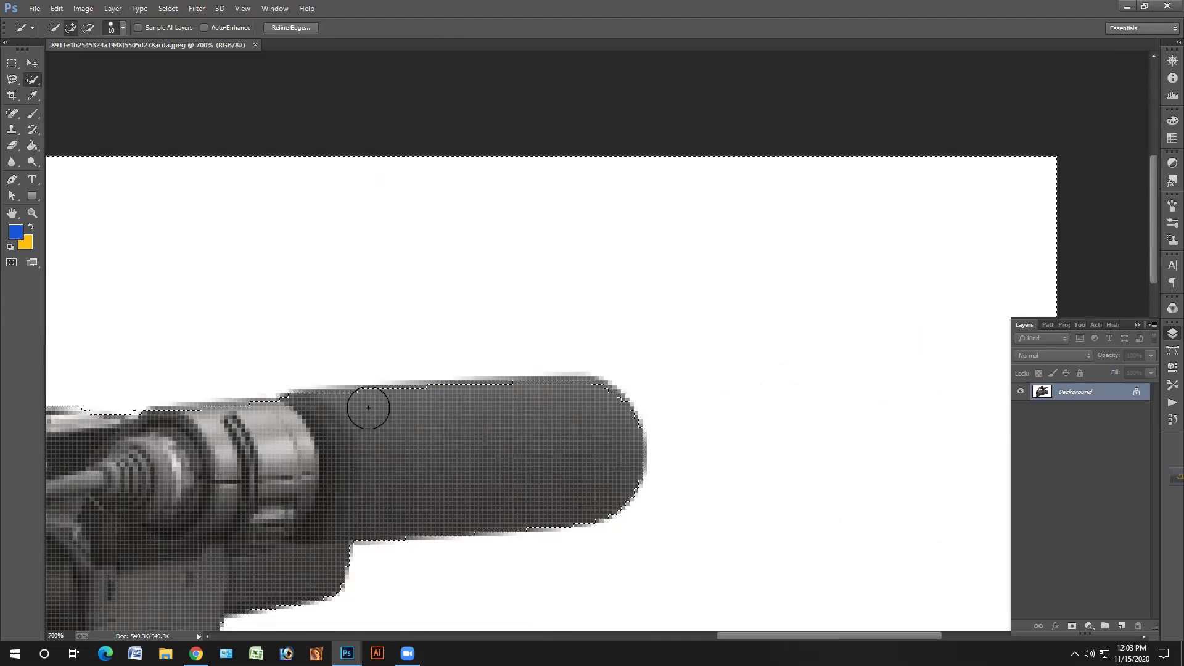
left_click(357, 409)
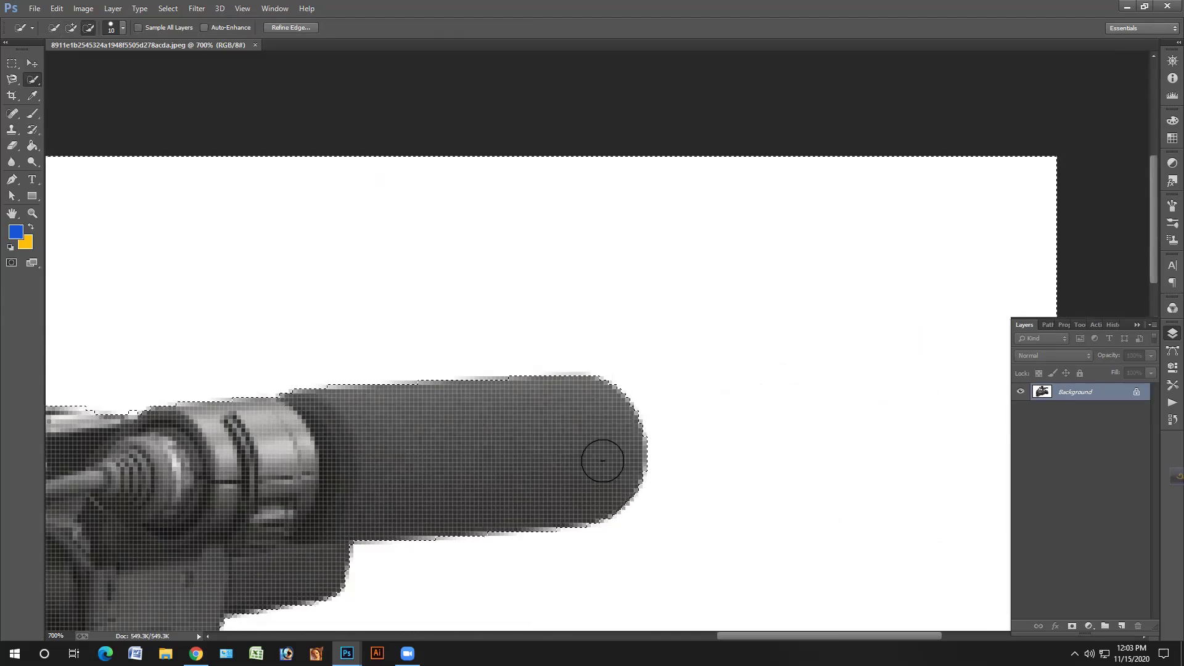
left_click_drag(317, 555, 477, 495)
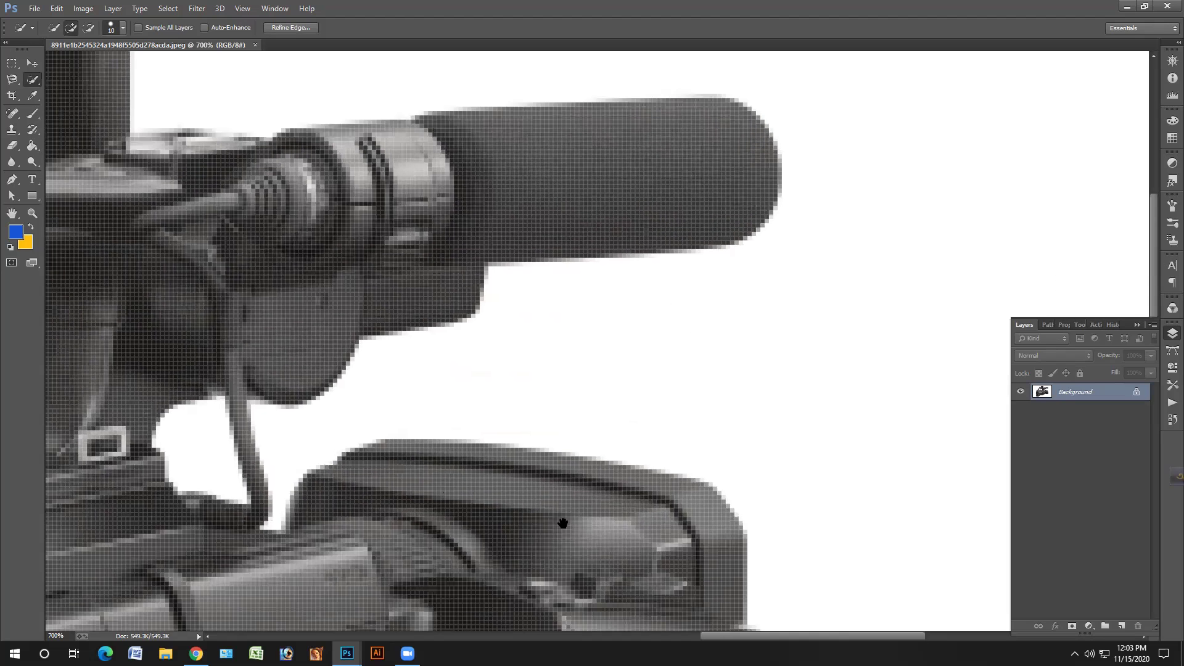
mouse_move(483, 405)
left_mouse_down()
mouse_move(486, 391)
mouse_move(505, 391)
mouse_move(666, 423)
mouse_move(592, 430)
left_mouse_up()
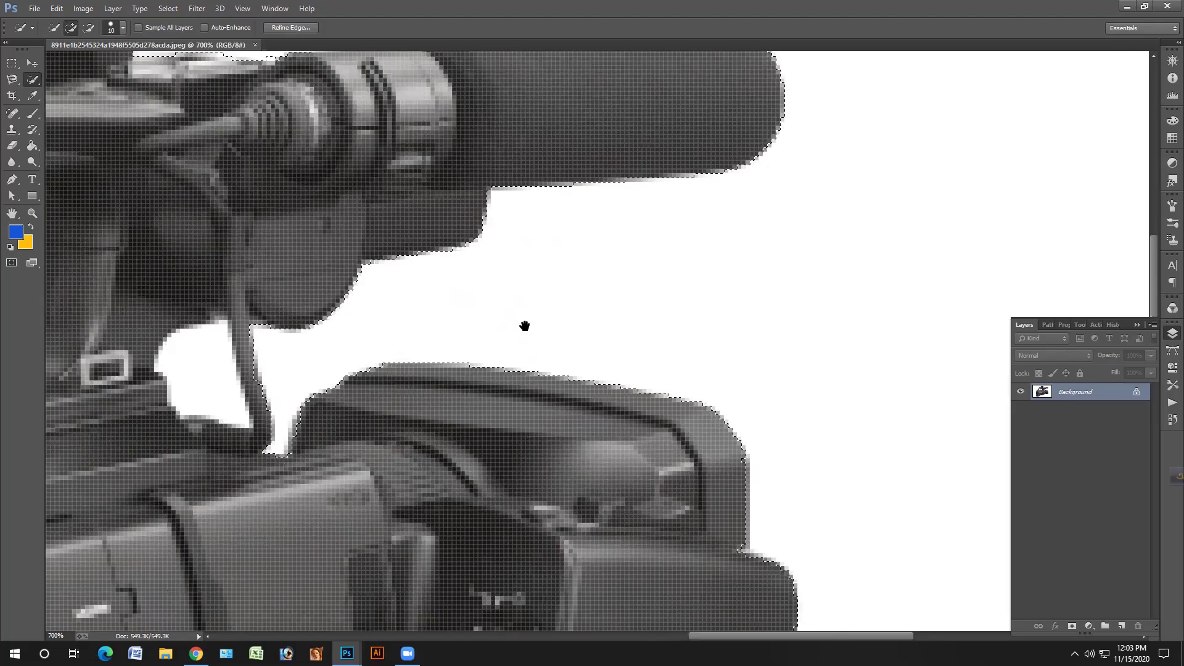
- Add the dark block at the camera's left edge and its top edge to the selection
scroll(470, 428, "down", 2)
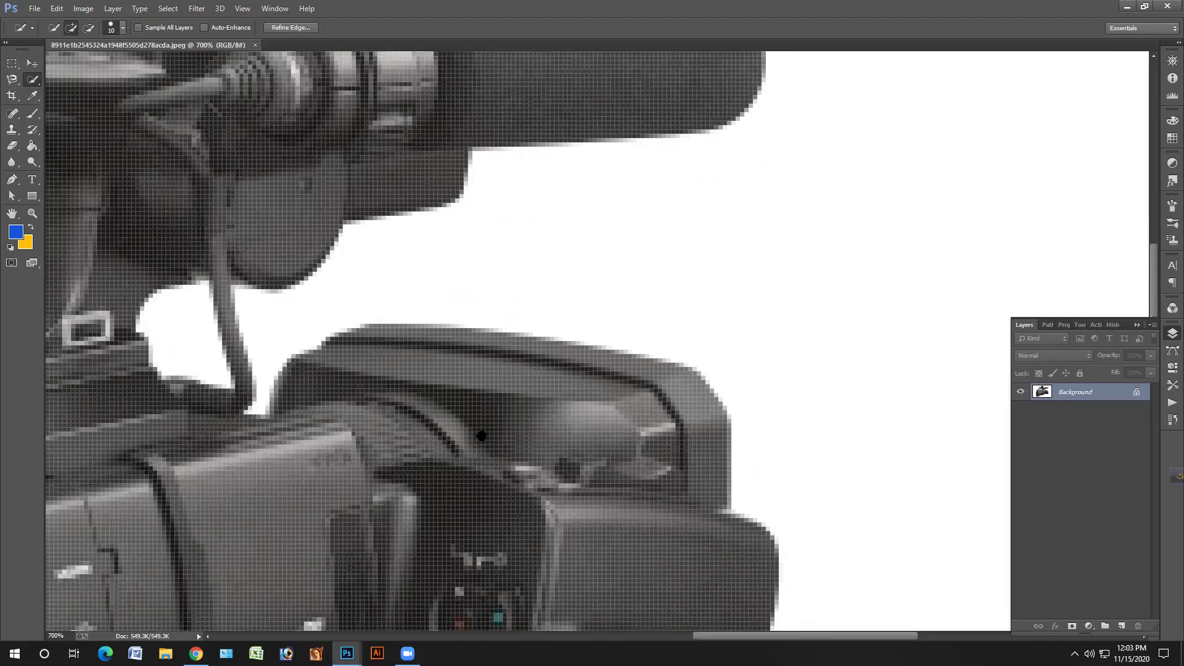
scroll(482, 436, "down", 3)
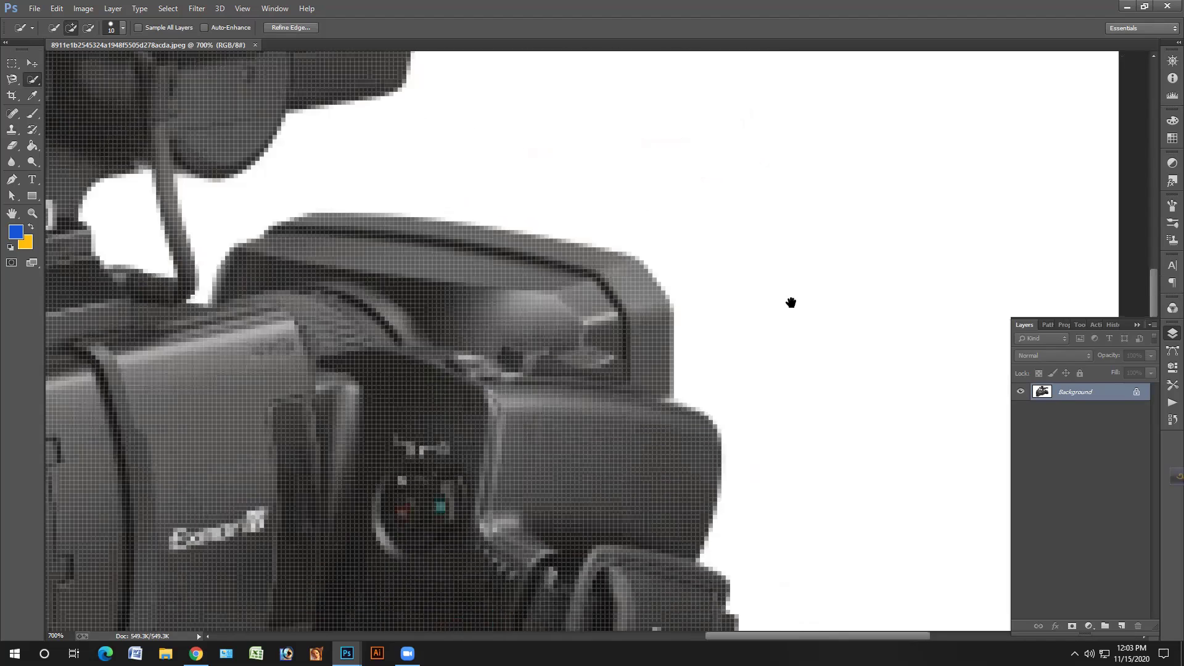
scroll(791, 302, "down", 3)
scroll(565, 369, "down", 2)
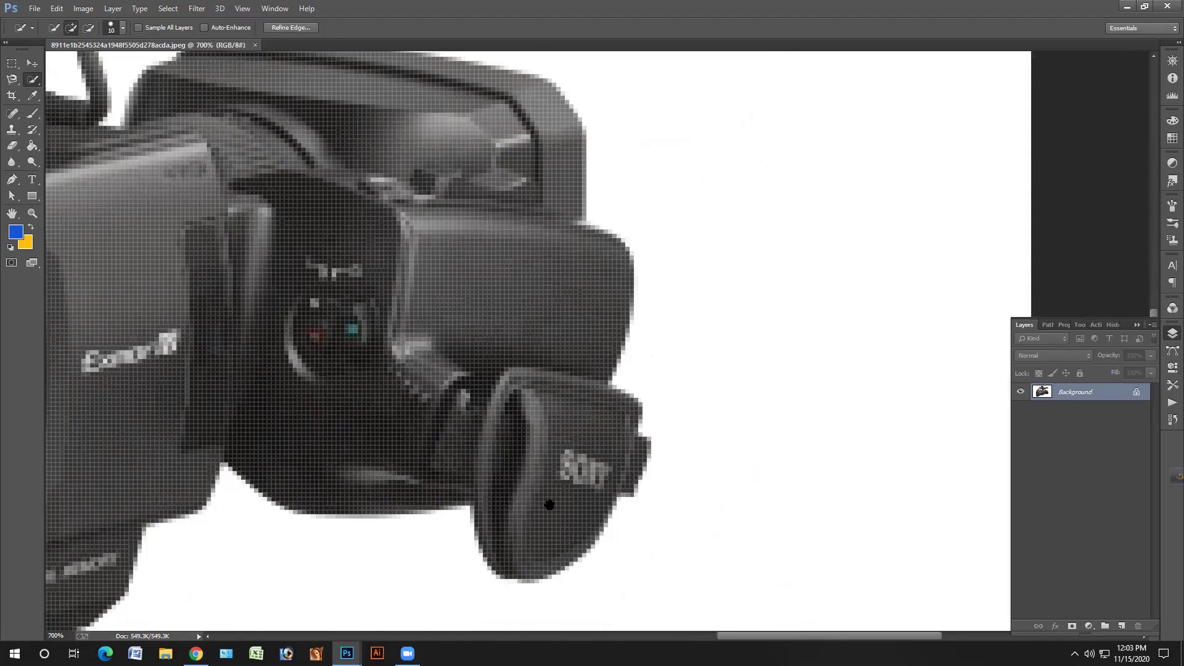
scroll(520, 358, "down", 2)
scroll(520, 357, "left", 3)
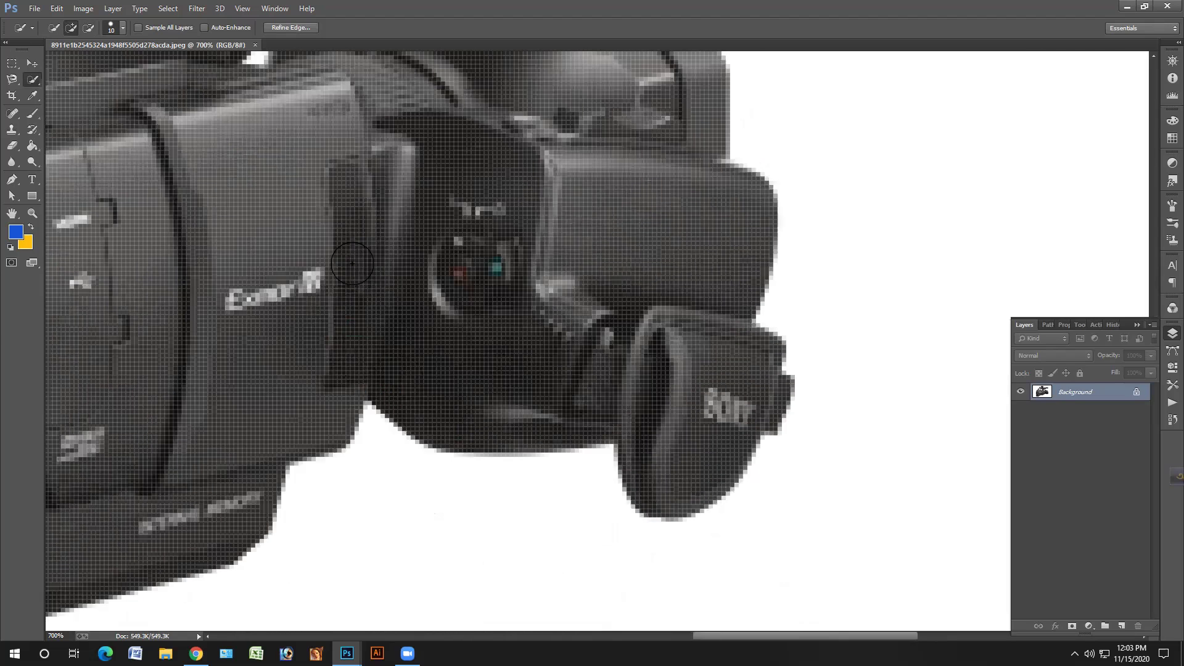
scroll(352, 263, "up", 5)
scroll(352, 263, "left", 5)
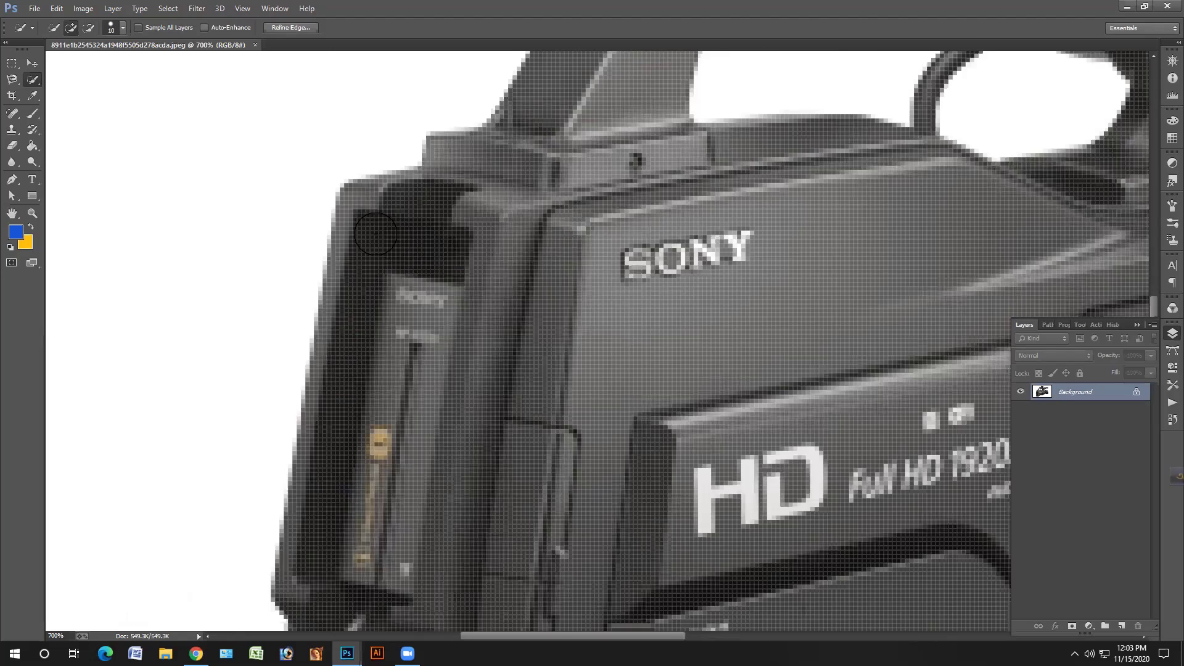
scroll(375, 233, "up", 1)
left_click(375, 225)
mouse_move(375, 223)
left_mouse_down()
mouse_move(400, 219)
mouse_move(384, 224)
mouse_move(350, 289)
mouse_move(446, 180)
left_mouse_up()
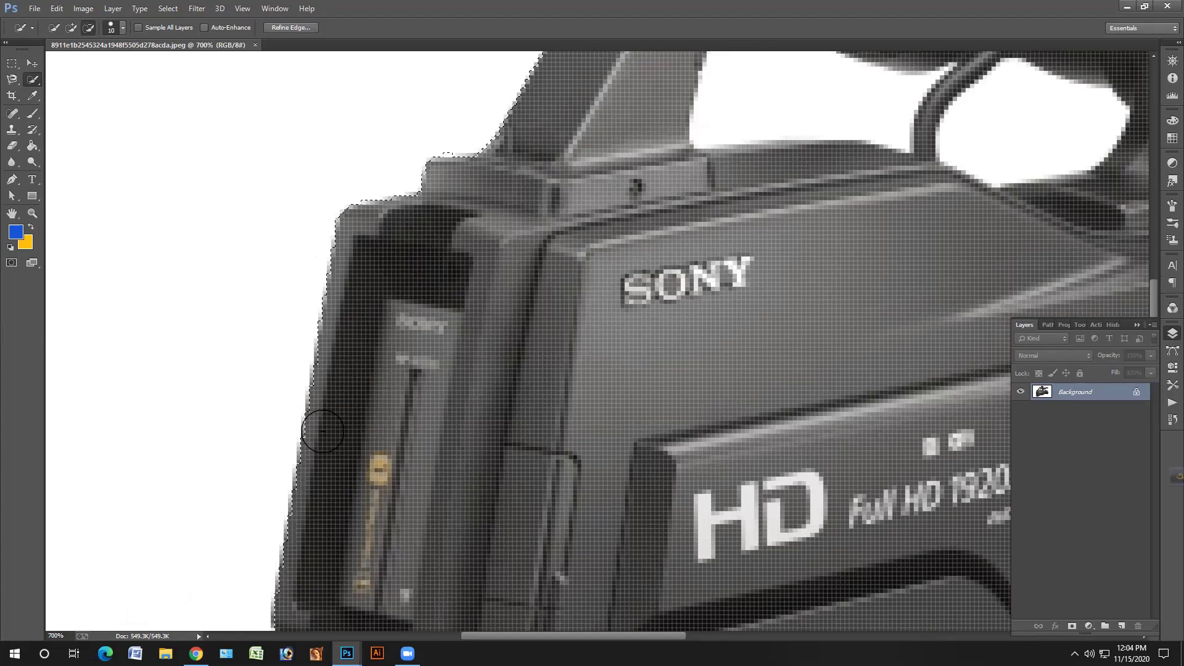
- Fix the selection around the handle gap and grip, then fit the image on screen
key("alt")
key("space")
scroll(481, 491, "up", 3)
scroll(423, 470, "up", 4)
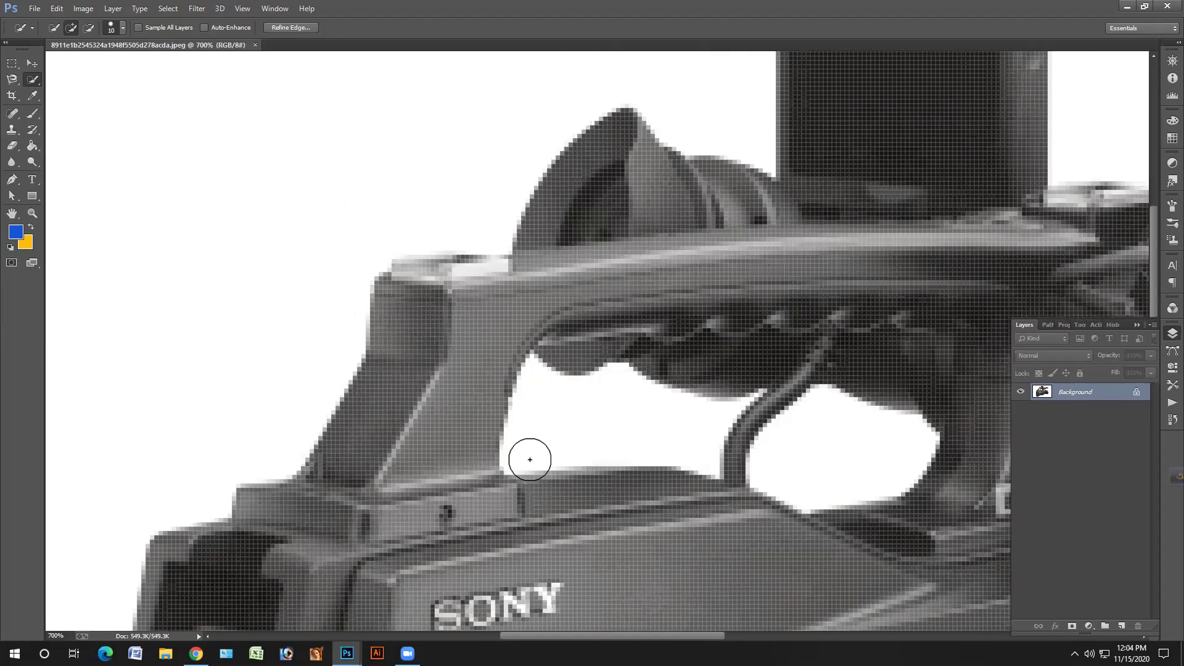
scroll(517, 441, "right", 2)
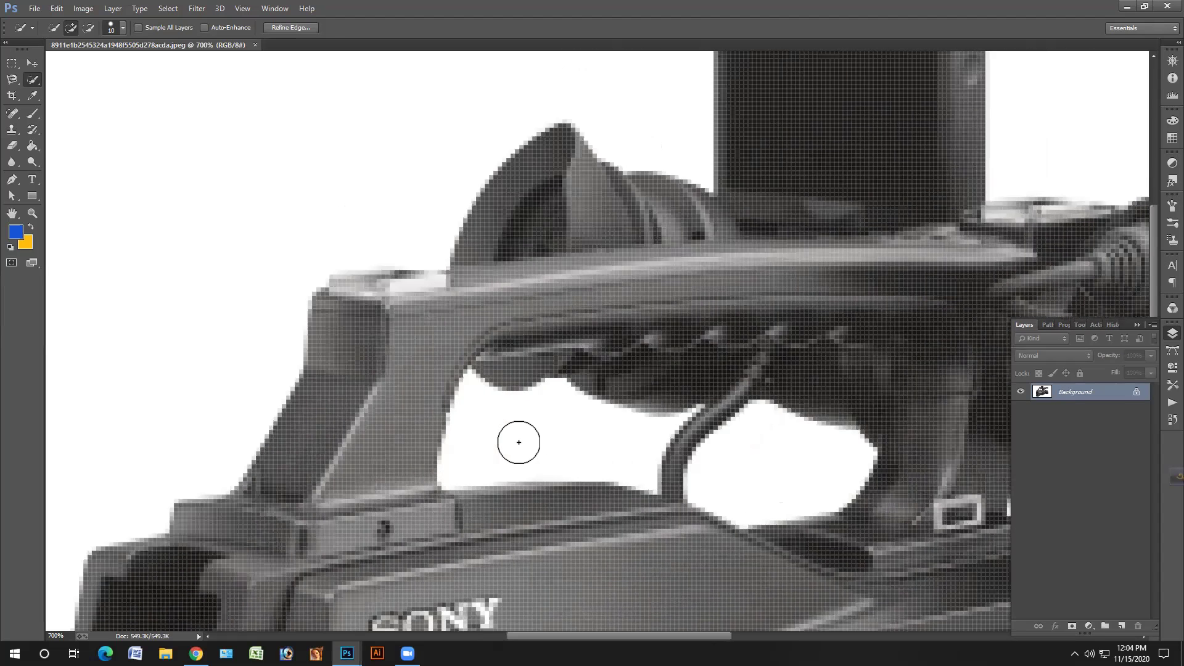
scroll(757, 451, "up", 1)
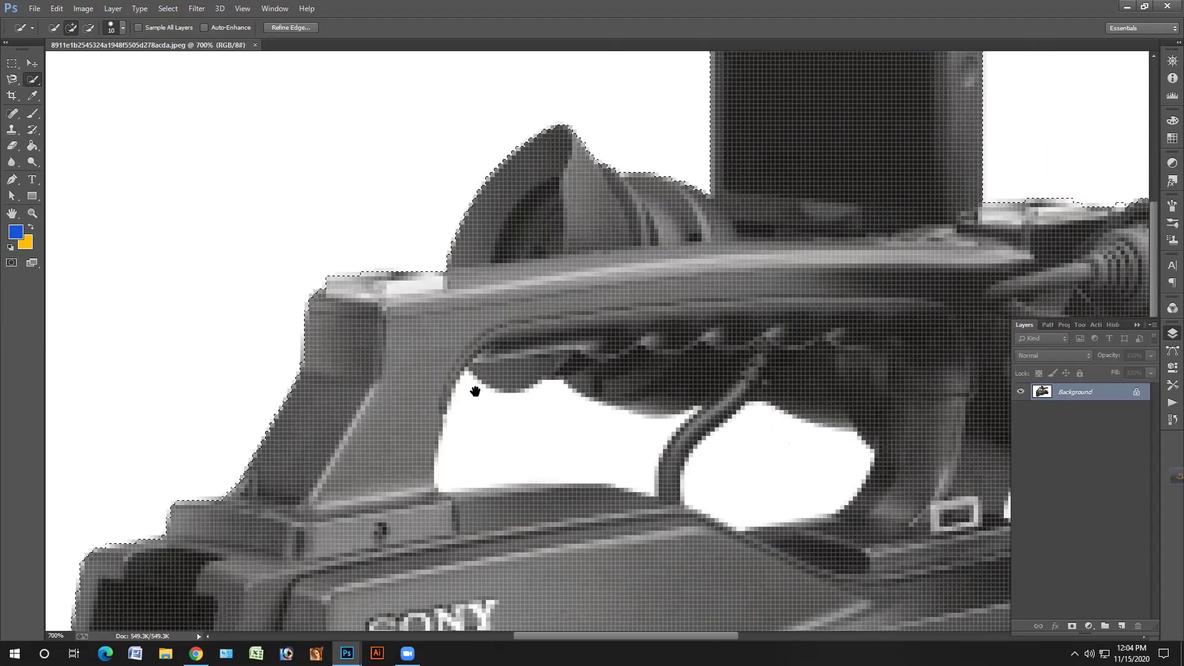
left_click(521, 415, "alt")
scroll(521, 468, "right", 1)
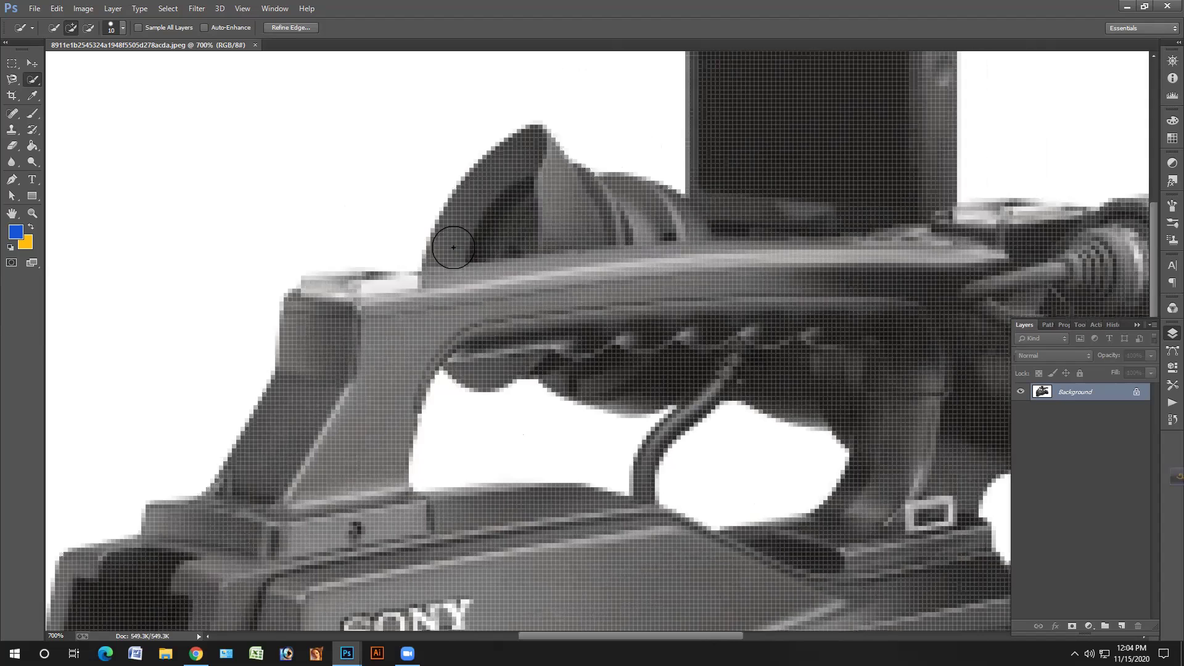
scroll(434, 270, "right", 10)
scroll(435, 269, "down", 2)
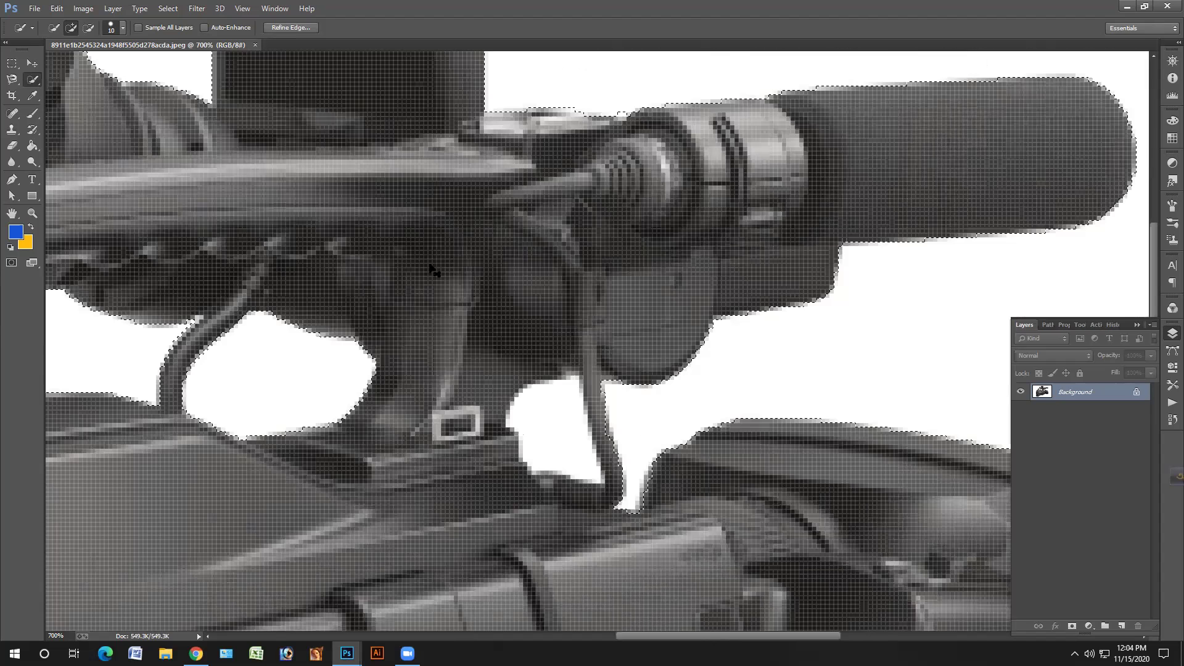
left_click(560, 301)
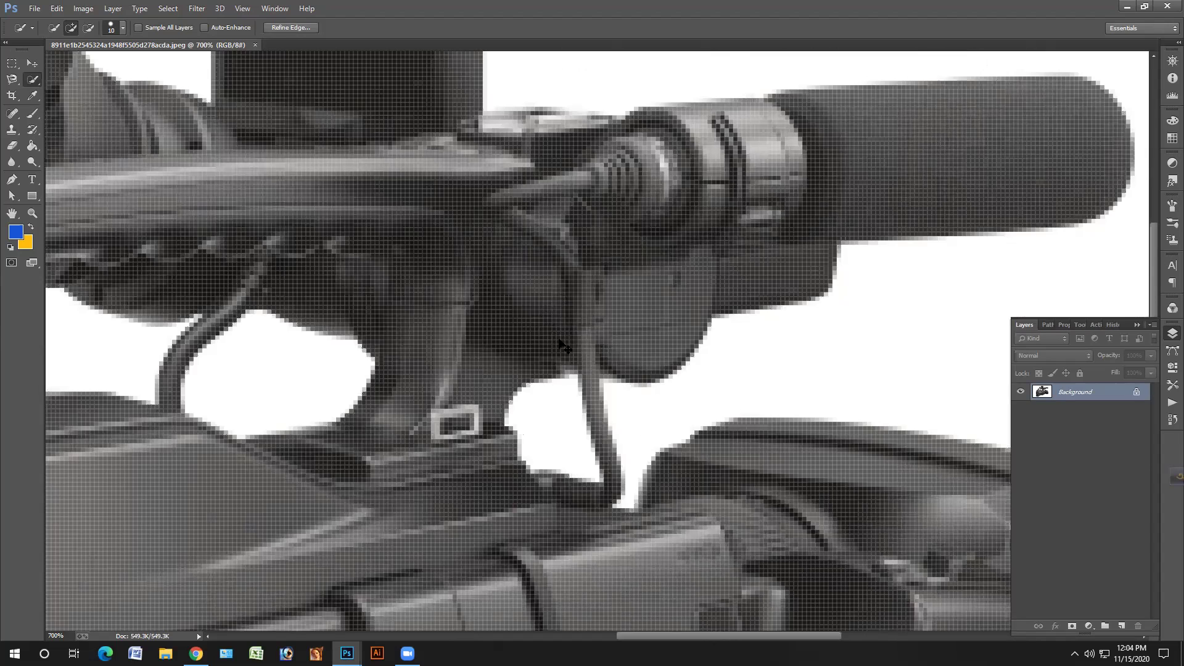
scroll(564, 347, "down", 4)
scroll(564, 347, "right", 2)
key("ctrl+0")
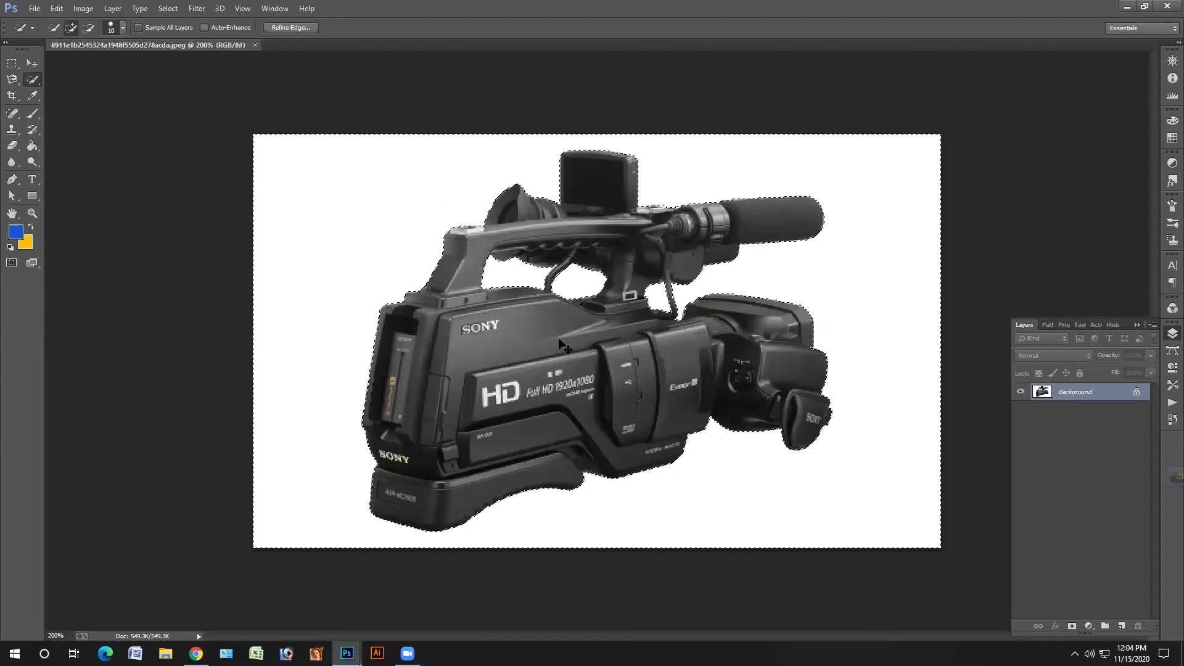
- Fill the background yellow, duplicate Layer 0 and hide the original
key("ctrl+BackSpace")
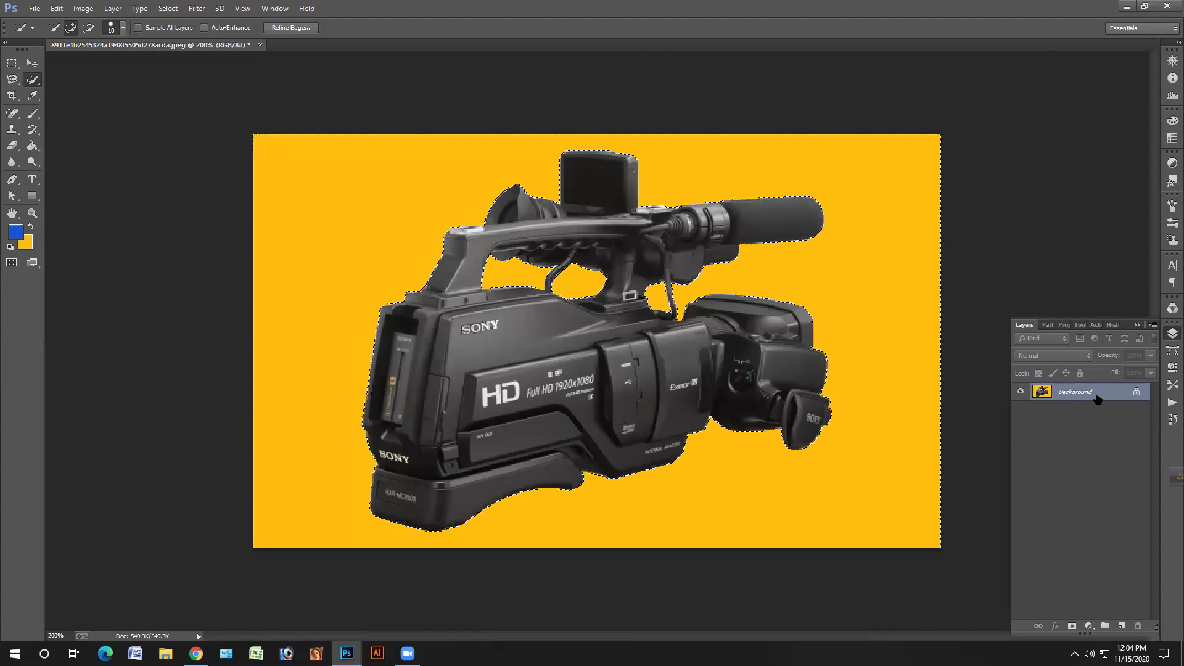
key("ctrl+shift+j")
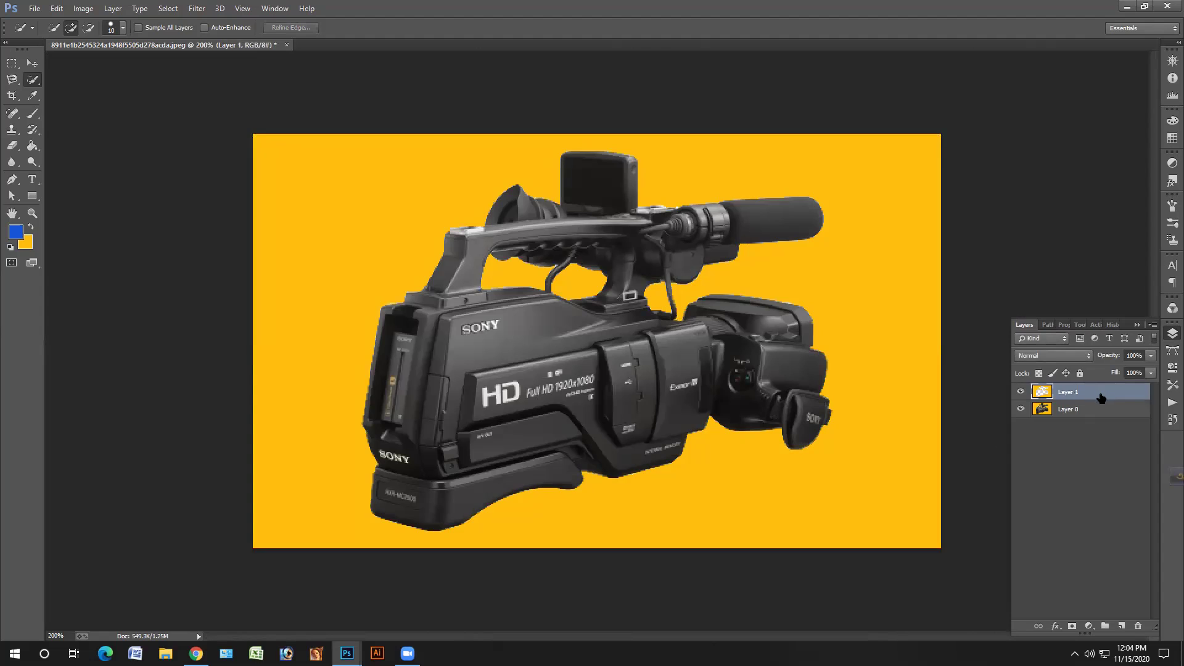
left_click_drag(1142, 629, 1141, 627)
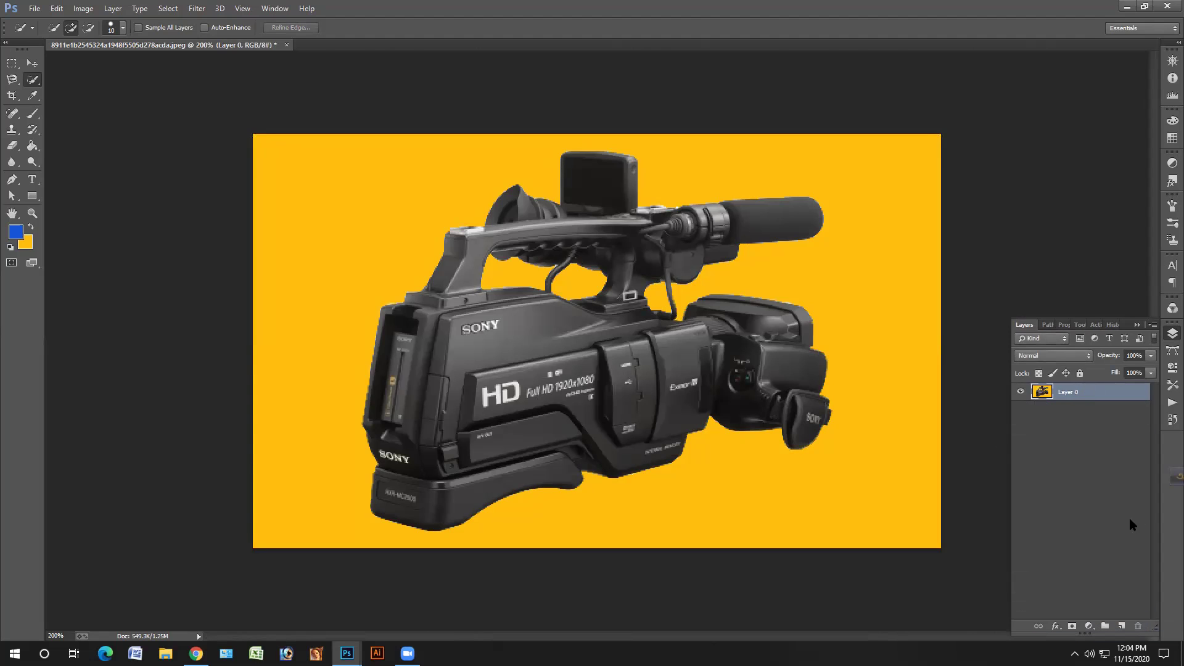
left_click_drag(1085, 392, 1122, 622)
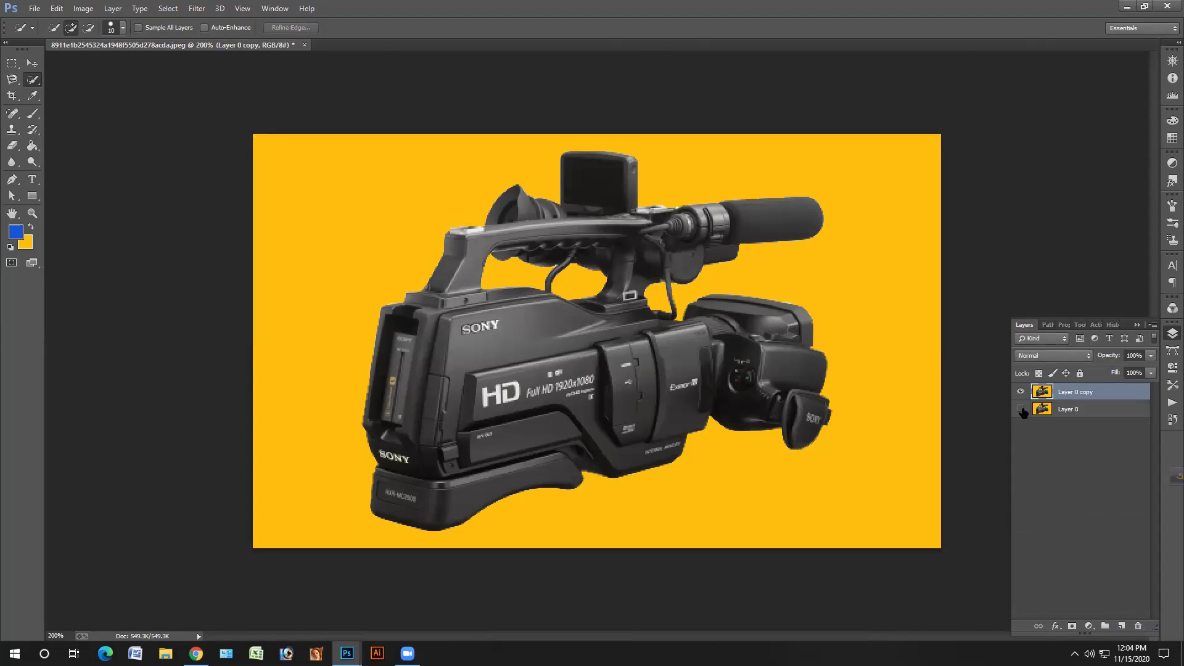
left_click(1068, 410)
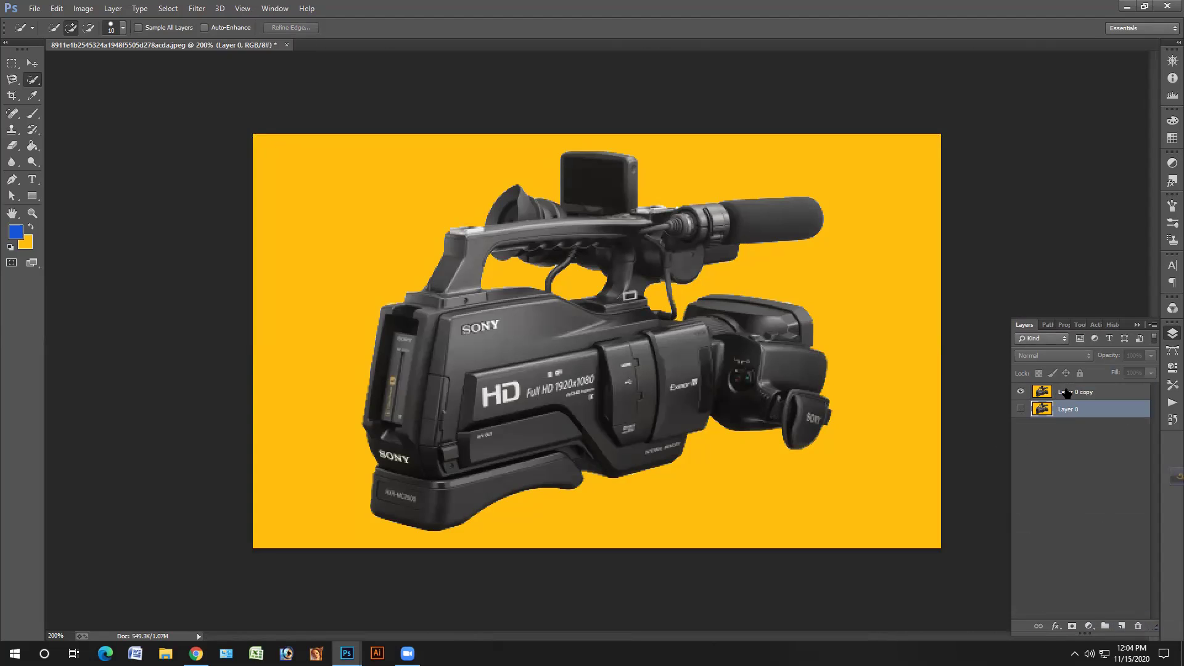
left_click(1066, 392)
- Magic Wand-select the yellow background on Layer 0 copy
right_click(32, 80)
left_click(74, 91)
left_click(366, 211)
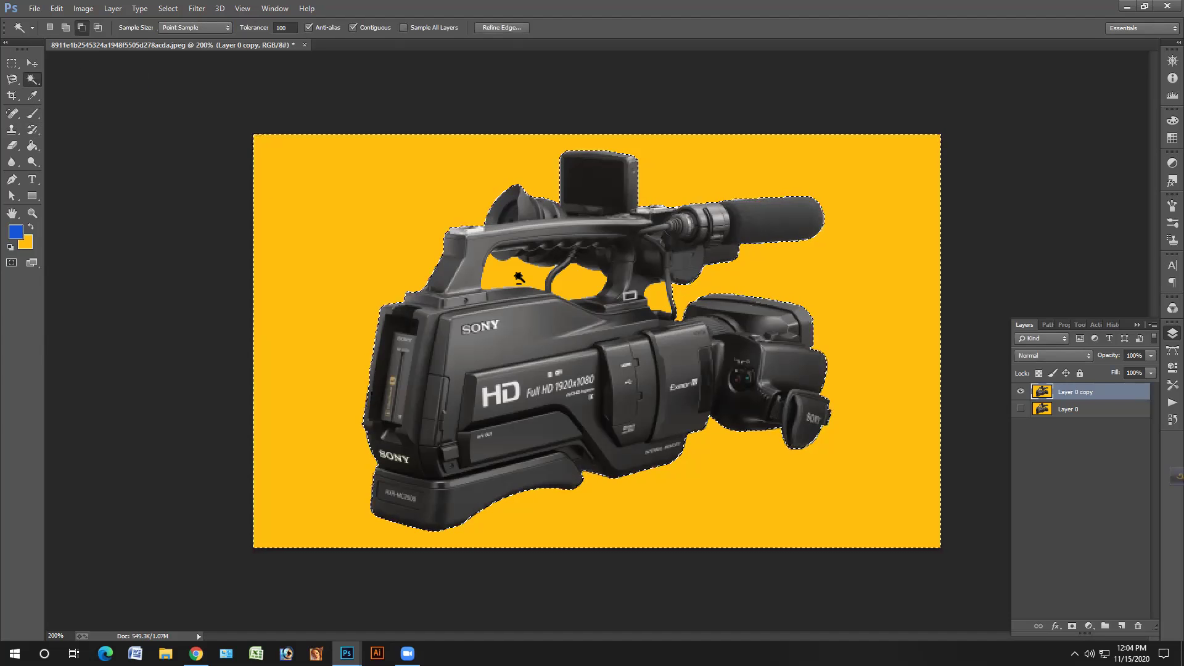
- Add the yellow handle gap to the selection and delete the yellow background to transparency
key("ctrl+d")
key("super")
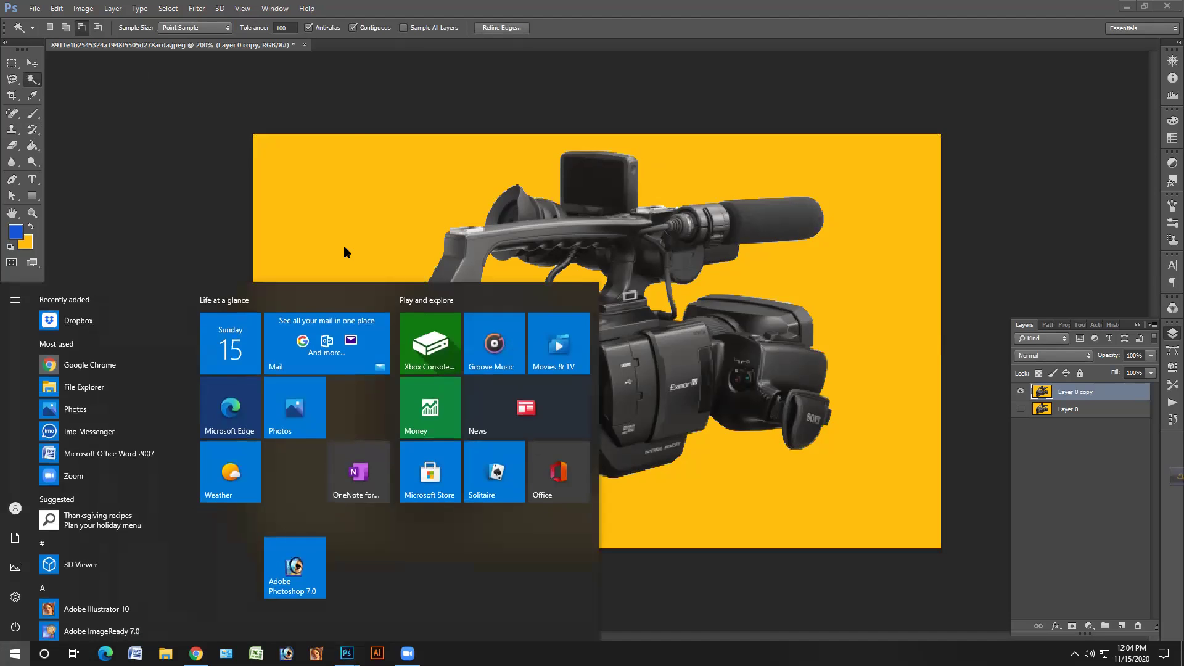
left_click(344, 251)
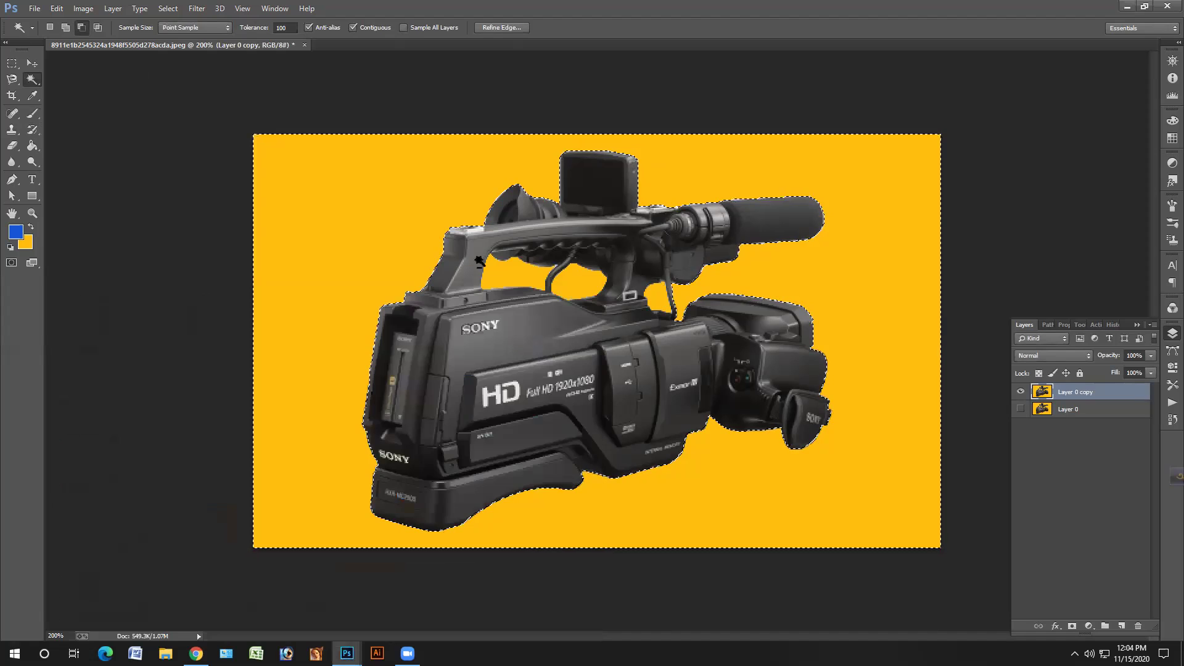
key("shift")
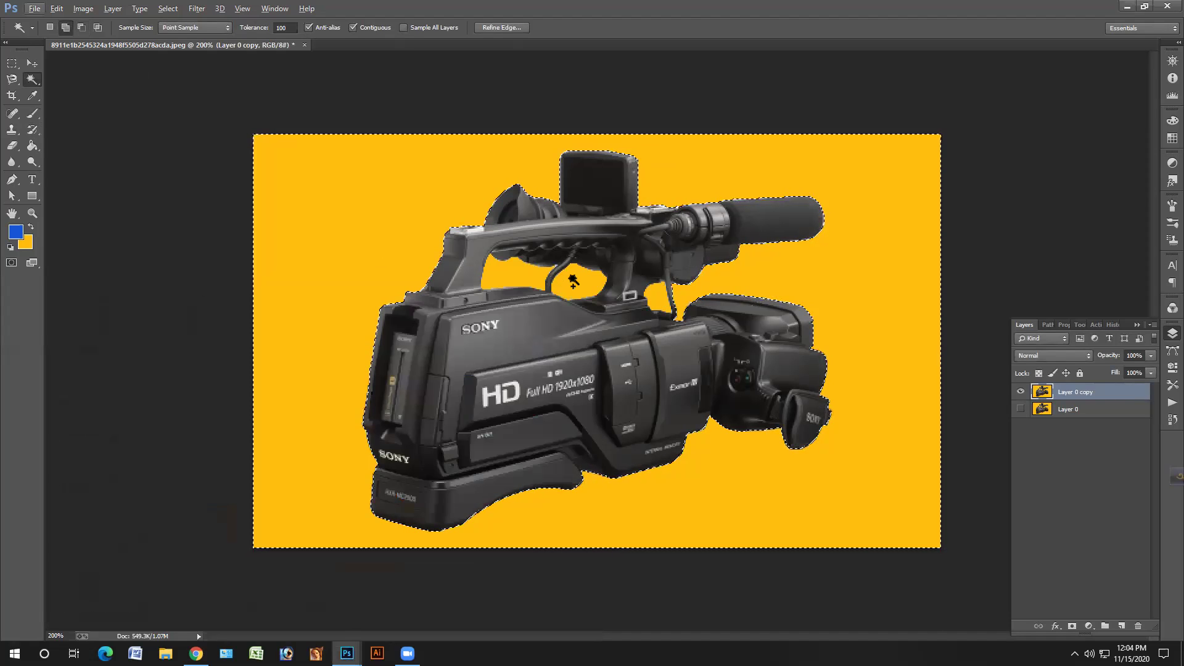
left_click(568, 275)
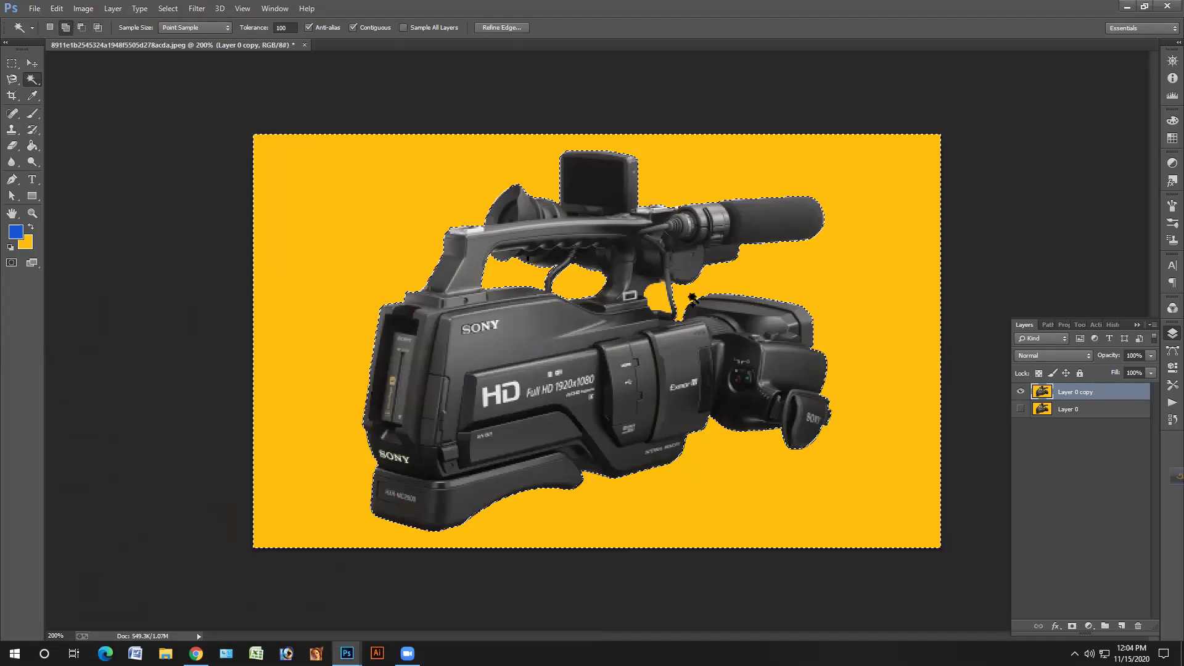
key("alt")
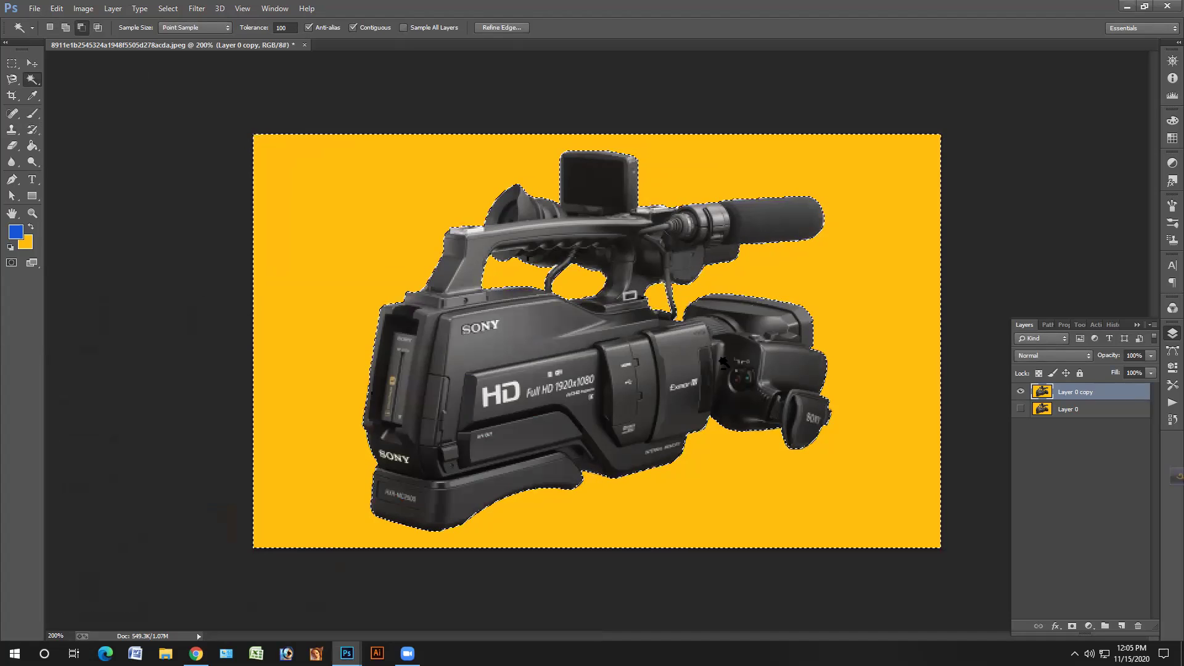
key("Delete")
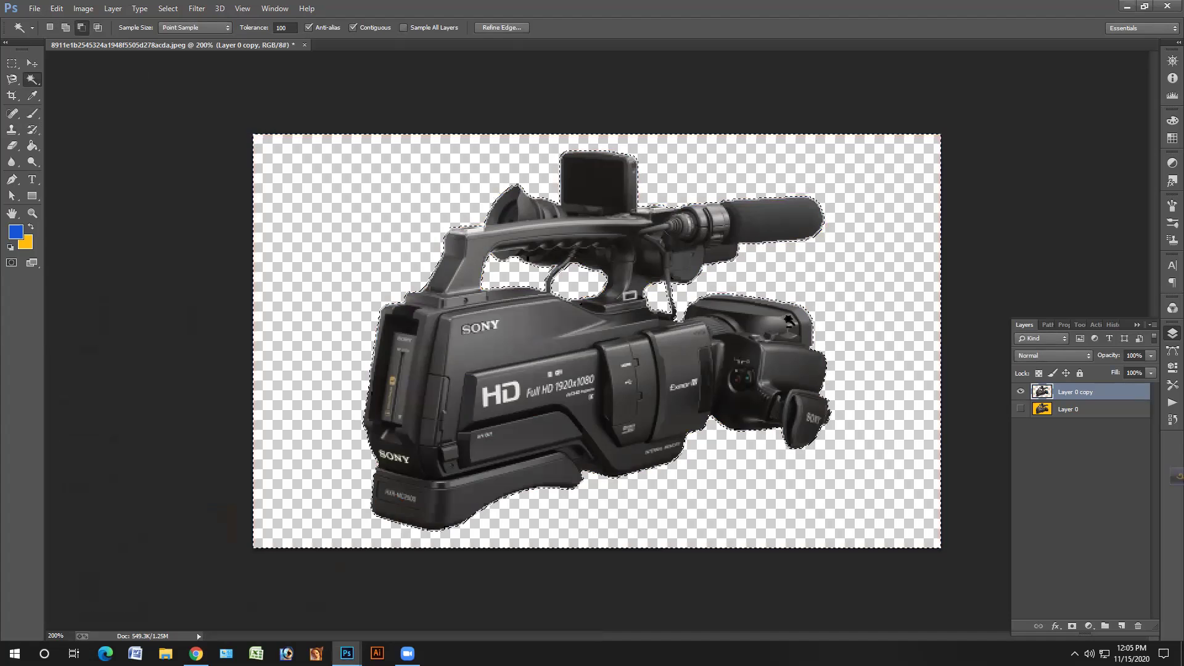
- Add a new empty Layer 1 above Layer 0 copy and deselect
left_click(1047, 325)
left_click(1025, 325)
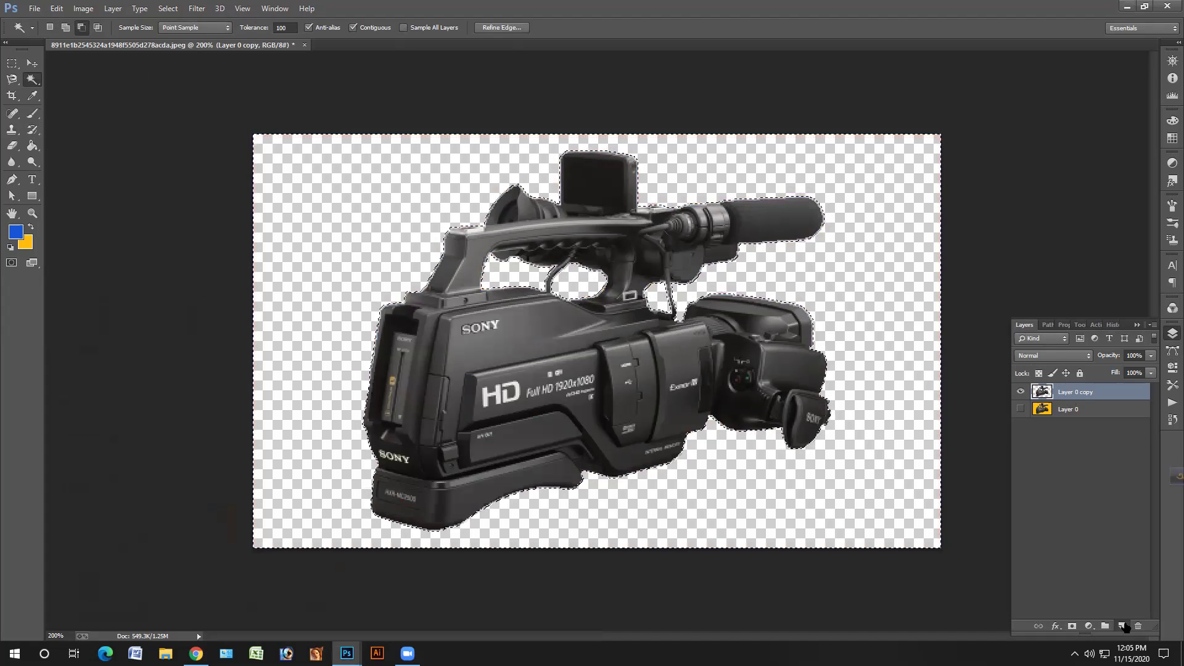
left_click(1122, 626)
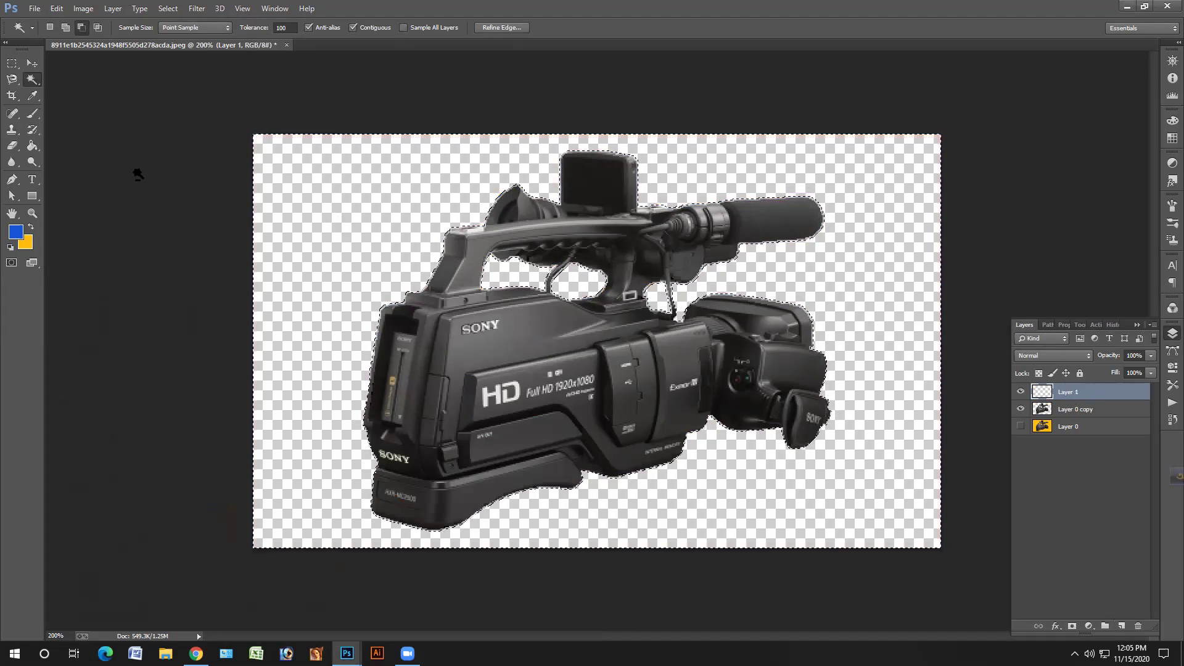
key("ctrl+d")
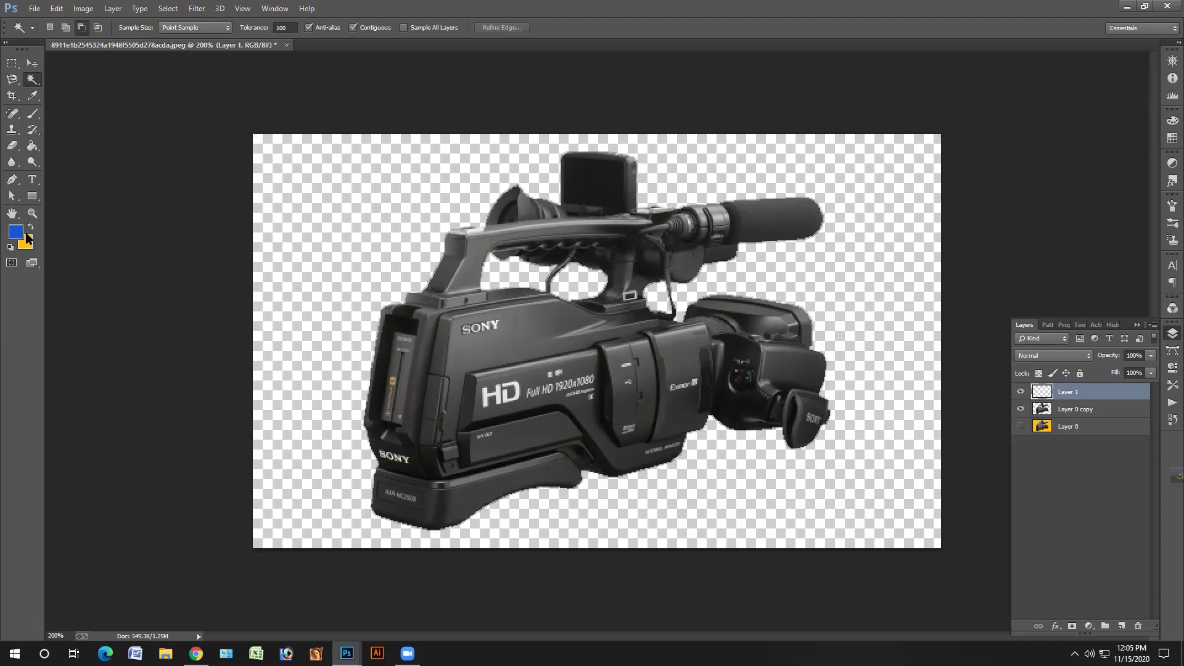
- Paint-bucket Layer 1 yellow, move it beneath Layer 0 copy, and minimise the camcorder document
left_click(31, 227)
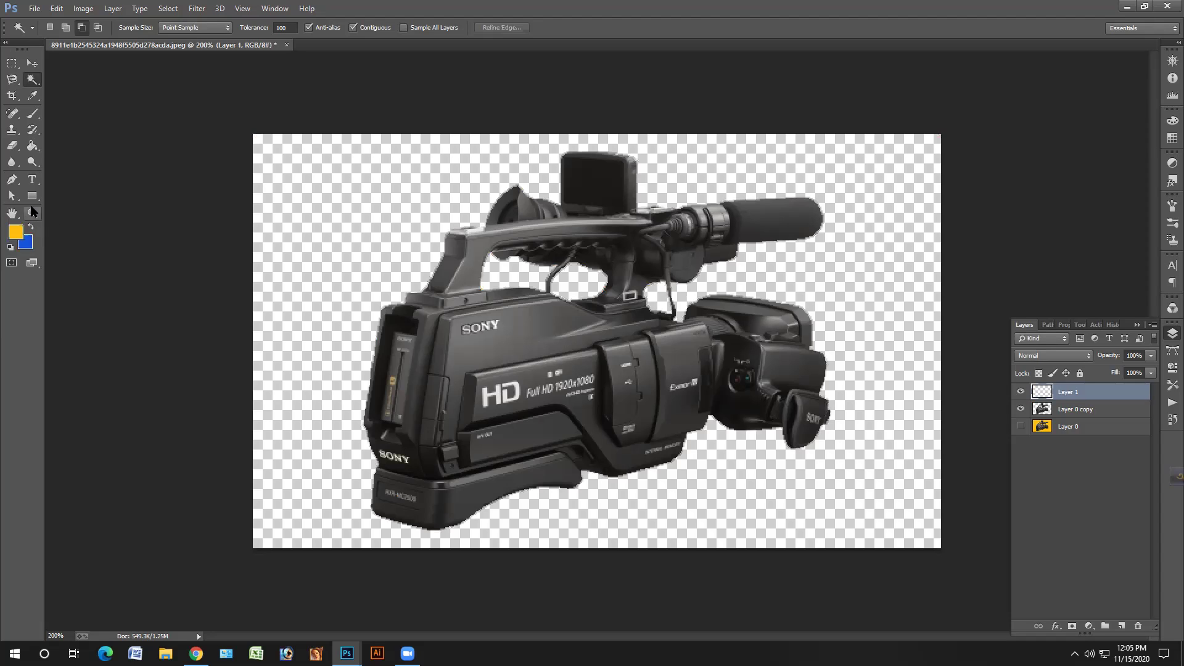
left_click(32, 145)
left_click(274, 200)
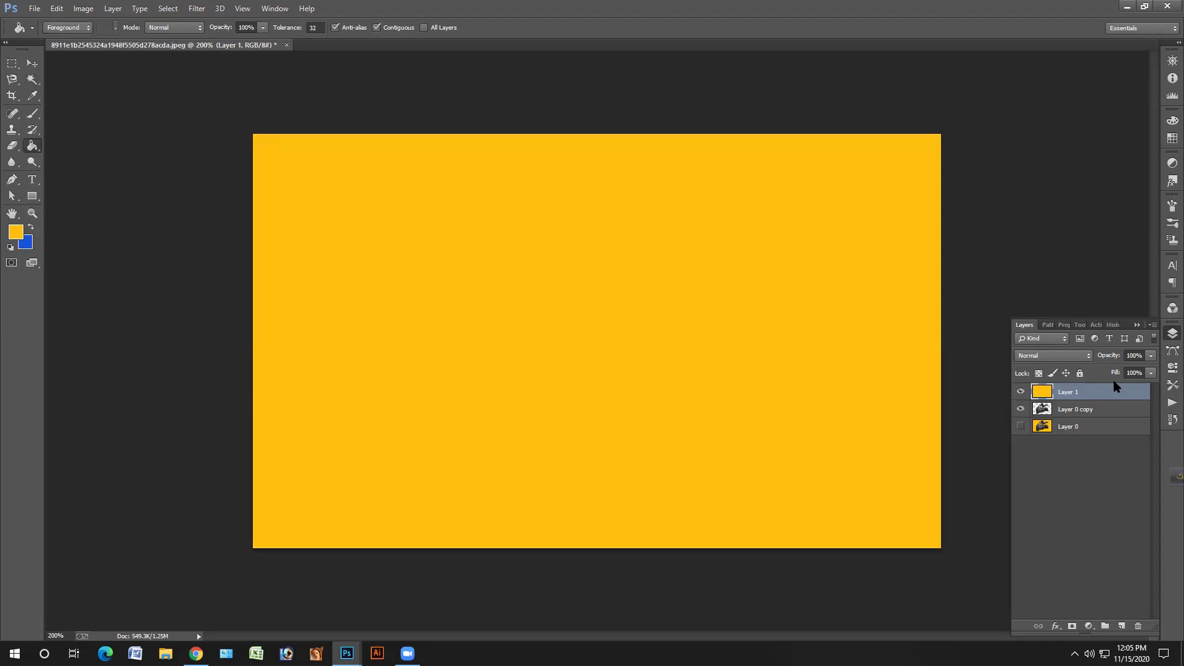
left_click_drag(1101, 402, 1093, 413)
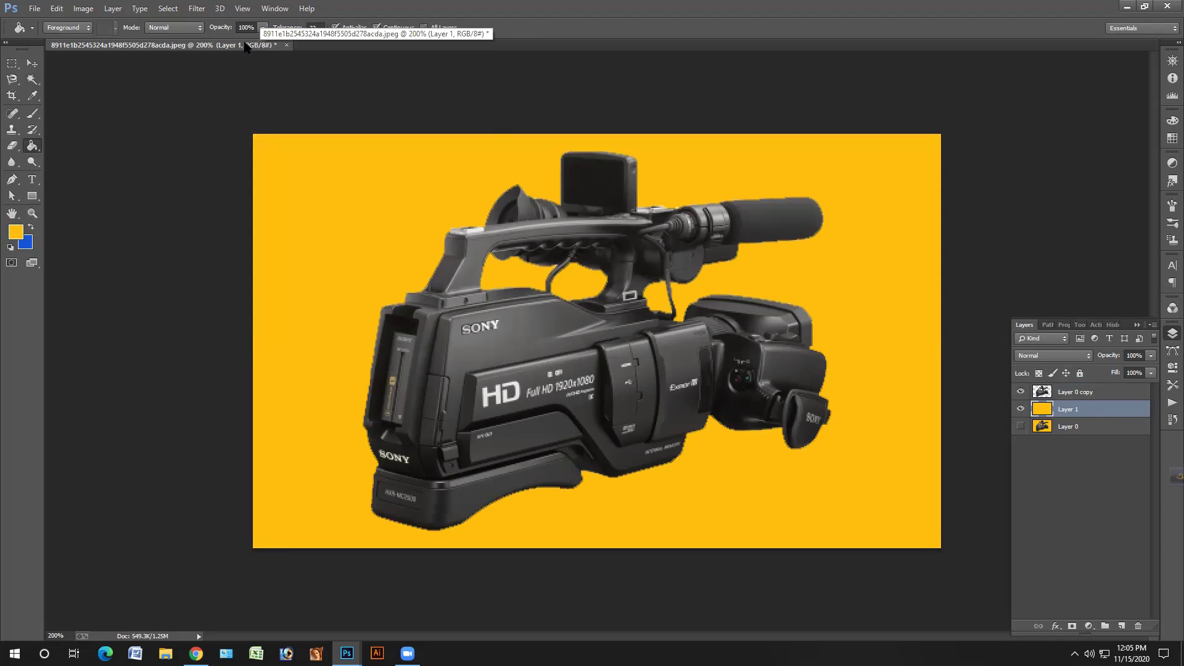
left_click_drag(246, 49, 330, 91)
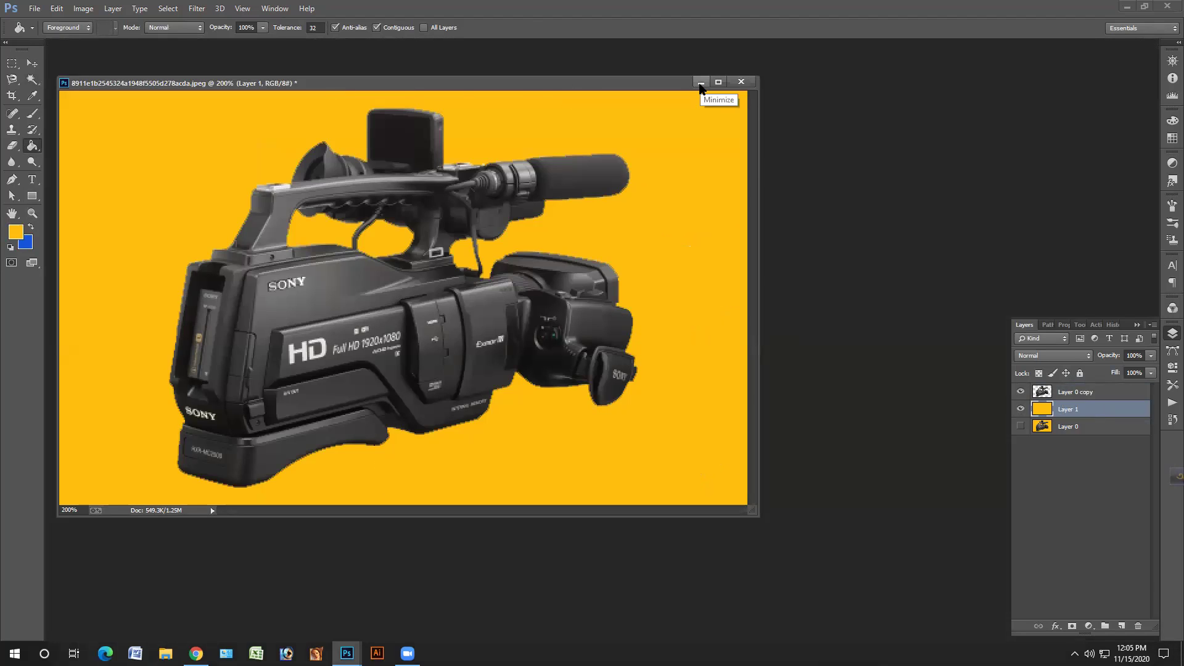
left_click(700, 82)
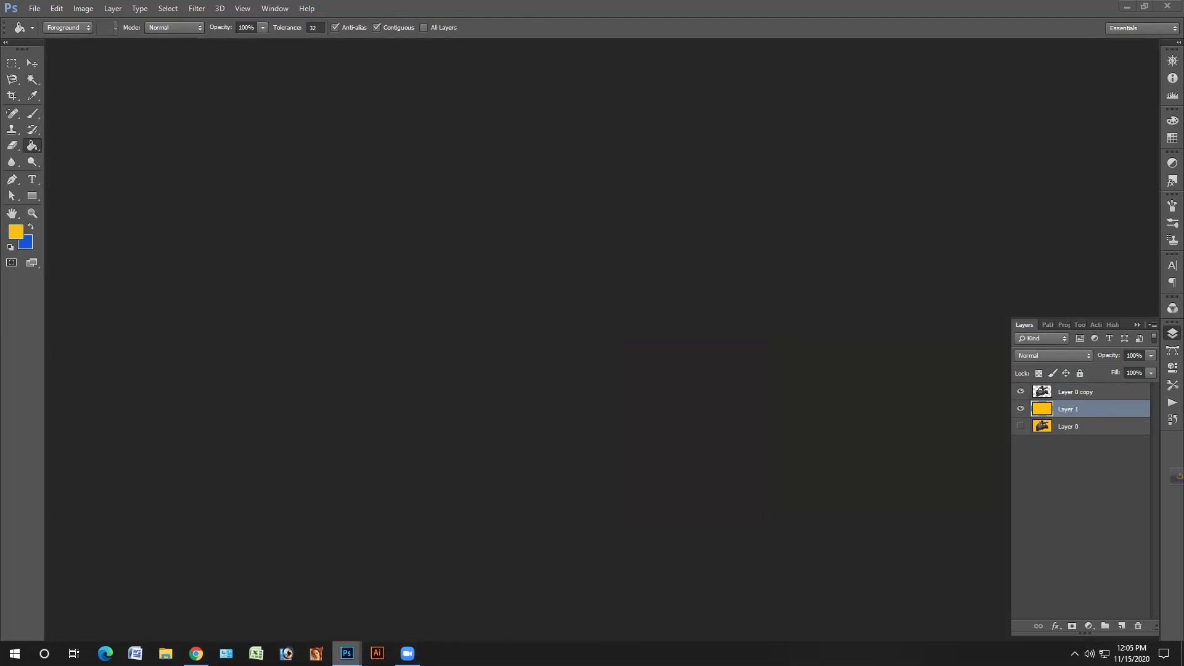
- Maximise the ZenBook laptop document, nudge the top guide down and remove the left vertical guide
mouse_move(347, 653)
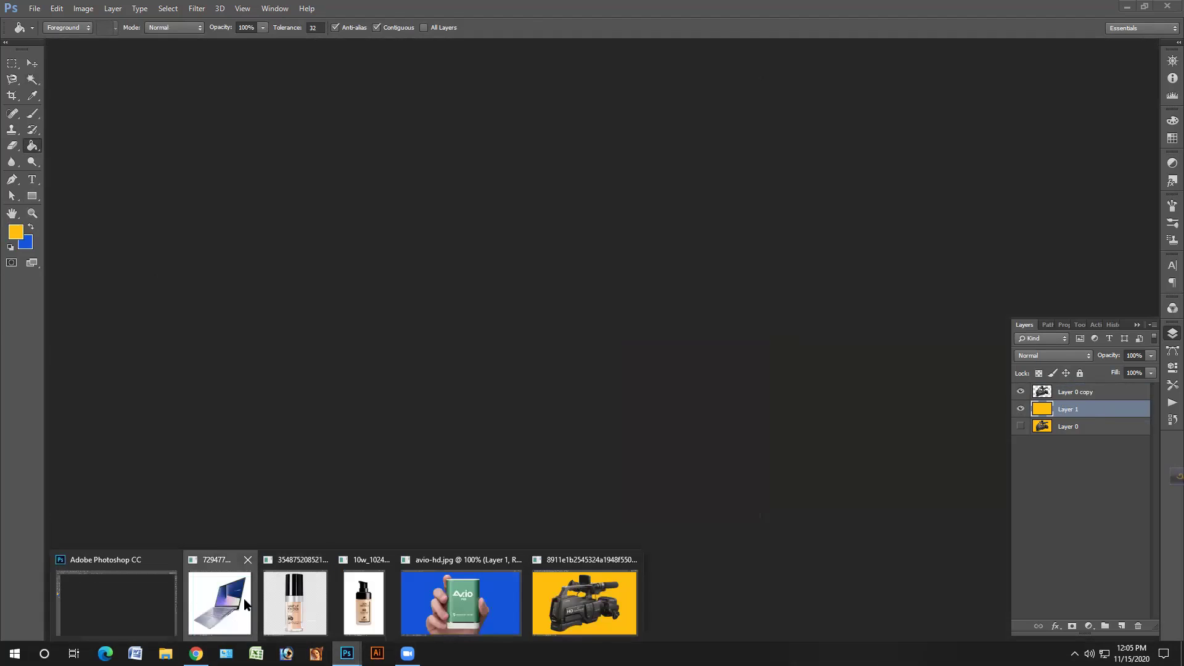
left_click(232, 616)
left_click(435, 60)
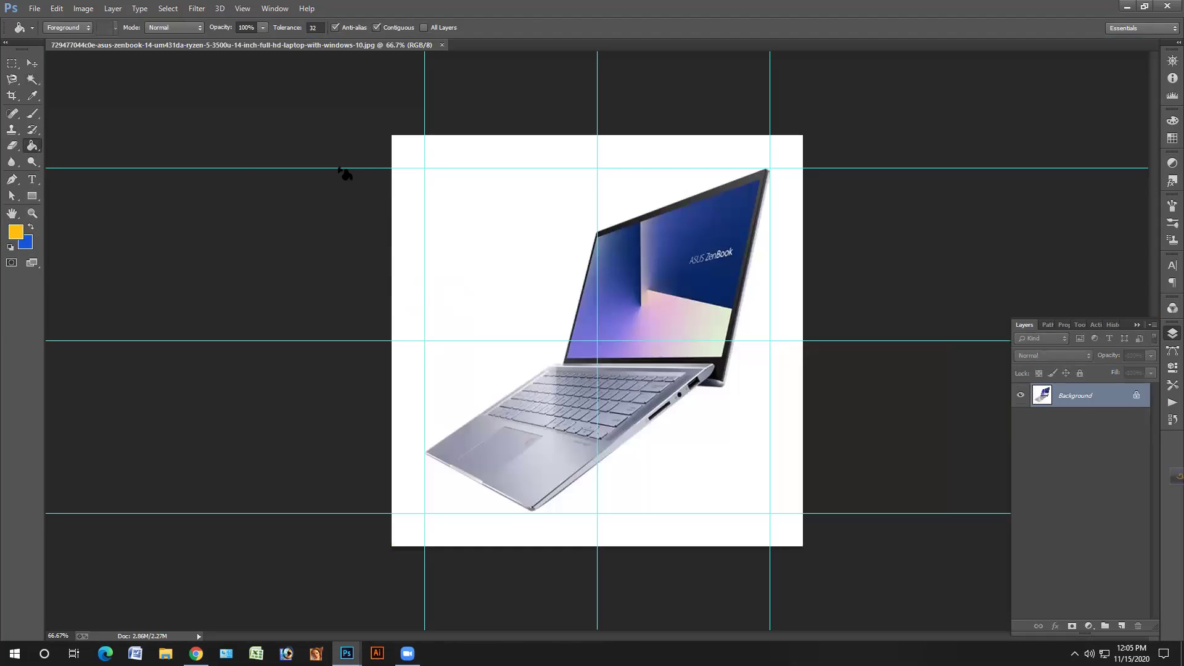
left_click(32, 63)
left_click_drag(297, 167, 328, 185)
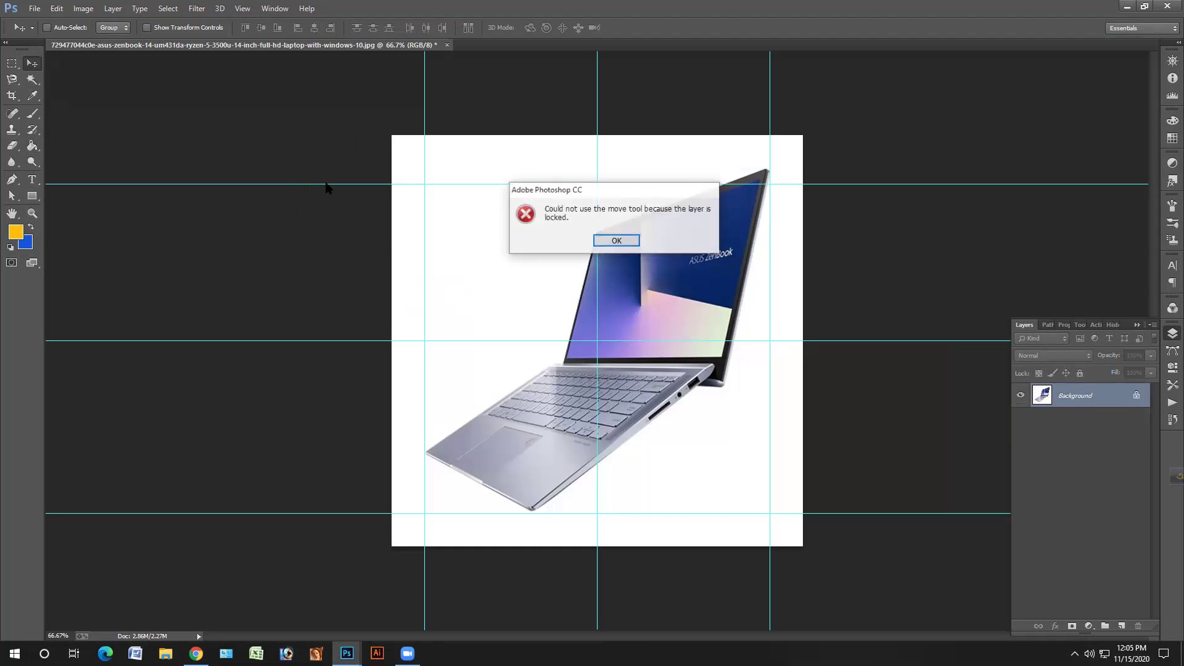
left_click(614, 242)
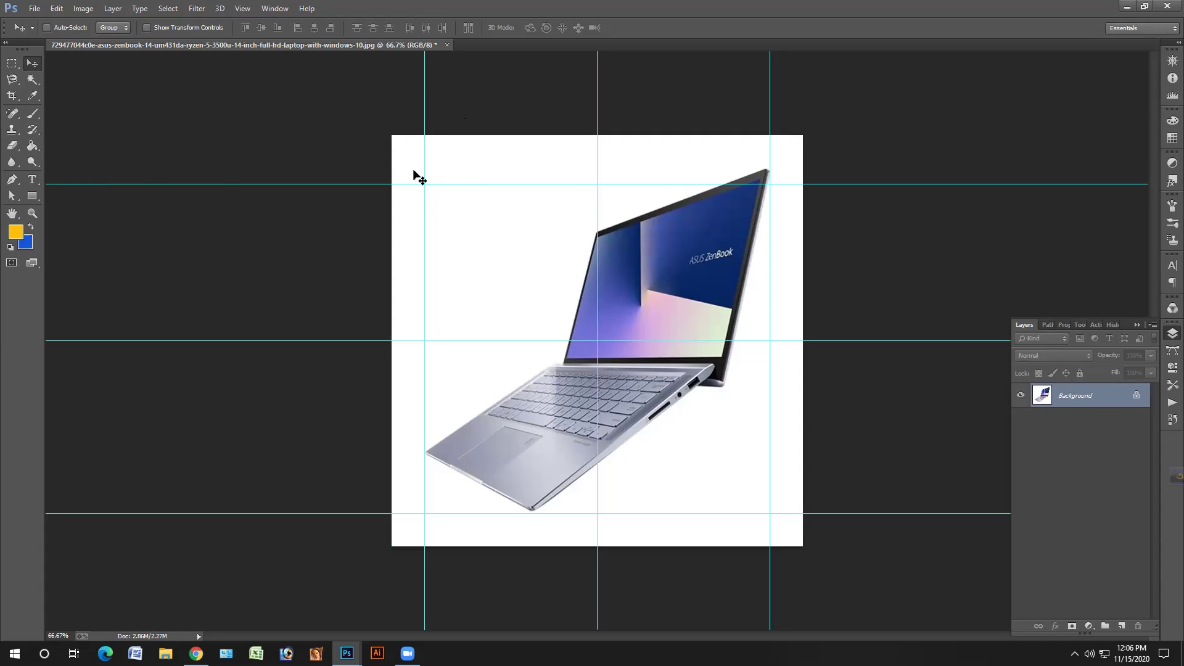
left_click_drag(410, 175, 19, 213)
left_click_drag(594, 139, 1146, 86)
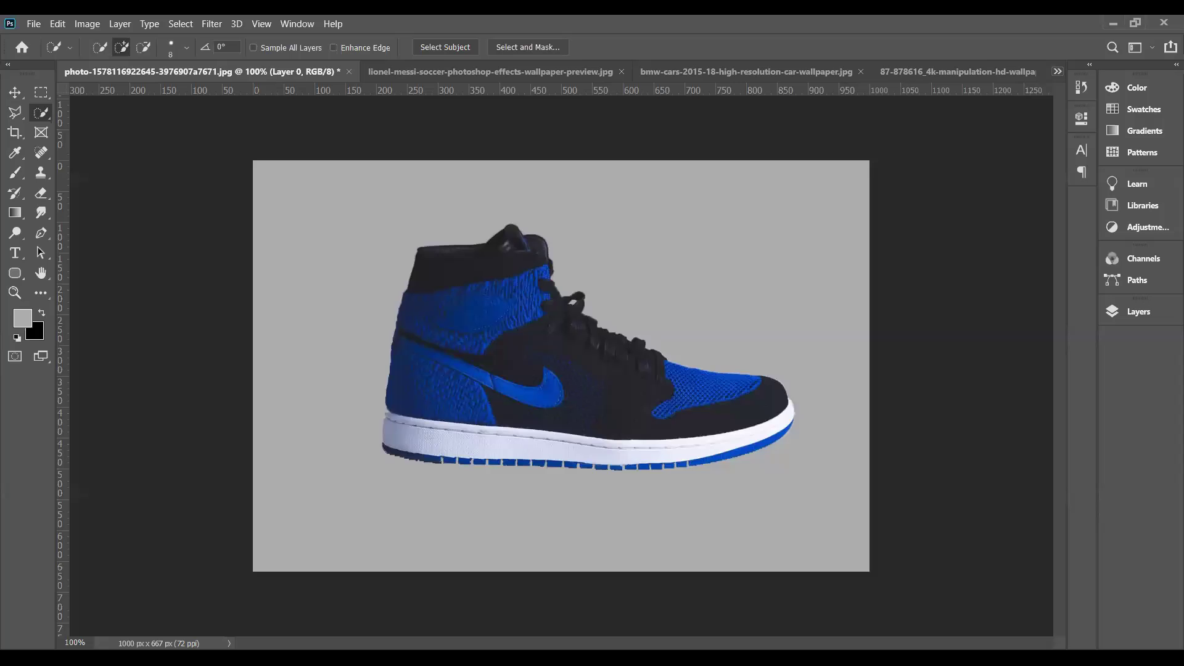
- Zoom in to inspect the cutout edges of the shoe and Messi images
left_click(1058, 71)
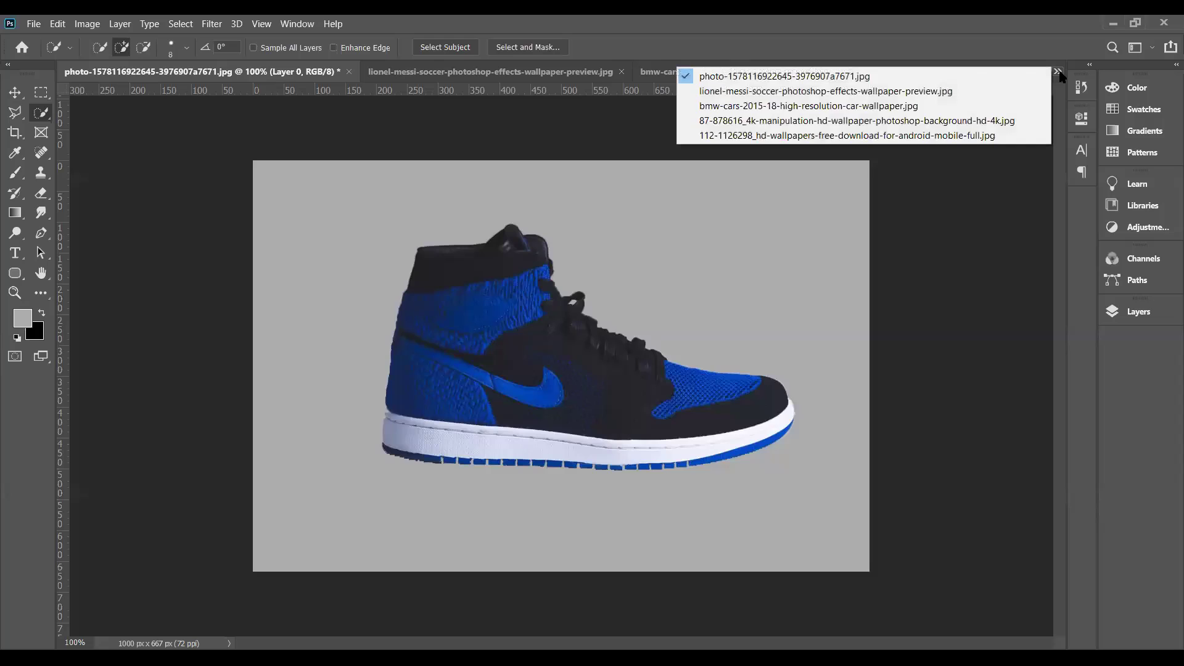
left_click(1007, 198)
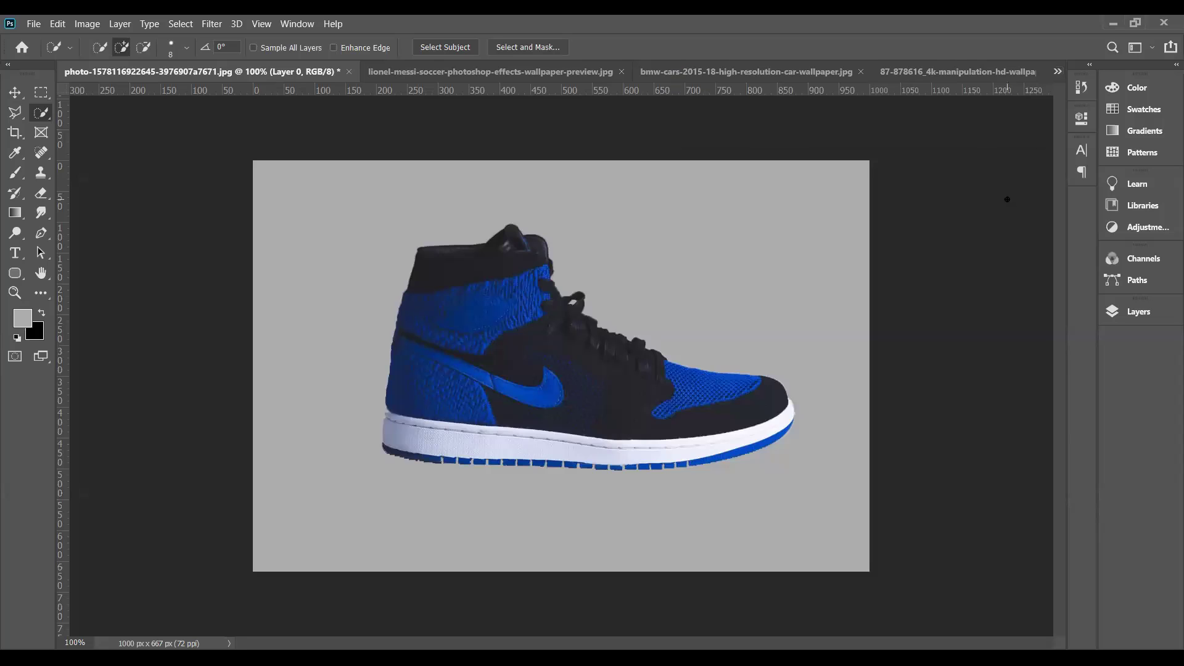
left_click(1159, 317)
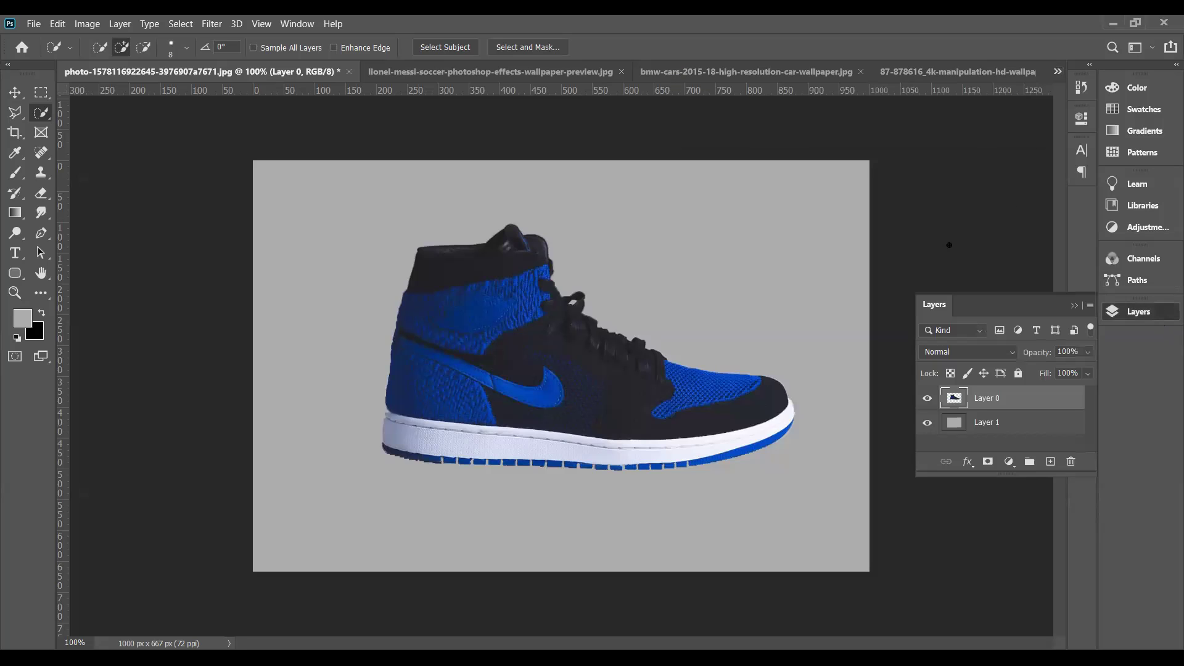
key("ctrl+plus")
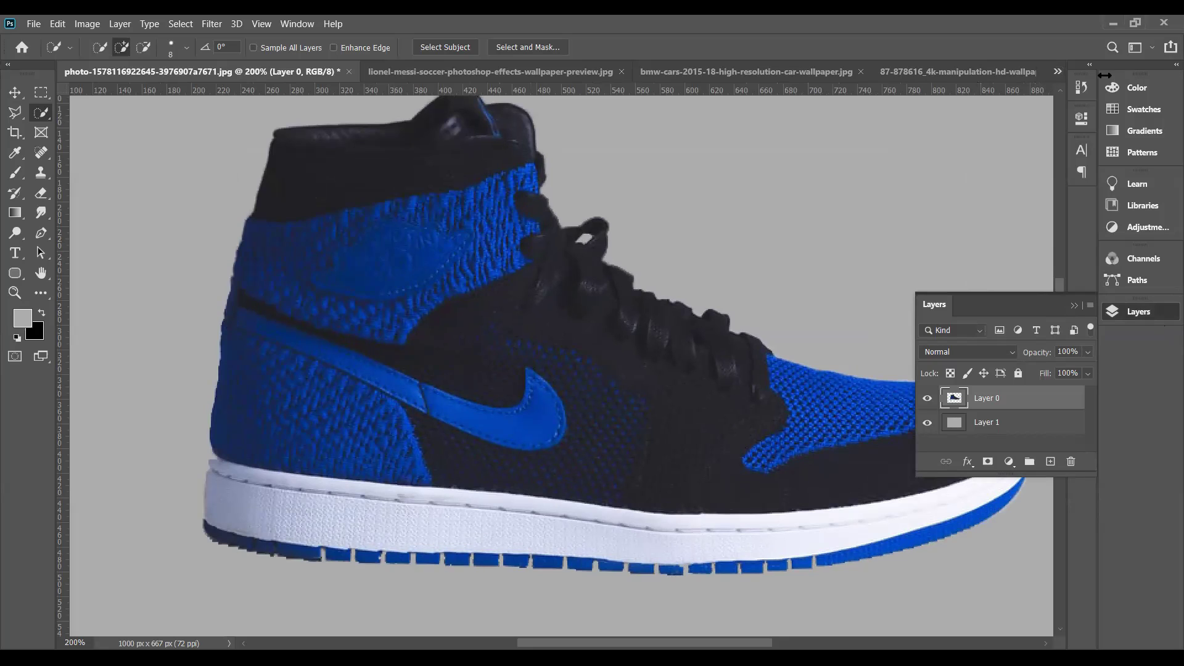
left_click(1058, 71)
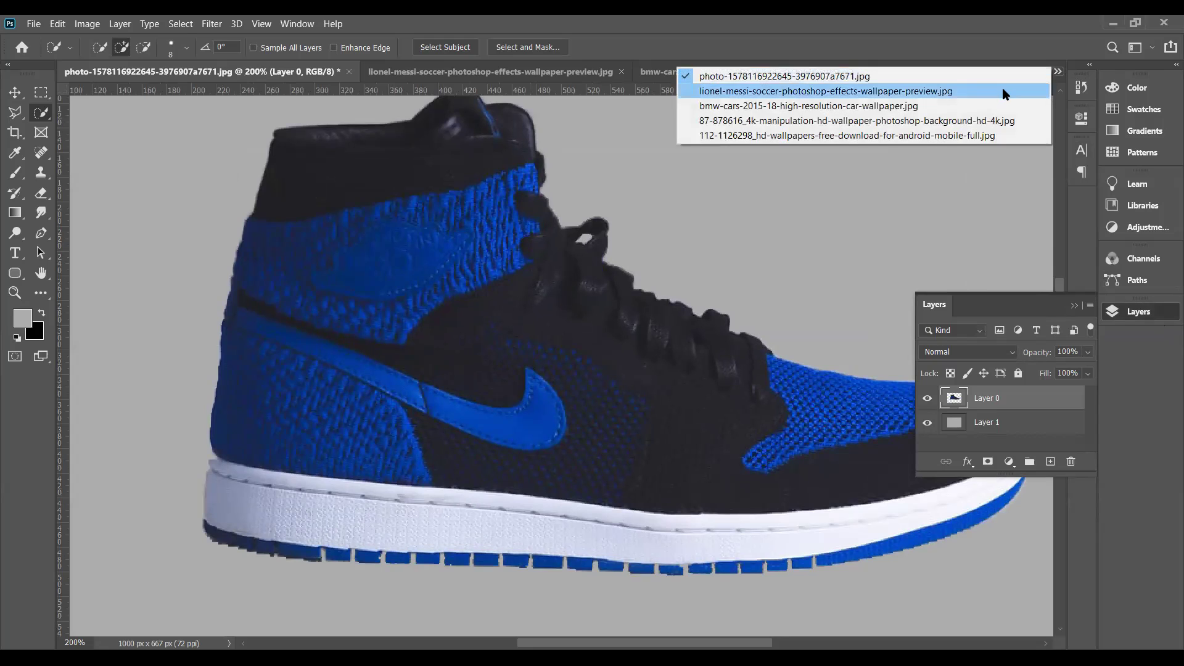
left_click(1004, 90)
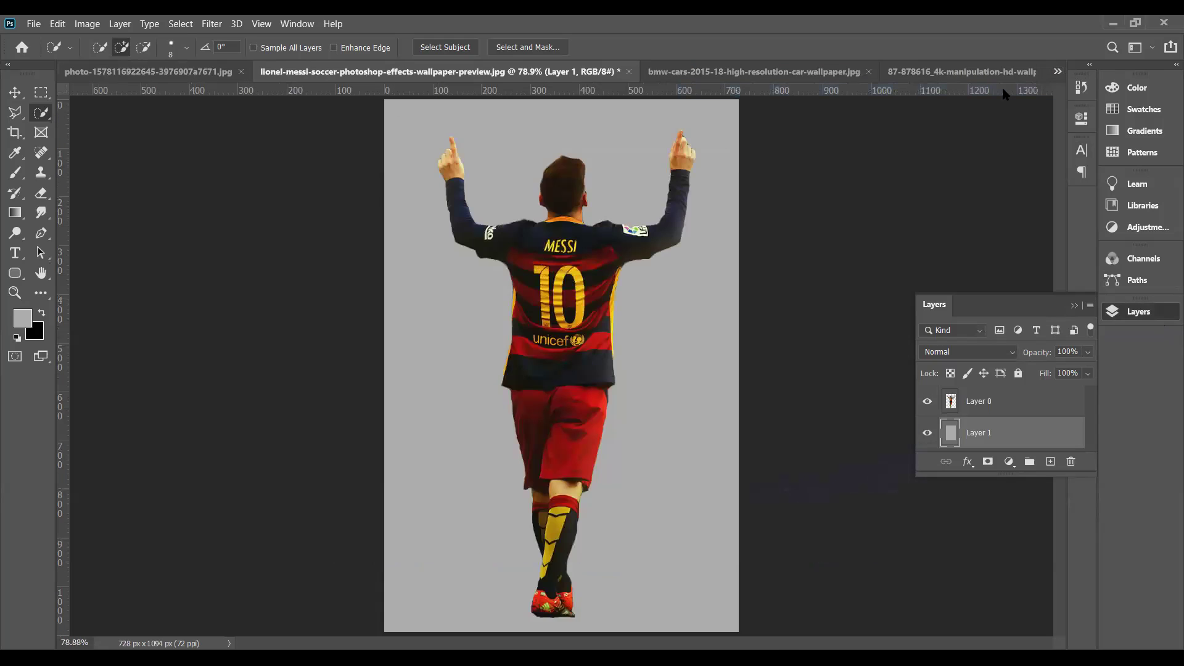
key("ctrl+plus")
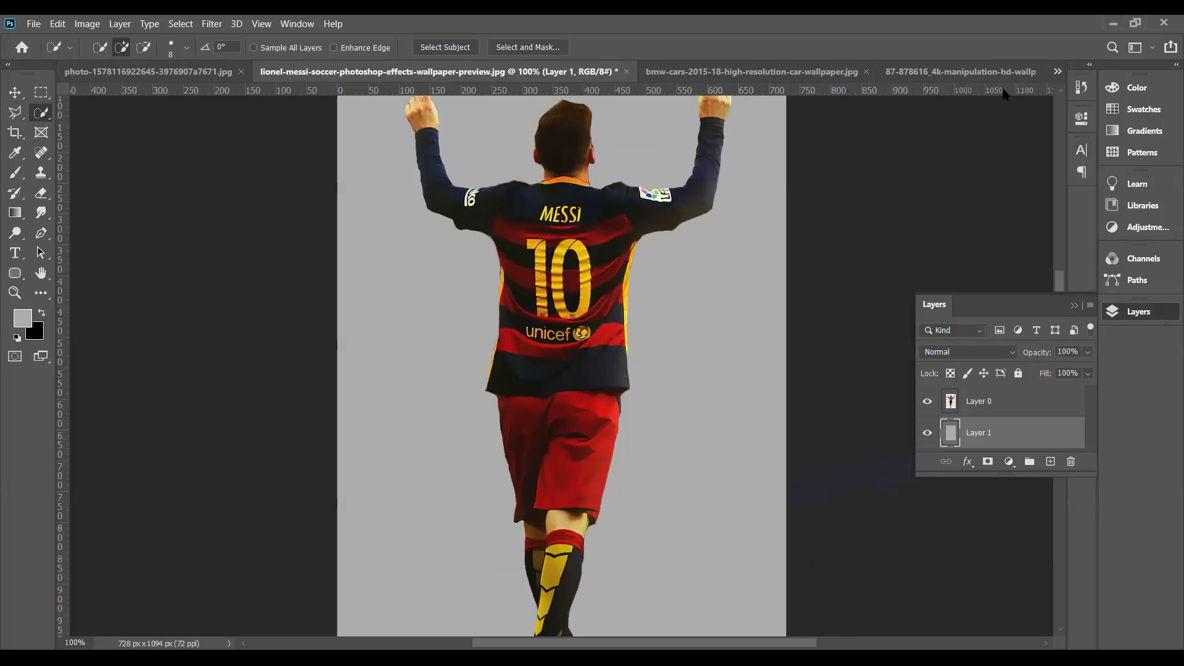
key("ctrl+plus")
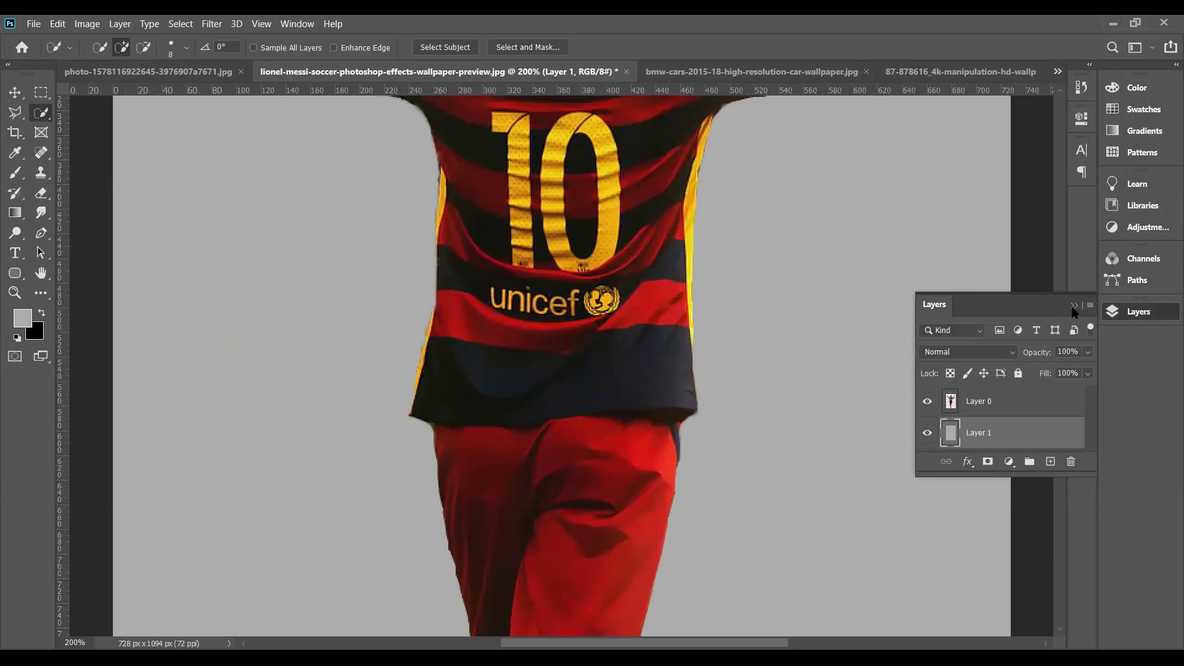
left_click(1073, 306)
left_click_drag(1059, 350, 1071, 247)
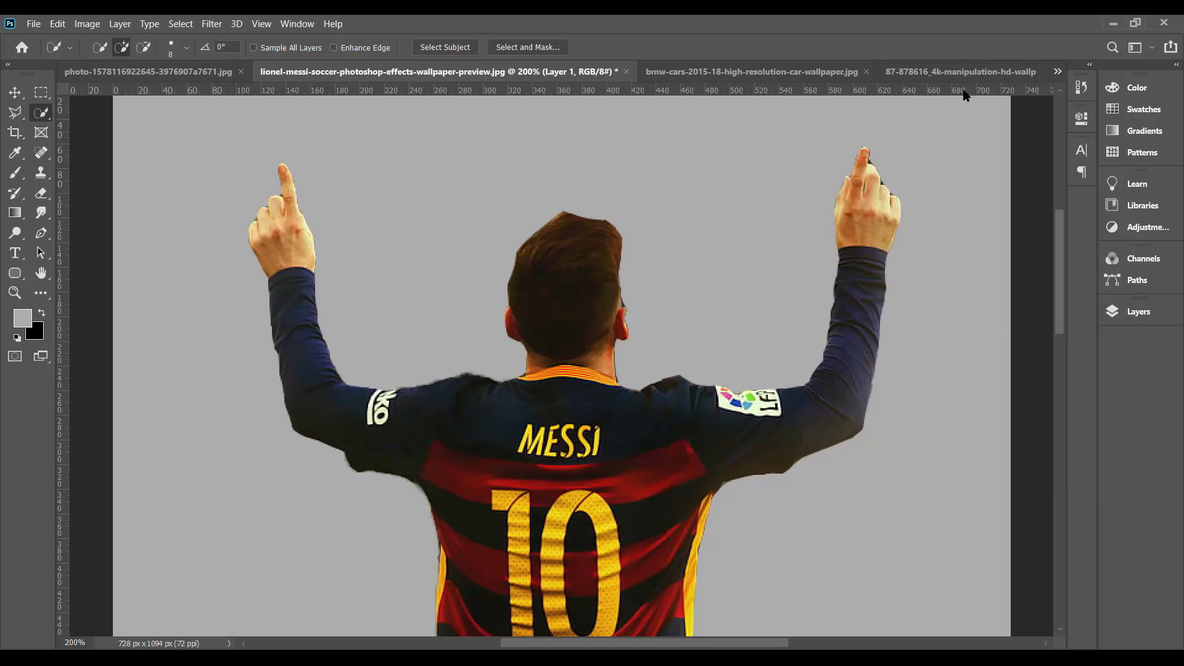
- Check the BMW and bottle images, then shift the lightbulb cutout up and left
left_click(1057, 71)
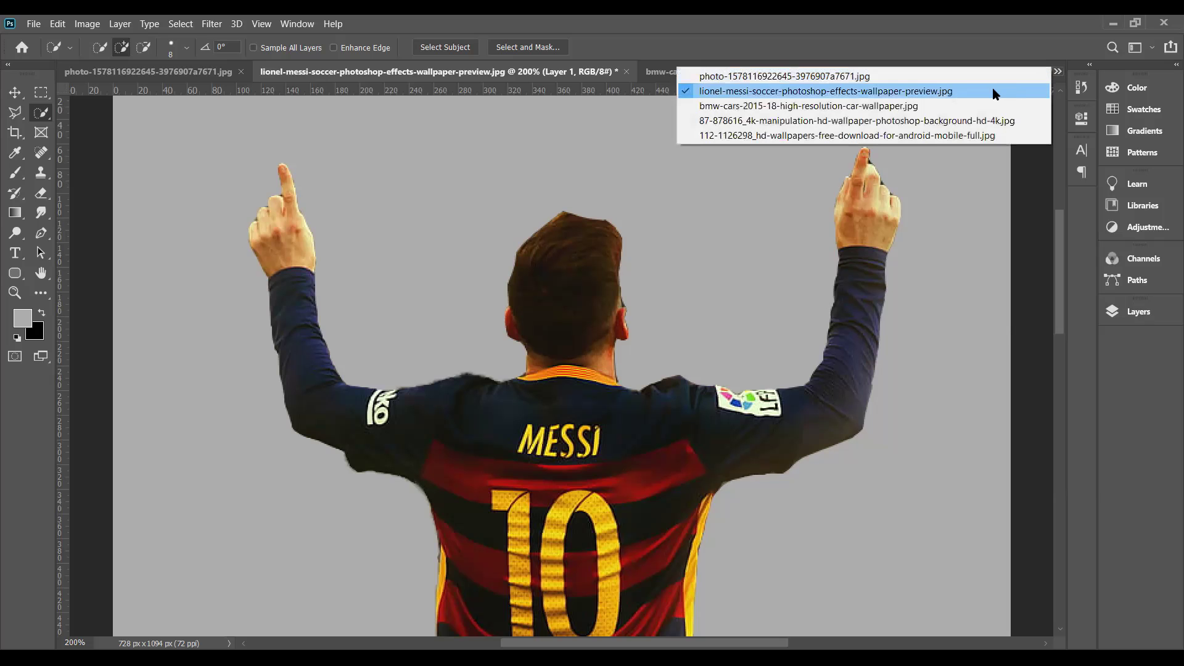
left_click(968, 107)
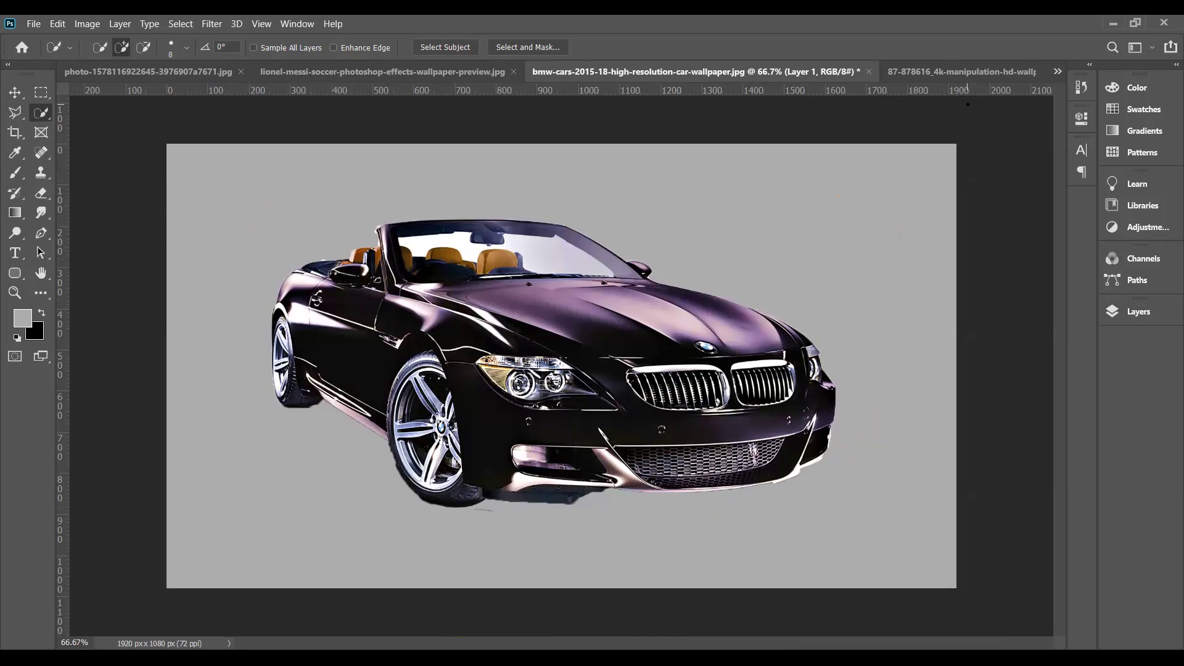
left_click(1057, 73)
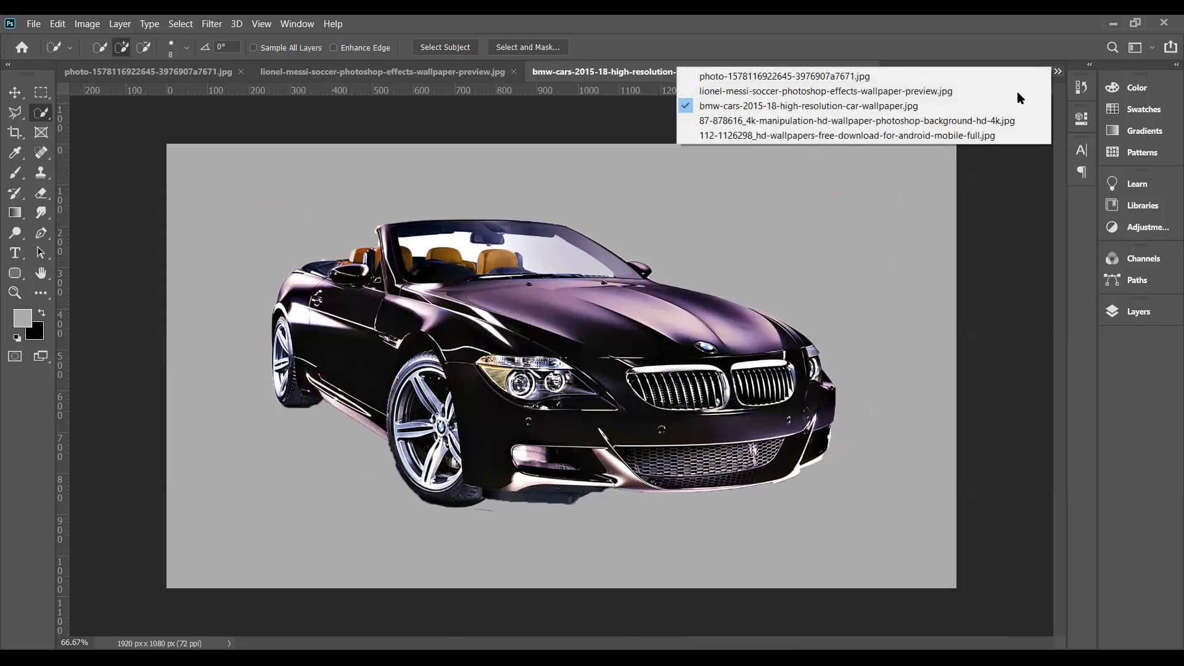
left_click(989, 122)
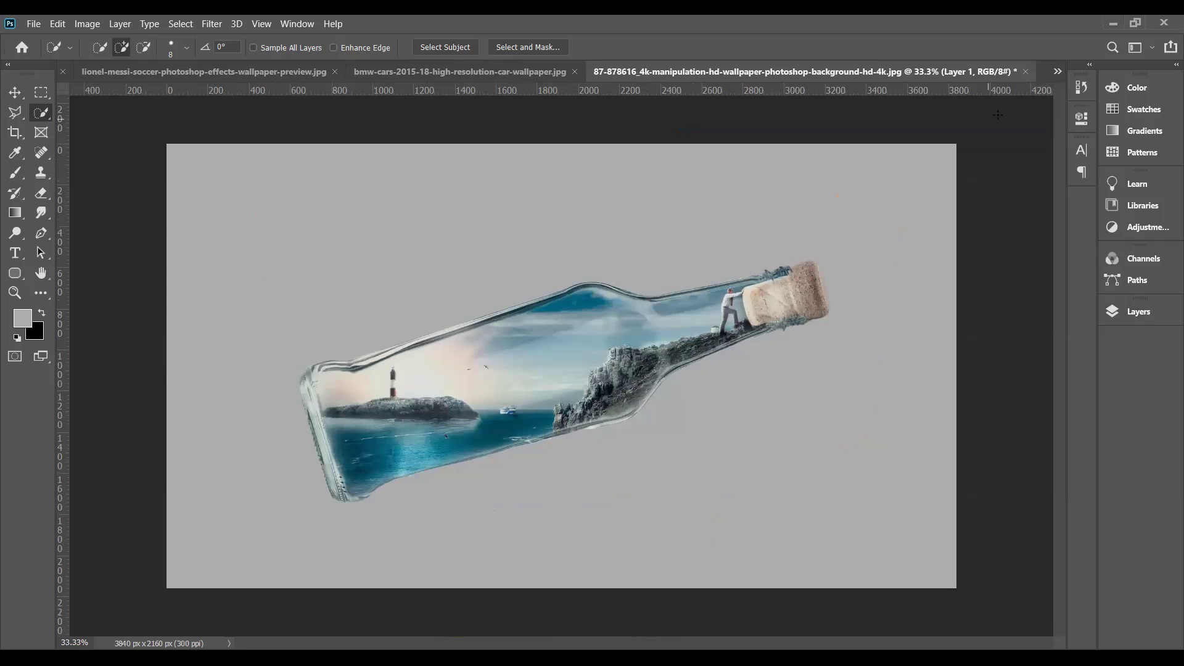
left_click(1058, 72)
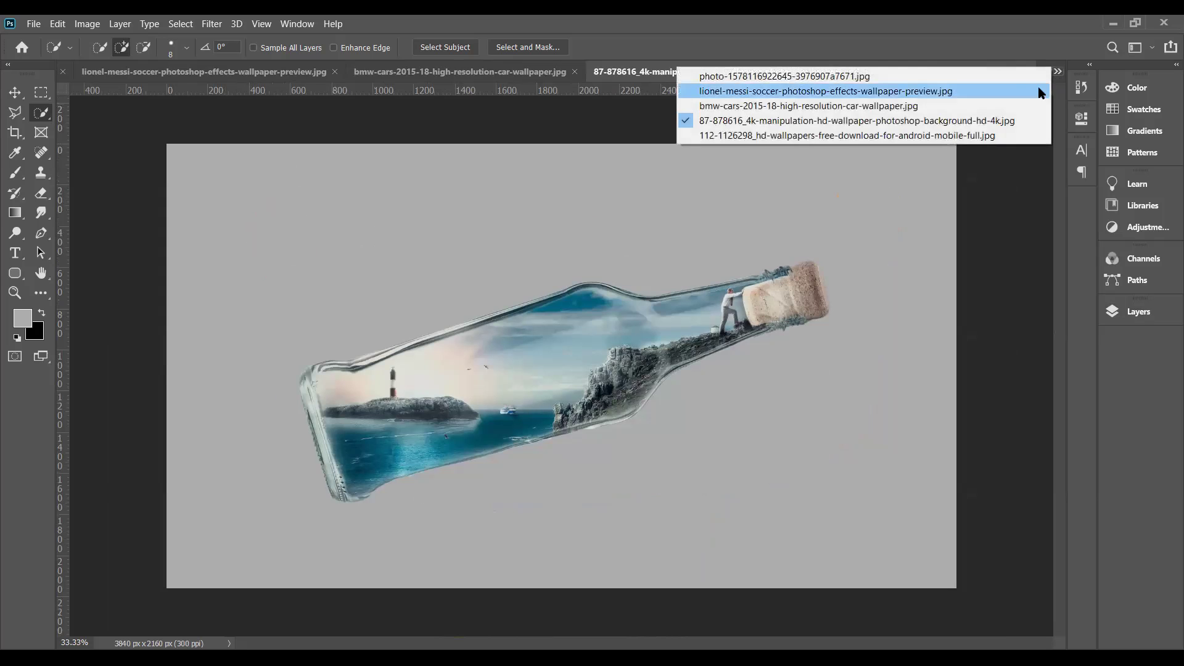
left_click(1002, 137)
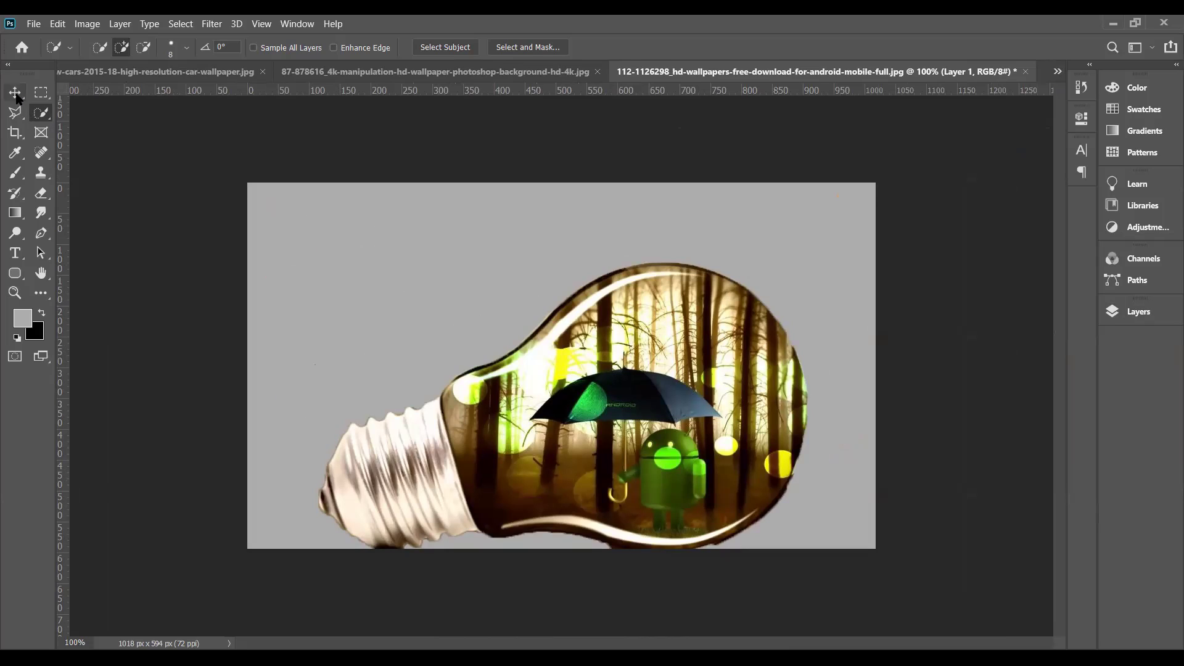
left_click(15, 94)
left_click_drag(534, 407, 513, 361)
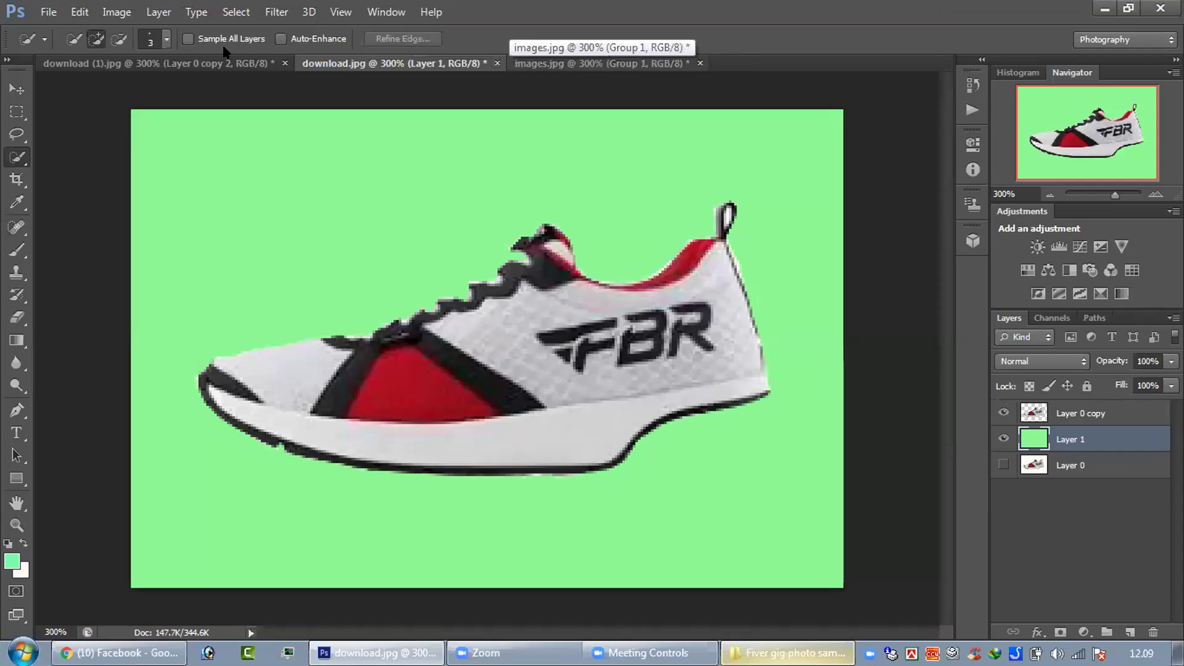
- Switch to the red bag image and glance at the recent files list
key("ctrl+Tab")
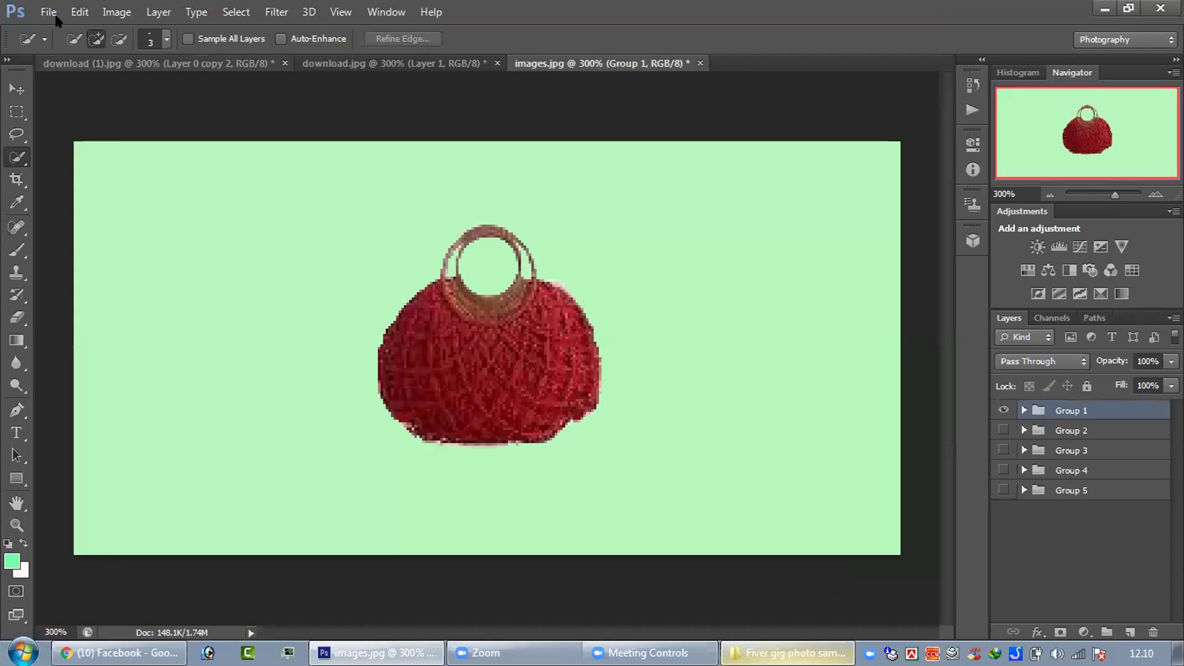
left_click(44, 10)
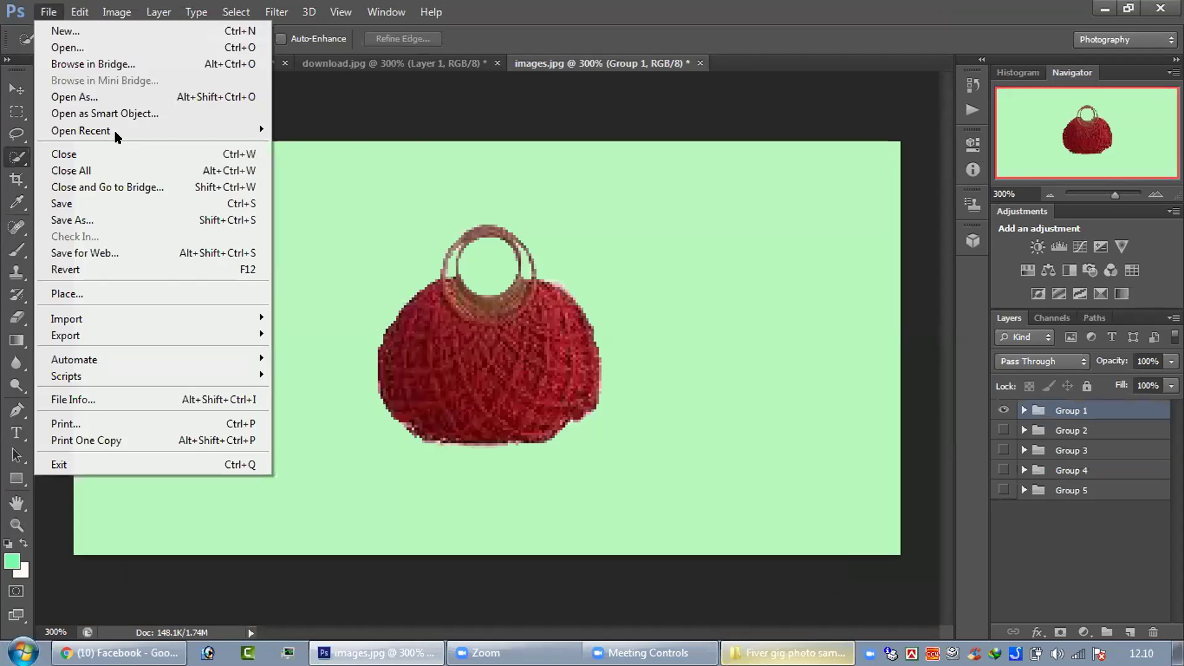
mouse_move(113, 128)
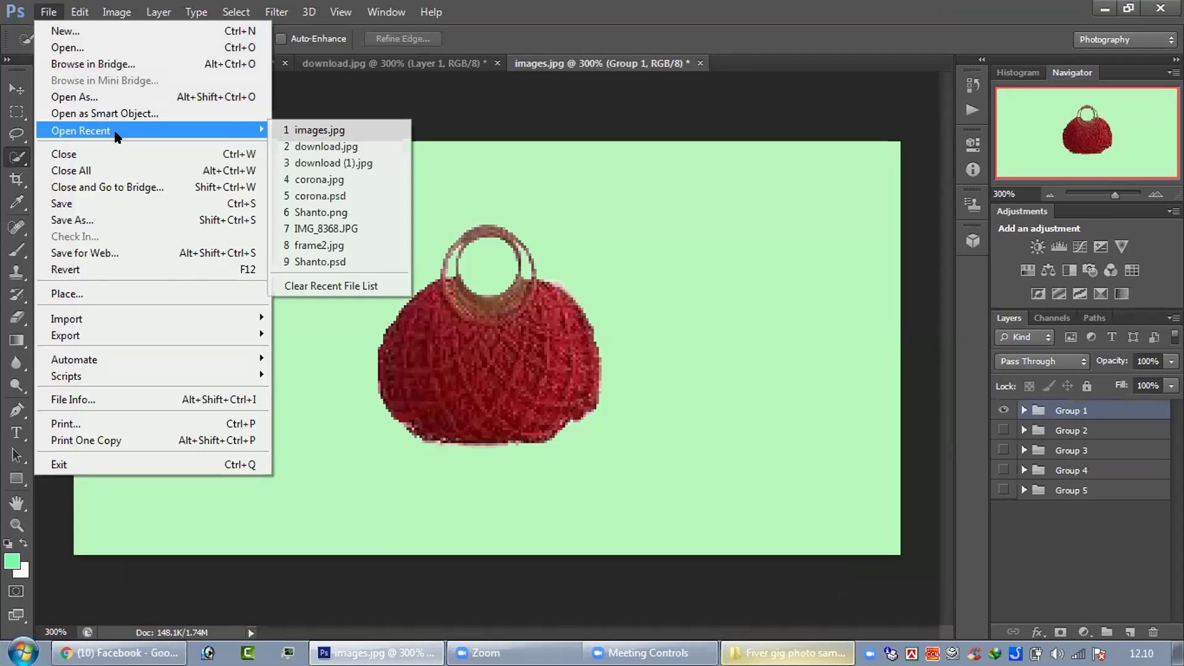
left_click(309, 126)
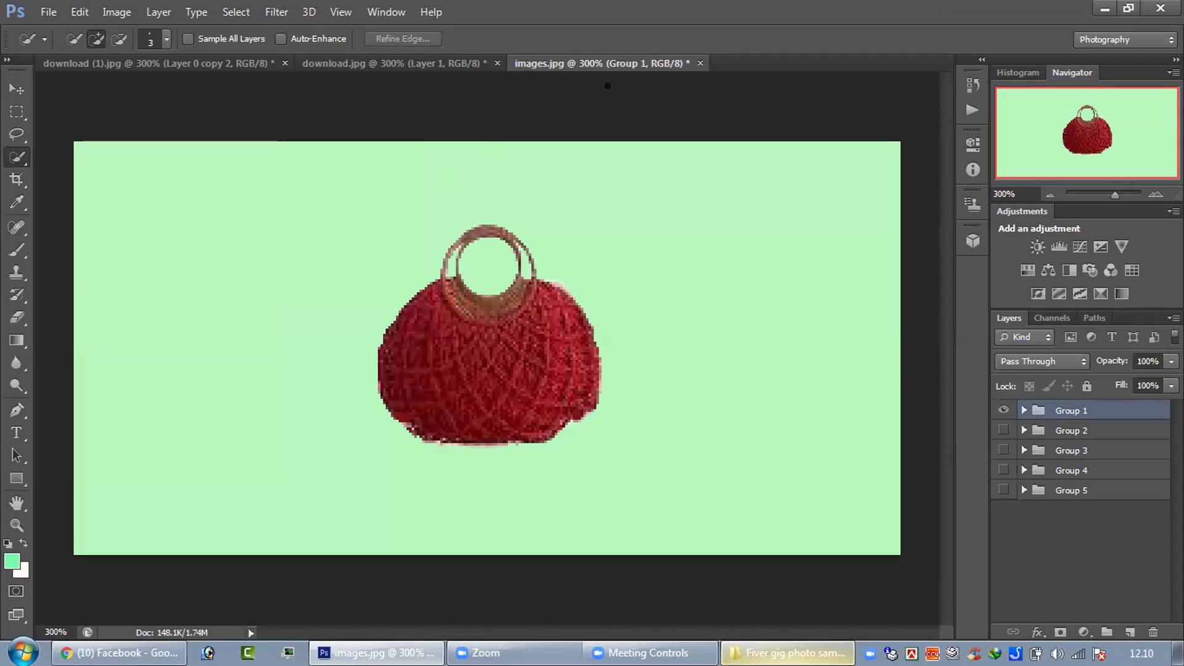
- Close the red heels image without saving its changes
left_click(434, 67)
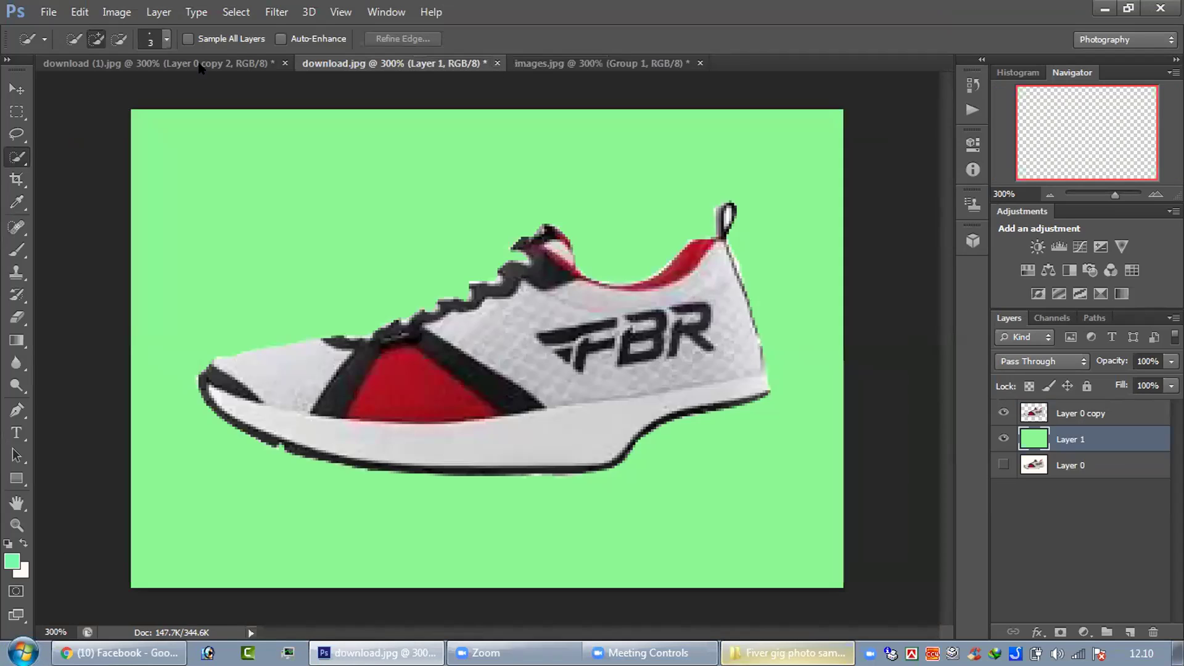
left_click(285, 63)
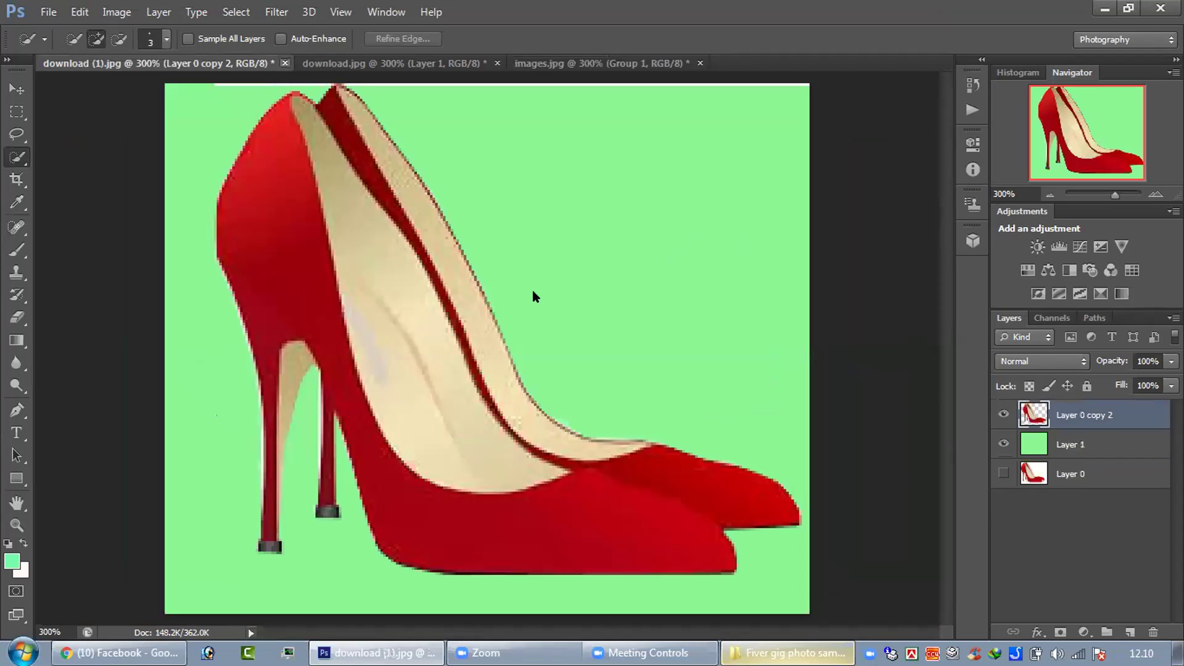
left_click(602, 259)
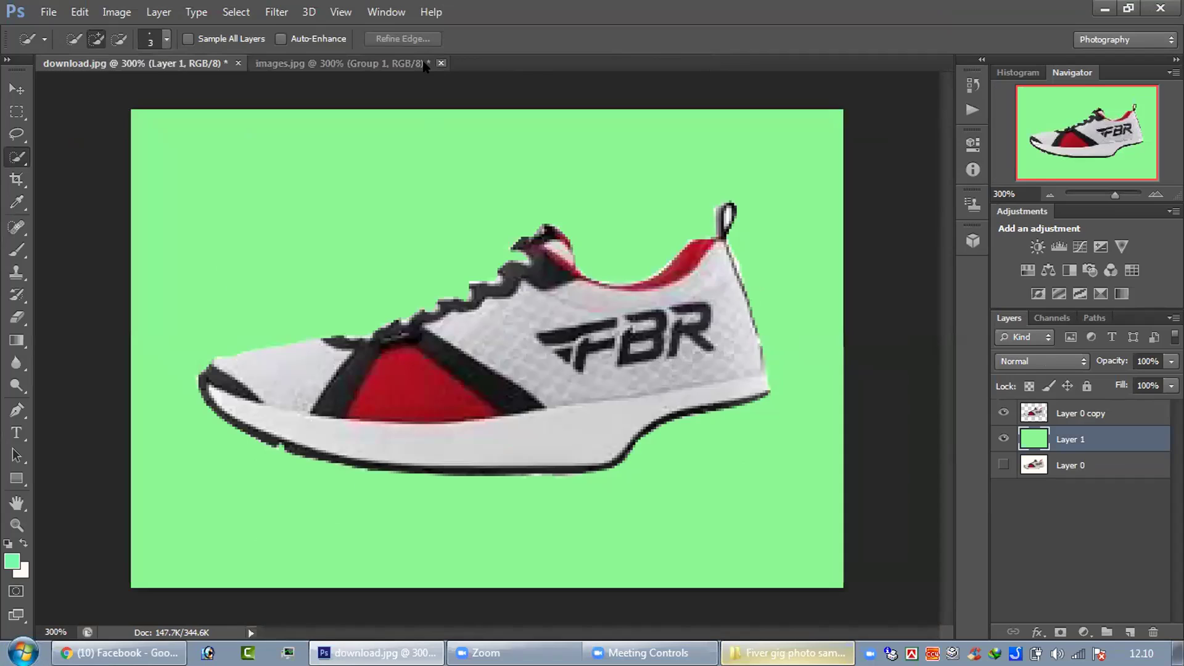
- Save the sneaker image as a 'download' PSD and close it
left_click(327, 66)
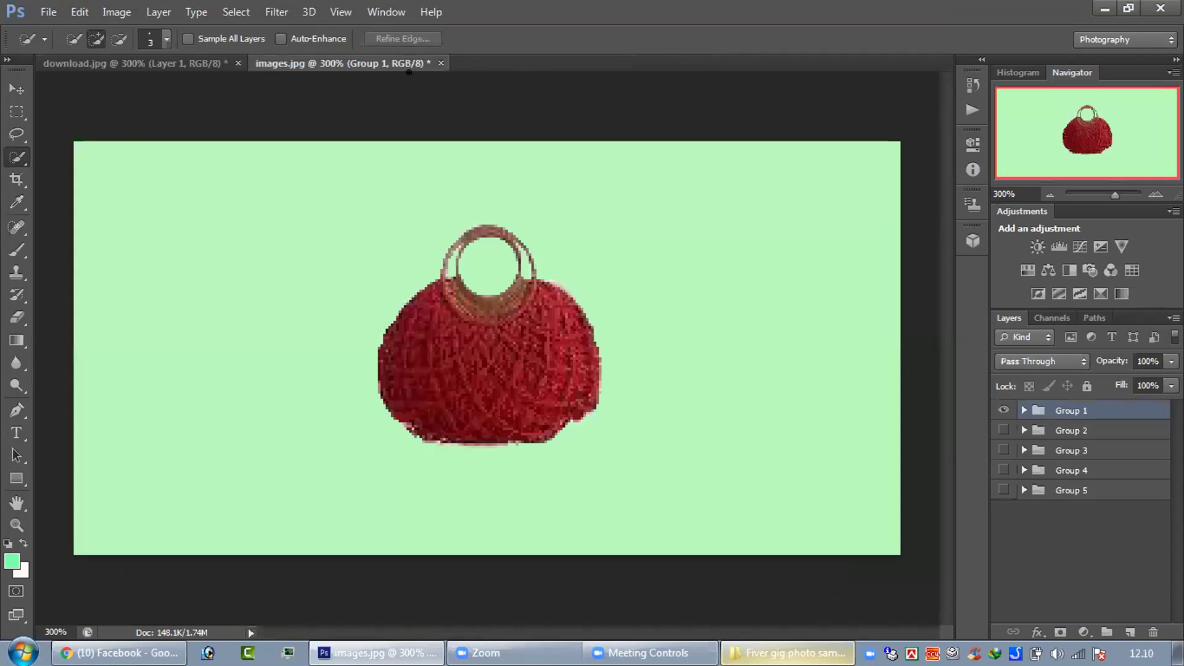
left_click(237, 65)
left_click(238, 64)
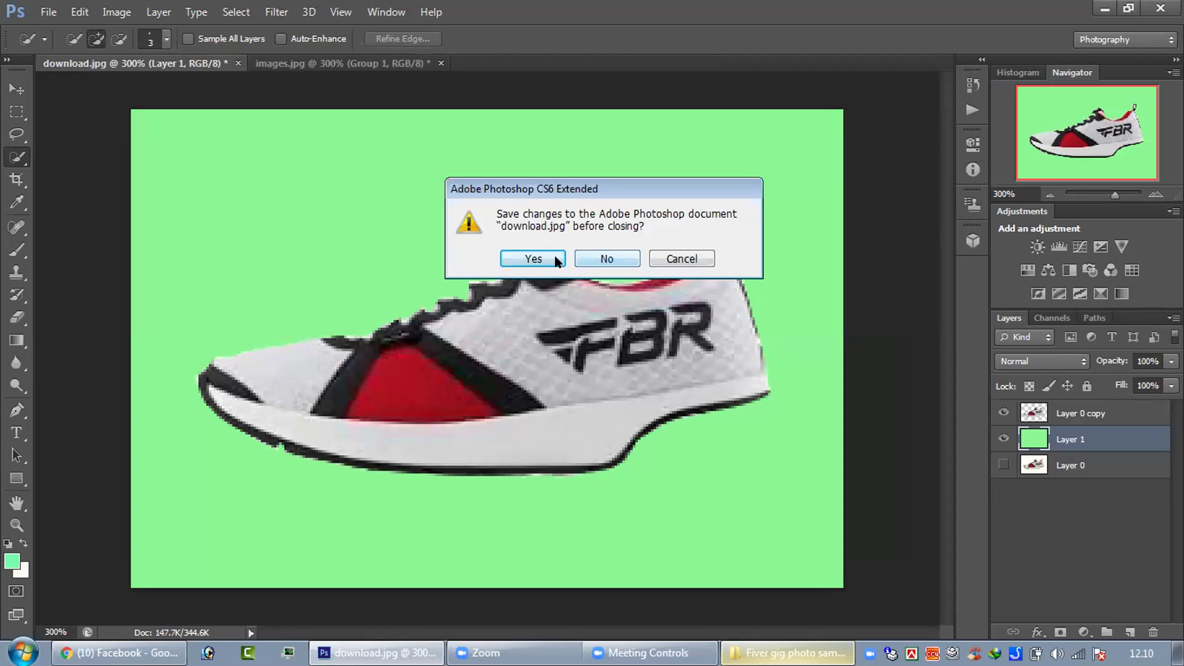
key("Return")
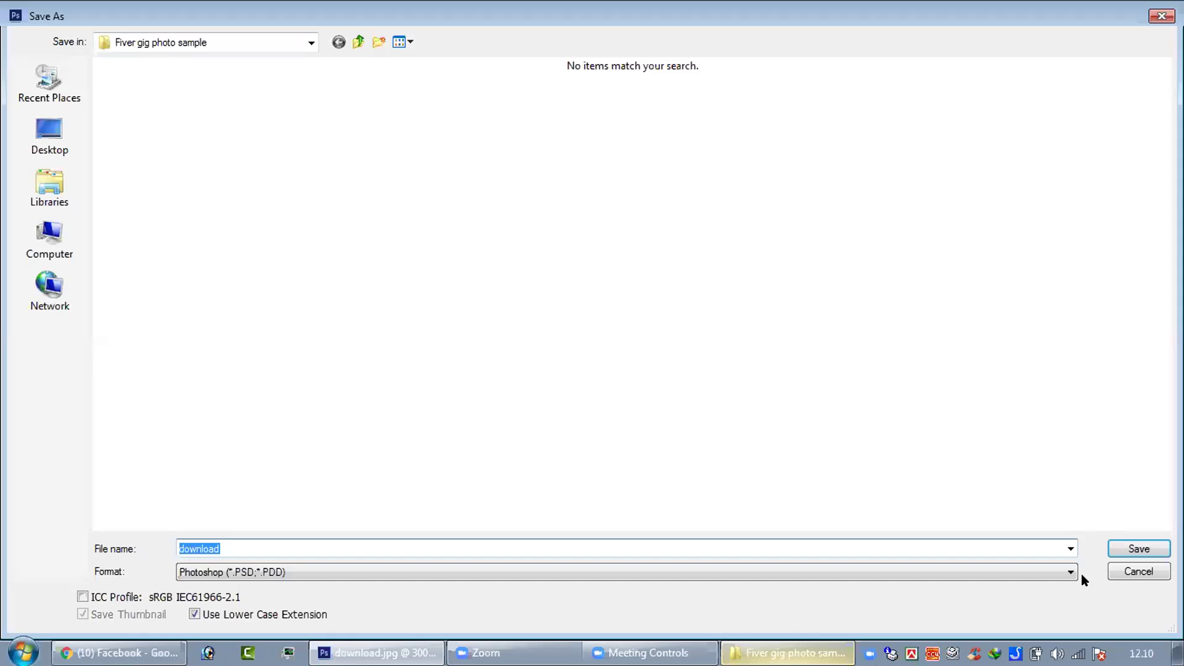
left_click(1138, 547)
left_click(783, 194)
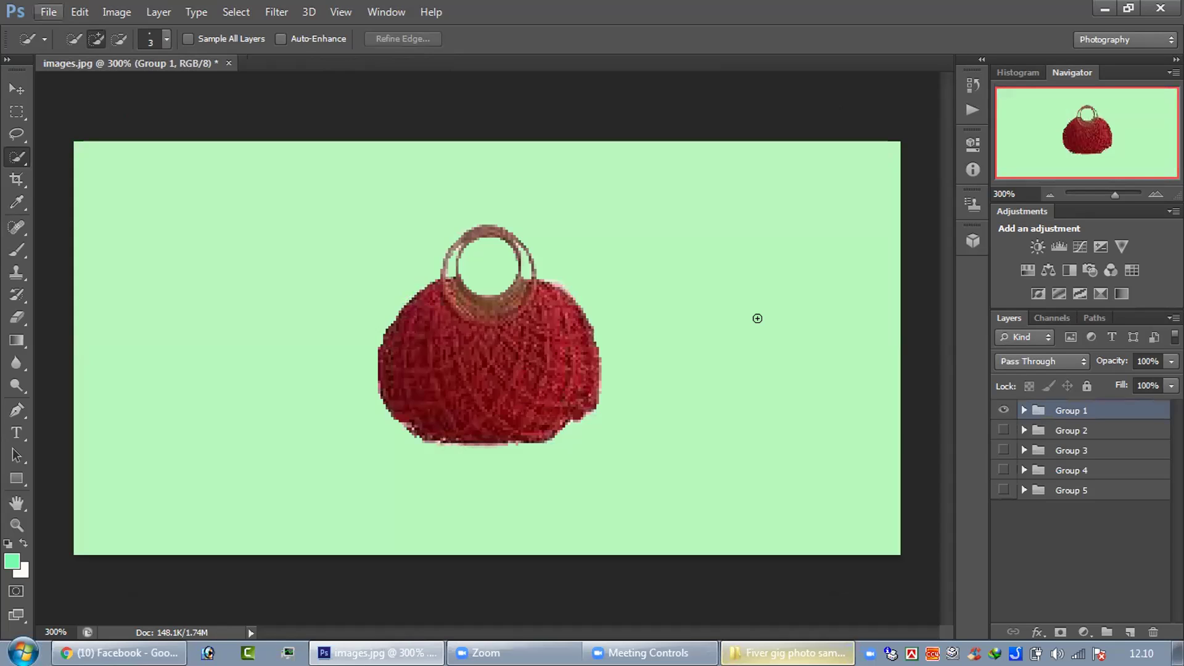
- Zoom in and cycle Groups 1–3, leaving Group 3's blue bowls on orange visible
key("ctrl+plus")
key("ctrl+plus")
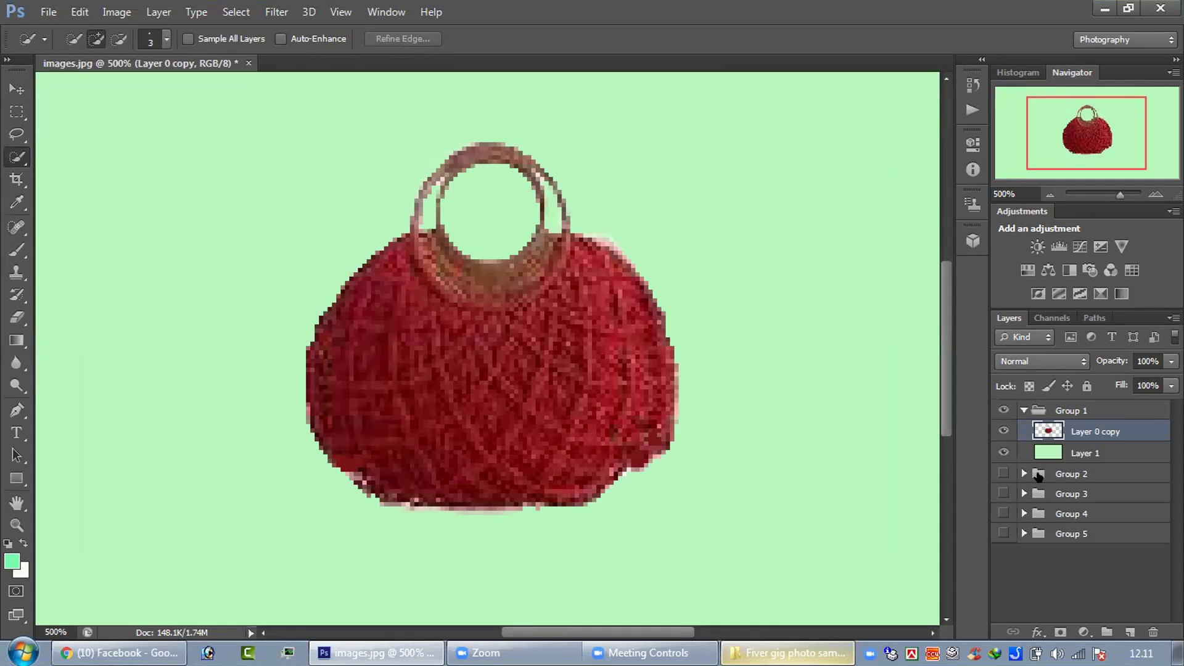
left_click(1039, 476)
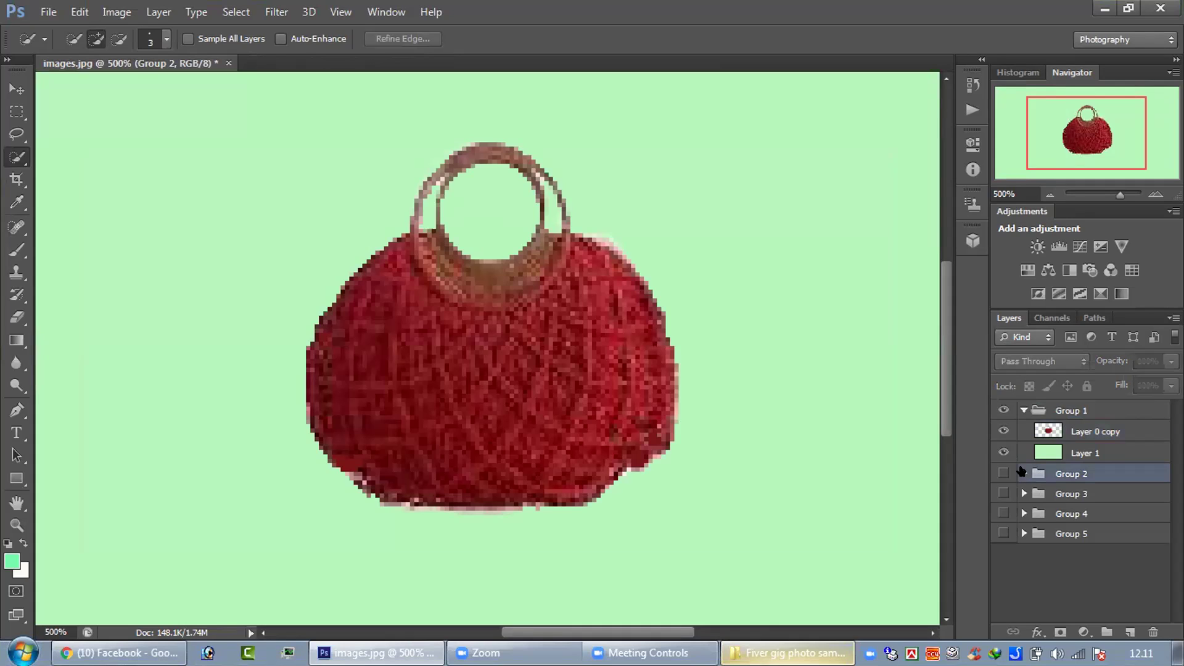
left_click(1022, 473)
left_click(1002, 473)
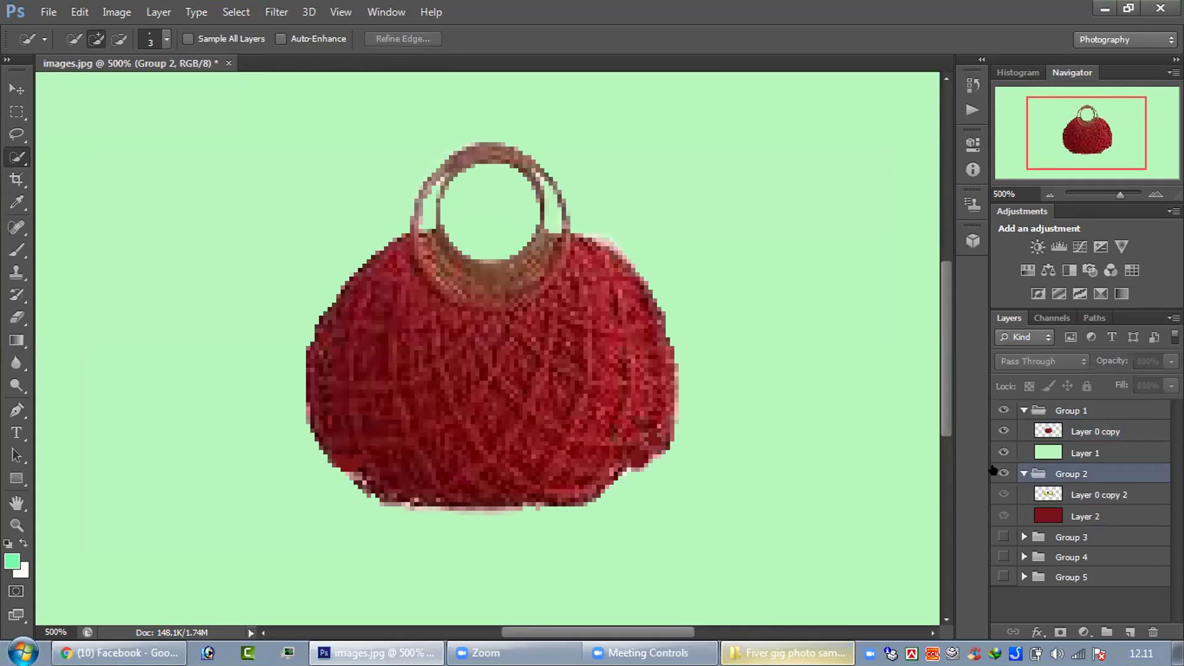
left_click(1002, 410)
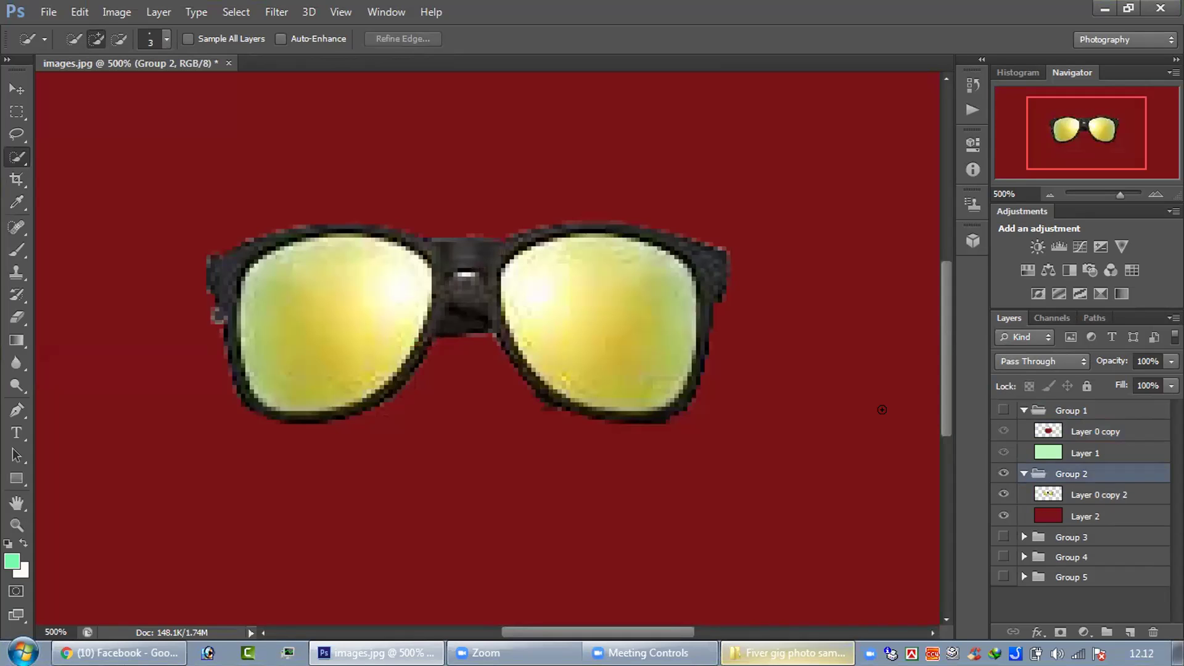
left_click(1001, 473)
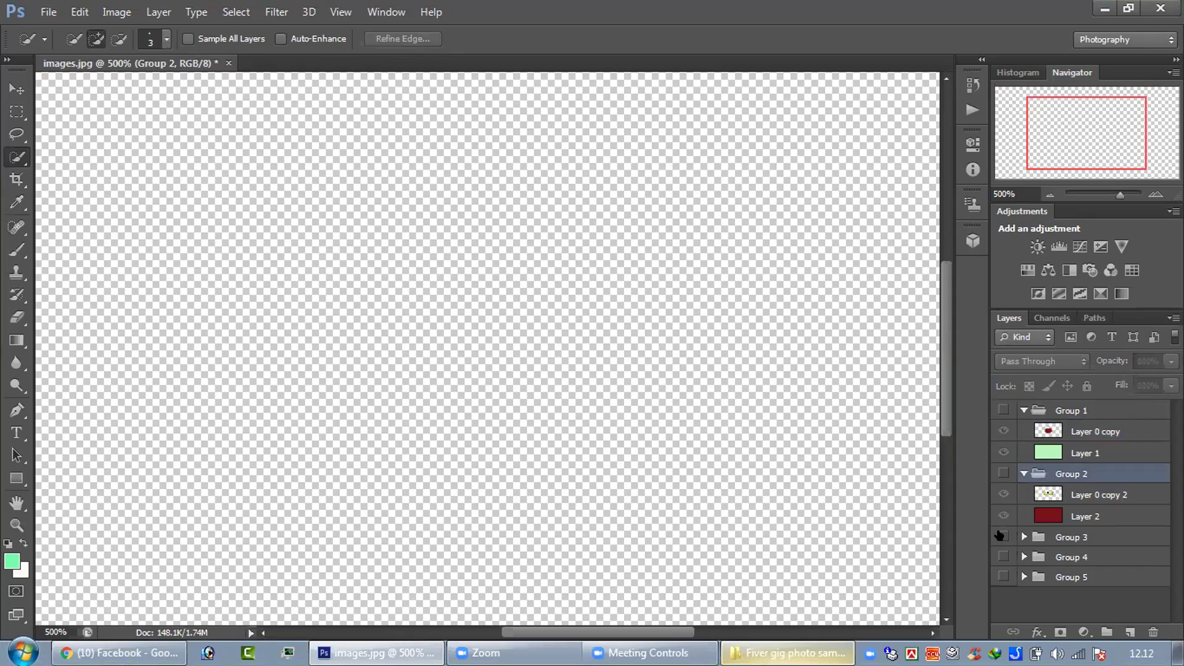
left_click(1001, 536)
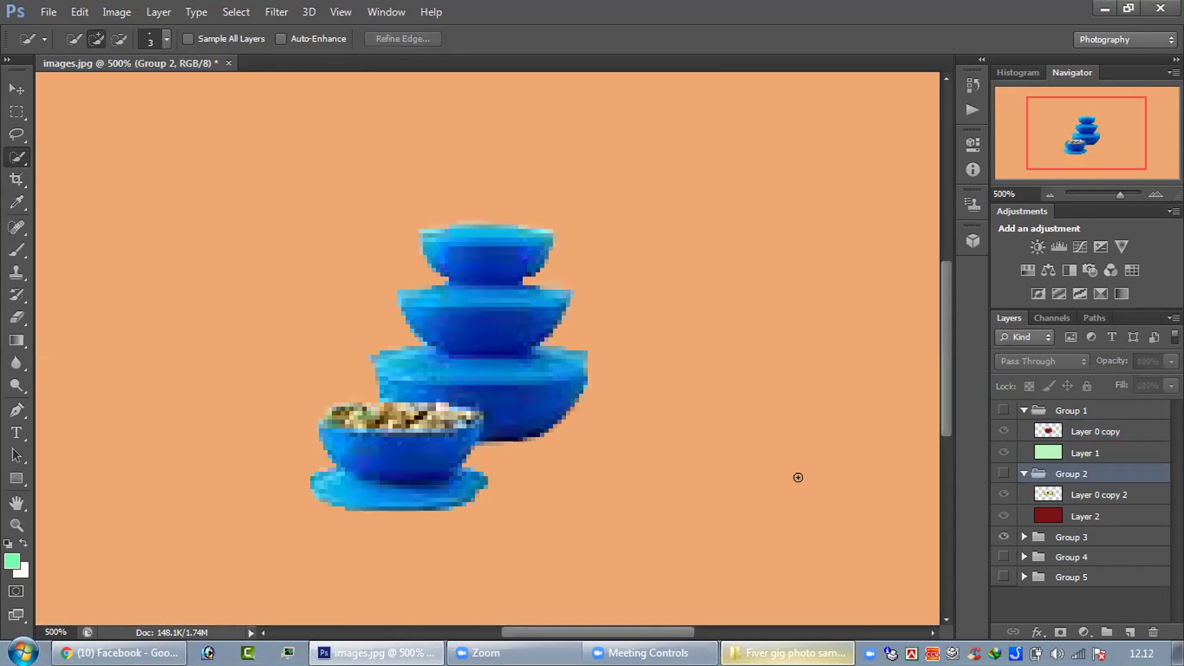
- Zoom out to 300%, hide Group 3, and show Groups 4 and 5 with makeup on green
key("ctrl+minus")
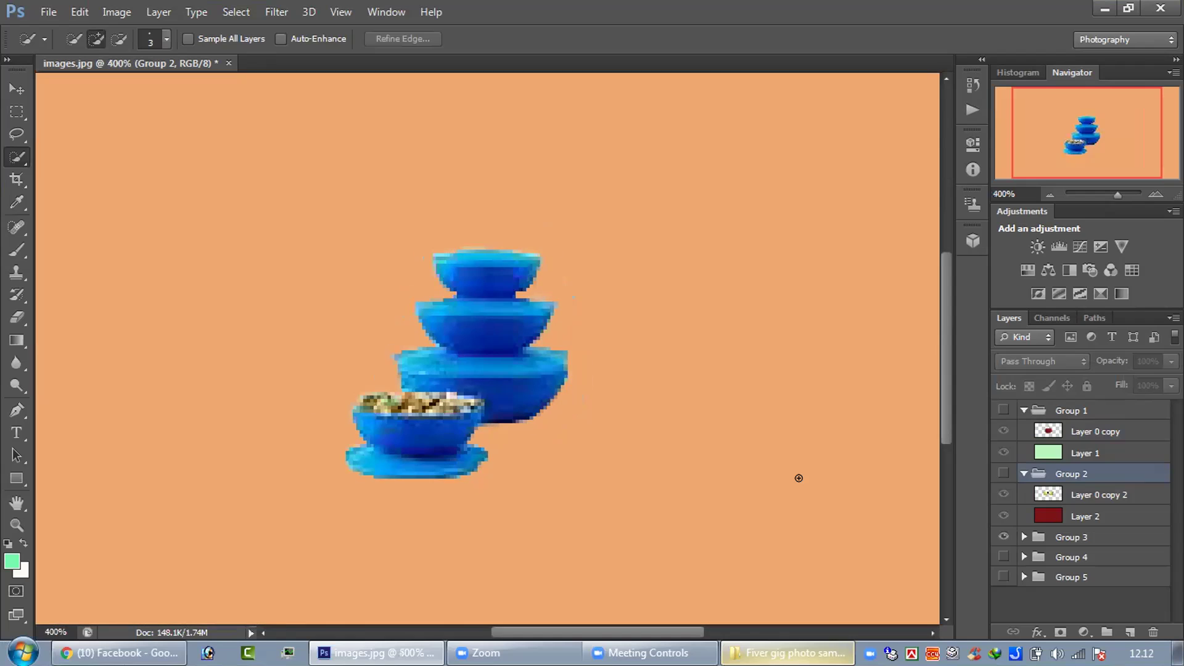
key("ctrl+minus")
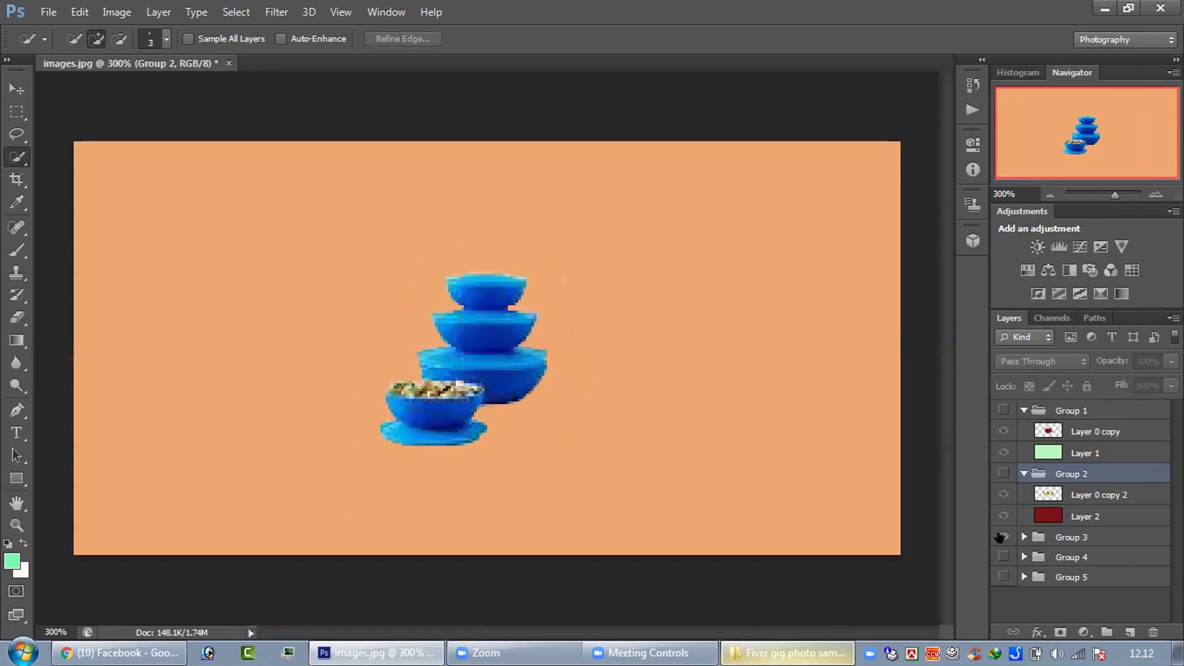
left_click(1000, 537)
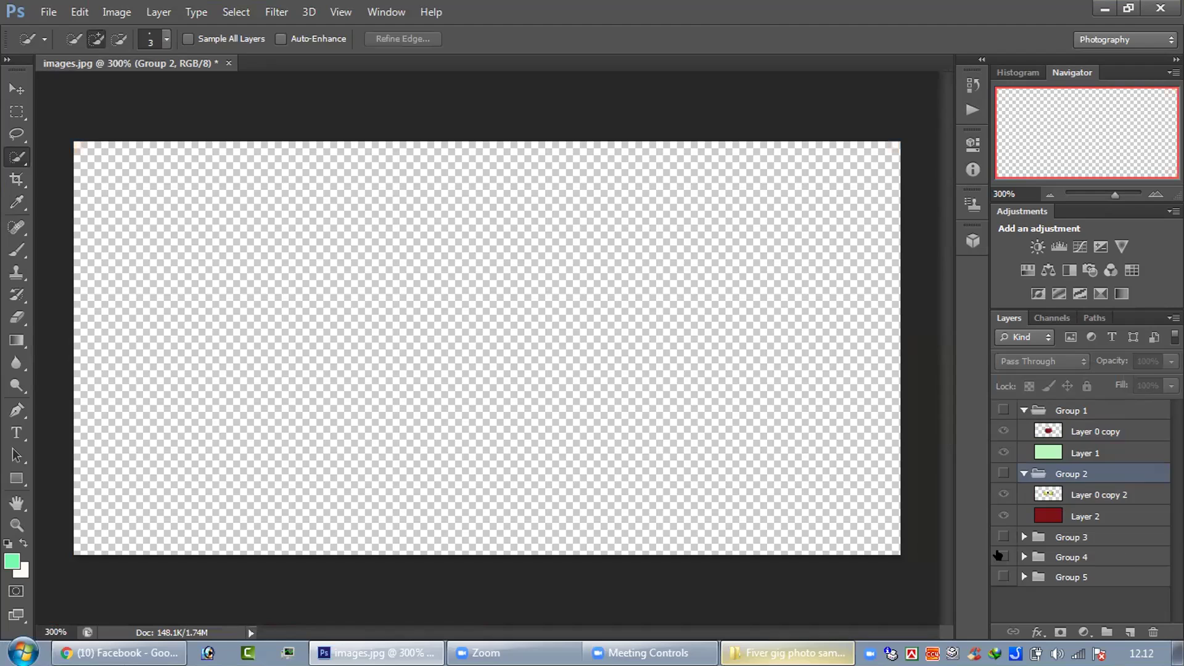
left_click(1002, 556)
left_click(998, 576)
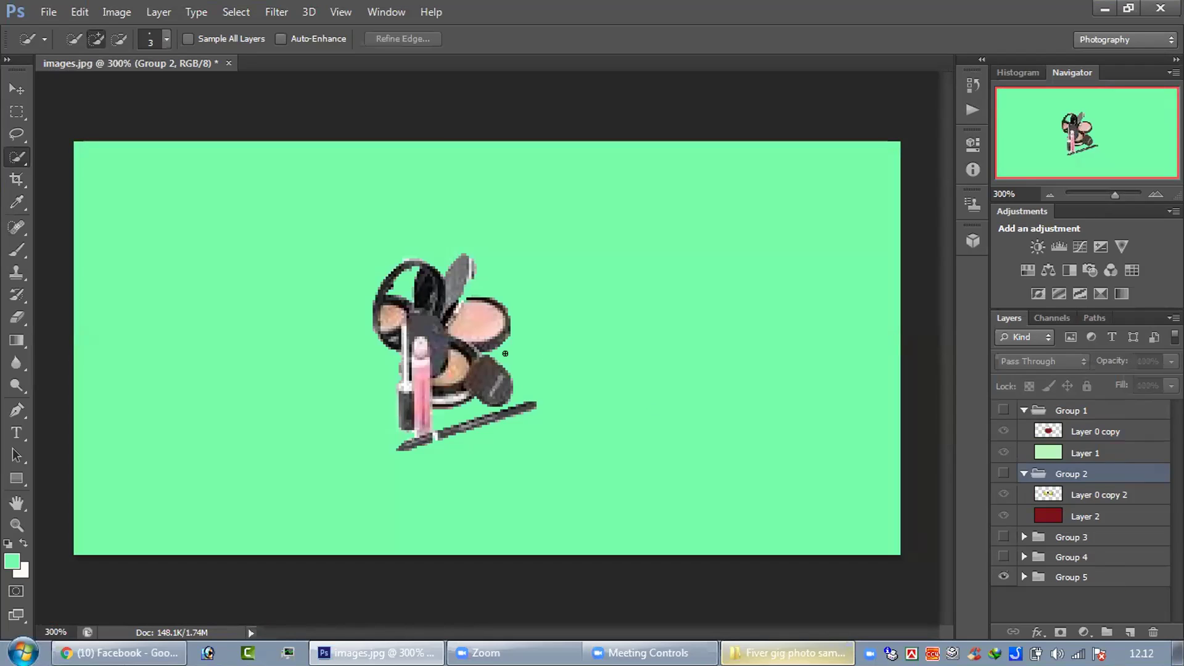
left_click(47, 7)
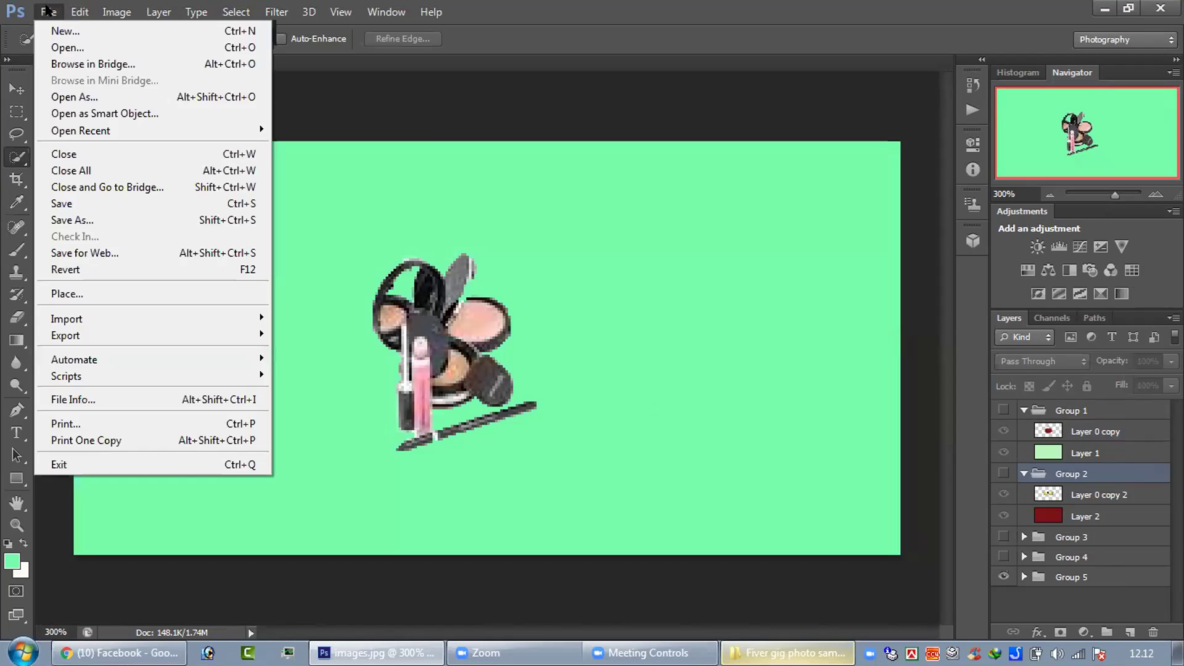
left_click(86, 48)
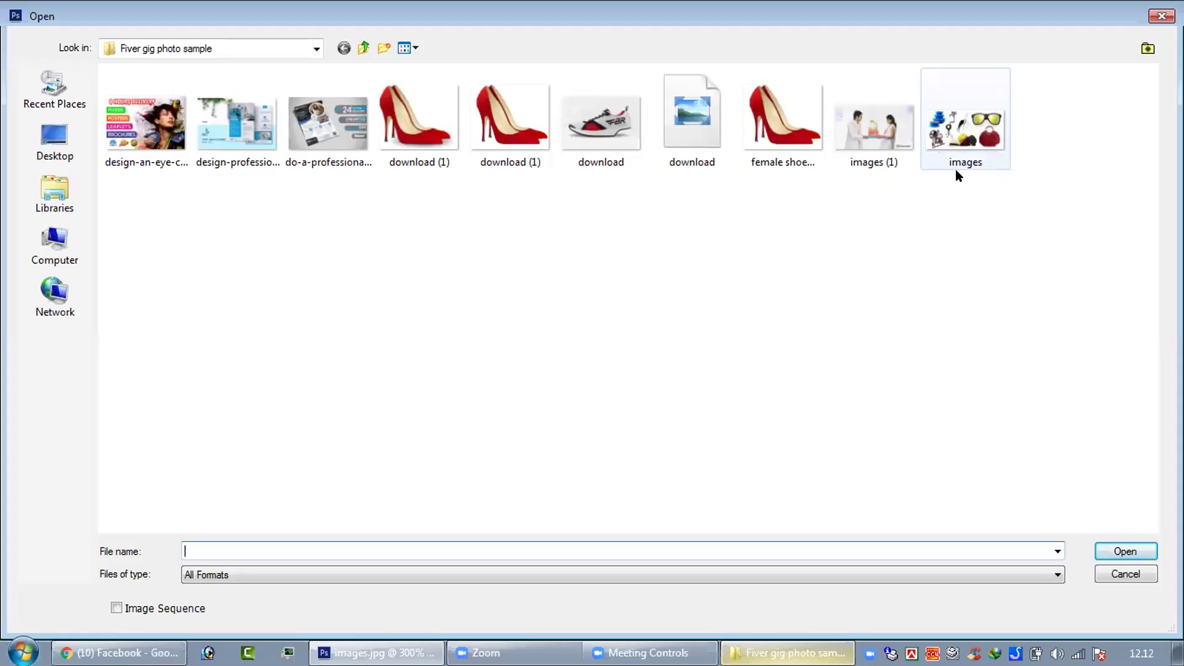
left_click(957, 165)
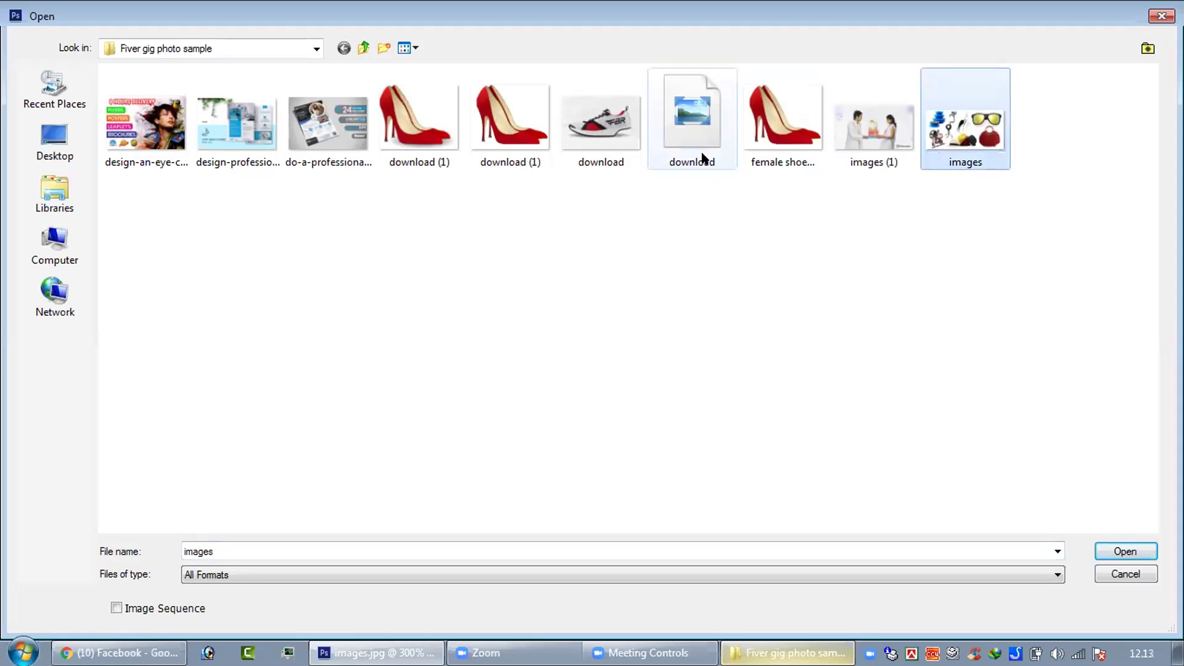
mouse_move(694, 139)
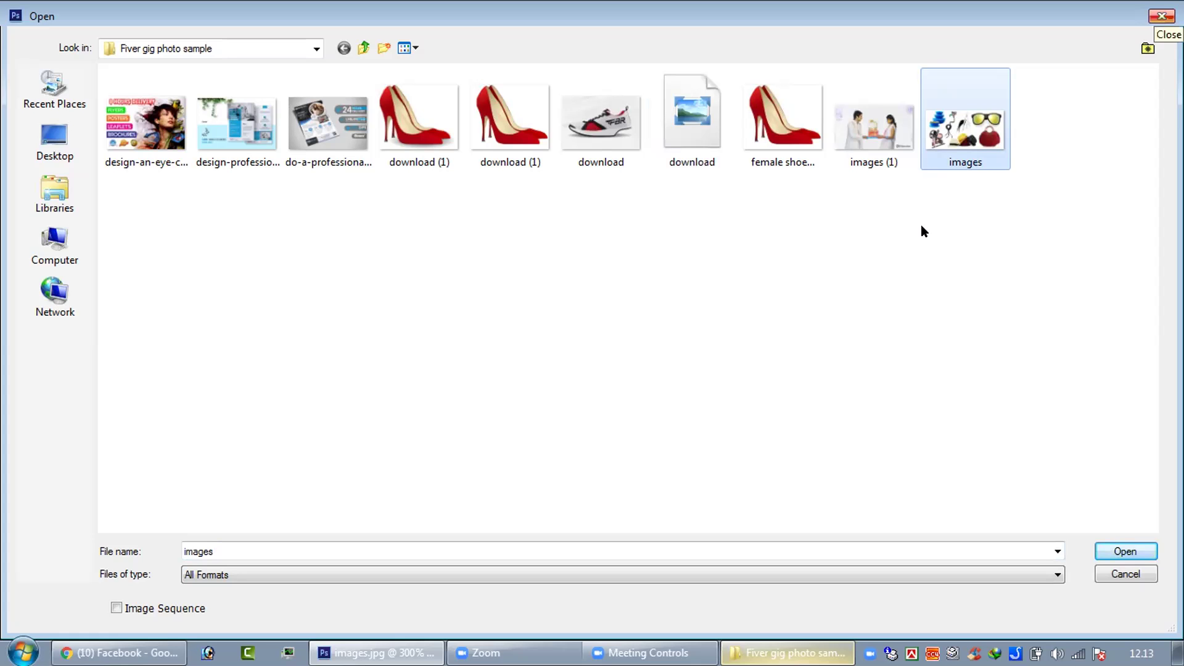
key("Escape")
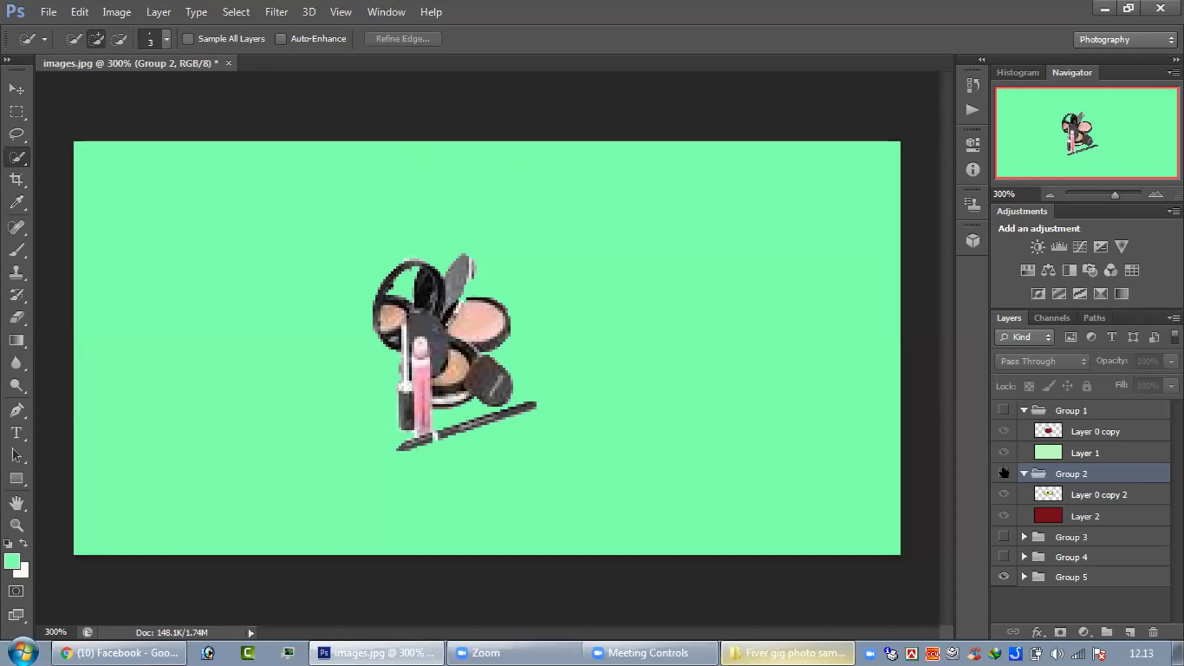
- Collapse Groups 1 and 2, deselect all layers, and toggle Group 5's visibility off and on
left_click(1024, 410)
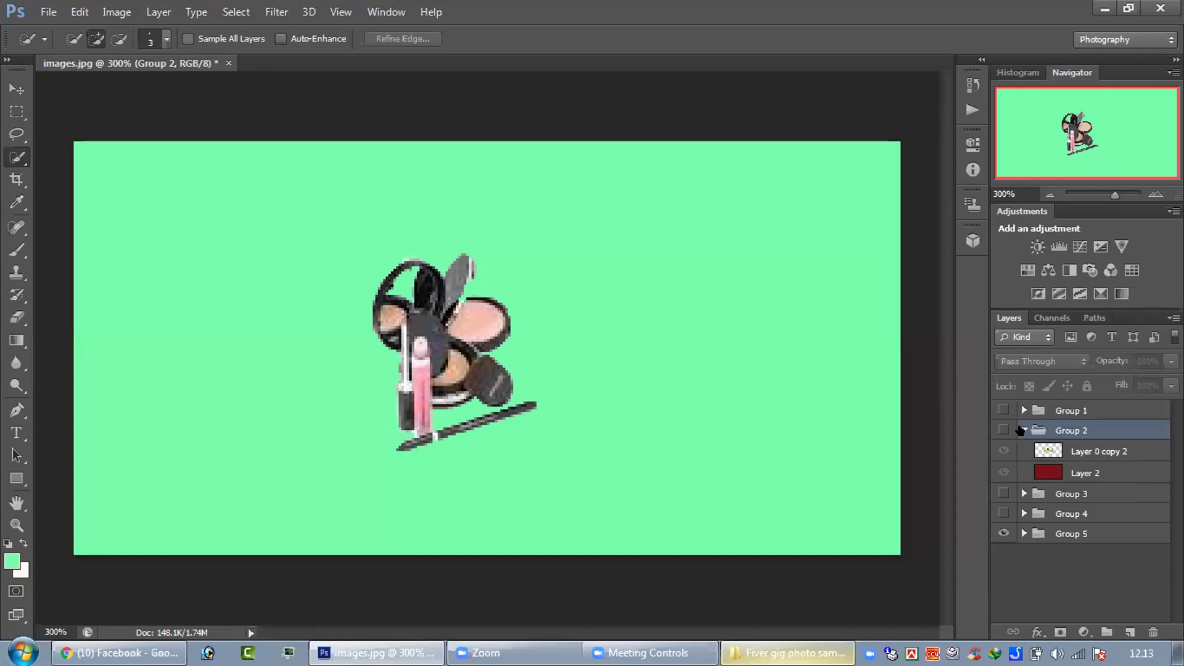
left_click(1022, 430)
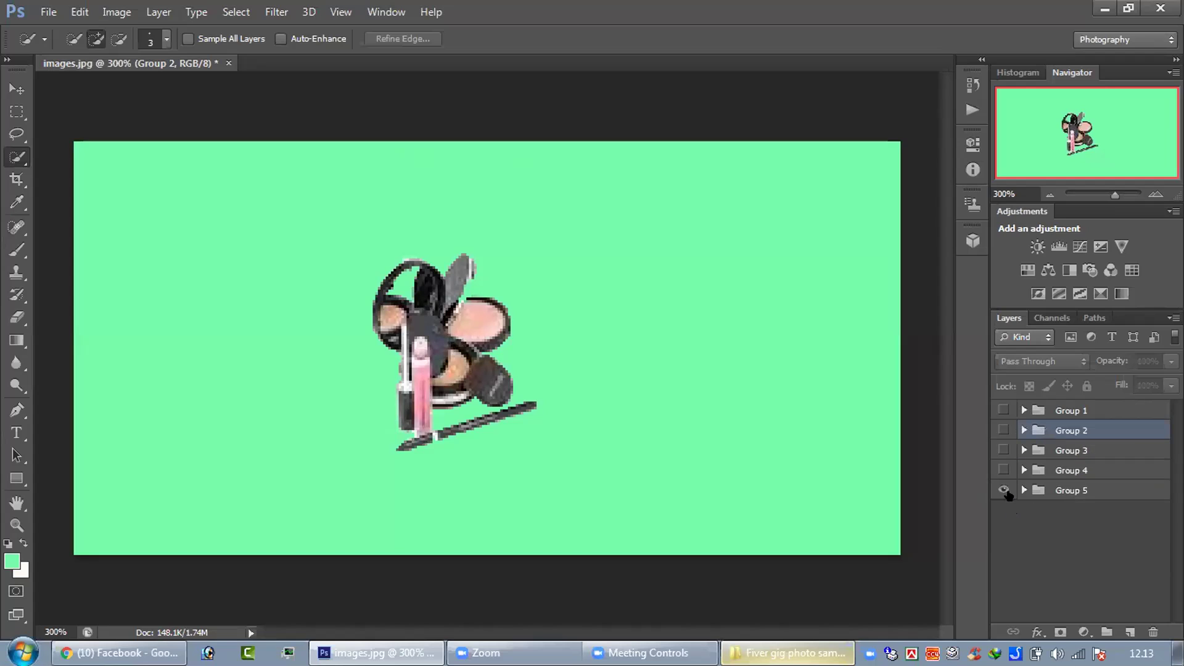
left_click(1036, 528)
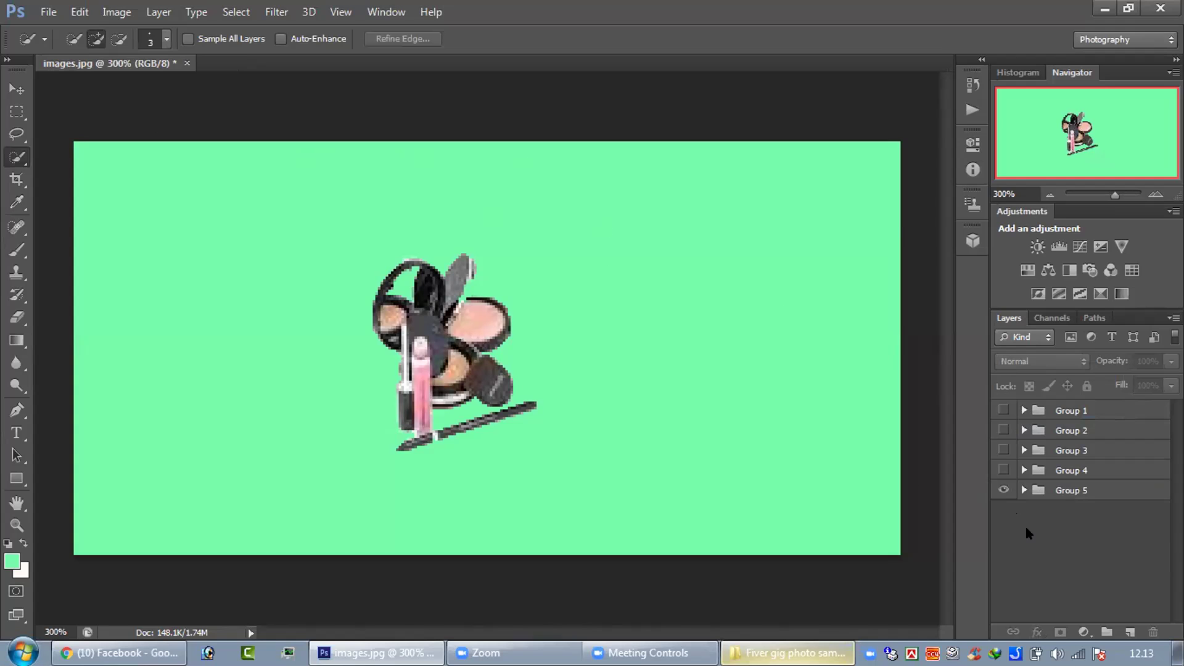
left_click(1004, 489)
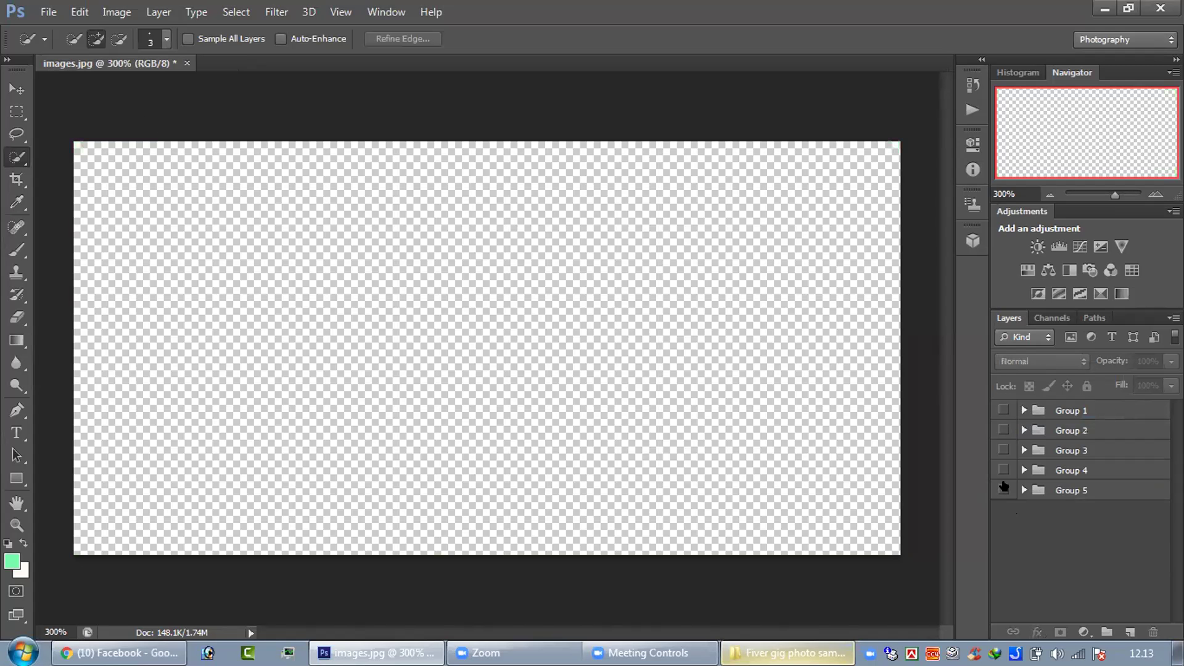
left_click(1004, 488)
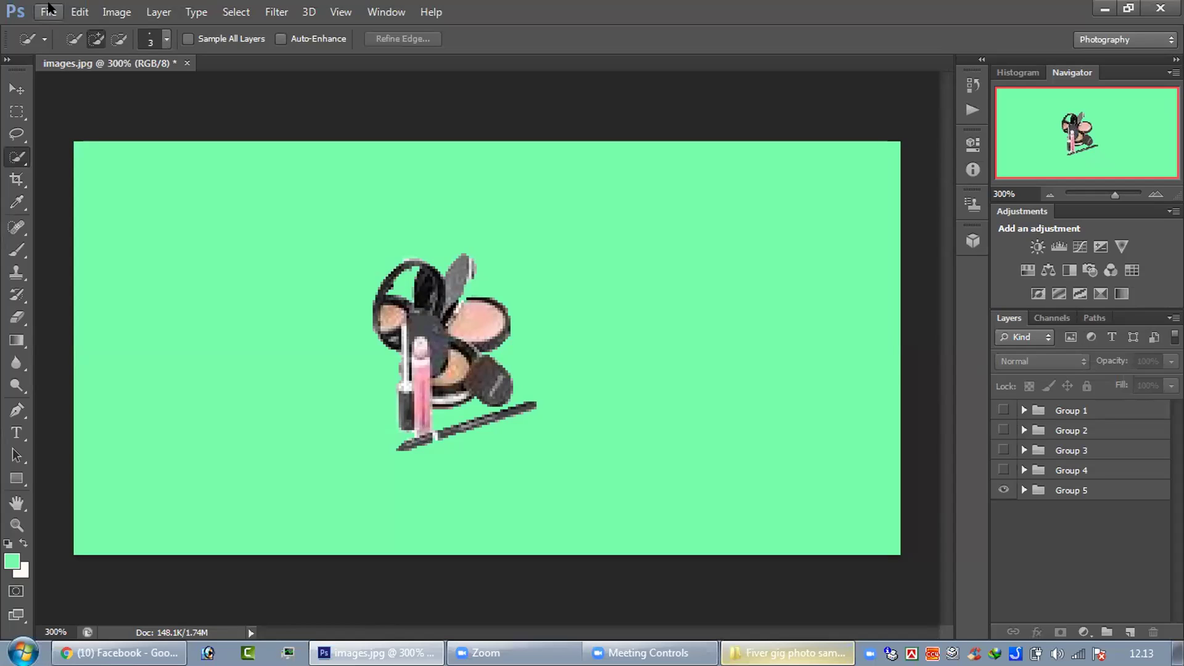
- Choose Save for Web from the File menu for the makeup image
key("alt+f")
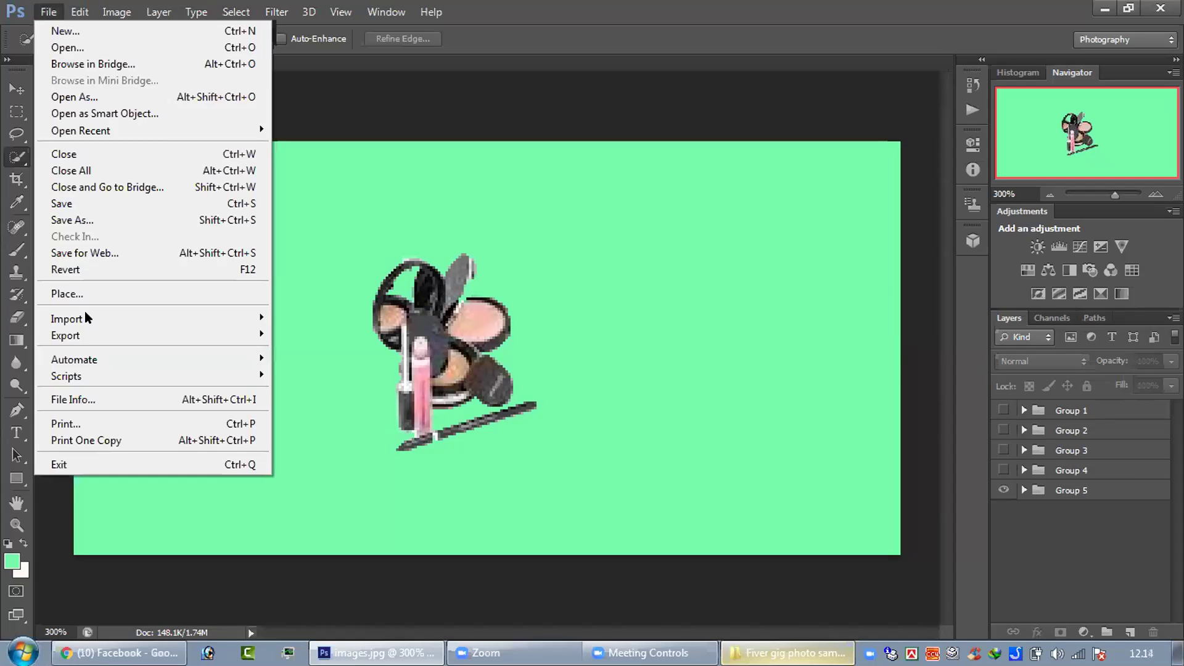
mouse_move(143, 331)
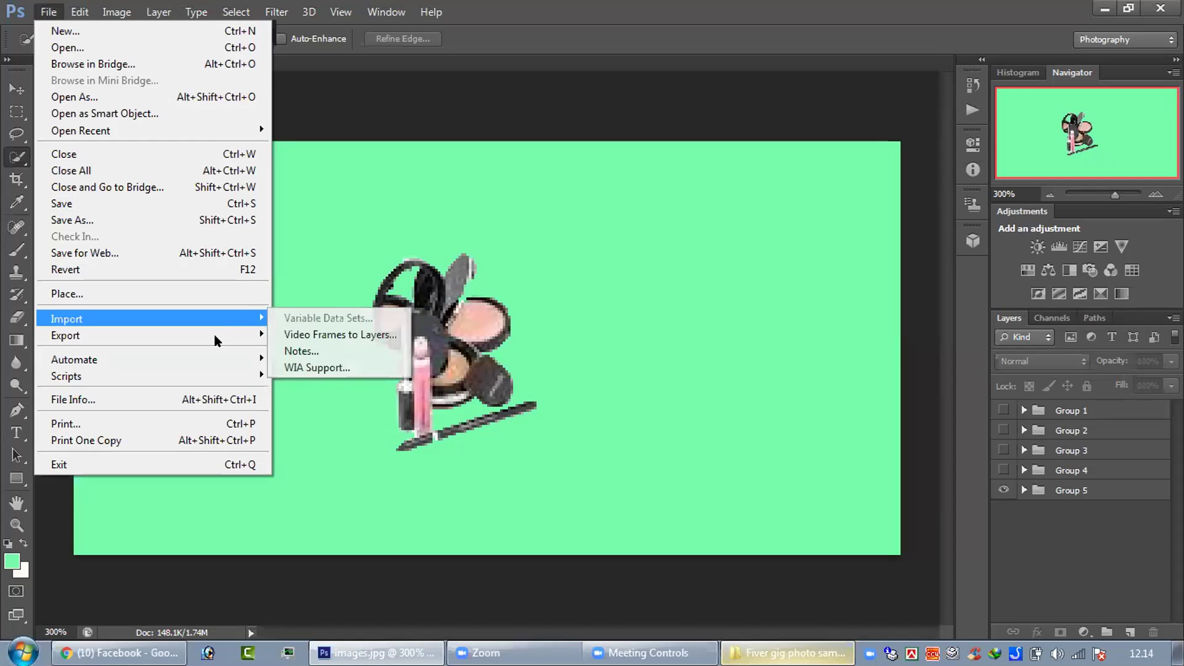
mouse_move(214, 336)
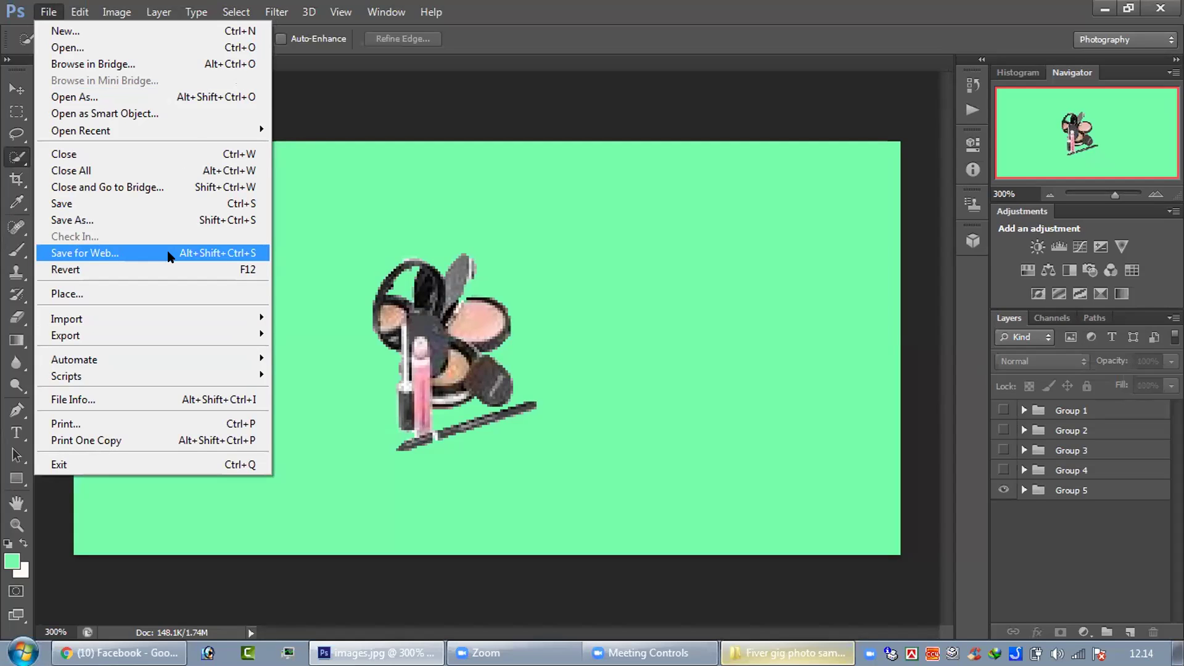
left_click(169, 254)
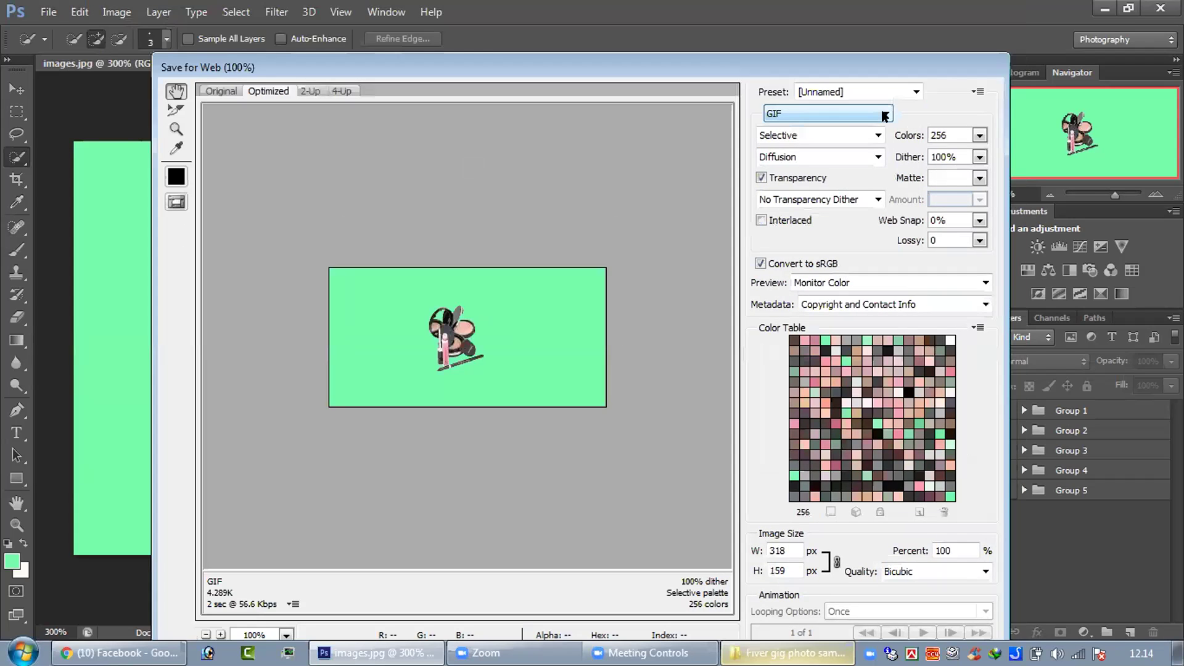
- Set the Save for Web output to JPEG with Maximum quality (100)
left_click(885, 114)
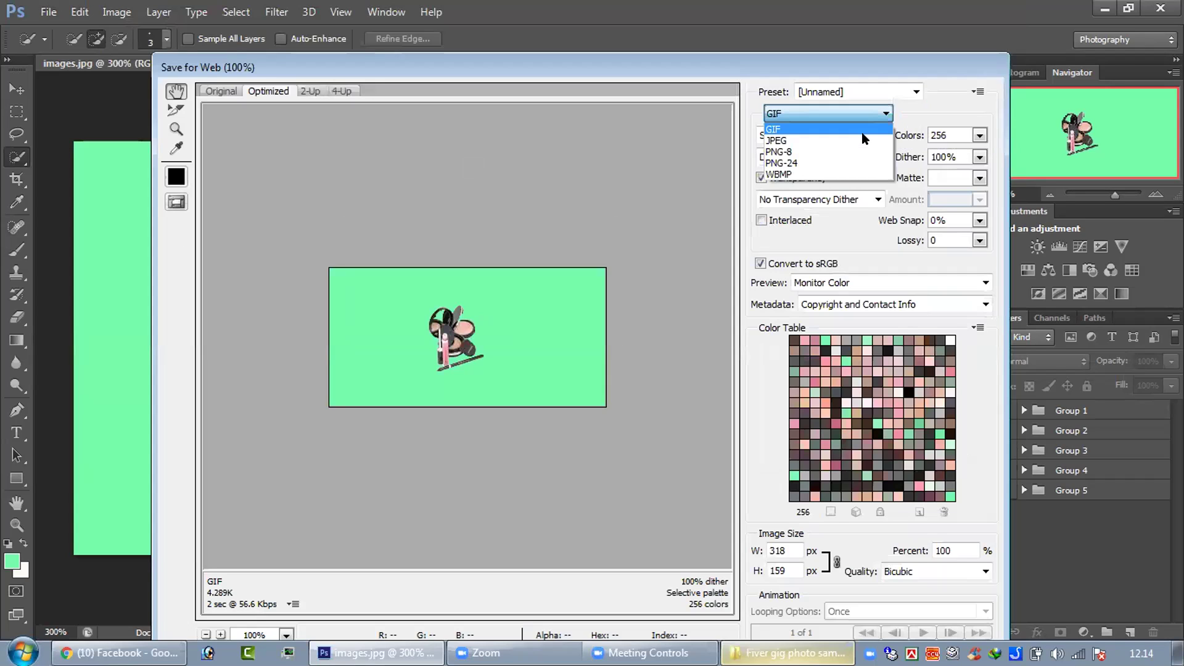
left_click(863, 137)
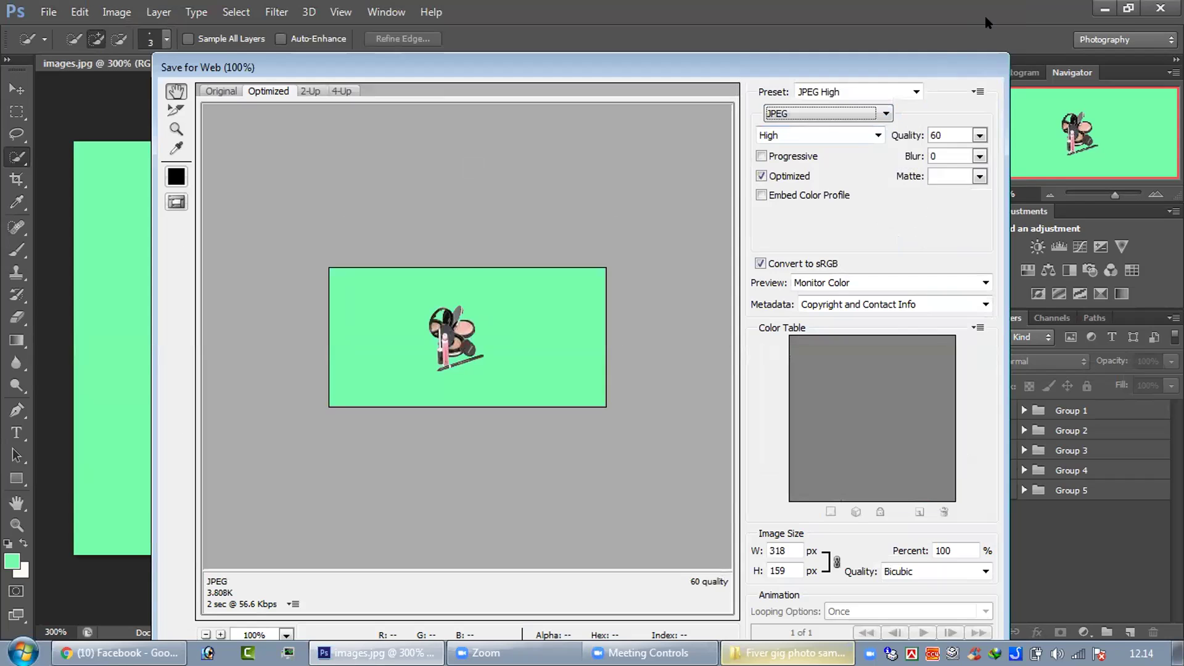
left_click_drag(945, 59, 985, 18)
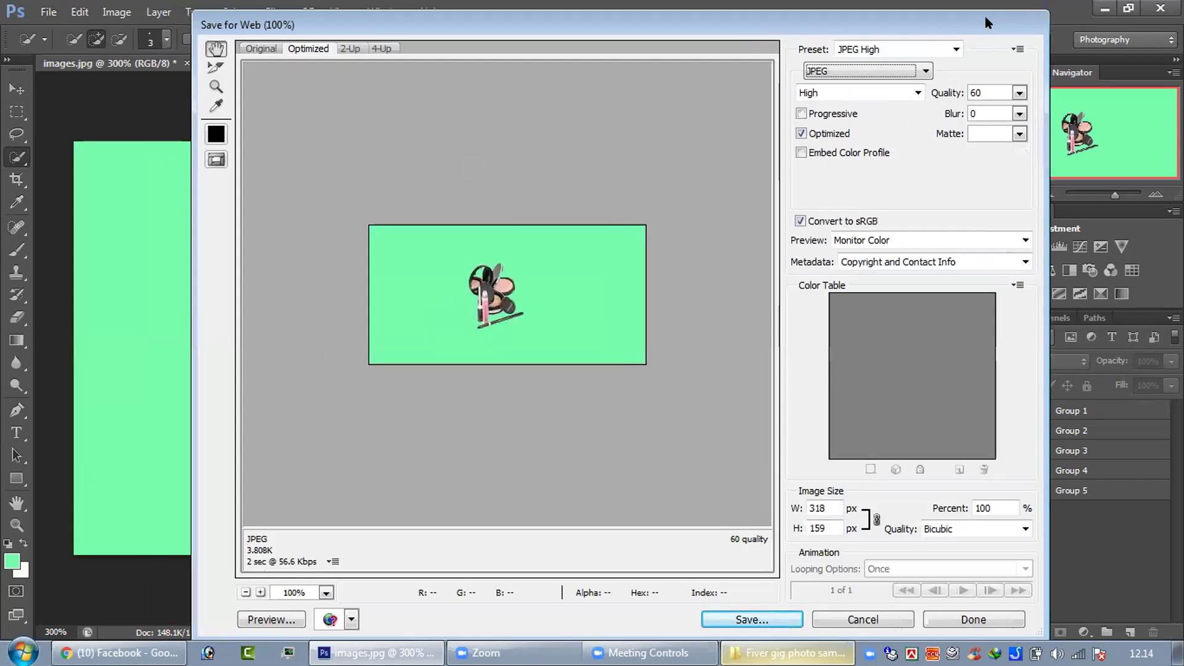
left_click(954, 48)
left_click(954, 48)
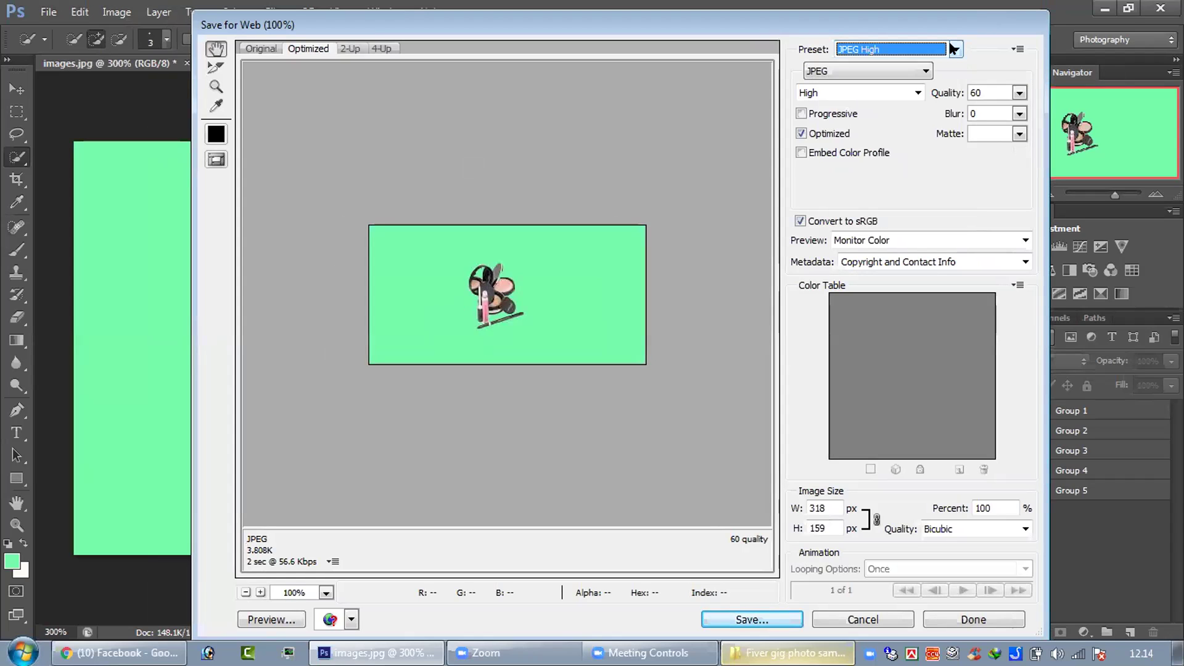
left_click(954, 49)
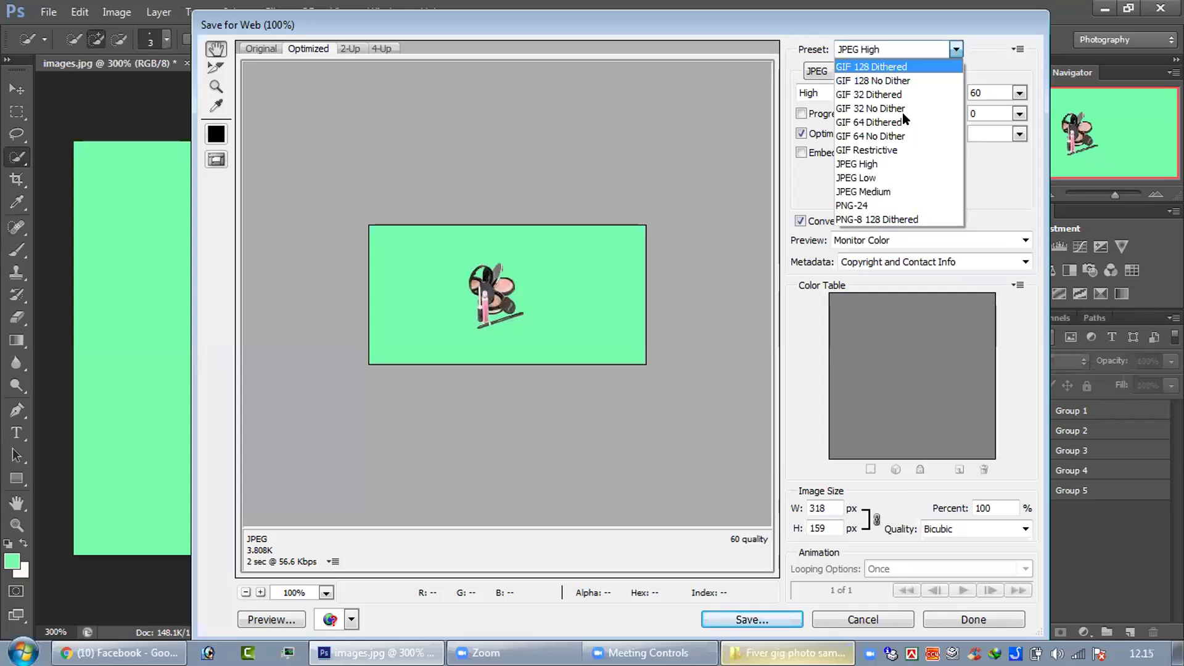
left_click(917, 93)
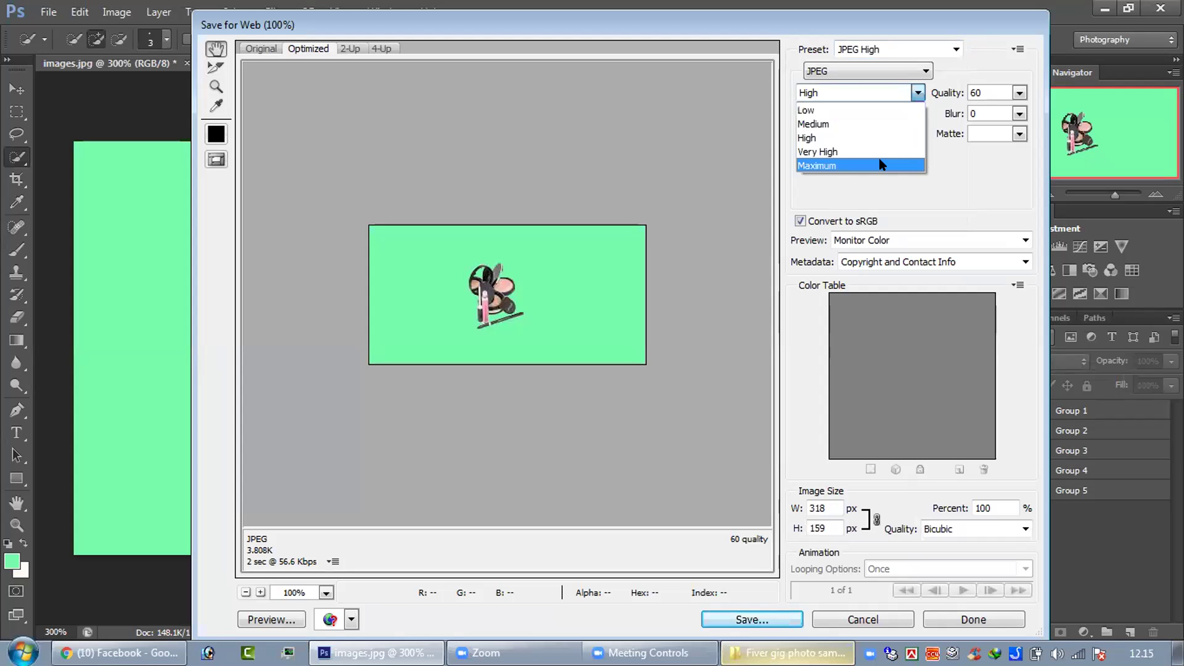
left_click(882, 164)
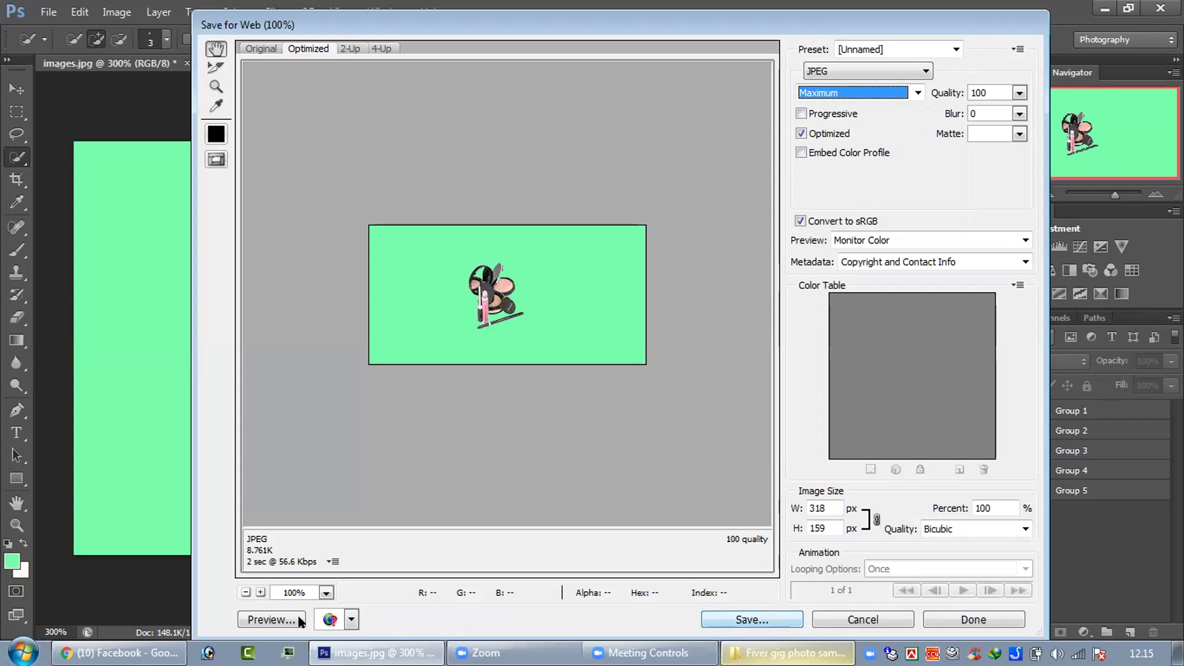
- Save the optimized JPEG export under the file name 'Class 2'
left_click(769, 614)
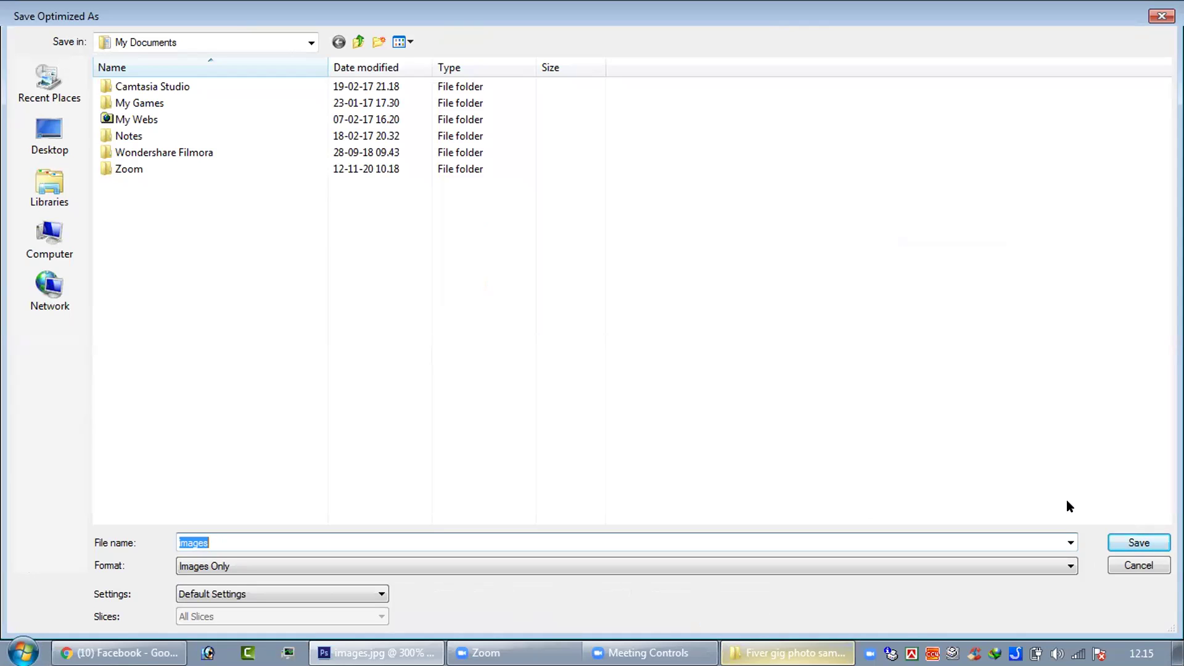
type("Class 2")
left_click(1117, 548)
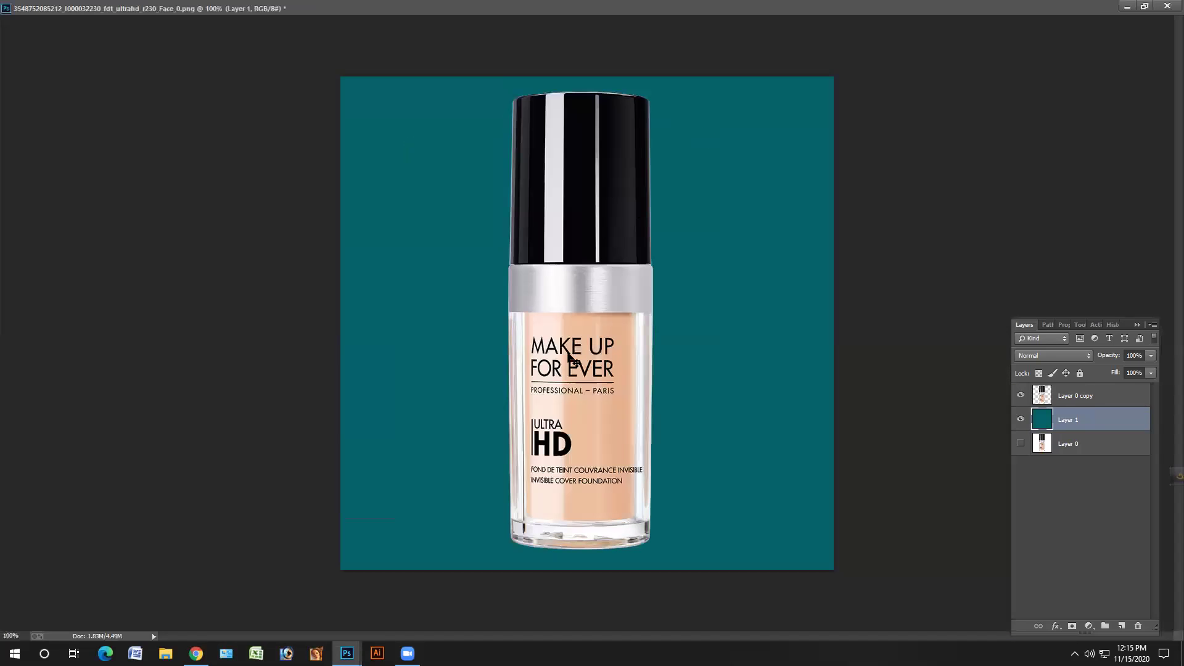
- Zoom and pan over the makeup bottle's edges, fit it back in view, then minimize it
scroll(553, 377, "up", 5)
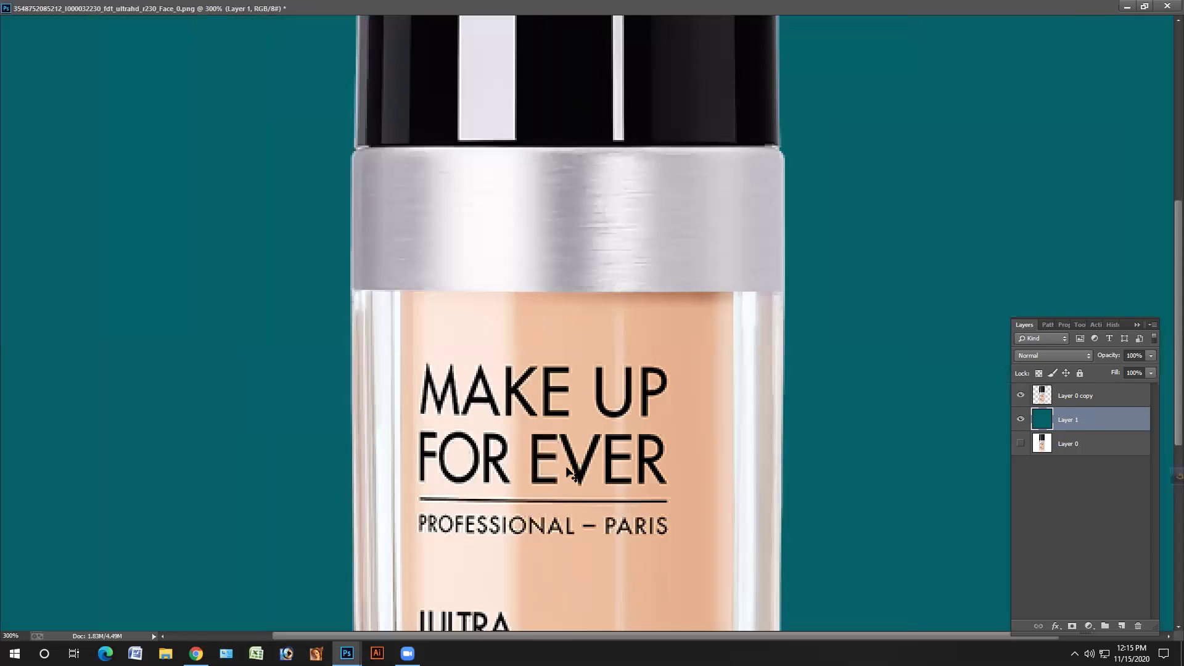
left_click_drag(584, 298, 611, 470)
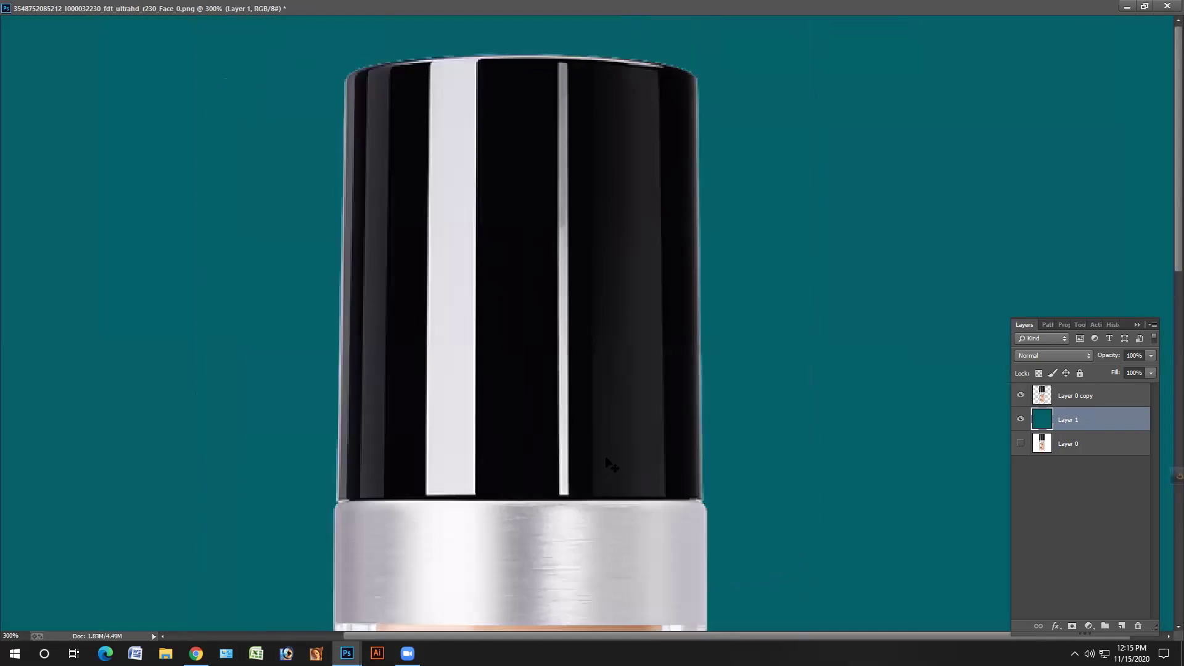
key("ctrl+1")
left_click(1127, 7)
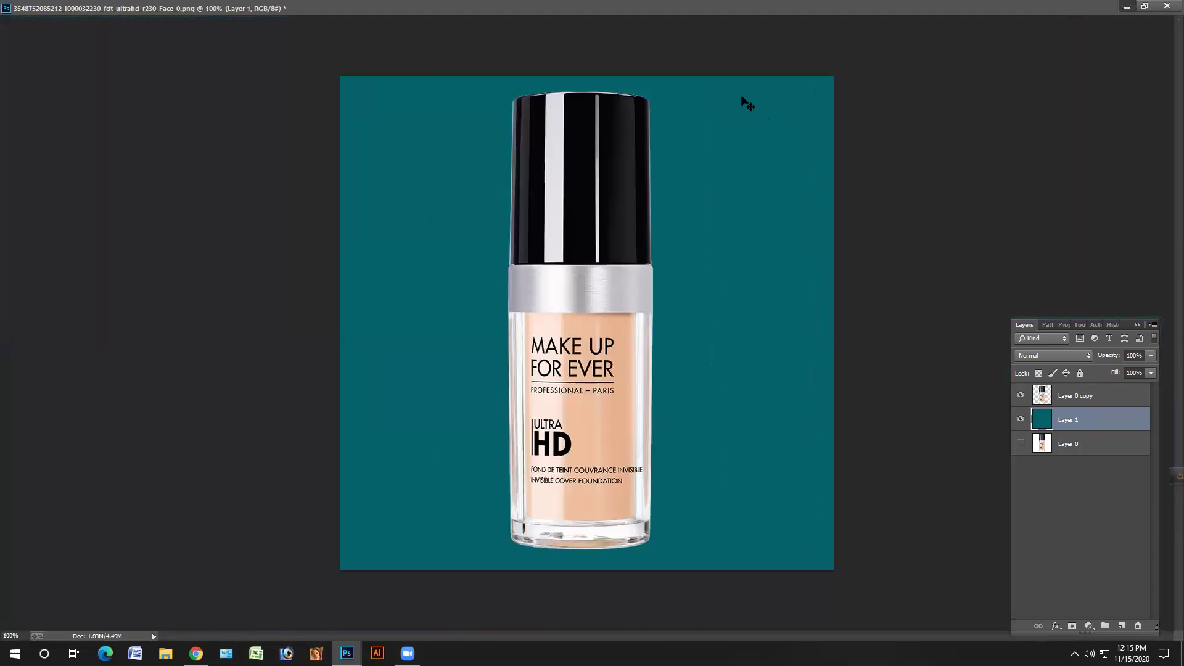
- Maximize the camcorder document and pan across its cutout edges up close
left_click(719, 82)
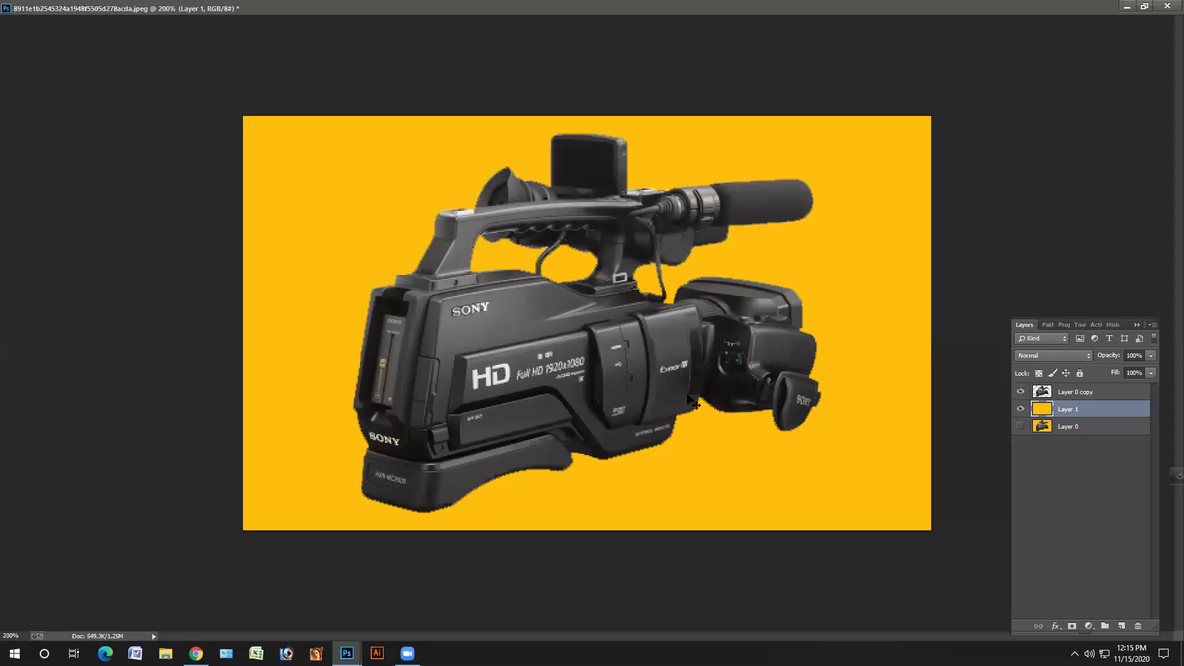
key("ctrl+plus")
key("ctrl+plus")
left_click_drag(409, 265, 572, 486)
left_click_drag(876, 499, 663, 321)
left_click_drag(564, 341, 618, 307)
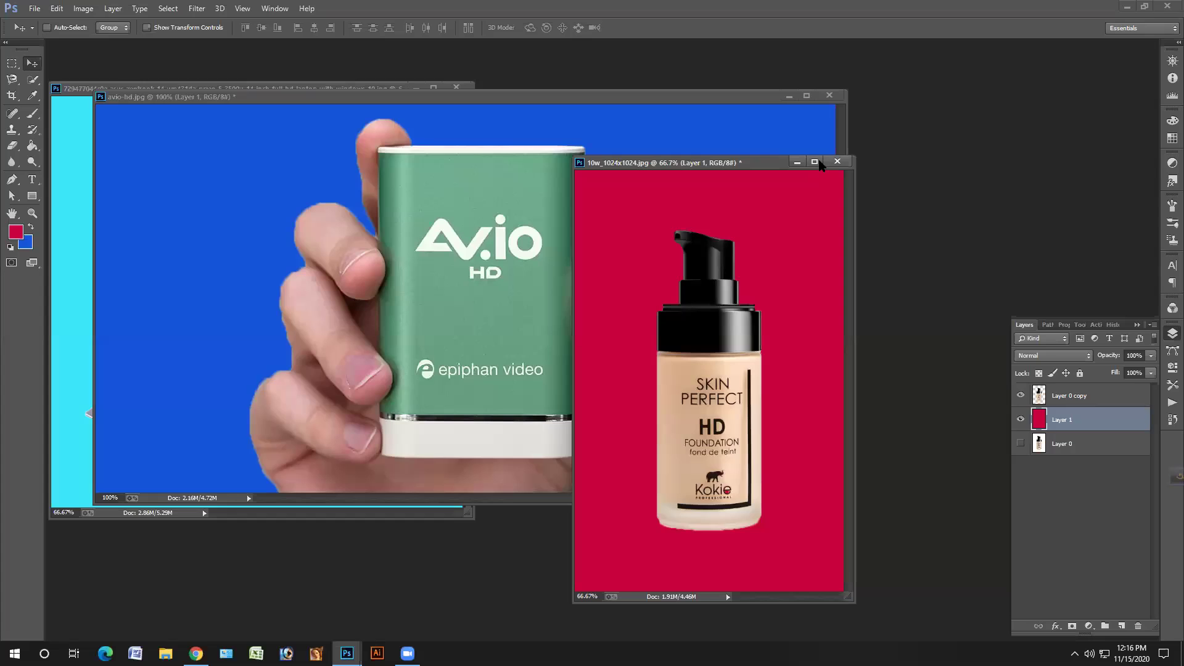
- Maximize the Skin Perfect foundation document and inspect its label zoomed in
left_click(814, 162)
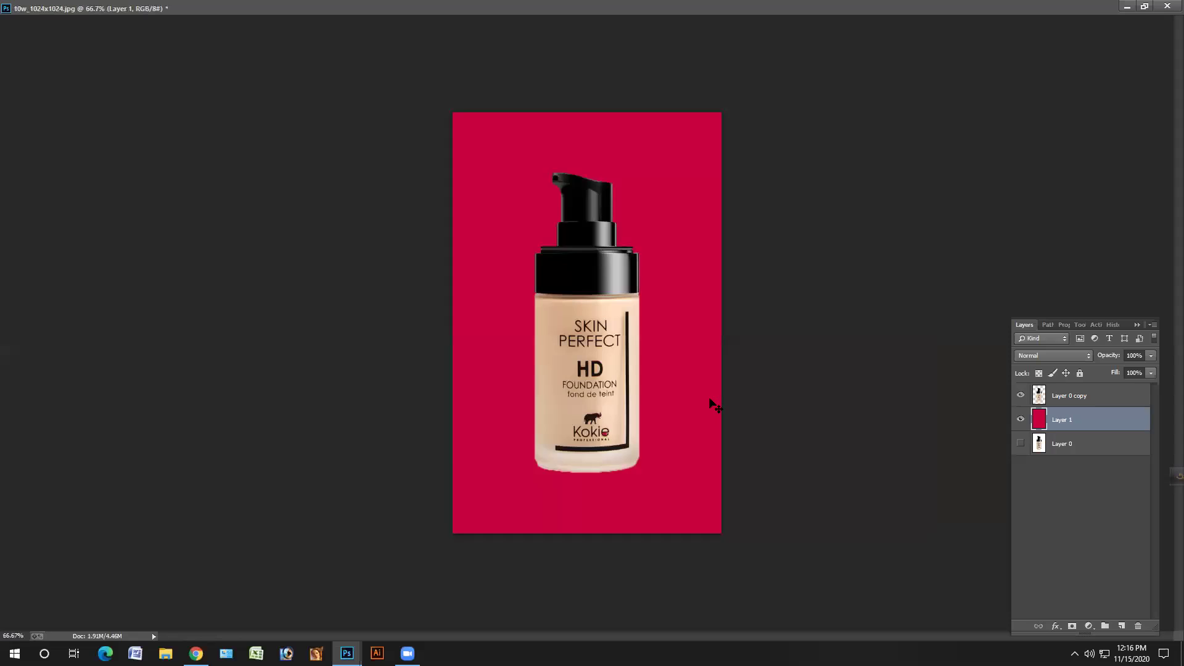
key("ctrl+1")
key("ctrl+plus")
key("ctrl+plus")
scroll(801, 315, "down", 5)
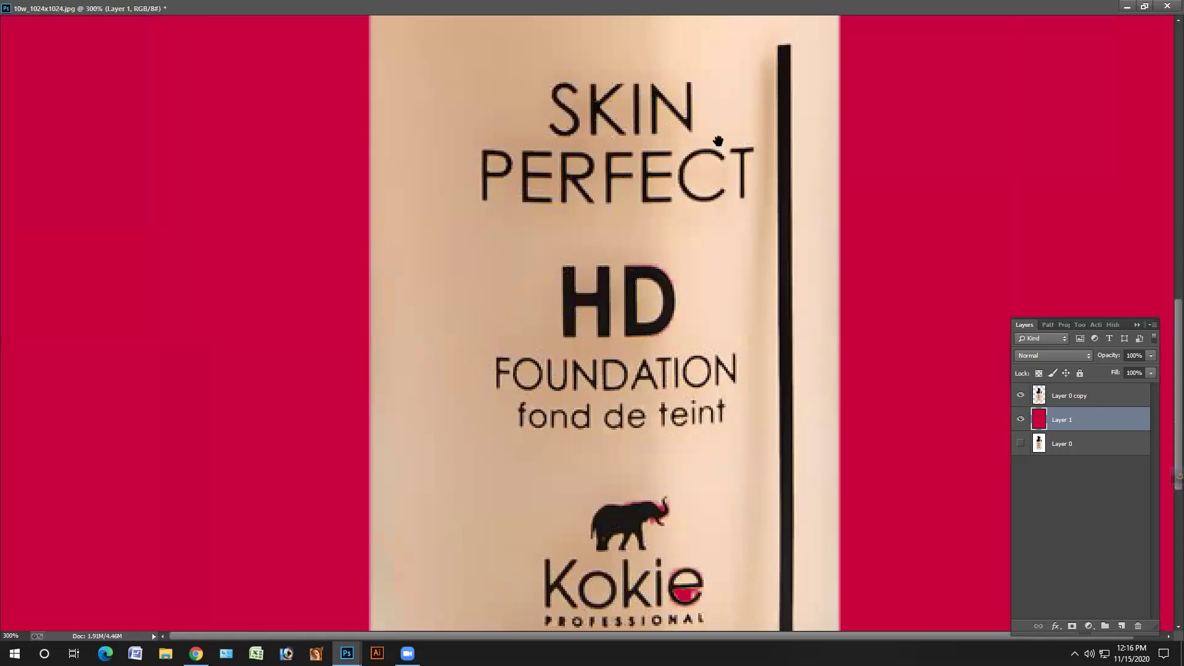
scroll(800, 315, "down", 3)
scroll(796, 262, "up", 9)
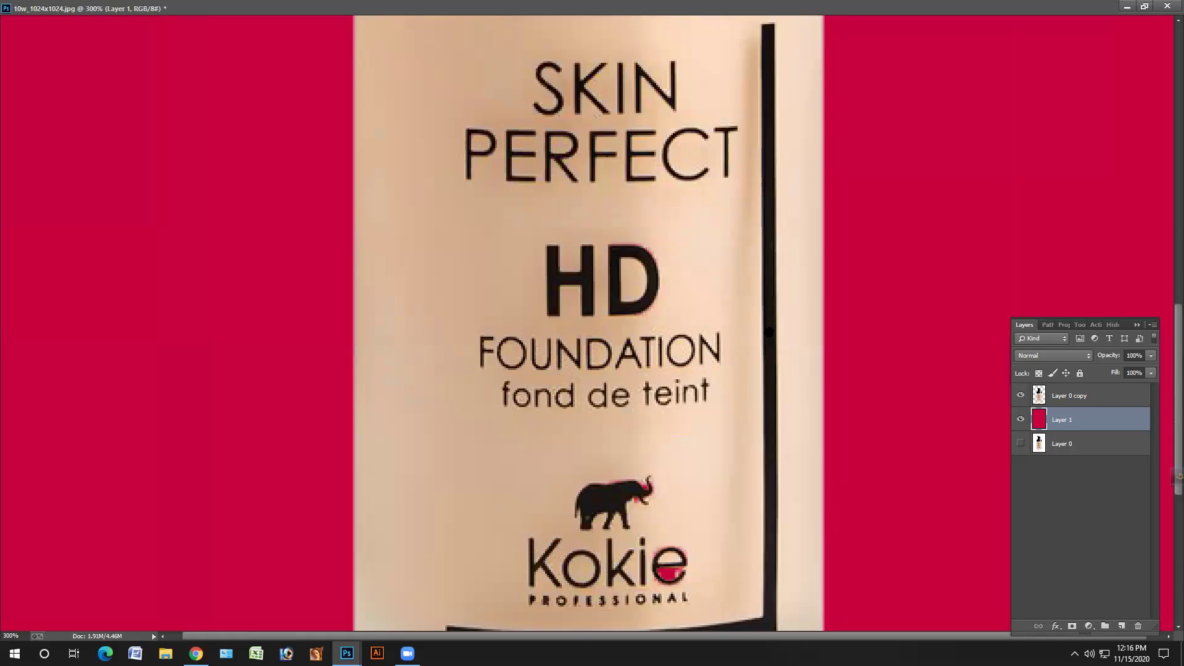
scroll(765, 413, "up", 3)
scroll(777, 376, "down", 10)
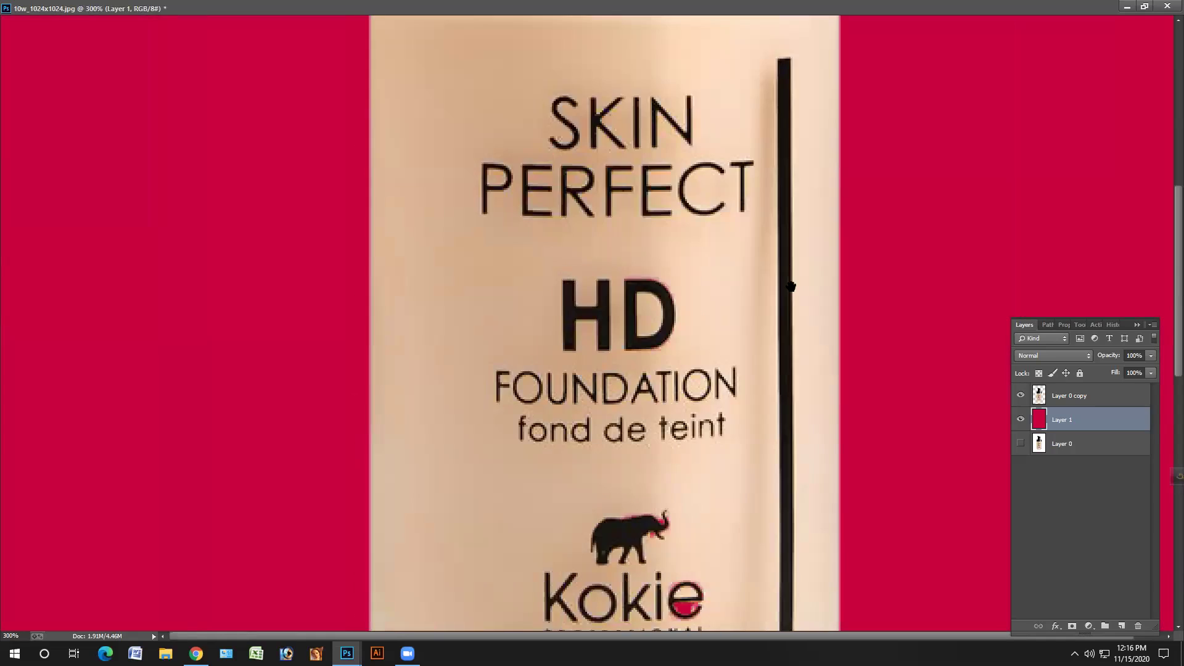
left_click_drag(786, 339, 767, 386)
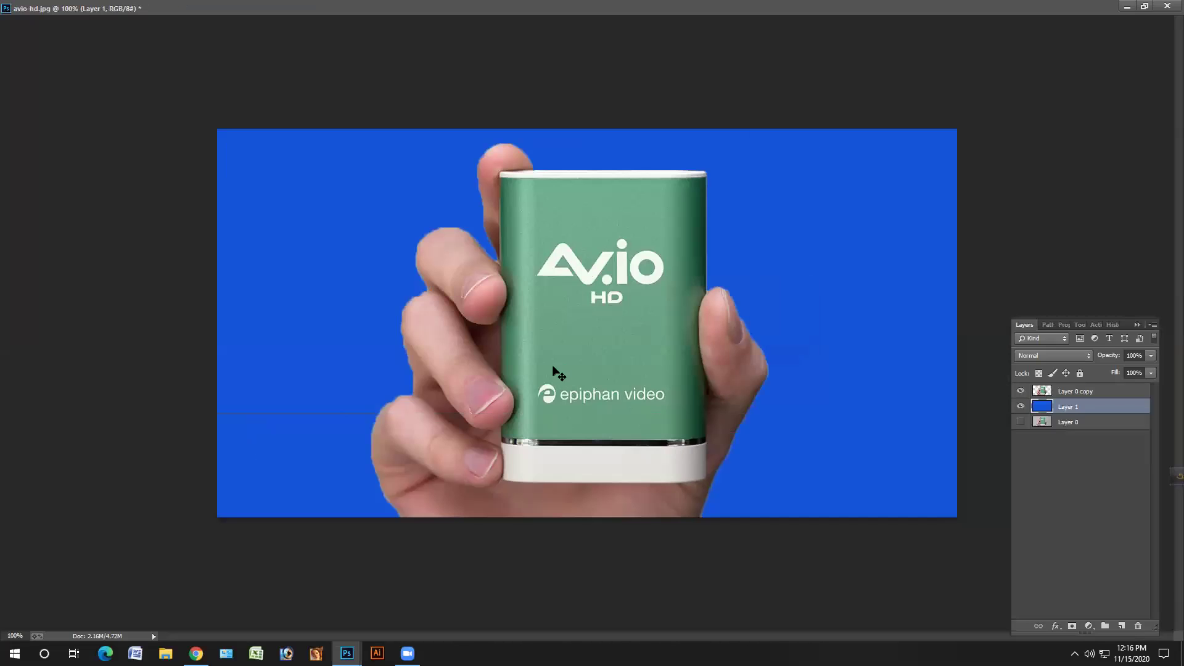
- Inspect the AV.io HD cutout at 300%, panning its edges, then fit it on screen
key("ctrl+plus")
key("ctrl+plus")
left_click_drag(433, 383, 727, 378)
left_click_drag(819, 350, 529, 322)
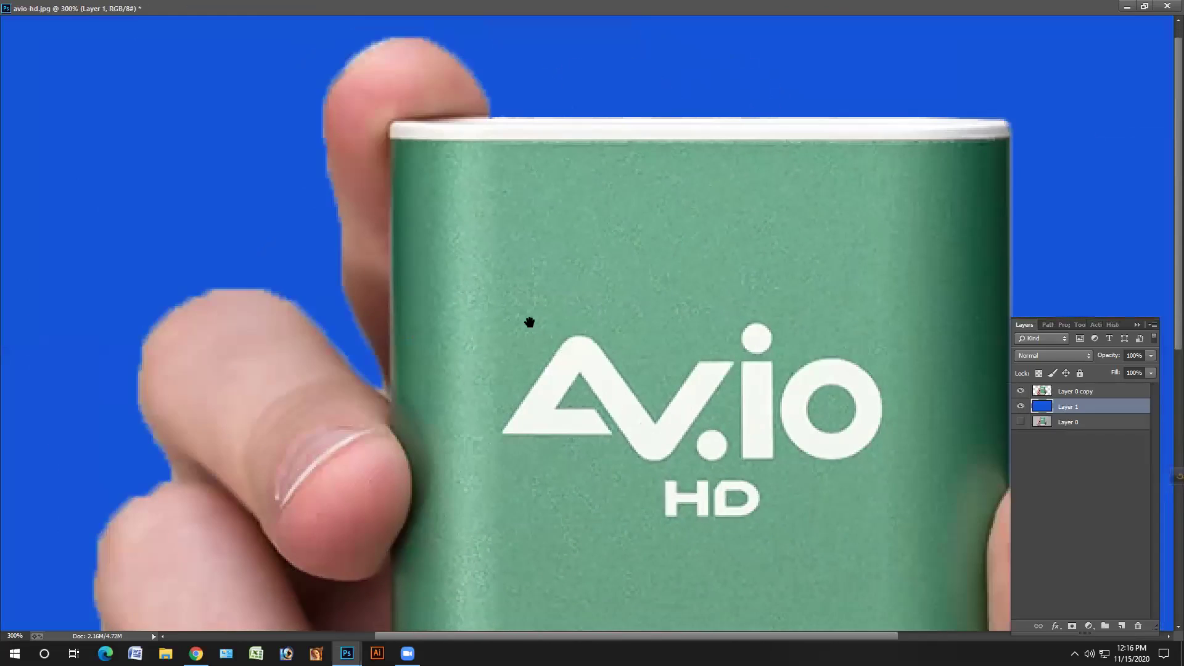
left_click_drag(864, 382, 784, 383)
left_click_drag(961, 400, 862, 402)
mouse_move(1005, 432)
left_mouse_down()
mouse_move(901, 256)
mouse_move(843, 483)
mouse_move(814, 398)
mouse_move(631, 473)
left_mouse_up()
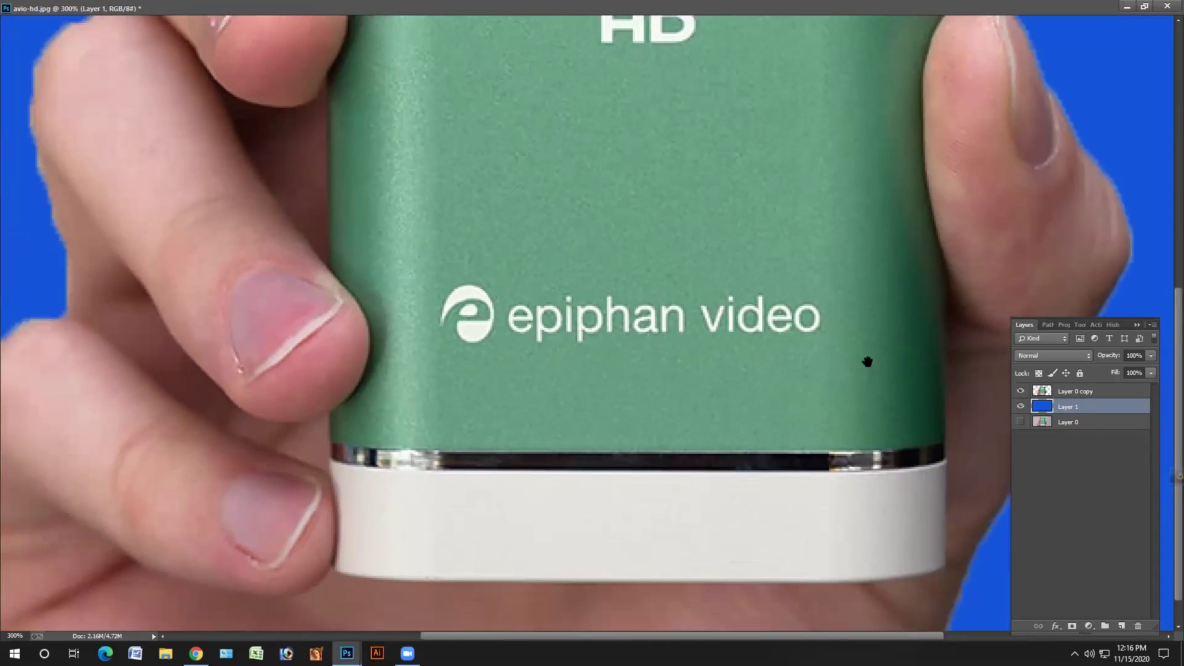
key("ctrl+1")
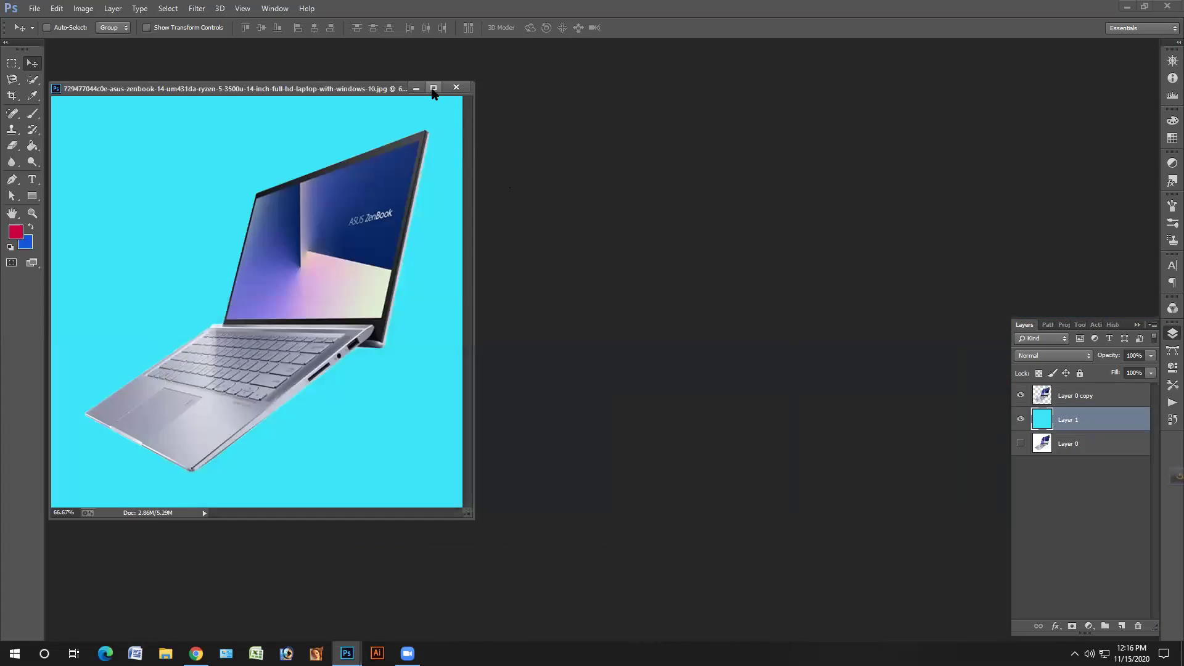
- Maximize the ASUS ZenBook laptop, pan over lid, logo and keyboard, fit it, then minimize
left_click(434, 88)
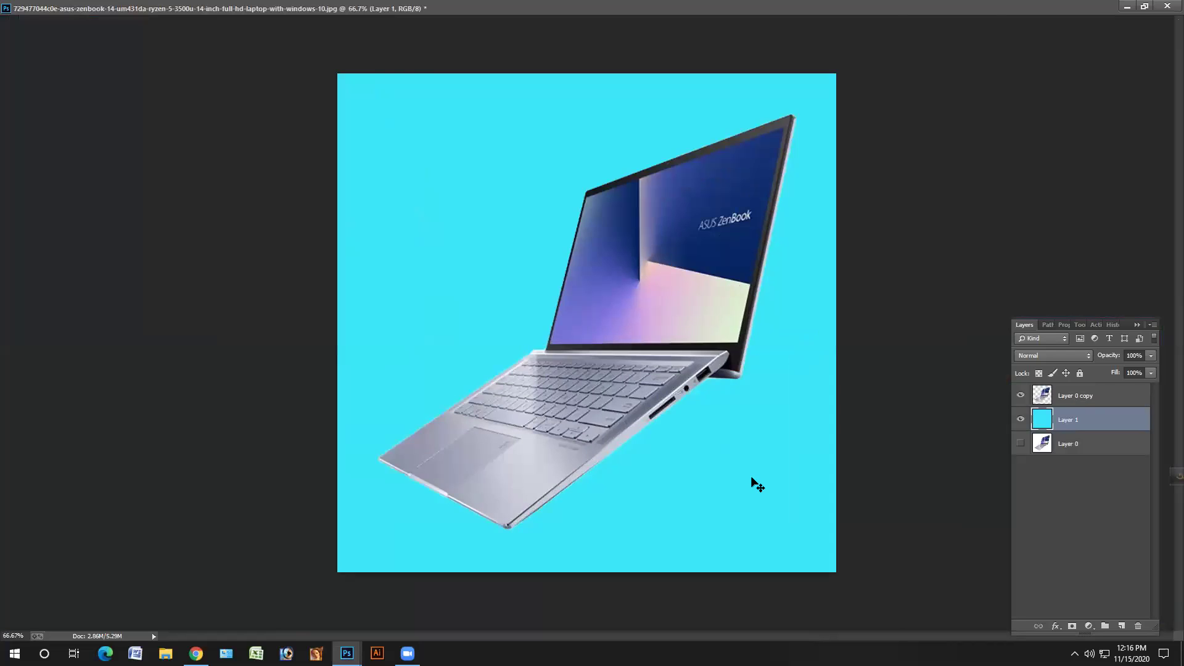
scroll(755, 483, "up", 3)
left_click_drag(960, 257, 851, 222)
left_click_drag(909, 542, 1045, 511)
left_click_drag(639, 530, 1003, 198)
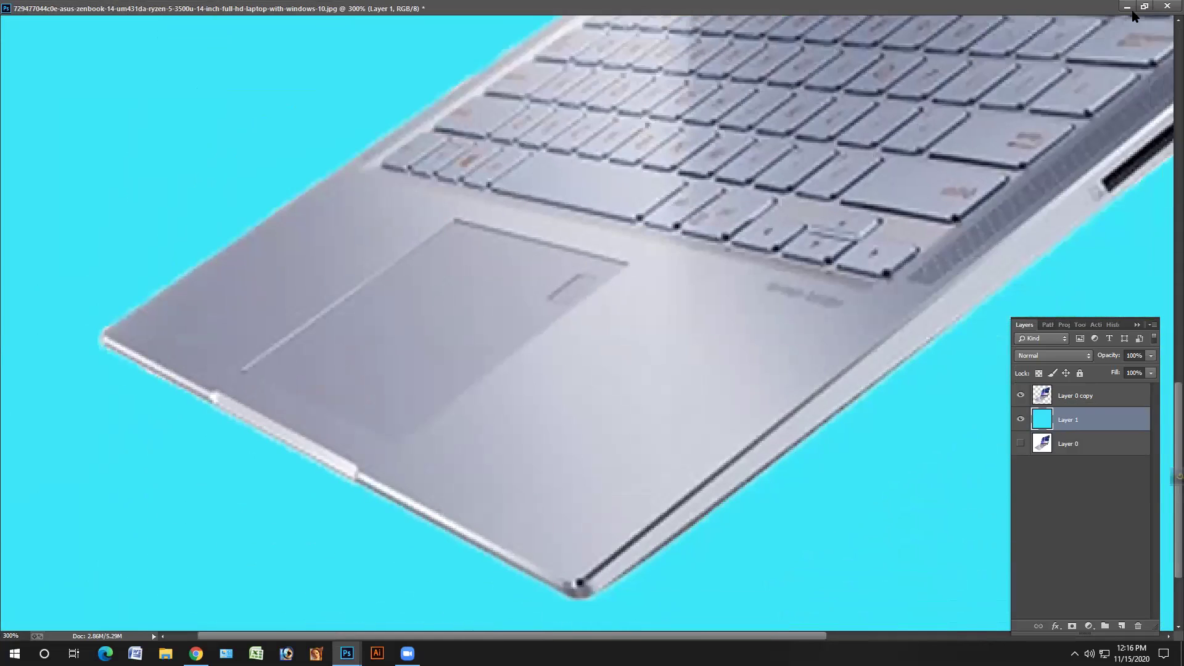
key("ctrl+0")
left_click(1127, 7)
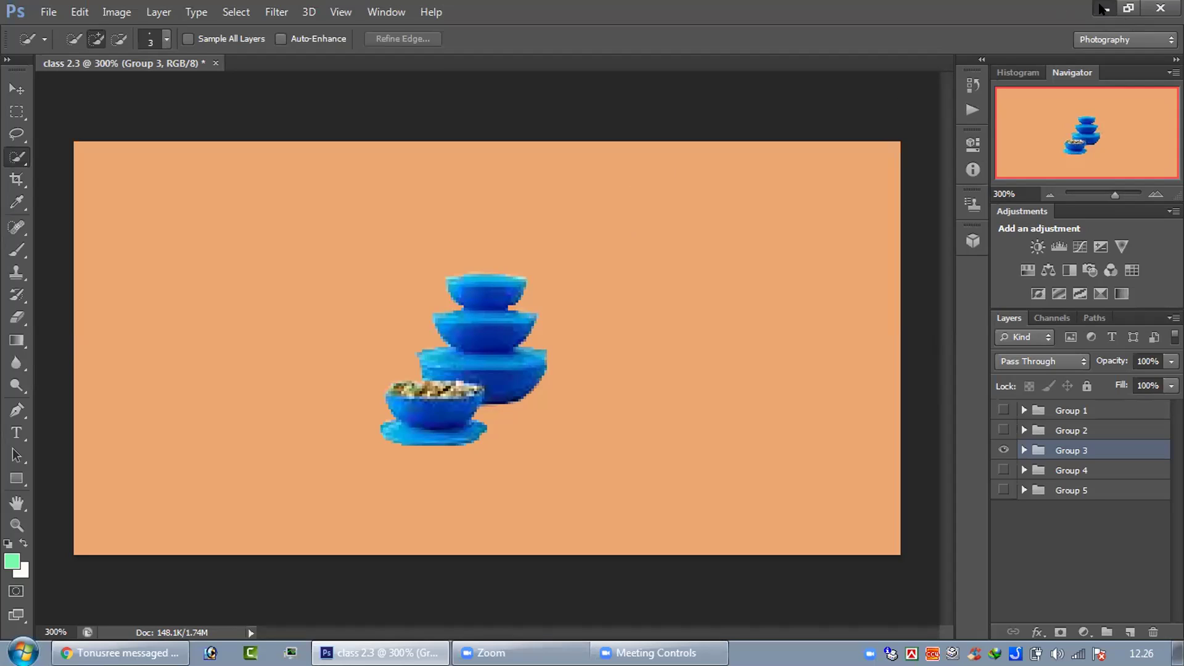
- Show the desktop with Win+D, then switch to the Chrome Freelancer profile window
key("super+d")
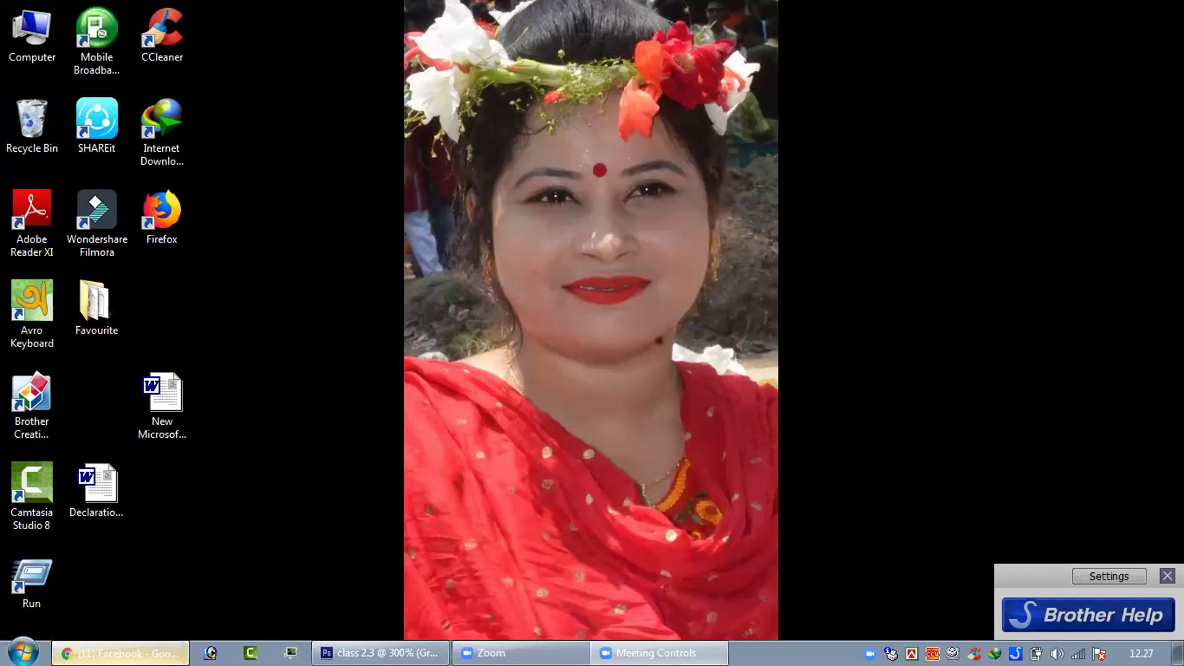
key("alt+Tab")
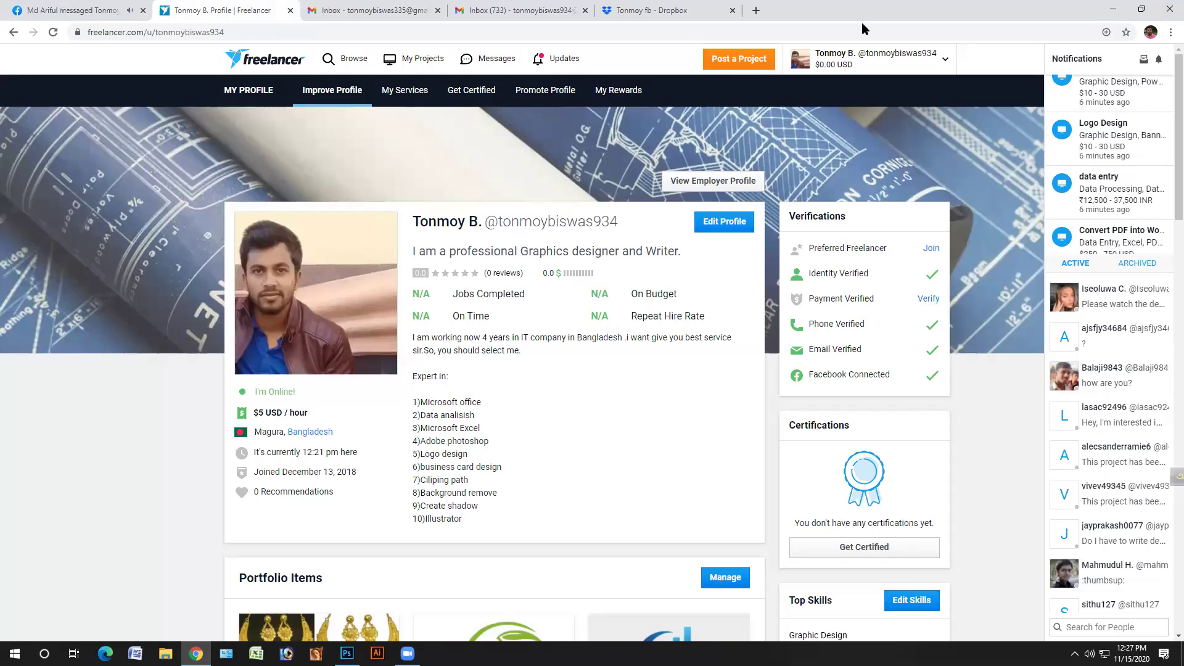
- Scroll down the Freelancer profile to the Portfolio Items and back up to the top
scroll(602, 341, "down", 5)
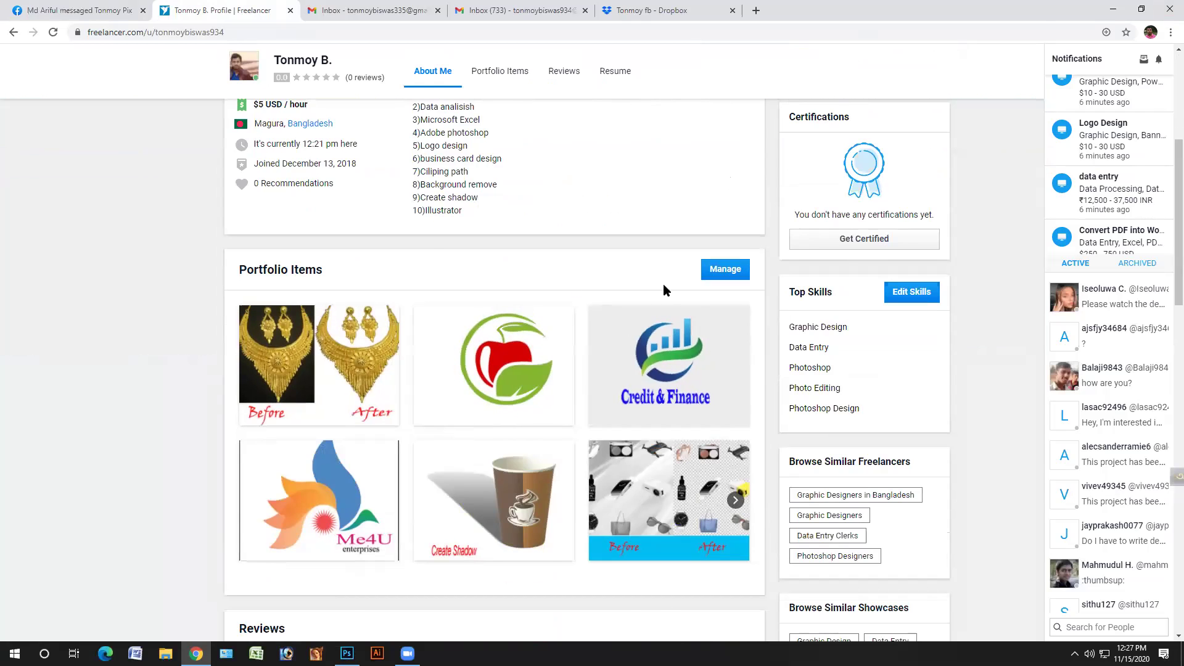
scroll(658, 100, "up", 1)
scroll(668, 75, "up", 3)
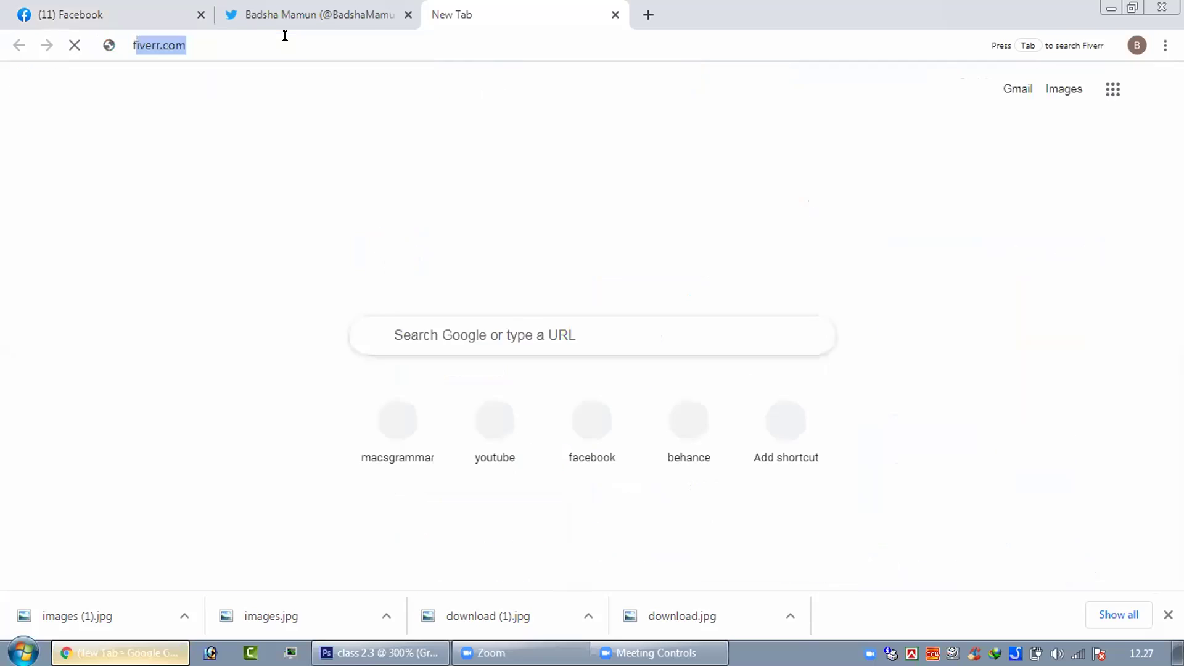
- Load freelancer.com in Chrome and go to its Sign Up page
type("ree")
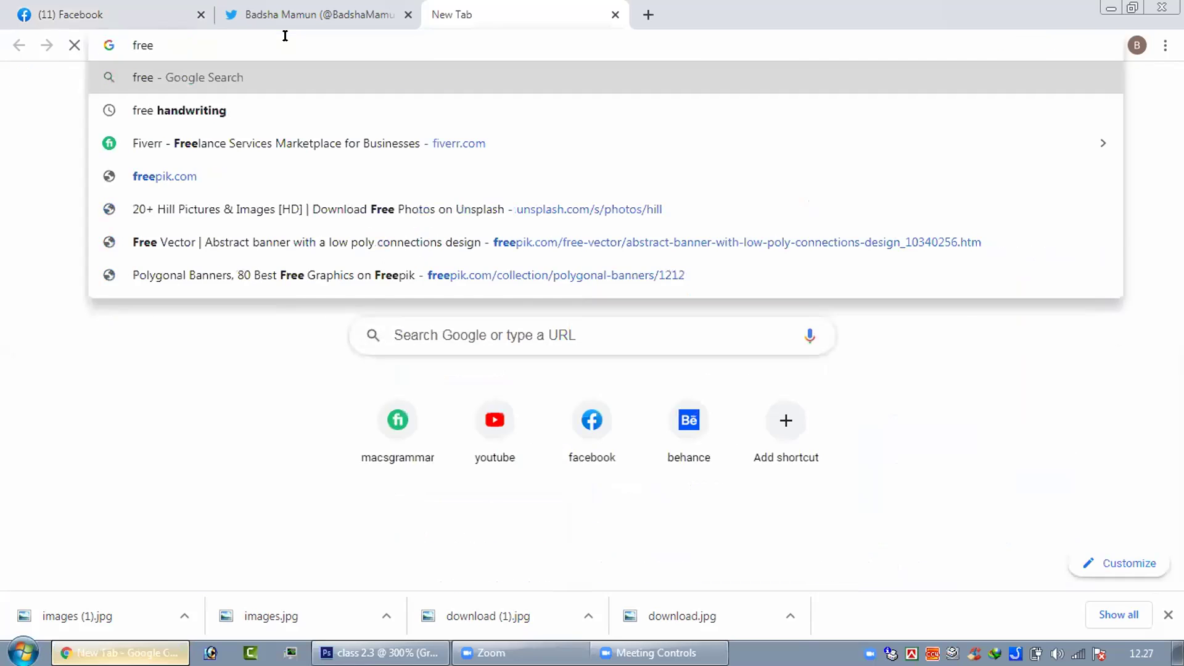
type("lancer")
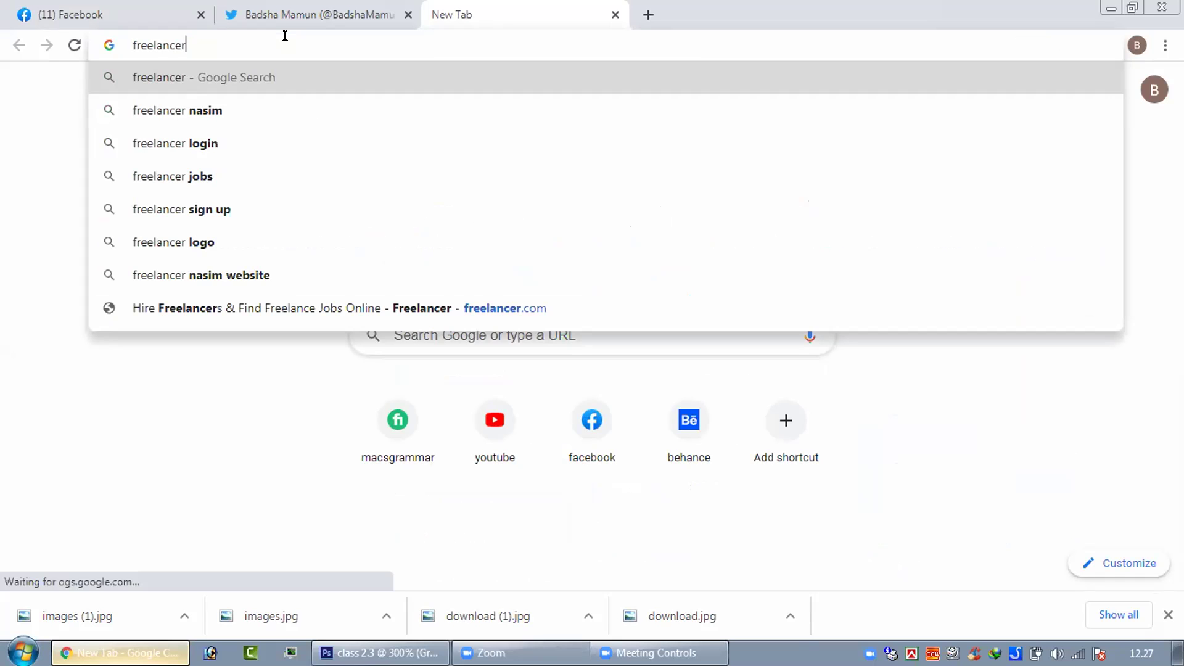
type(".com")
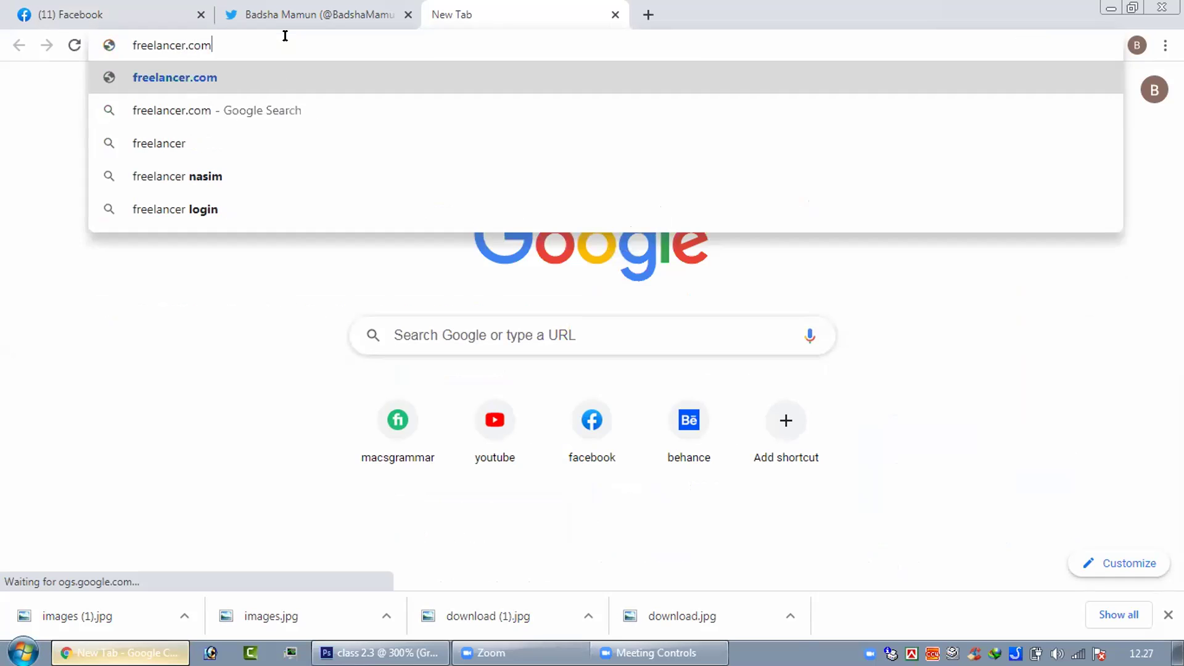
key("Return")
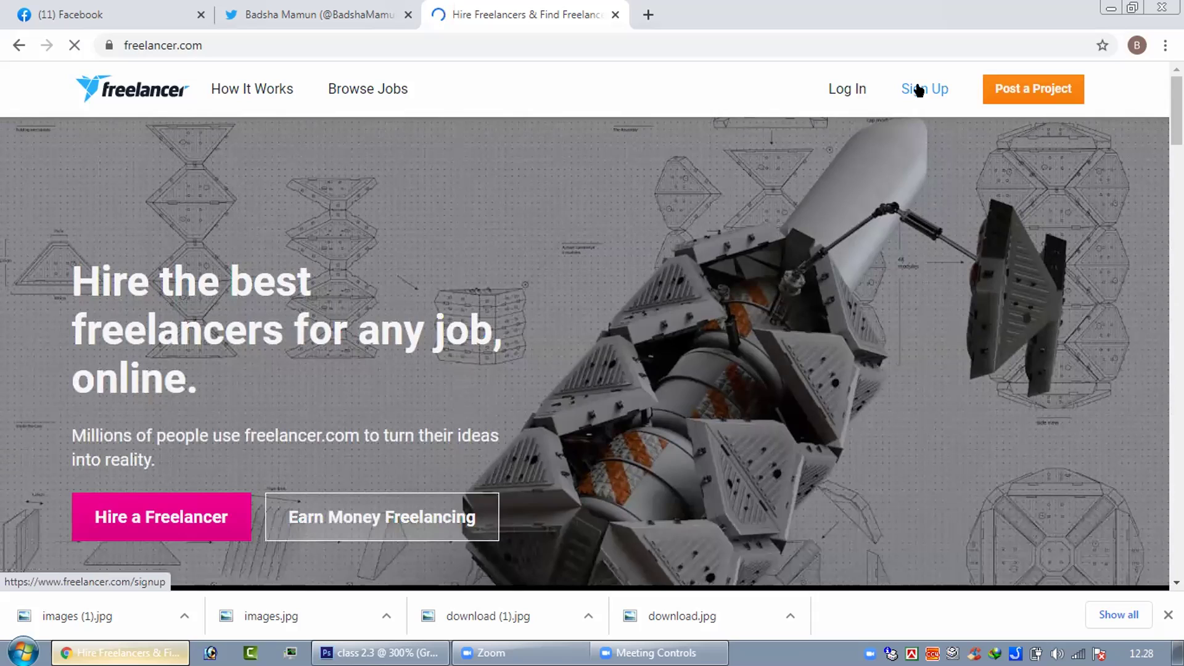
left_click(919, 90)
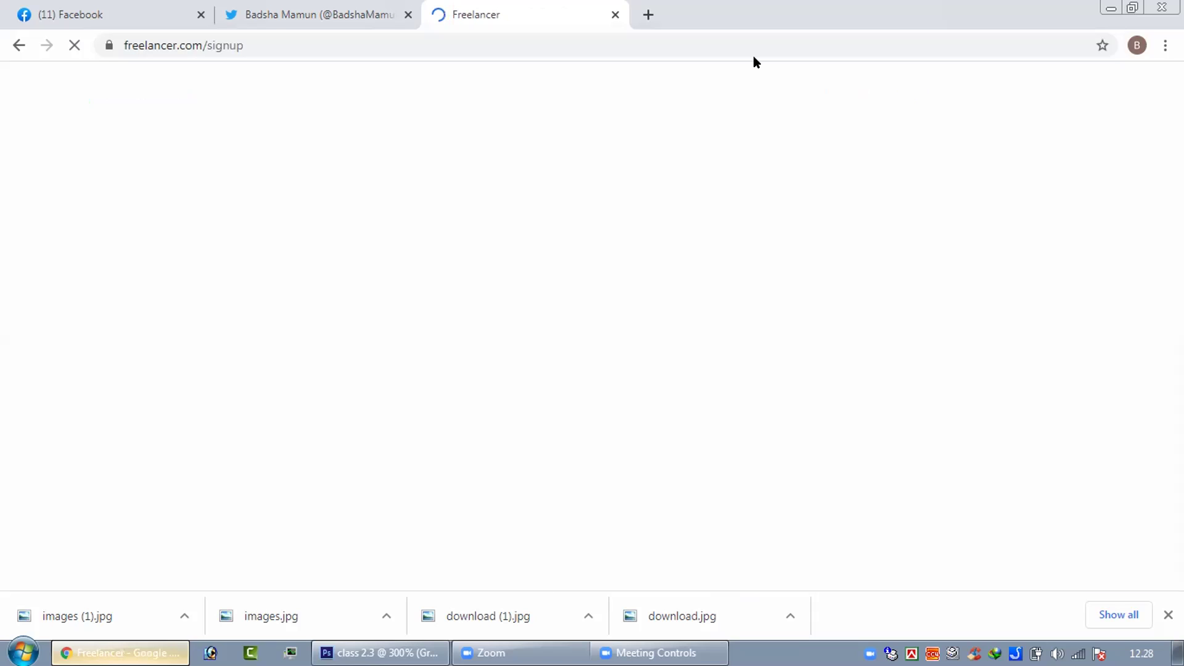
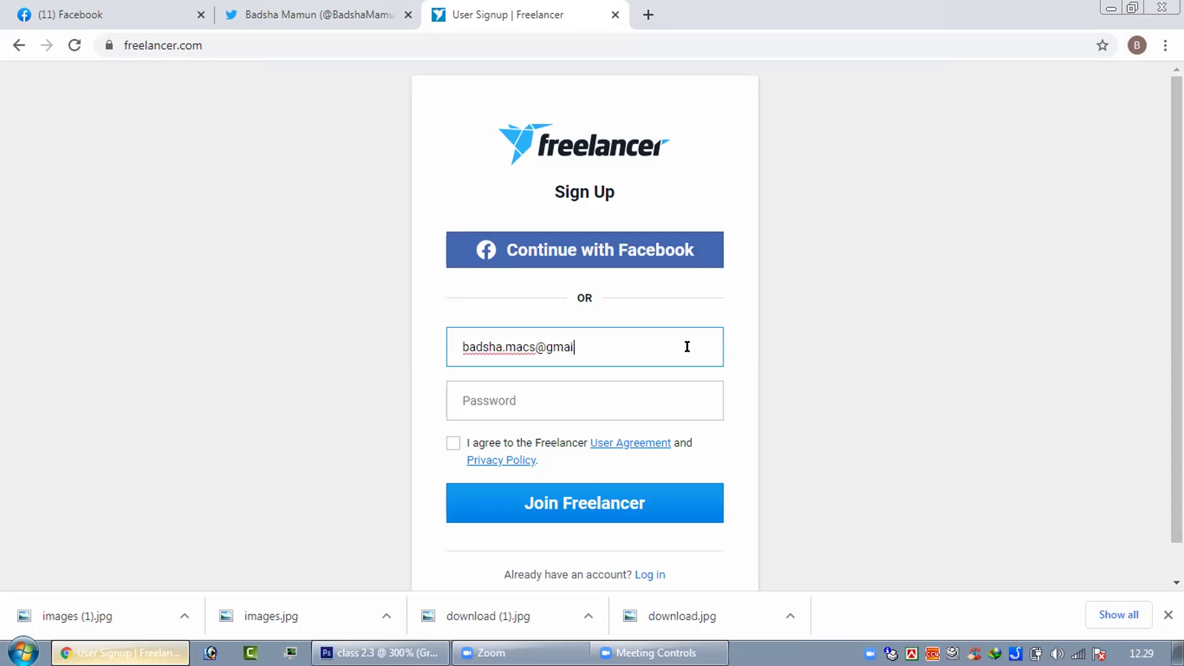
- Enter the e-mail address and account password, accept the user agreement, and submit the sign-up form
left_click(619, 398)
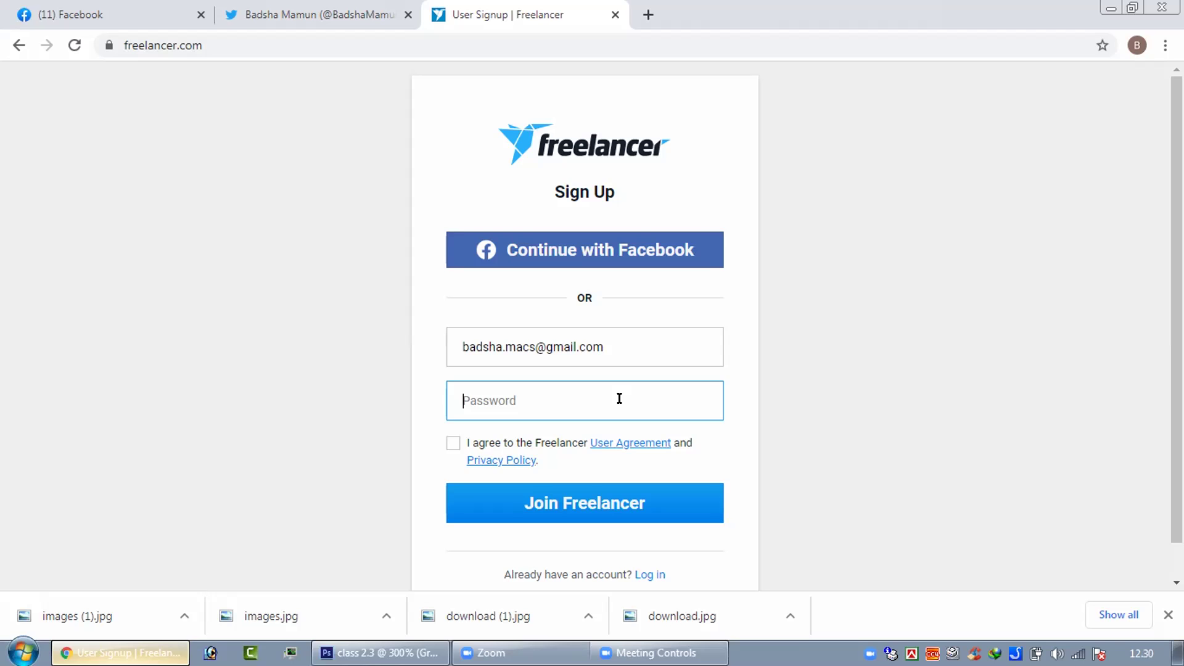
type("•••••••••••")
left_click(447, 448)
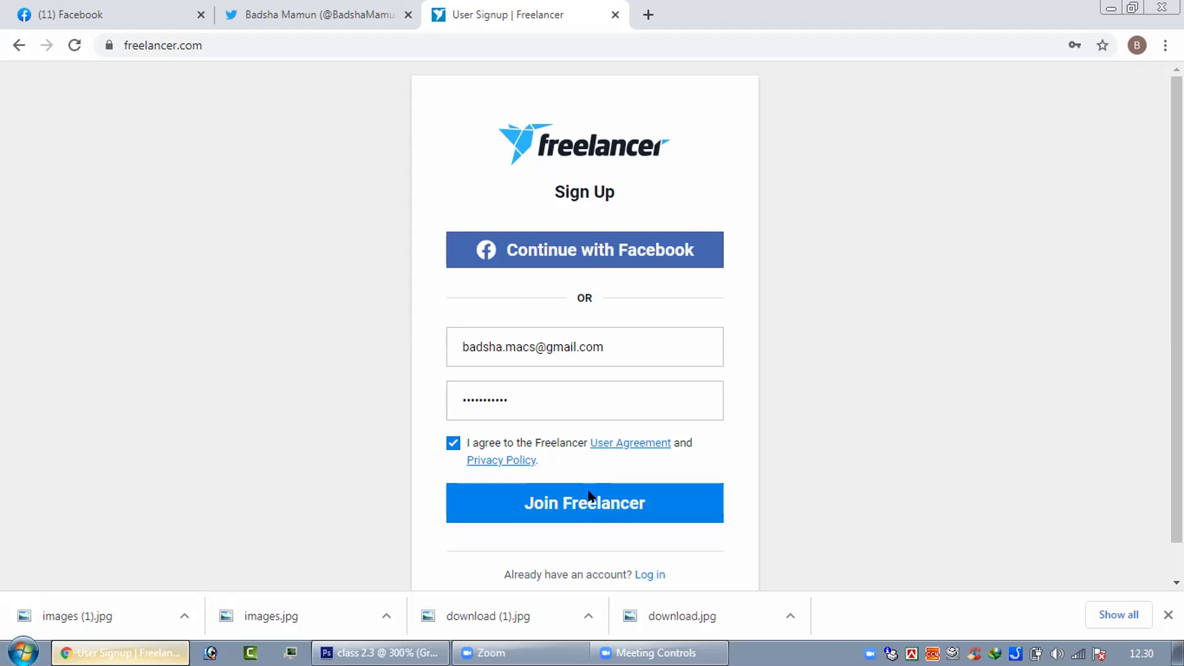
left_click(589, 495)
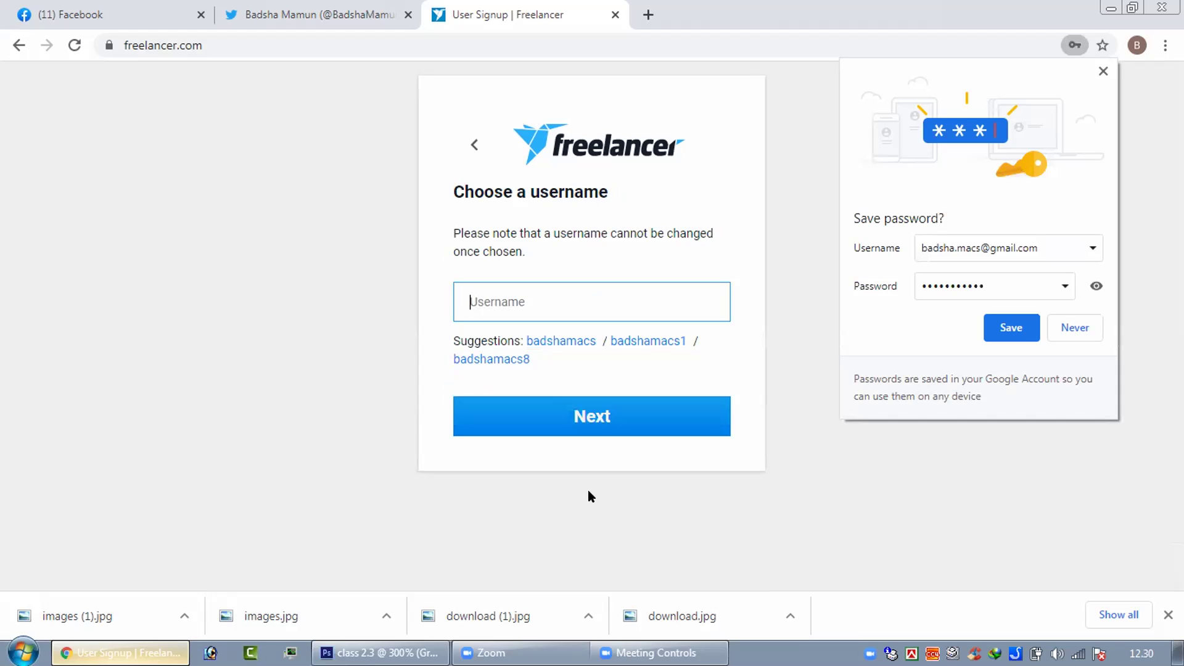
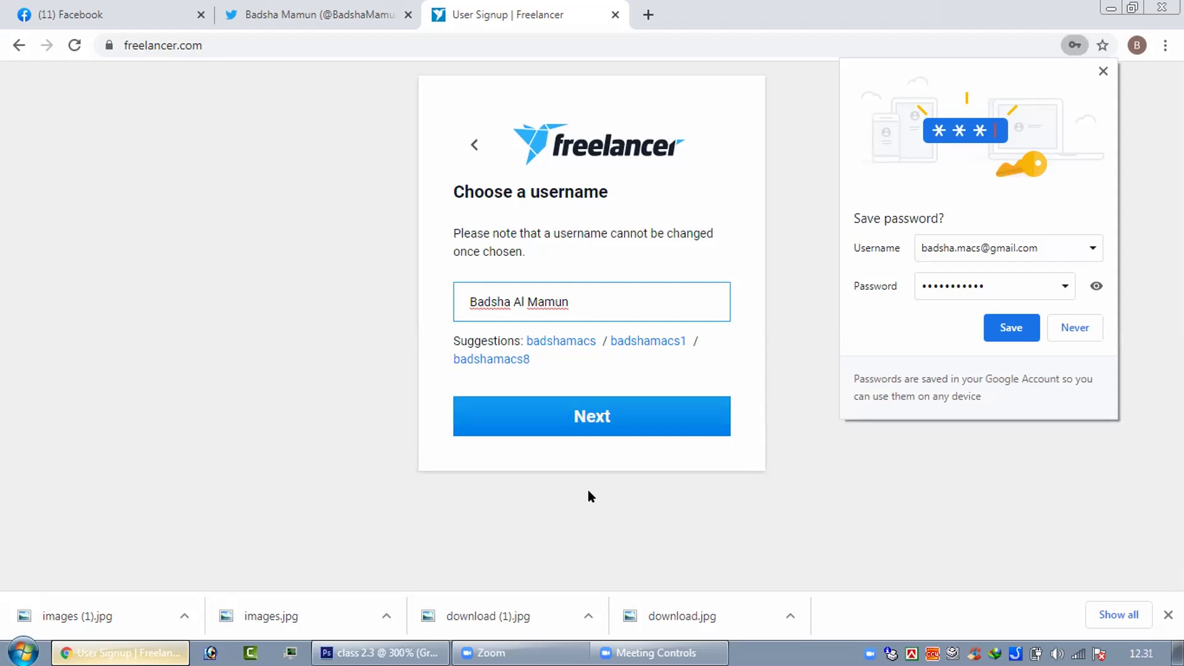
- Enter a username, then delete its two spaces after the validation error and resubmit
left_click(606, 421)
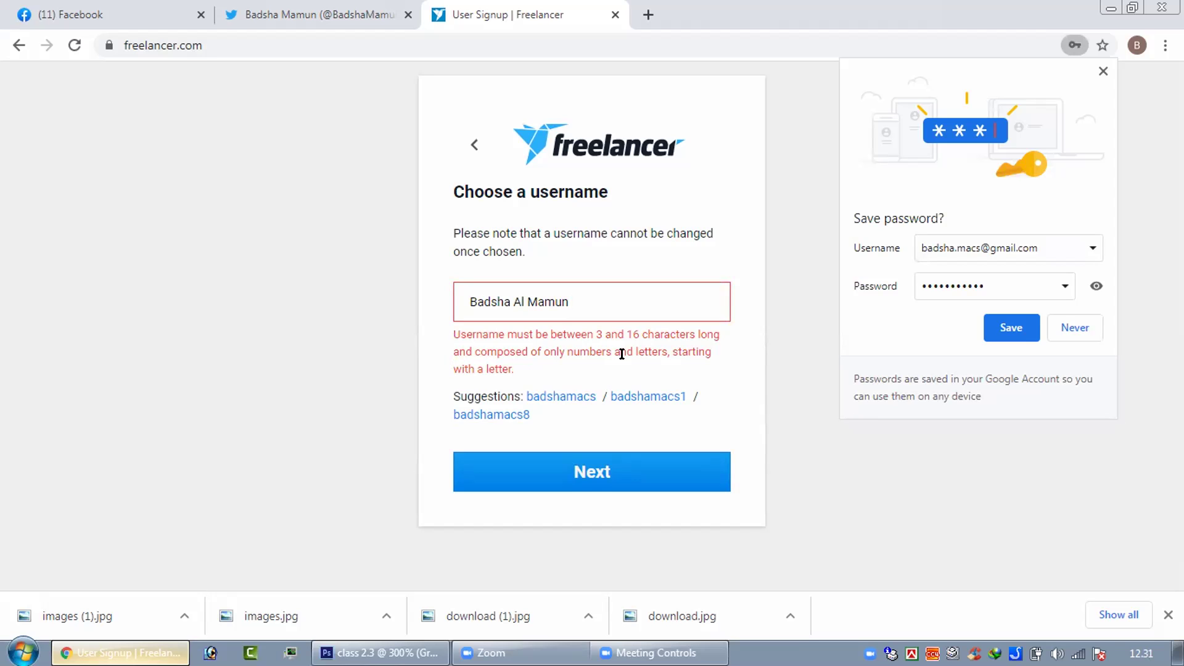
left_click(508, 290)
key("BackSpace")
key("Right")
key("Right")
key("BackSpace")
left_click(592, 302)
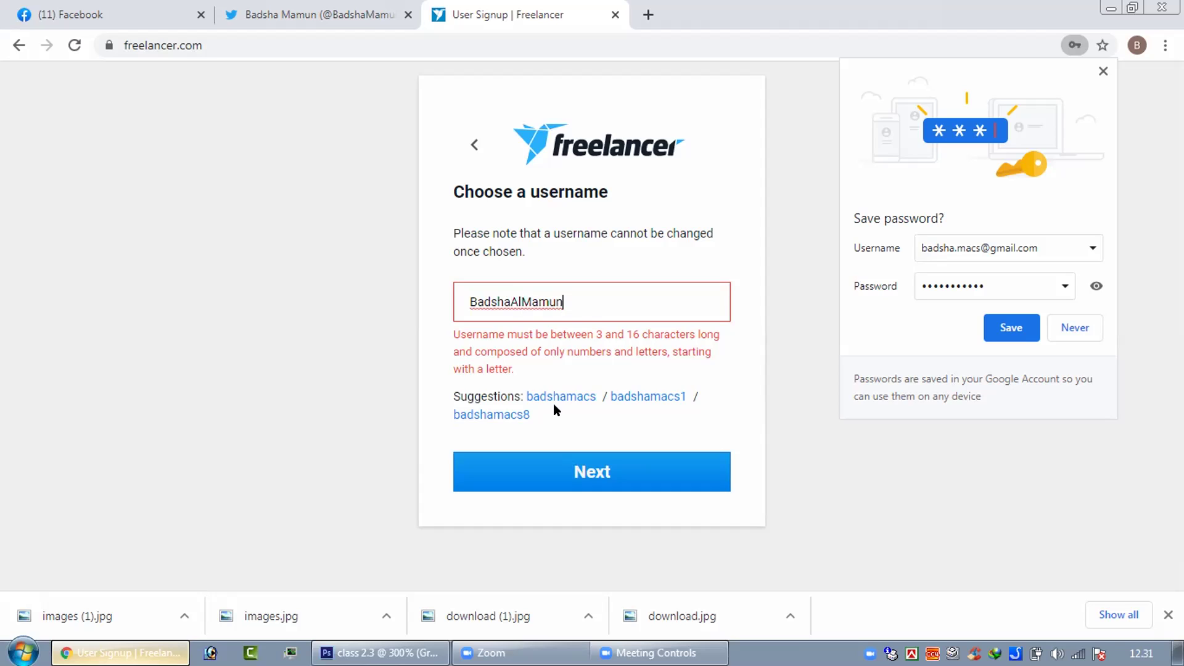
left_click(544, 469)
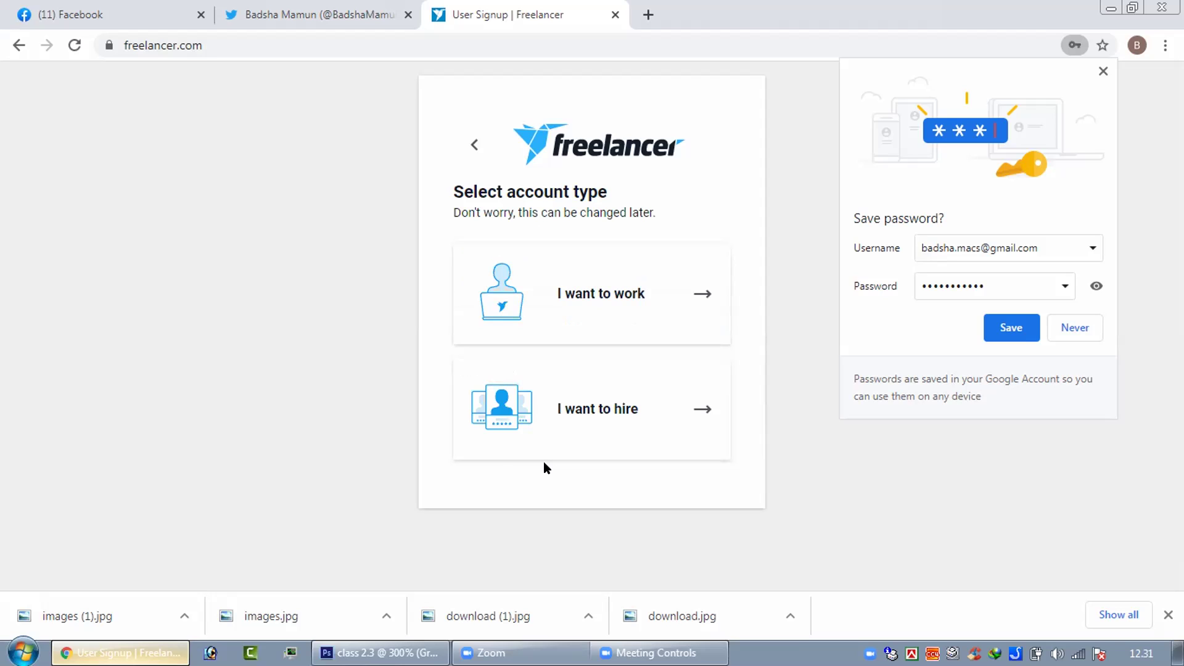
- Choose the 'I want to work' account type and save the password in Chrome
left_click(699, 298)
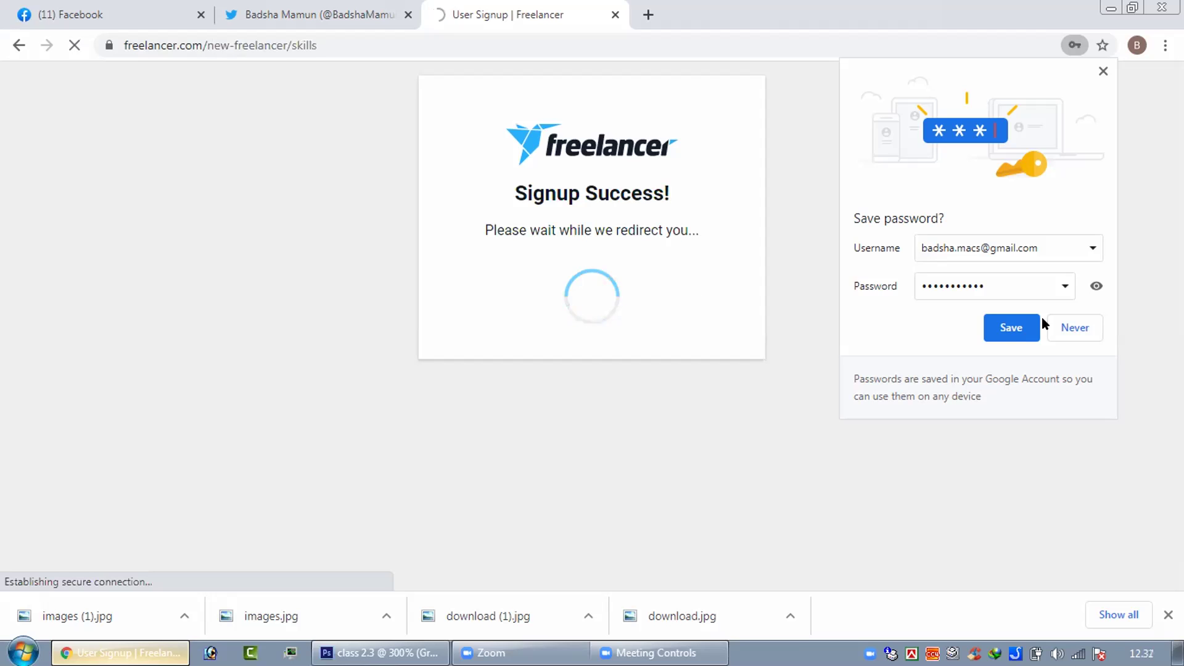
left_click(1005, 330)
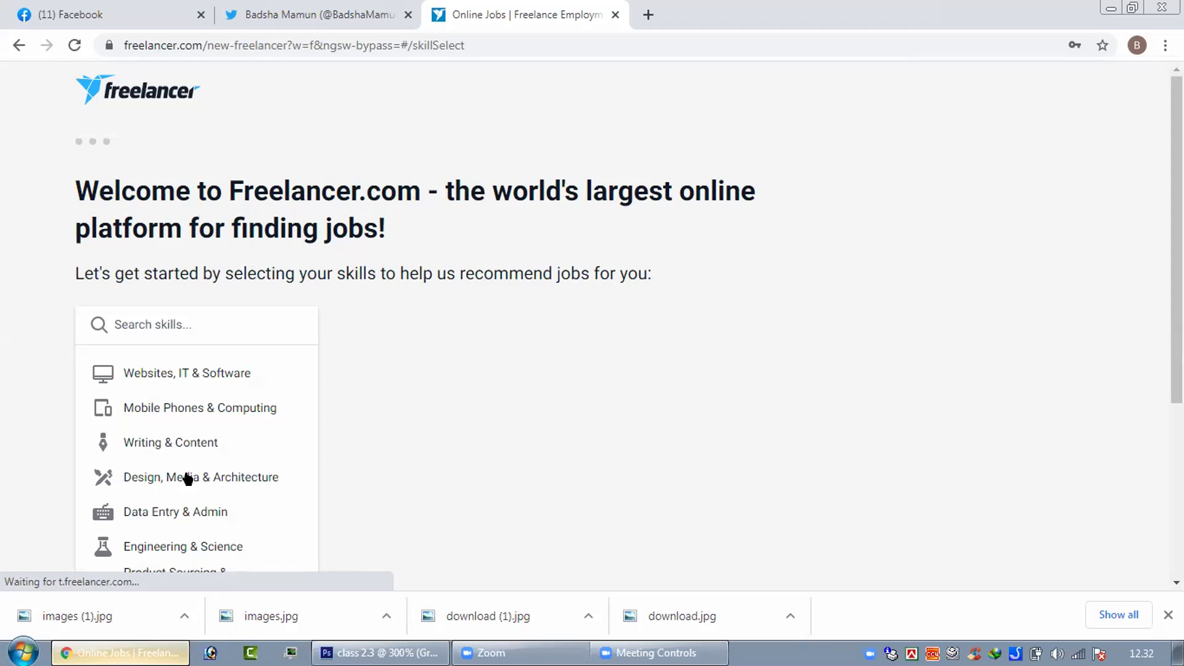
- Under Design, Media & Architecture, select Photoshop, Logo Design and Illustrator
left_click(188, 478)
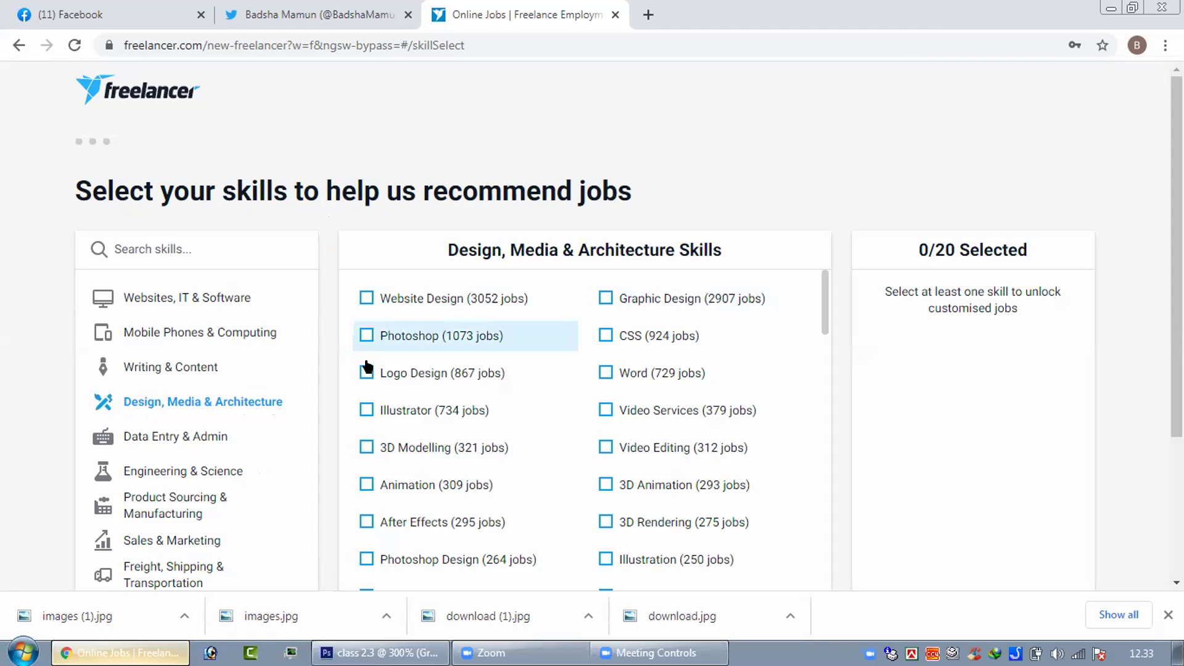
left_click(367, 339)
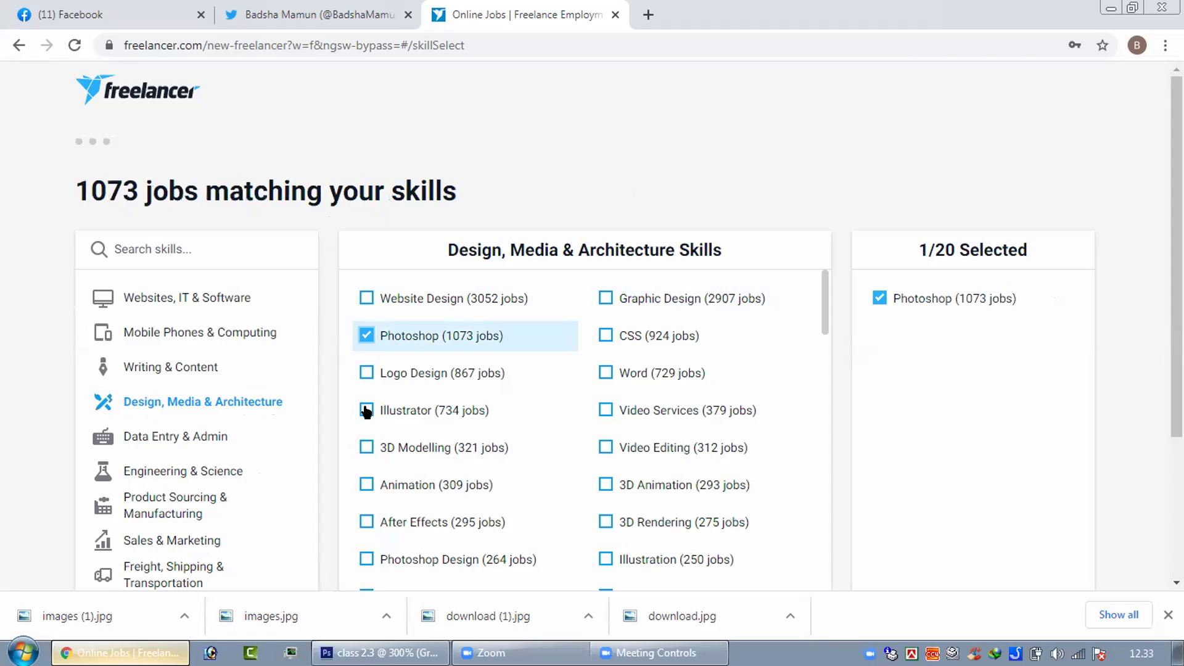
left_click(366, 373)
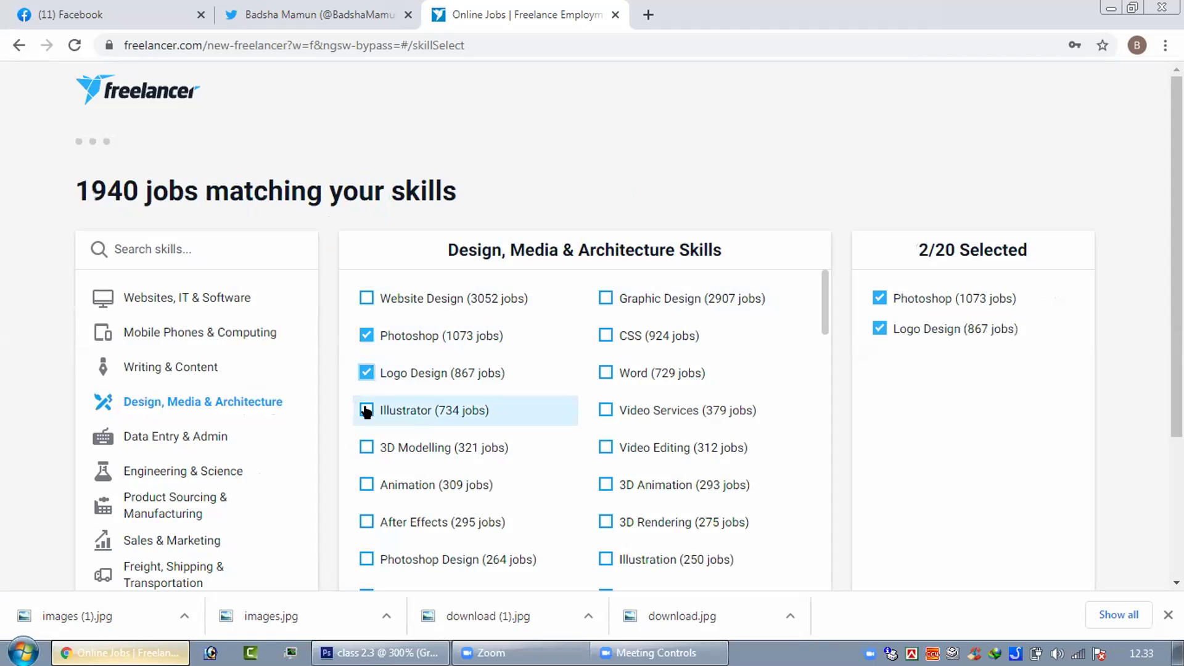
left_click(366, 411)
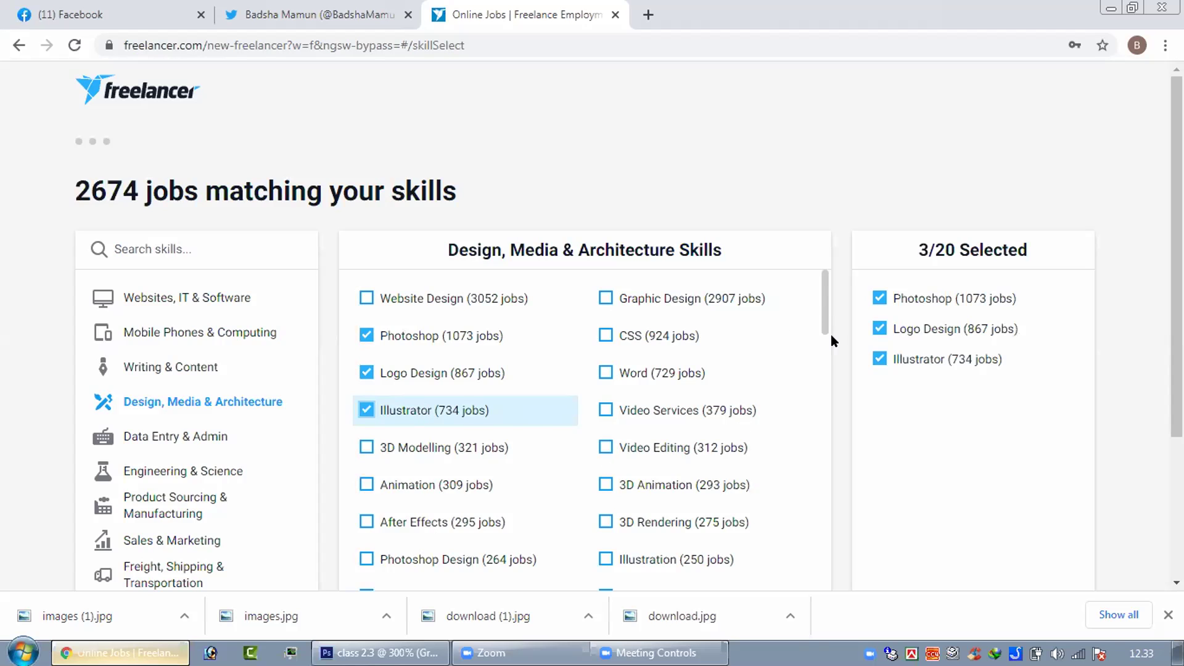
- Also select Photoshop Design, Photo Editing and Brochure Design
scroll(429, 287, "down", 5)
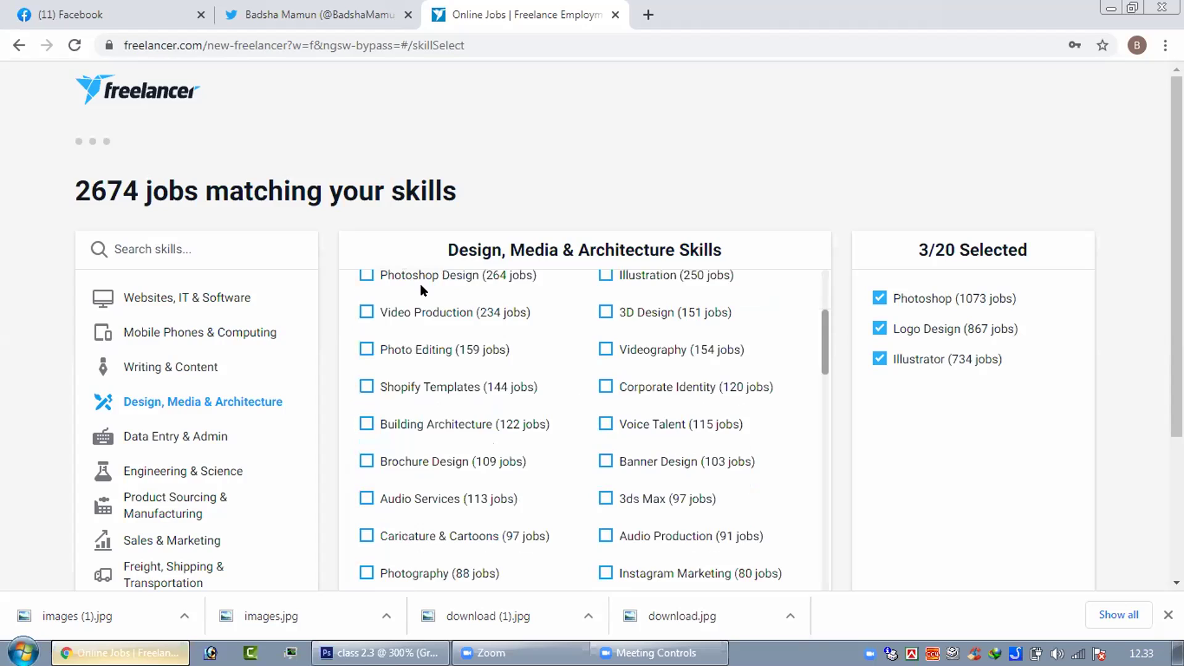
left_click(367, 275)
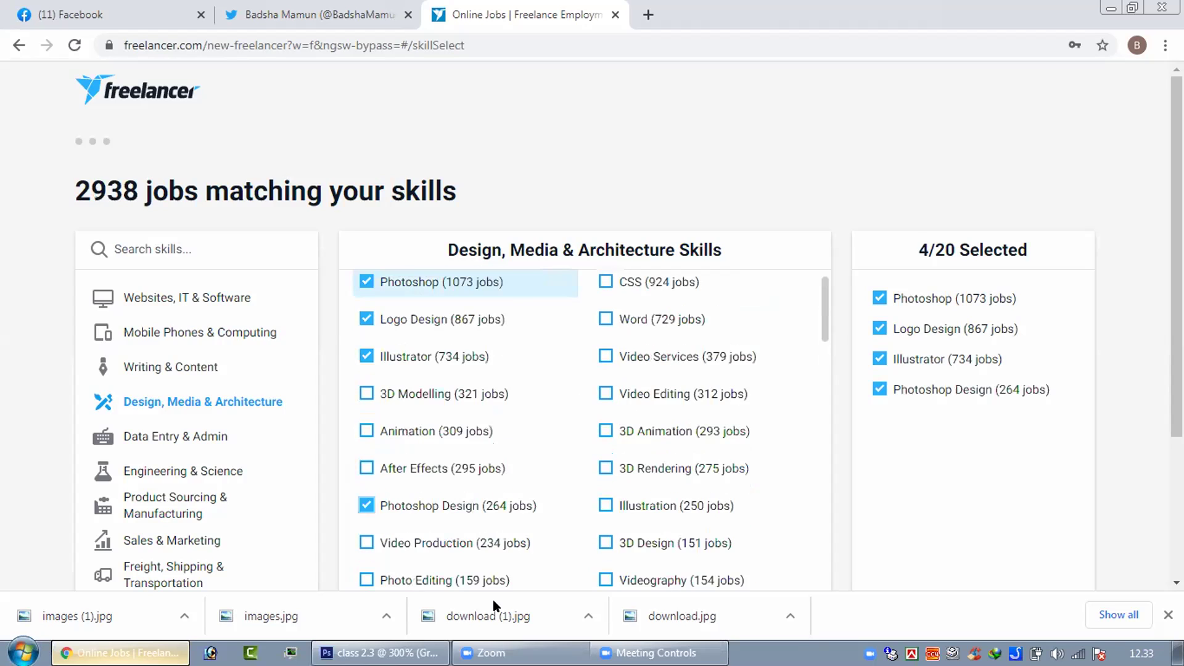
left_click(367, 578)
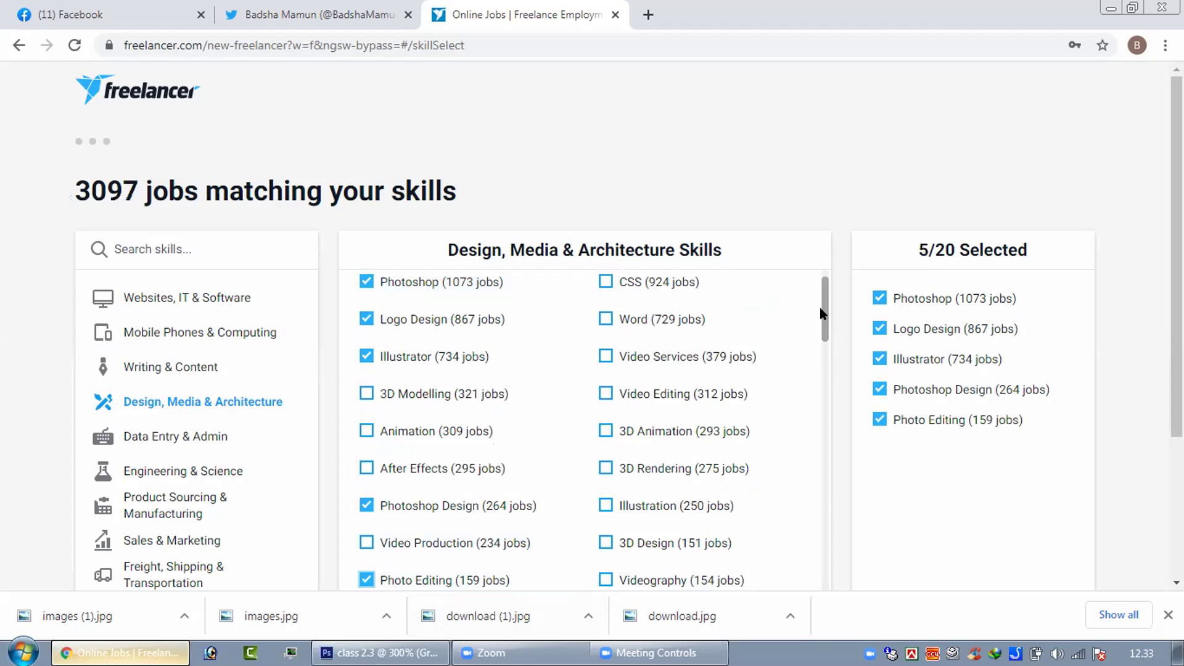
scroll(824, 327, "down", 2)
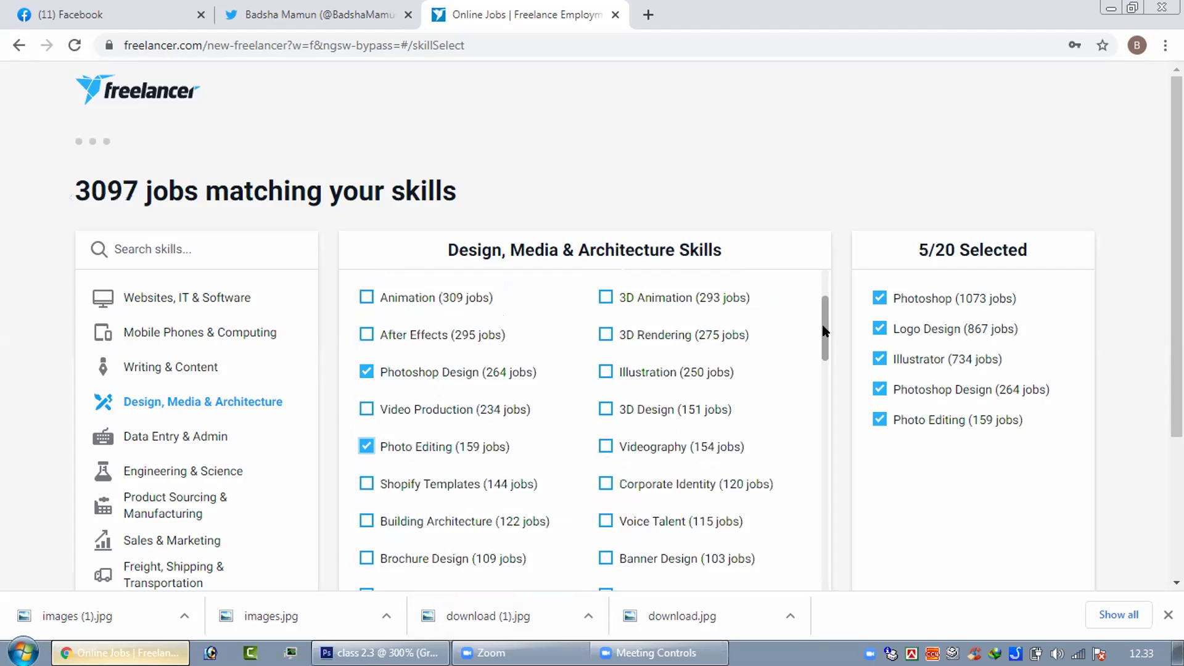
scroll(824, 330, "down", 1)
scroll(824, 339, "down", 3)
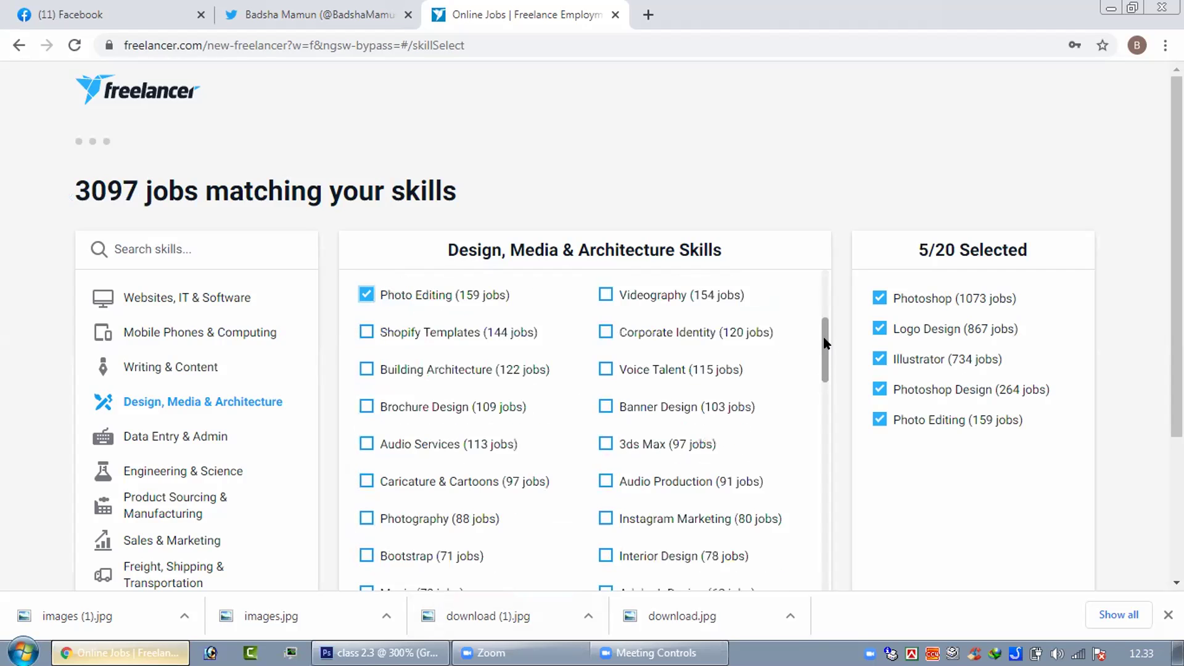
scroll(826, 353, "down", 1)
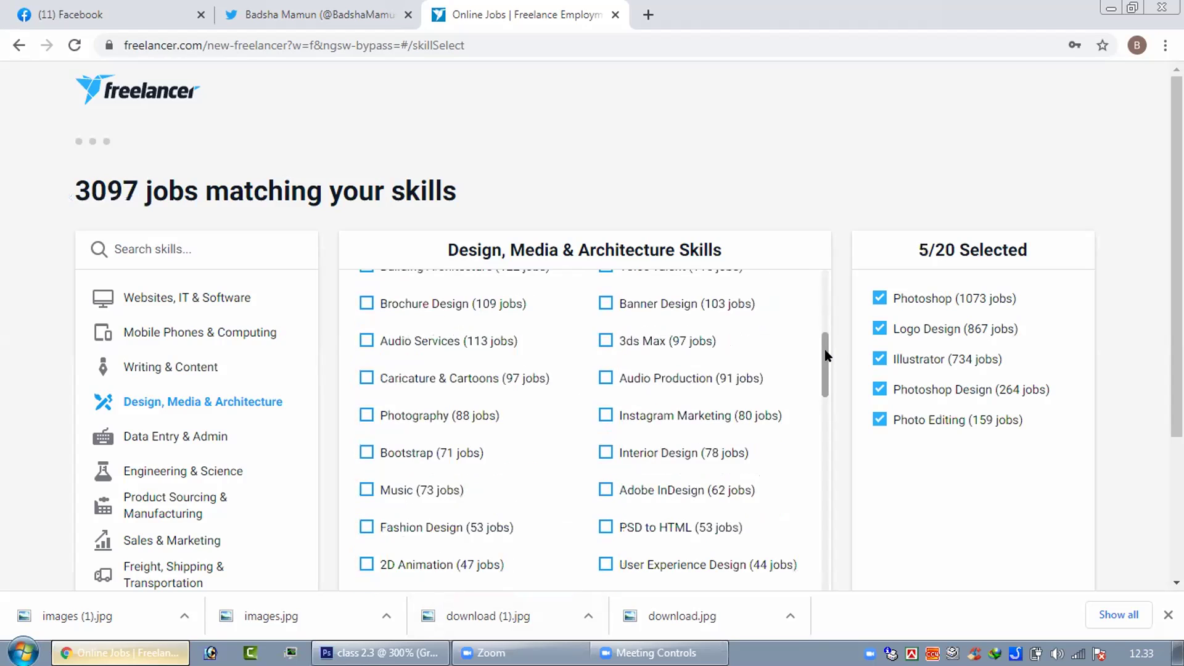
scroll(826, 352, "down", 1)
scroll(826, 352, "up", 2)
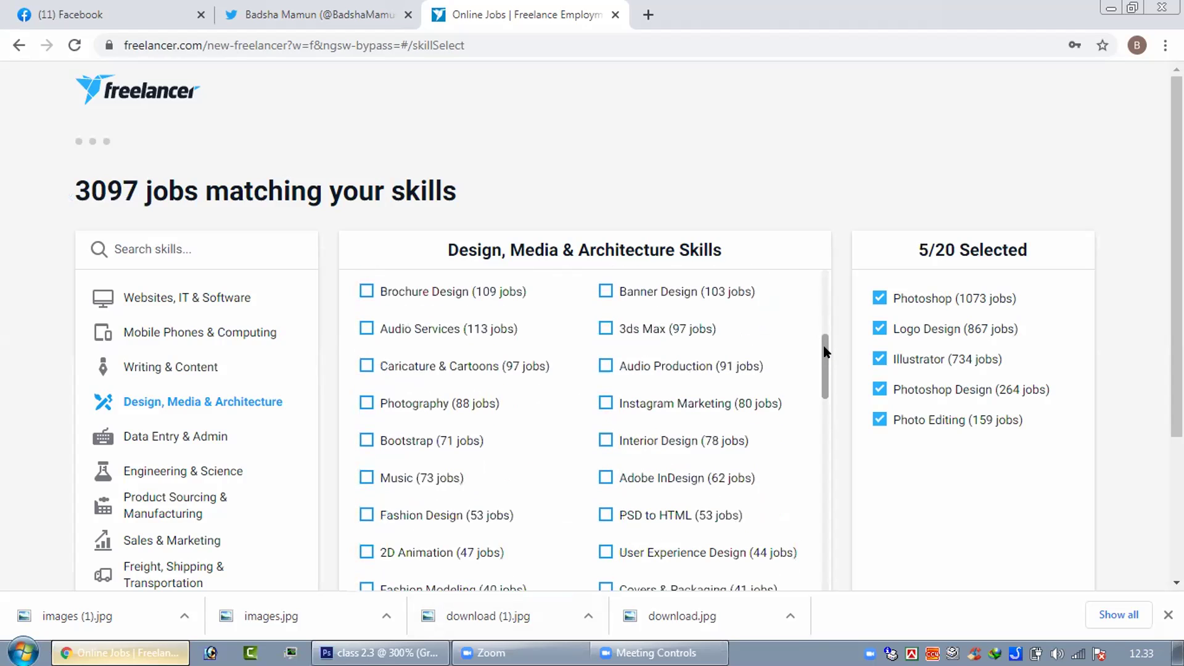
scroll(367, 364, "up", 1)
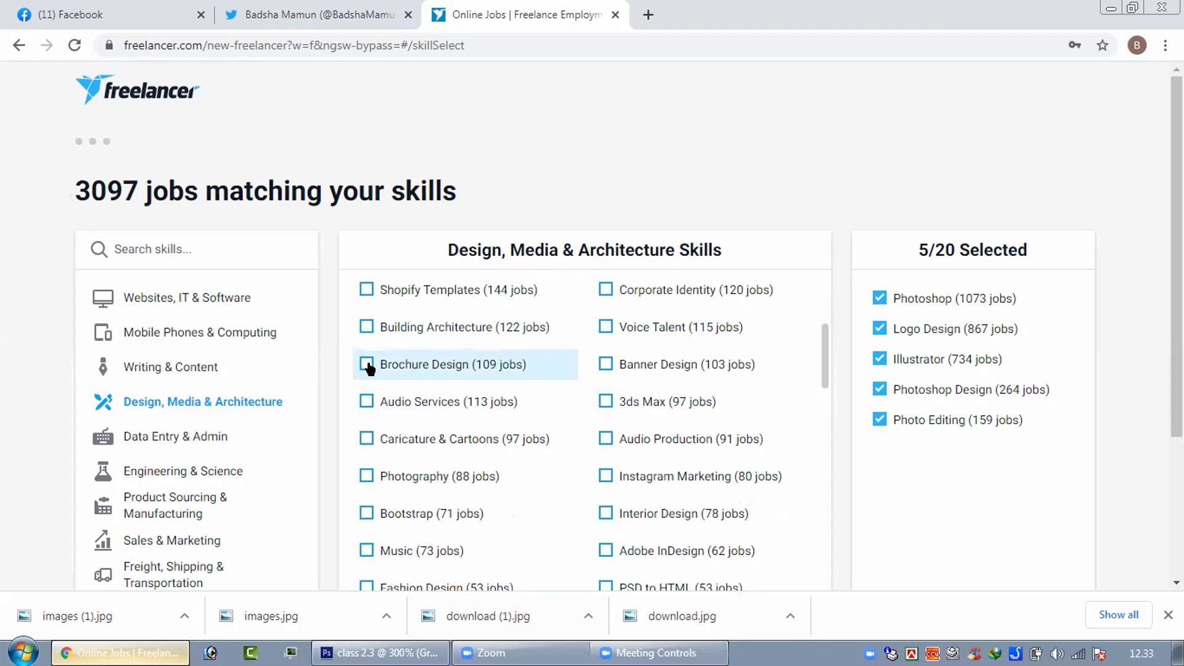
left_click(367, 365)
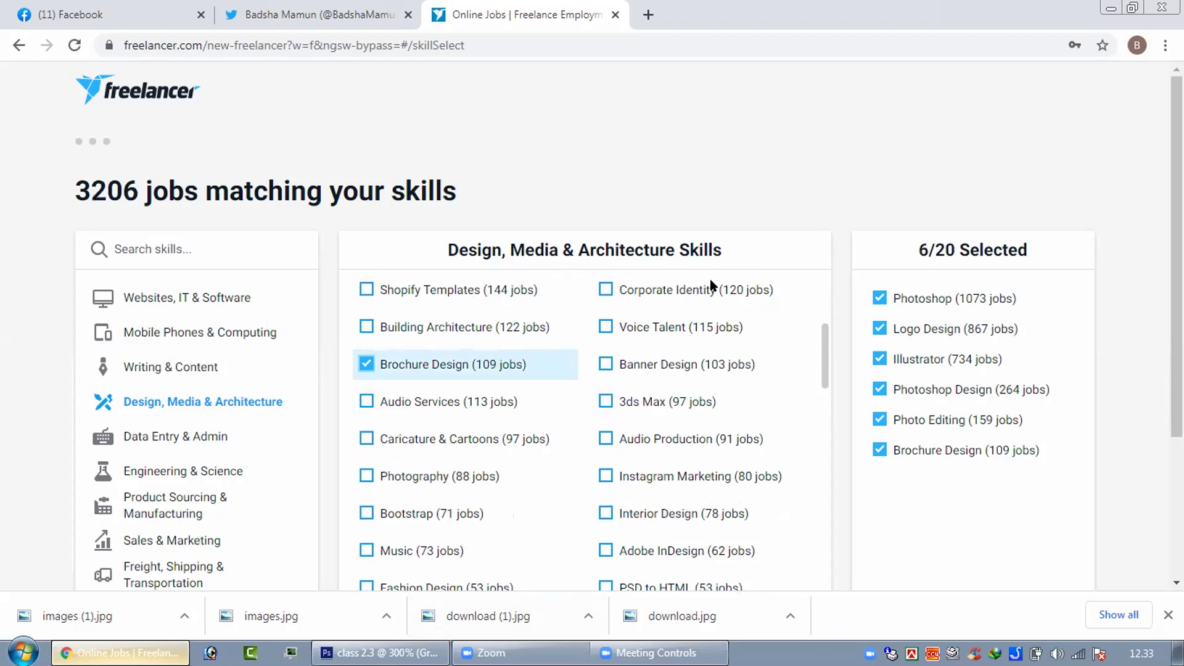